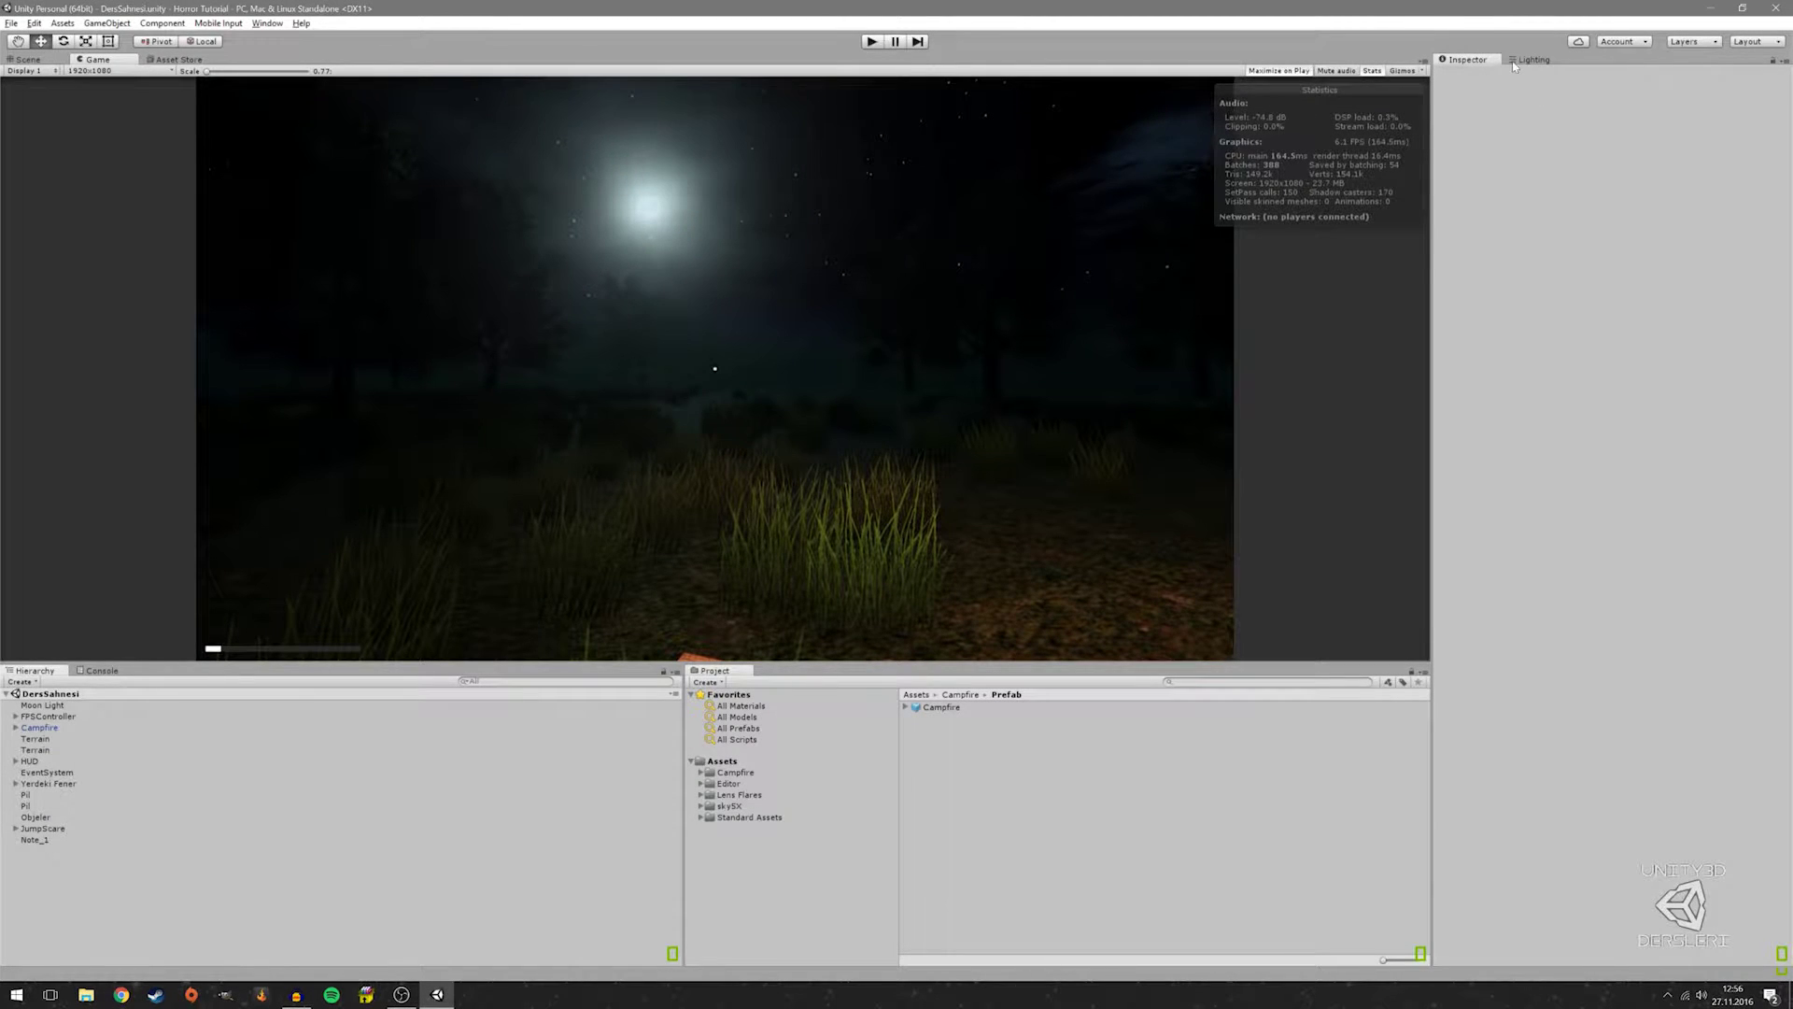
# Turn off Auto lightmap baking, fly the scene camera to the campfire, and enter Play mode
pyautogui.click(1514, 62)
pyautogui.click(1638, 908)
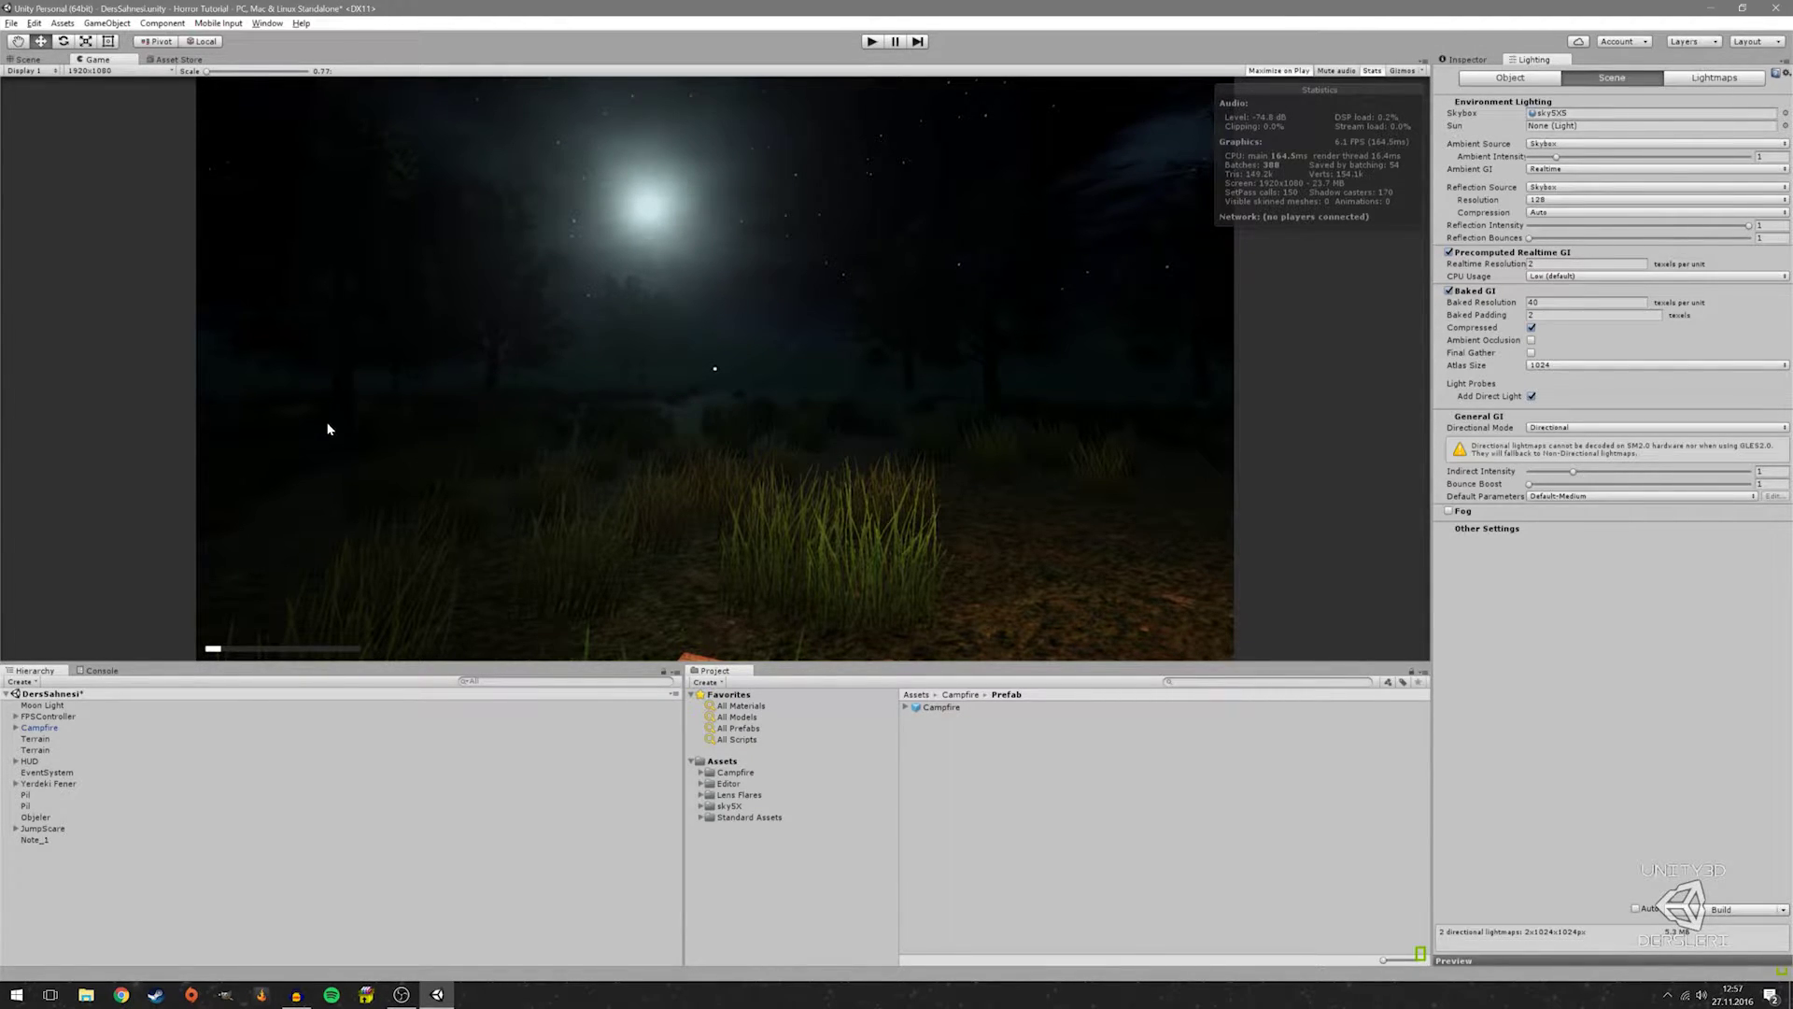
pyautogui.click(26, 60)
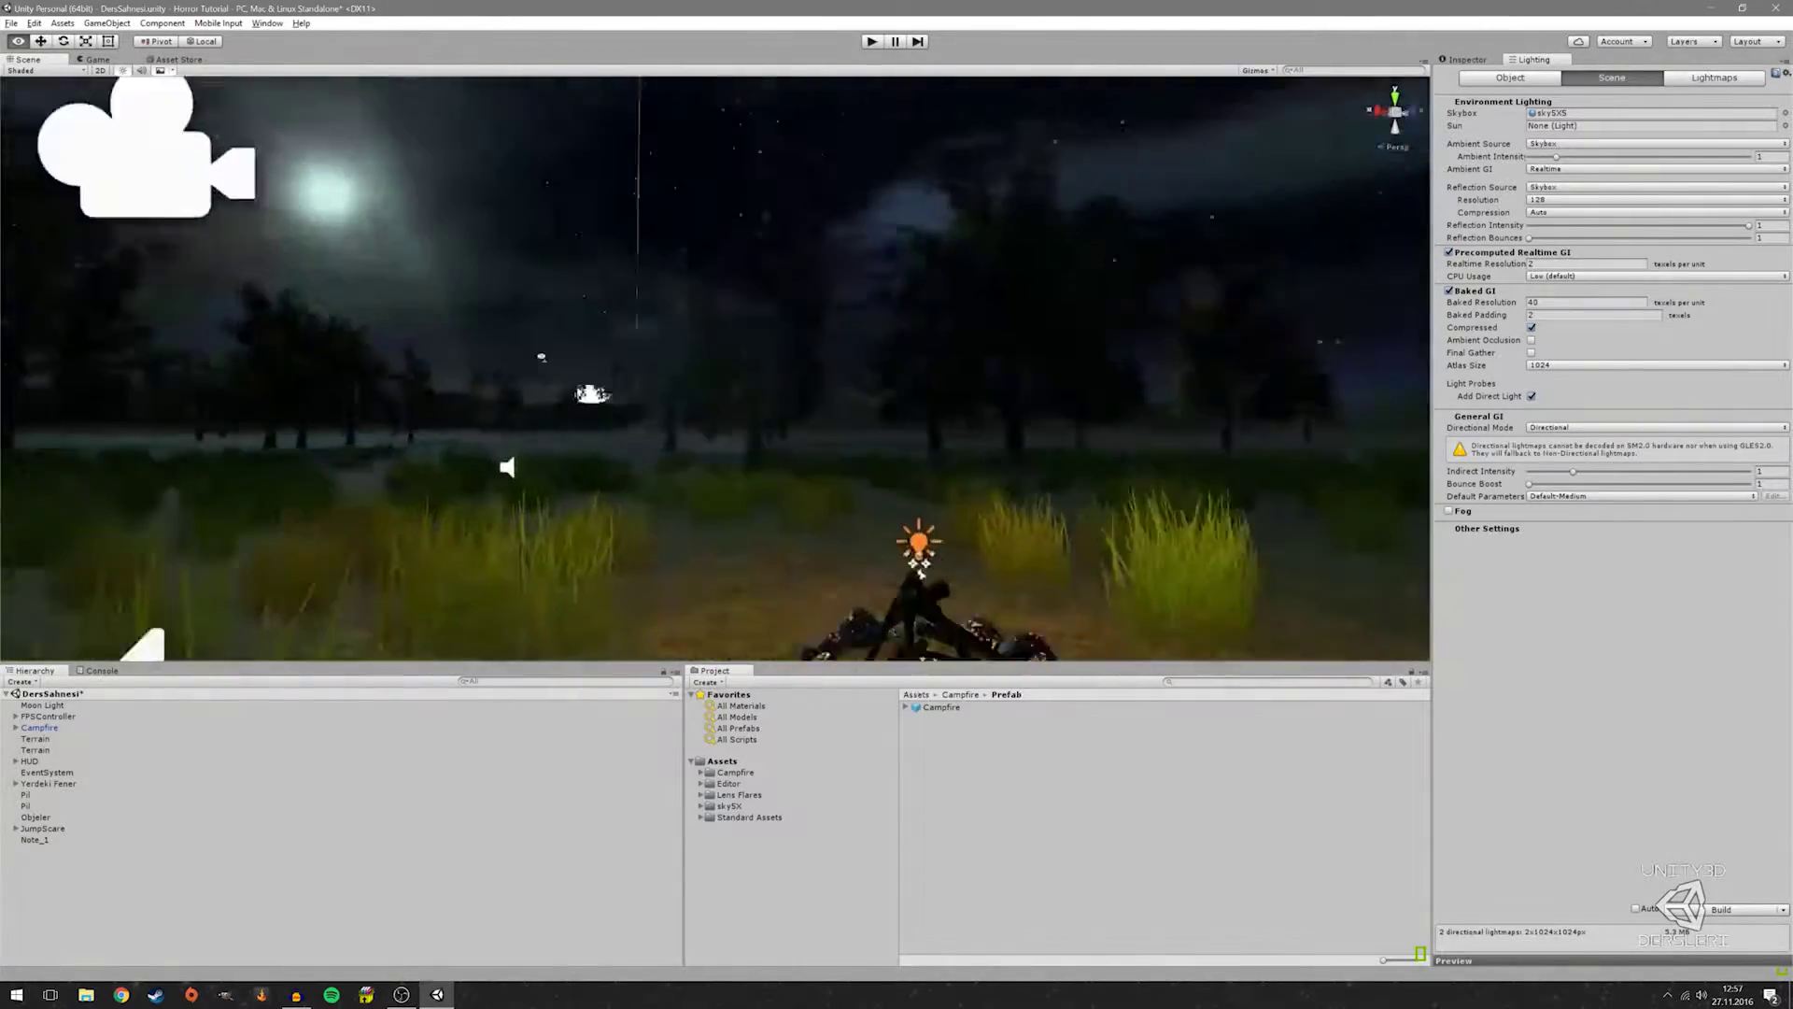
pyautogui.moveTo(541, 356)
pyautogui.mouseDown(button='right')
pyautogui.moveTo(743, 400)
pyautogui.moveTo(785, 438)
pyautogui.moveTo(701, 486)
pyautogui.mouseUp(button='right')
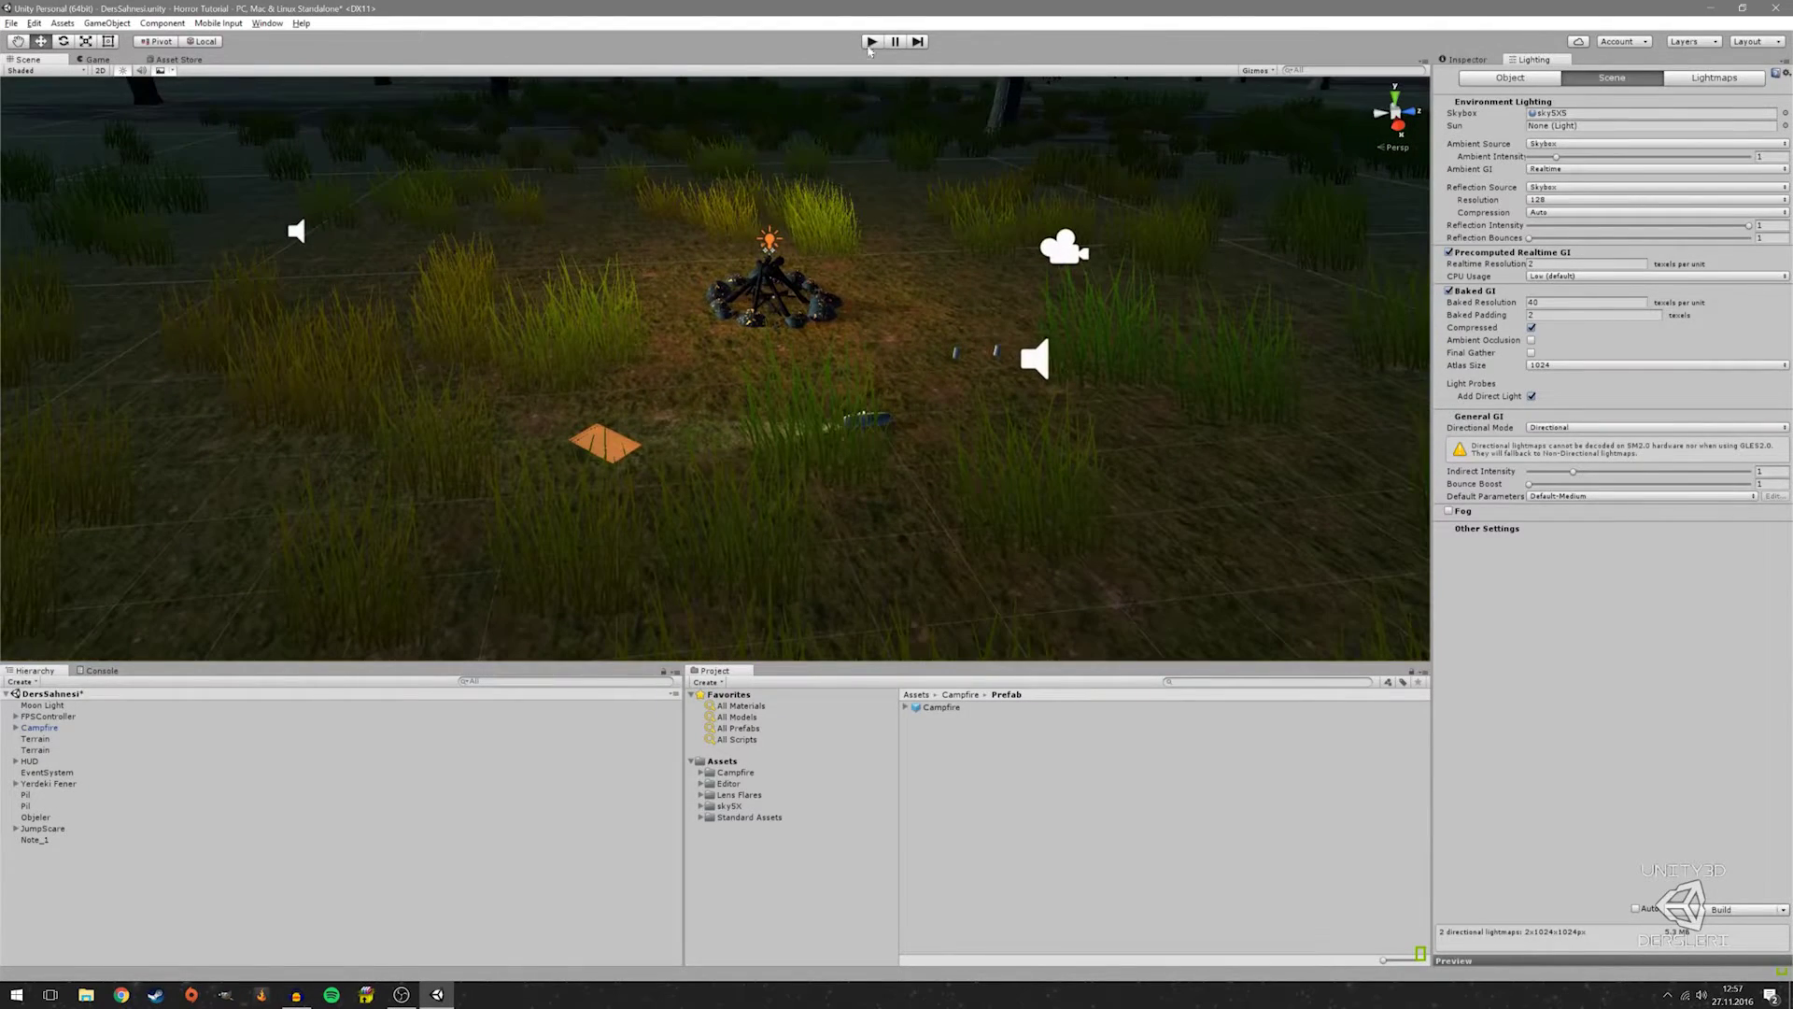
pyautogui.click(869, 45)
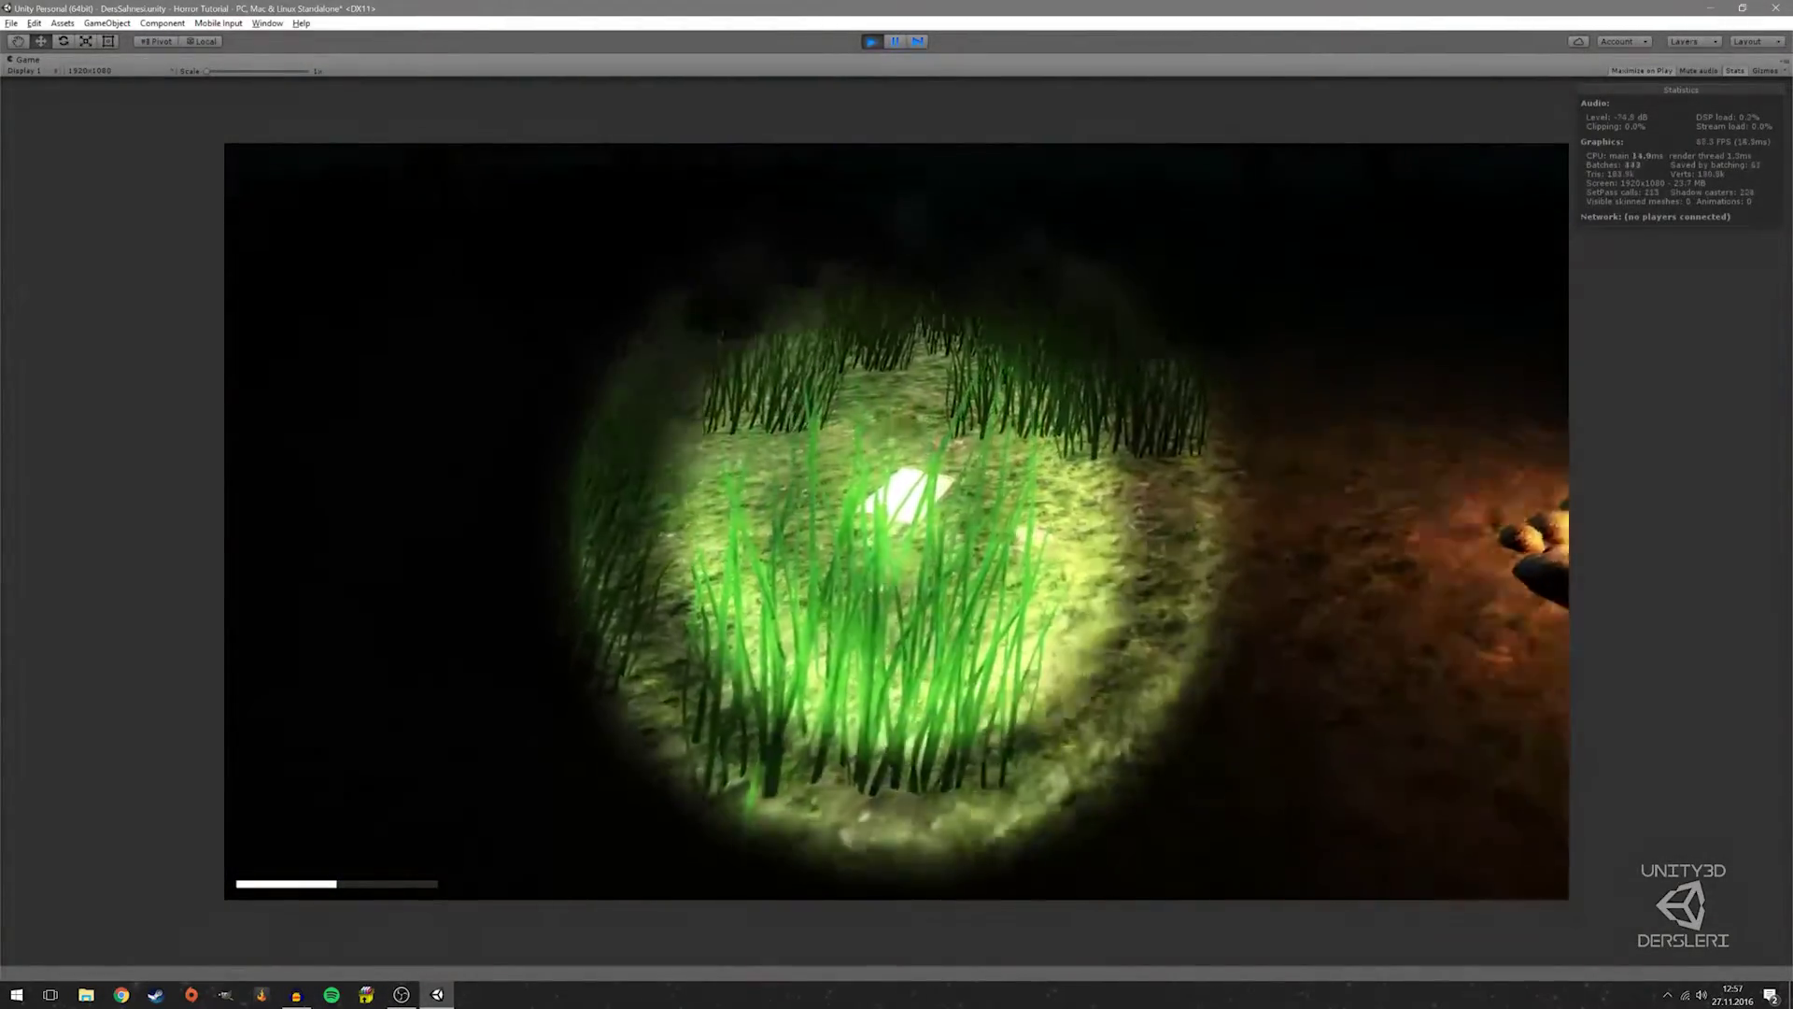
# Read the campfire note with E, close it with Tab, pause with Esc, and stop Play mode
pyautogui.press('e')
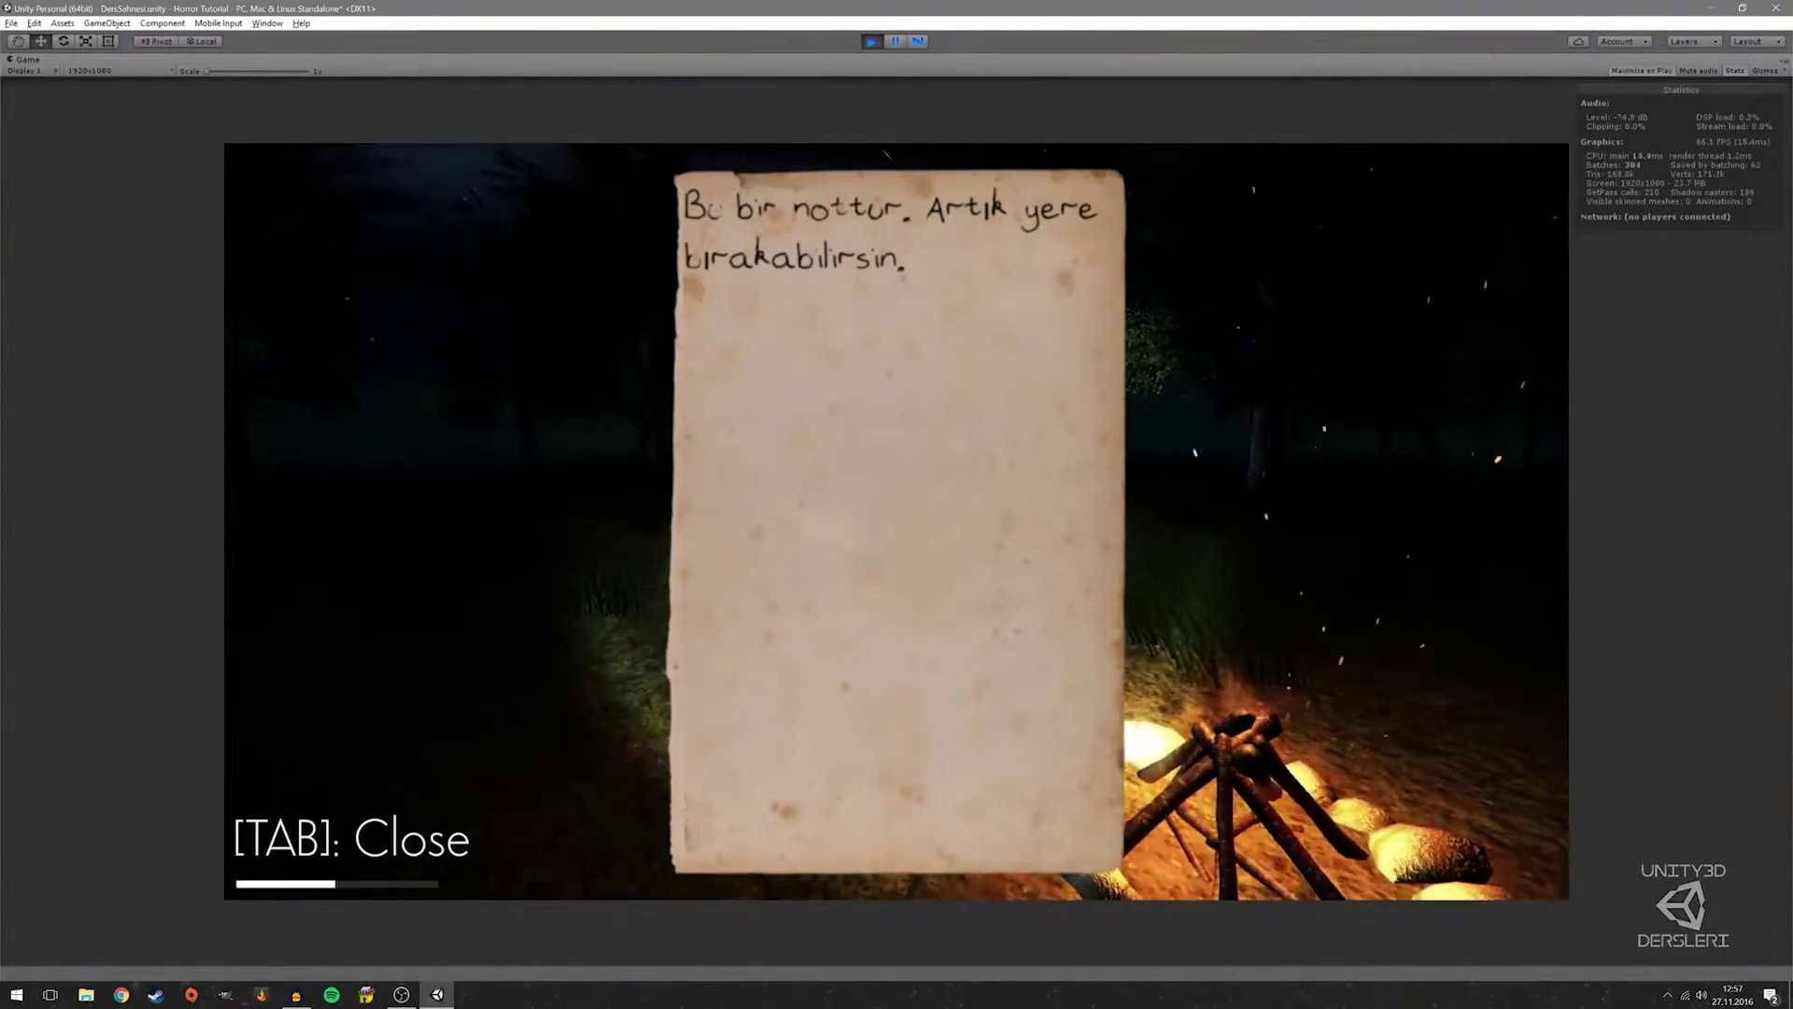
pyautogui.press('Tab')
pyautogui.press('Escape')
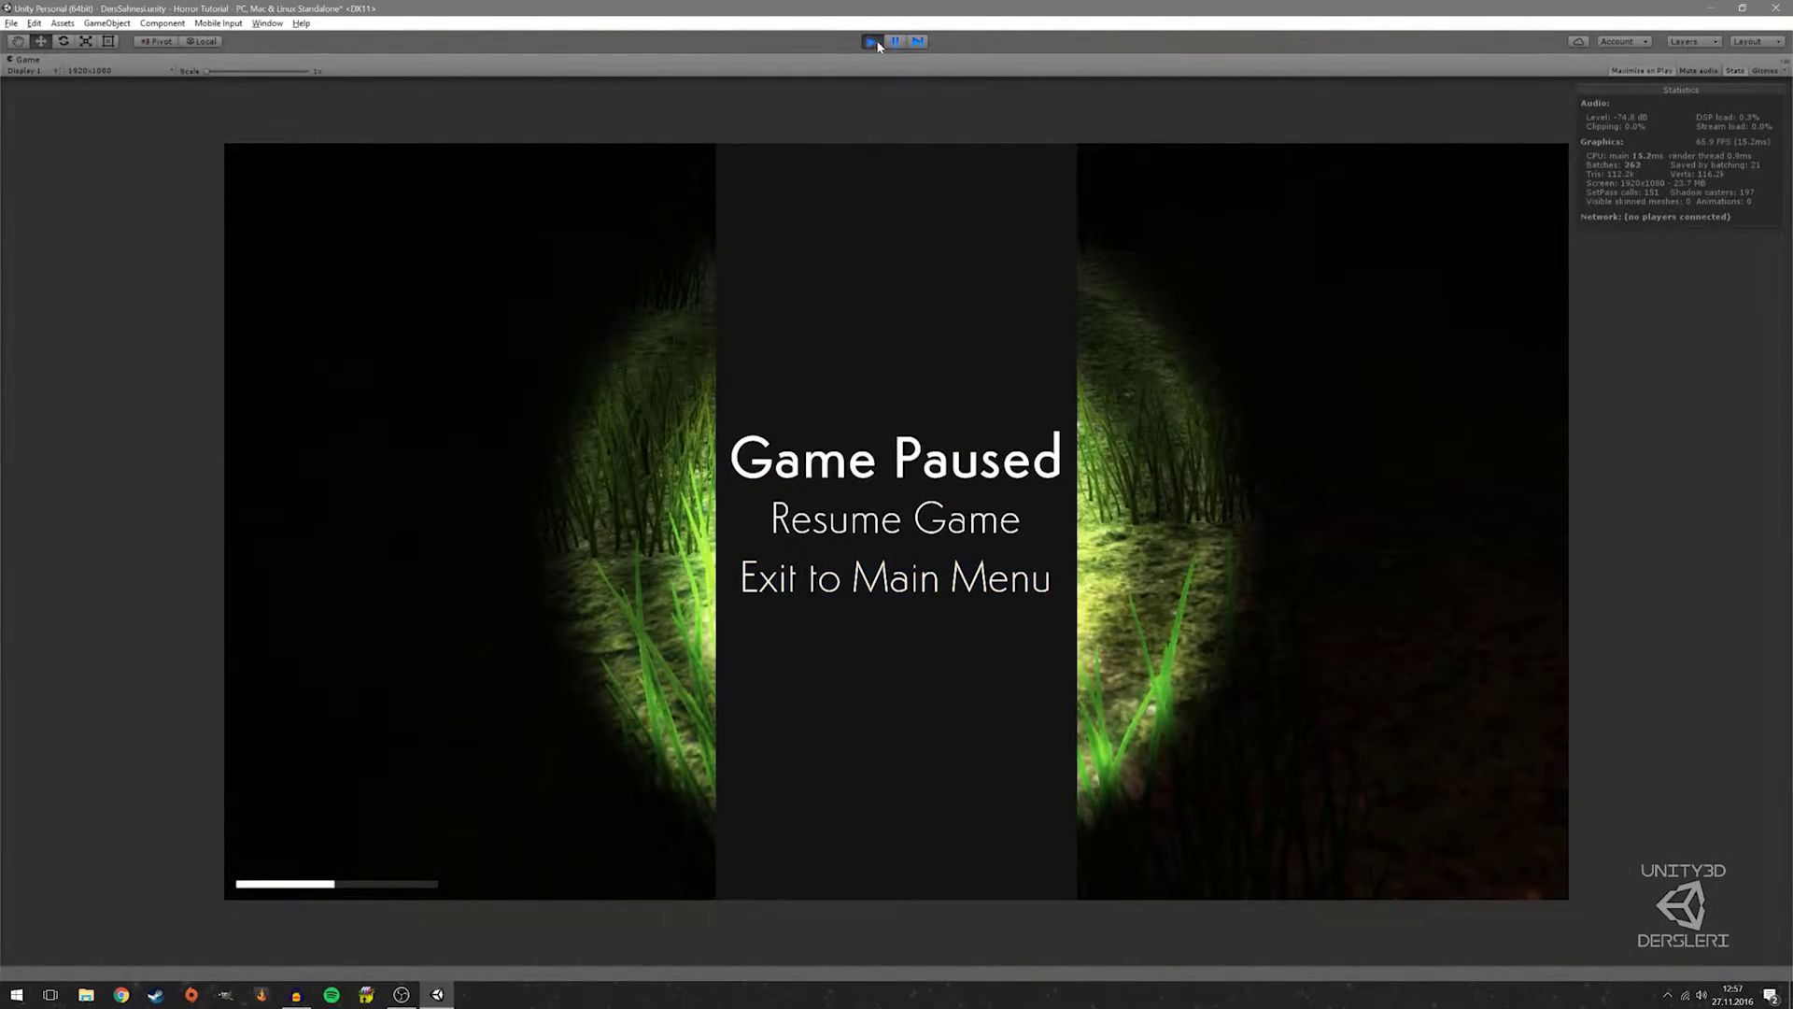
pyautogui.click(872, 41)
pyautogui.click(401, 994)
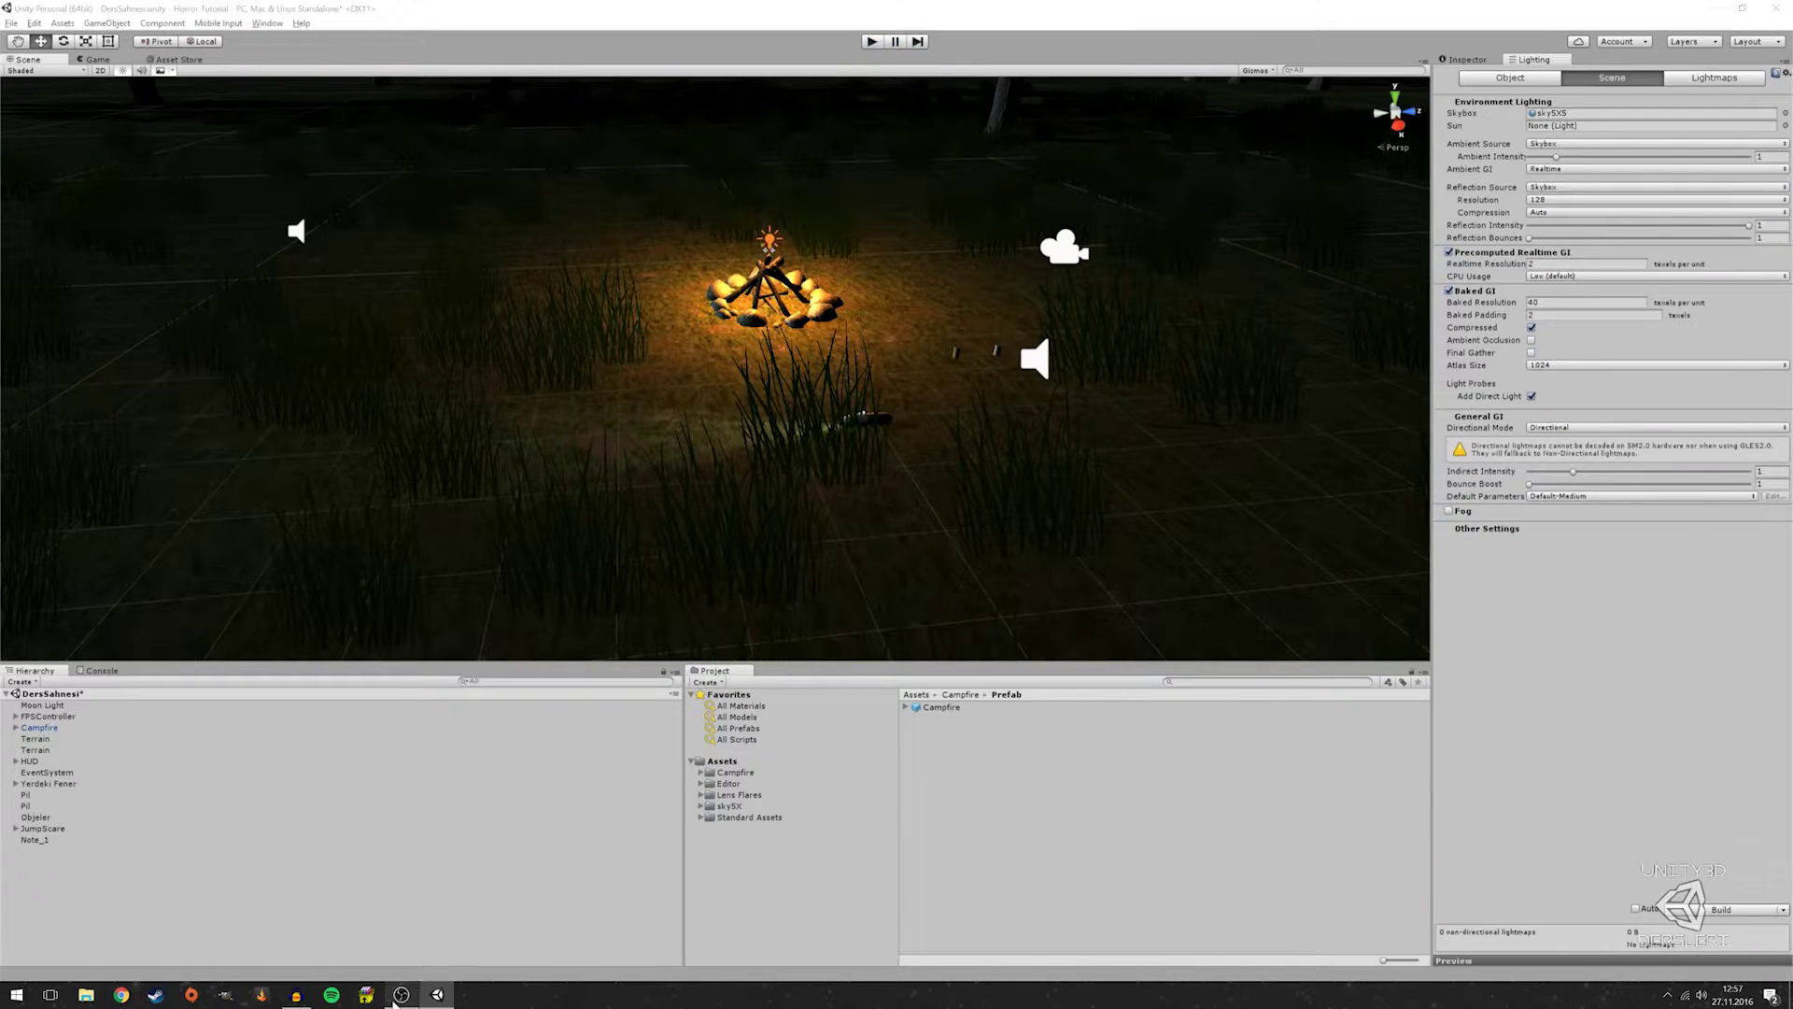
# Orbit toward the campfire, select the Note_1 paper in the grass, and zoom in on it
pyautogui.click(618, 800)
pyautogui.moveTo(753, 473); pyautogui.dragTo(828, 396, button='right')
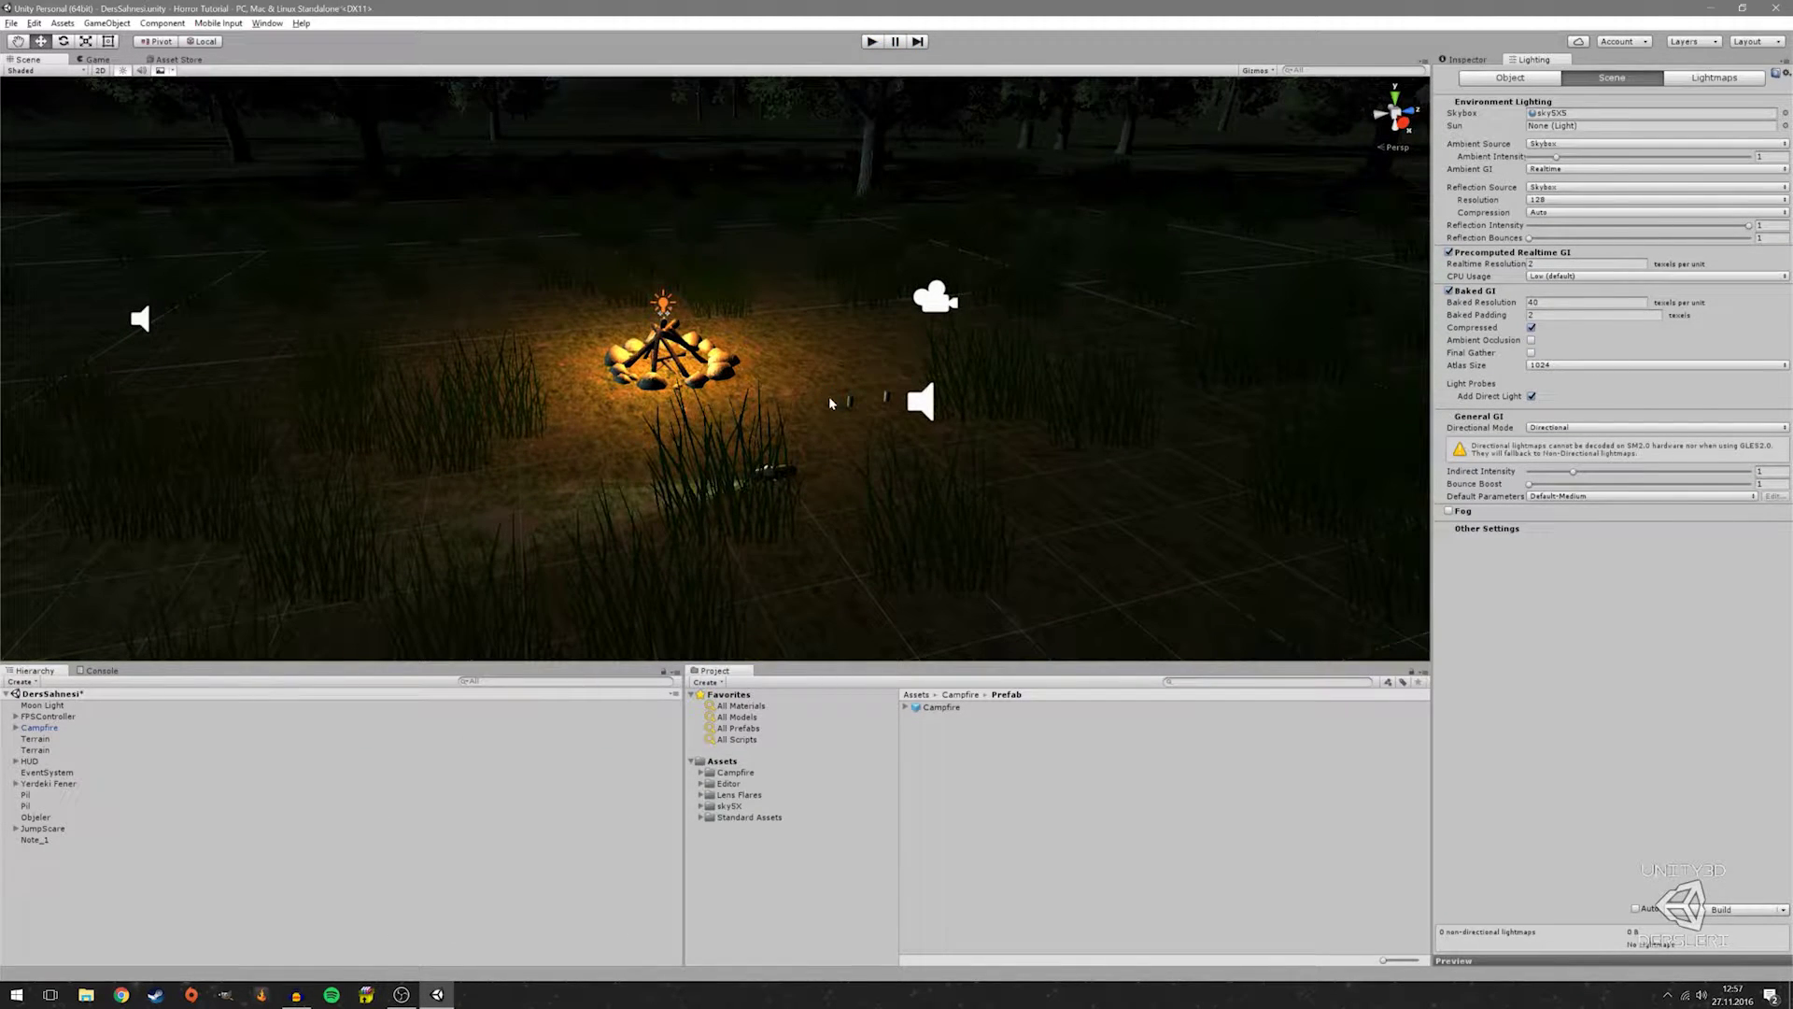
pyautogui.moveTo(653, 489); pyautogui.dragTo(556, 560, button='right')
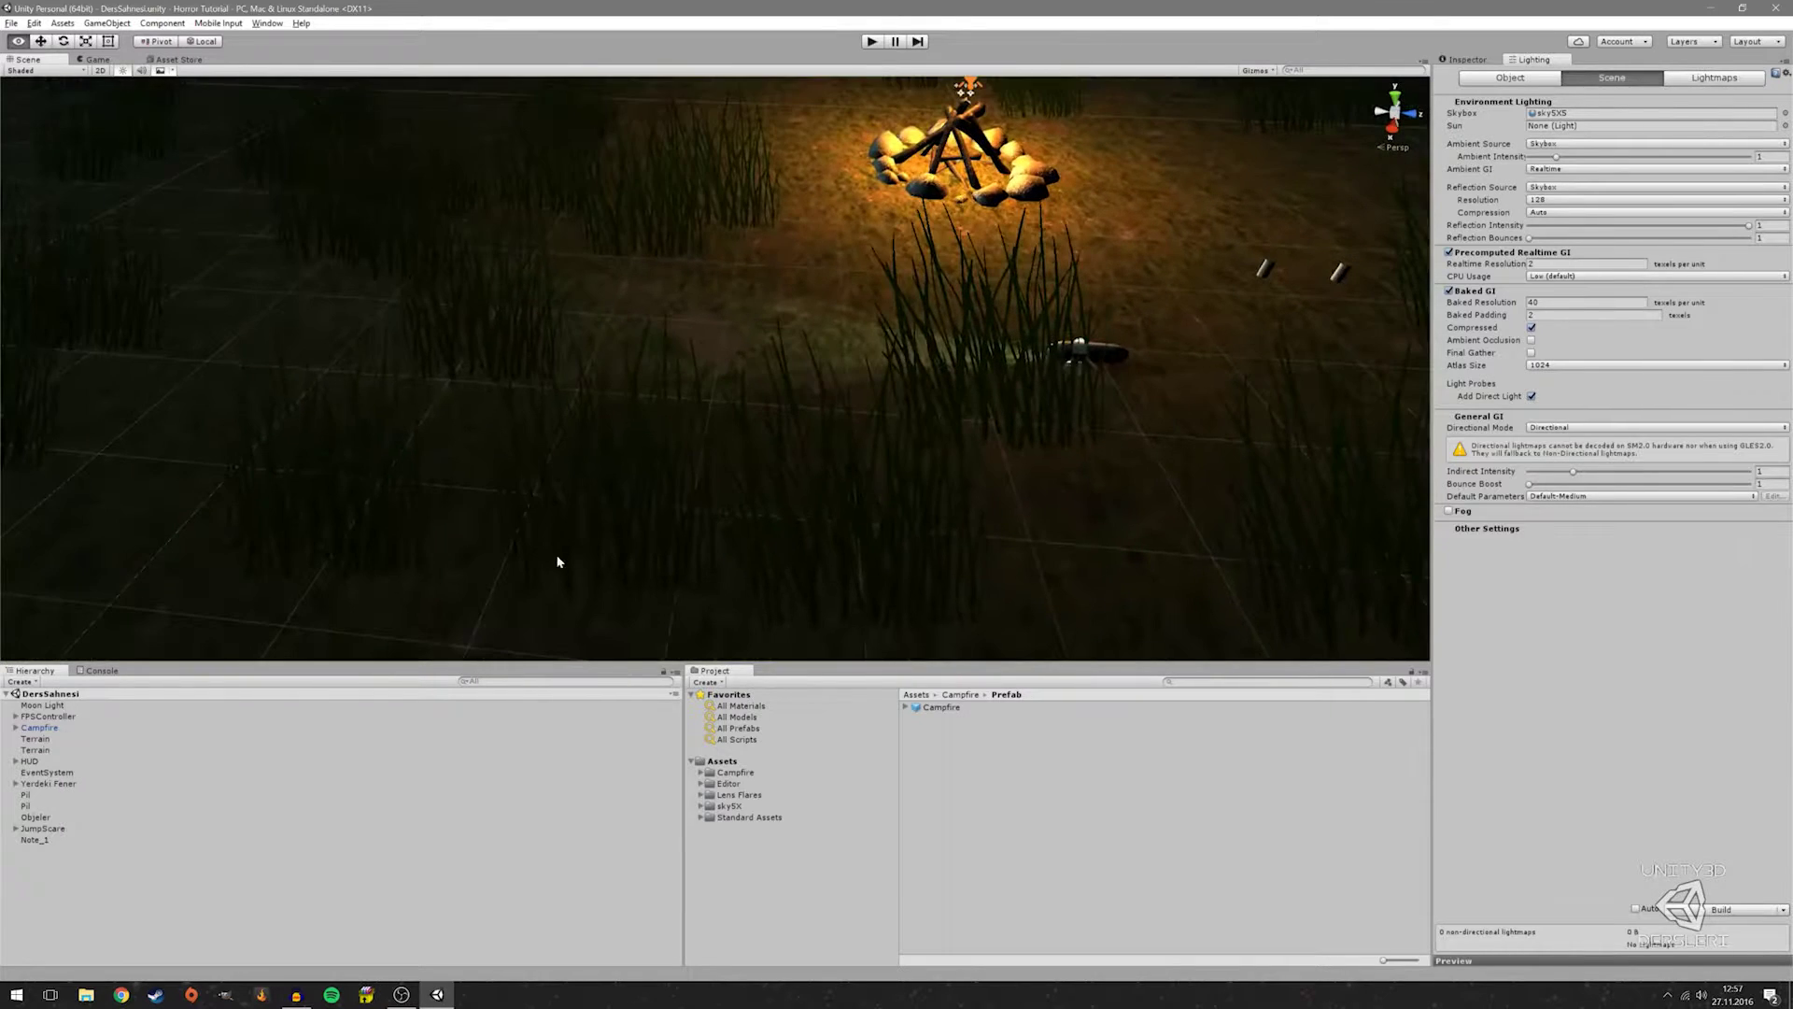
pyautogui.click(713, 330)
pyautogui.moveTo(713, 330); pyautogui.dragTo(797, 417, button='right')
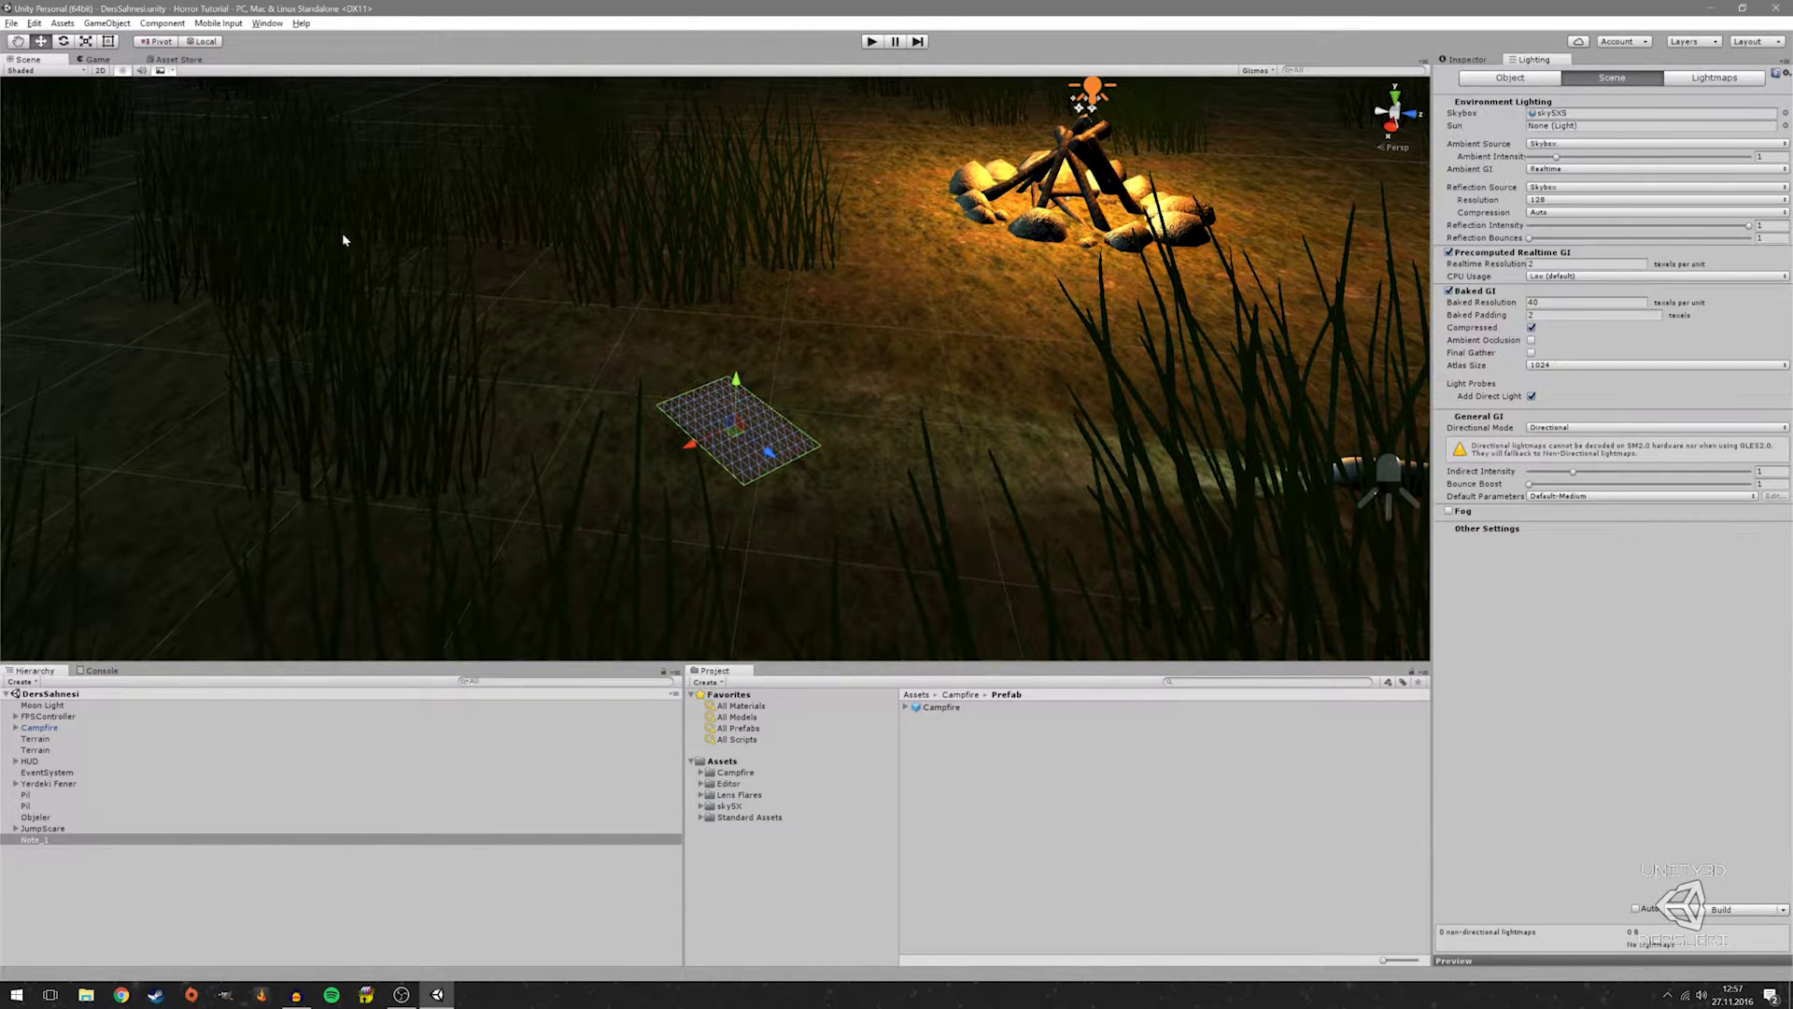
# Switch the Scene view to 2D, frame the HUD canvas, expand HUD and Note Screen, and select Note Screen
pyautogui.click(100, 71)
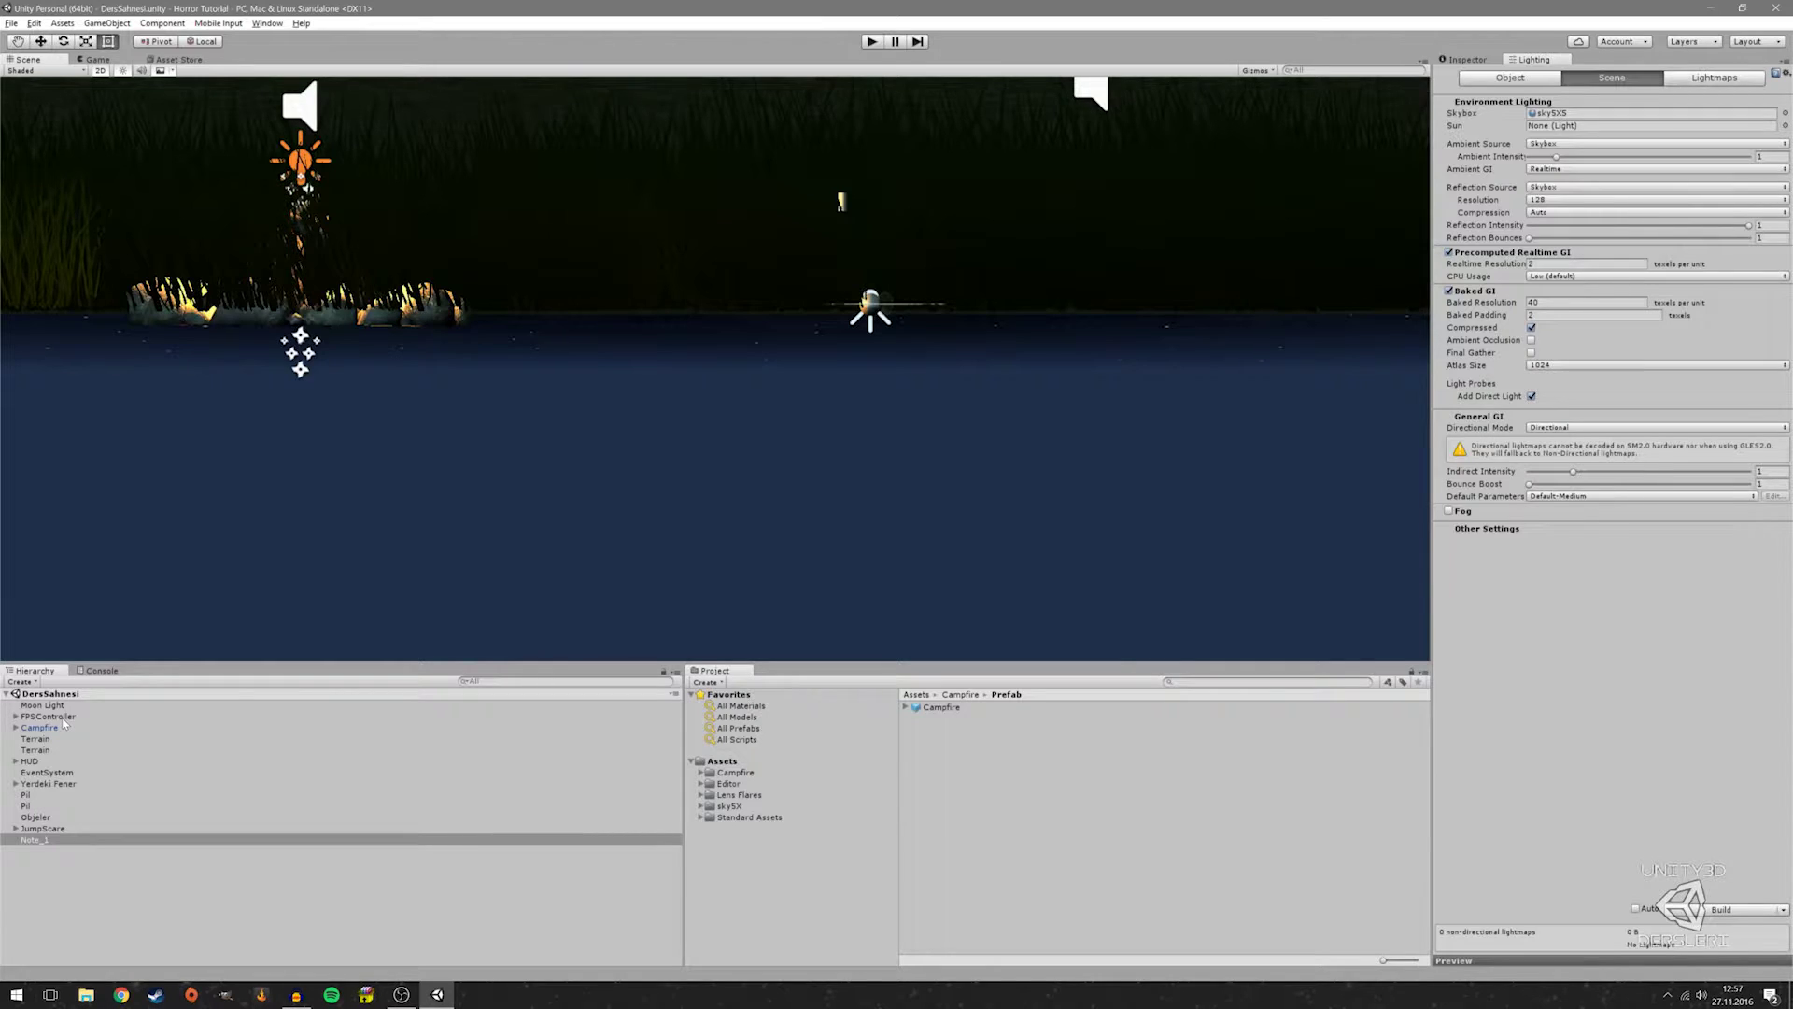
pyautogui.doubleClick(29, 761)
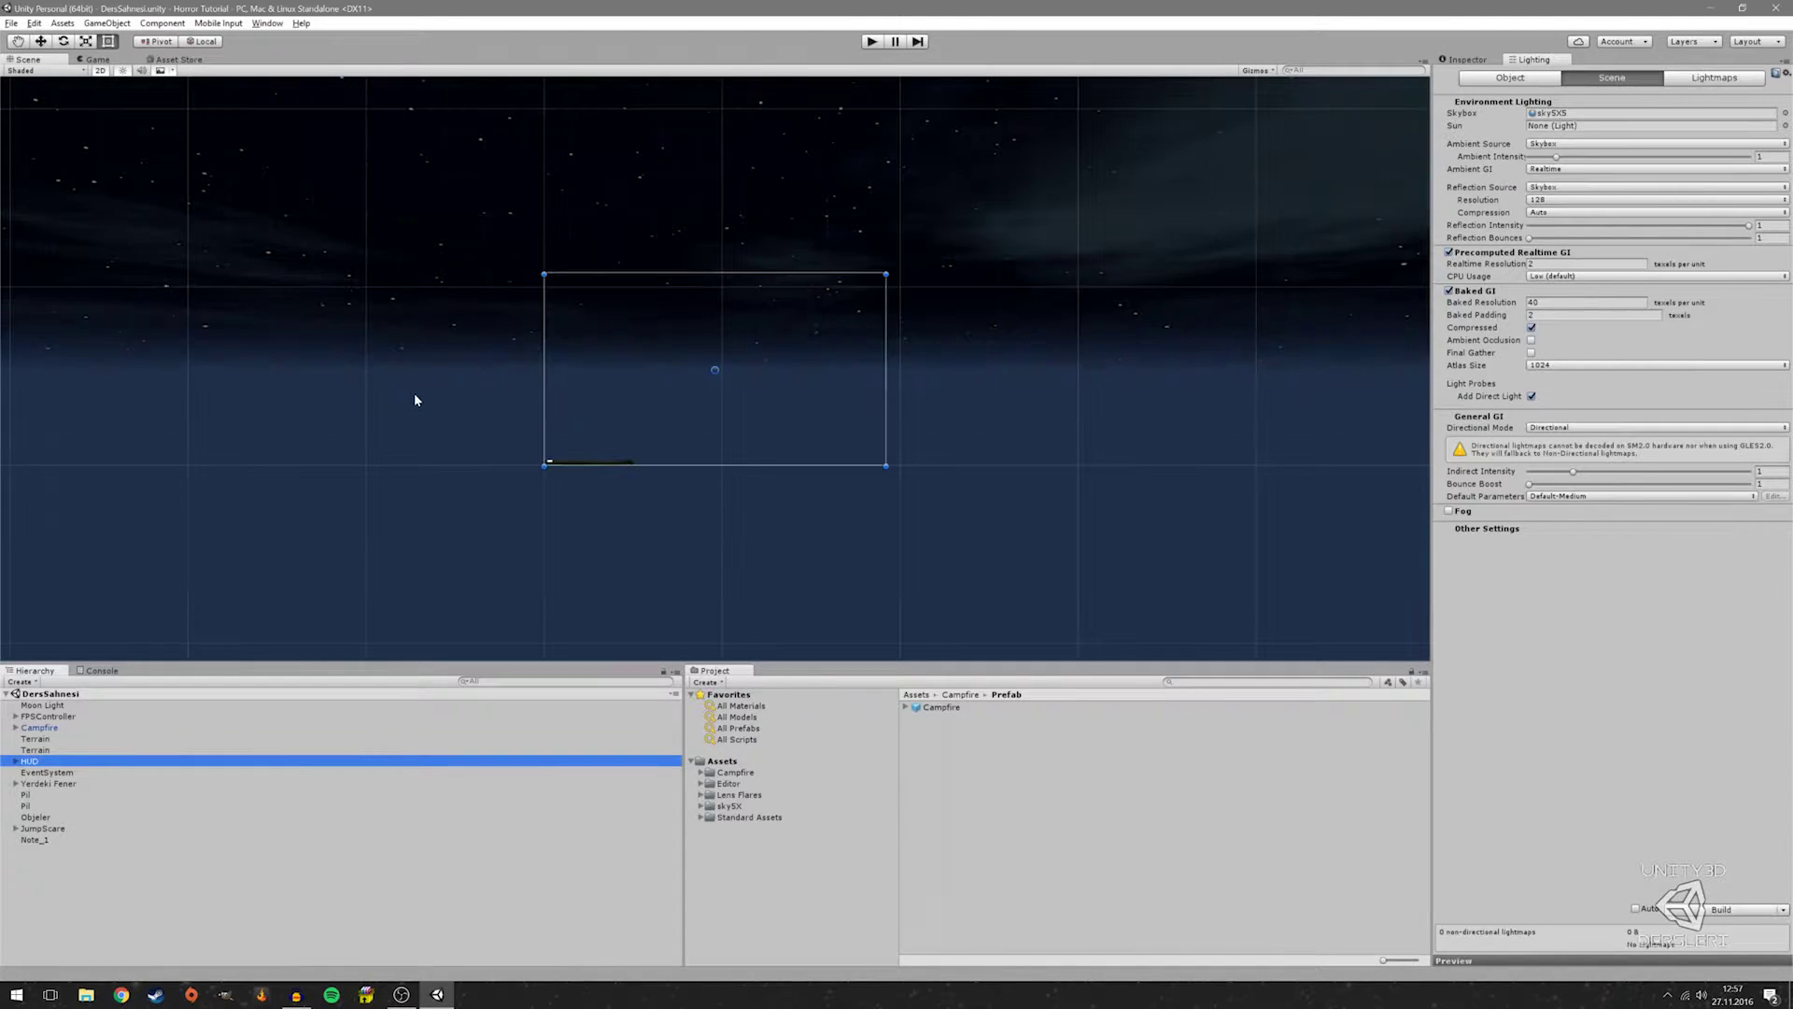
pyautogui.click(15, 761)
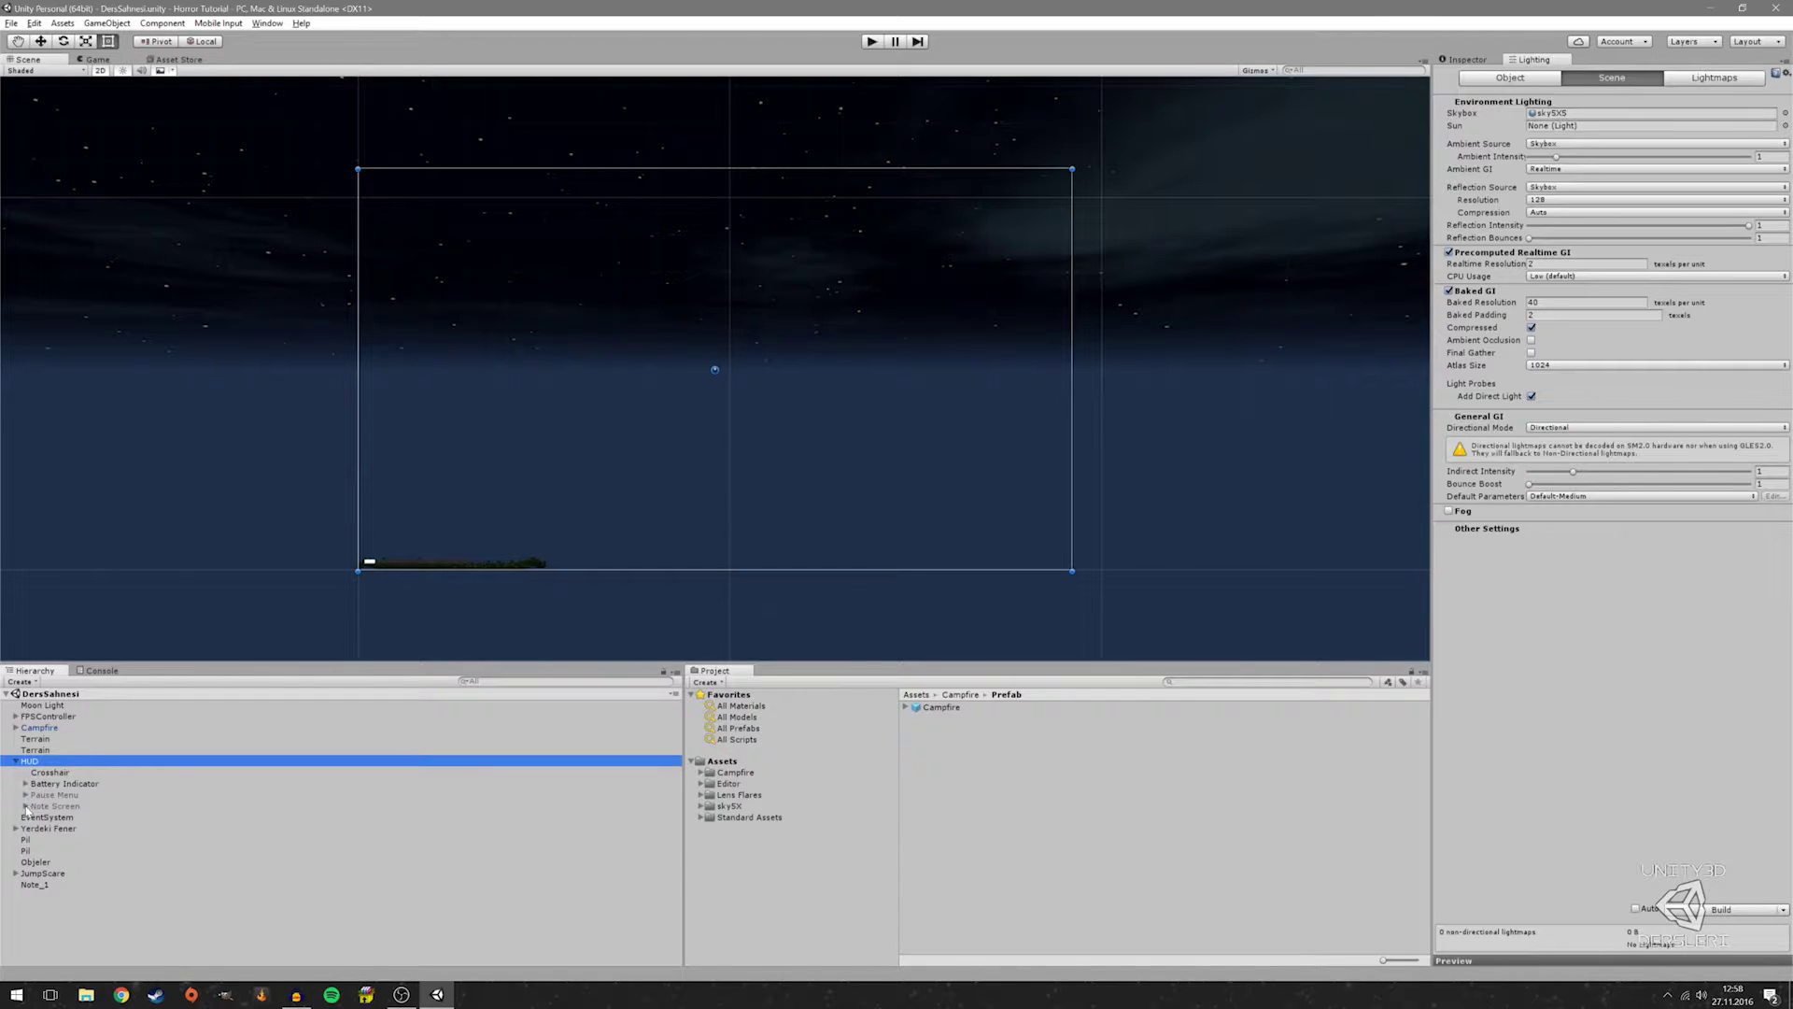
pyautogui.click(25, 806)
pyautogui.click(80, 805)
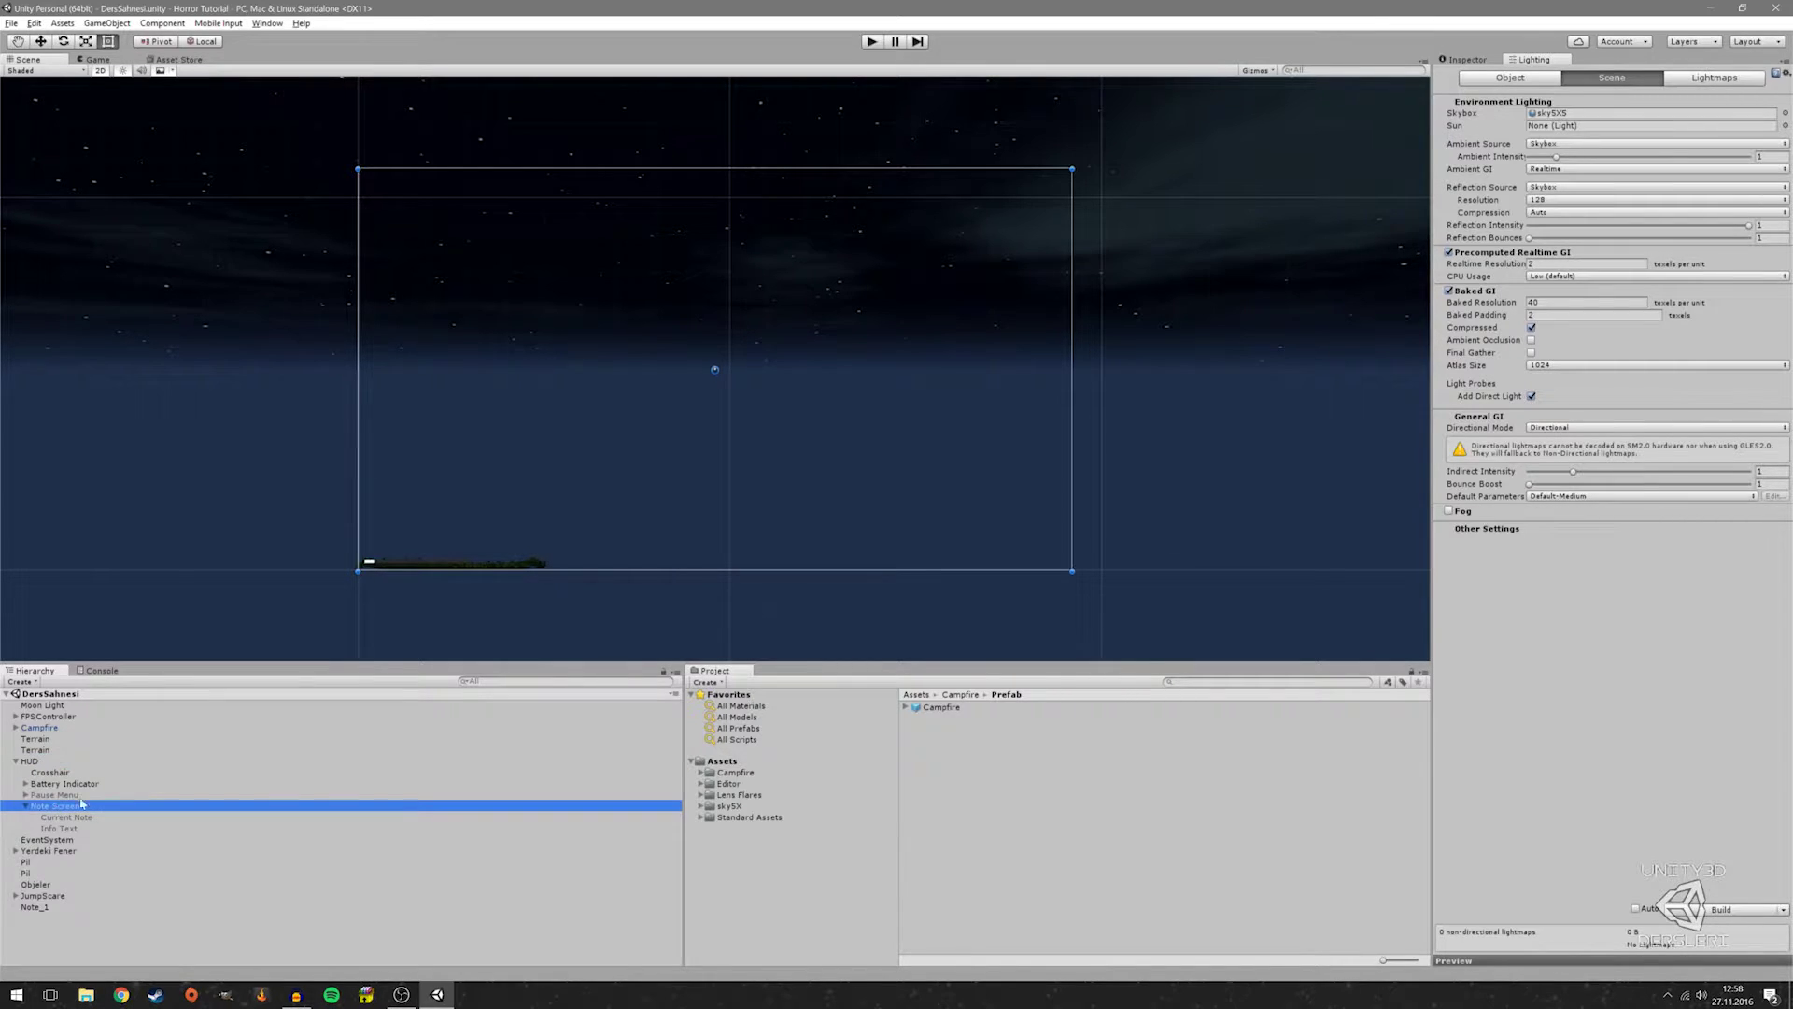
pyautogui.click(1464, 59)
# Activate the Note Screen and pan the view over its note panel
pyautogui.click(1461, 73)
pyautogui.scroll(1, 586, 476)
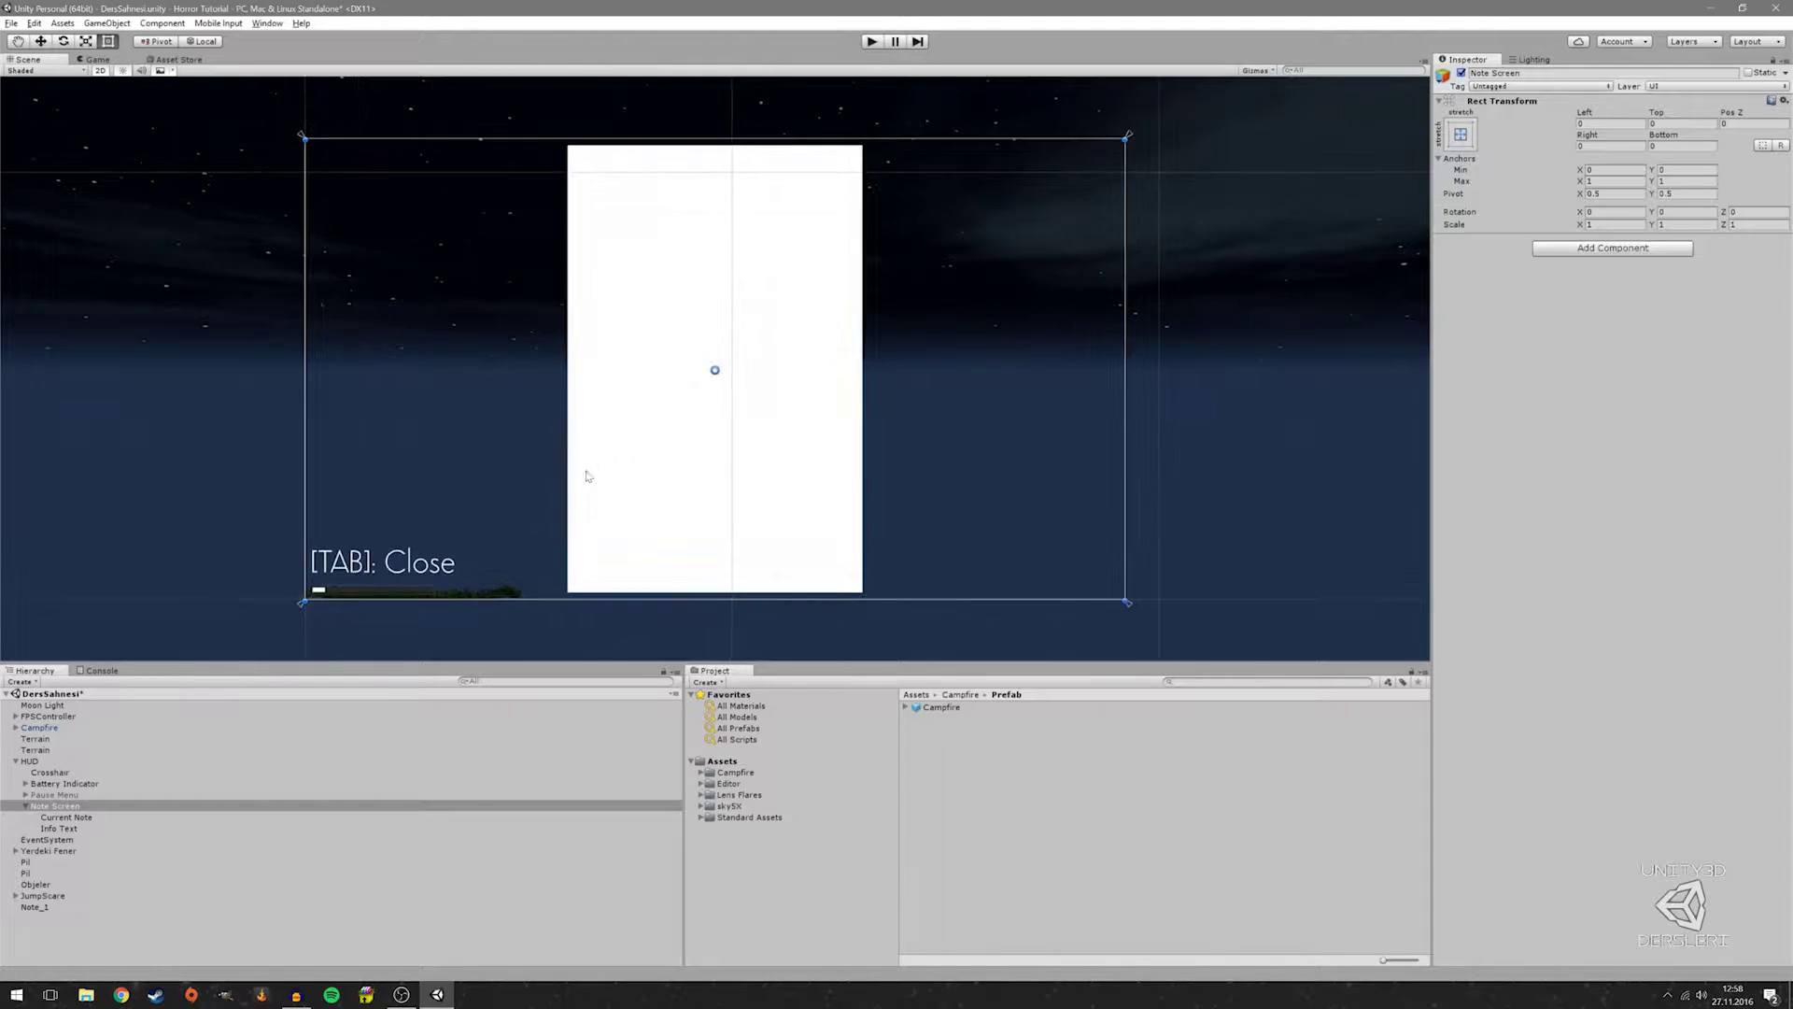
pyautogui.moveTo(587, 476); pyautogui.dragTo(592, 449, button='middle')
pyautogui.scroll(1, 585, 381)
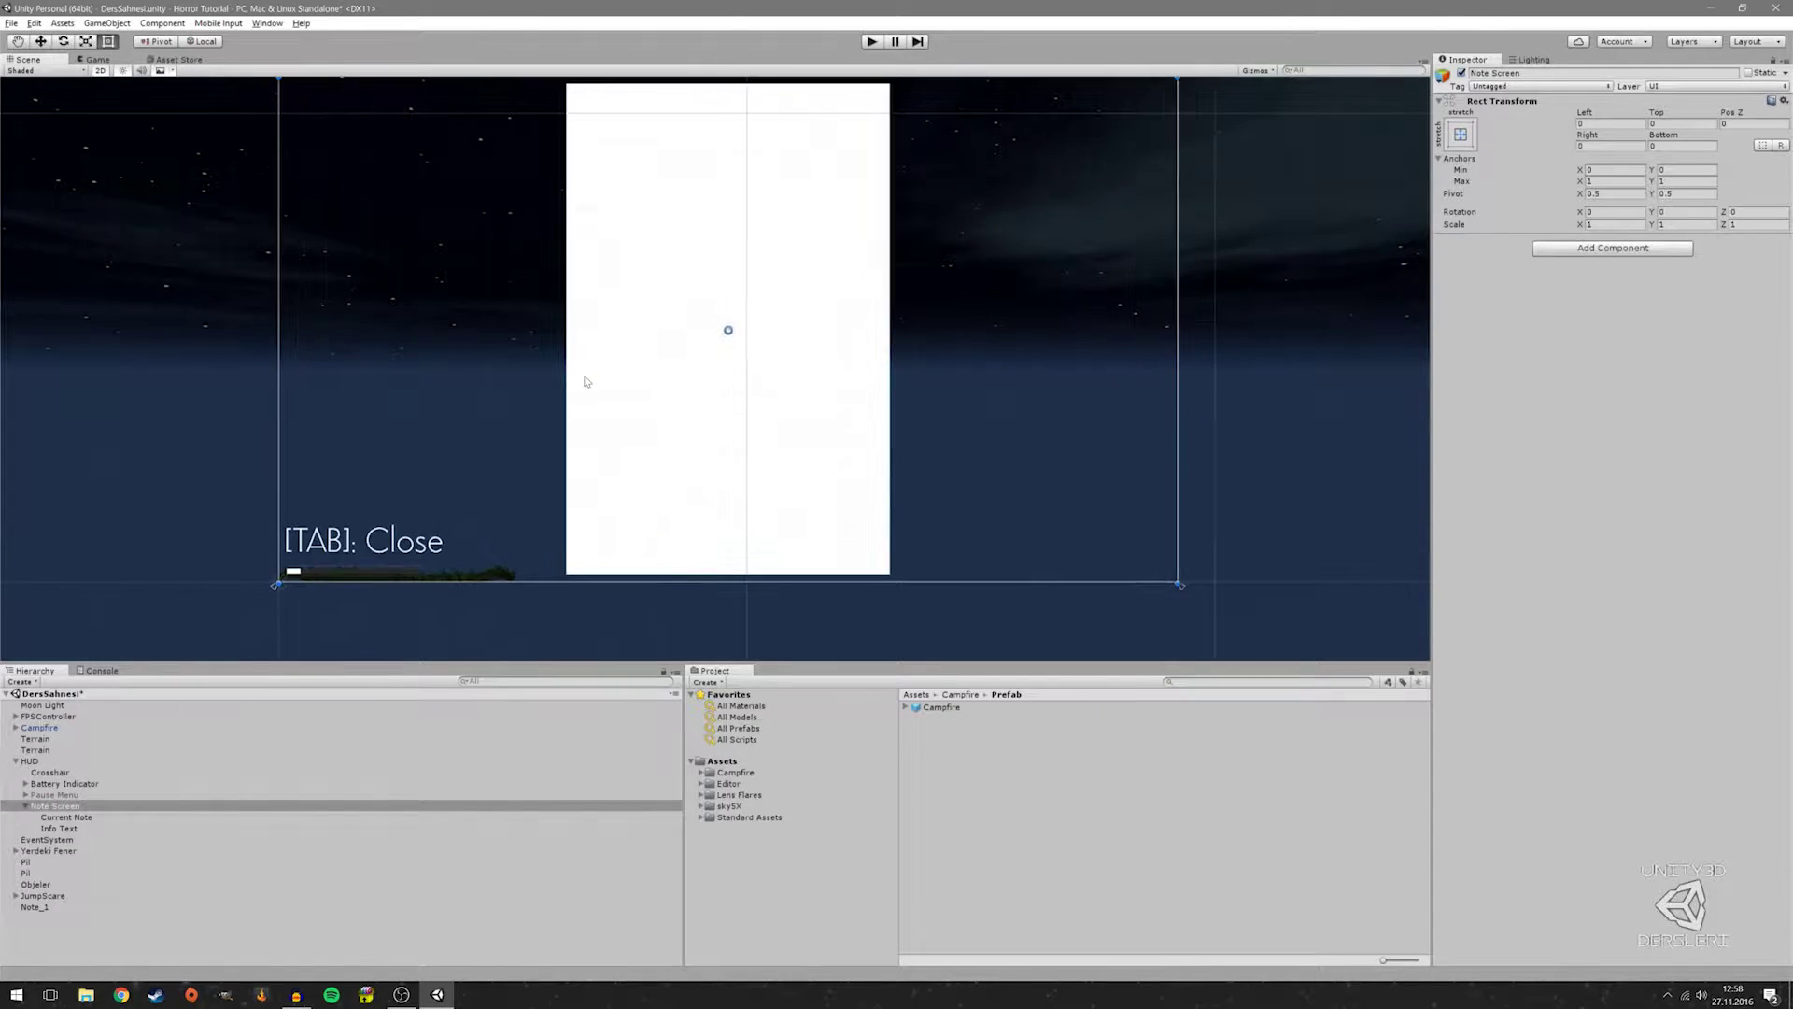
pyautogui.scroll(-1, 584, 381)
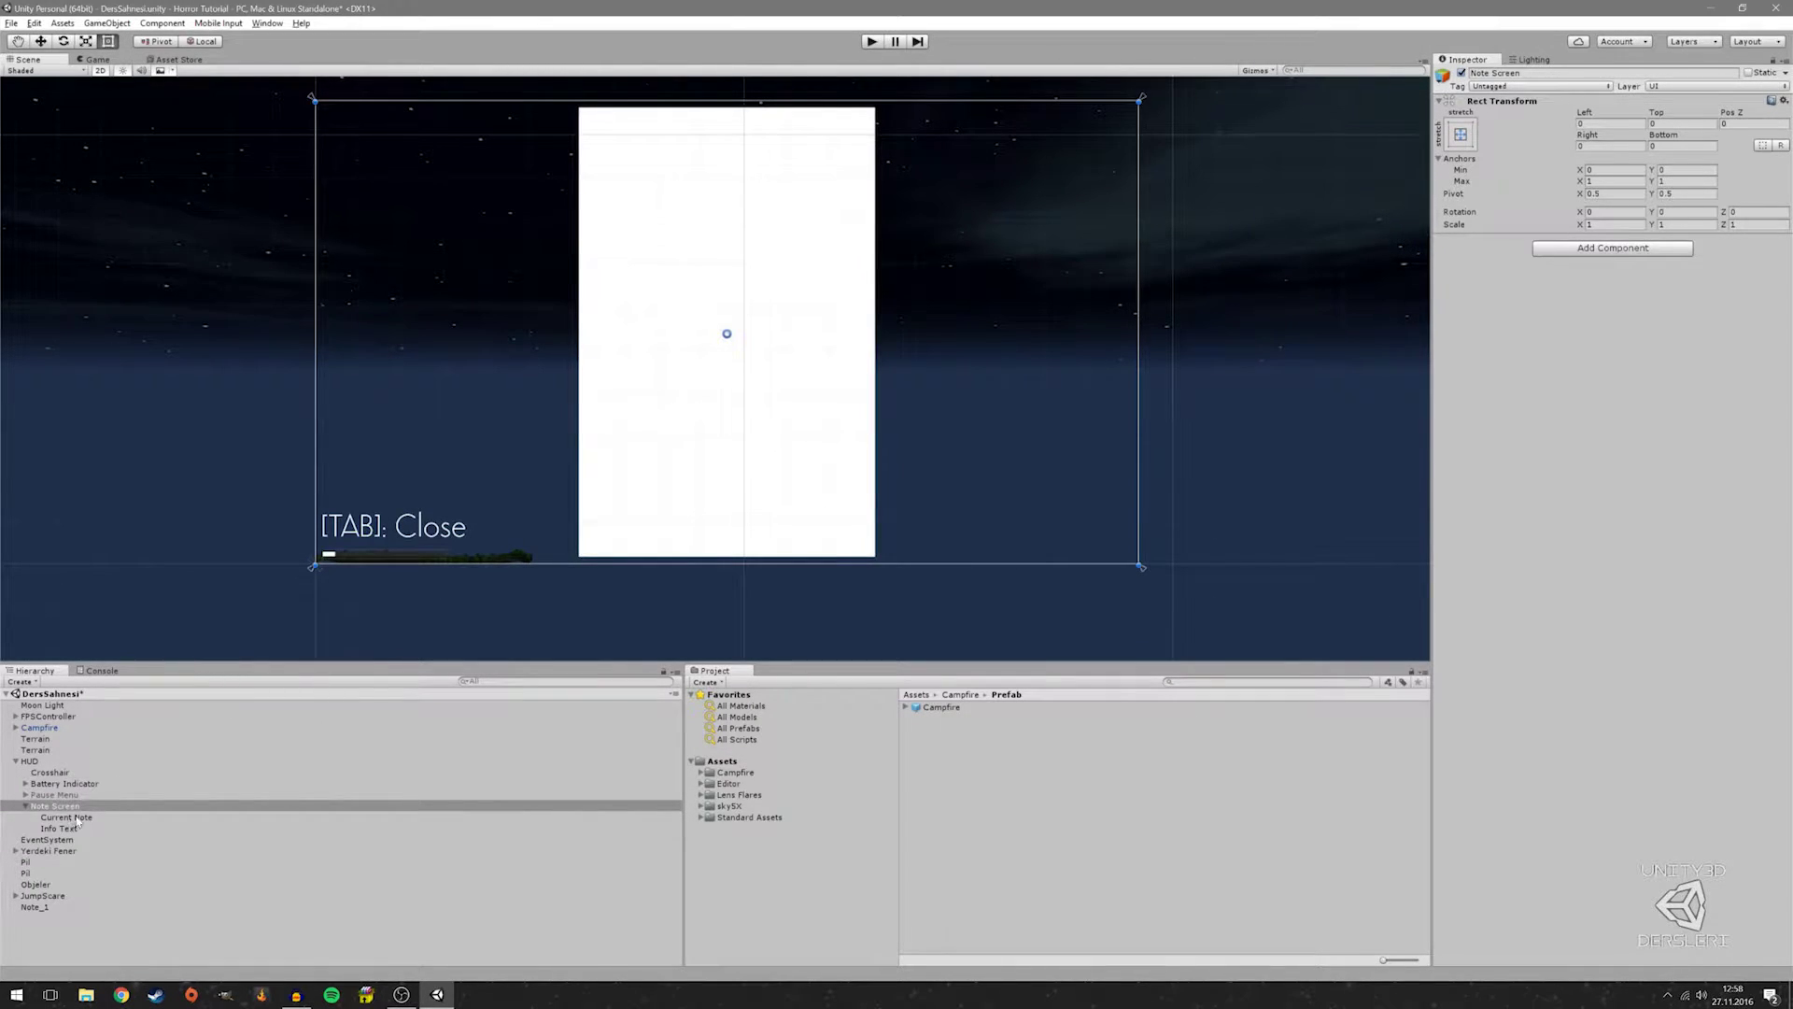
# Set Current Note's Source Image to None after trying Note_1_Sprite, then select Info Text
pyautogui.click(68, 817)
pyautogui.click(1785, 265)
pyautogui.click(445, 696)
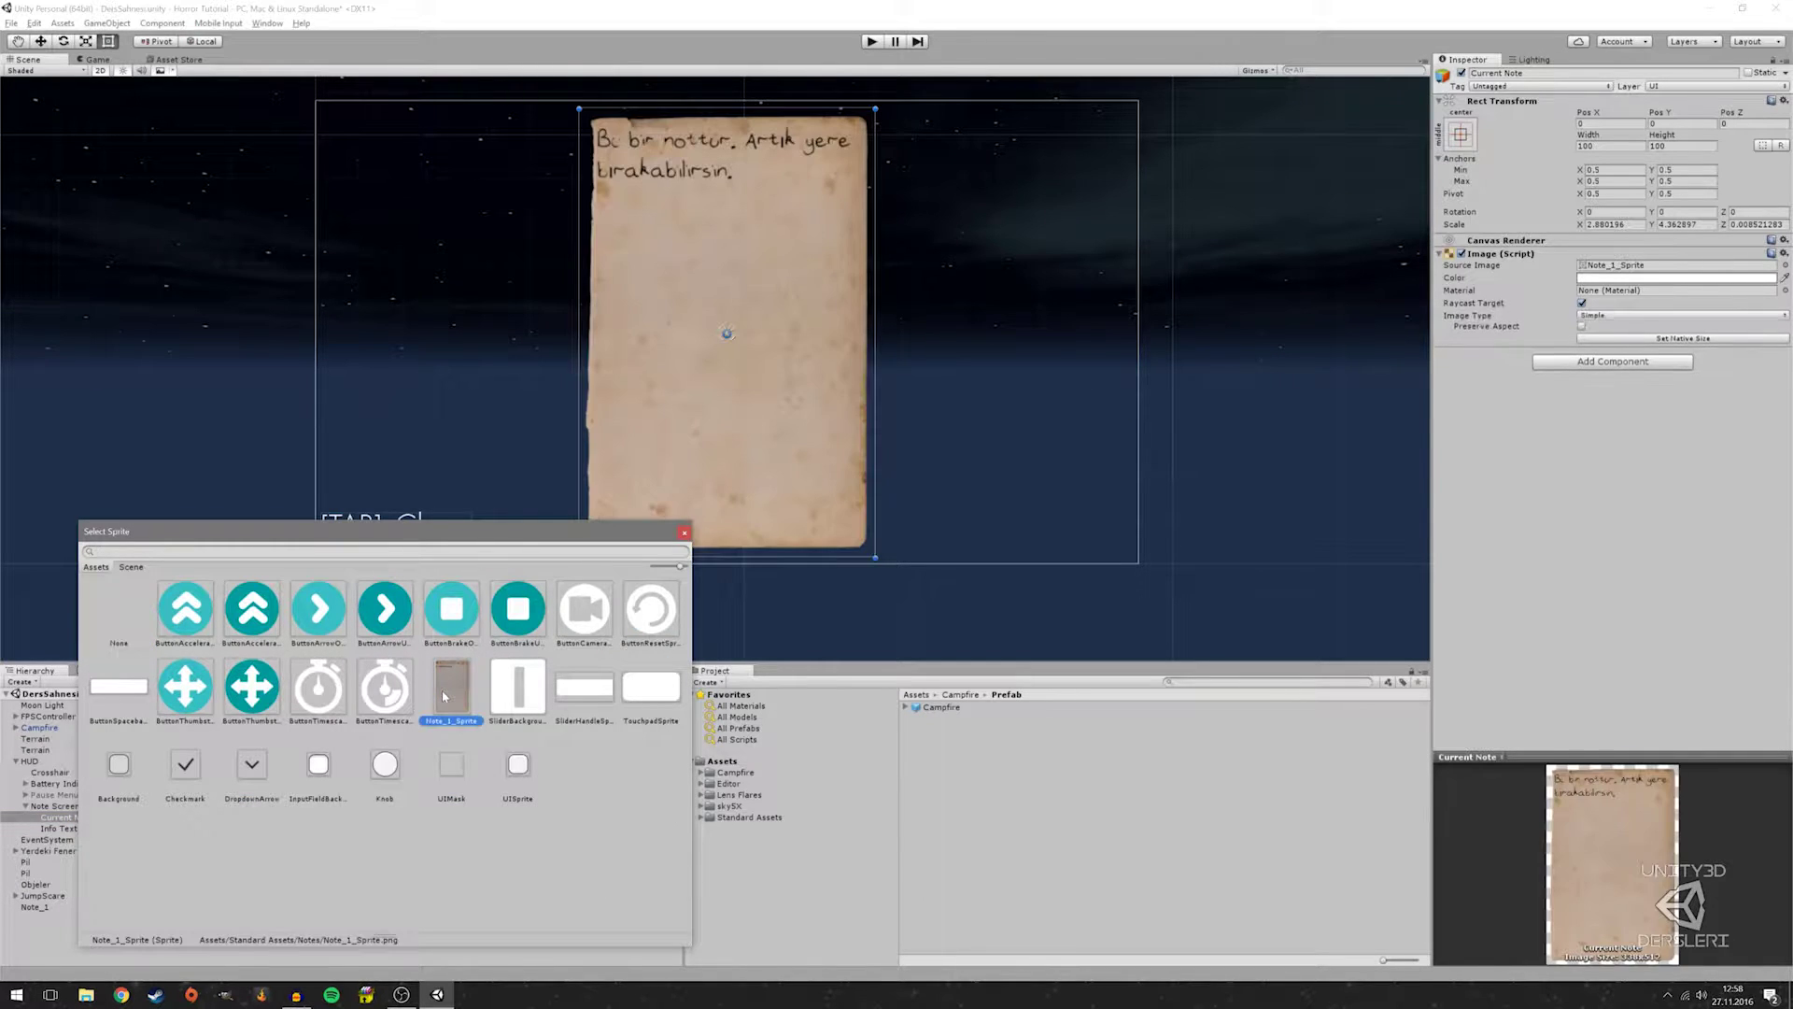
pyautogui.click(106, 619)
pyautogui.doubleClick(107, 619)
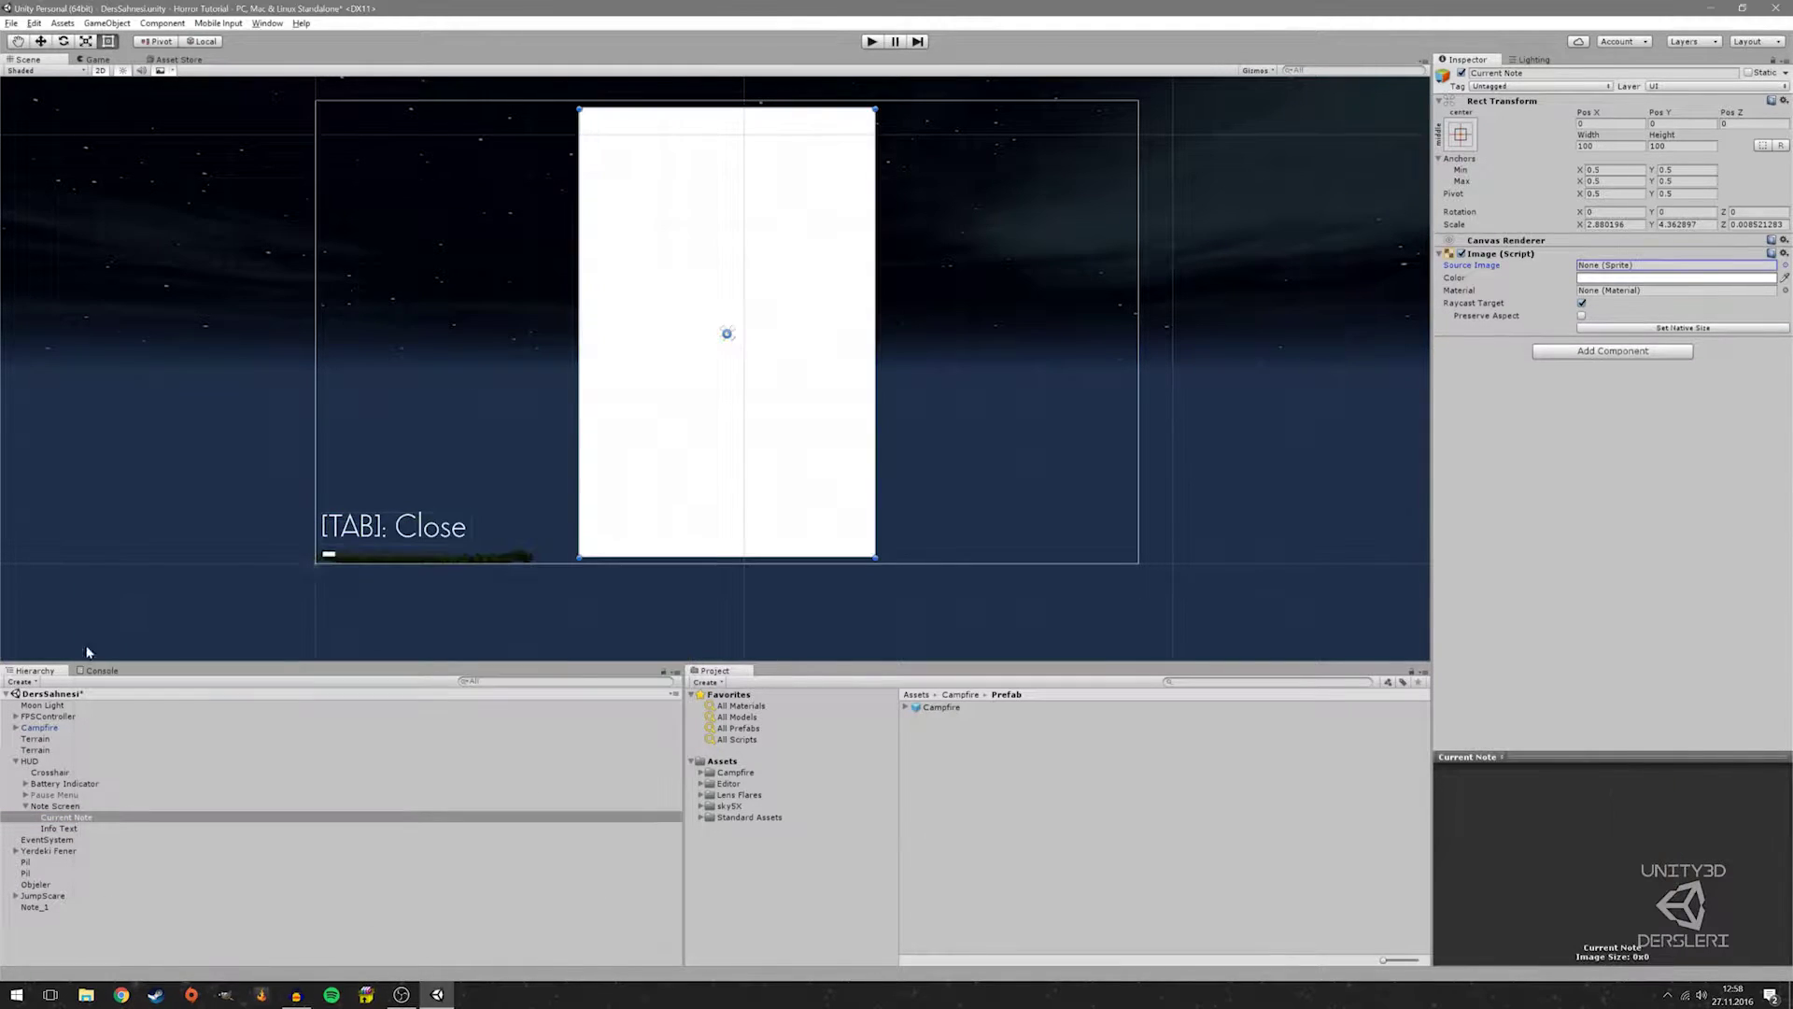
pyautogui.click(63, 828)
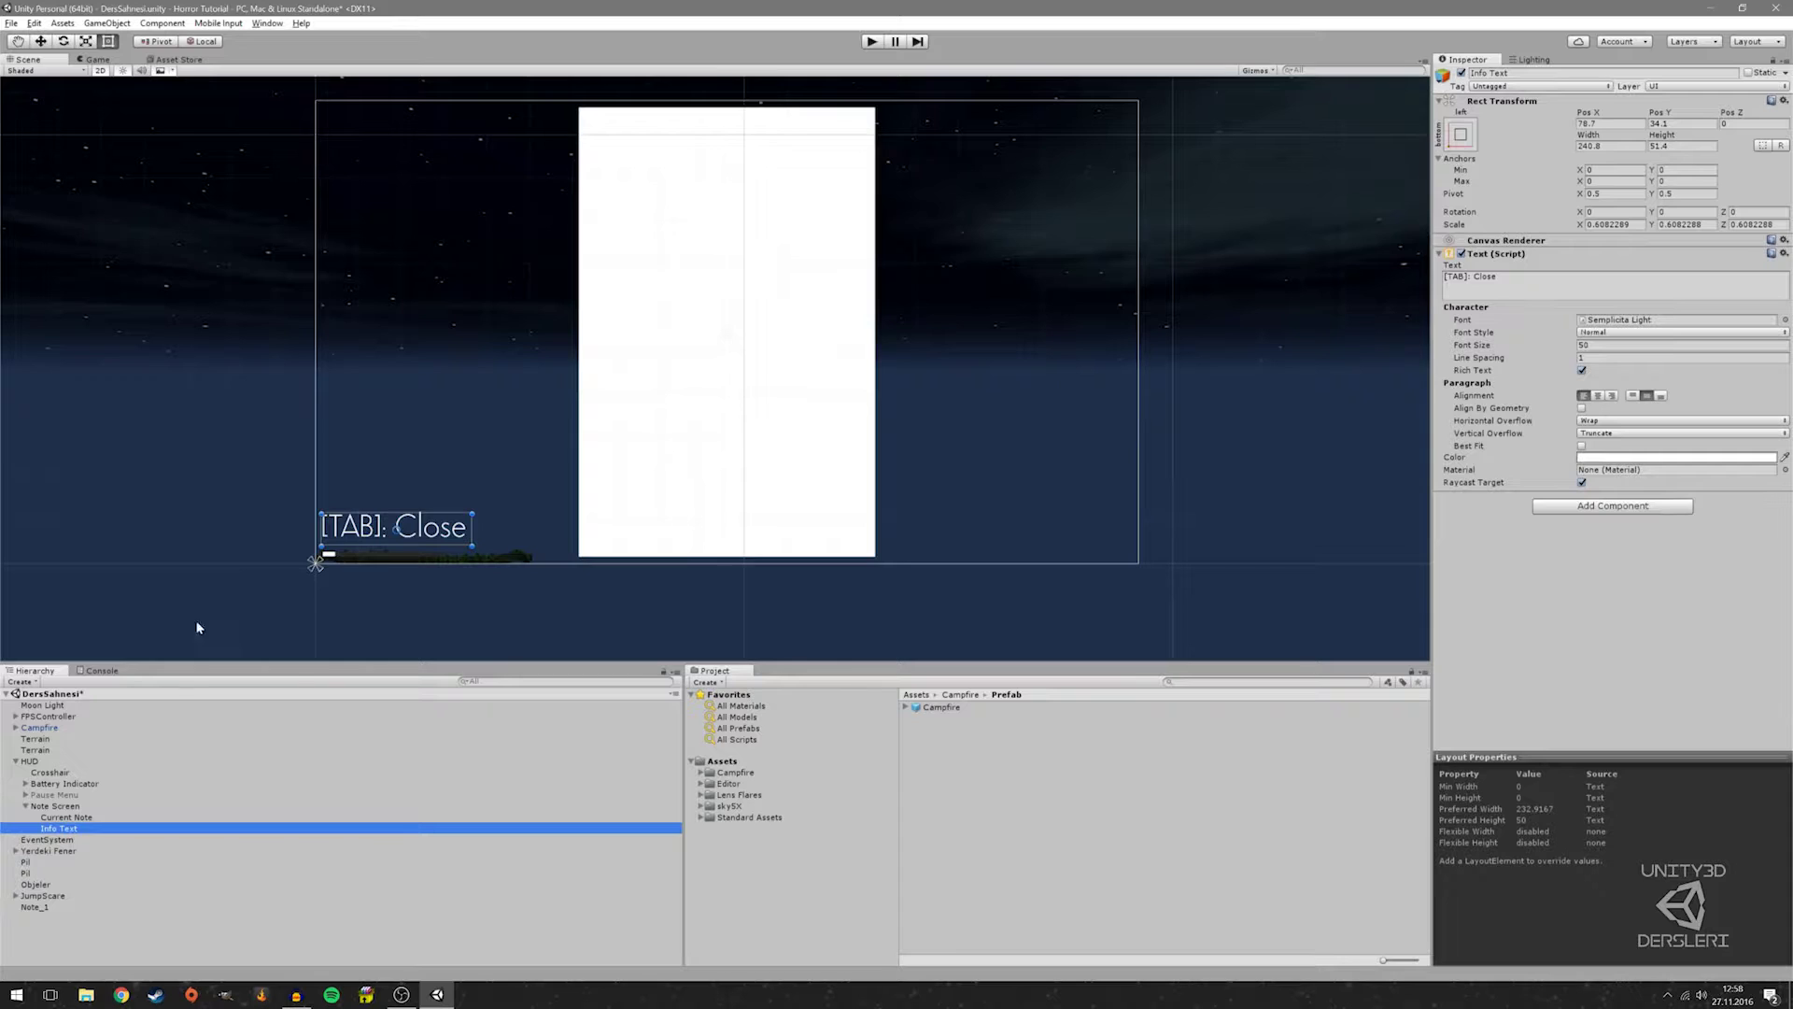
# Duplicate the Info Text label and name the copy Info Text_2
pyautogui.click(66, 817)
pyautogui.click(106, 828)
pyautogui.hotkey('ctrl', 'd')
pyautogui.press('F2')
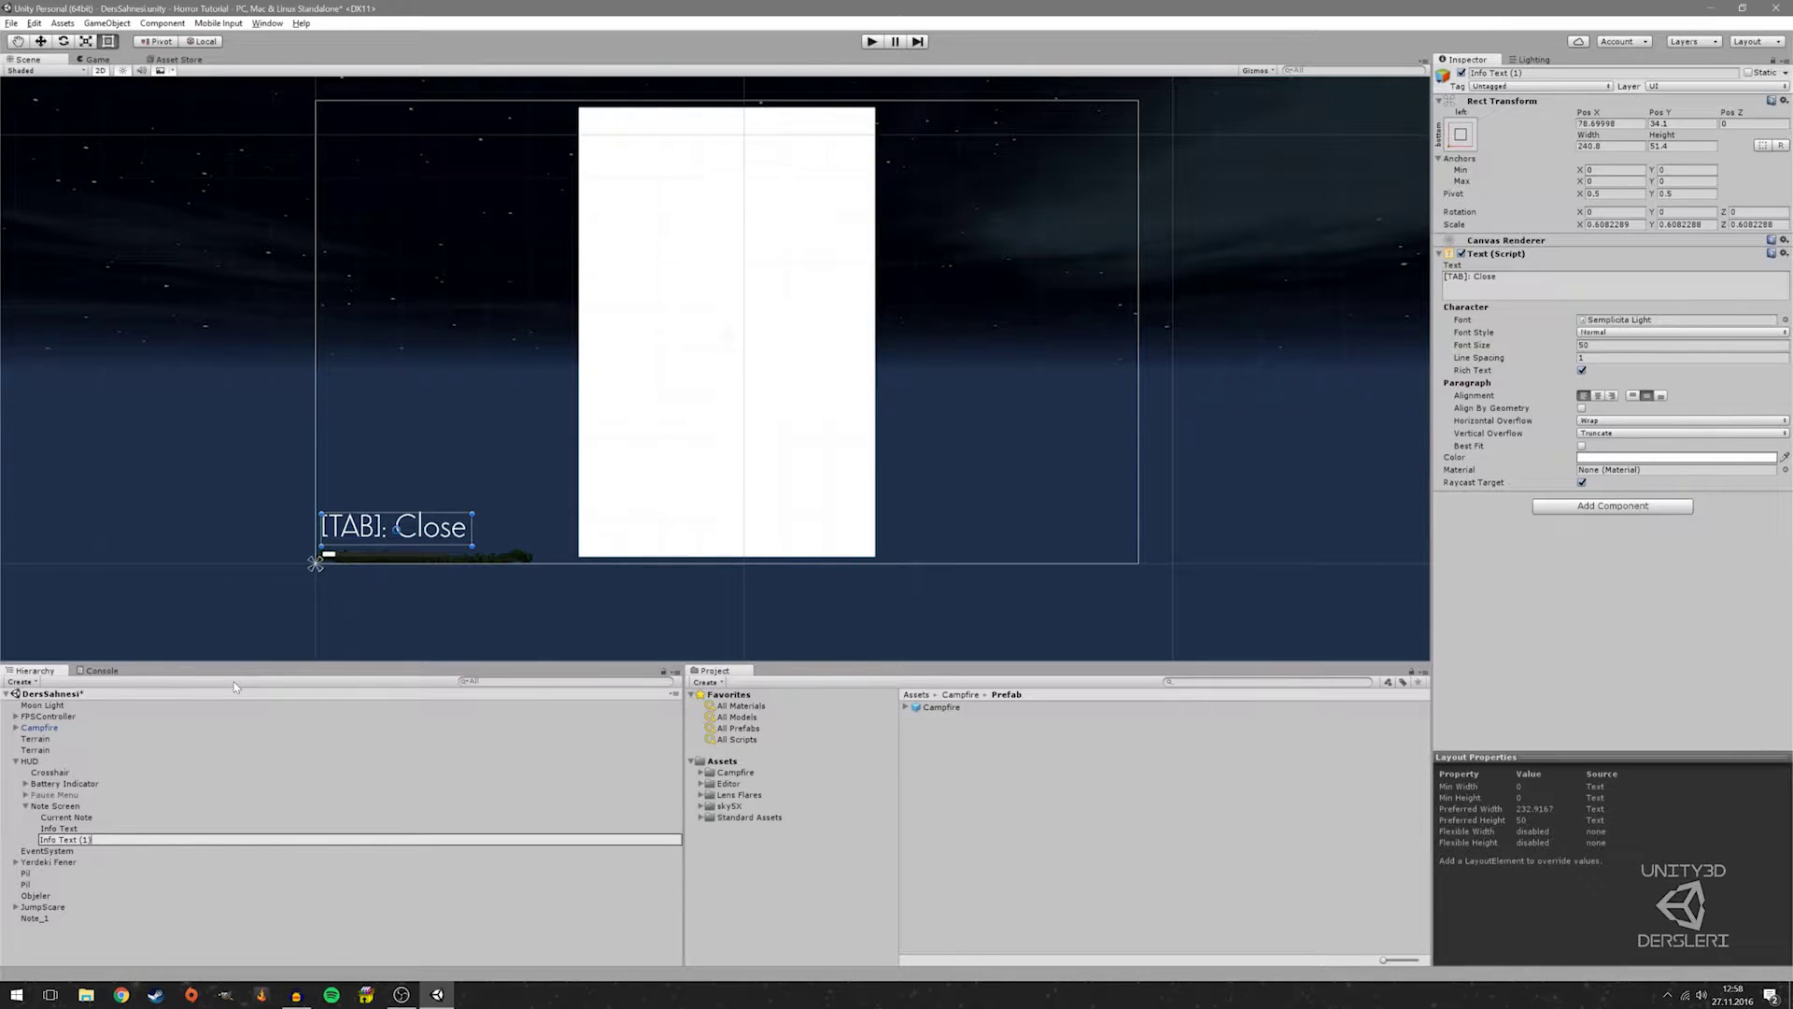
pyautogui.write('2')
pyautogui.press('Return')
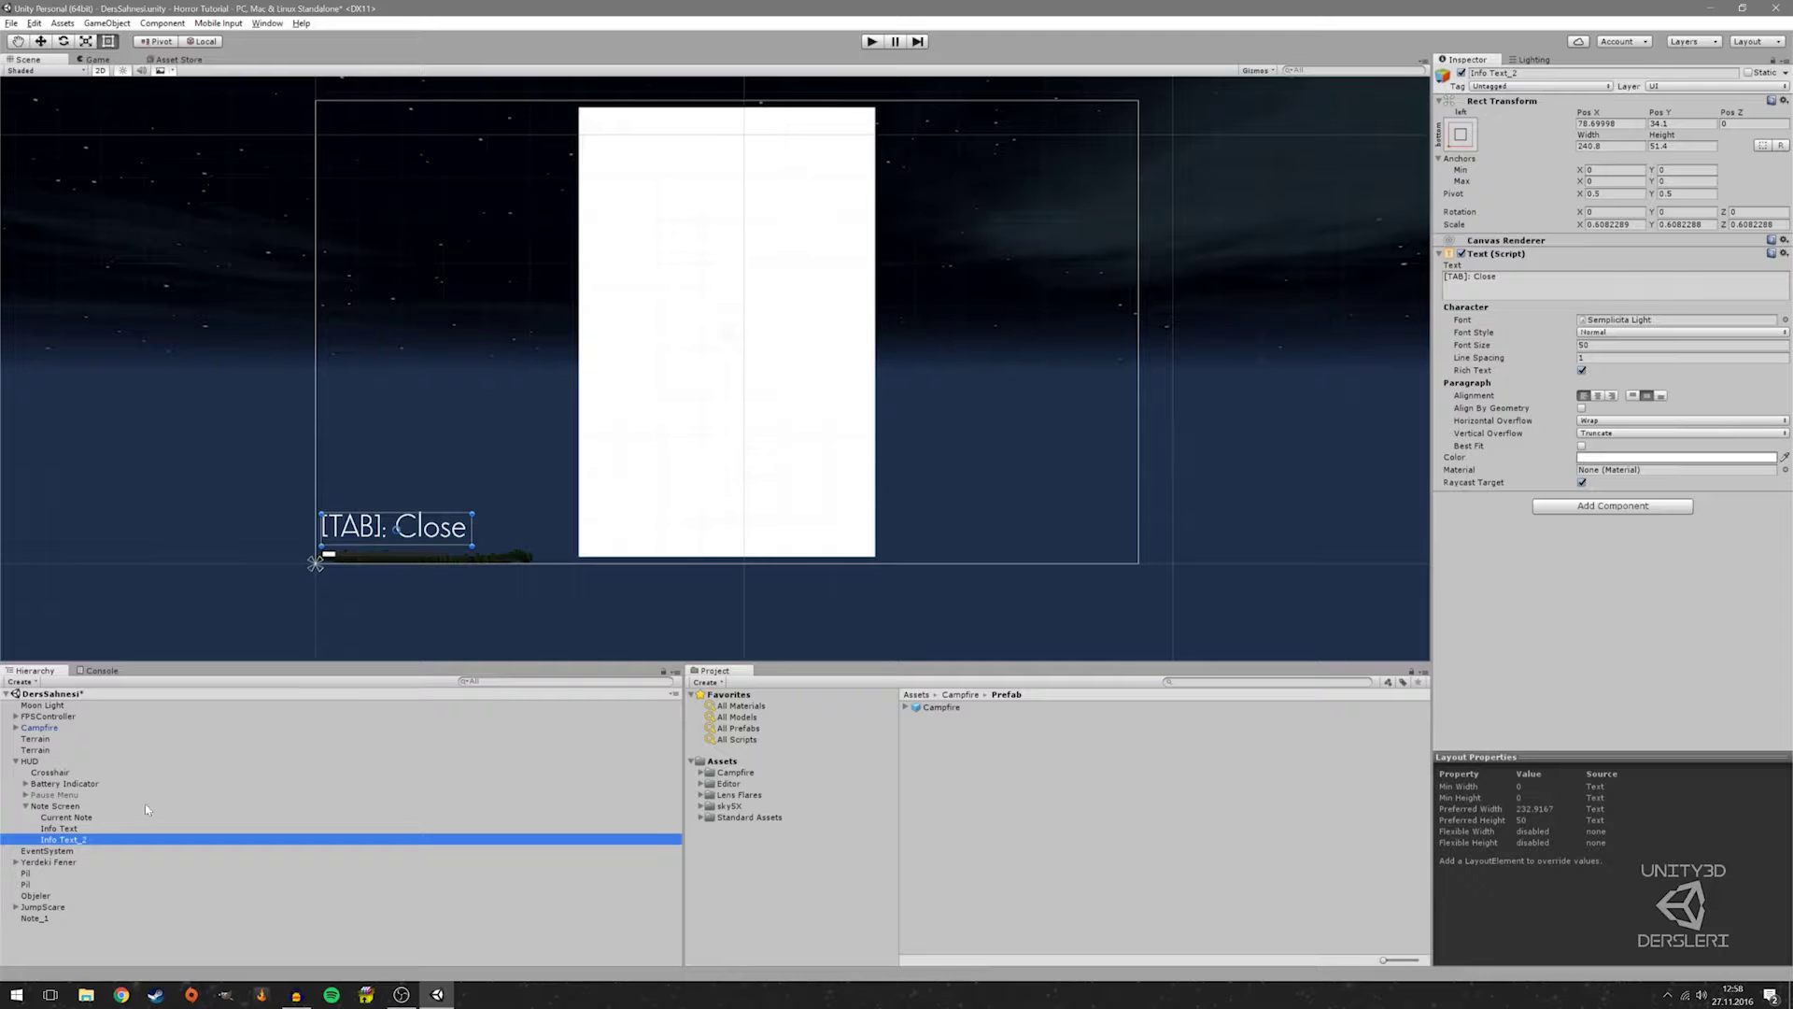
# Move the original Info Text label up above its copy
pyautogui.click(147, 829)
pyautogui.press('f')
pyautogui.press('w')
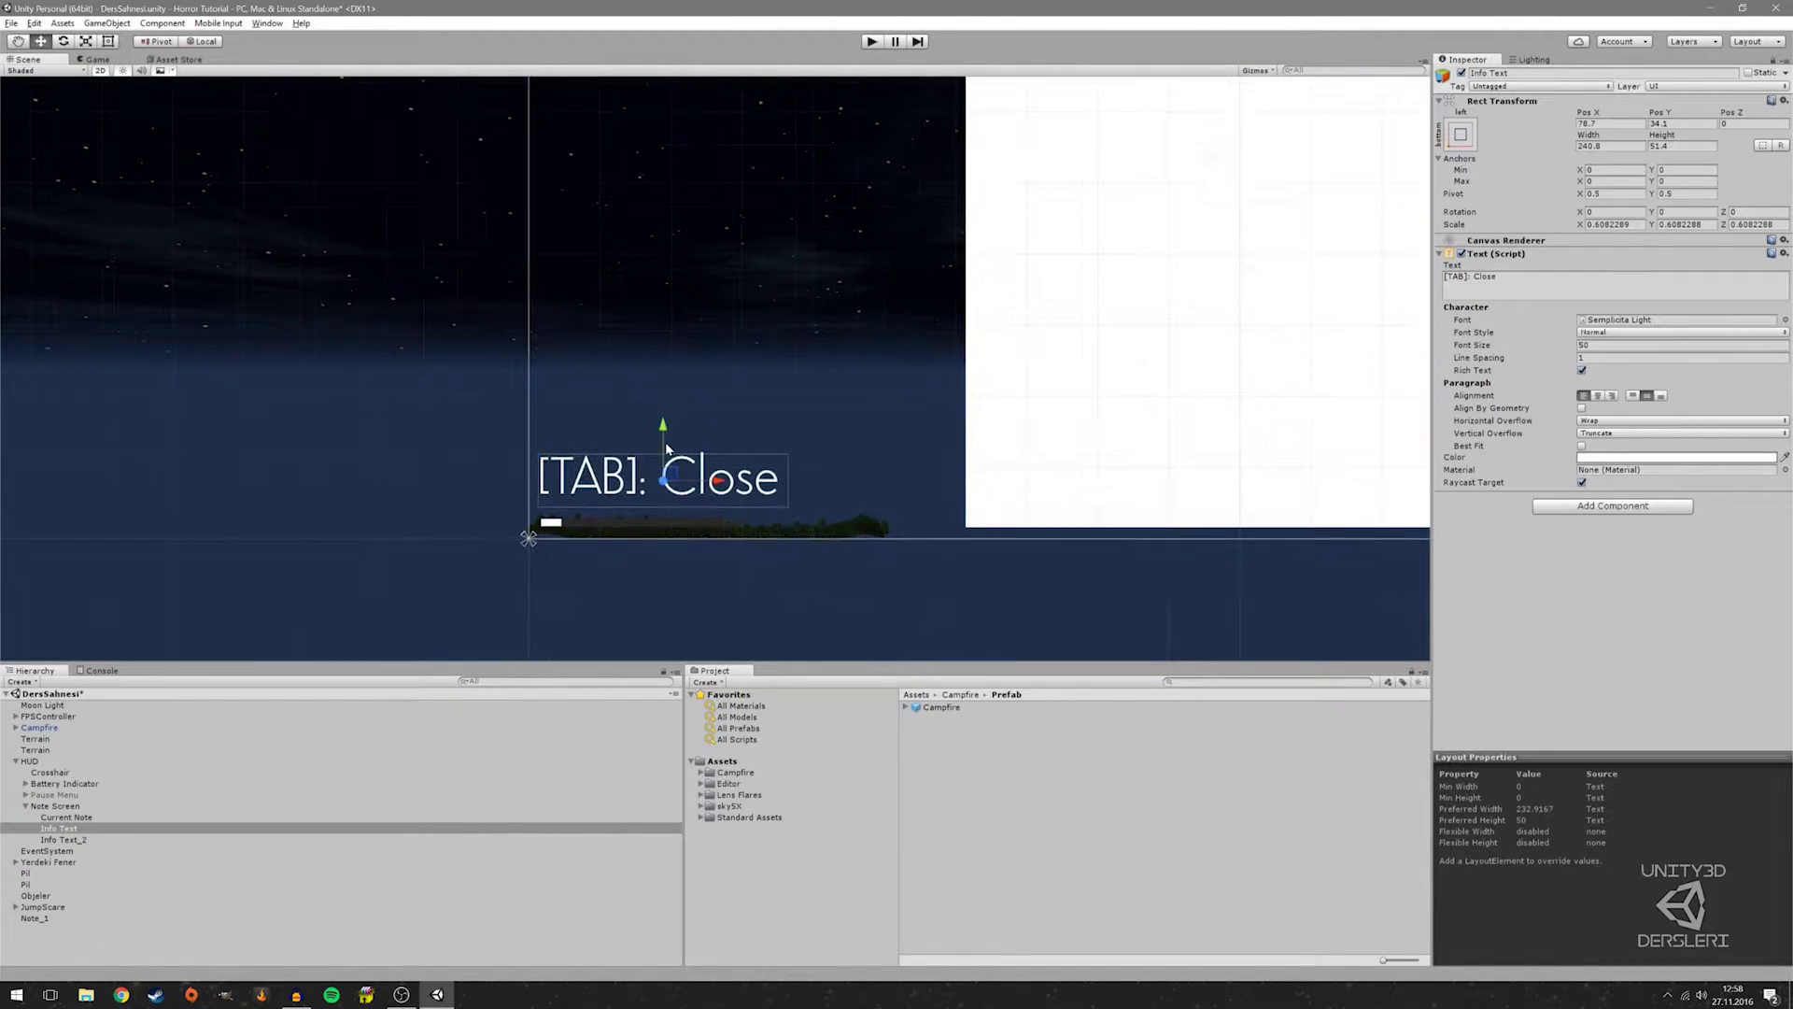
pyautogui.moveTo(667, 448)
pyautogui.mouseDown()
pyautogui.moveTo(664, 368)
pyautogui.moveTo(650, 390)
pyautogui.mouseUp()
pyautogui.scroll(1, 810, 485)
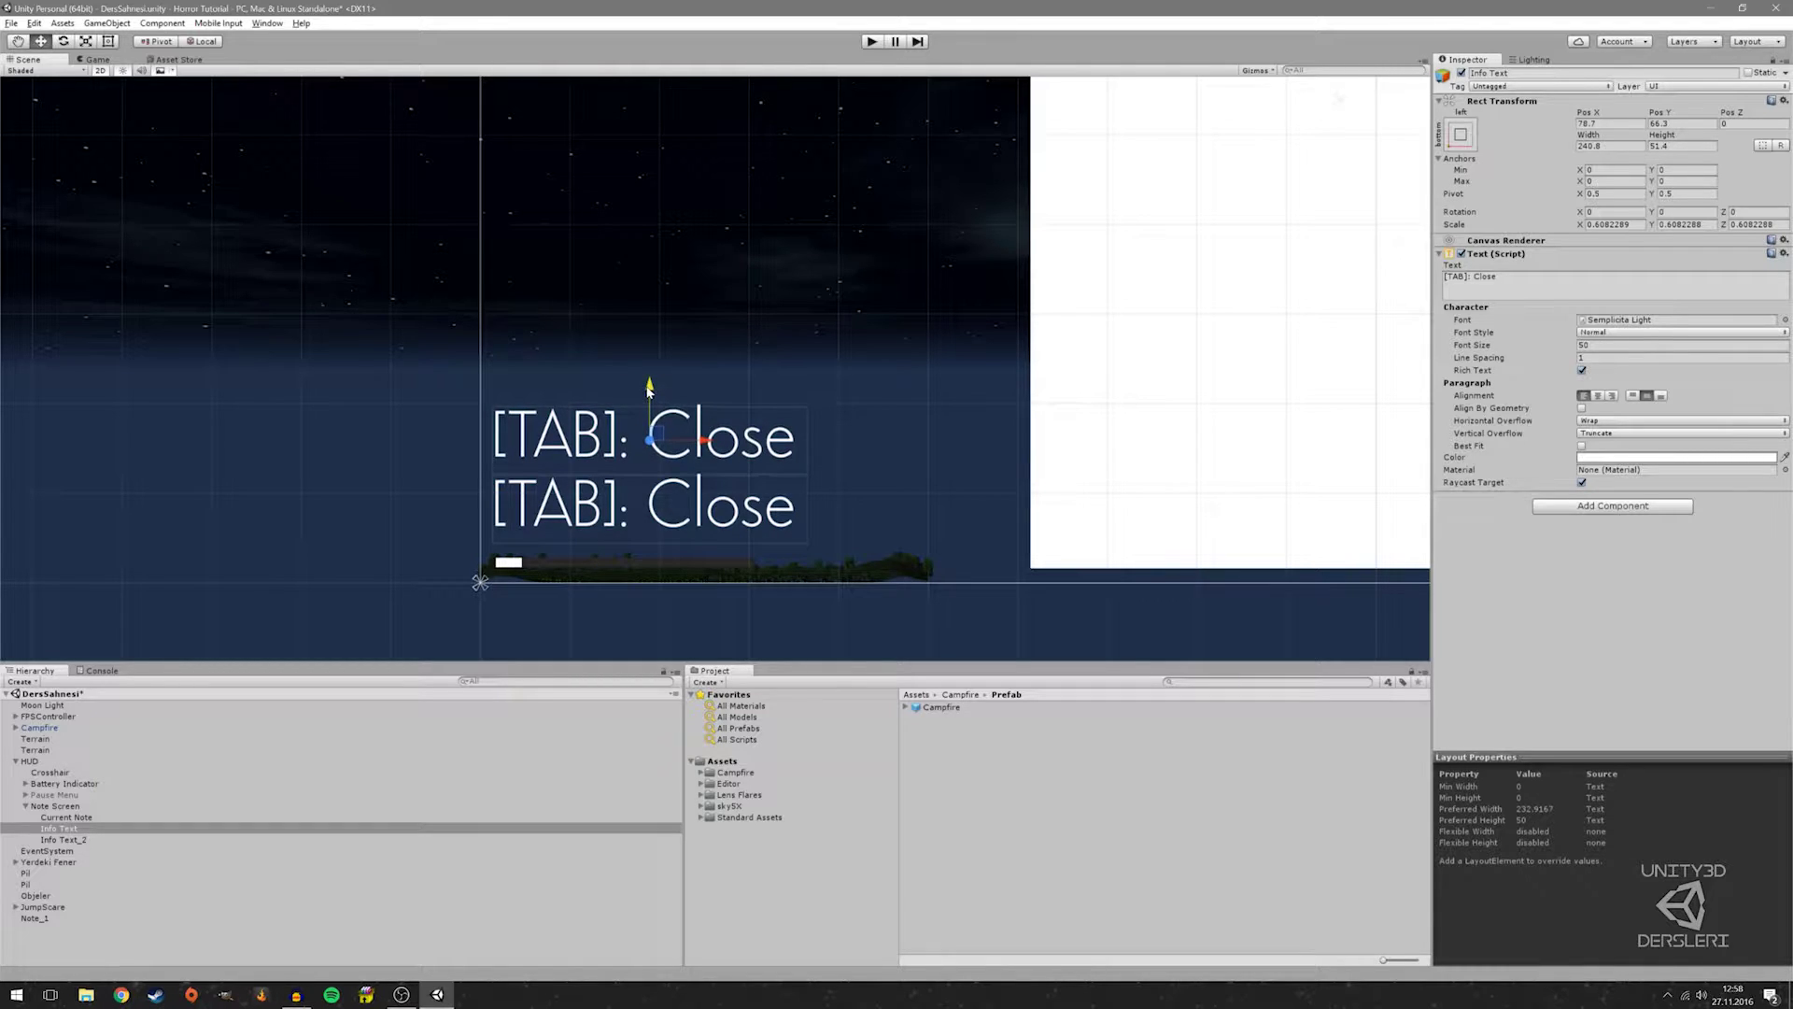
pyautogui.moveTo(650, 391); pyautogui.dragTo(708, 290, button='middle')
# Change the Info Text_2 copy's text to "[C]: Read"
pyautogui.click(62, 840)
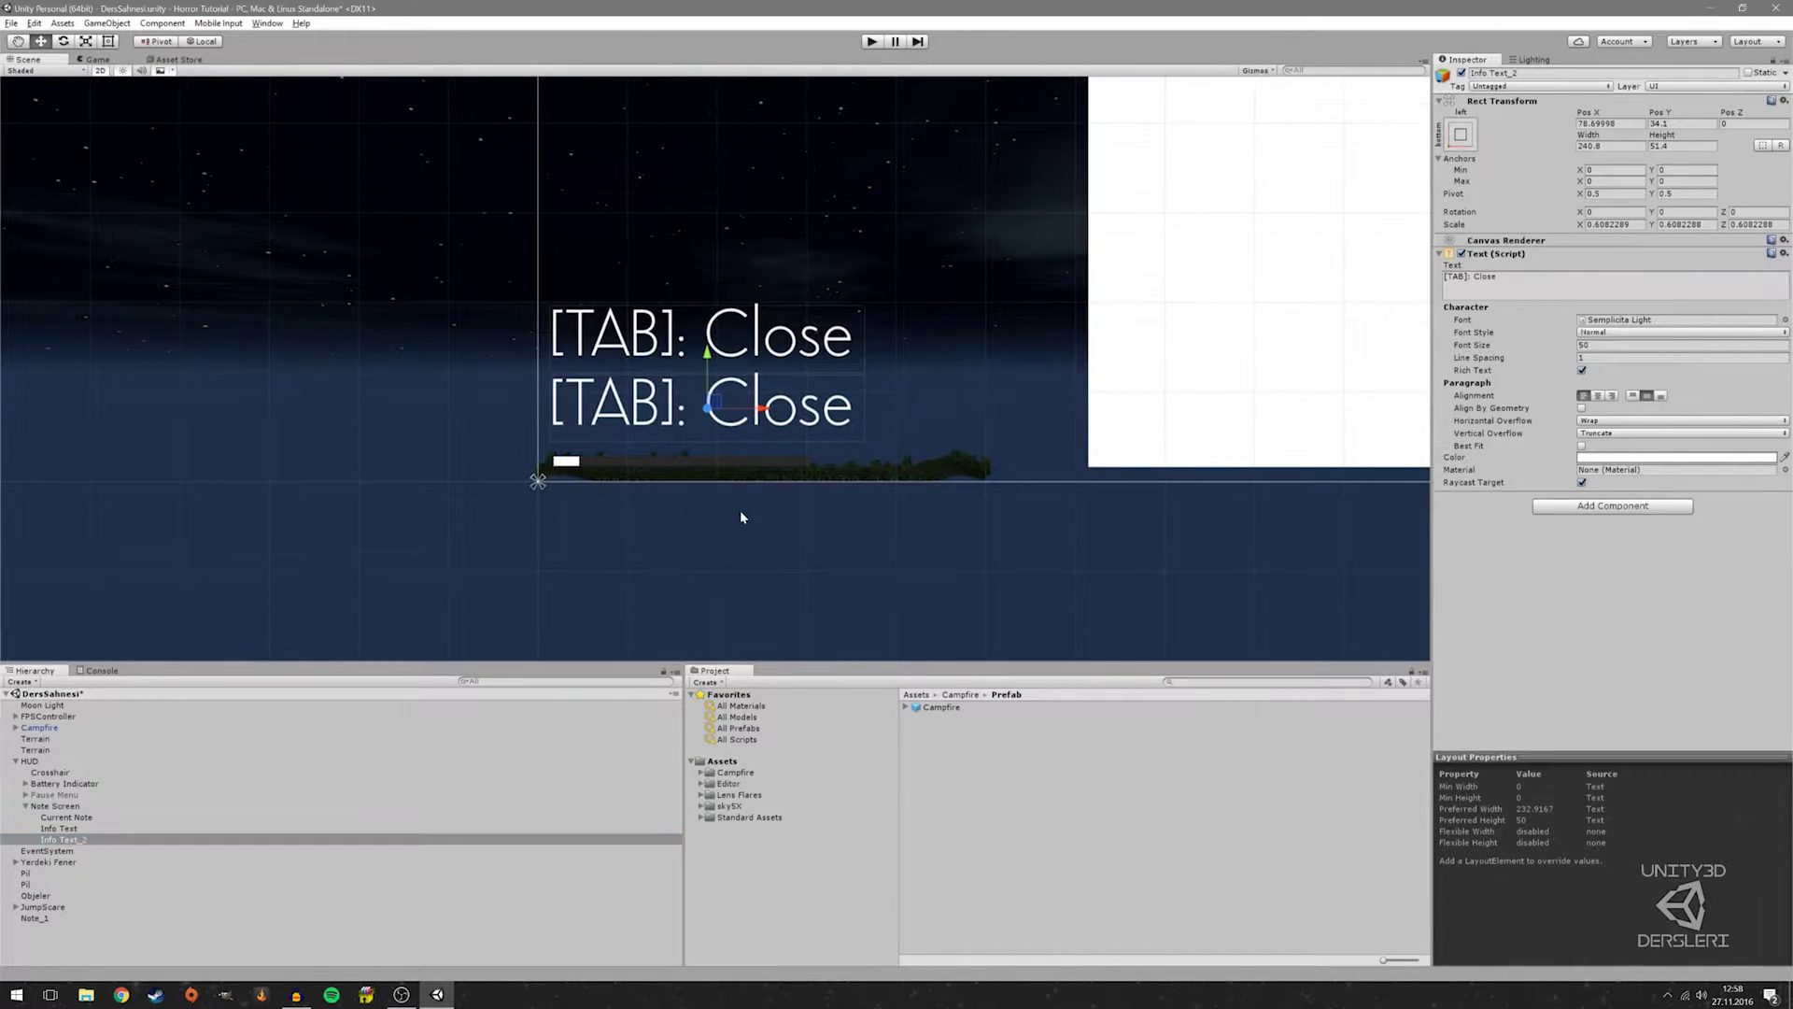
pyautogui.click(1627, 280)
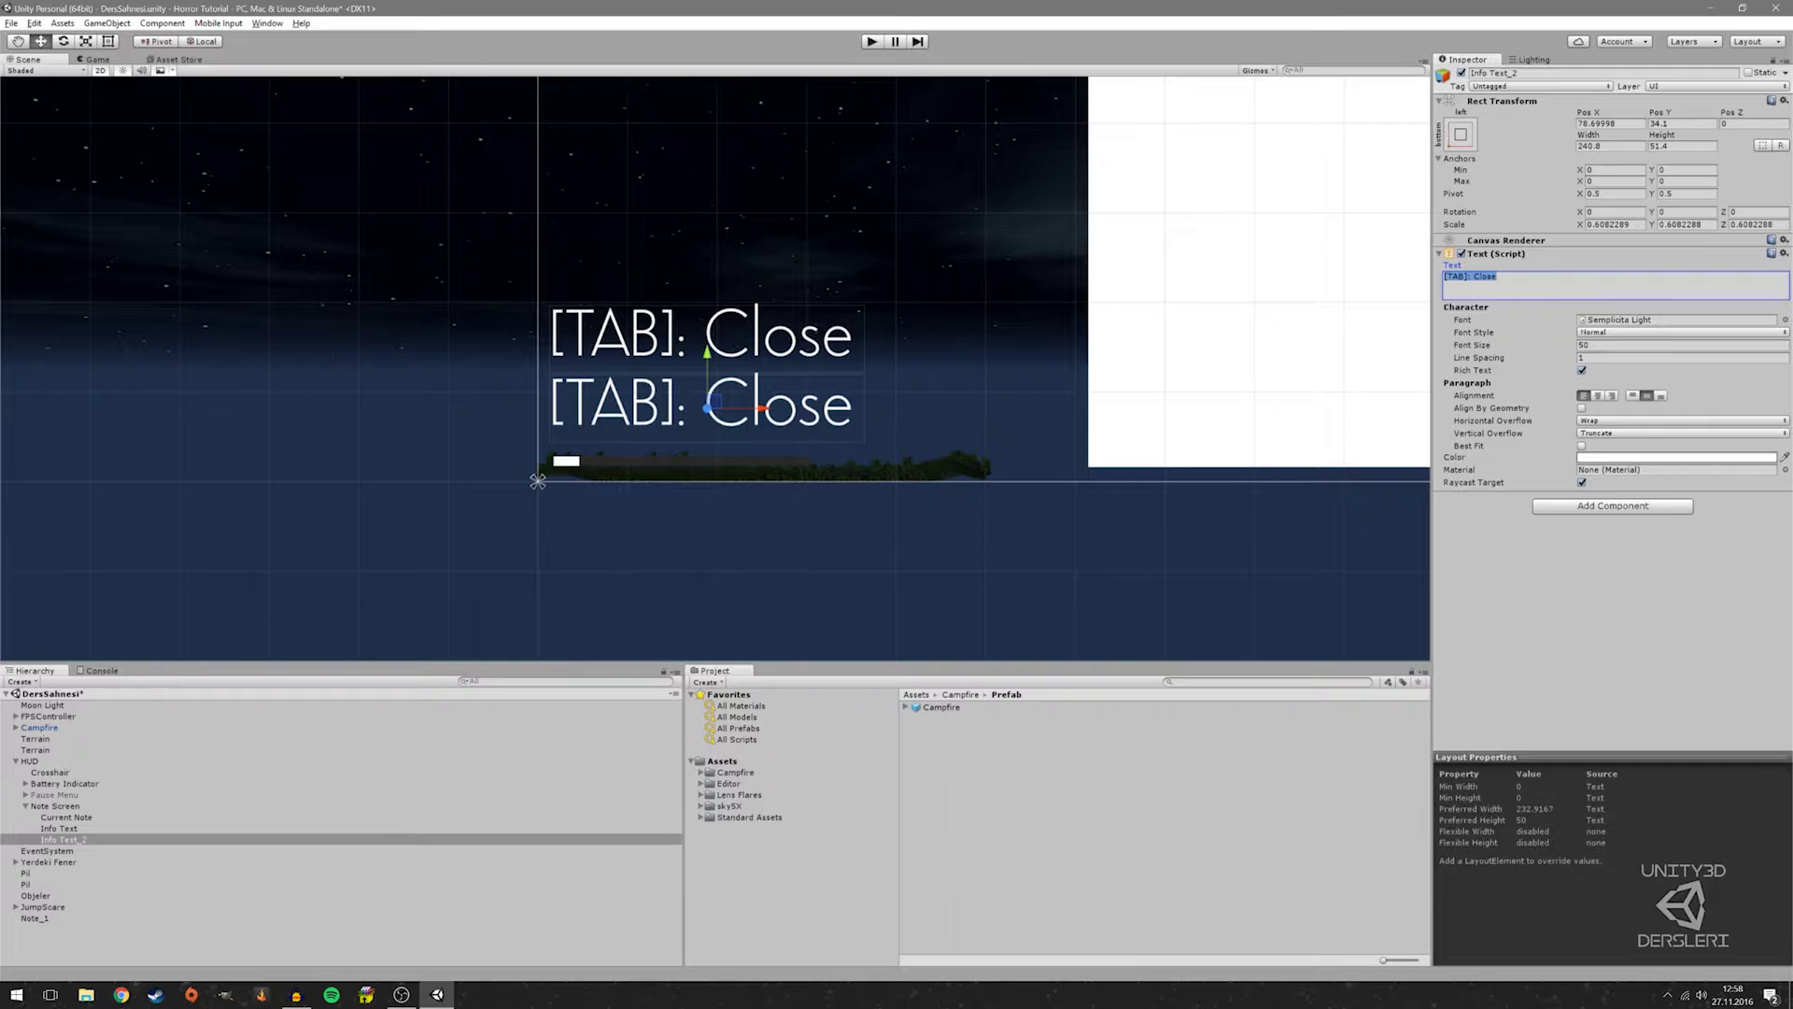
pyautogui.write('[]')
pyautogui.press('Left')
pyautogui.write('C')
pyautogui.press('Right')
pyautogui.write(':')
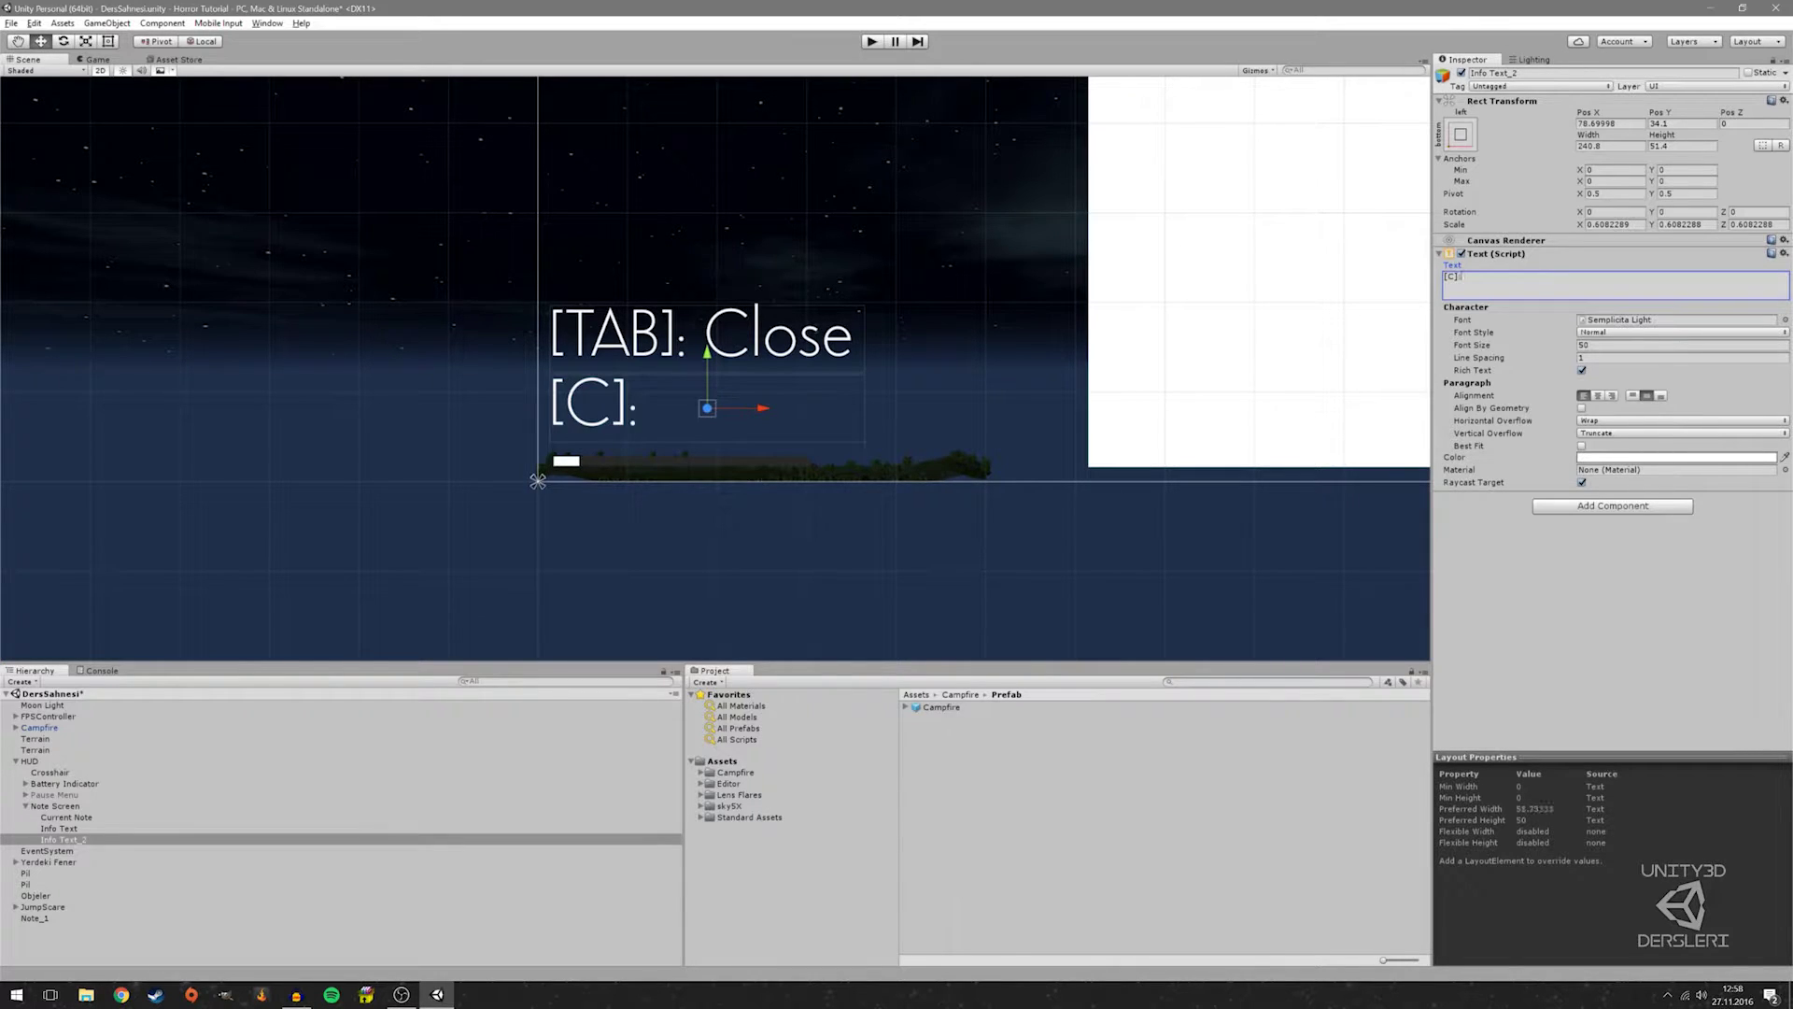
pyautogui.write(' Ready')
pyautogui.press('BackSpace')
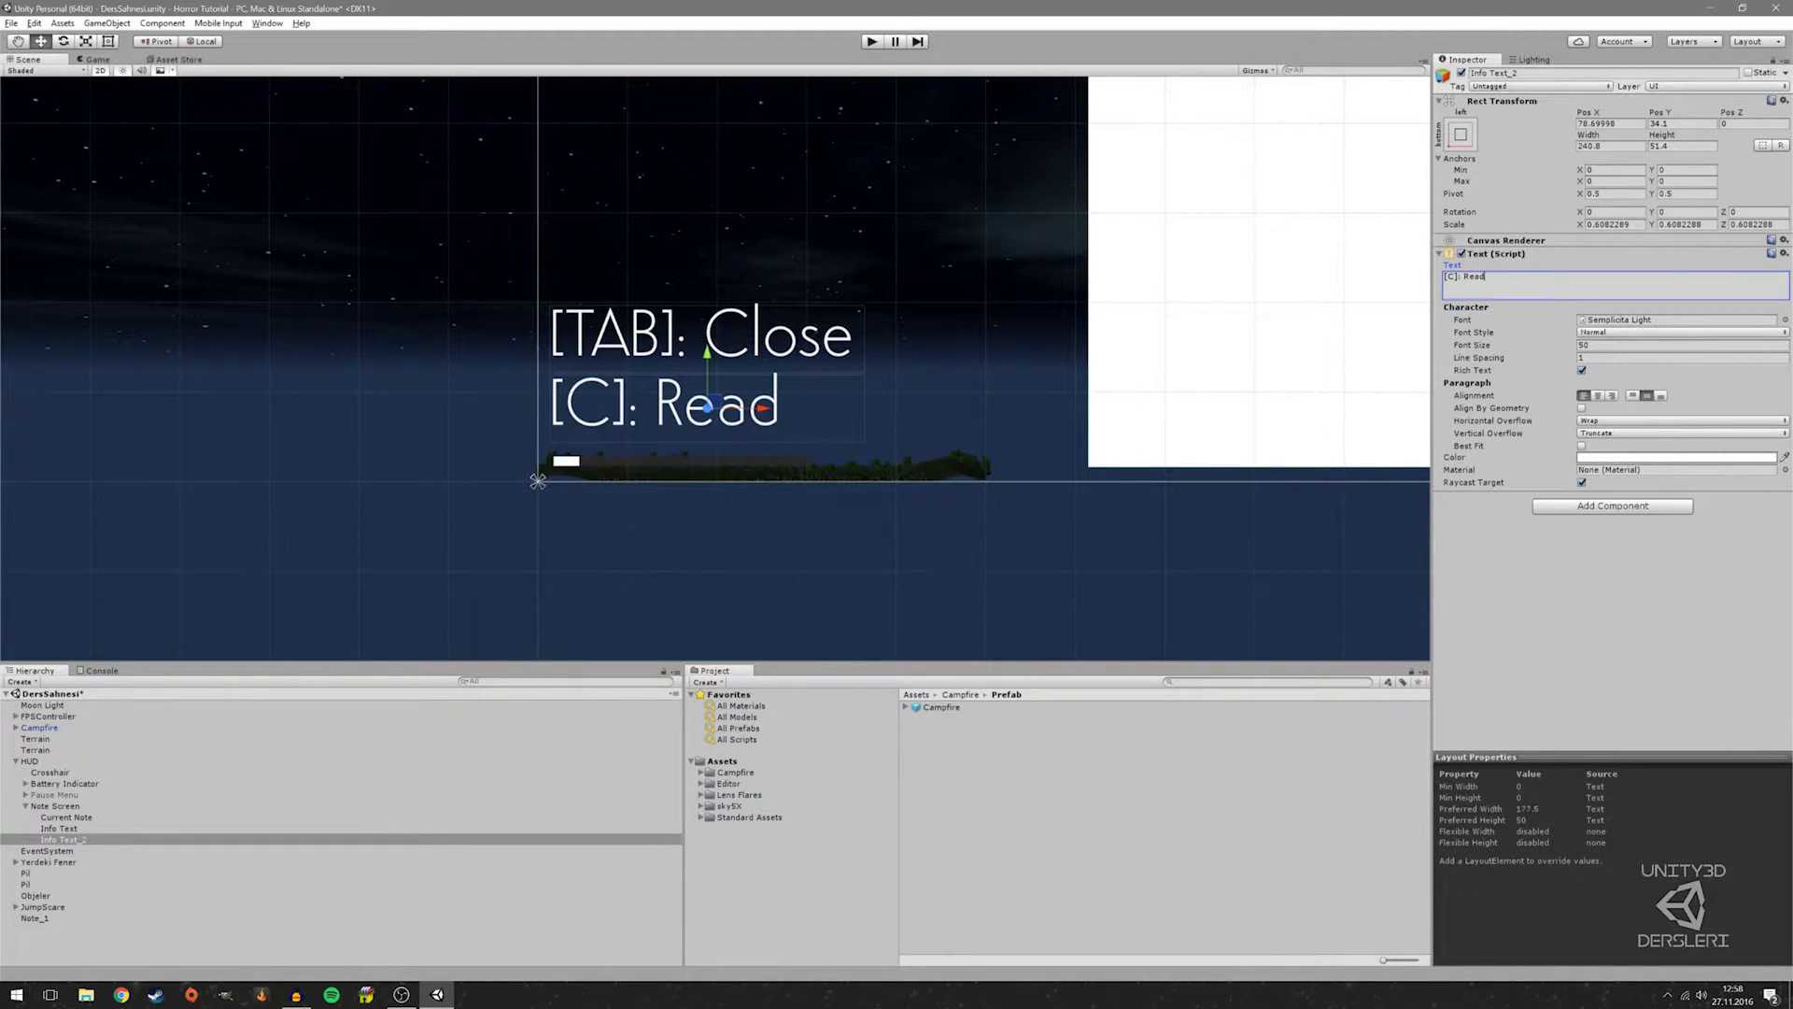
# Duplicate the [C]: Read text and name the new copy Note Text
pyautogui.moveTo(1046, 271); pyautogui.dragTo(571, 236, button='middle')
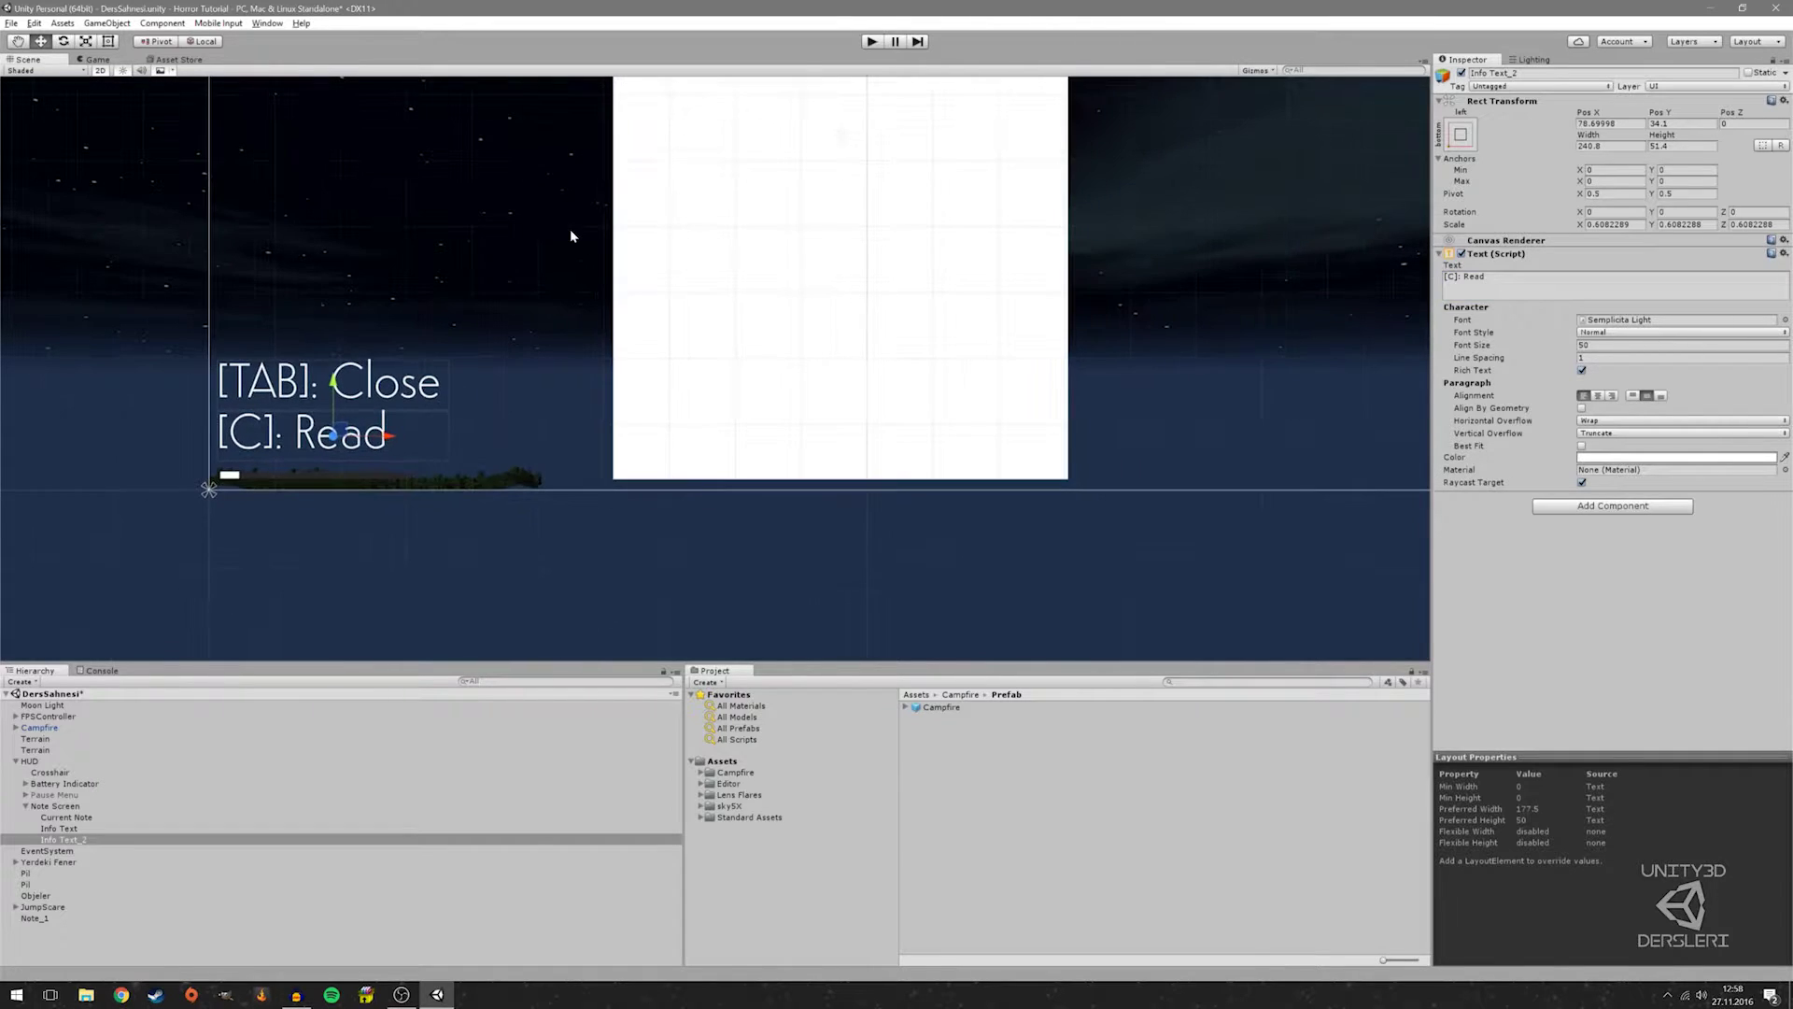
pyautogui.click(785, 273)
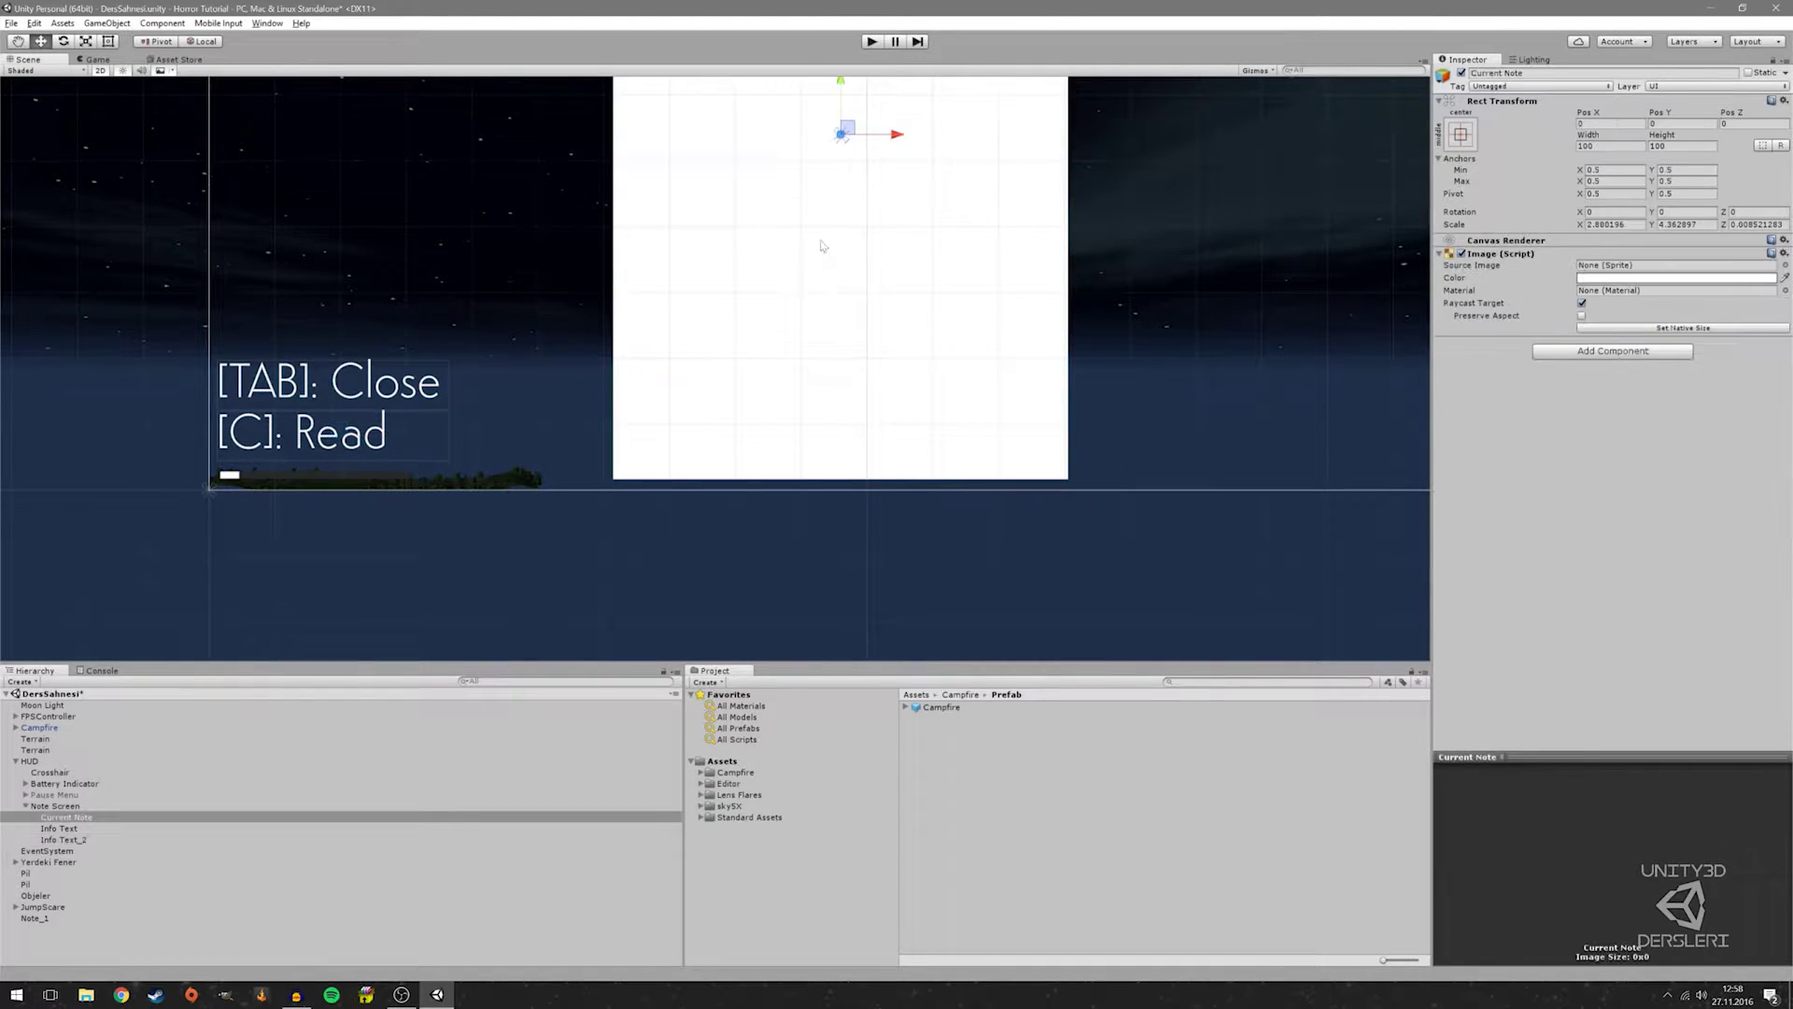
pyautogui.press('f')
pyautogui.scroll(-1, 736, 442)
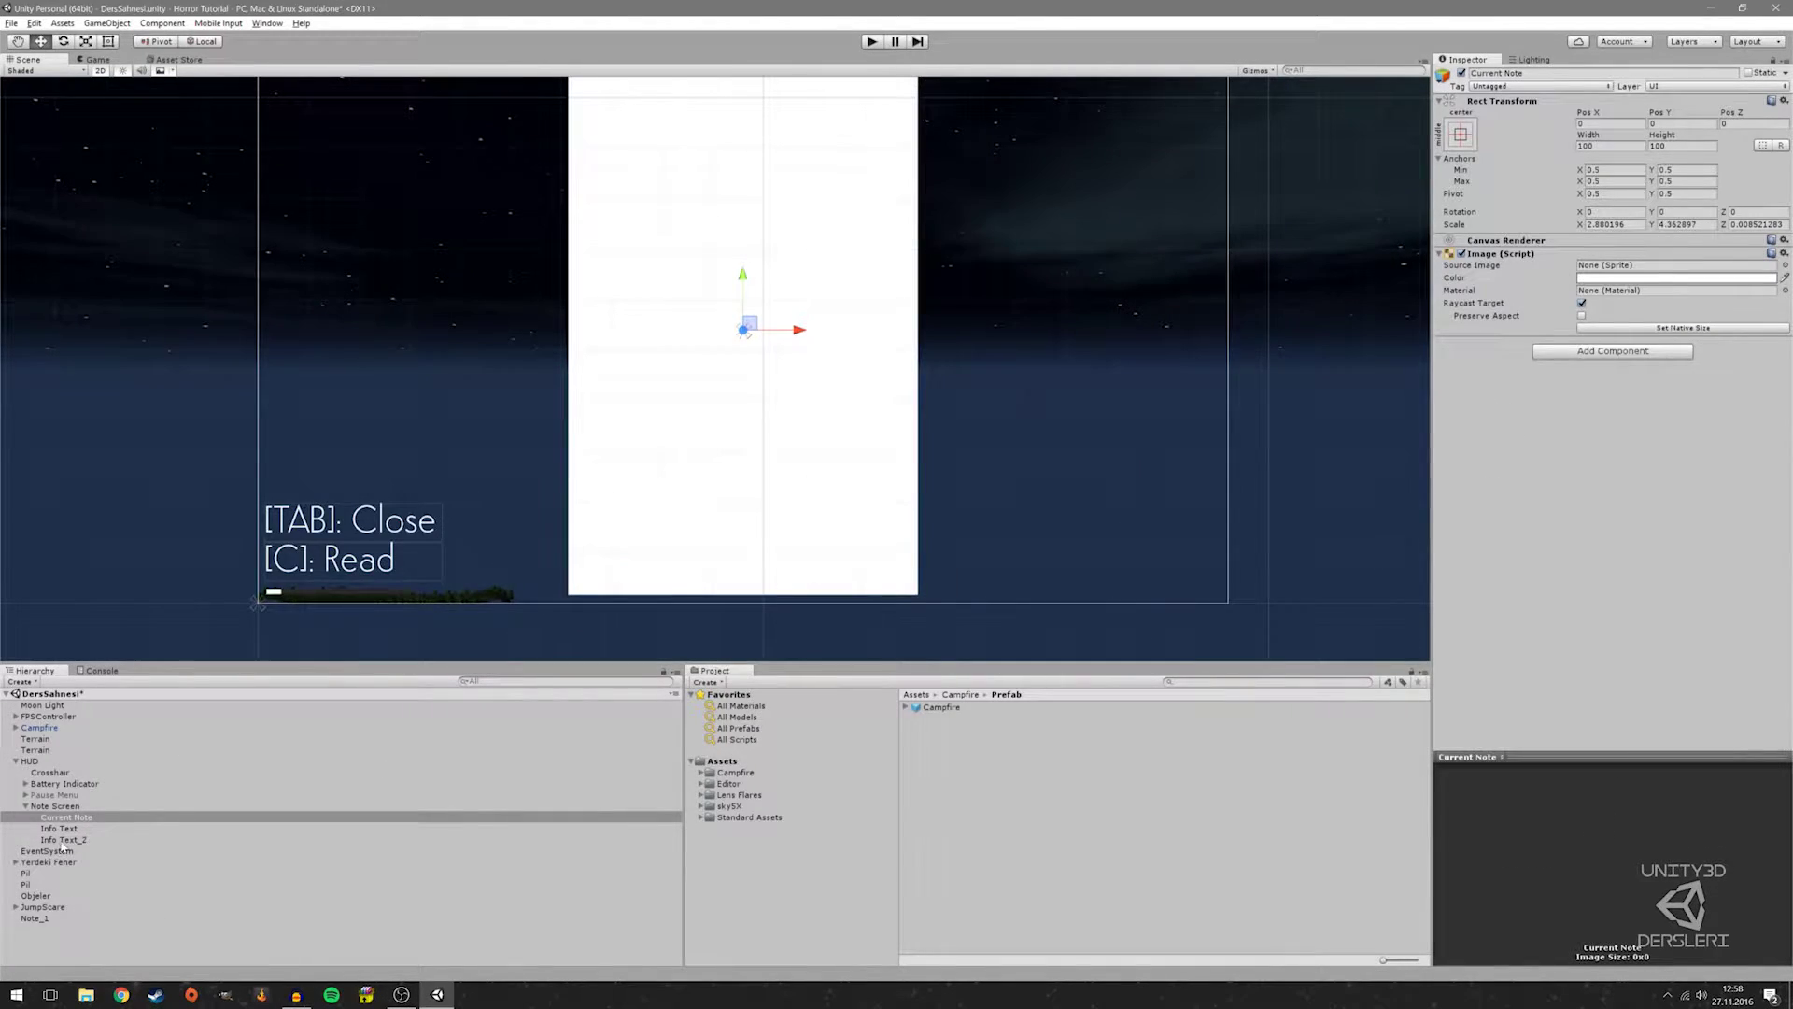
pyautogui.click(344, 546)
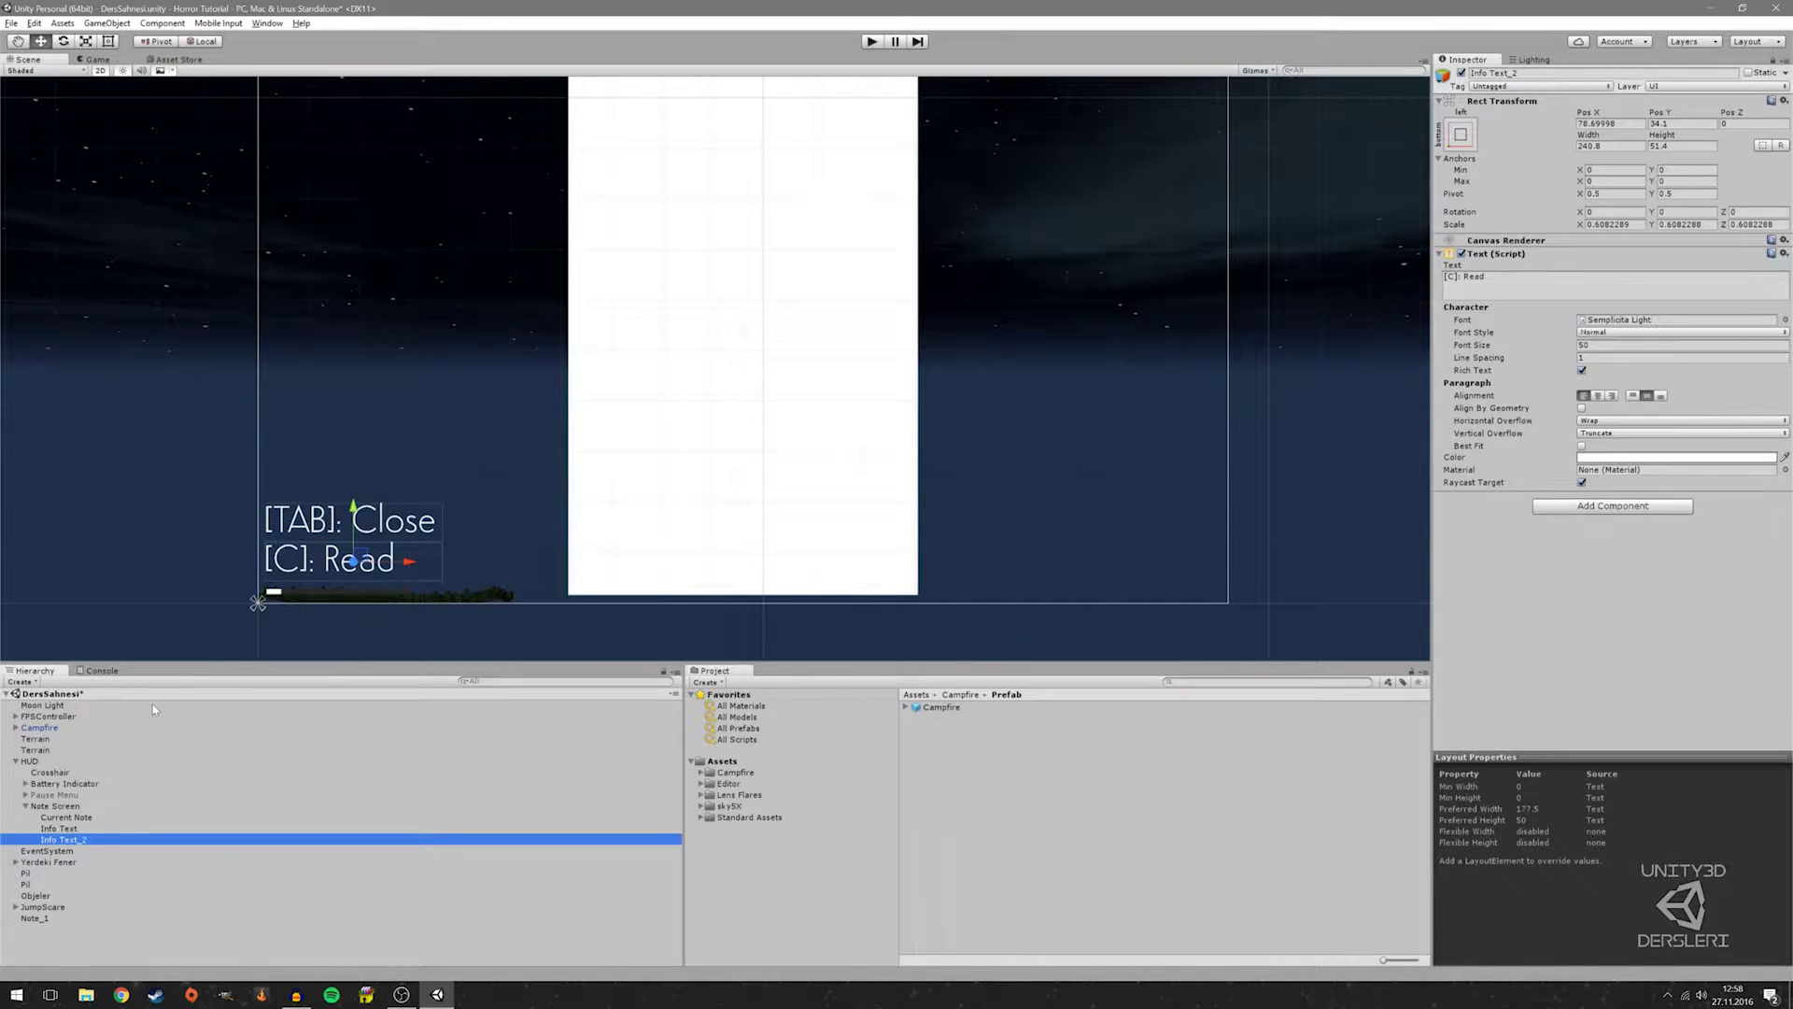
pyautogui.hotkey('ctrl', 'd')
pyautogui.press('F2')
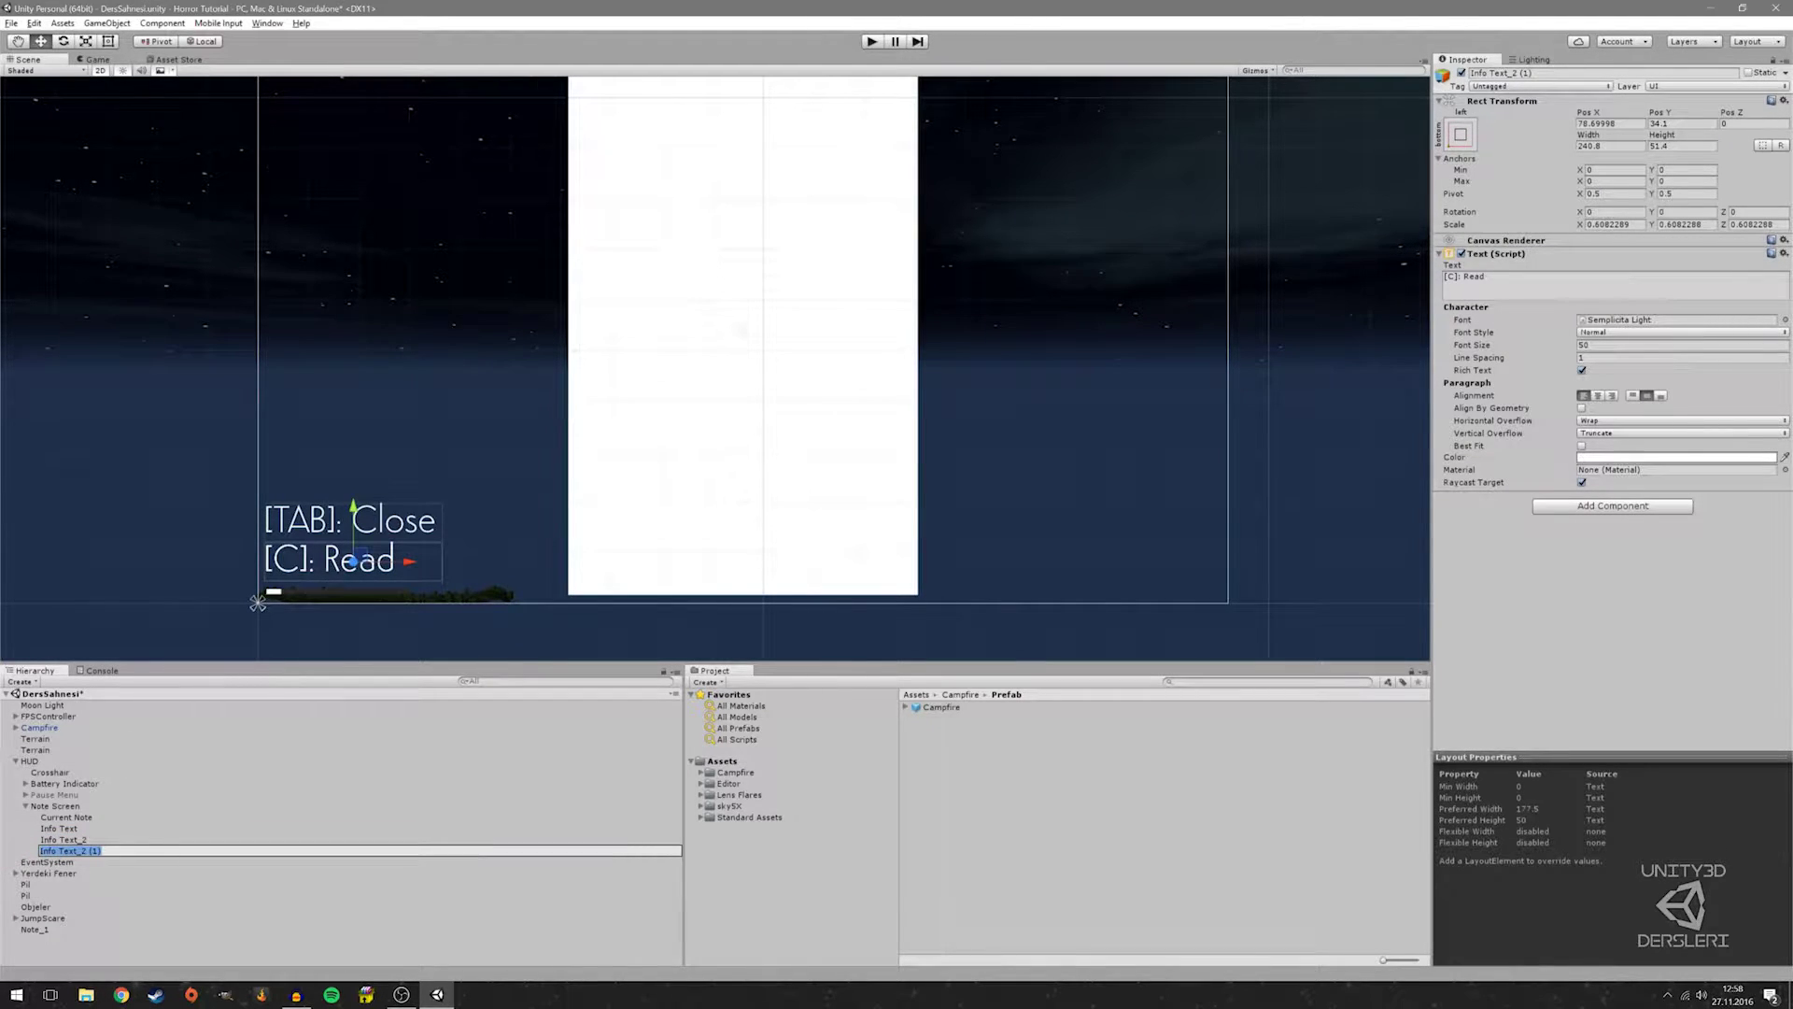
pyautogui.write('Note')
pyautogui.write(' Text')
# Confirm the Note Text name and move it onto the middle of the white note page
pyautogui.press('Return')
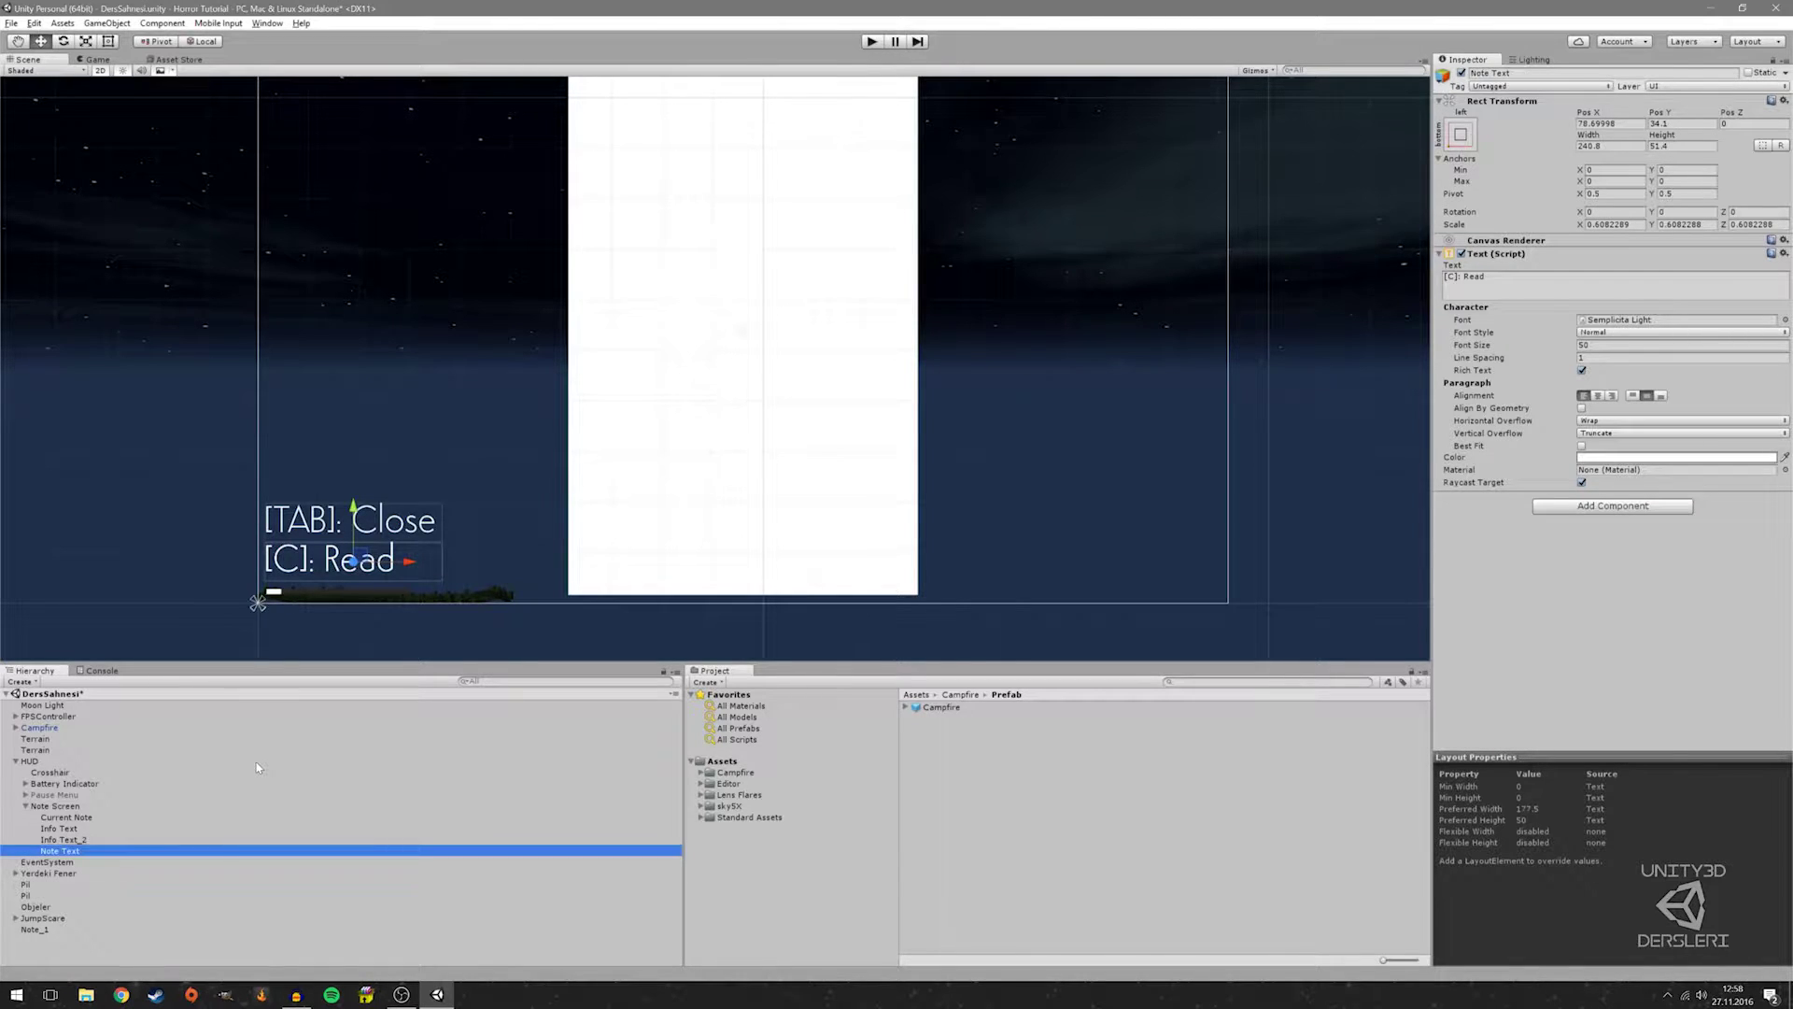
pyautogui.press('t')
pyautogui.moveTo(396, 558)
pyautogui.mouseDown()
pyautogui.moveTo(792, 315)
pyautogui.moveTo(789, 276)
pyautogui.moveTo(784, 305)
pyautogui.mouseUp()
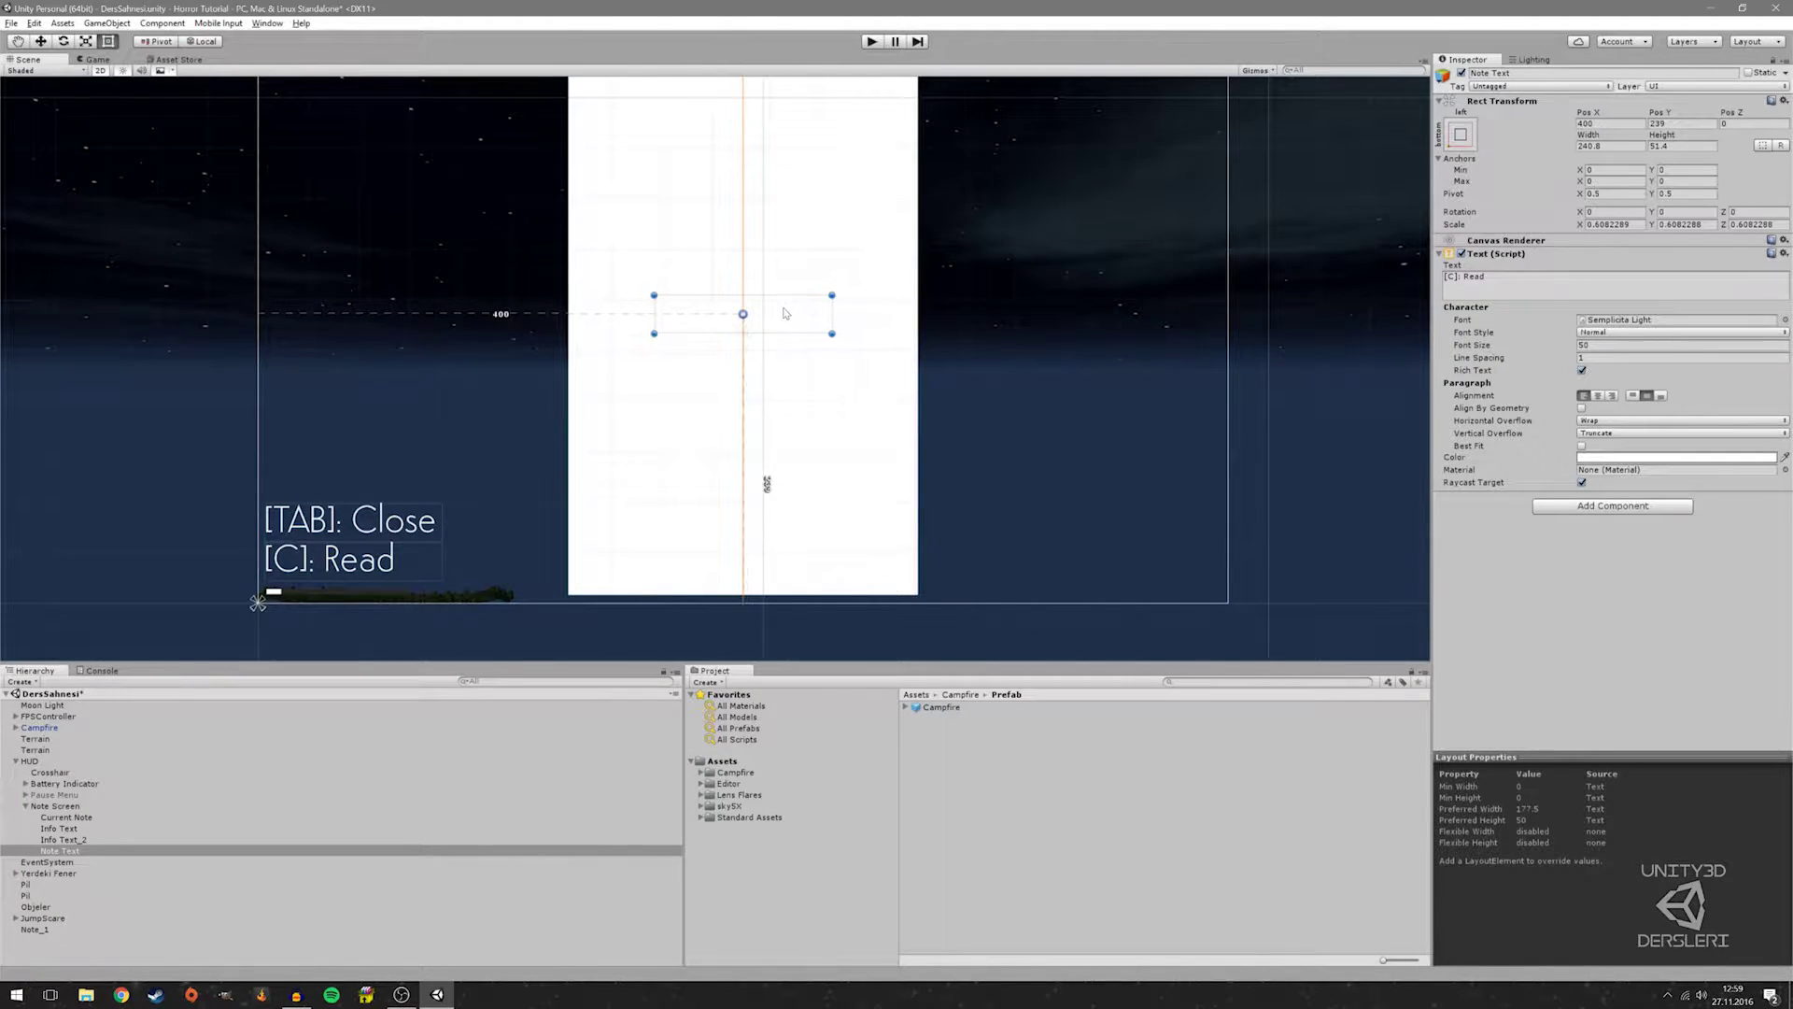
pyautogui.moveTo(785, 305); pyautogui.dragTo(785, 302)
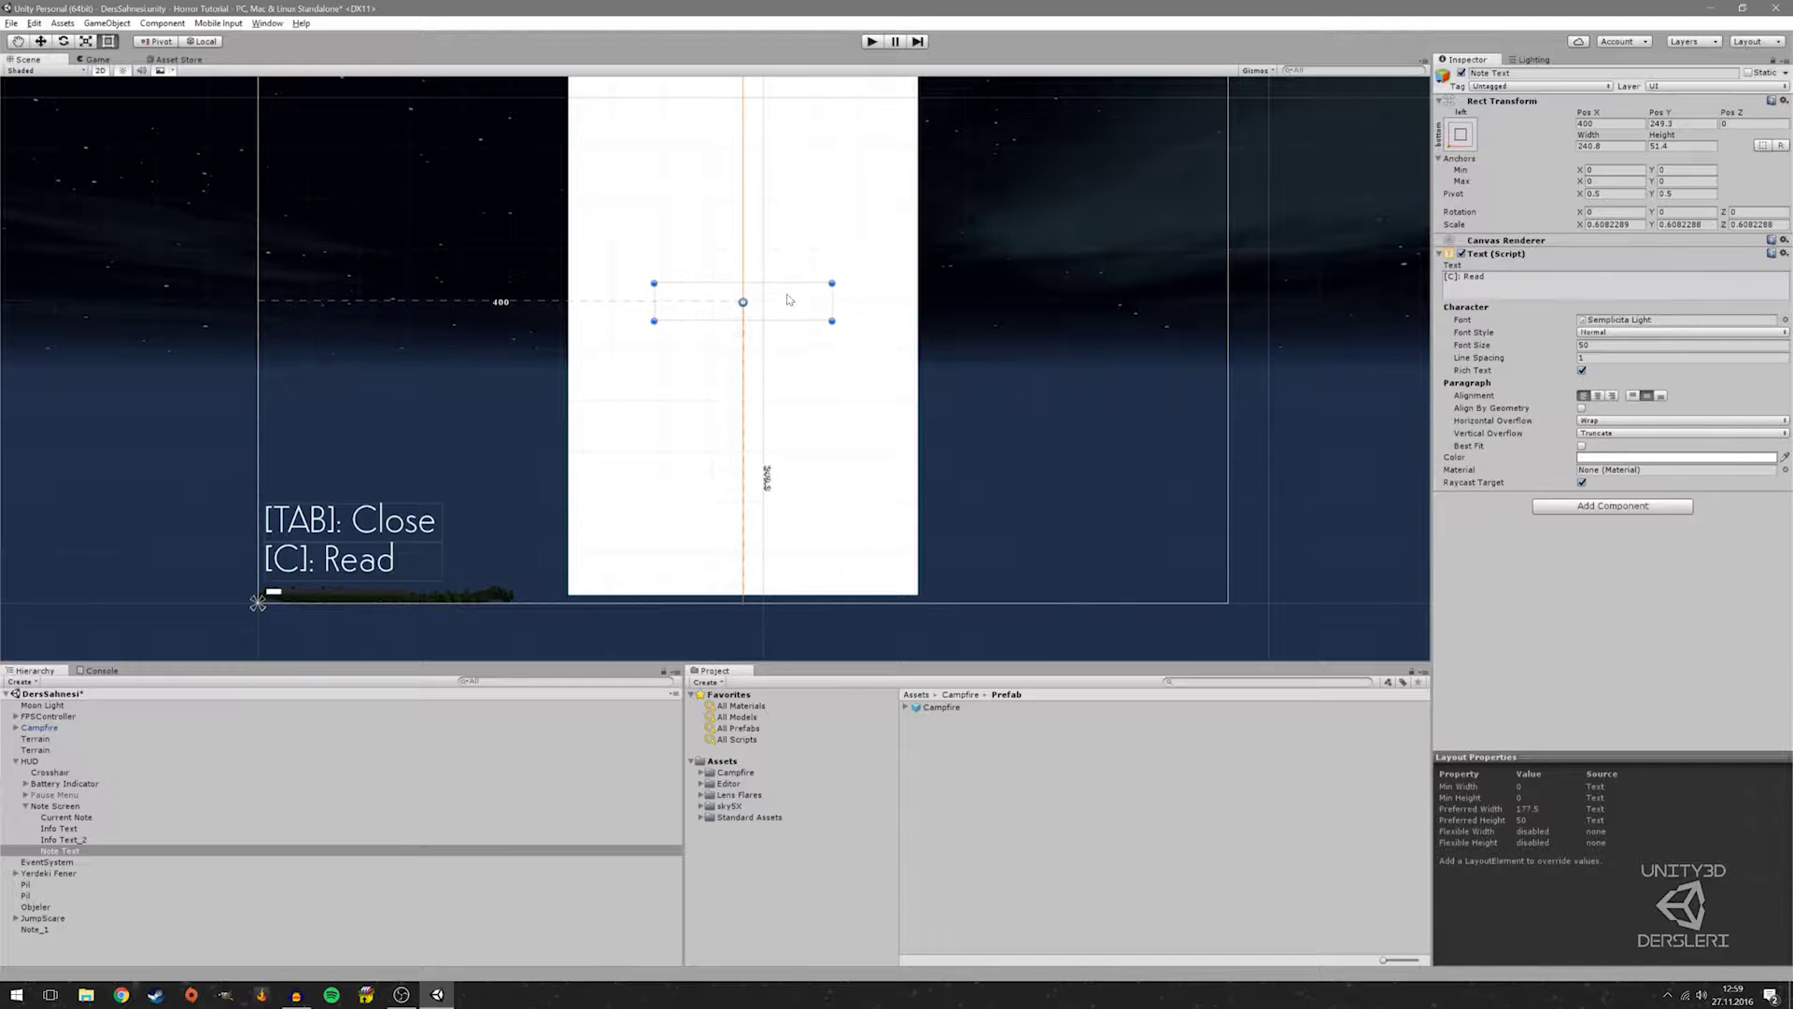
pyautogui.scroll(-2, 811, 385)
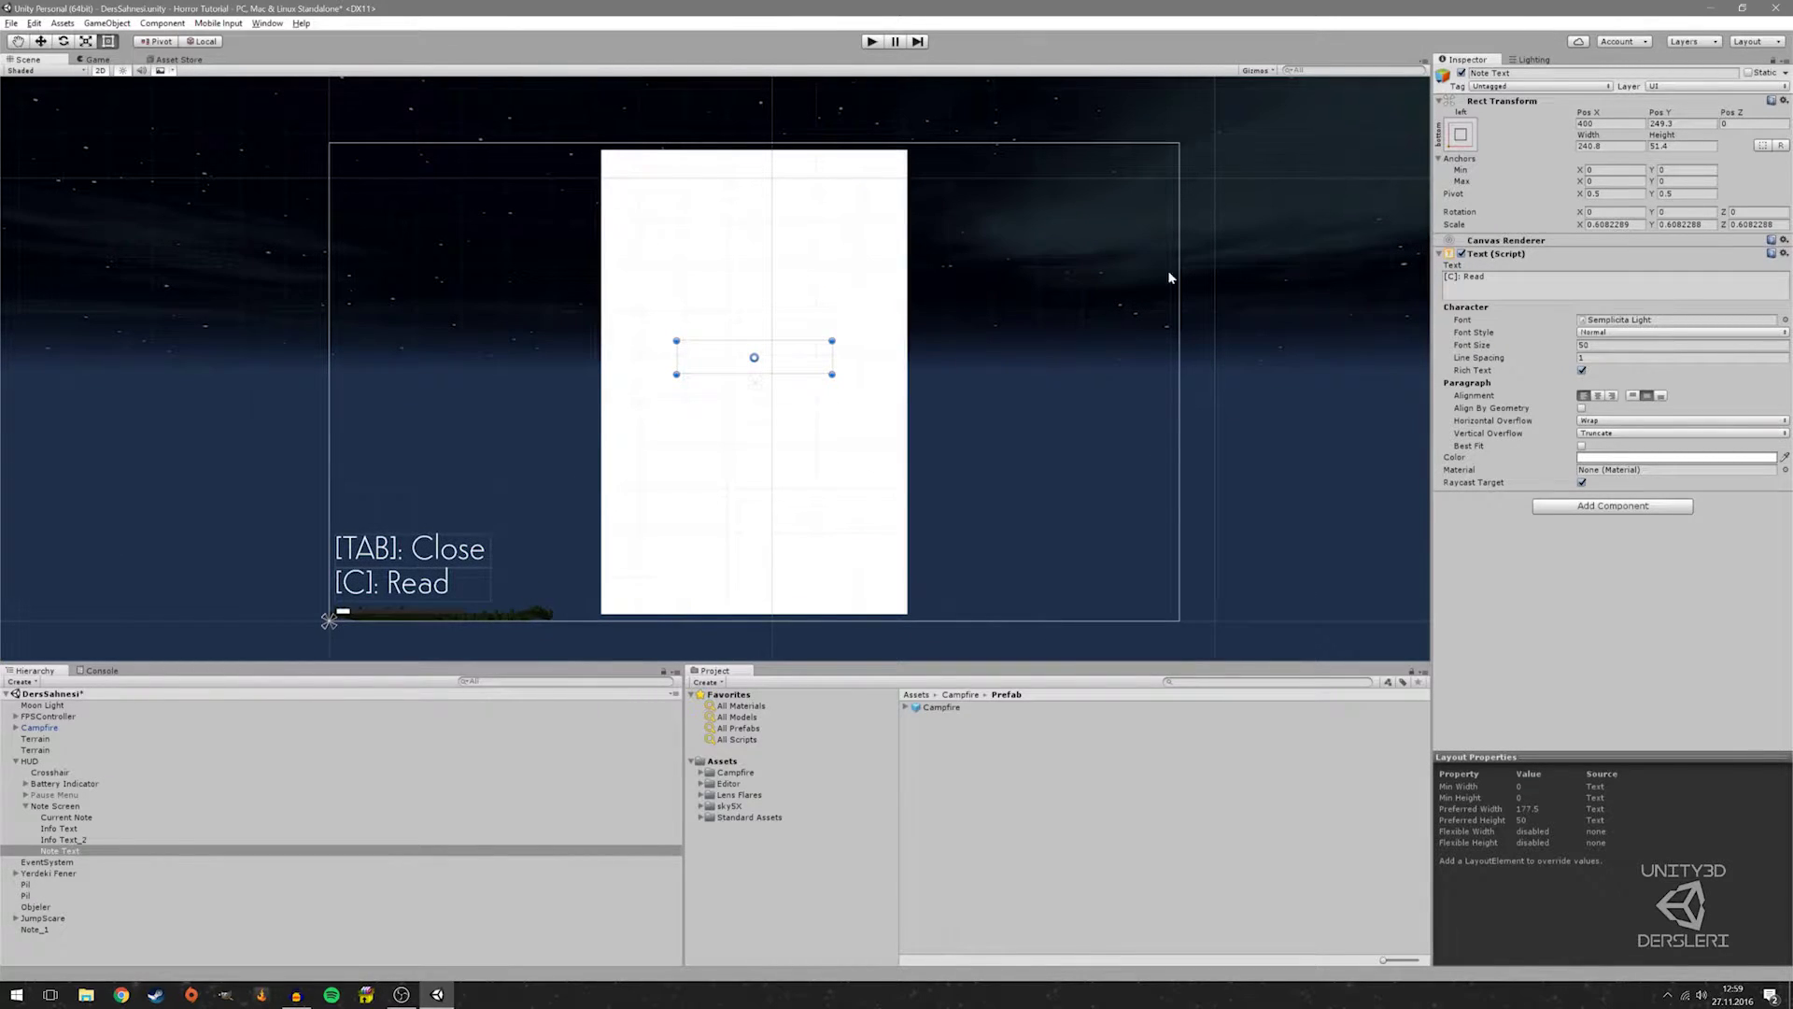
pyautogui.moveTo(773, 369); pyautogui.dragTo(773, 411)
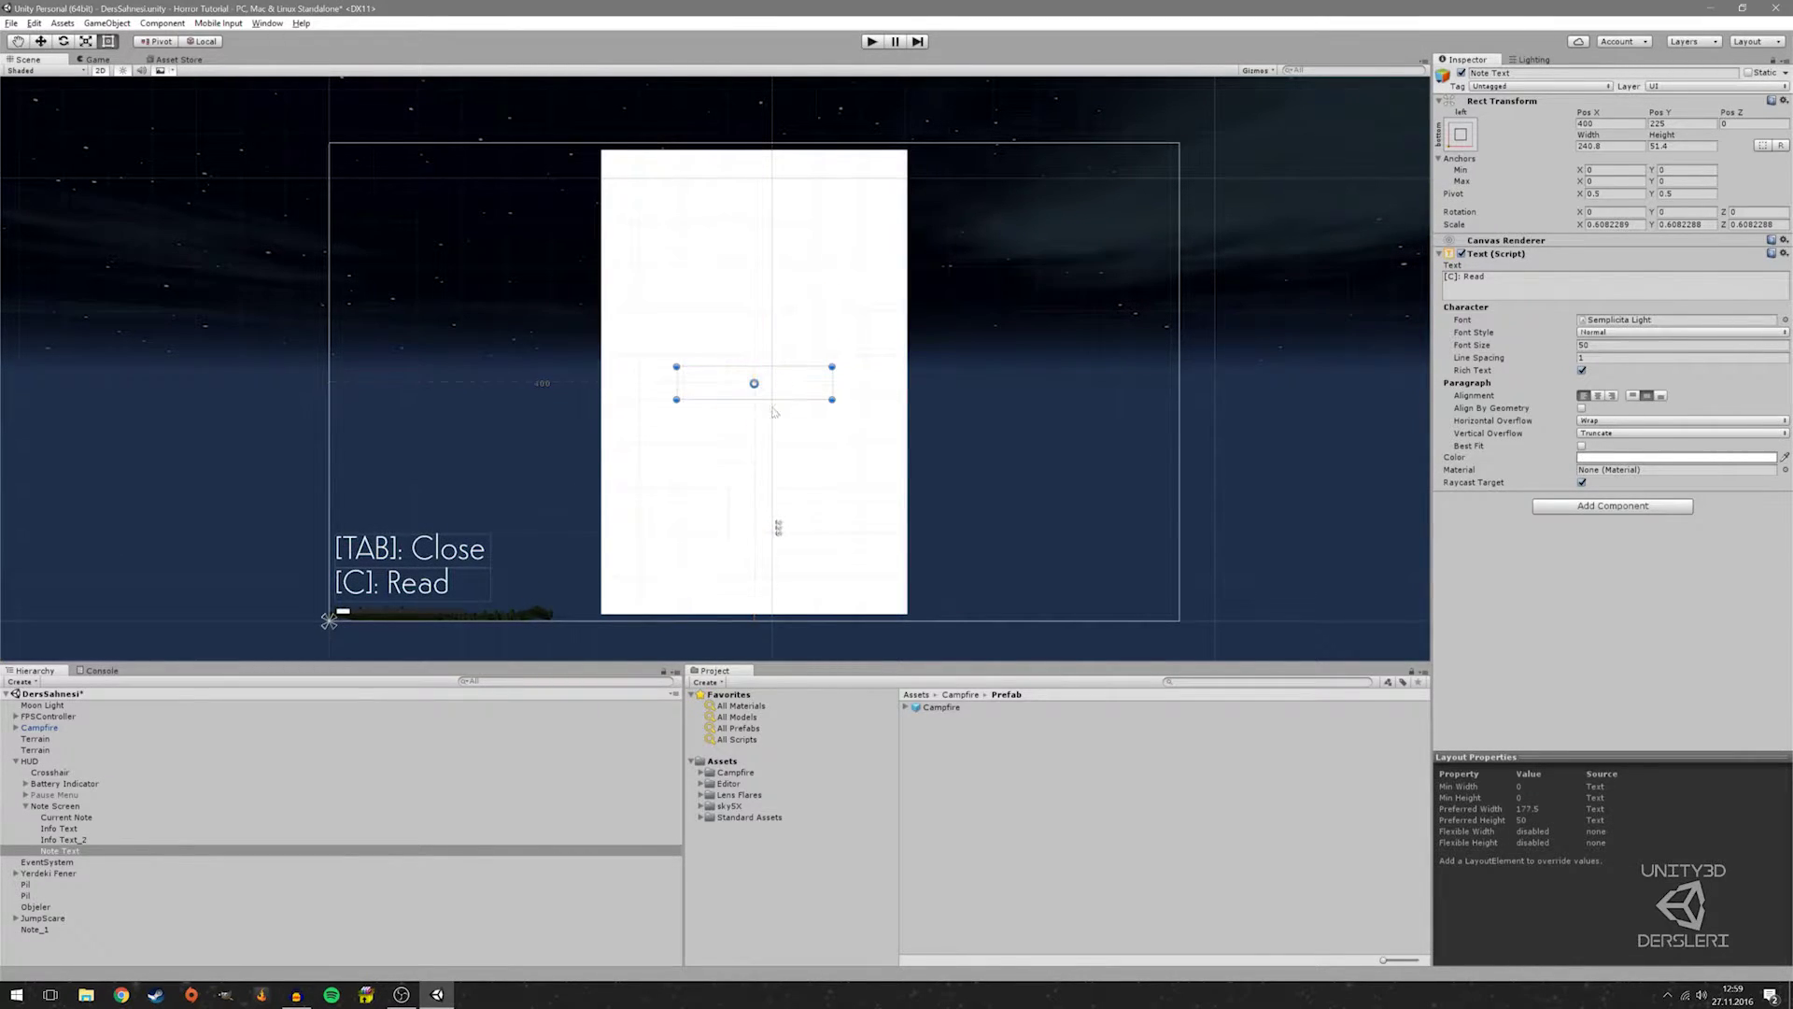
pyautogui.scroll(1, 773, 411)
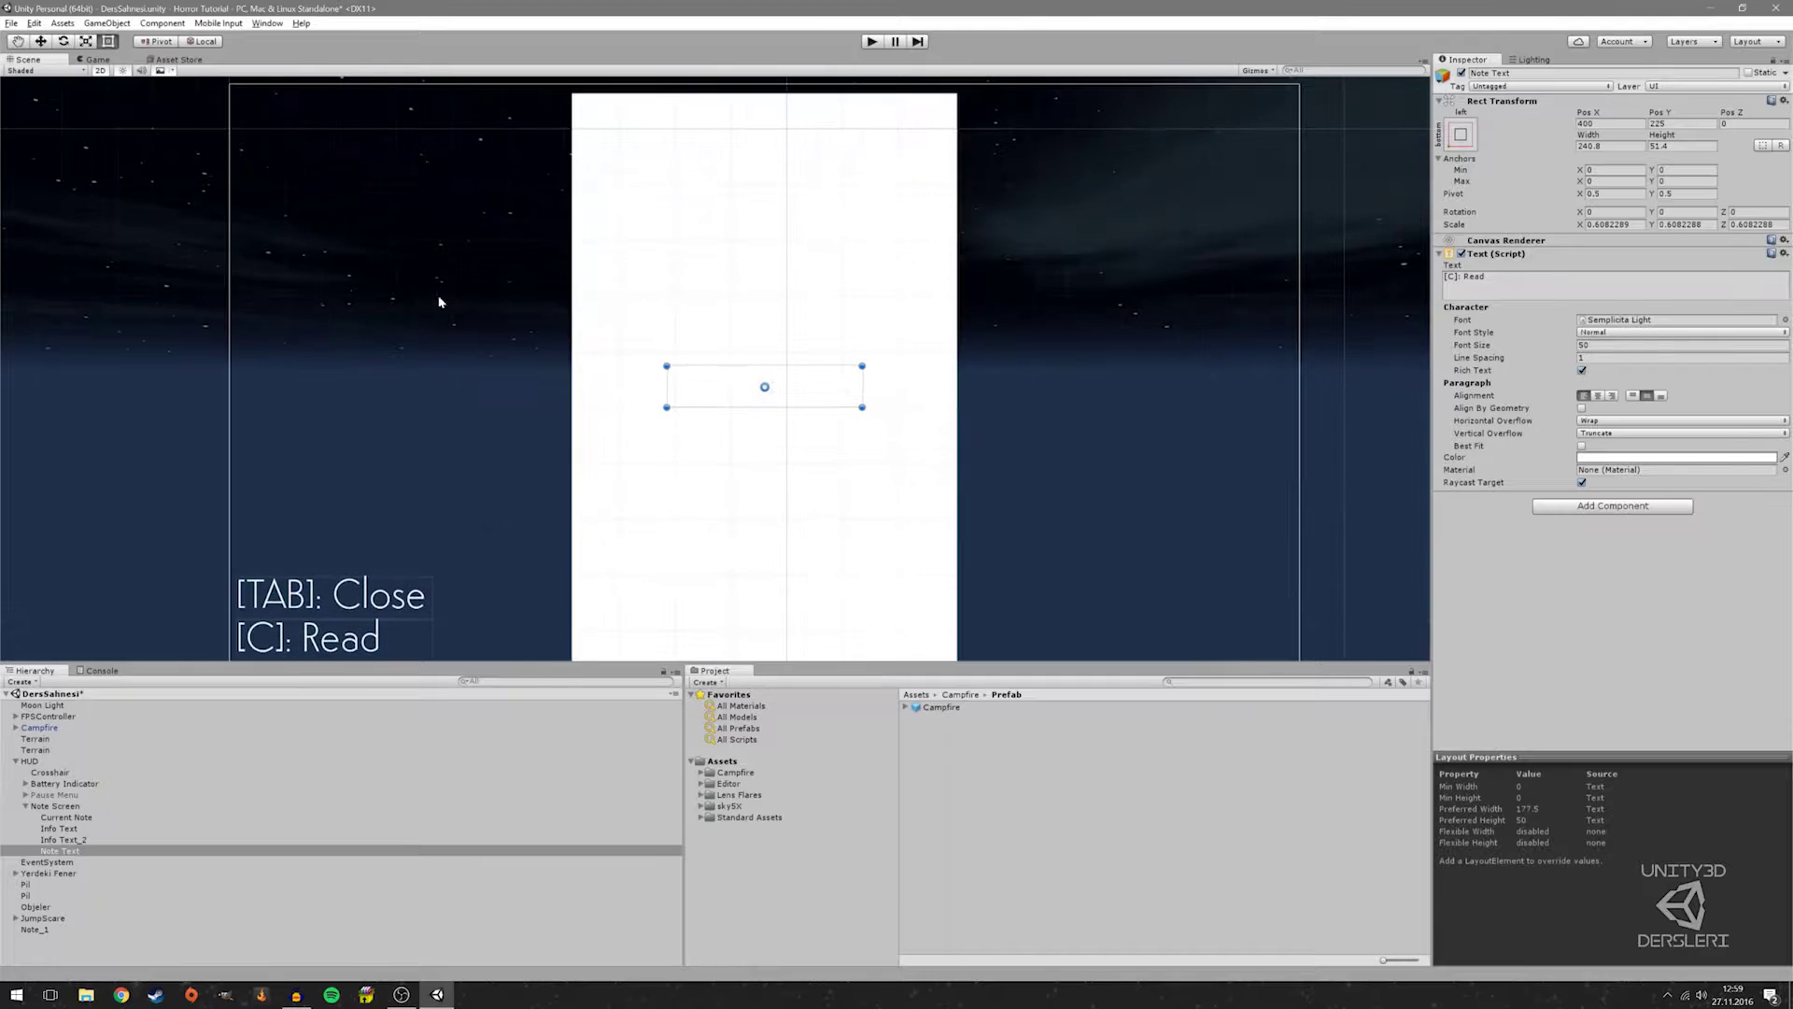
# Hide Current Note, Info Text and Info Text_2, and frame Note Text in view
pyautogui.click(65, 817)
pyautogui.keyDown('shift'); pyautogui.click(63, 839); pyautogui.keyUp('shift')
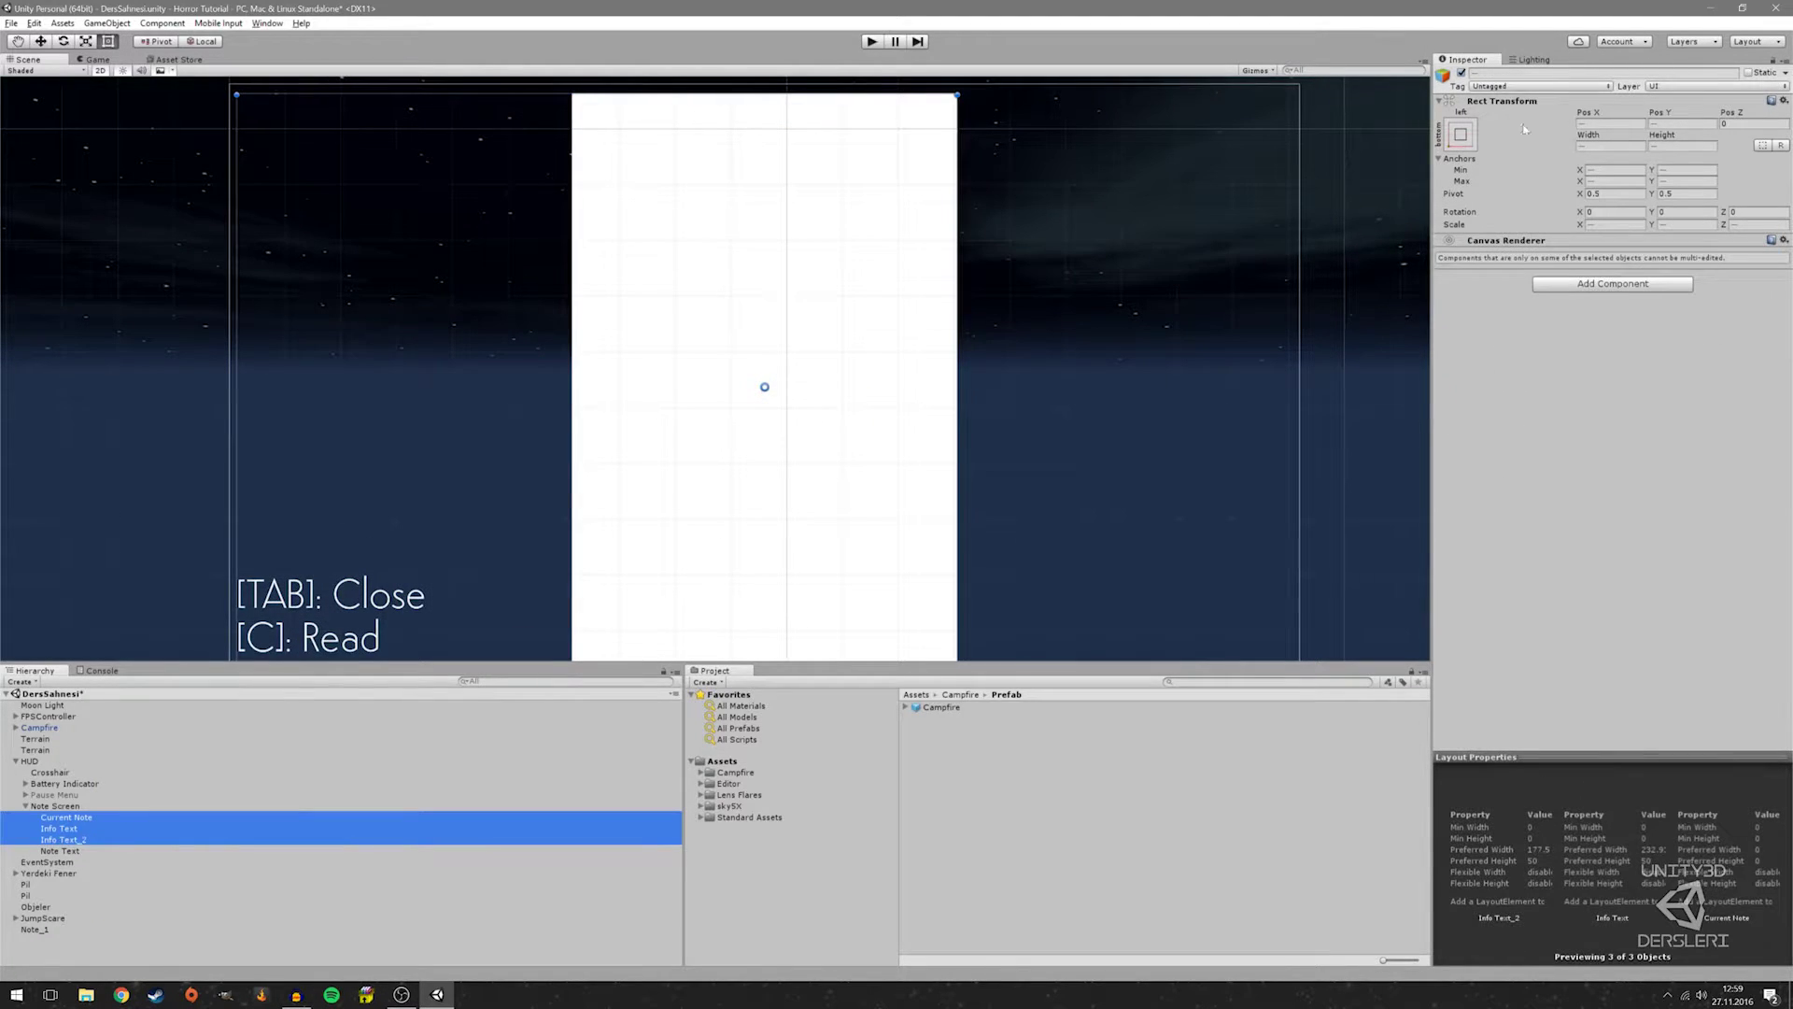
pyautogui.click(1461, 73)
pyautogui.click(59, 851)
pyautogui.press('f')
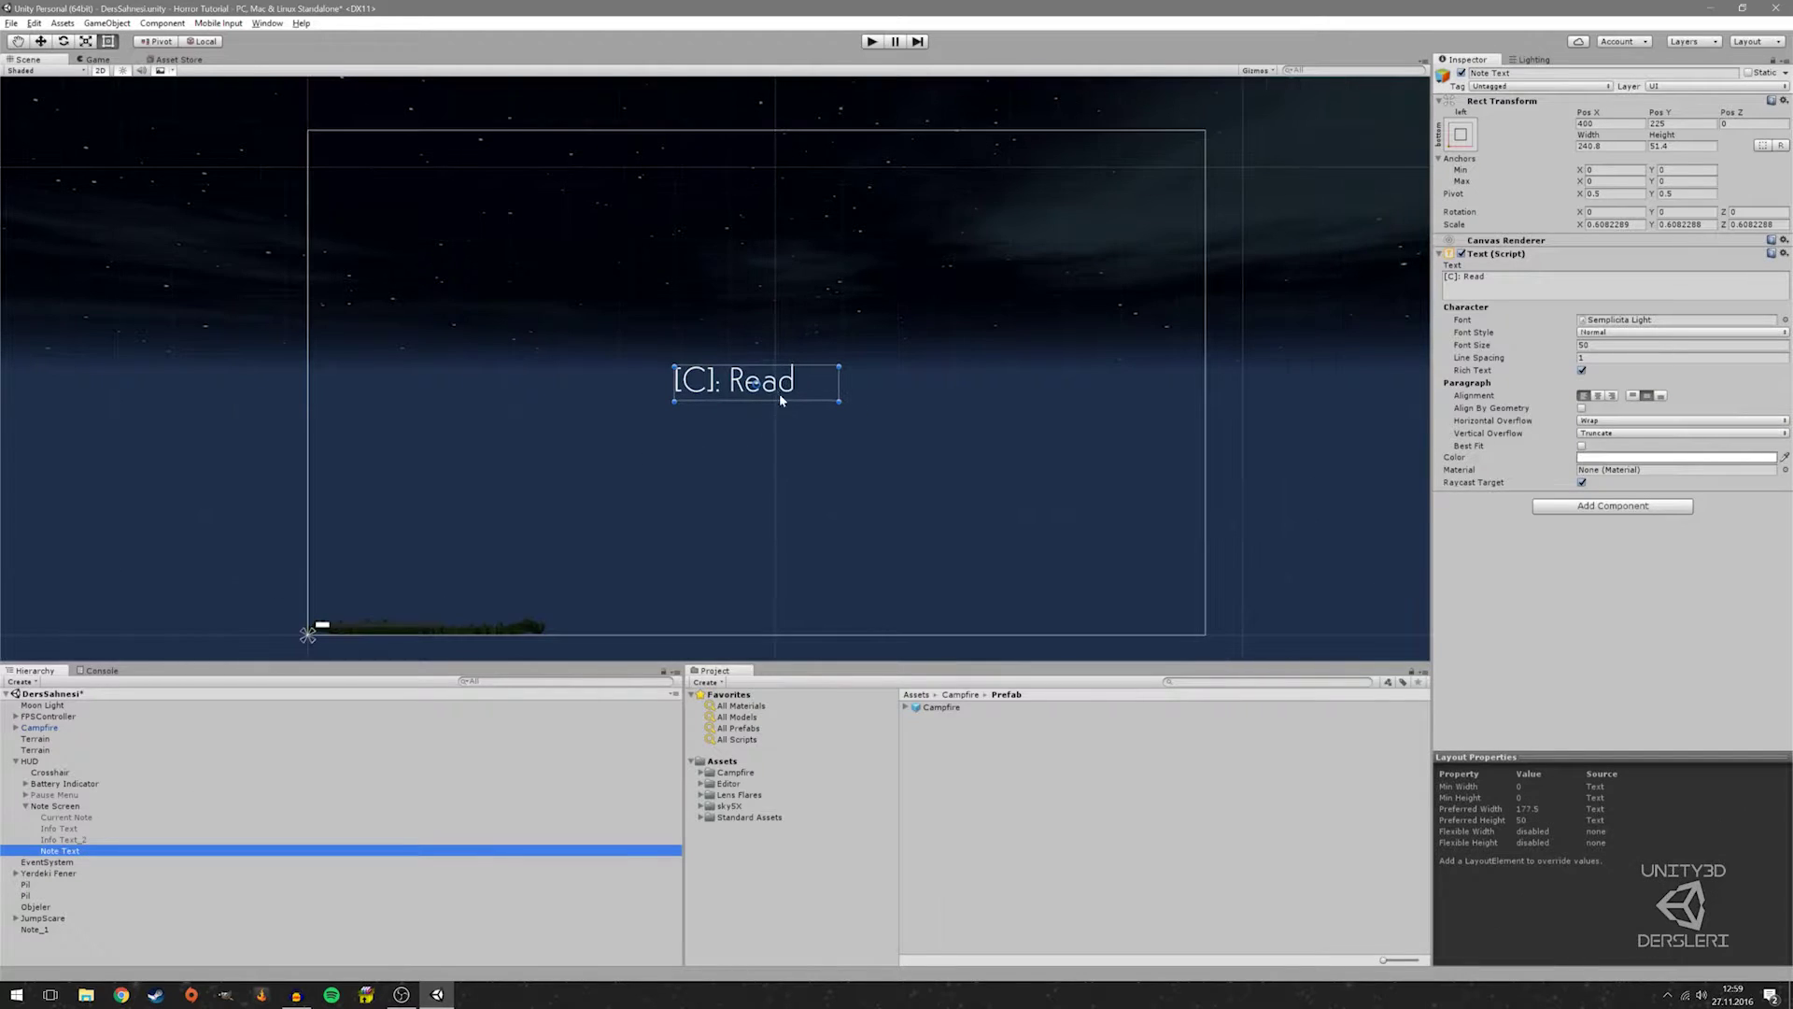
pyautogui.click(787, 391)
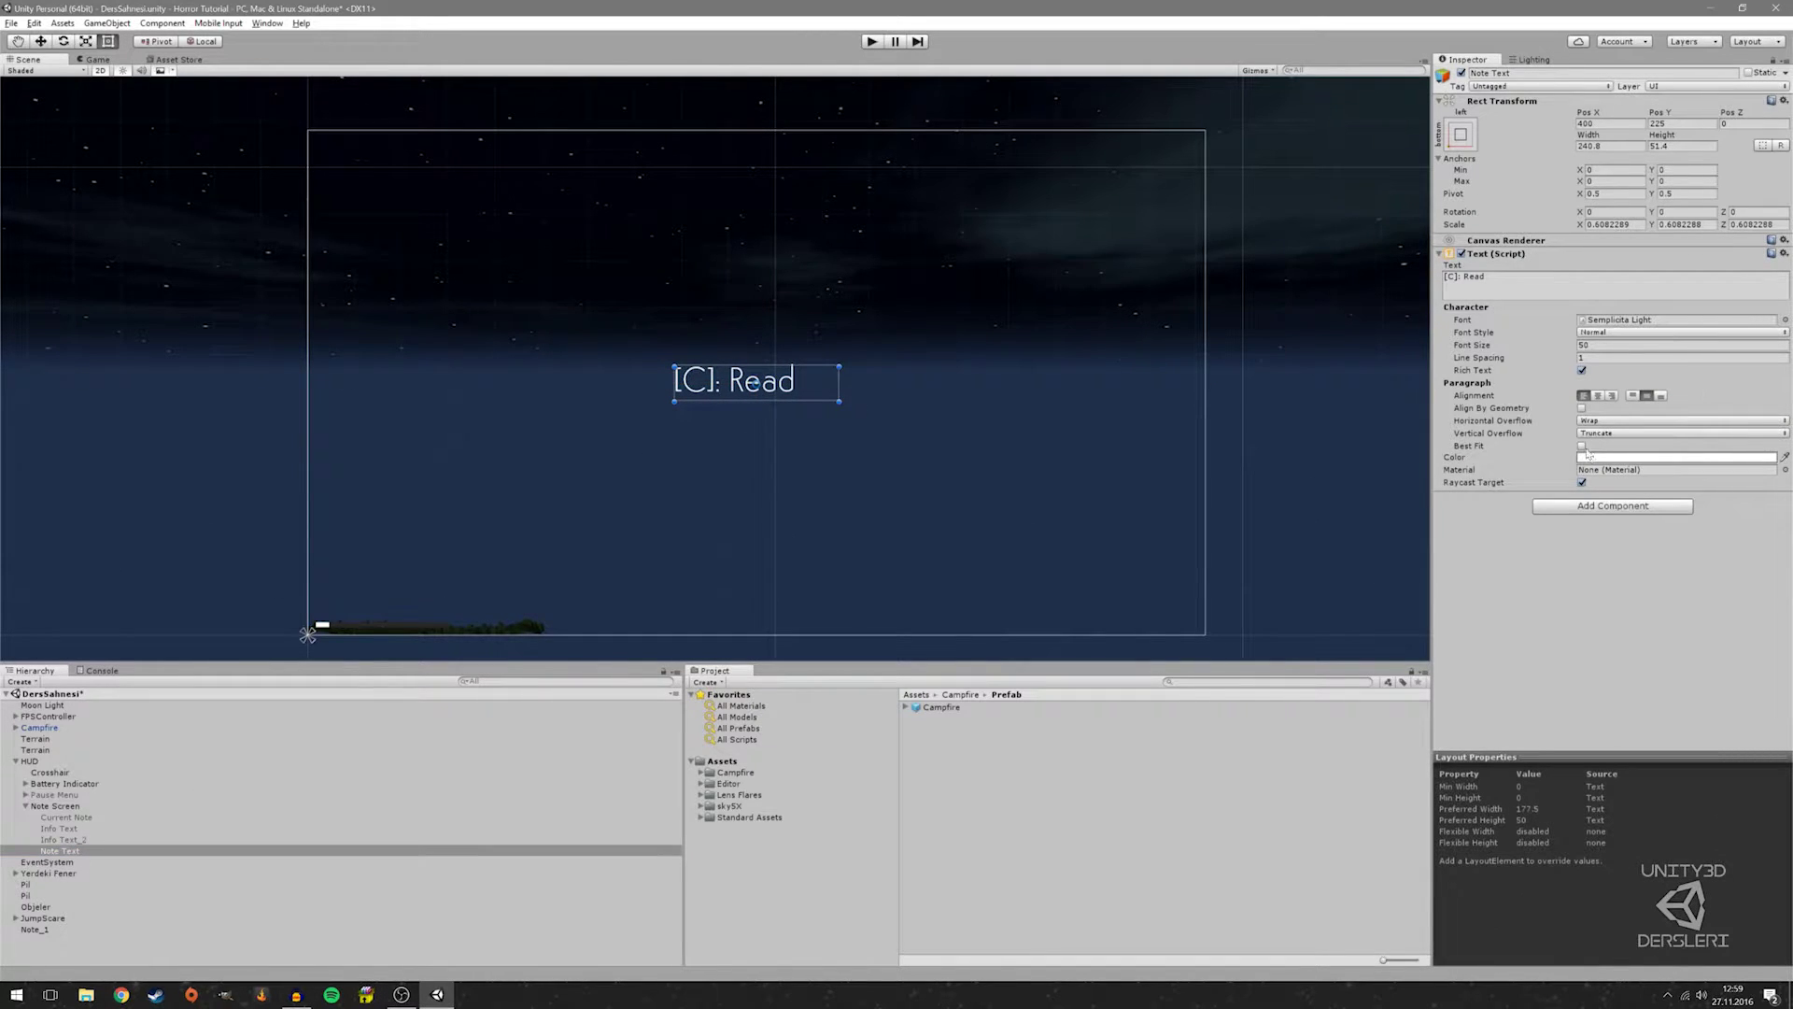
# Centre Note Text's alignment and enlarge its box to 745 × 640
pyautogui.click(1600, 396)
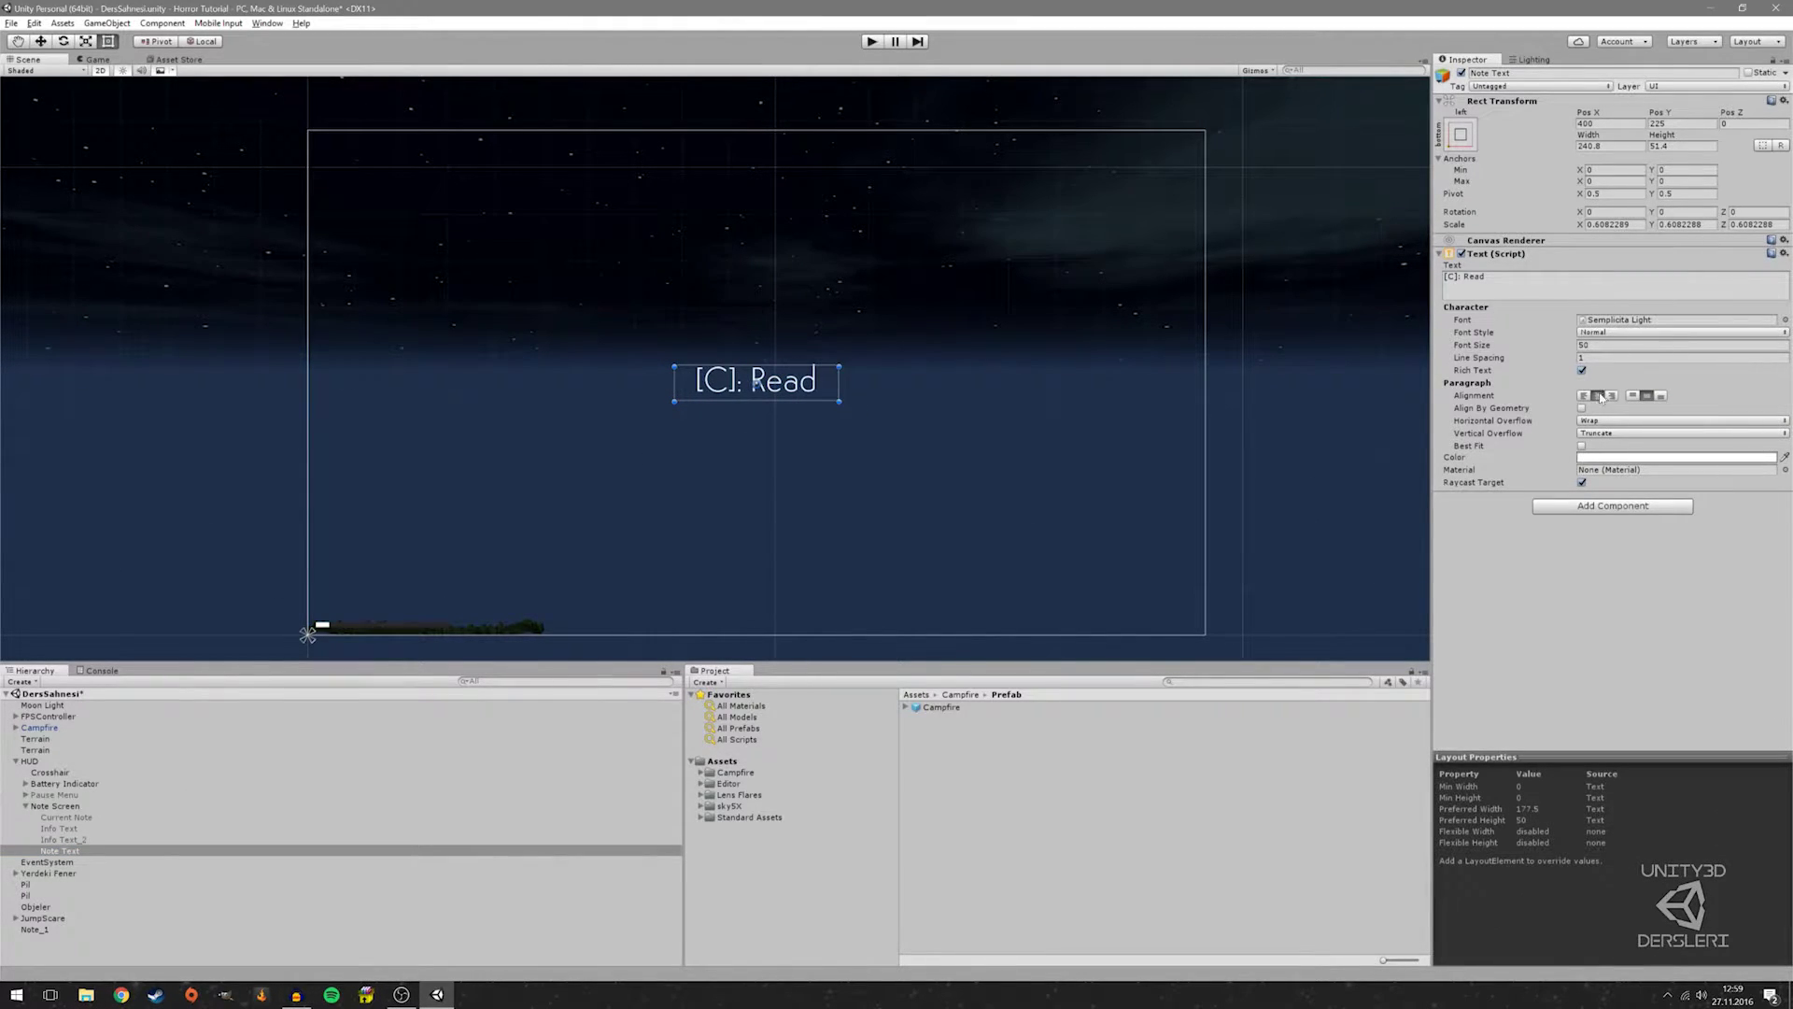
pyautogui.click(767, 390)
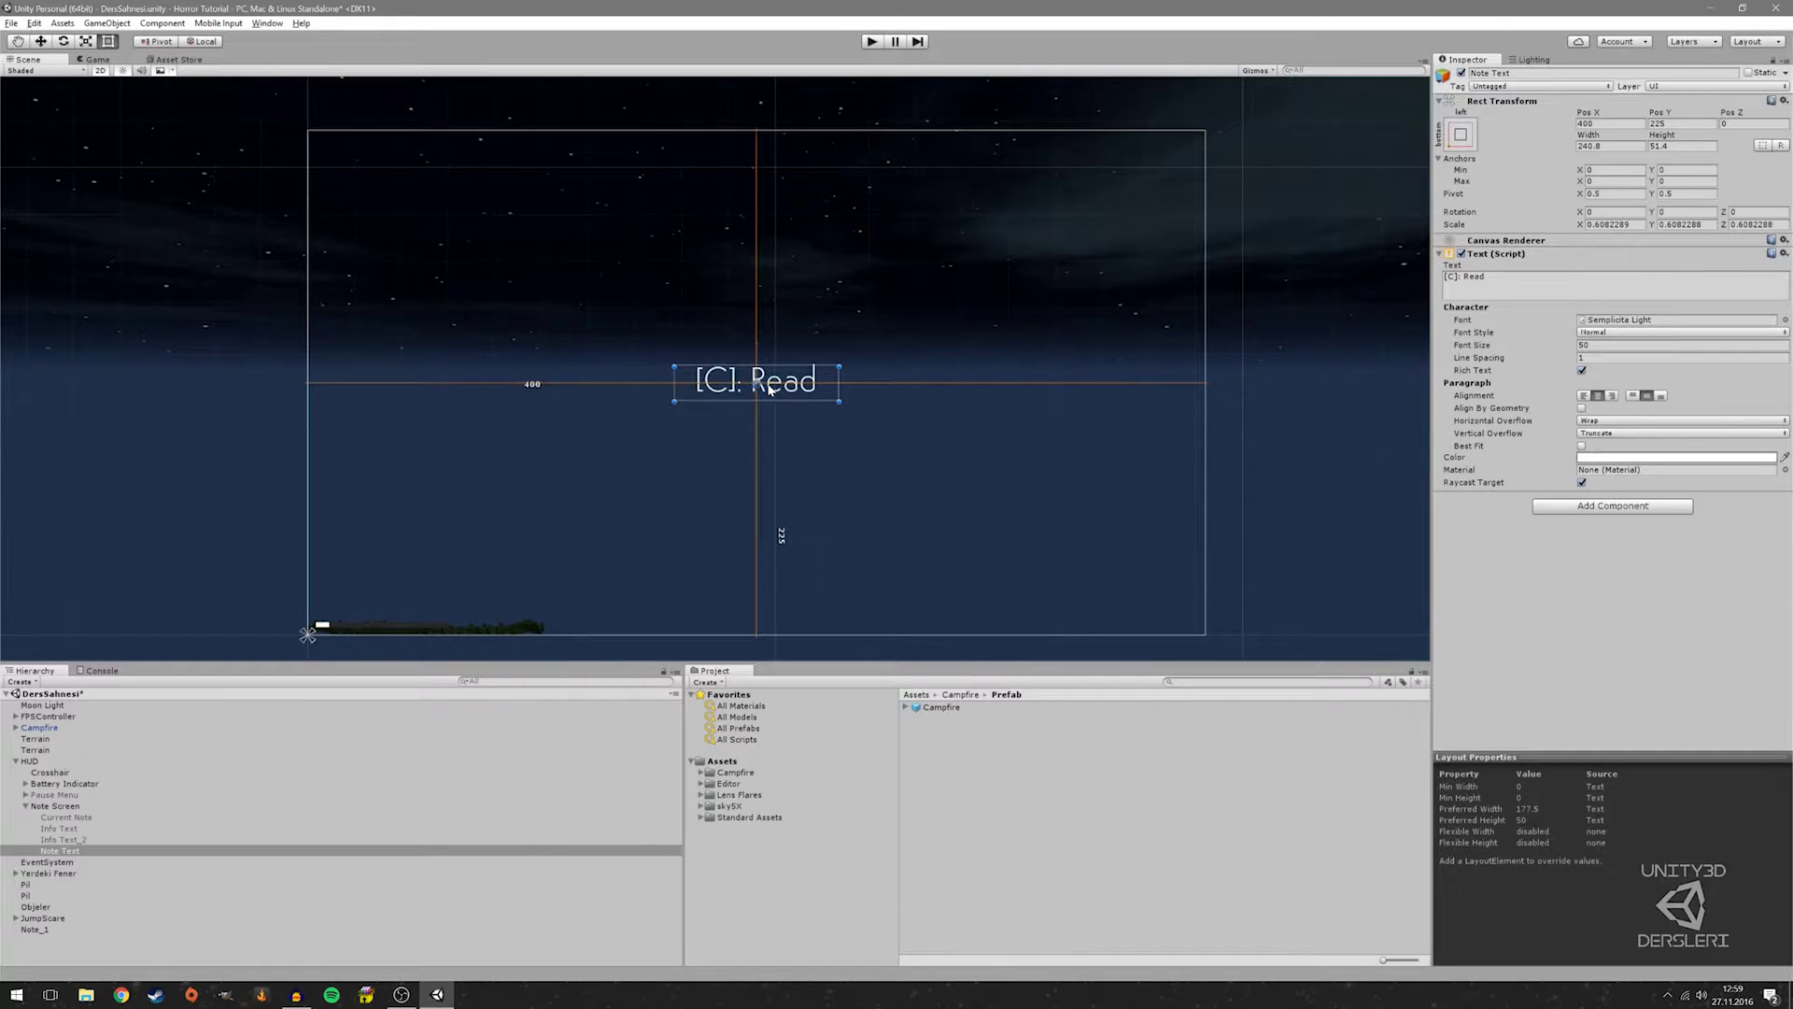
pyautogui.click(1536, 294)
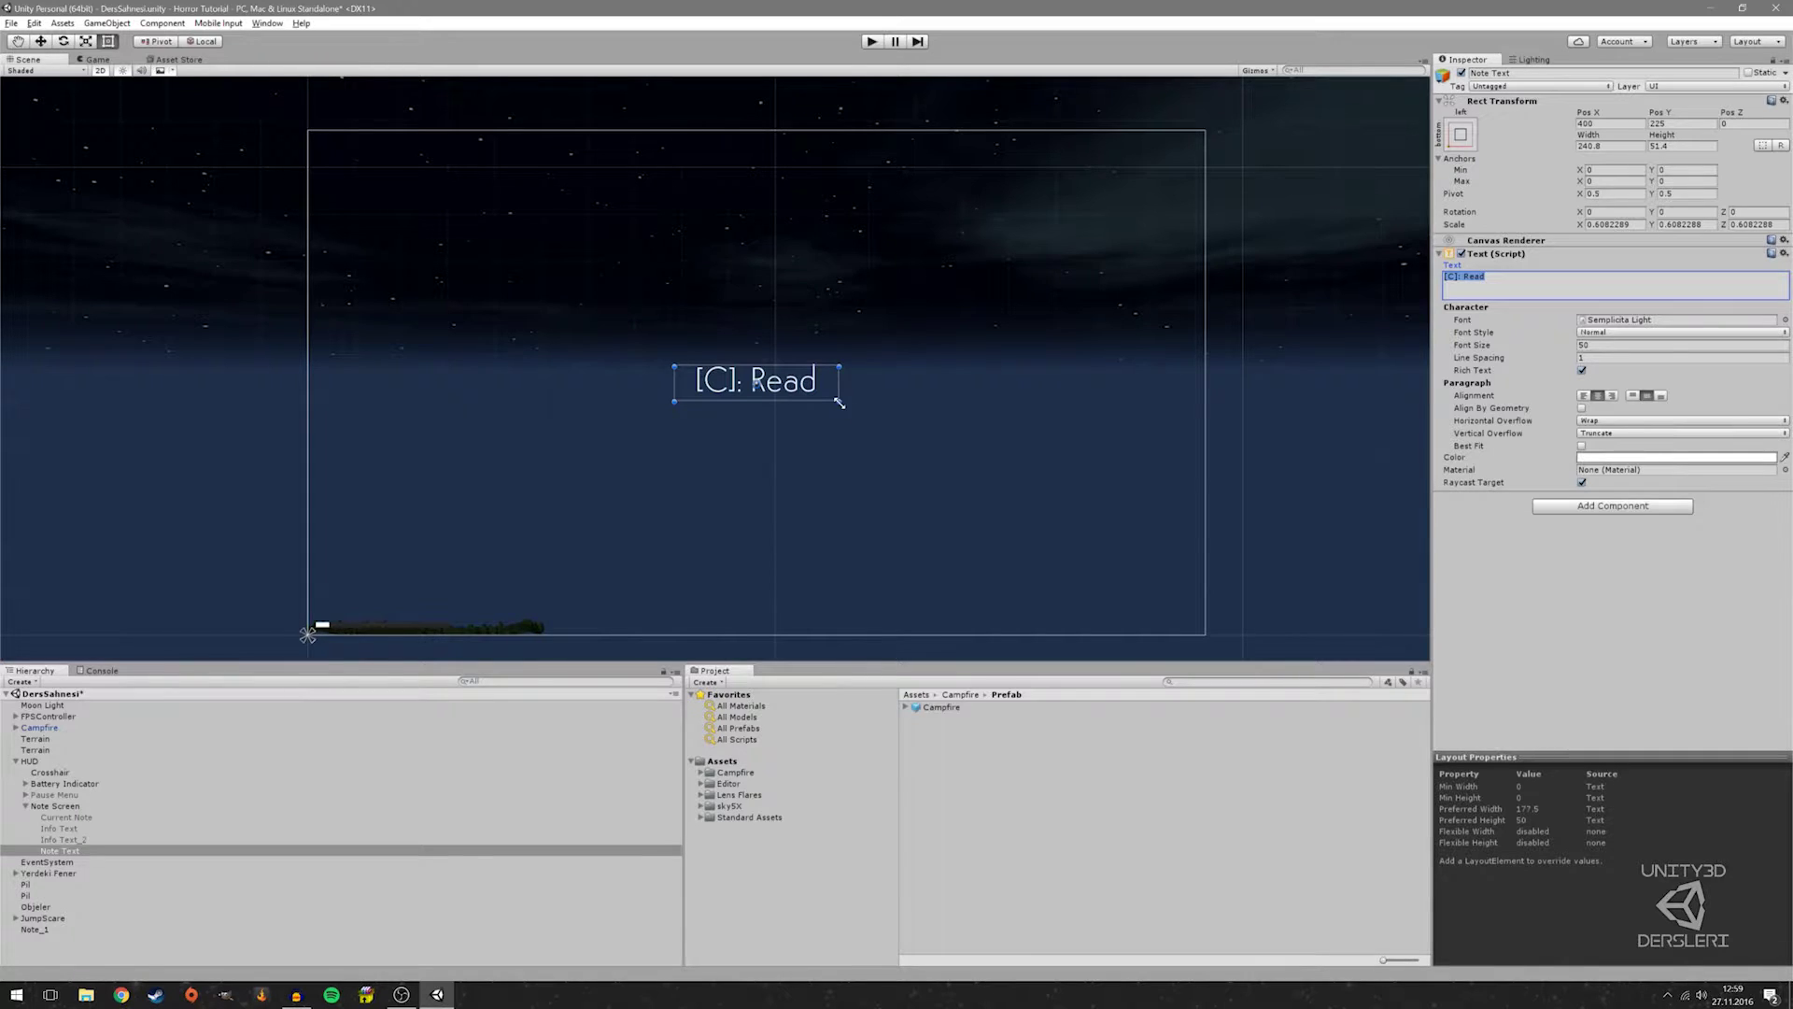
pyautogui.moveTo(839, 402)
pyautogui.mouseDown()
pyautogui.moveTo(827, 436)
pyautogui.moveTo(899, 472)
pyautogui.moveTo(1011, 604)
pyautogui.mouseUp()
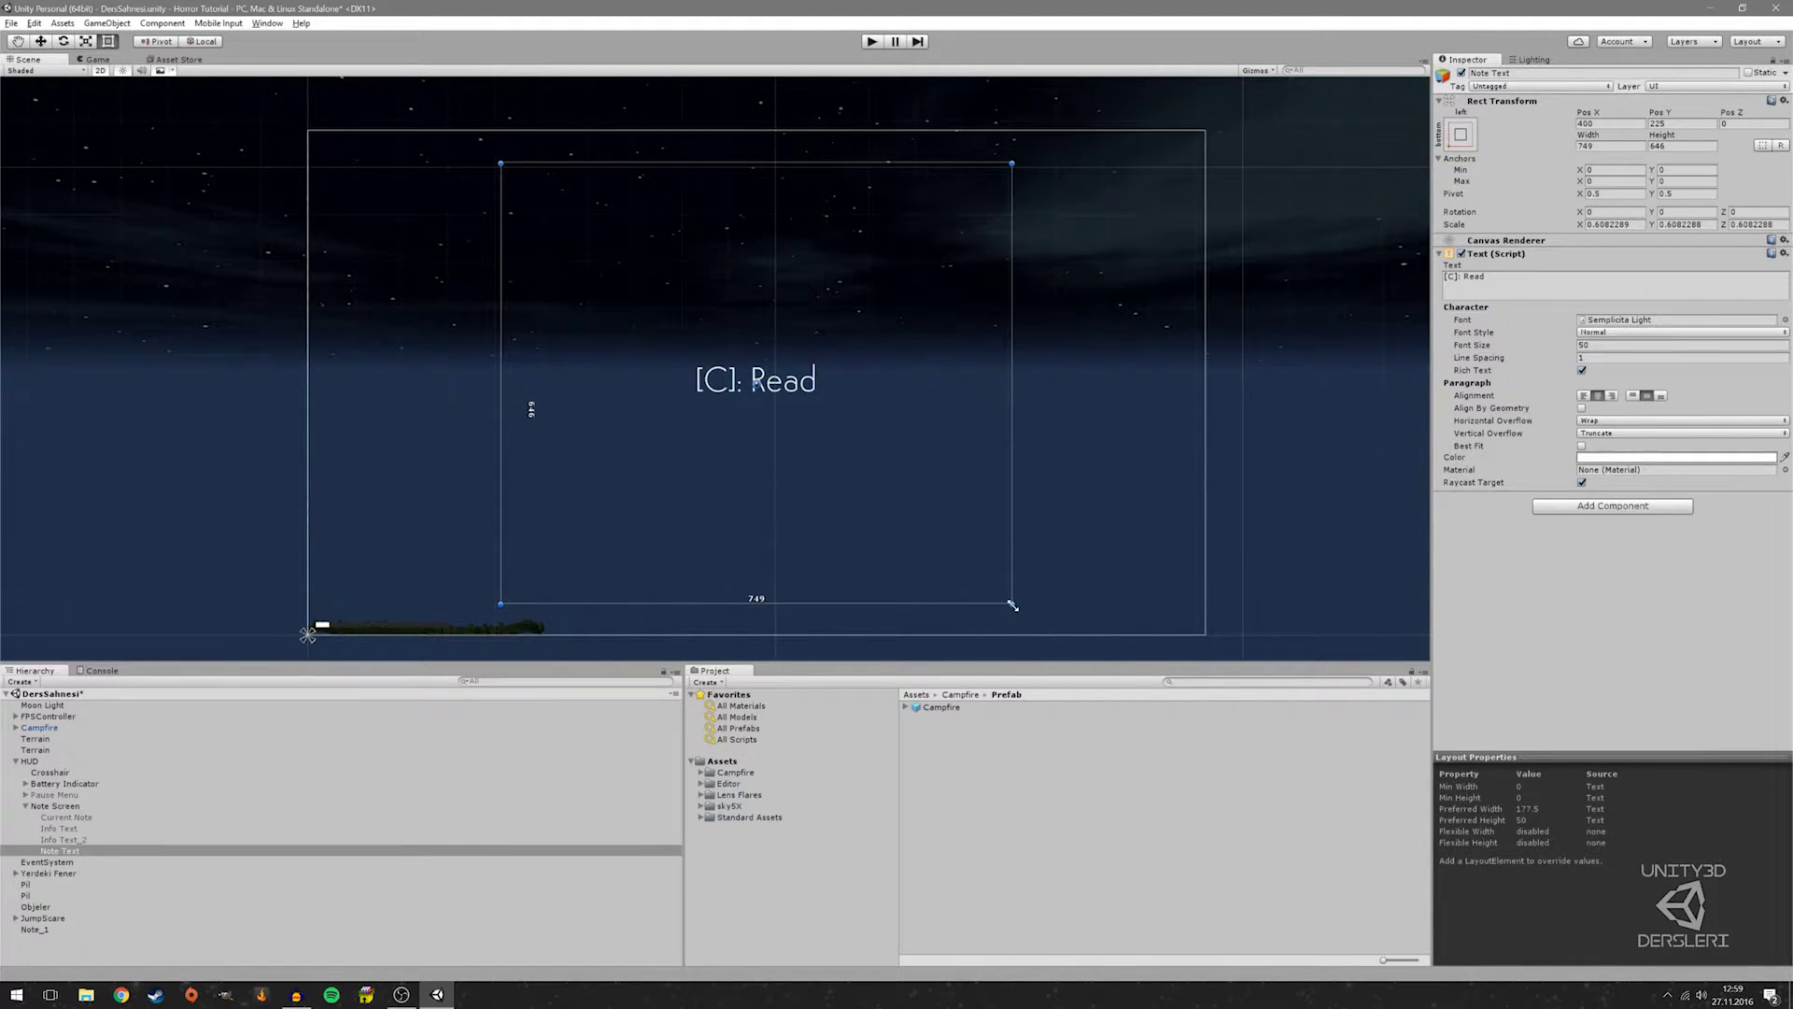
pyautogui.click(140, 839)
pyautogui.keyDown('shift'); pyautogui.click(140, 817); pyautogui.keyUp('shift')
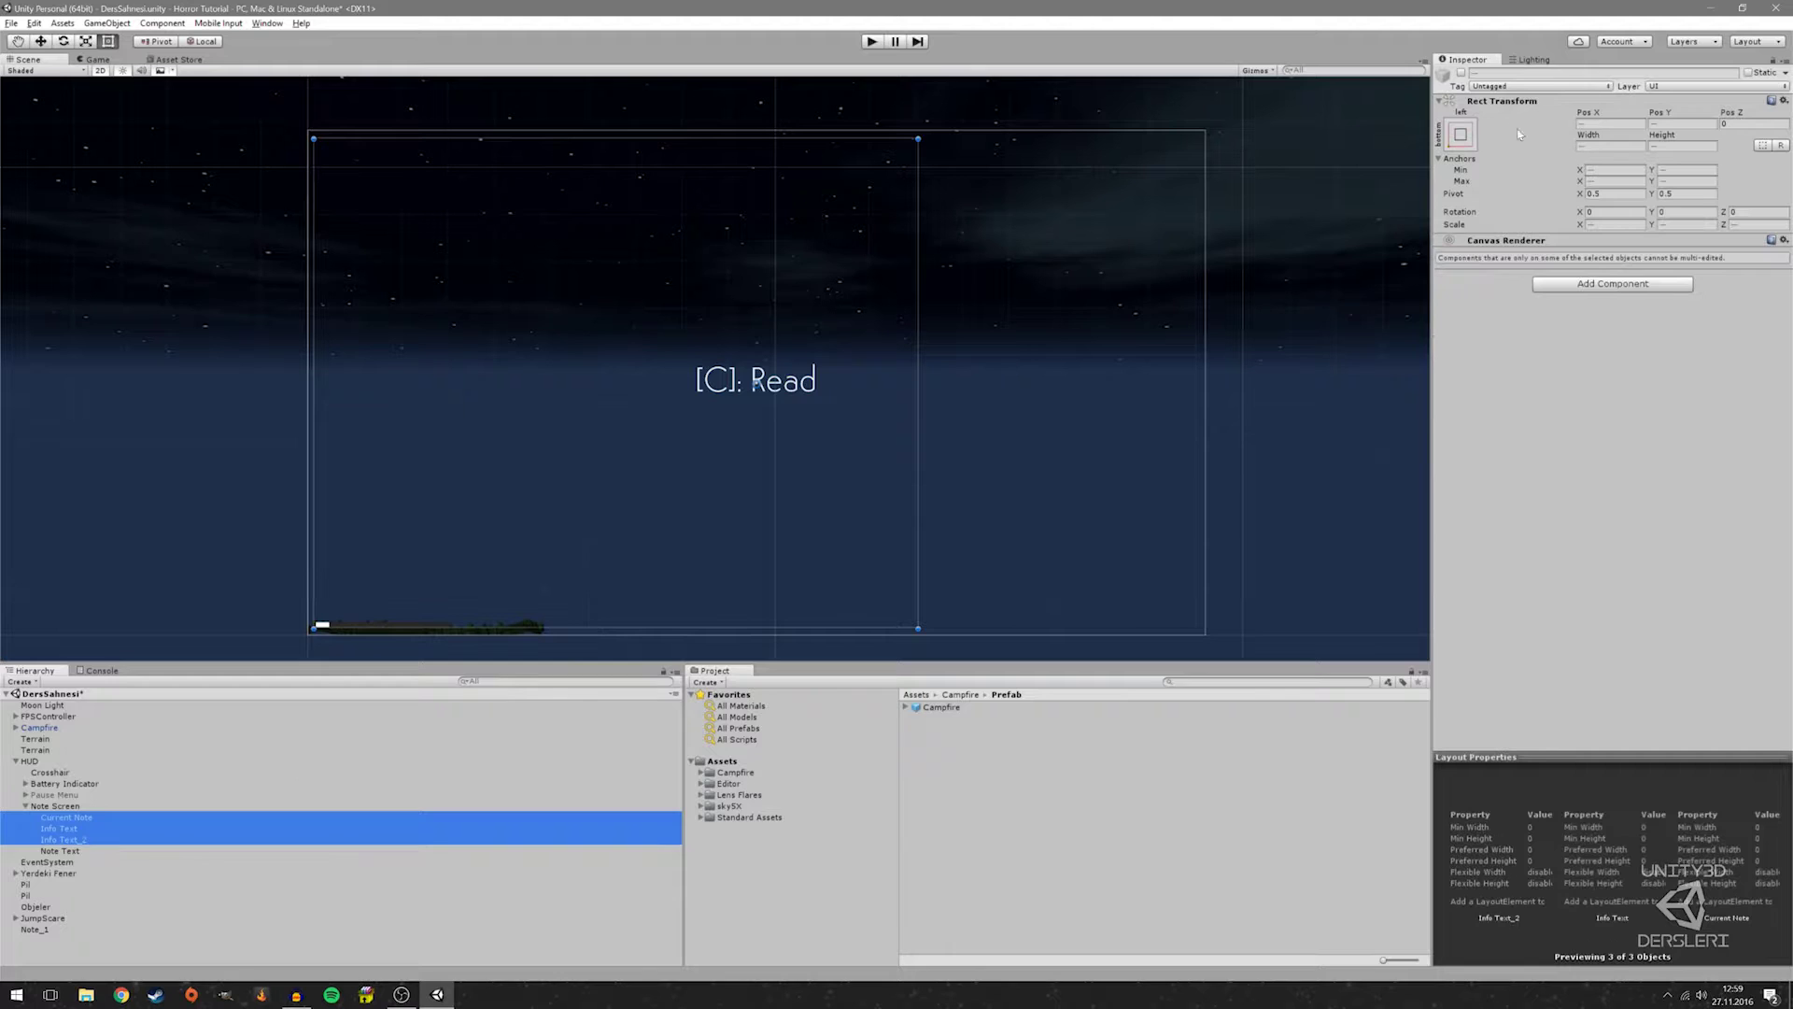
# Show the hidden note panel and info texts again, and colour Note Text black
pyautogui.click(1462, 73)
pyautogui.click(56, 850)
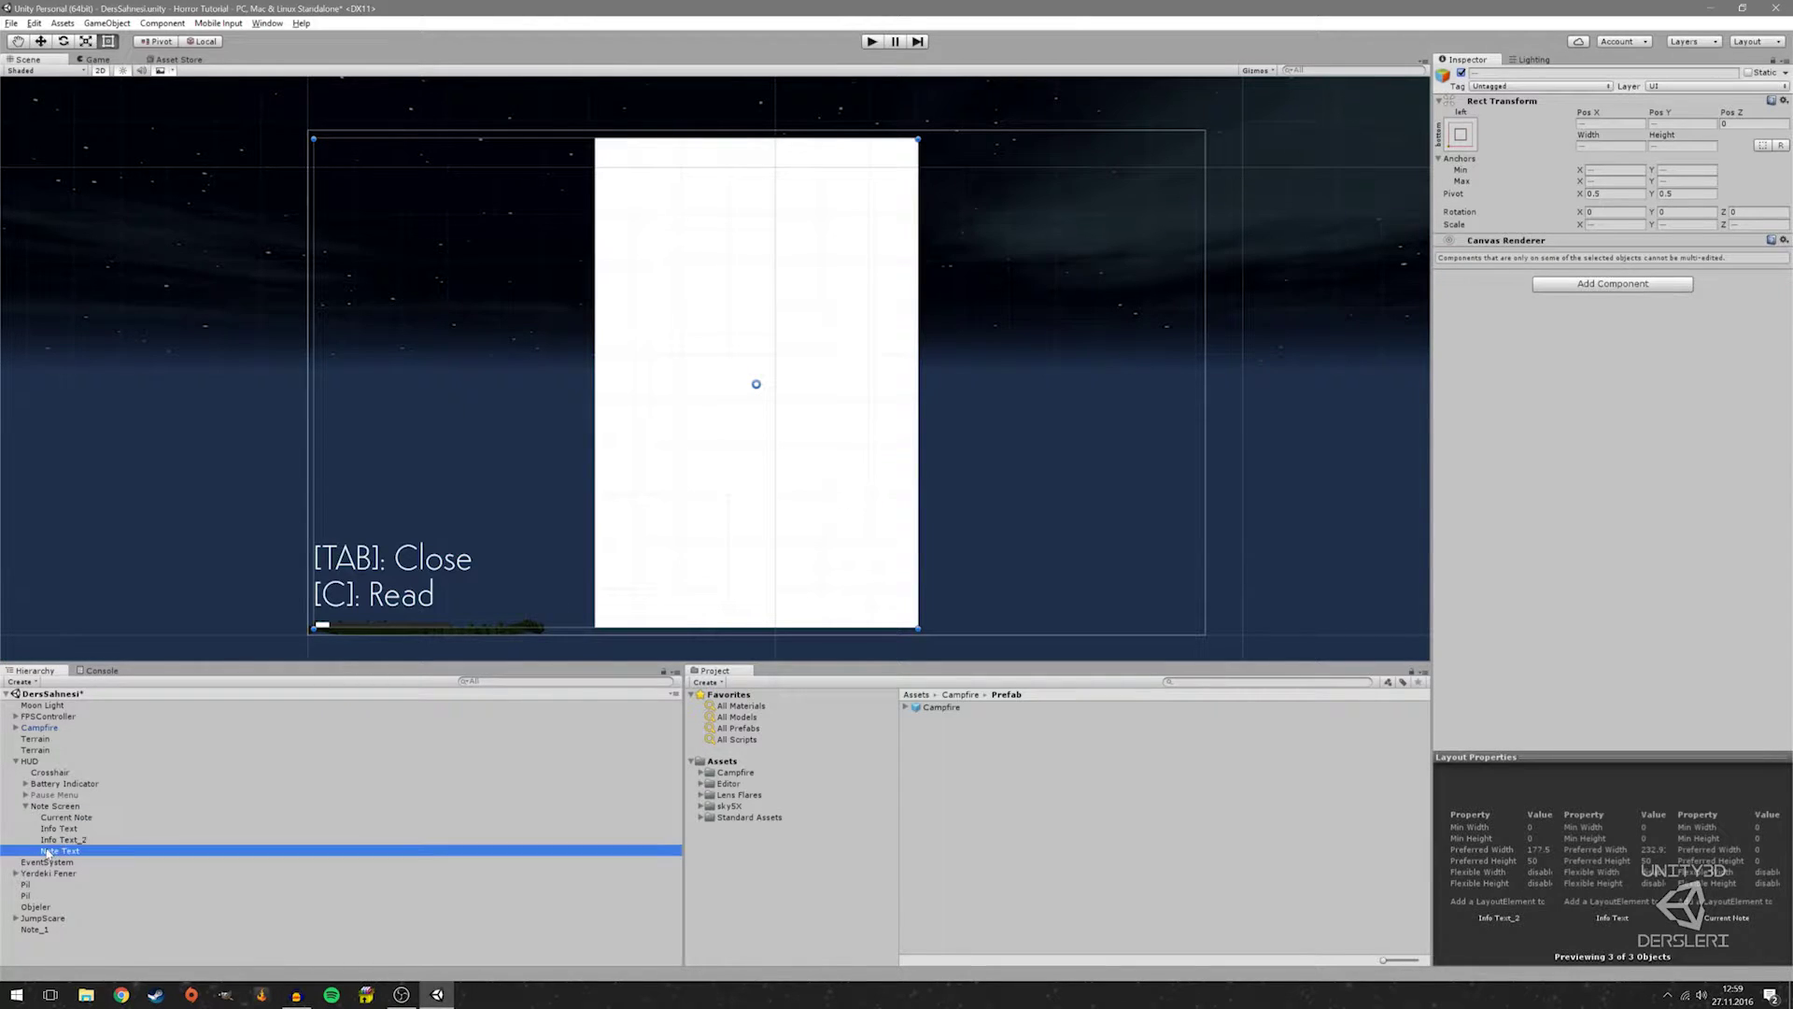
pyautogui.click(1623, 461)
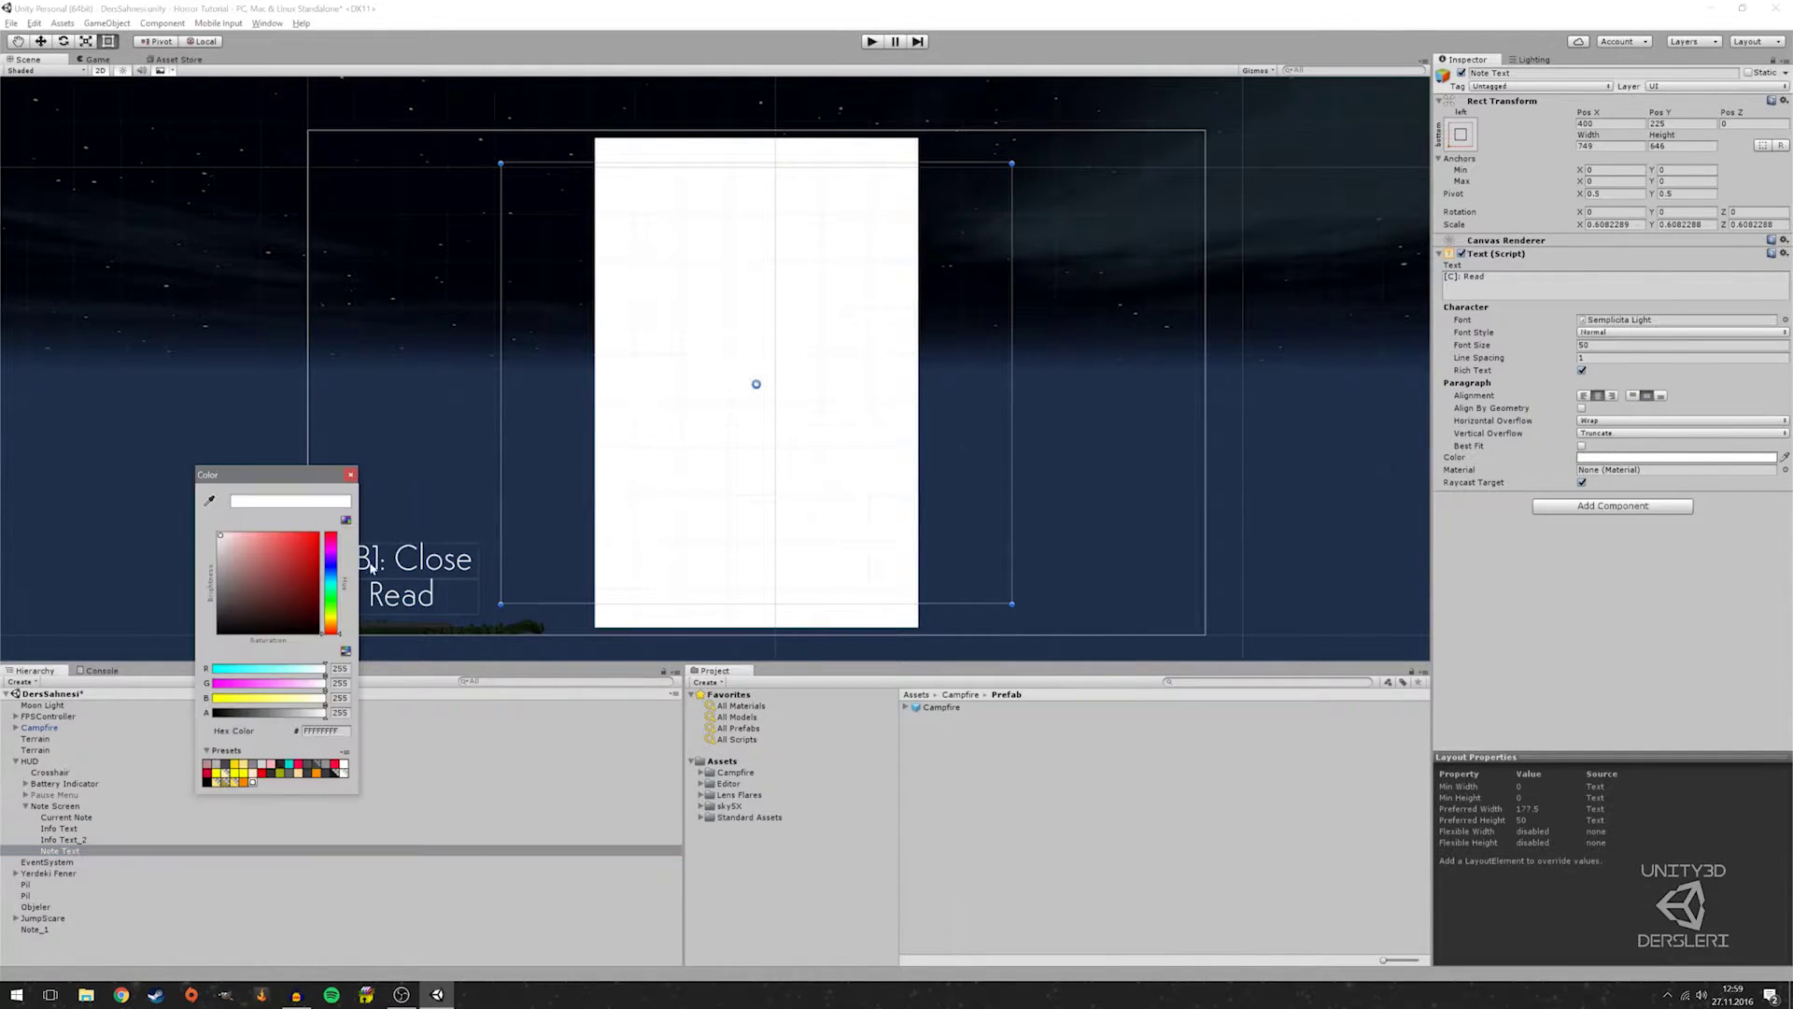
pyautogui.moveTo(280, 589); pyautogui.dragTo(220, 633)
pyautogui.click(350, 477)
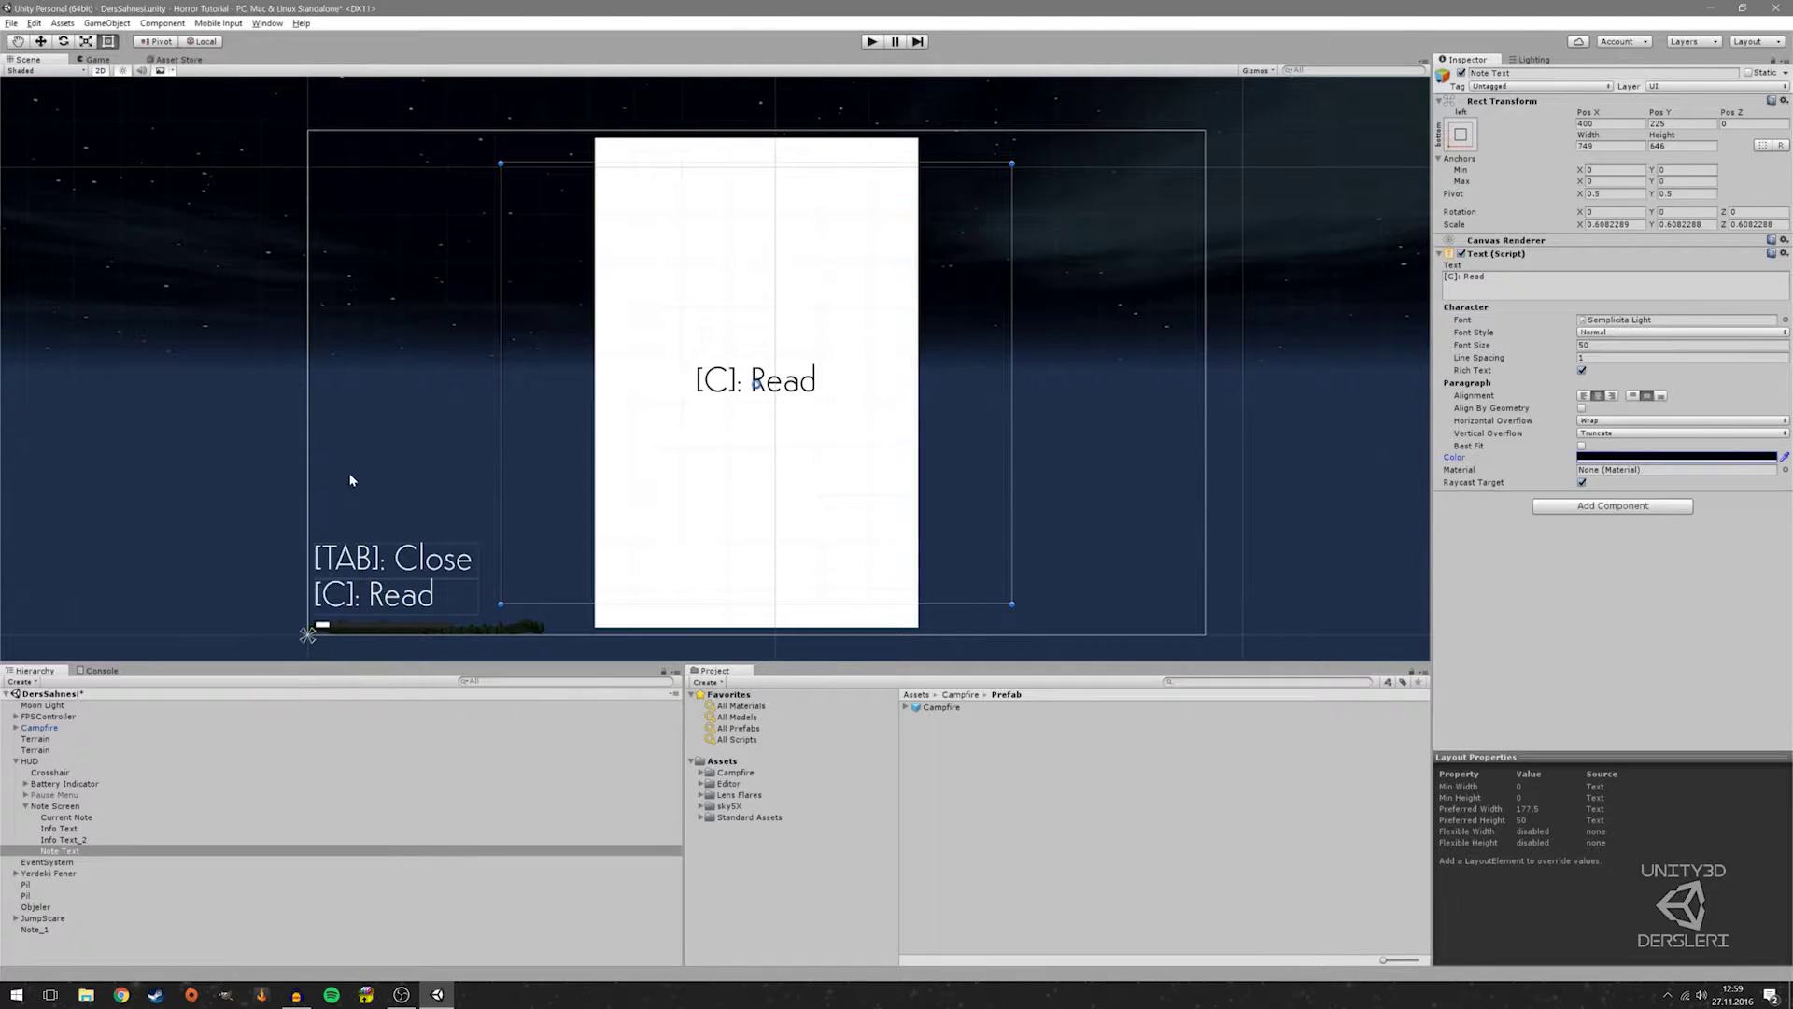
# Try Note_1_Sprite on Current Note, reset its Source Image to None, then select Note Text's text
pyautogui.click(66, 817)
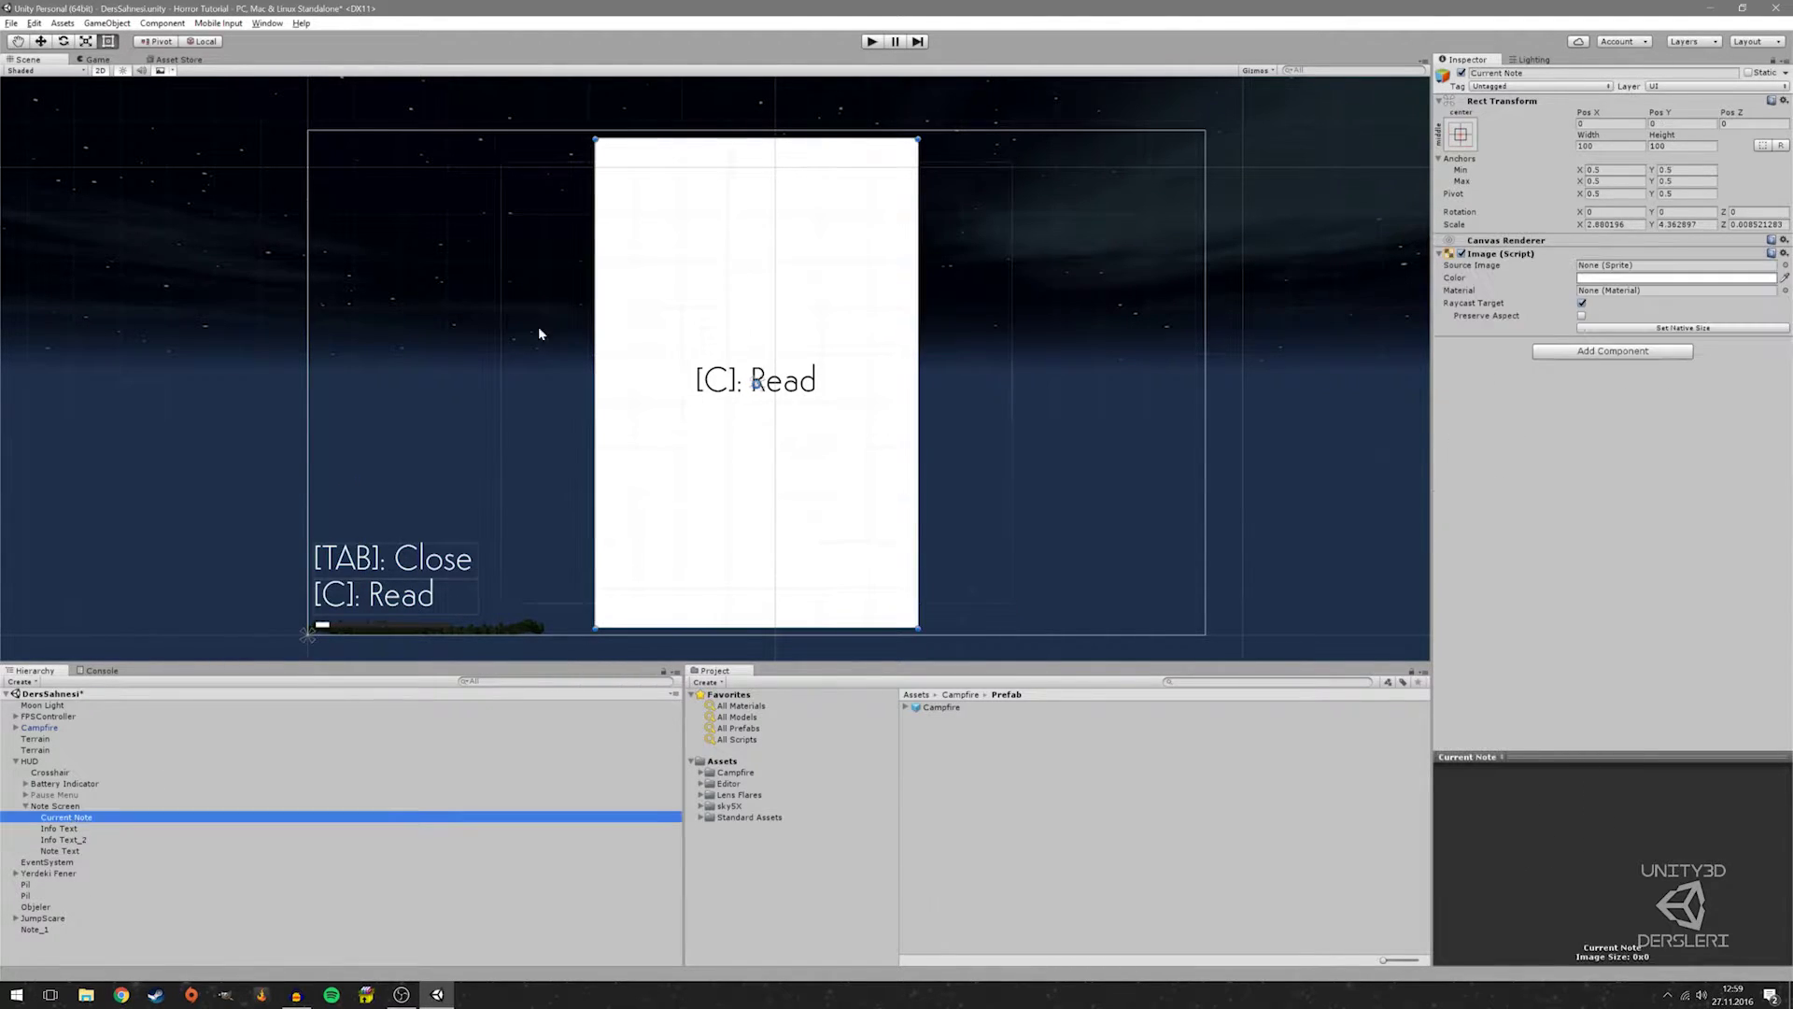
pyautogui.click(1785, 266)
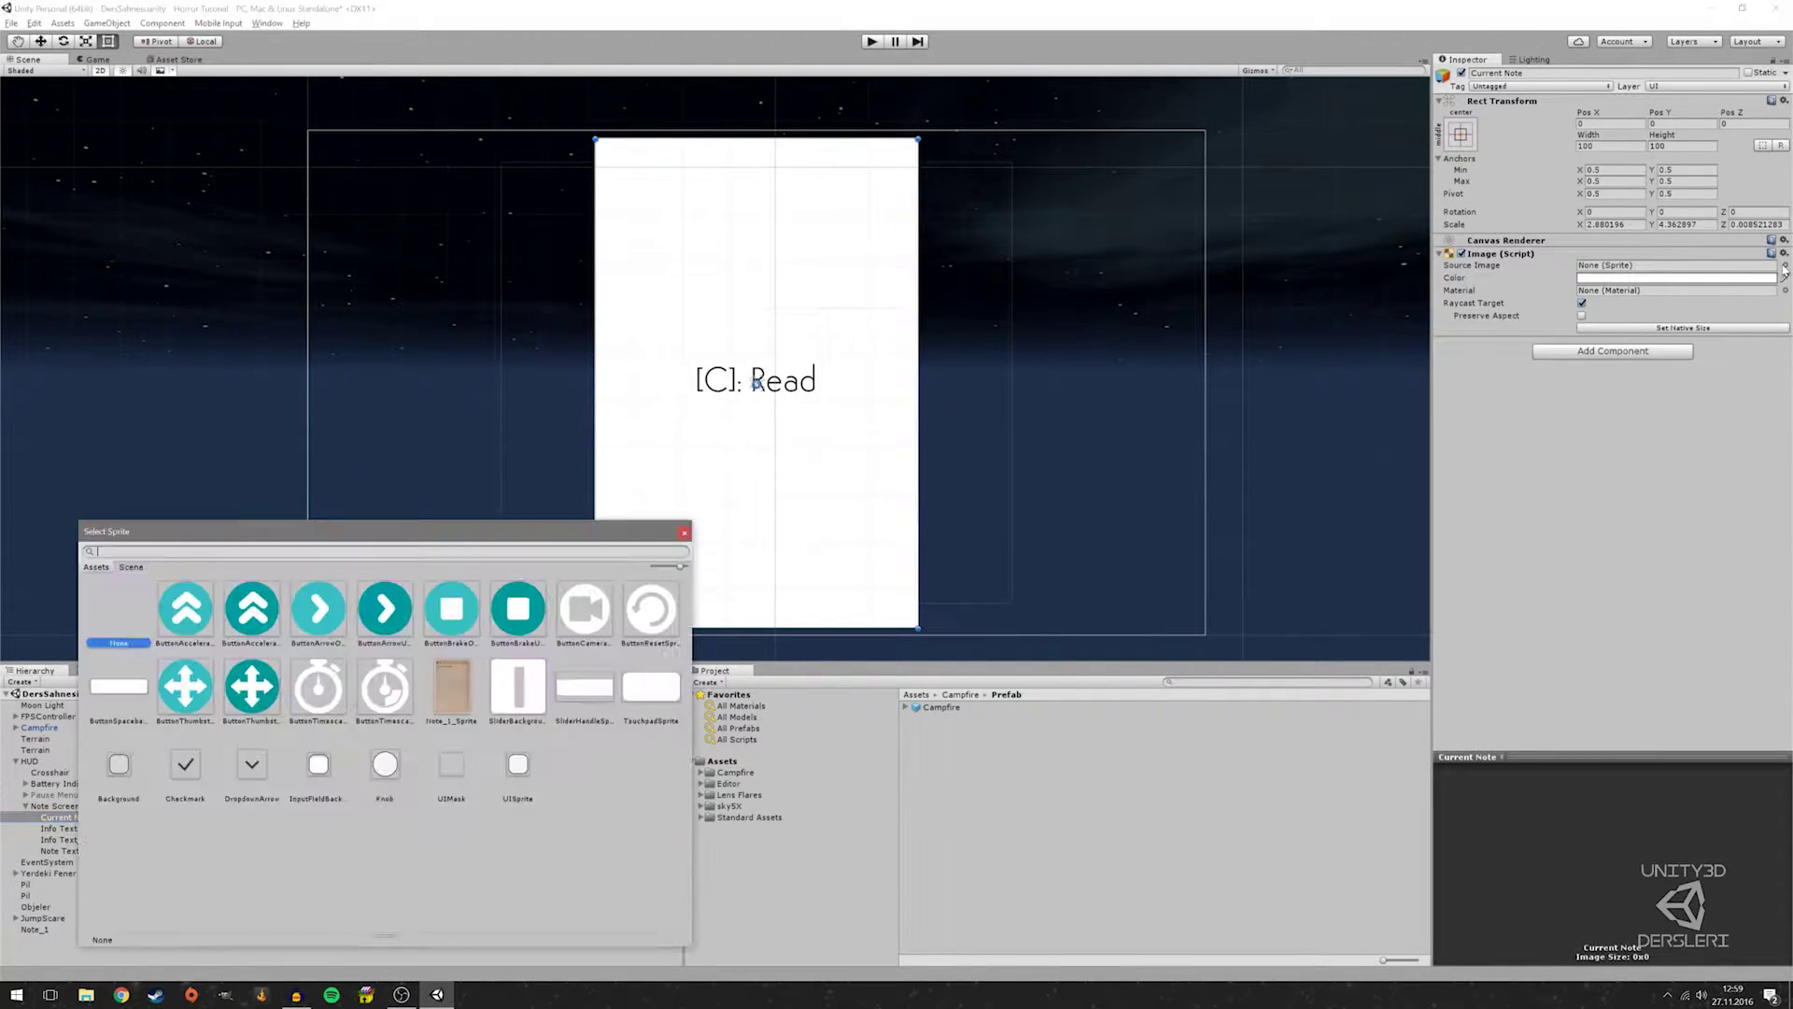
pyautogui.click(439, 675)
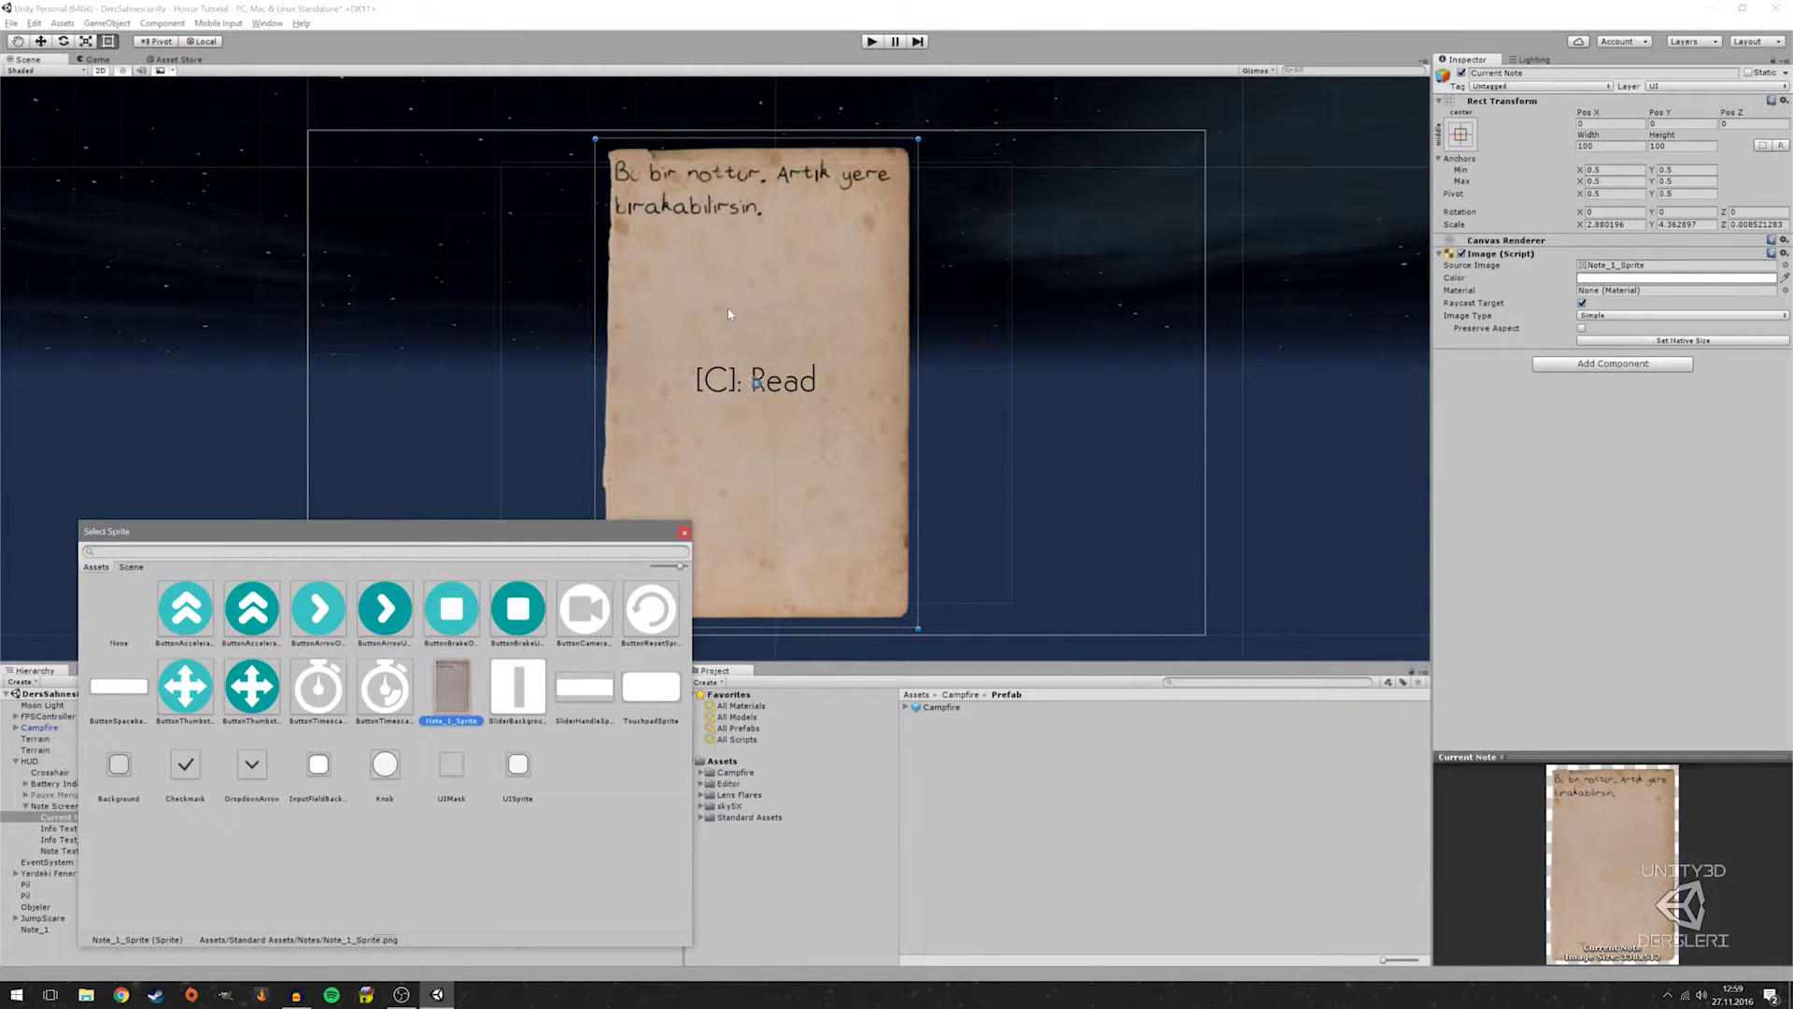
pyautogui.doubleClick(126, 602)
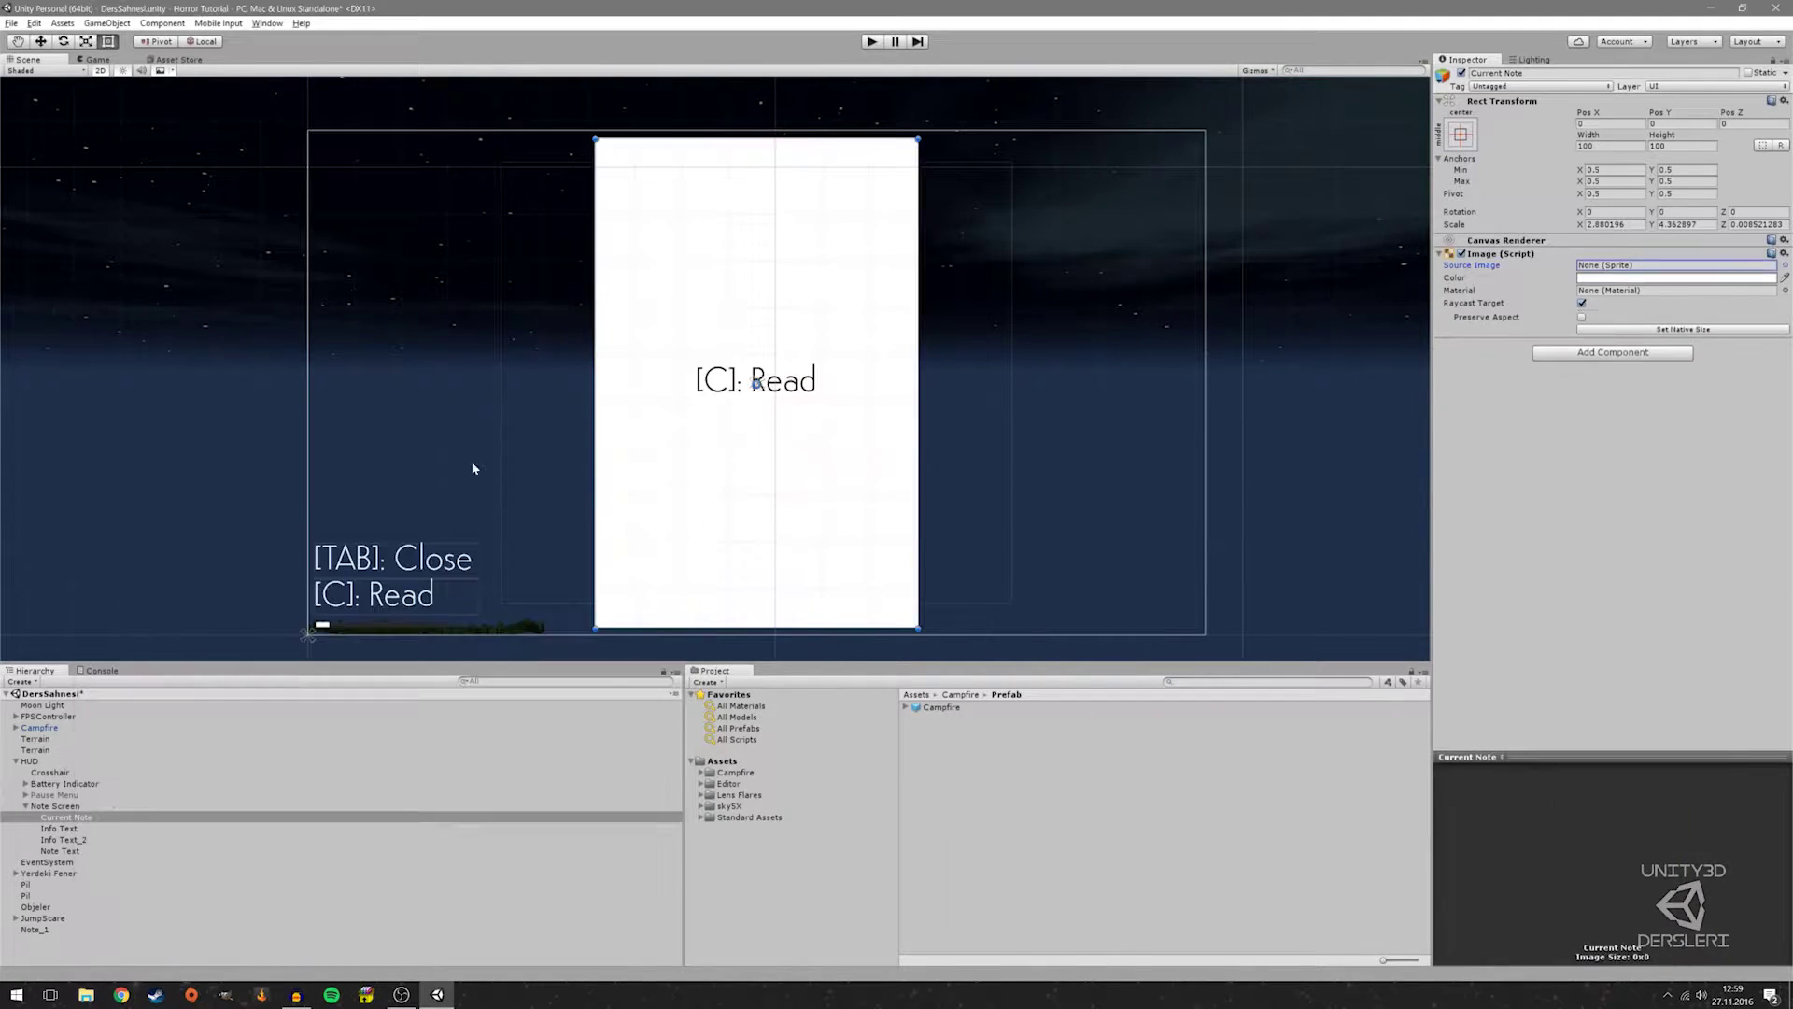
pyautogui.click(81, 851)
pyautogui.click(1541, 280)
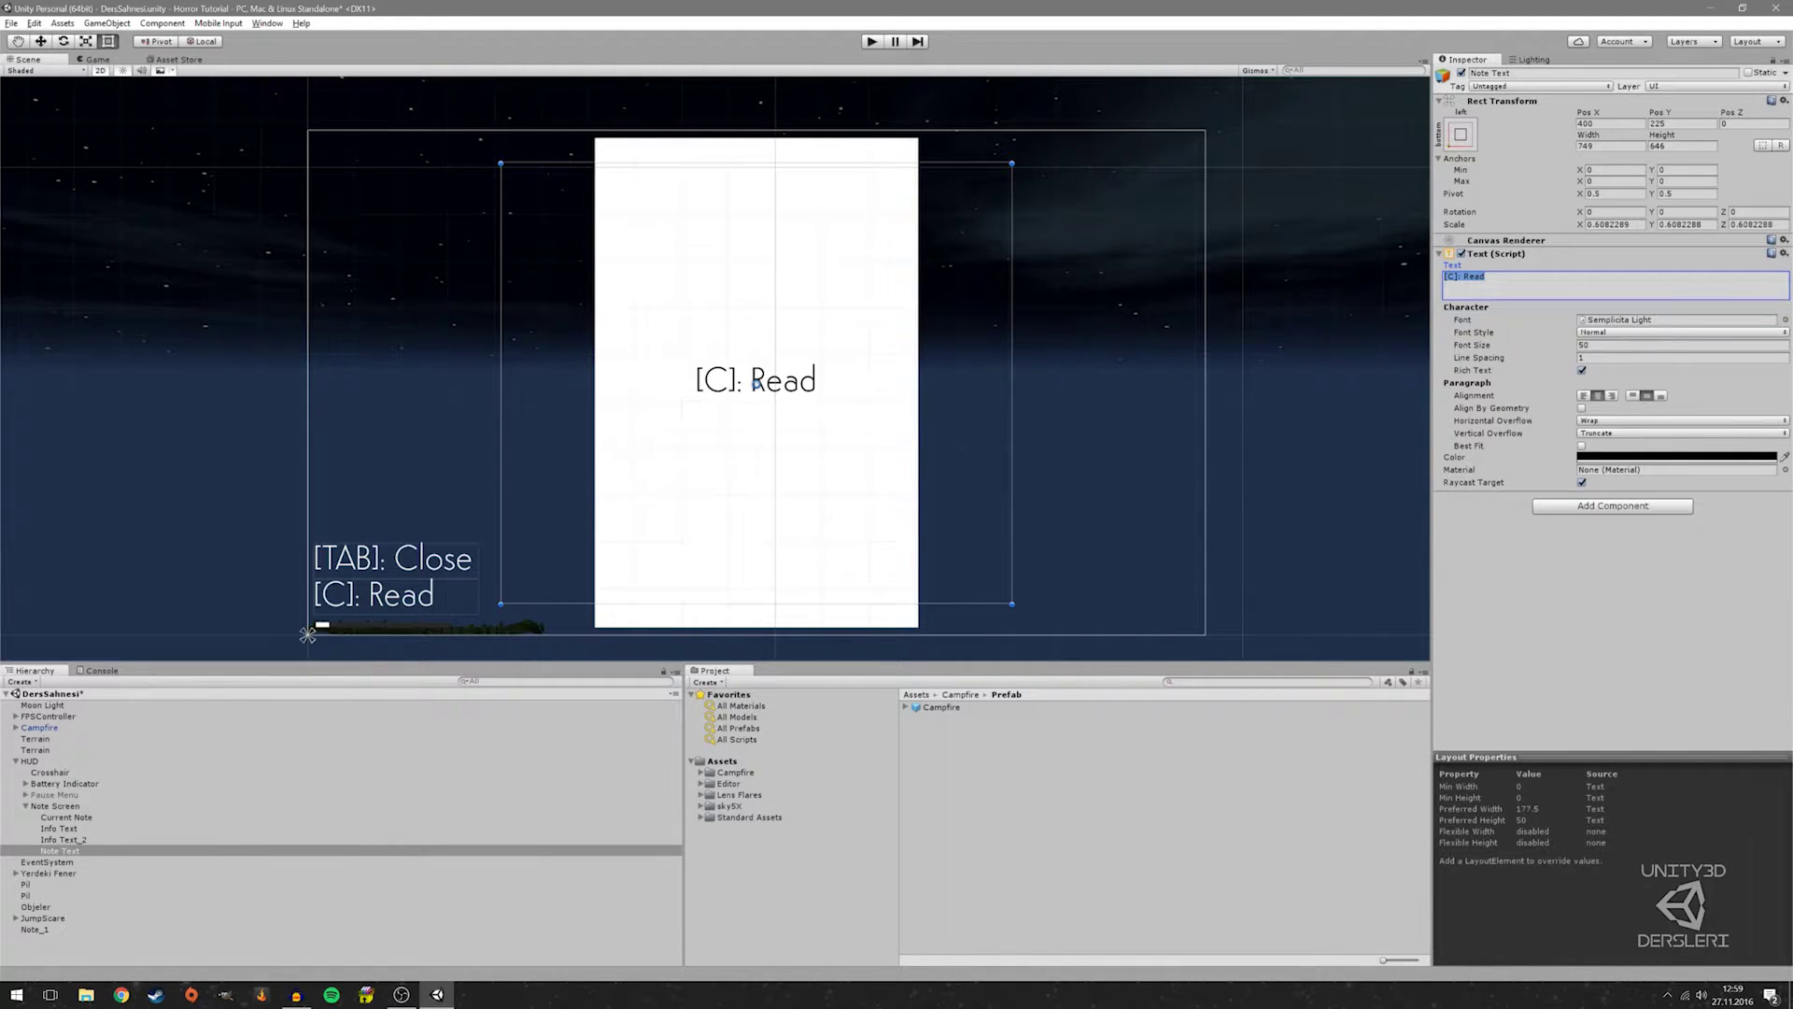
# Type "Bu bir nottur" as the note text and give Current Note the Note_1_Sprite parchment
pyautogui.write('Bu bi')
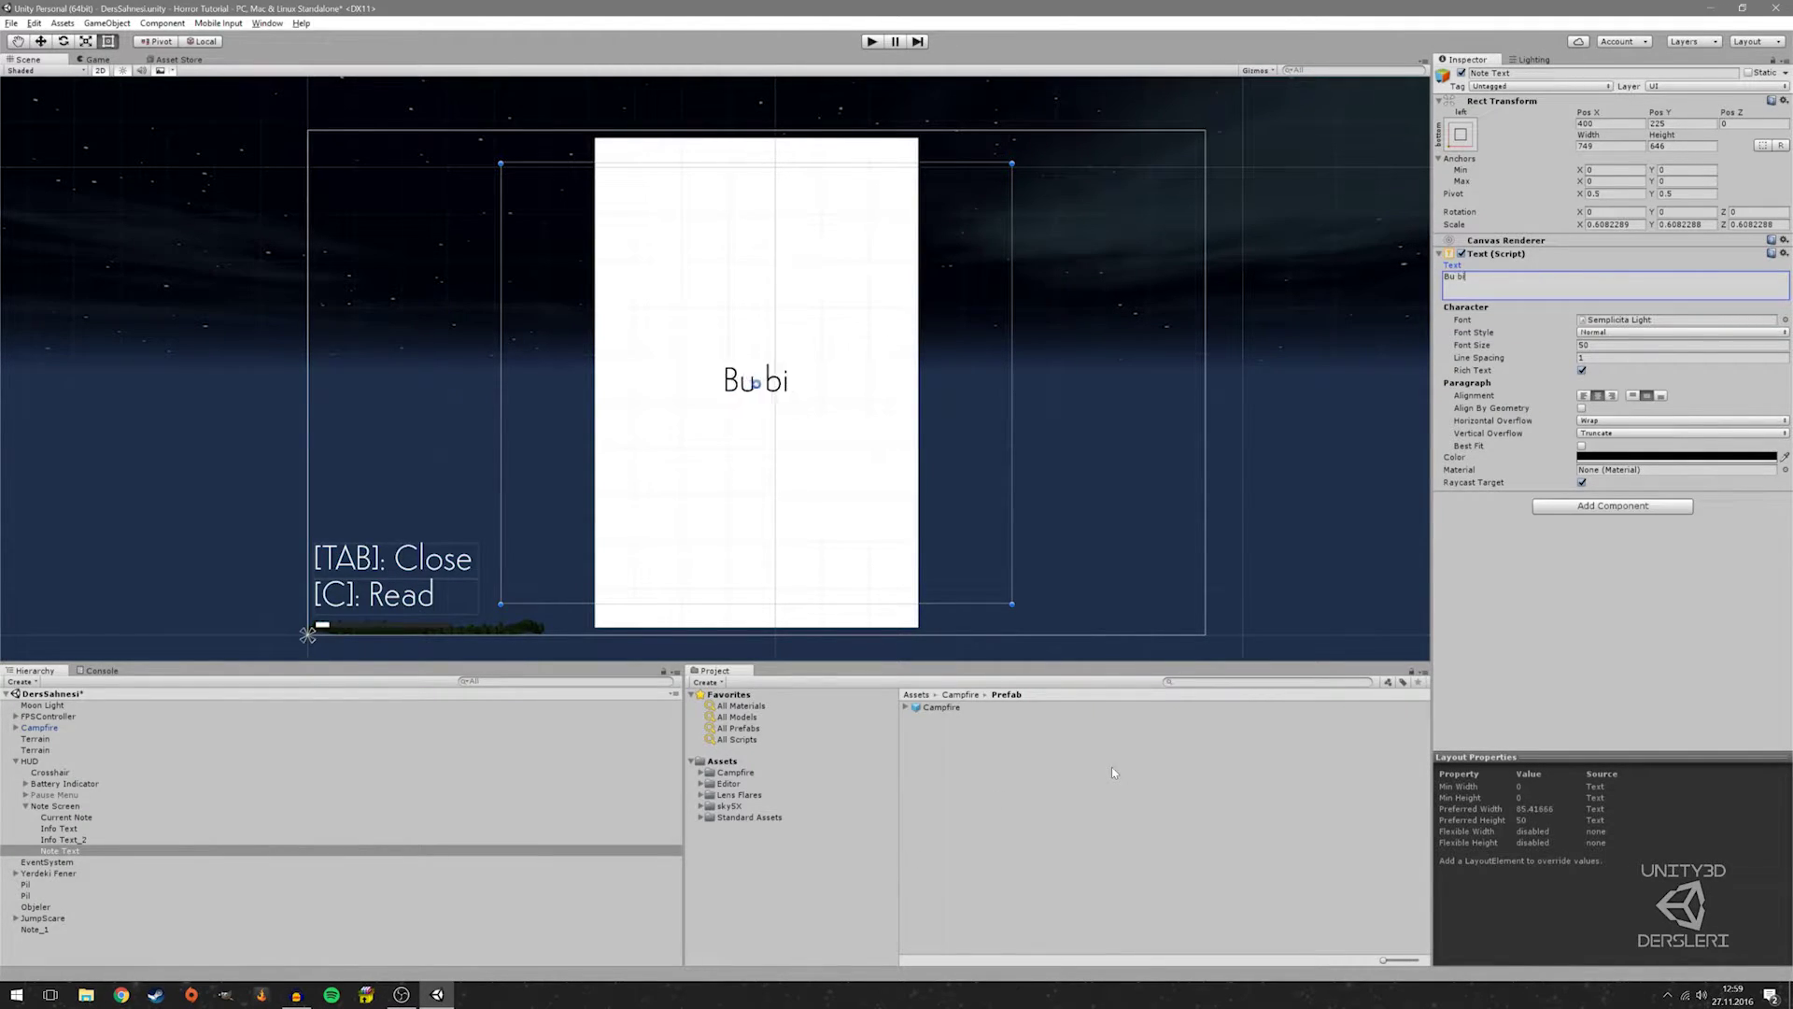
pyautogui.write('r nottur')
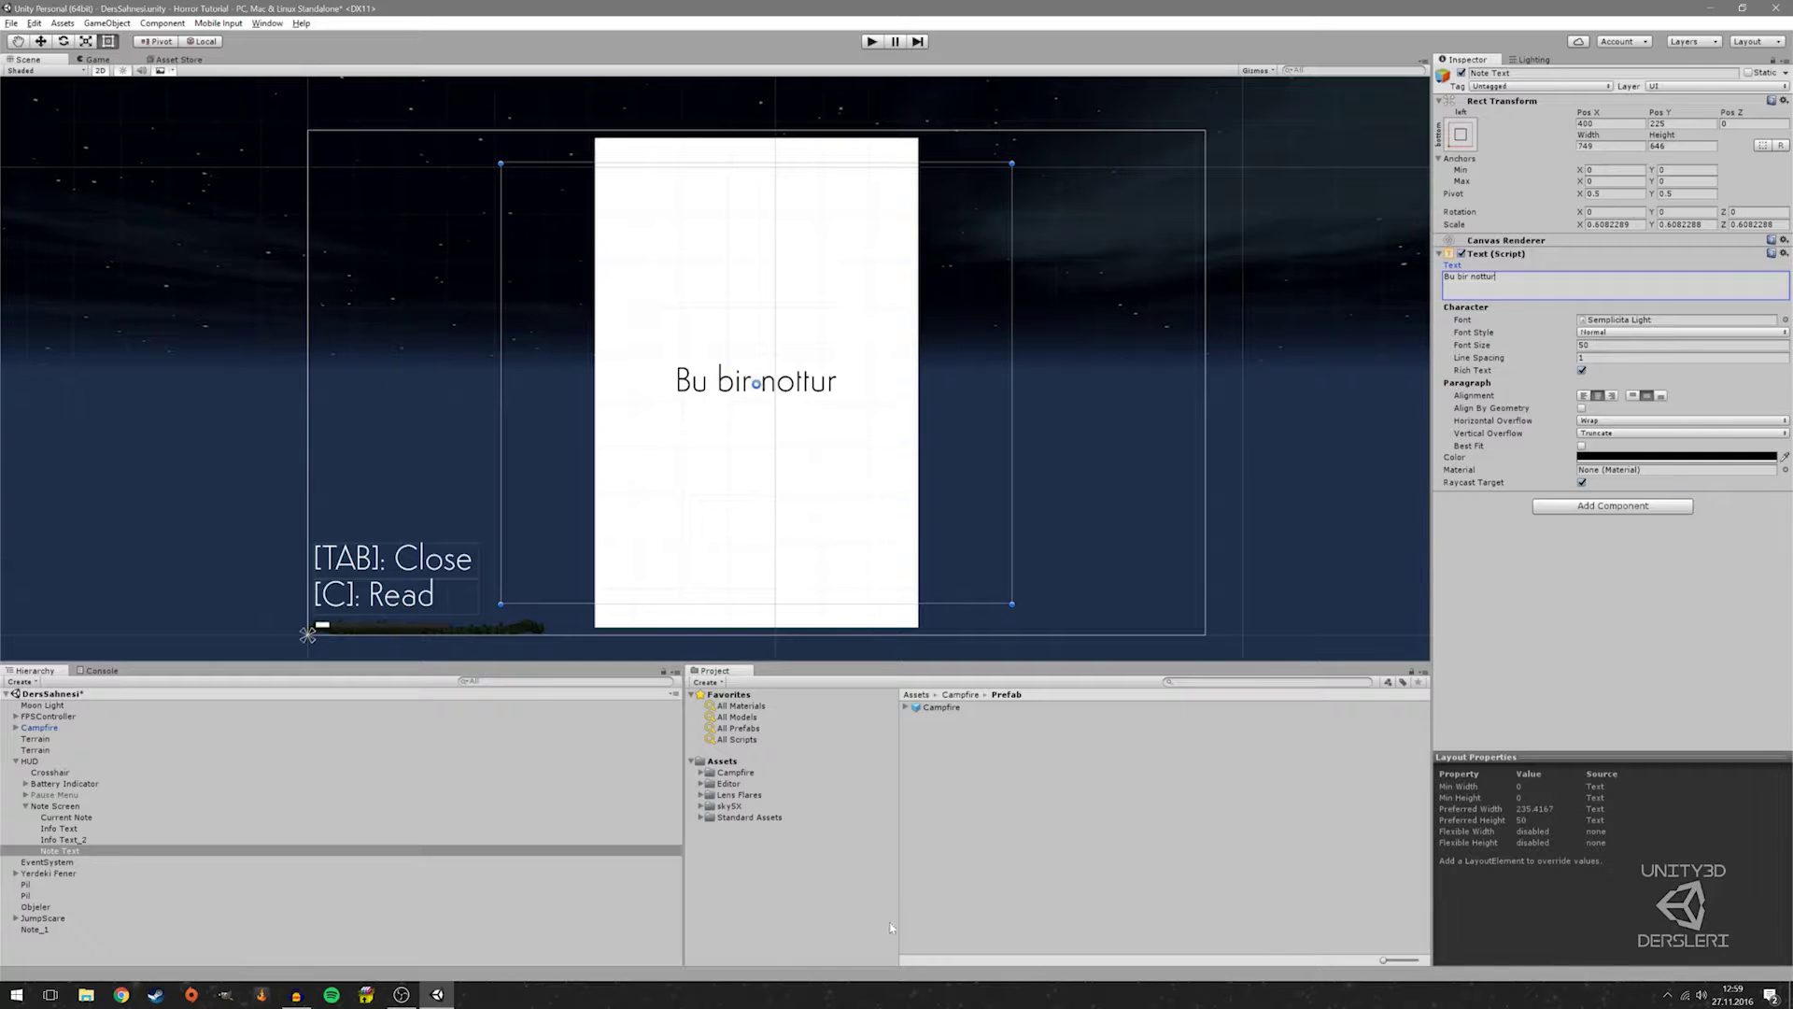
pyautogui.click(56, 806)
pyautogui.click(191, 818)
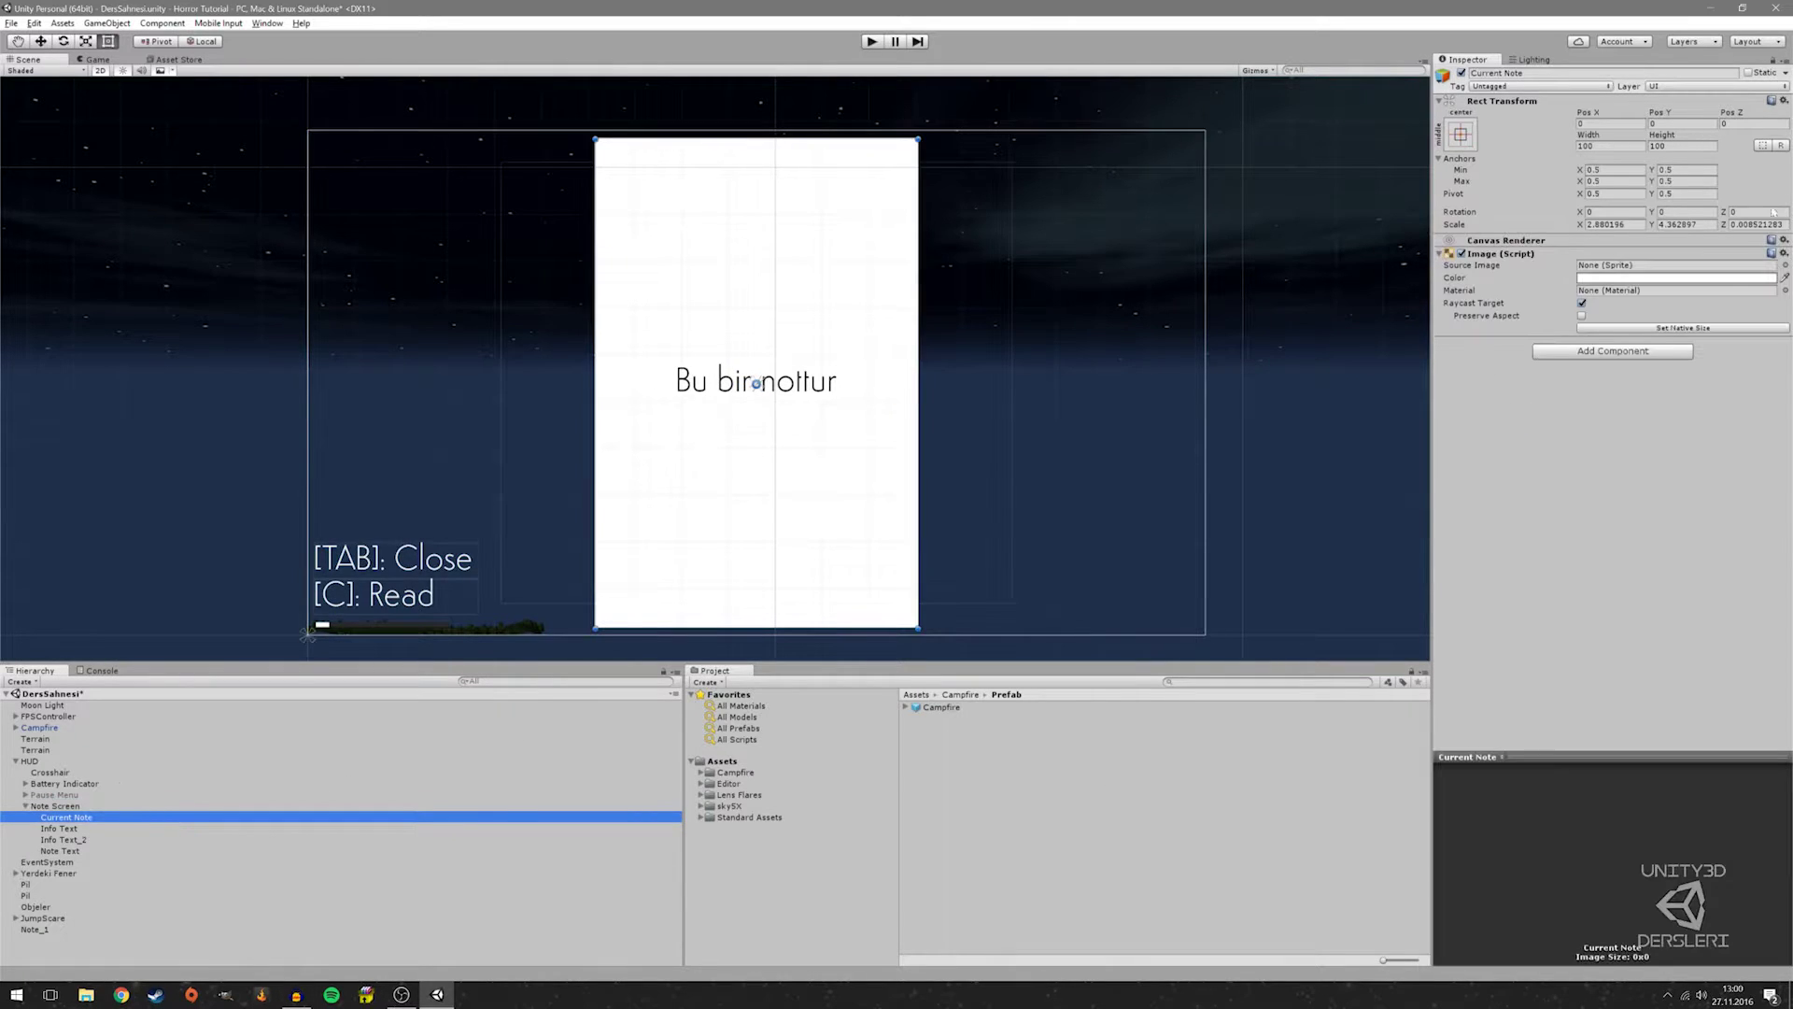
pyautogui.click(1784, 265)
pyautogui.doubleClick(660, 610)
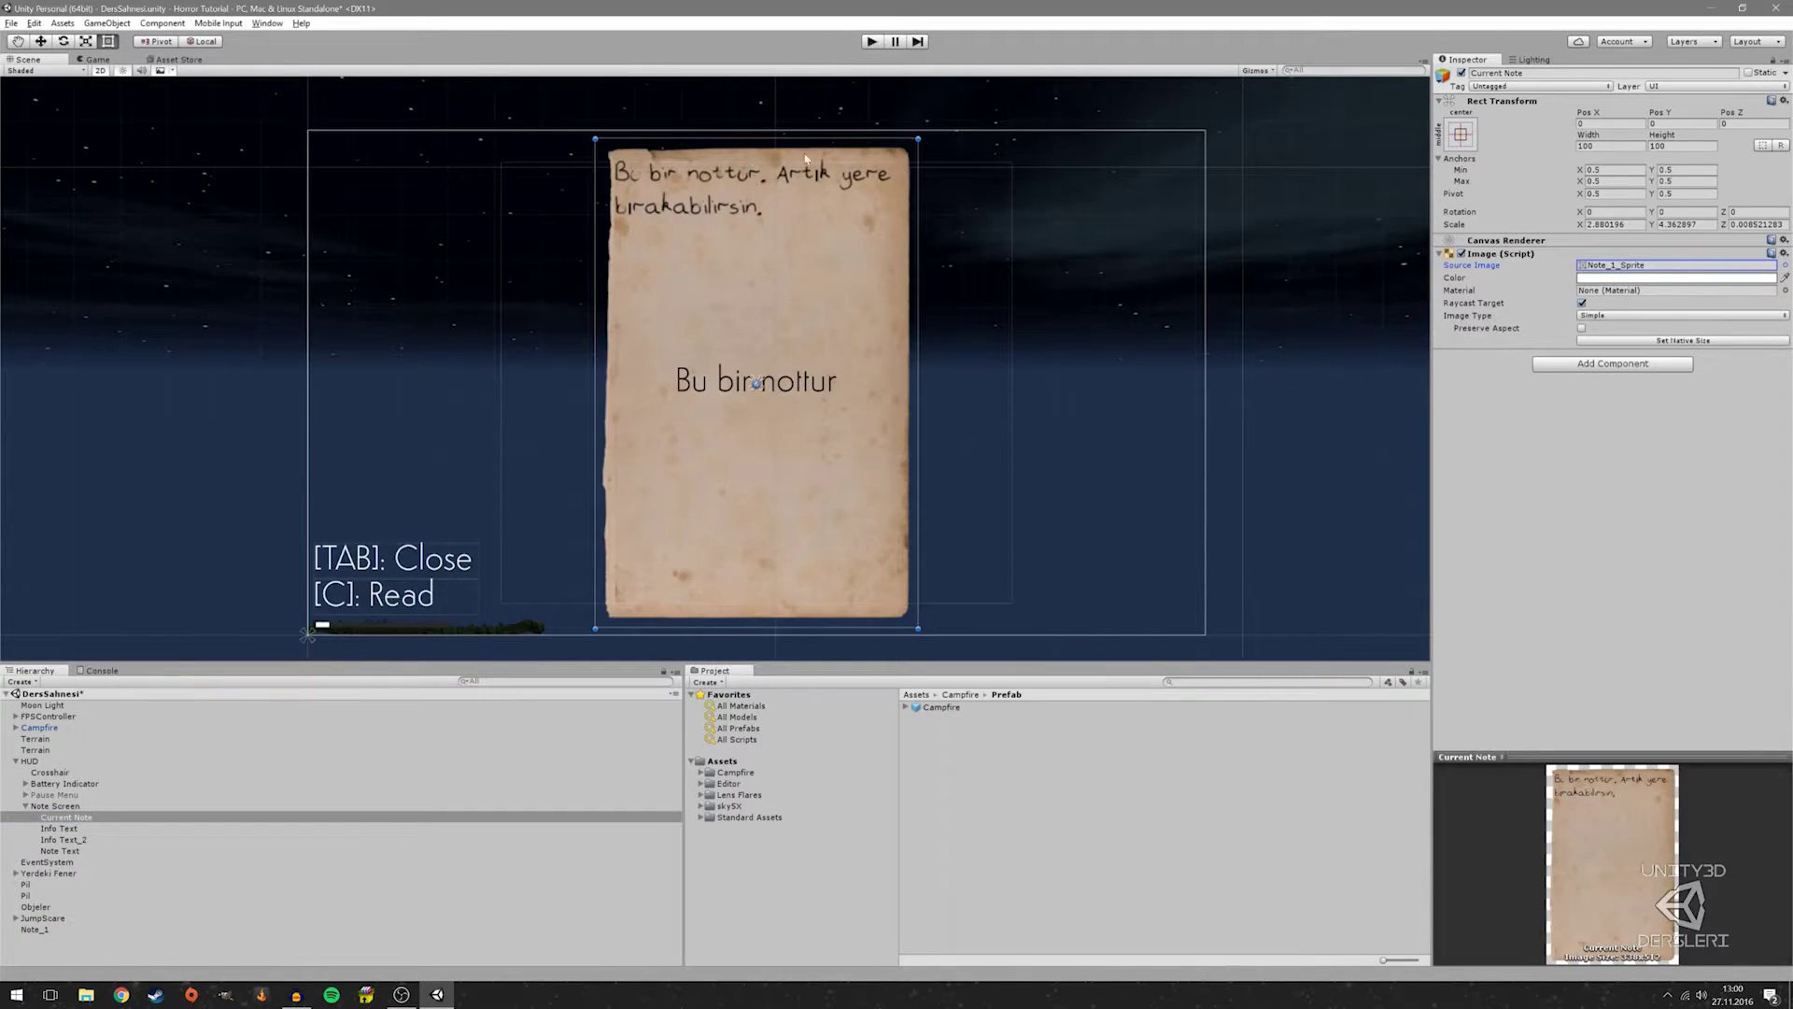
# Append ". Artık yere bırakabilirsin." to the note text and align it left
pyautogui.click(60, 851)
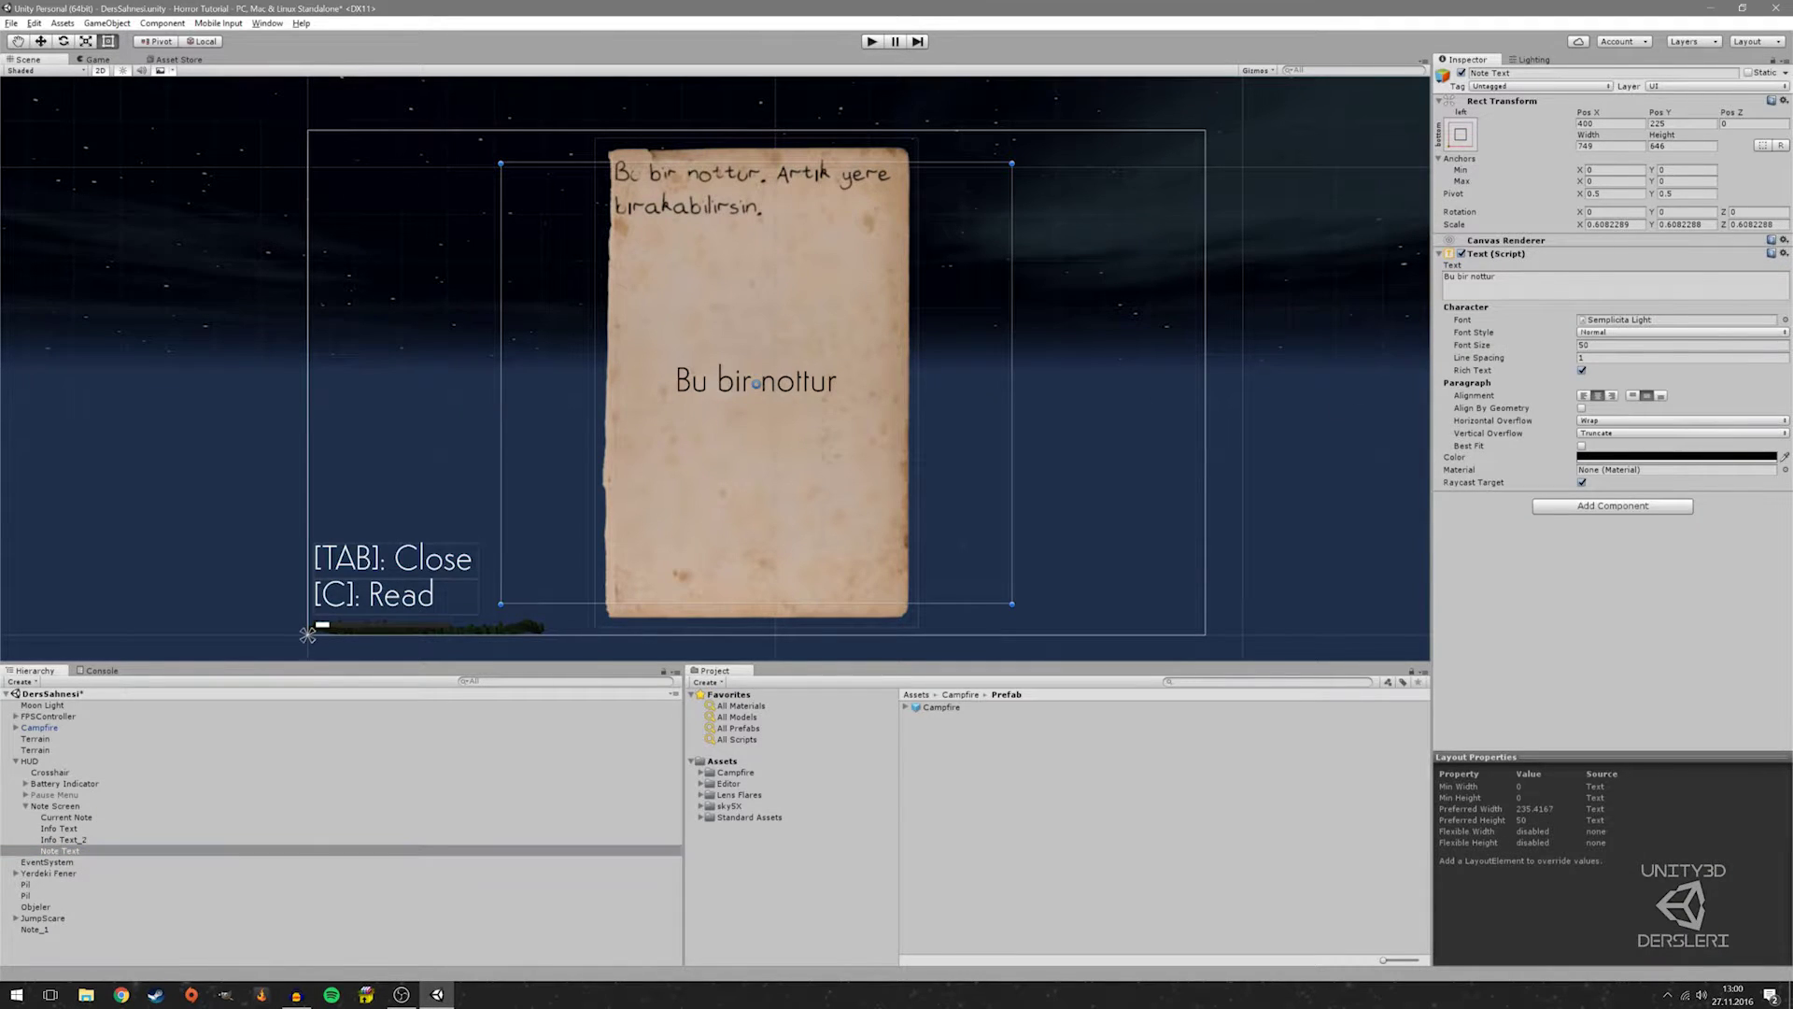
pyautogui.click(1513, 283)
pyautogui.write('. A')
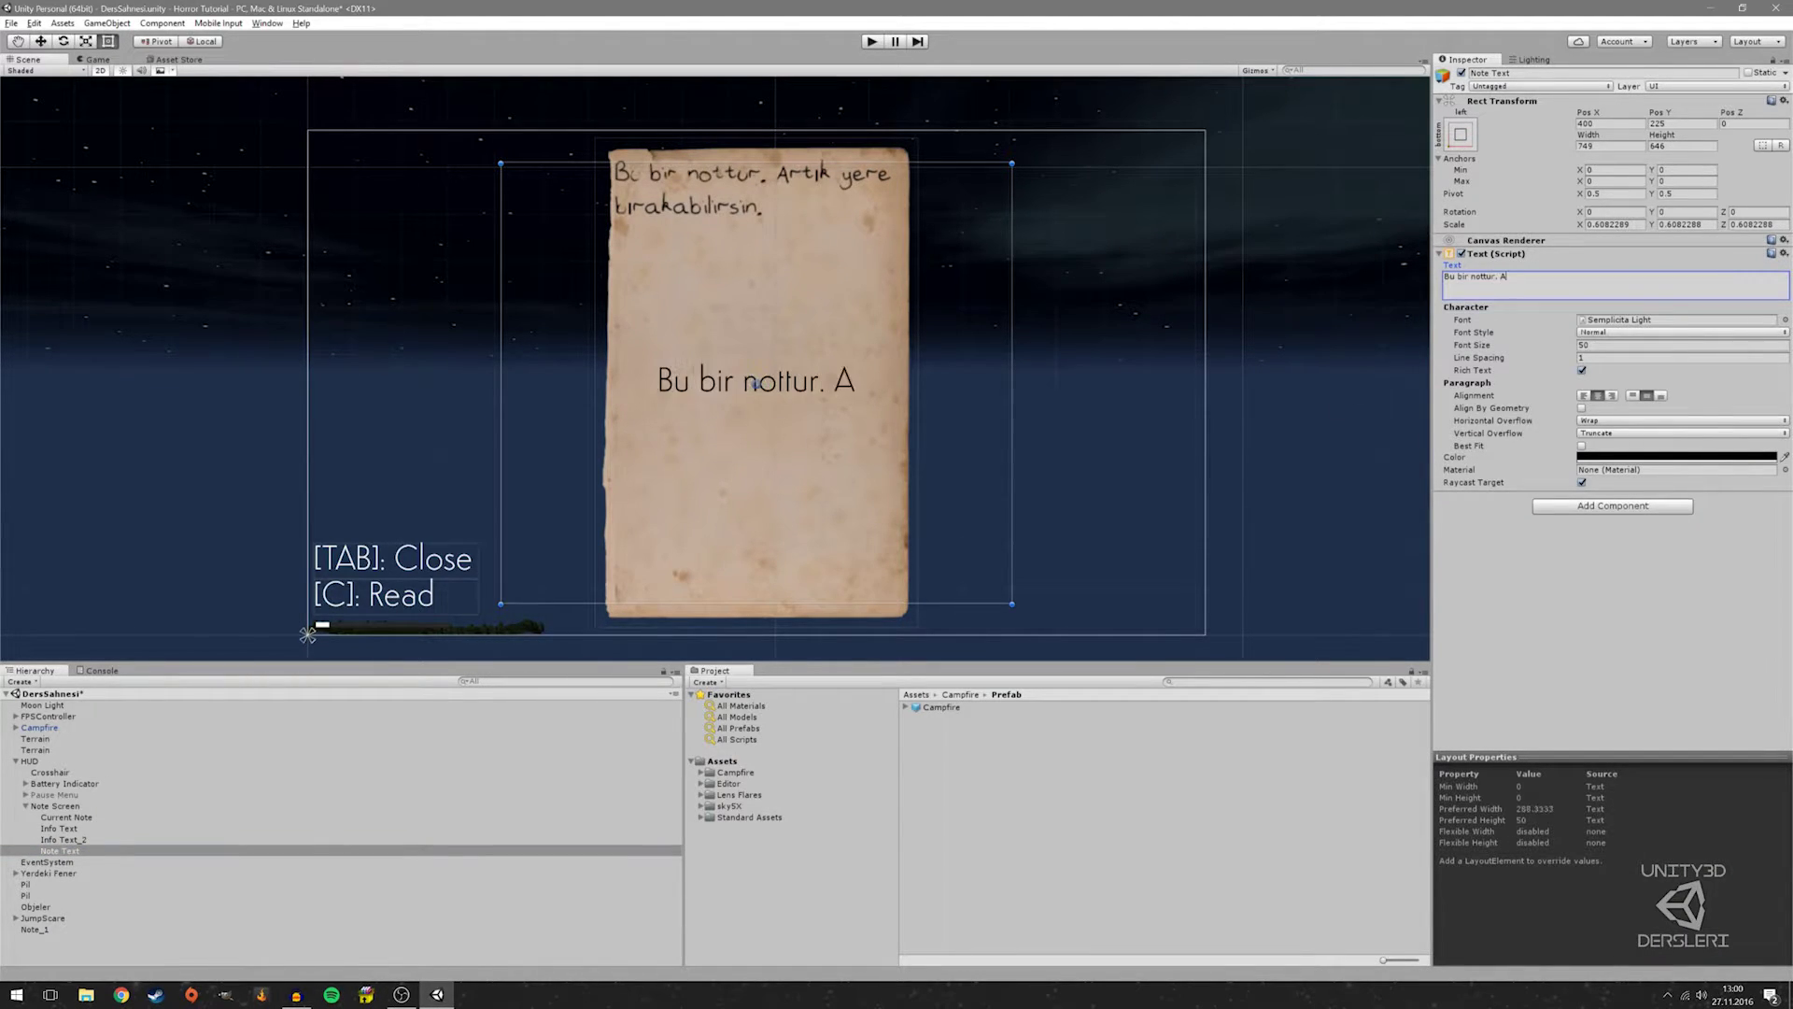
pyautogui.write('rtık yere bırak')
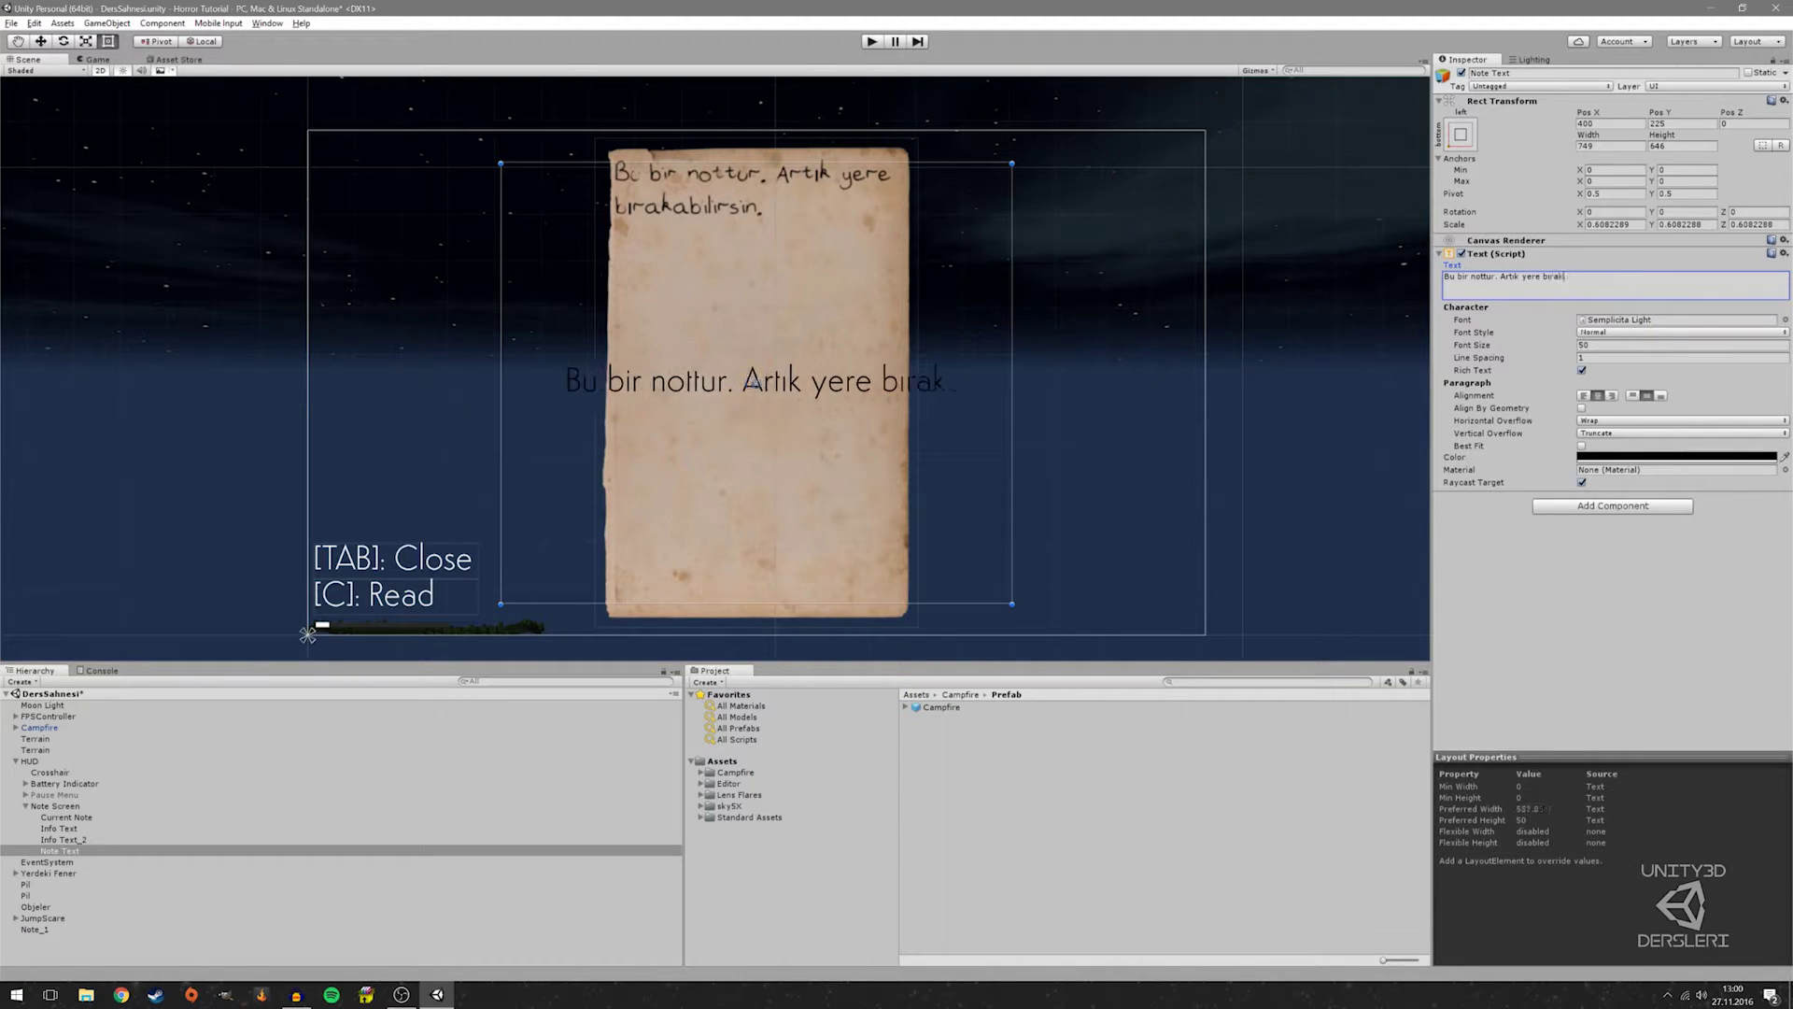
pyautogui.write('abilirsin.')
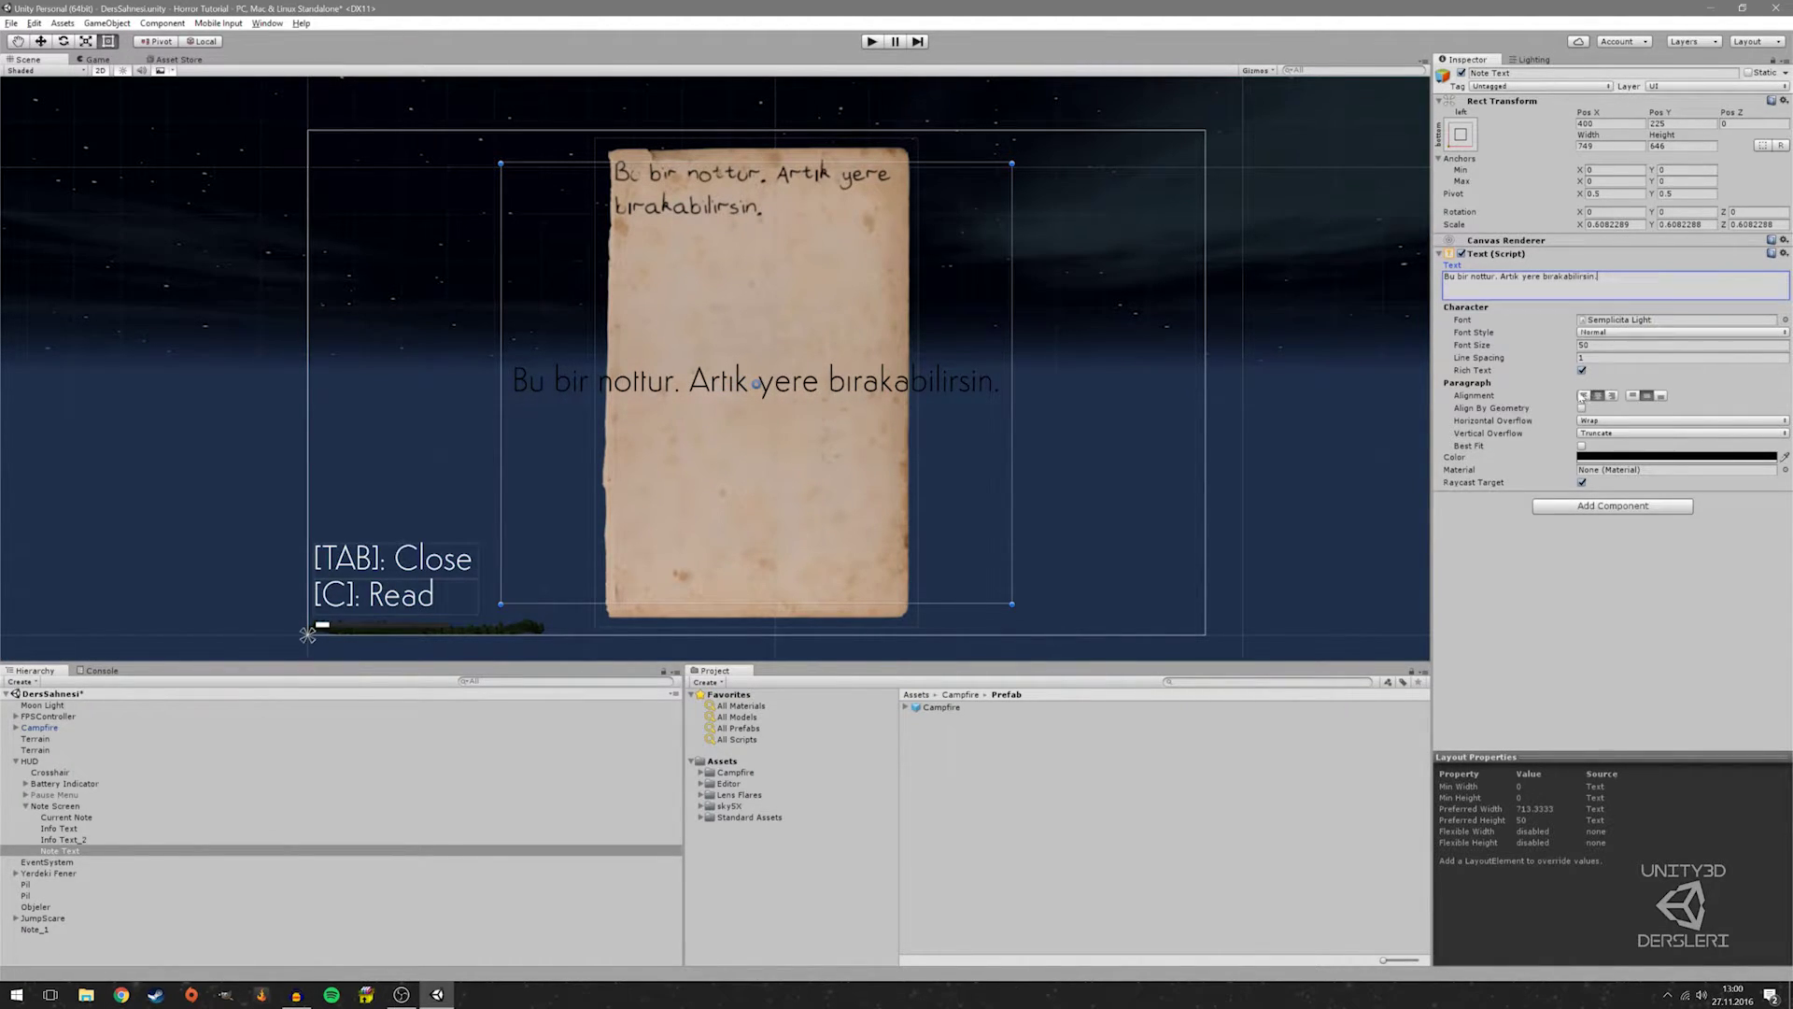
pyautogui.click(1583, 396)
# Centre the note text both horizontally and vertically in its box
pyautogui.click(1598, 396)
pyautogui.click(1632, 396)
pyautogui.click(1648, 396)
# Fit the Note Text box to the parchment, about 450 × 646, so it wraps after "yere"
pyautogui.moveTo(1009, 434); pyautogui.dragTo(788, 443)
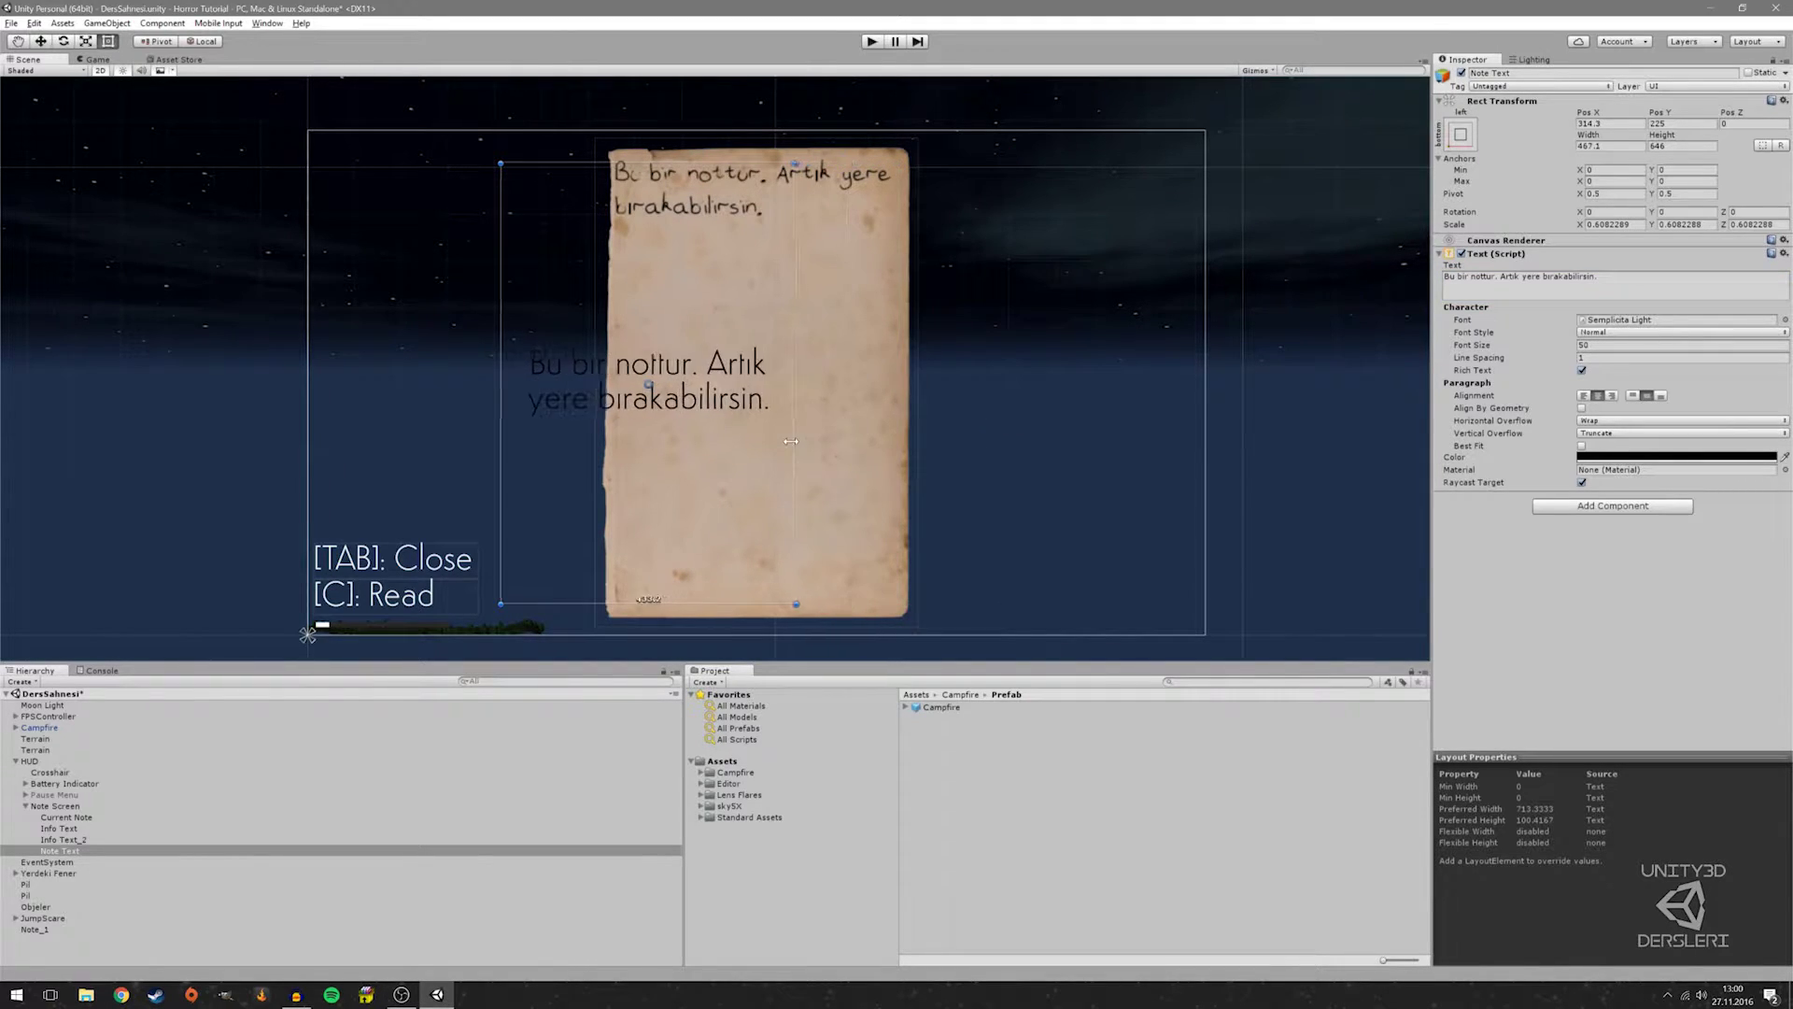
pyautogui.moveTo(689, 411); pyautogui.dragTo(795, 407)
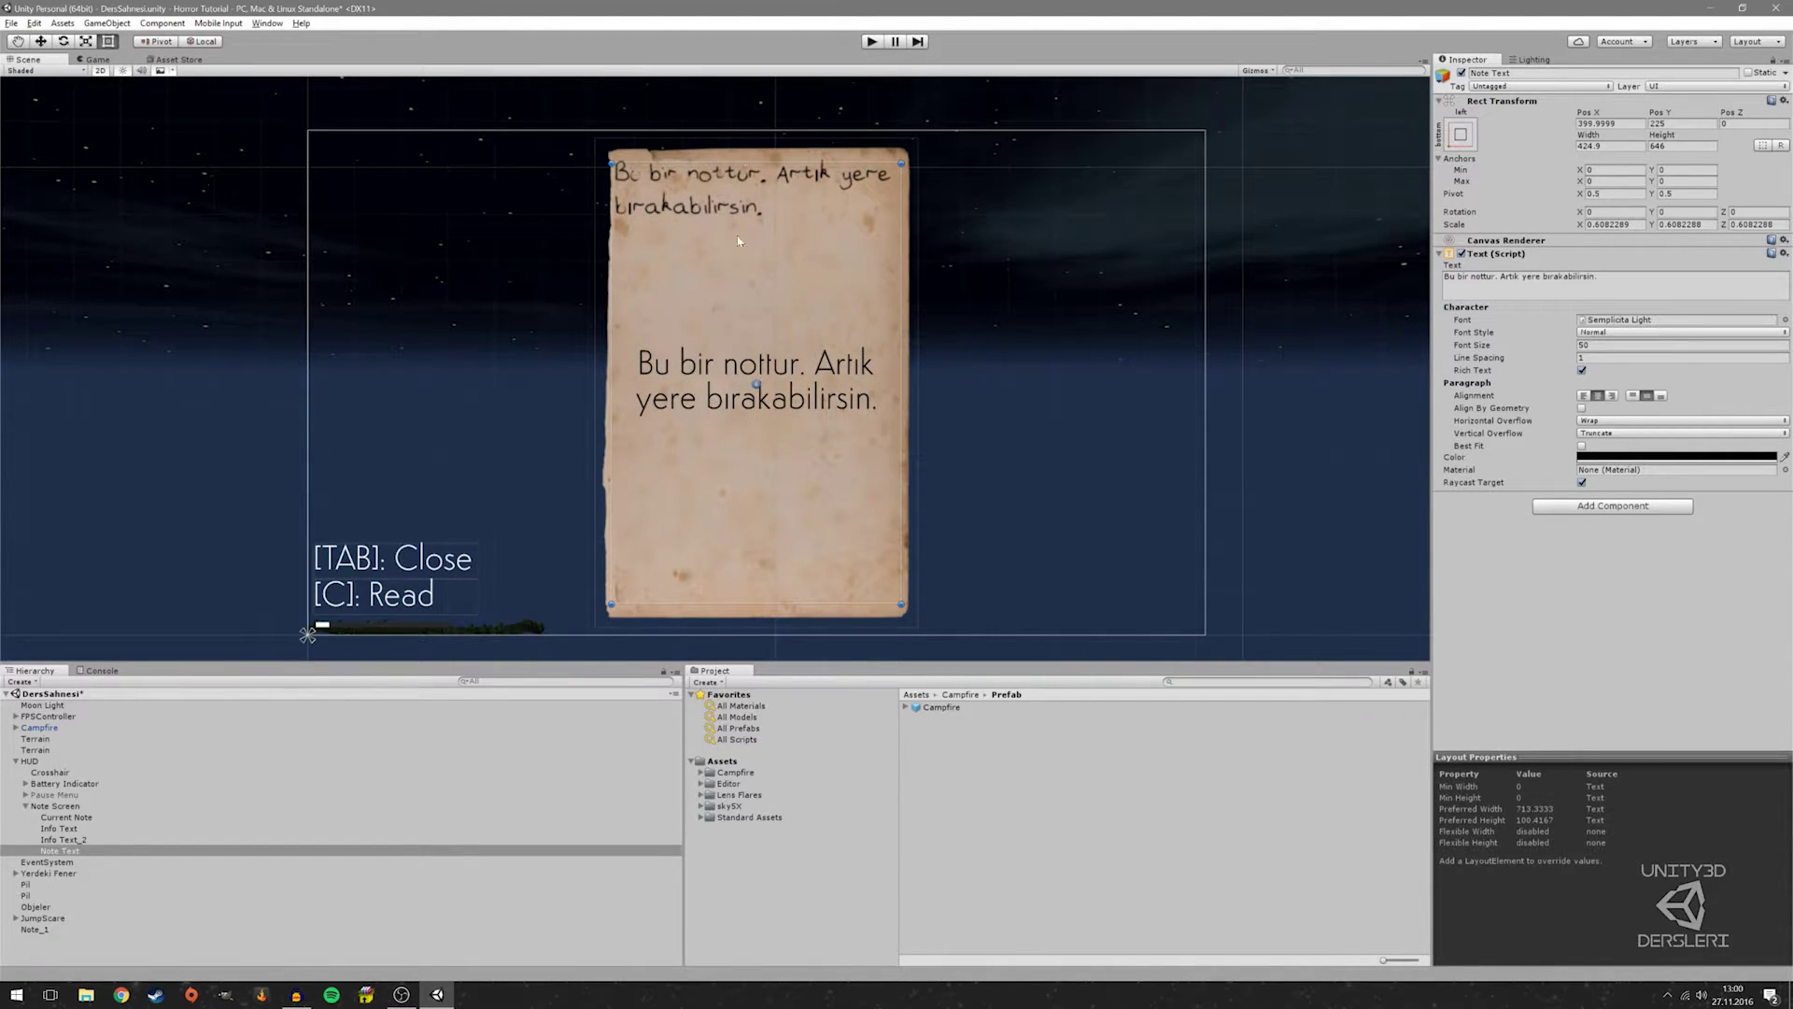
pyautogui.moveTo(643, 163); pyautogui.dragTo(643, 153)
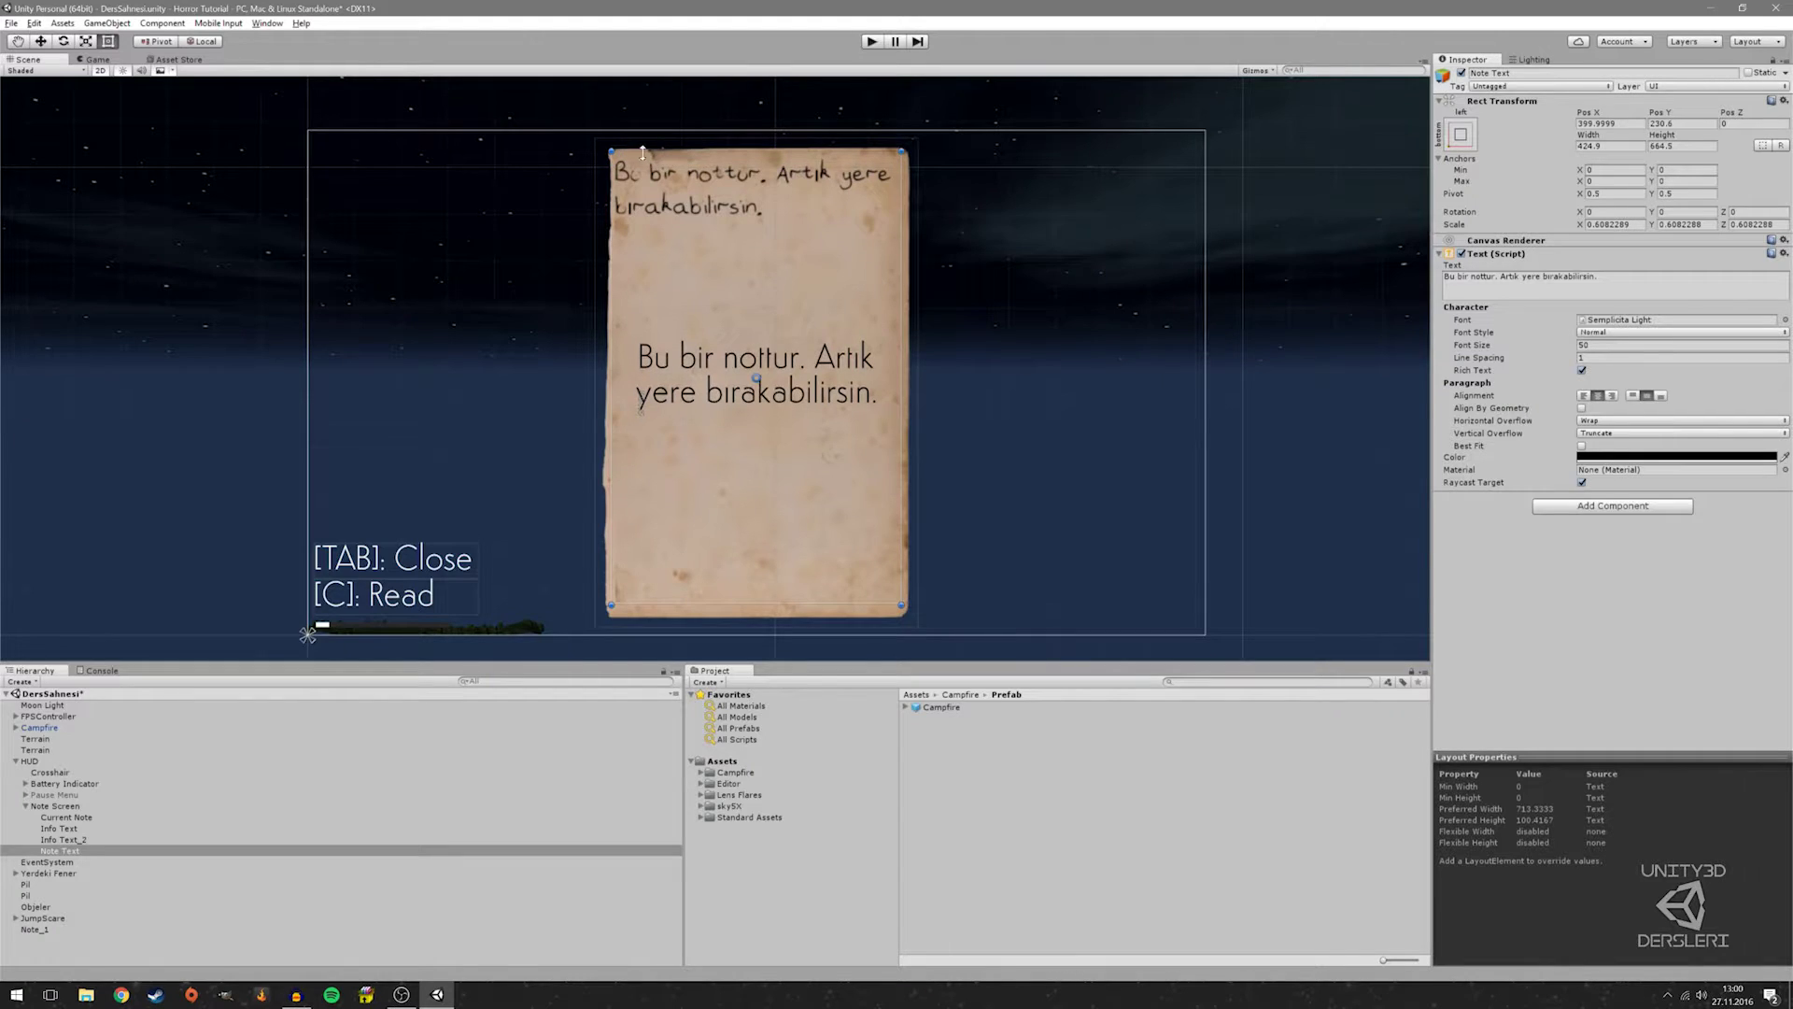
pyautogui.moveTo(902, 173); pyautogui.dragTo(910, 172)
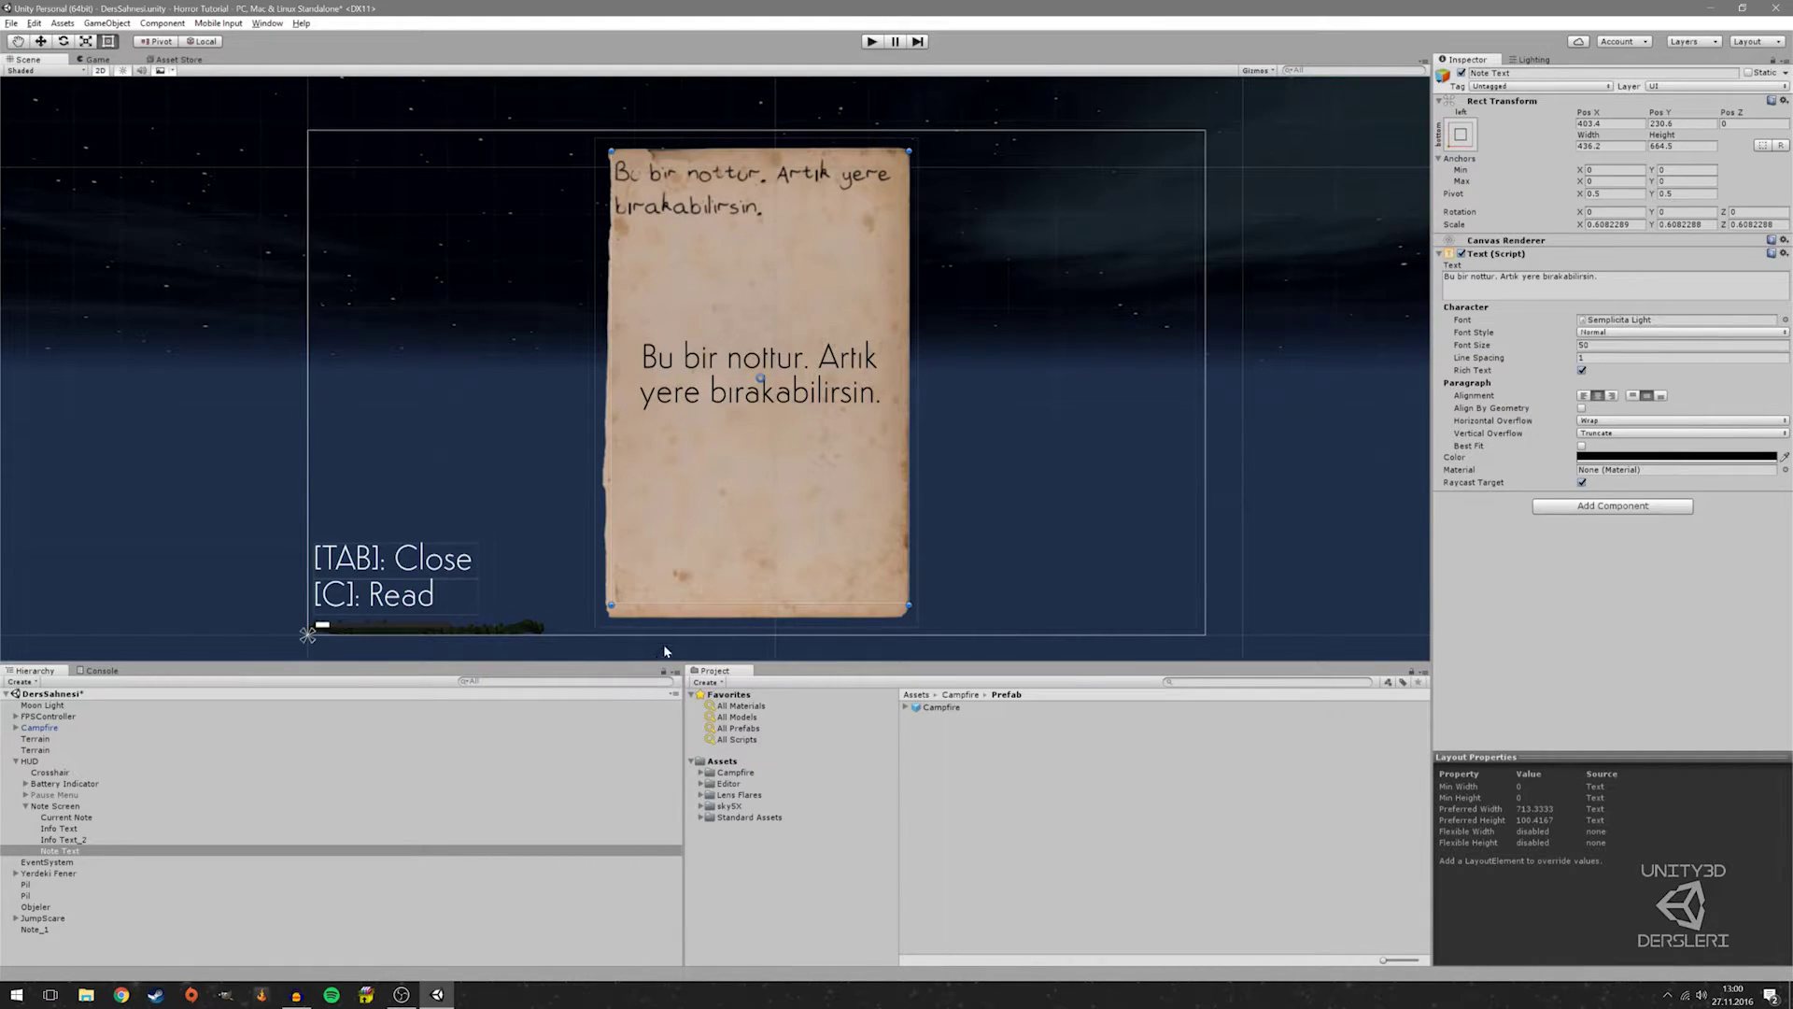
pyautogui.moveTo(631, 604); pyautogui.dragTo(632, 619)
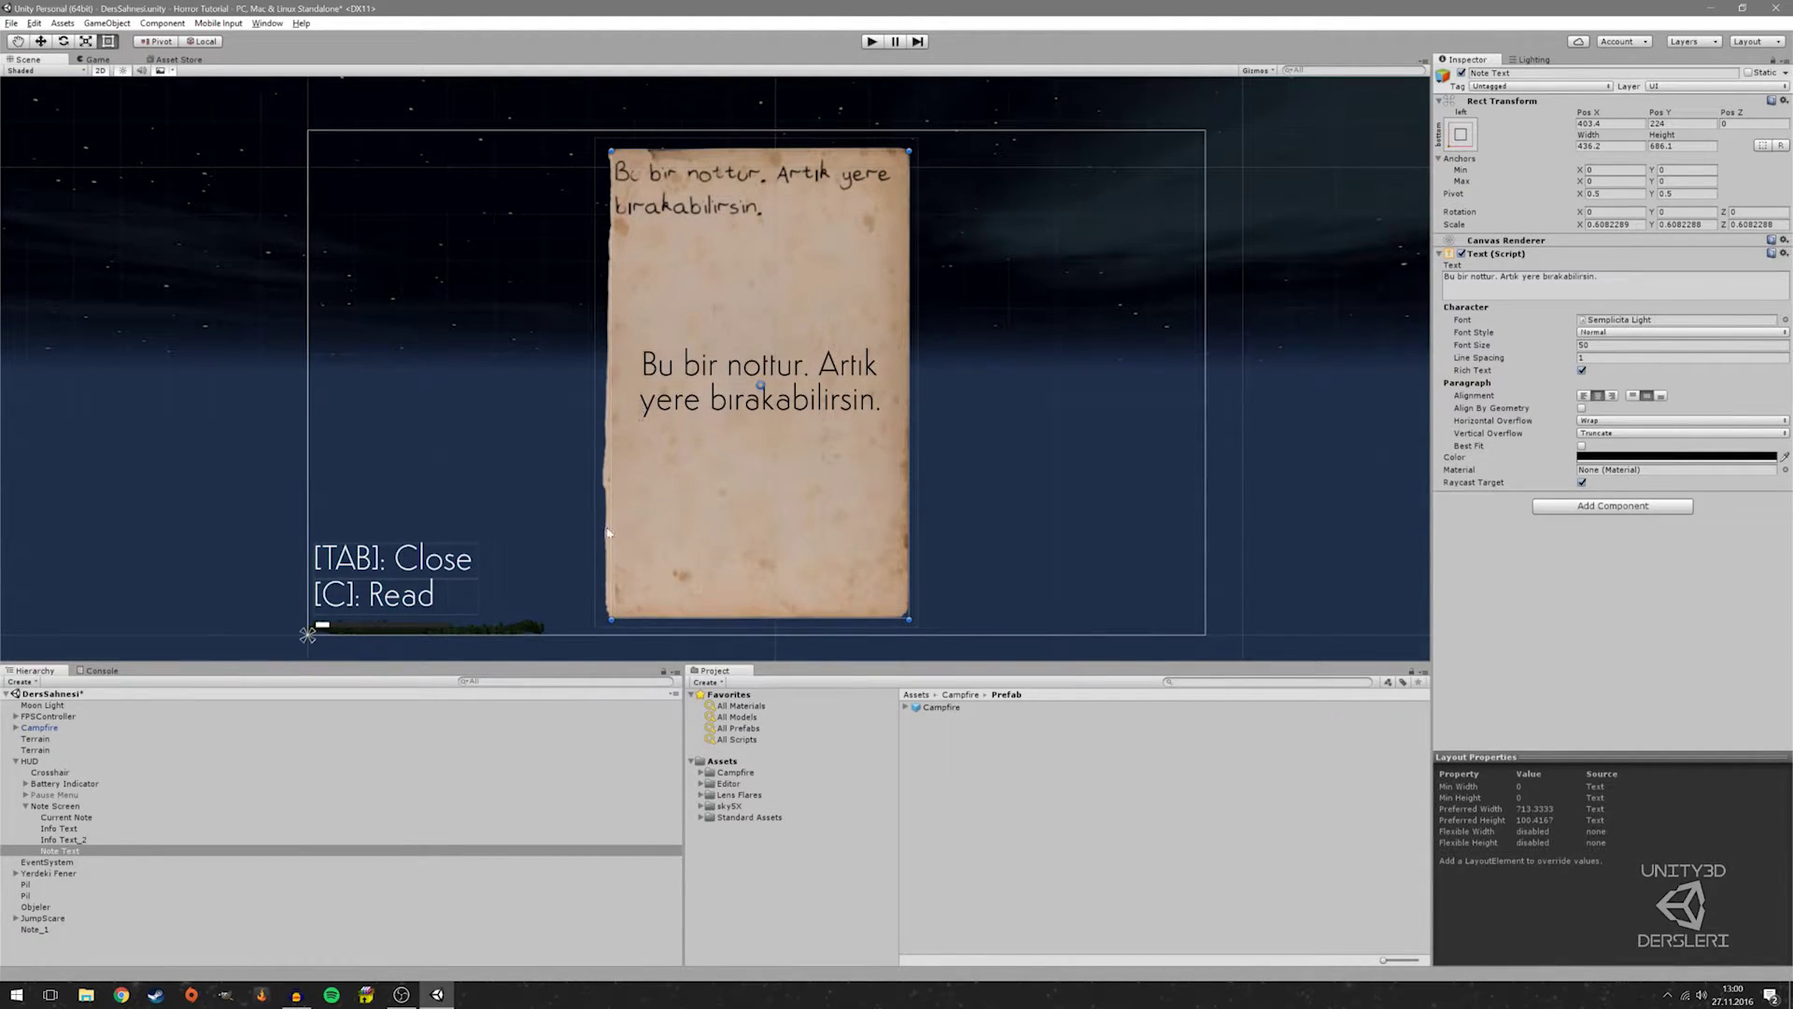
pyautogui.moveTo(607, 527); pyautogui.dragTo(601, 527)
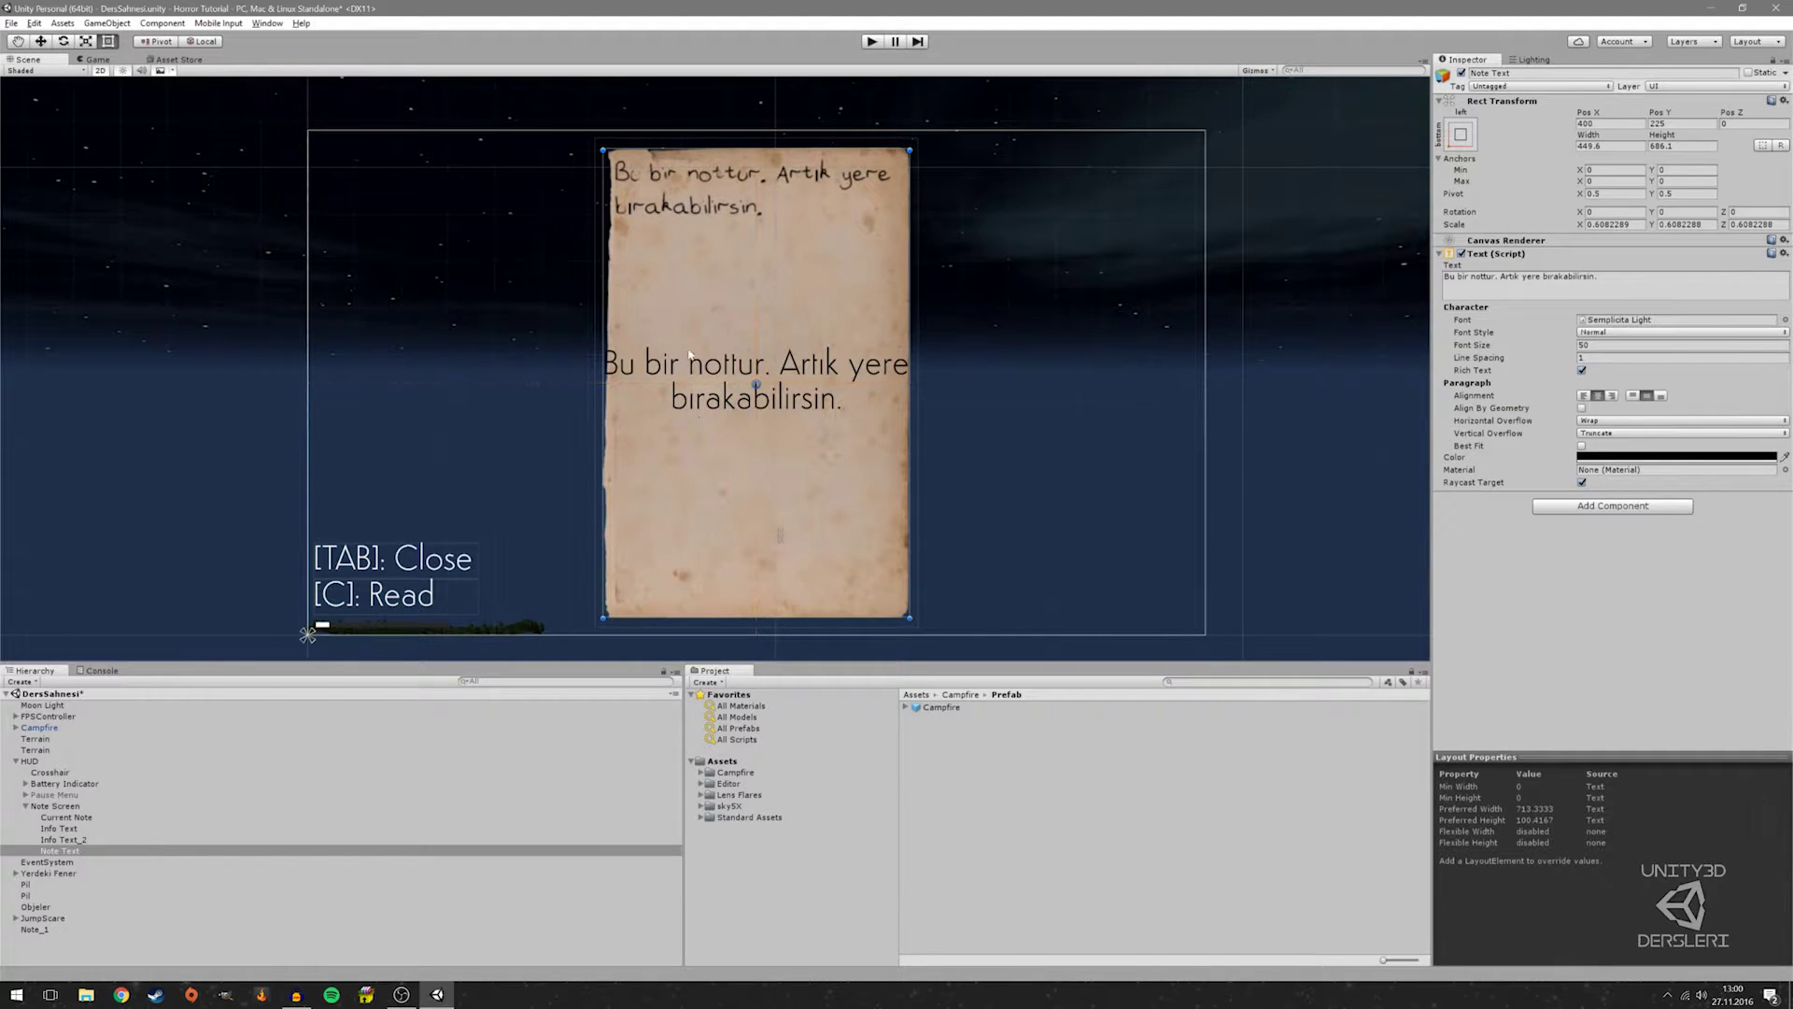
pyautogui.scroll(2, 700, 430)
# Change the note text colour to white
pyautogui.scroll(2, 716, 486)
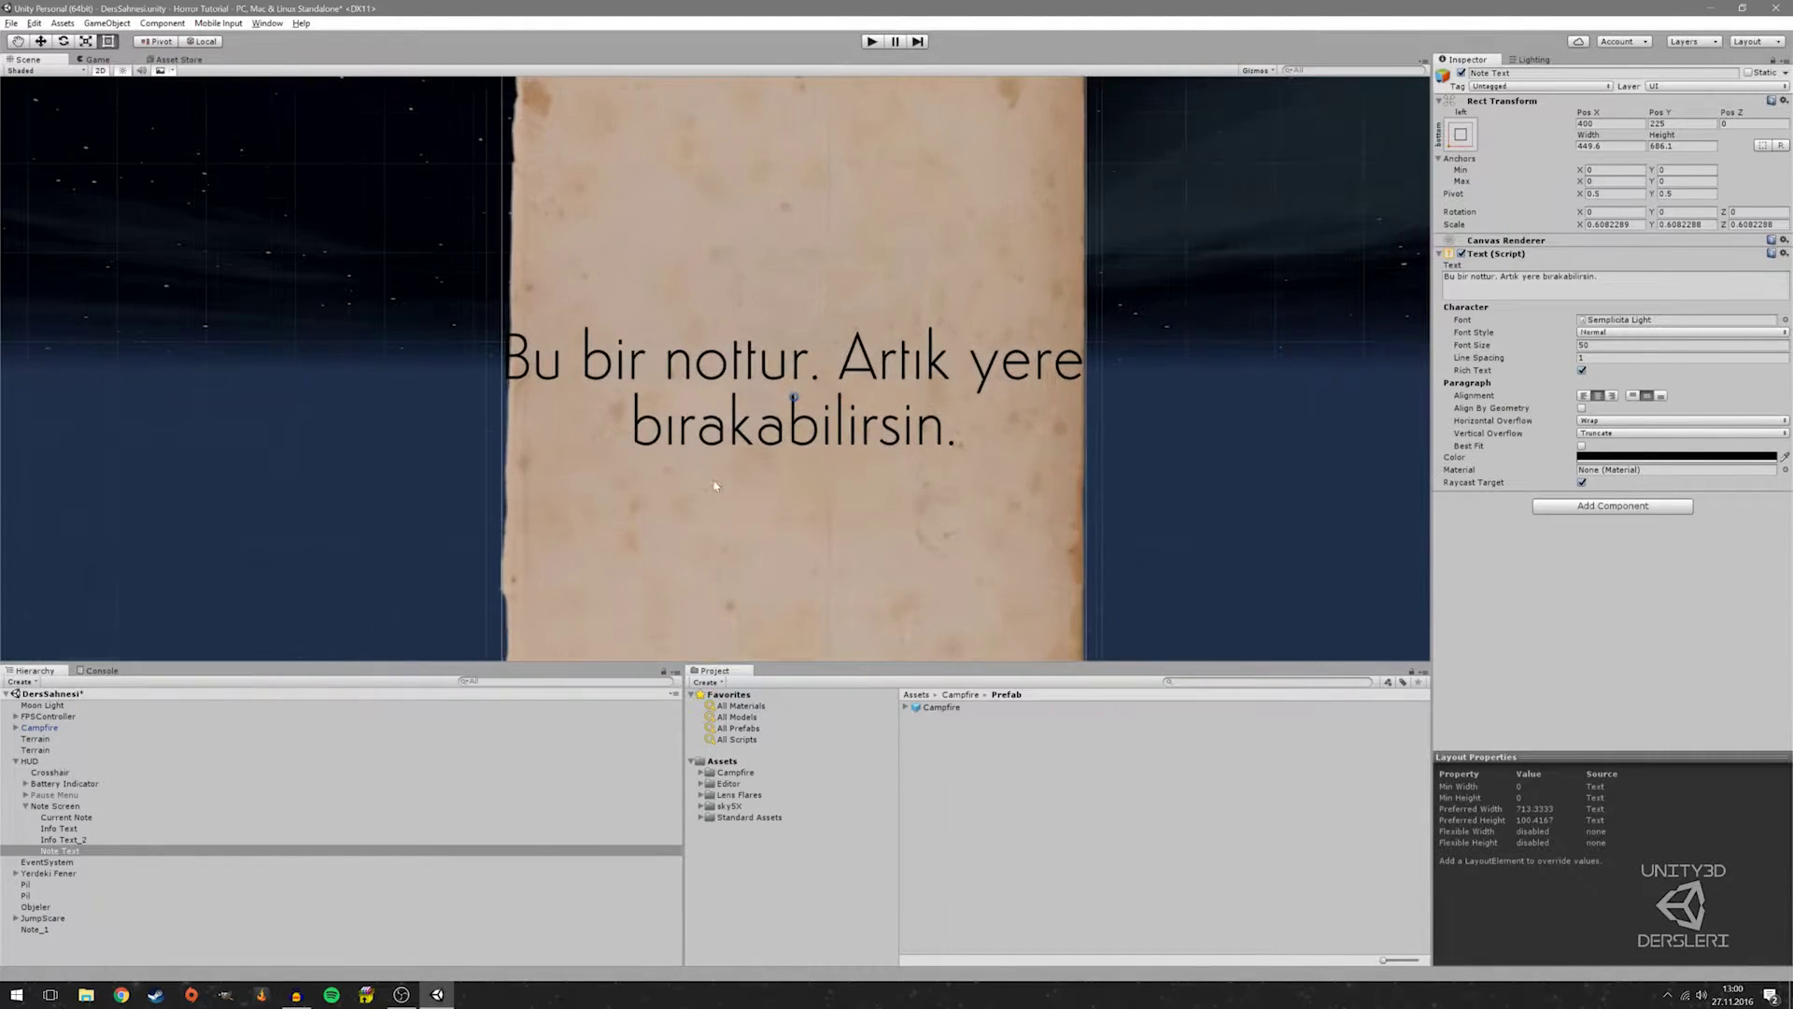
pyautogui.click(1602, 456)
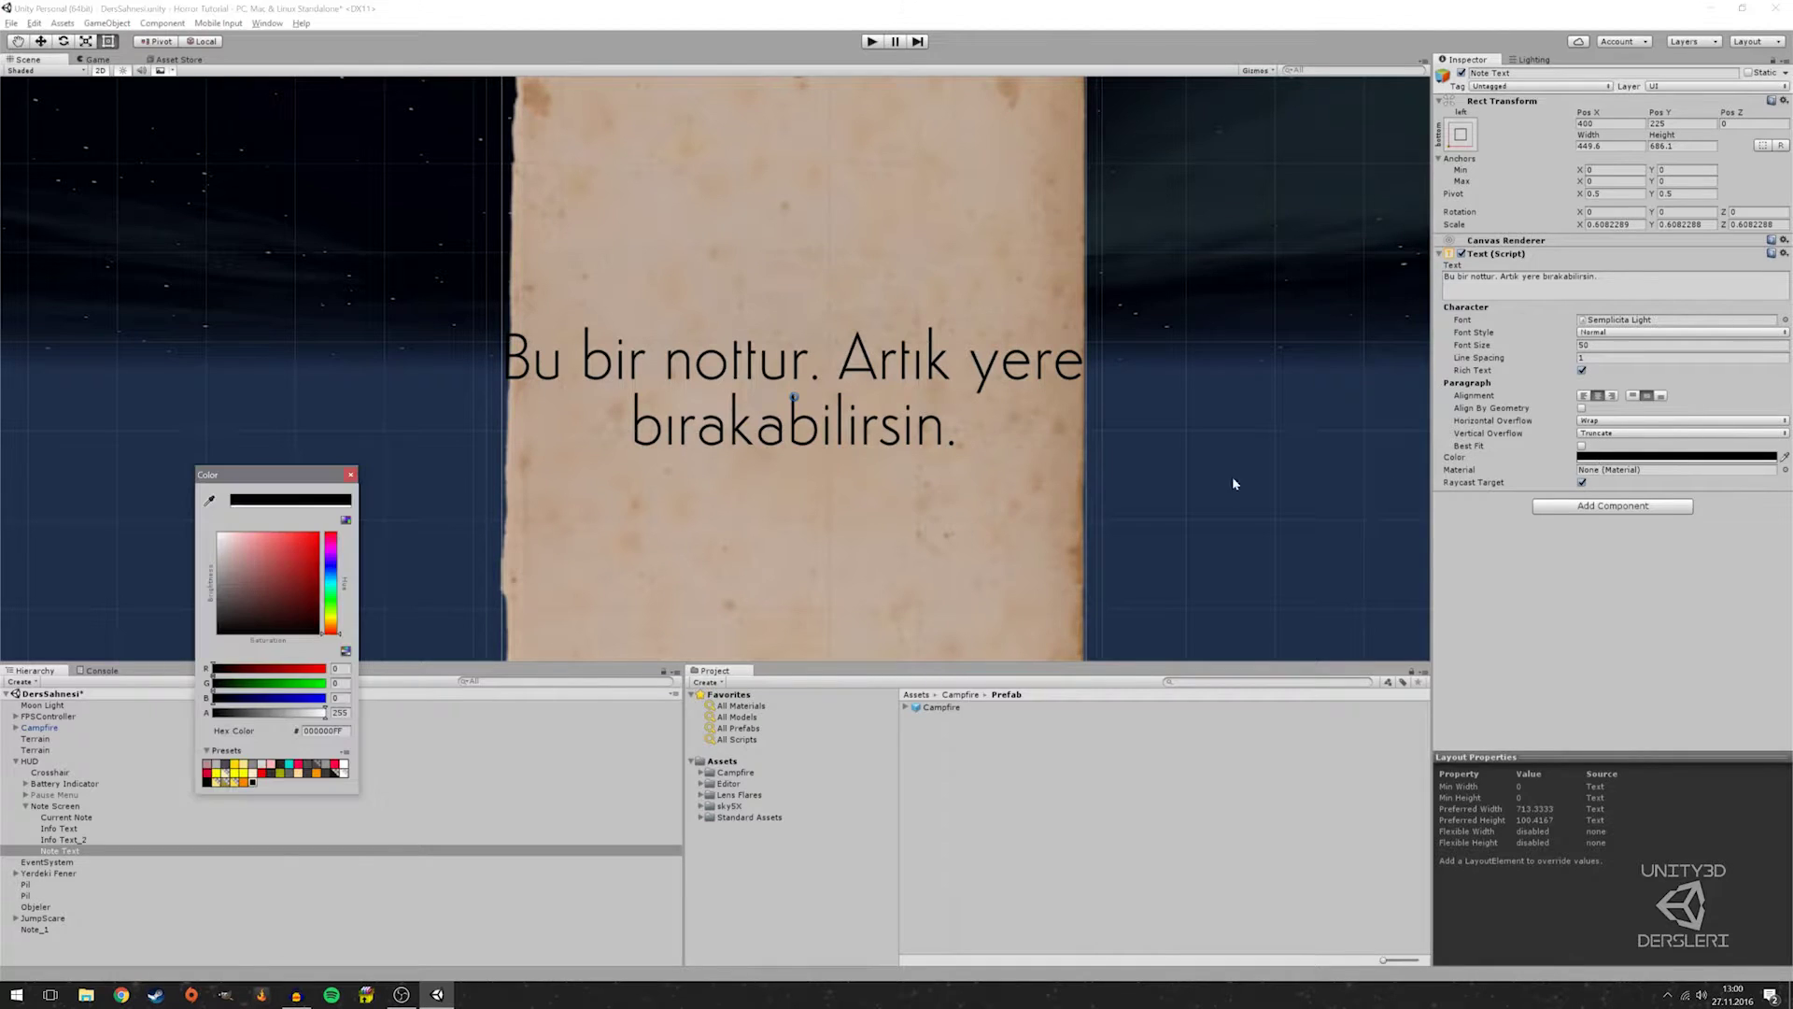
pyautogui.moveTo(224, 538); pyautogui.dragTo(165, 500)
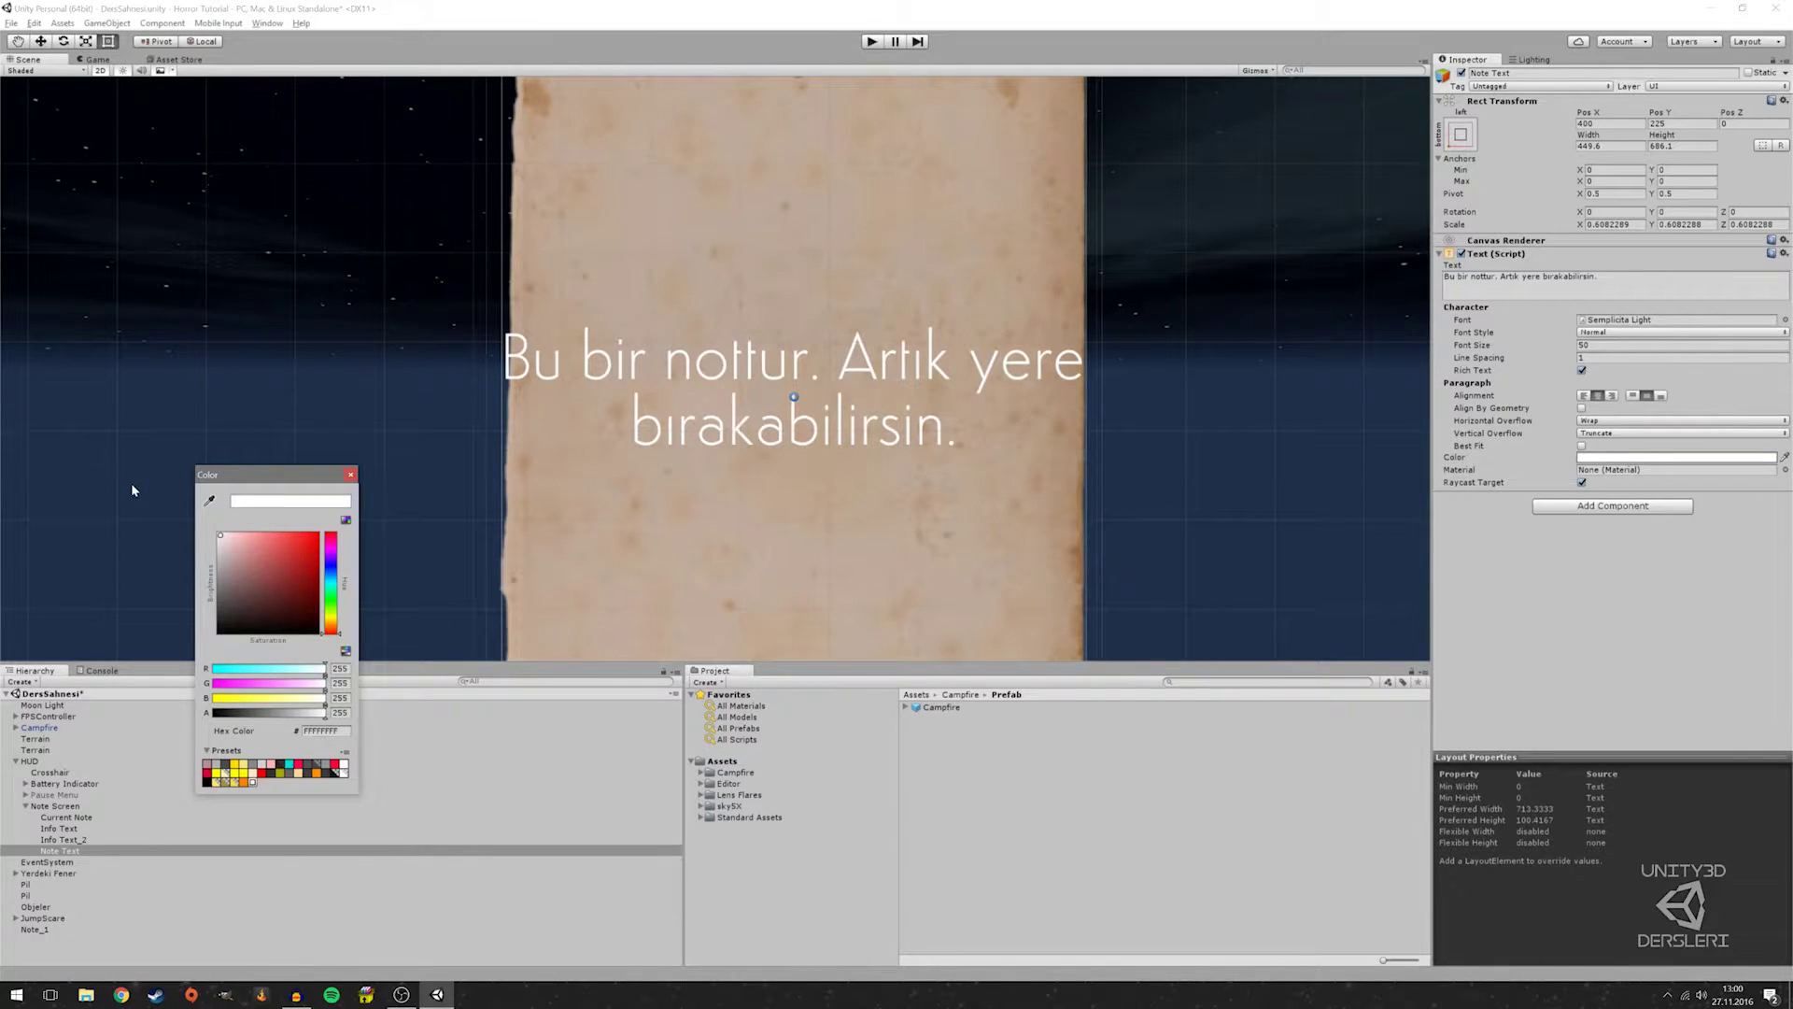
pyautogui.click(347, 476)
# Add an Outline component to the note text and adjust its effect distance and colour
pyautogui.click(1613, 505)
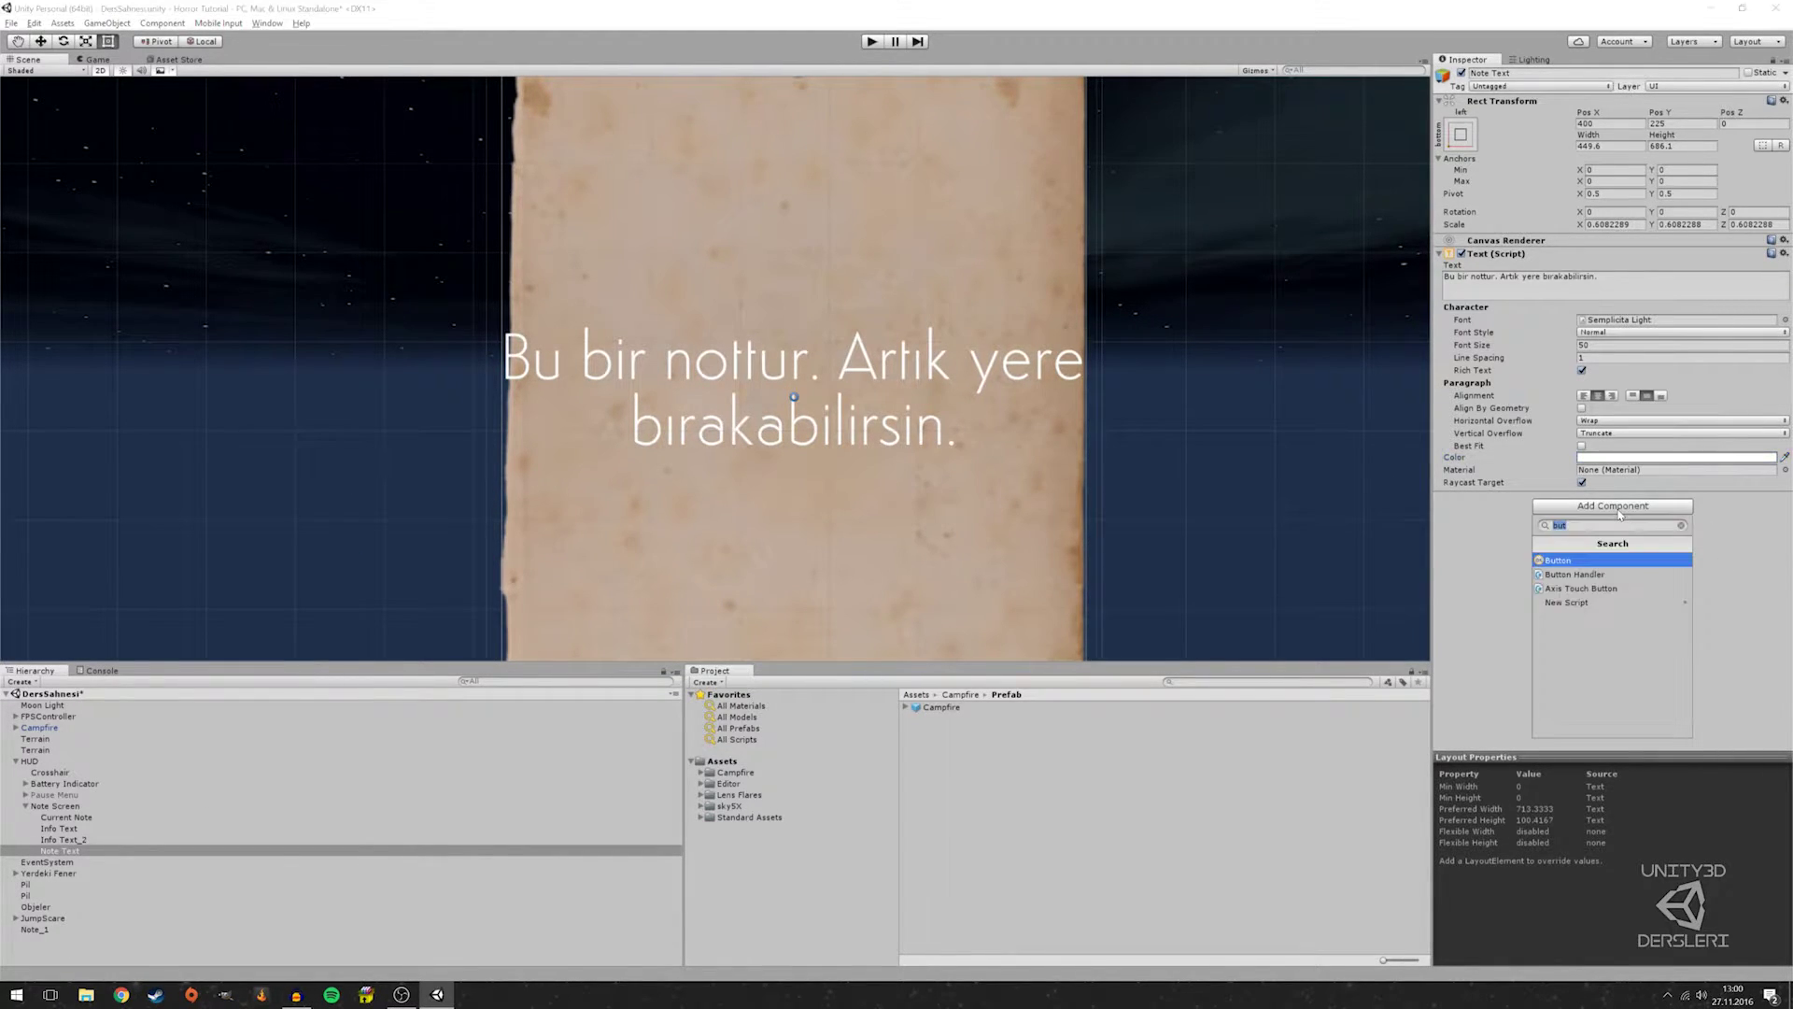
pyautogui.click(1619, 556)
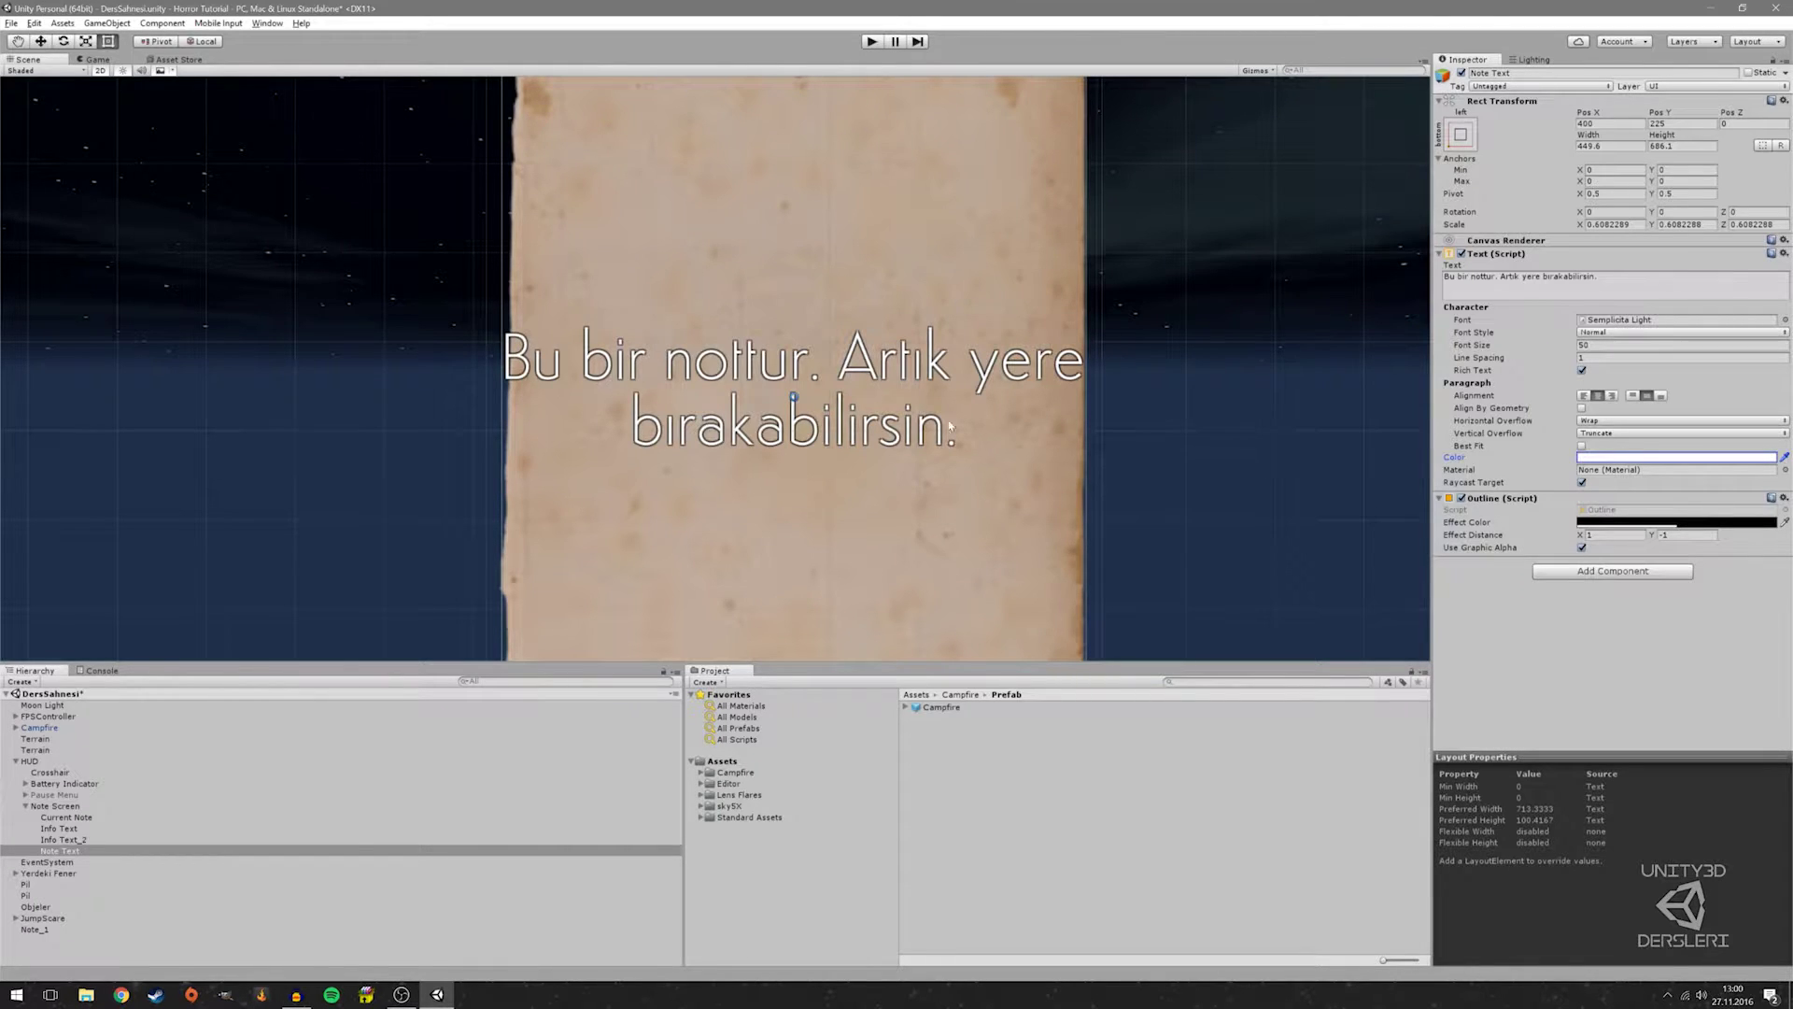
pyautogui.click(1669, 536)
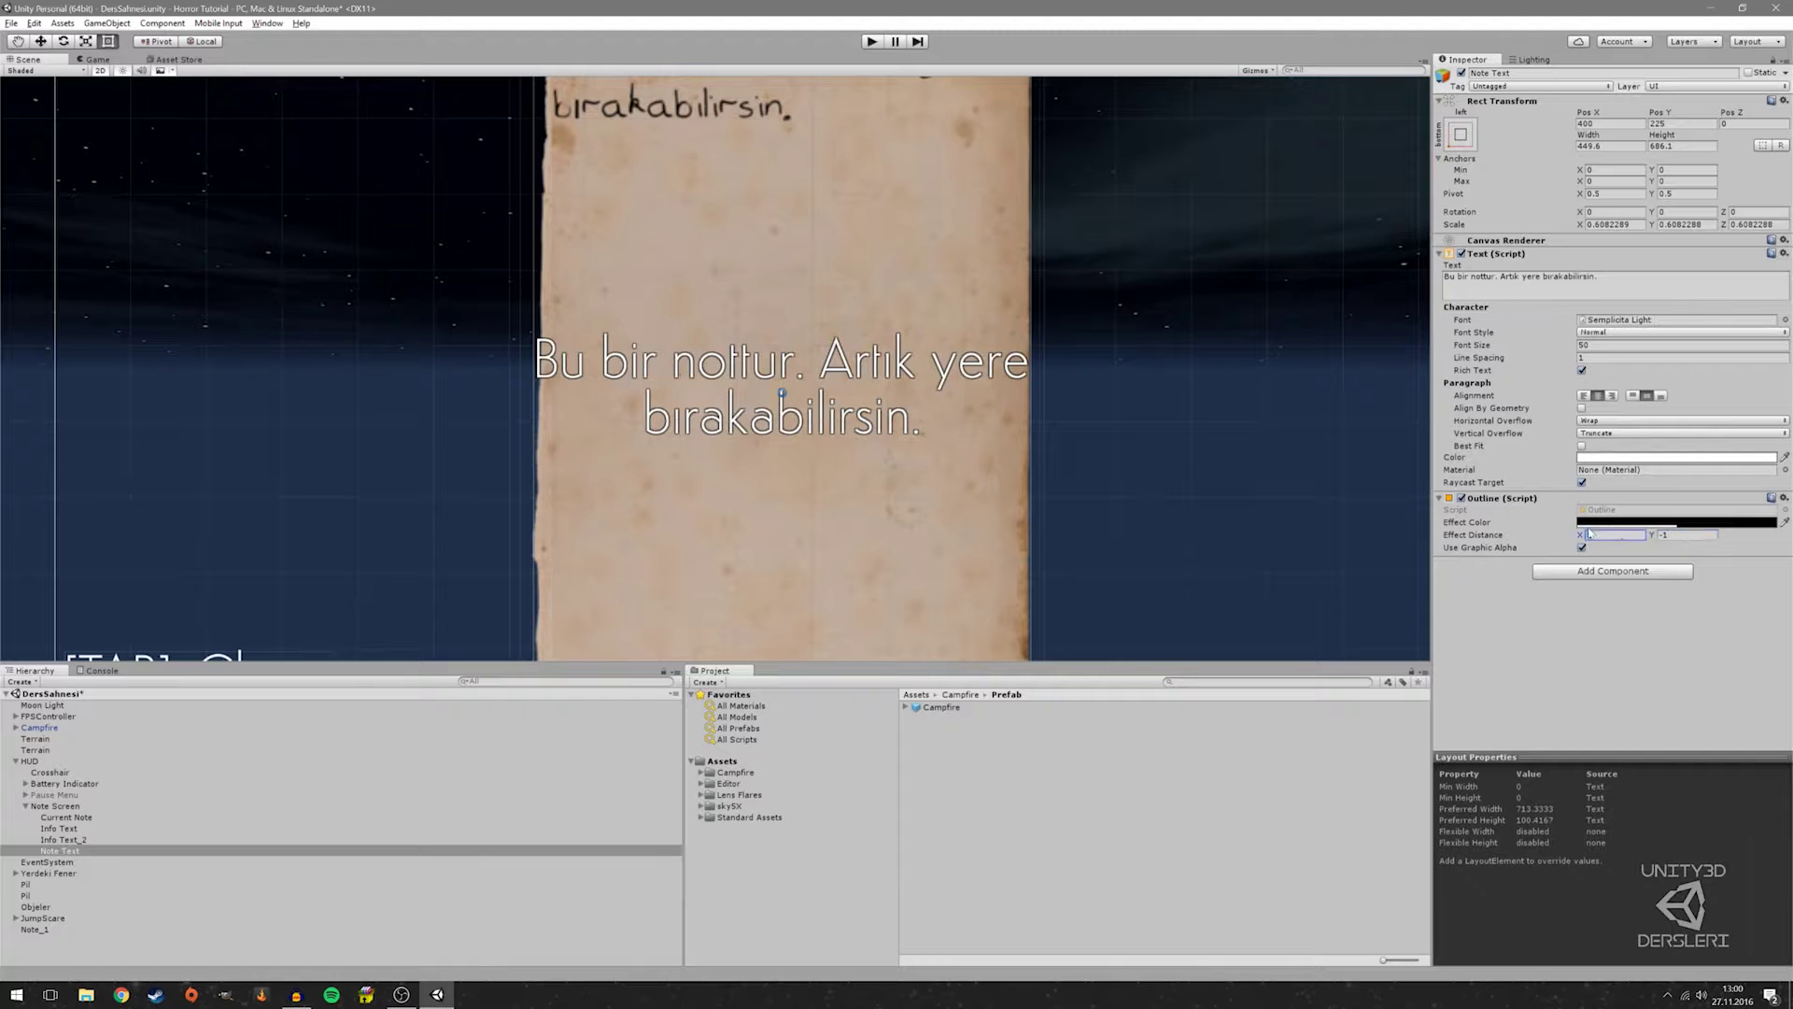
pyautogui.click(1676, 522)
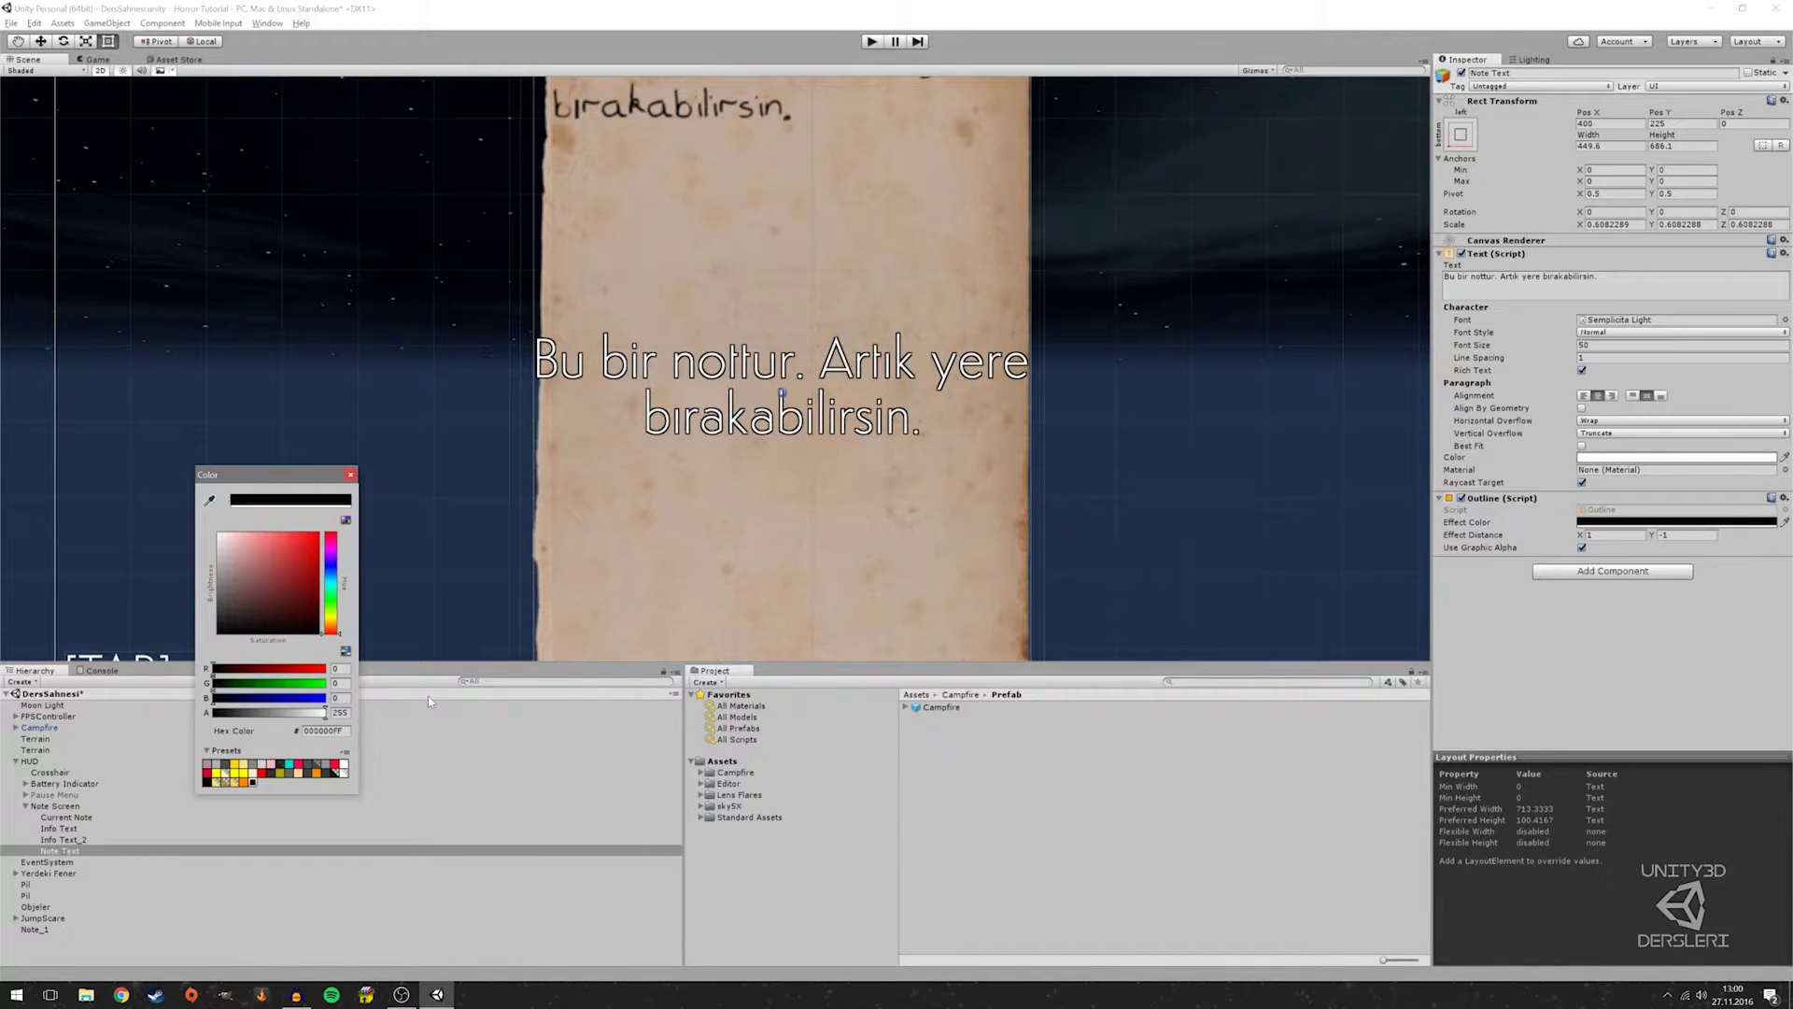
pyautogui.click(417, 470)
# Disable the Outline effect on the Note Text object
pyautogui.scroll(-3, 405, 463)
pyautogui.scroll(-2, 429, 461)
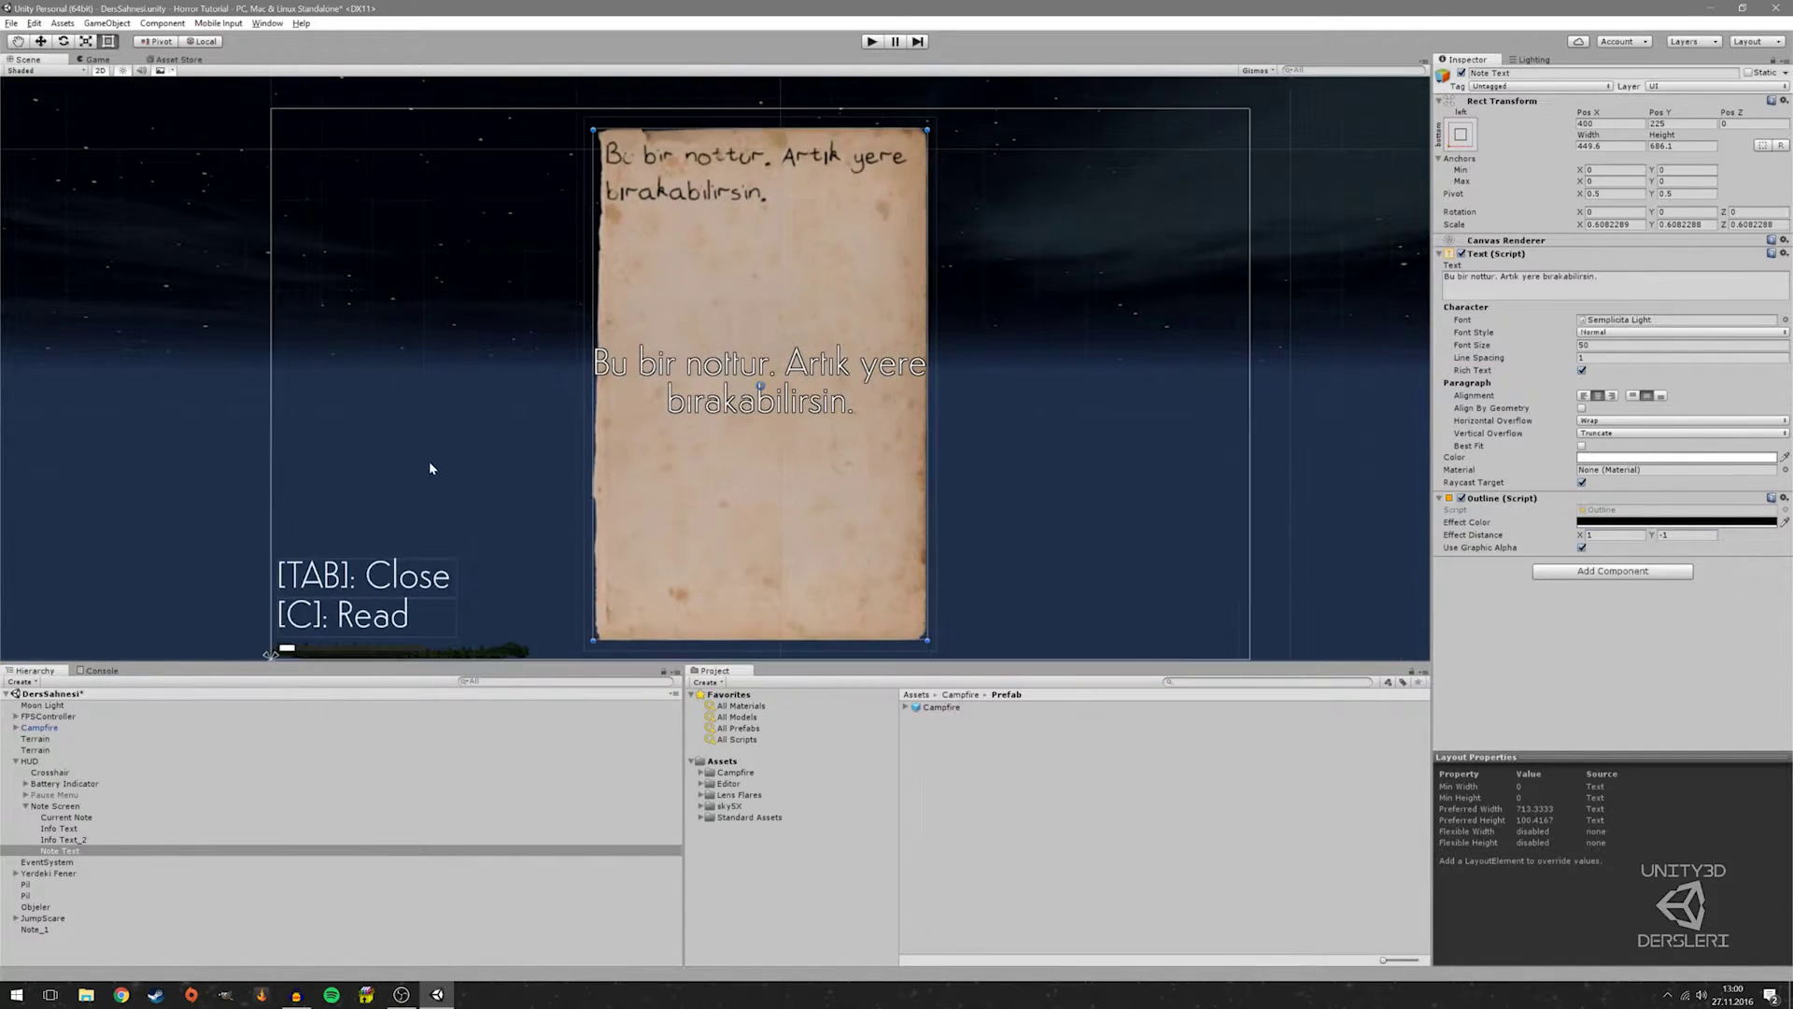
pyautogui.scroll(2, 568, 452)
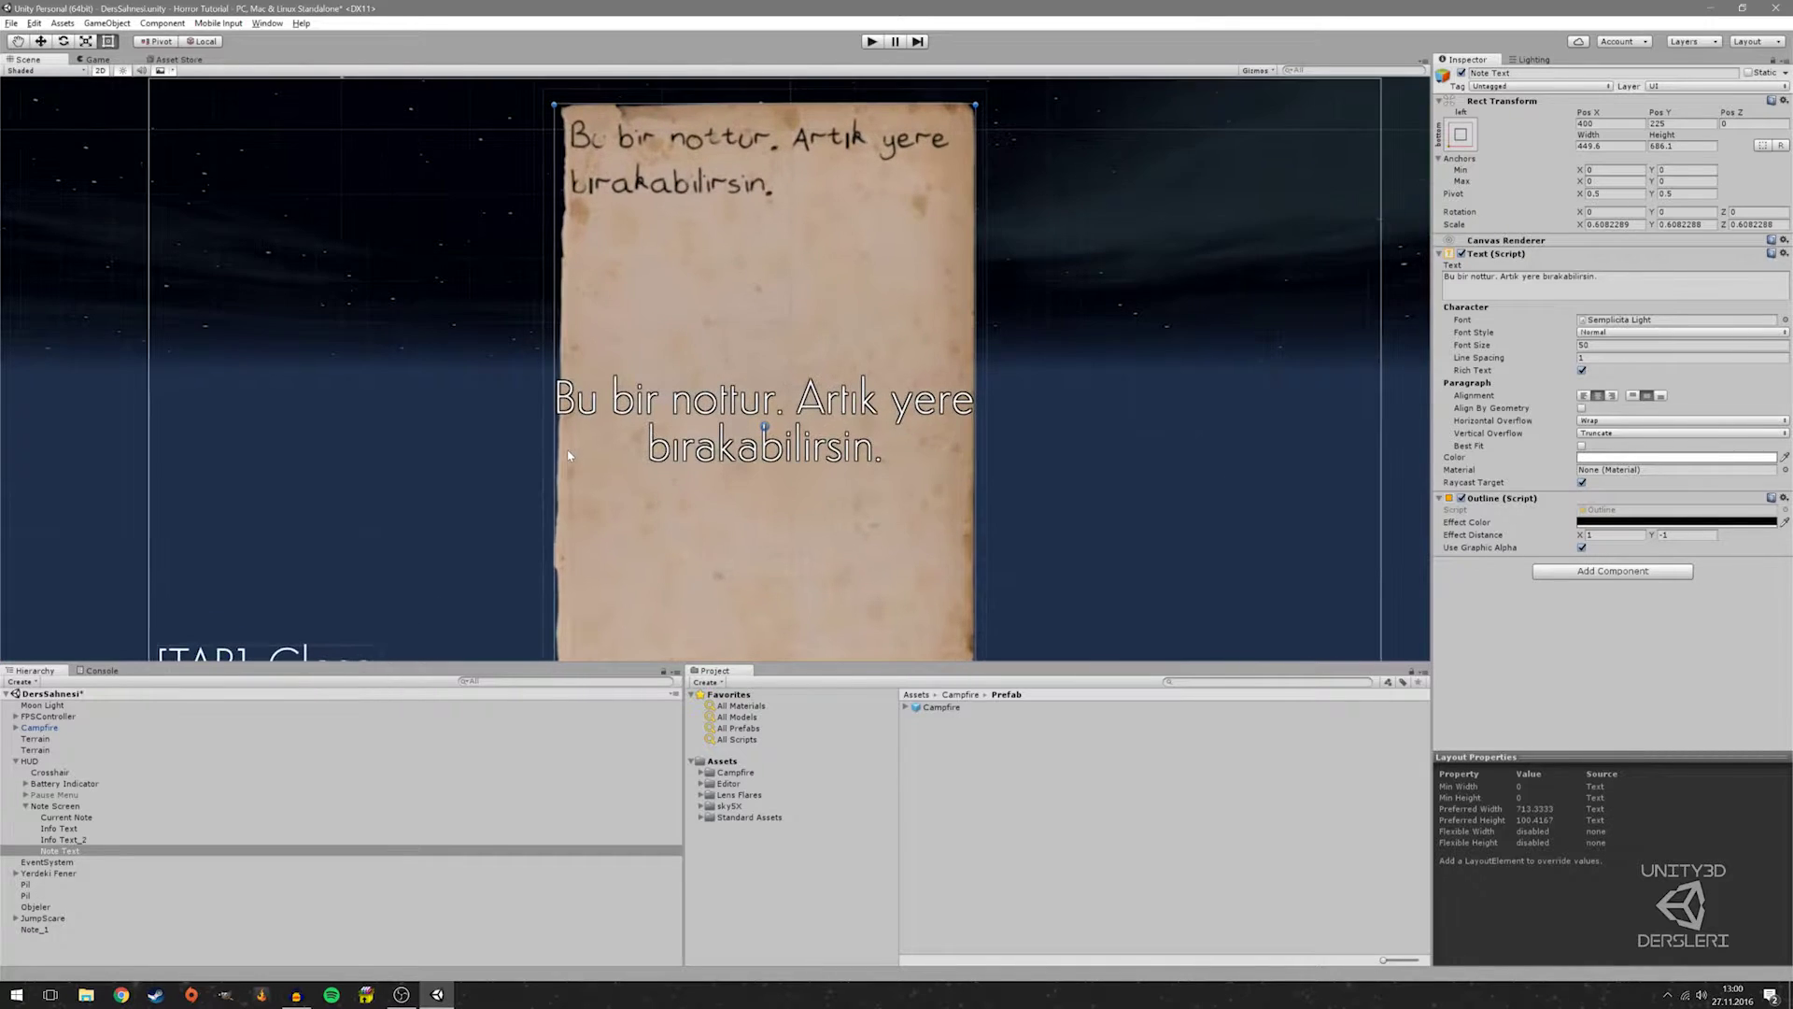
pyautogui.click(194, 850)
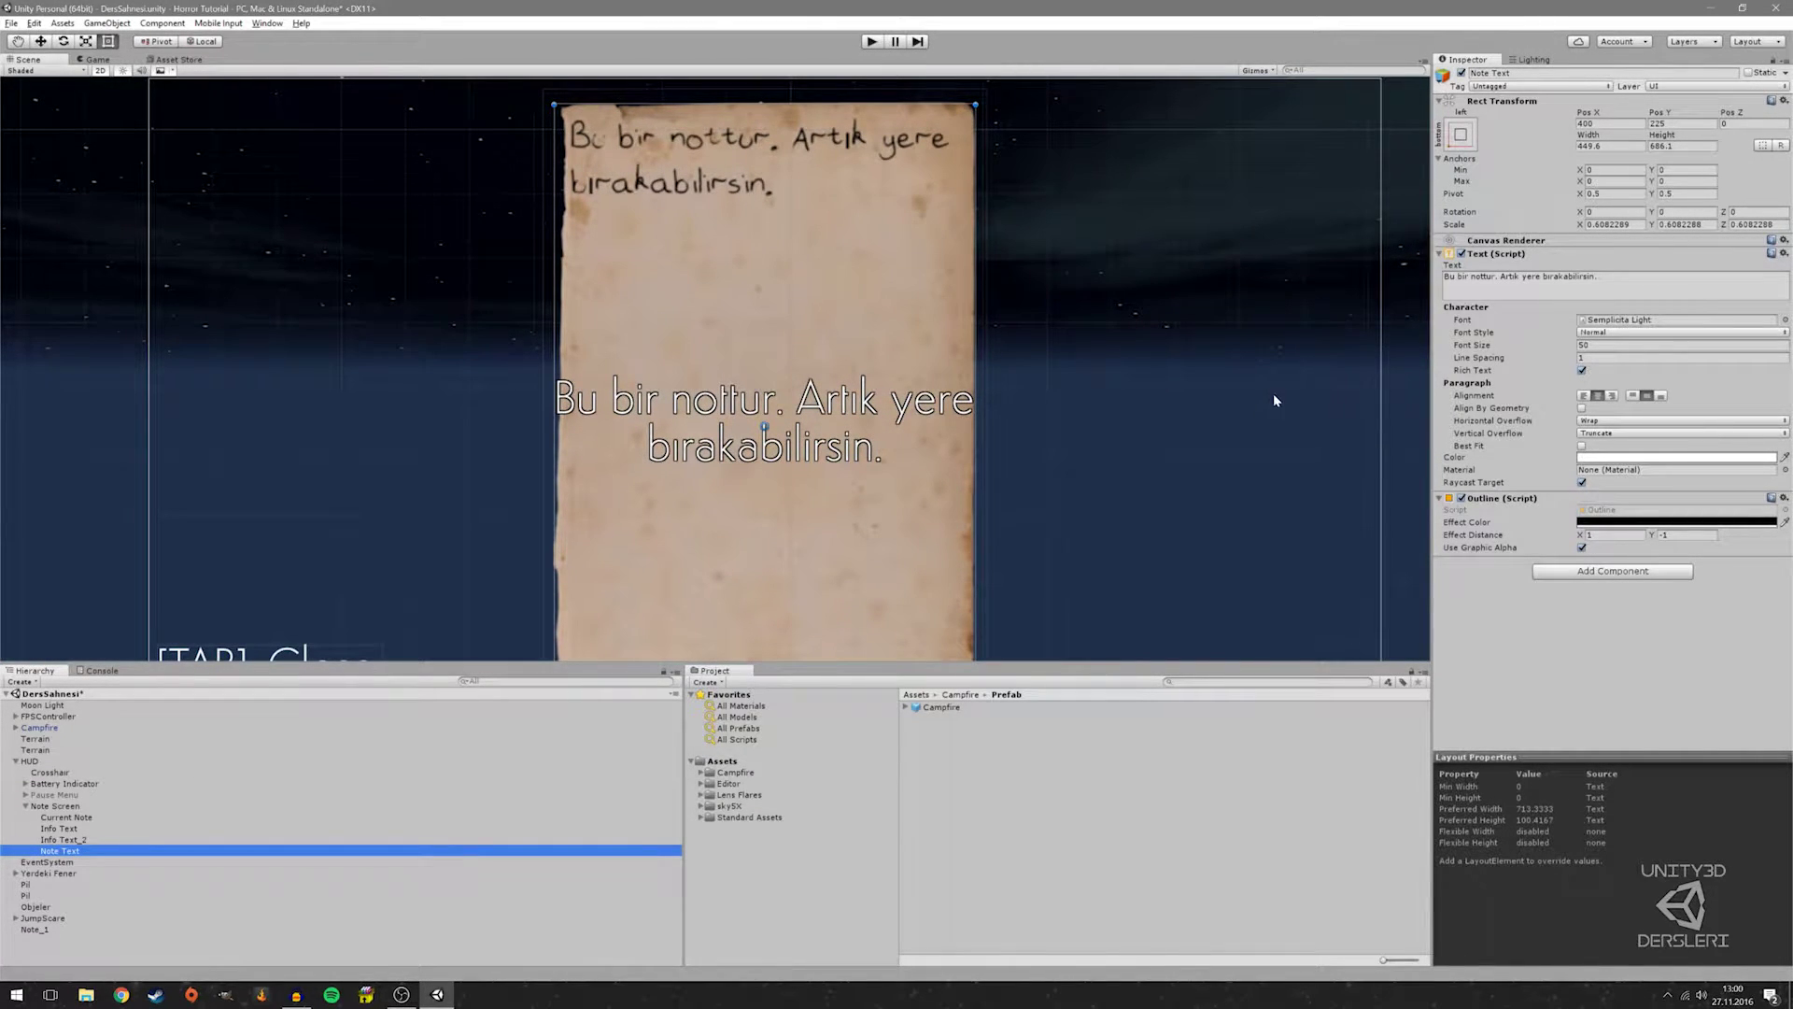
pyautogui.scroll(-2, 1274, 400)
pyautogui.rightClick(1464, 503)
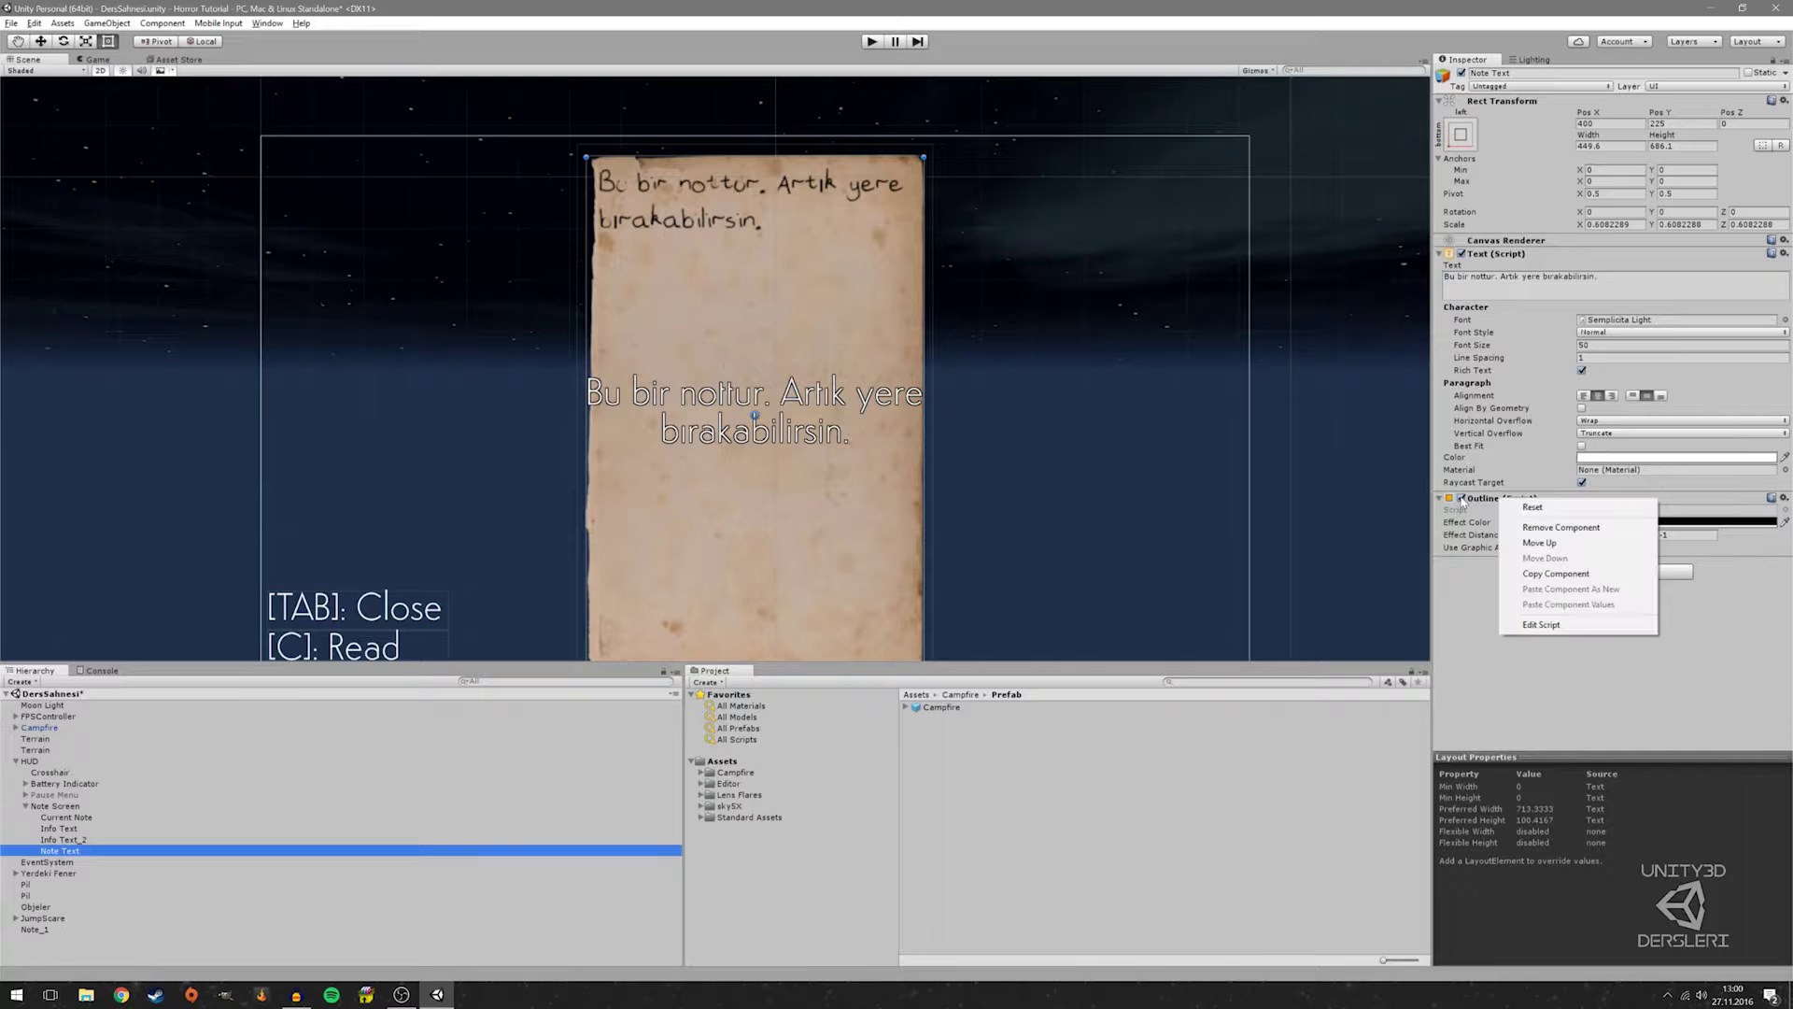
pyautogui.click(1462, 499)
# Set the note text colour back to black and preview it in the Game view
pyautogui.click(1604, 458)
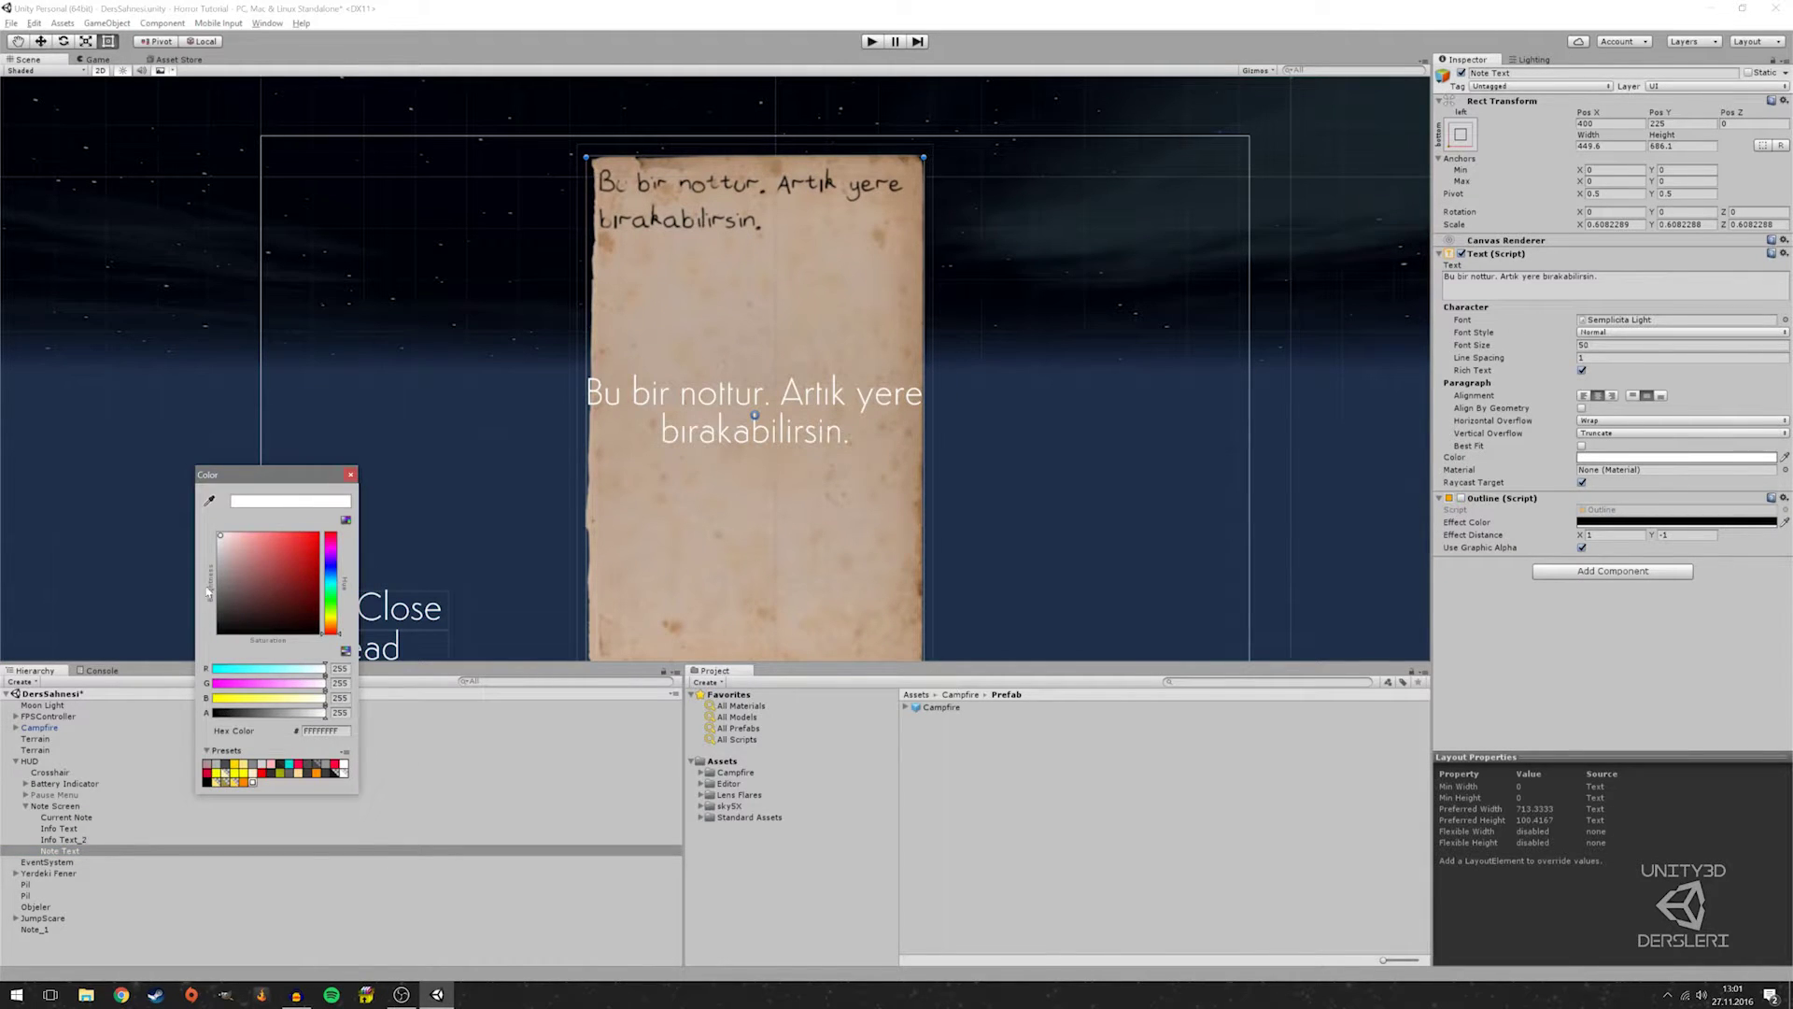
pyautogui.moveTo(271, 579); pyautogui.dragTo(317, 633)
pyautogui.click(351, 475)
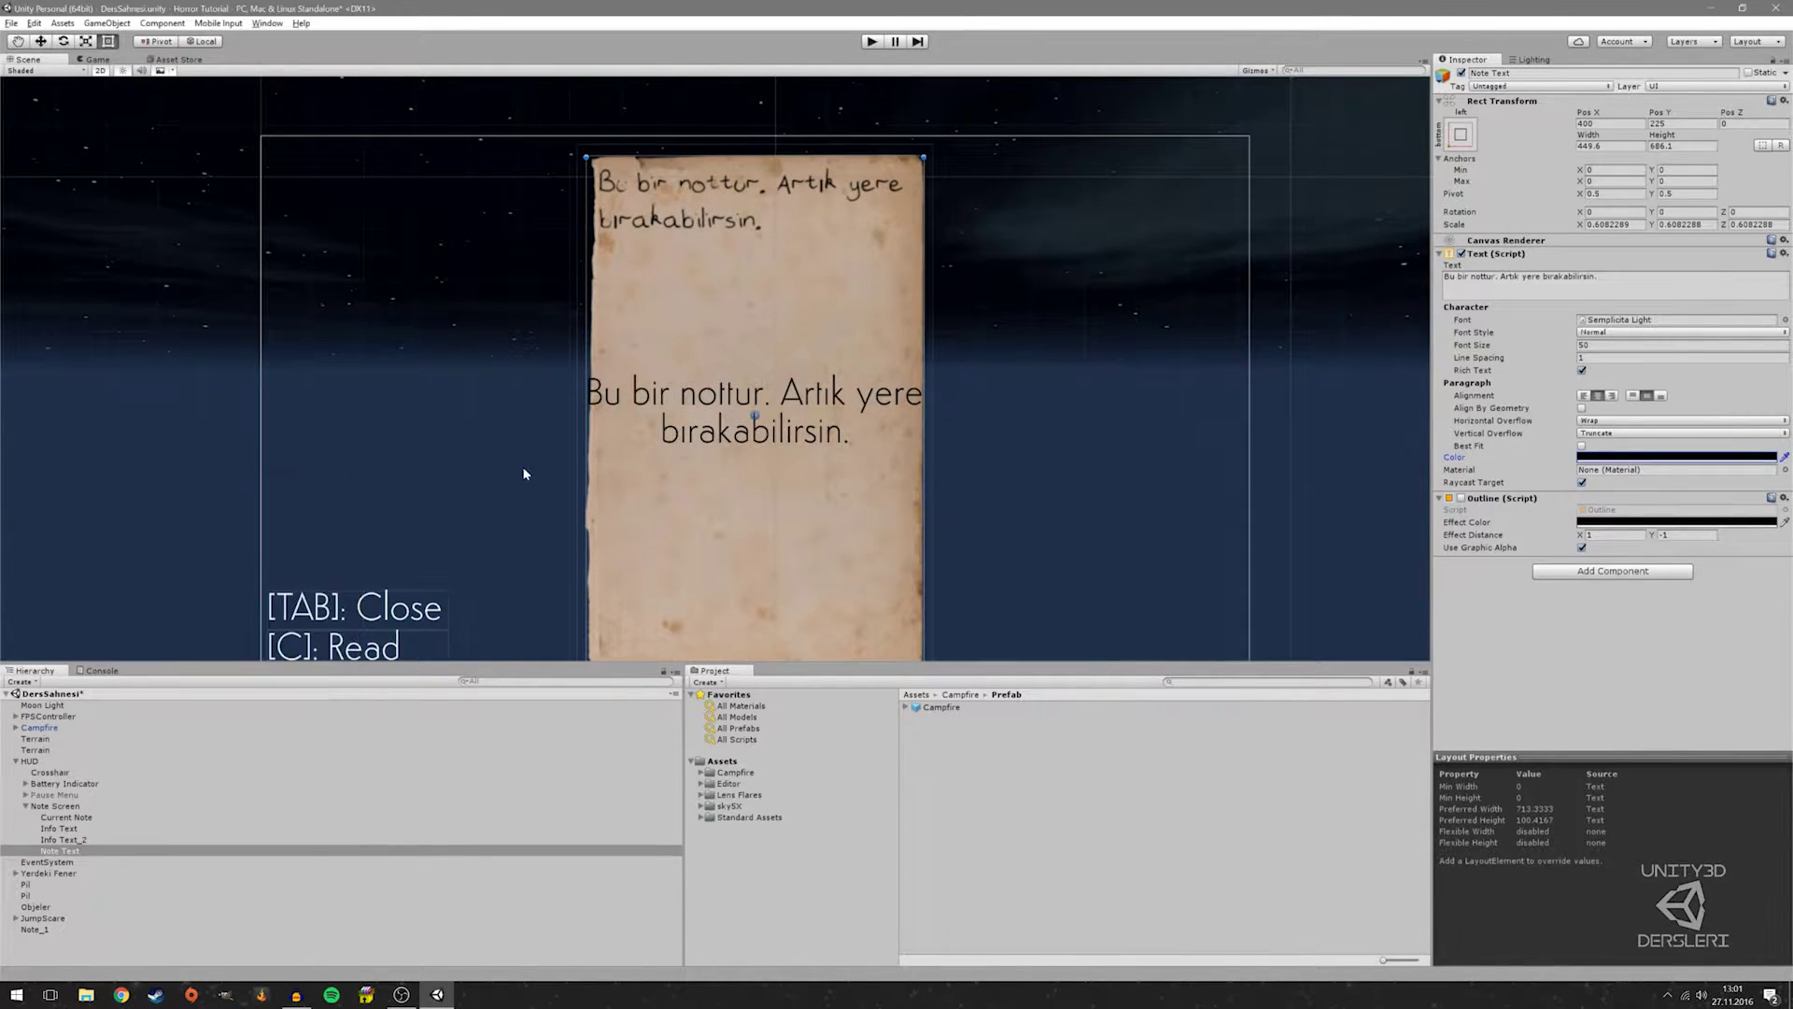
pyautogui.scroll(-3, 652, 439)
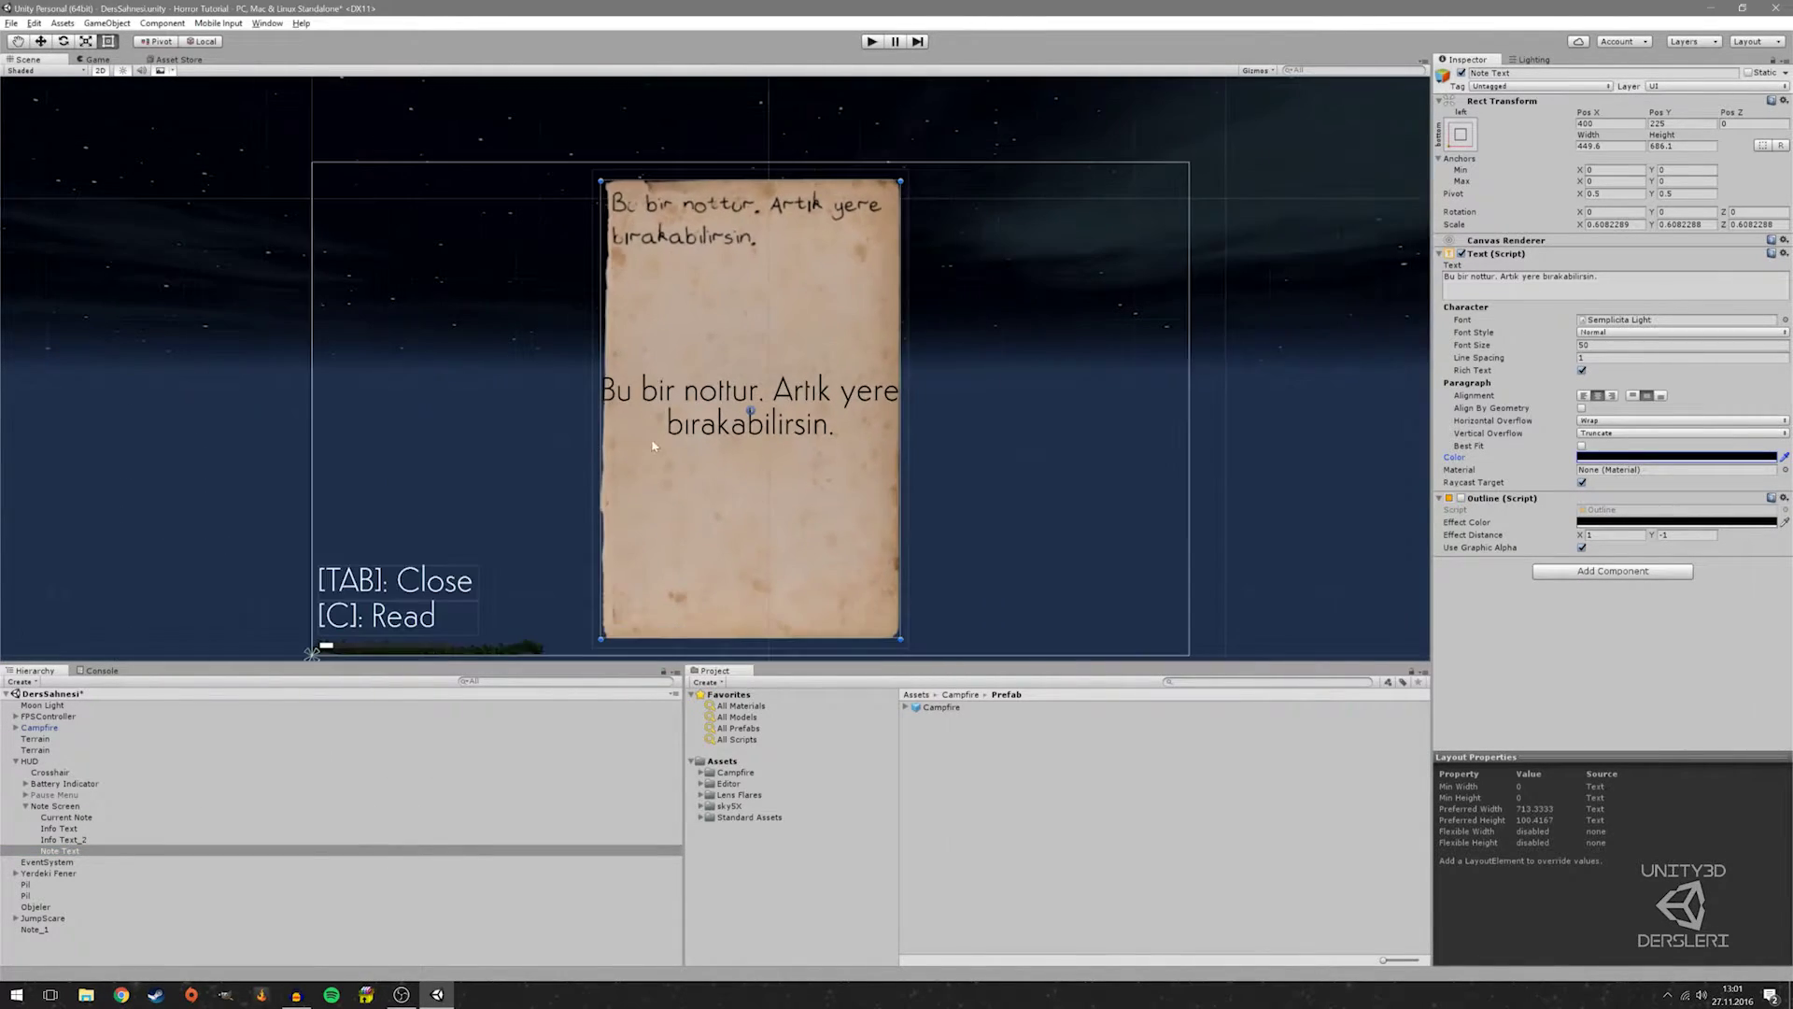
pyautogui.click(98, 59)
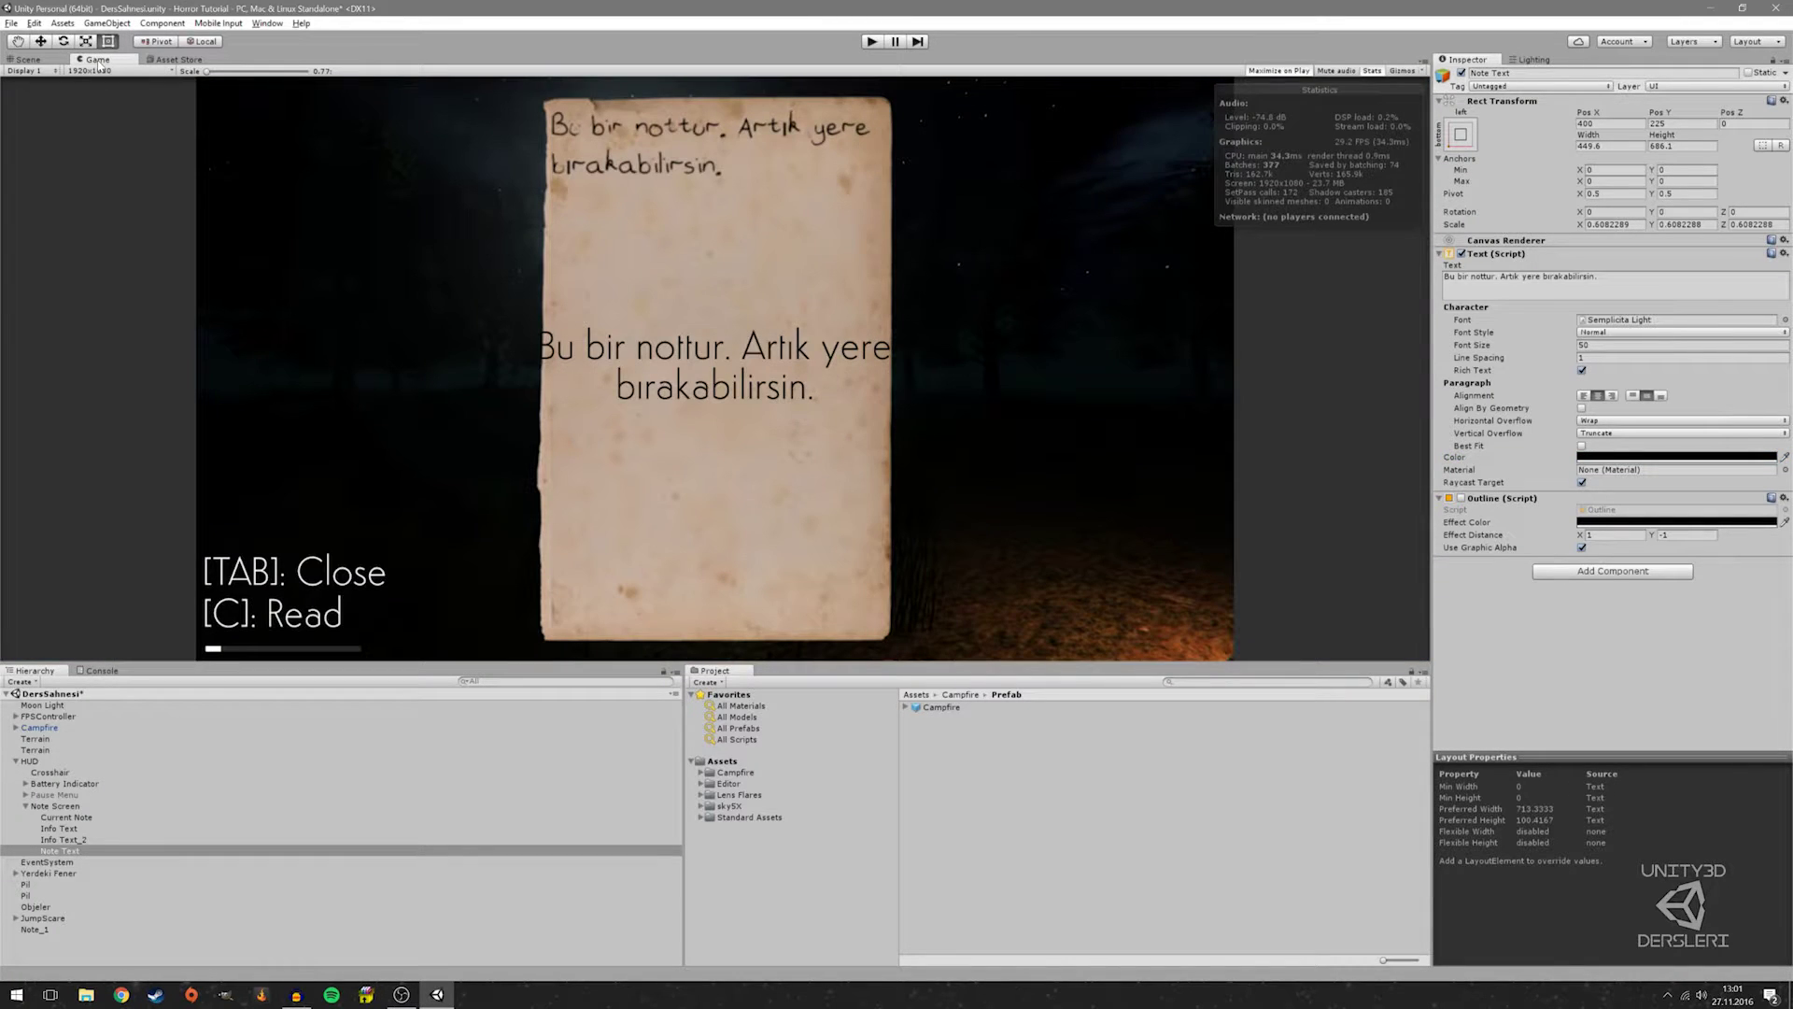
# In the Scene view, move the note text right off the paper and shrink it
pyautogui.click(13, 60)
pyautogui.scroll(2, 810, 429)
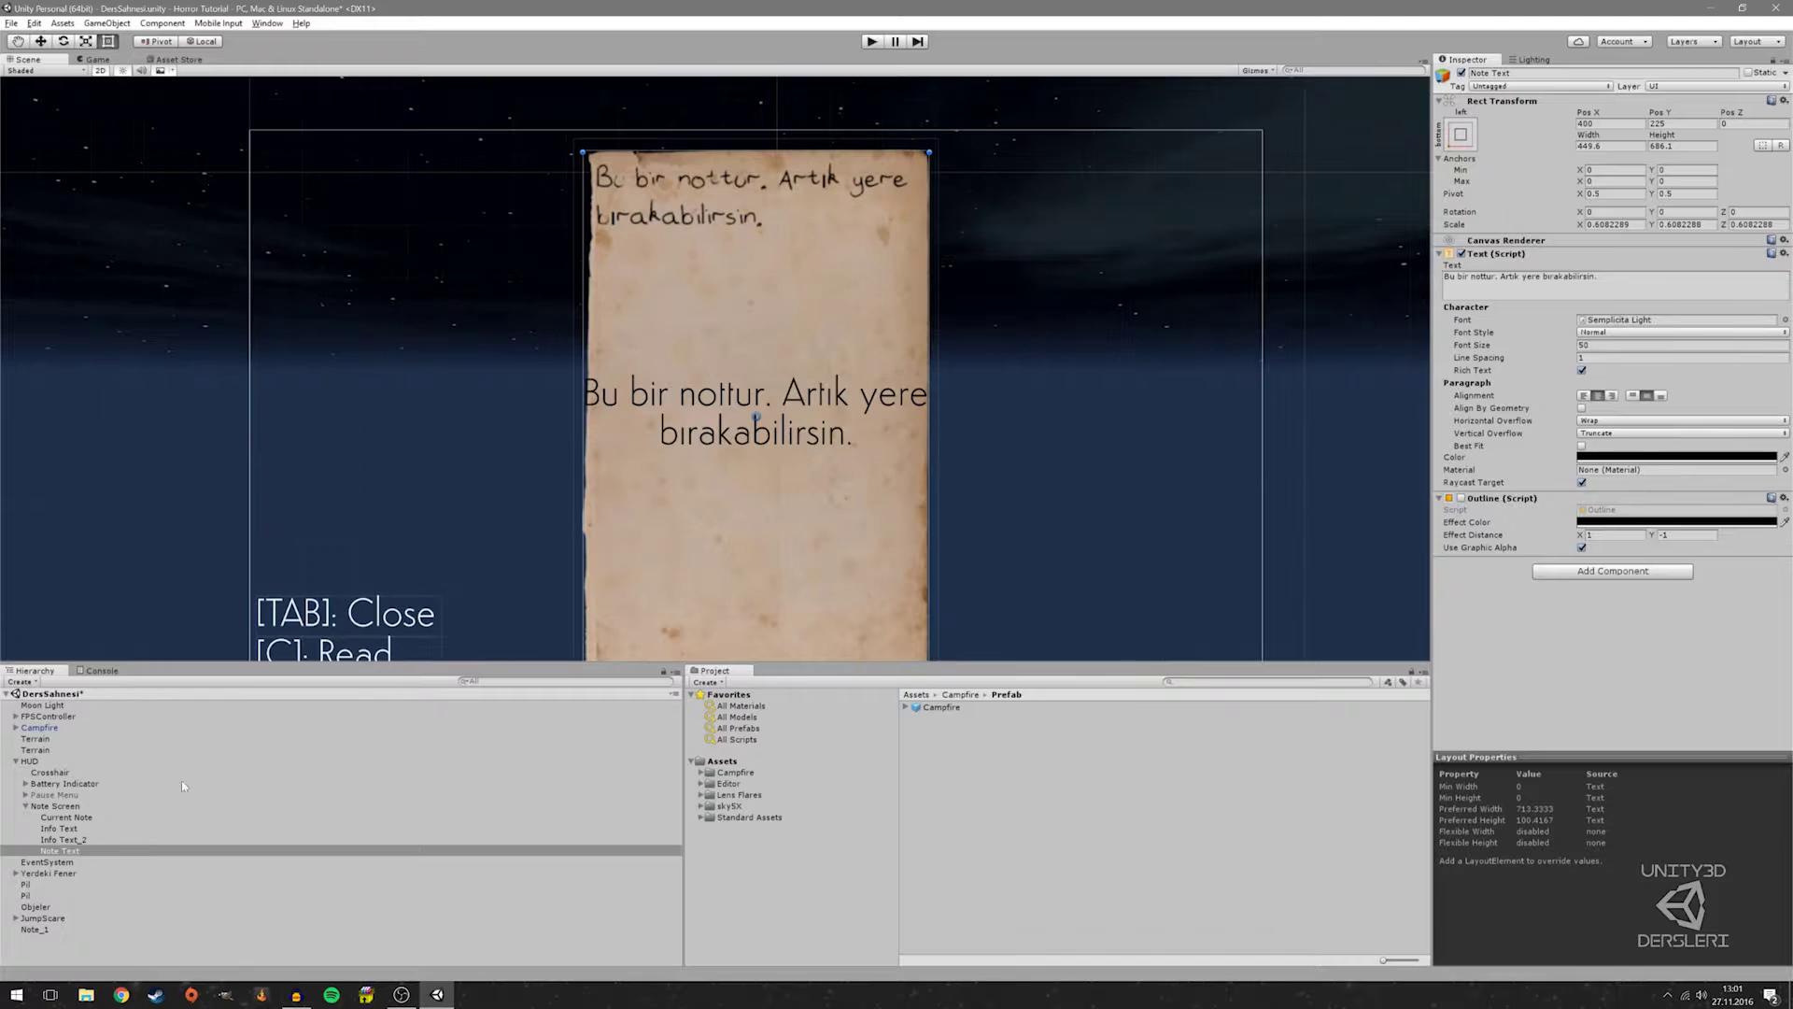
pyautogui.press('w')
pyautogui.moveTo(810, 426)
pyautogui.mouseDown()
pyautogui.moveTo(1167, 416)
pyautogui.moveTo(1088, 422)
pyautogui.moveTo(1097, 366)
pyautogui.mouseUp()
pyautogui.press('r')
pyautogui.press('w')
pyautogui.press('r')
pyautogui.press('w')
# Preview the Game view and make the note text white
pyautogui.click(93, 60)
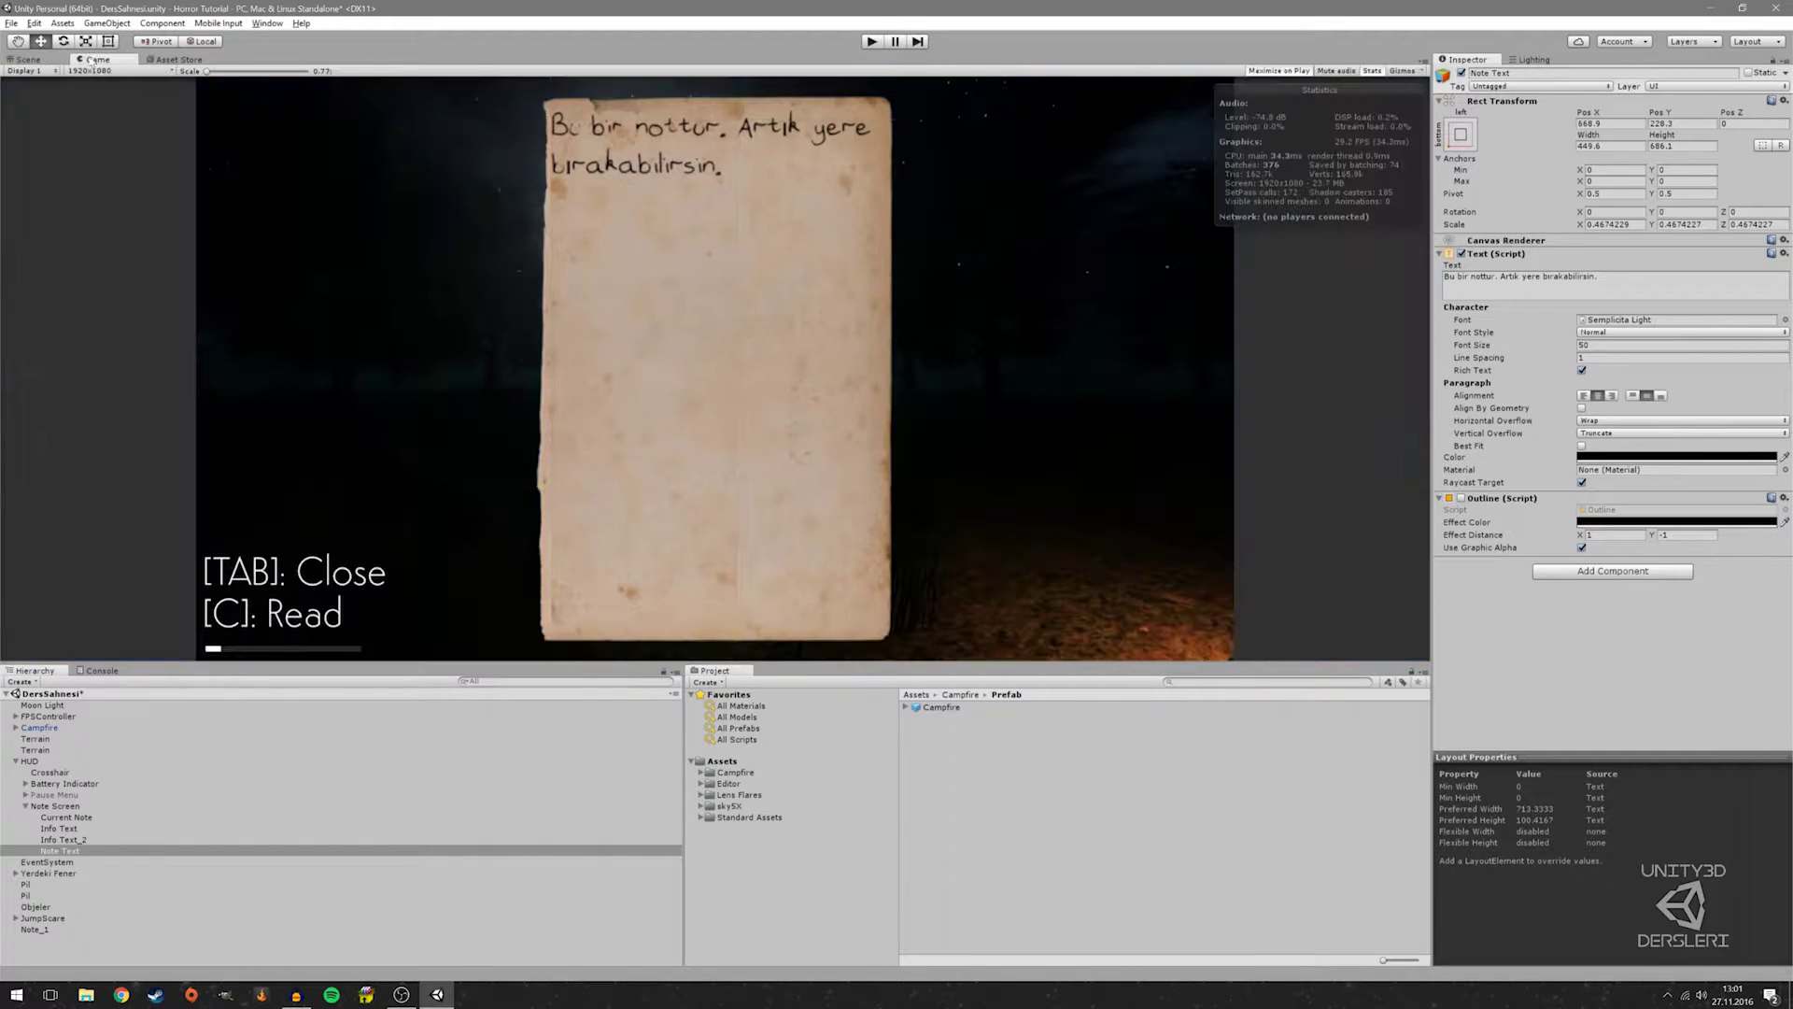
pyautogui.click(1599, 458)
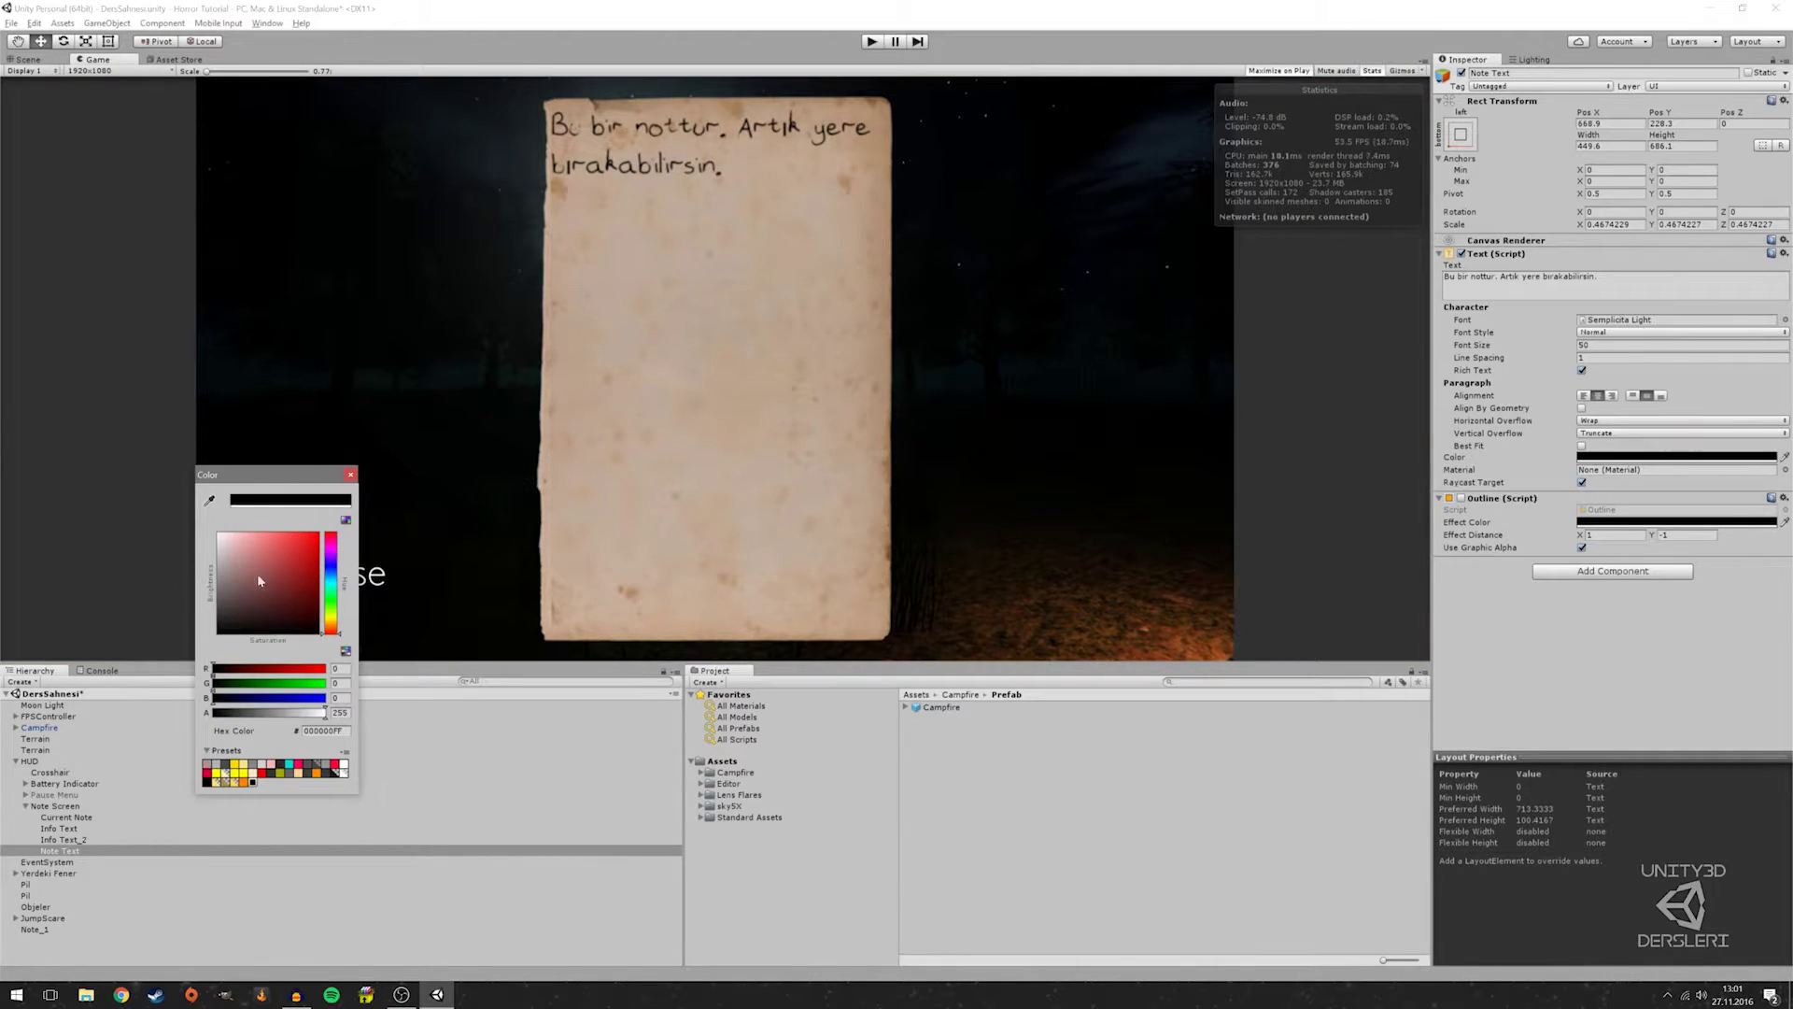
pyautogui.moveTo(258, 580); pyautogui.dragTo(218, 532)
pyautogui.click(350, 475)
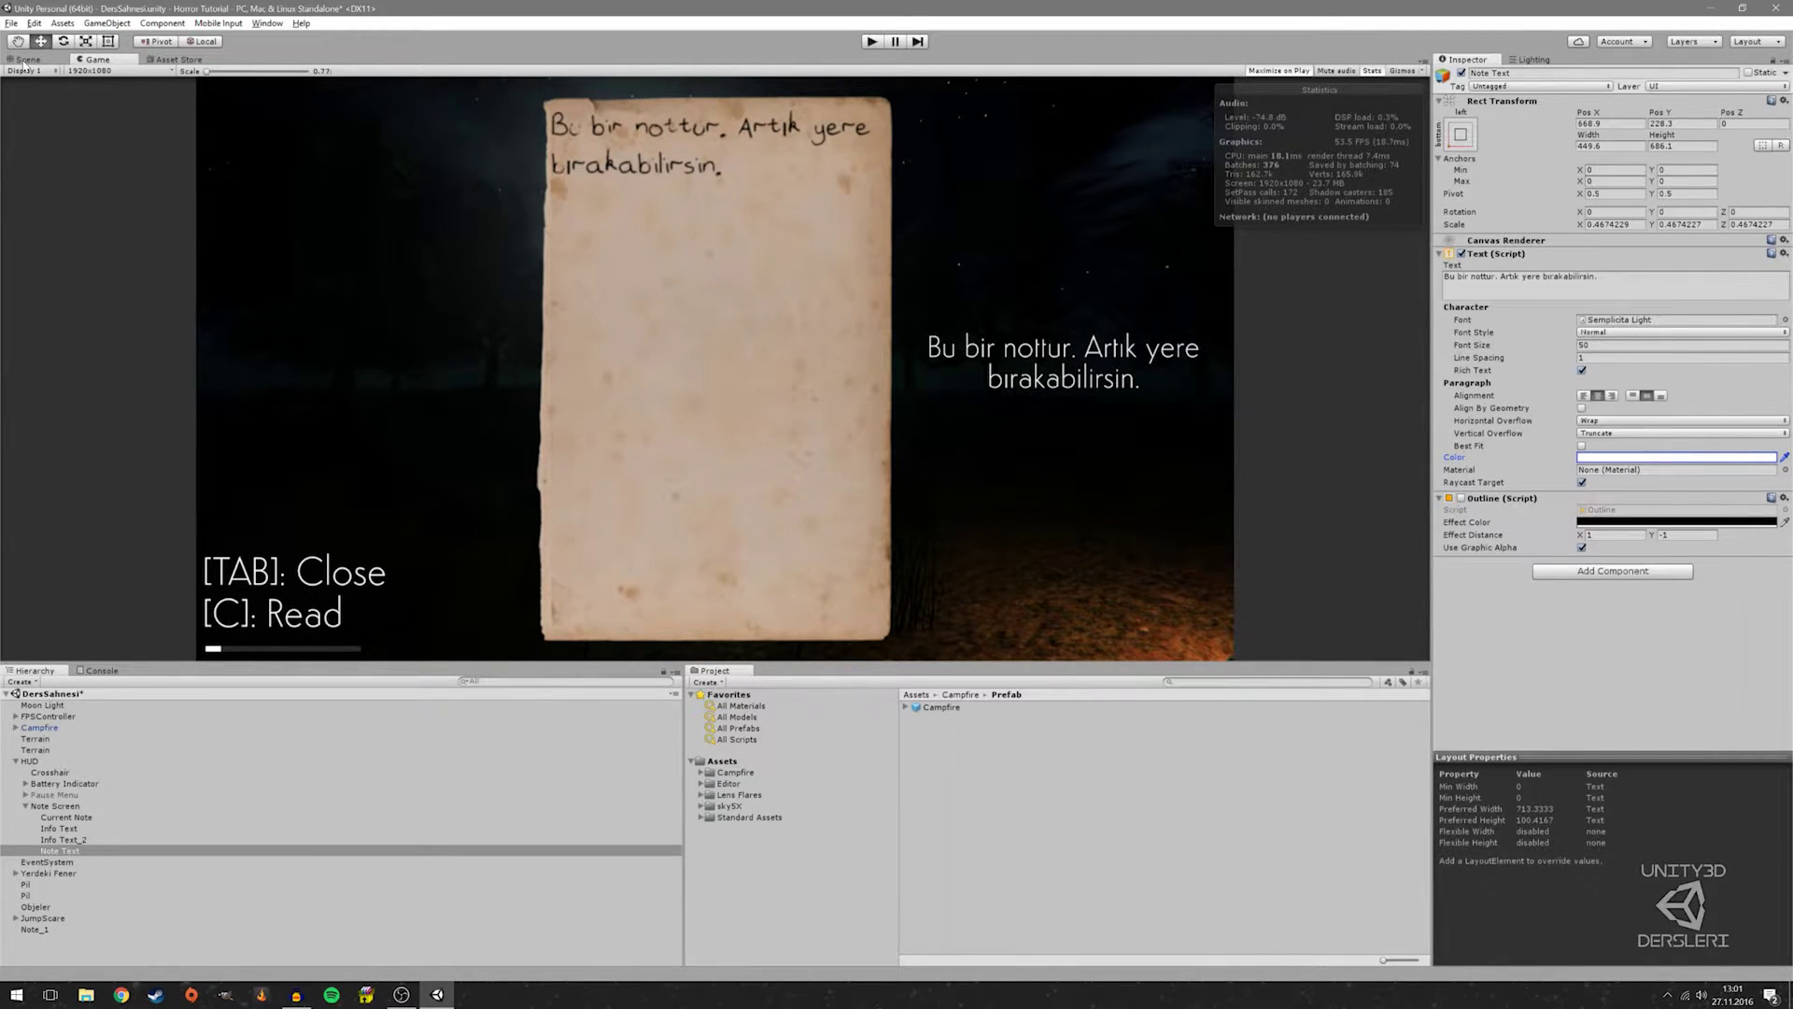
# Undo the white colour and the move, returning the text onto the paper
pyautogui.click(26, 58)
pyautogui.hotkey('ctrl', 'z')
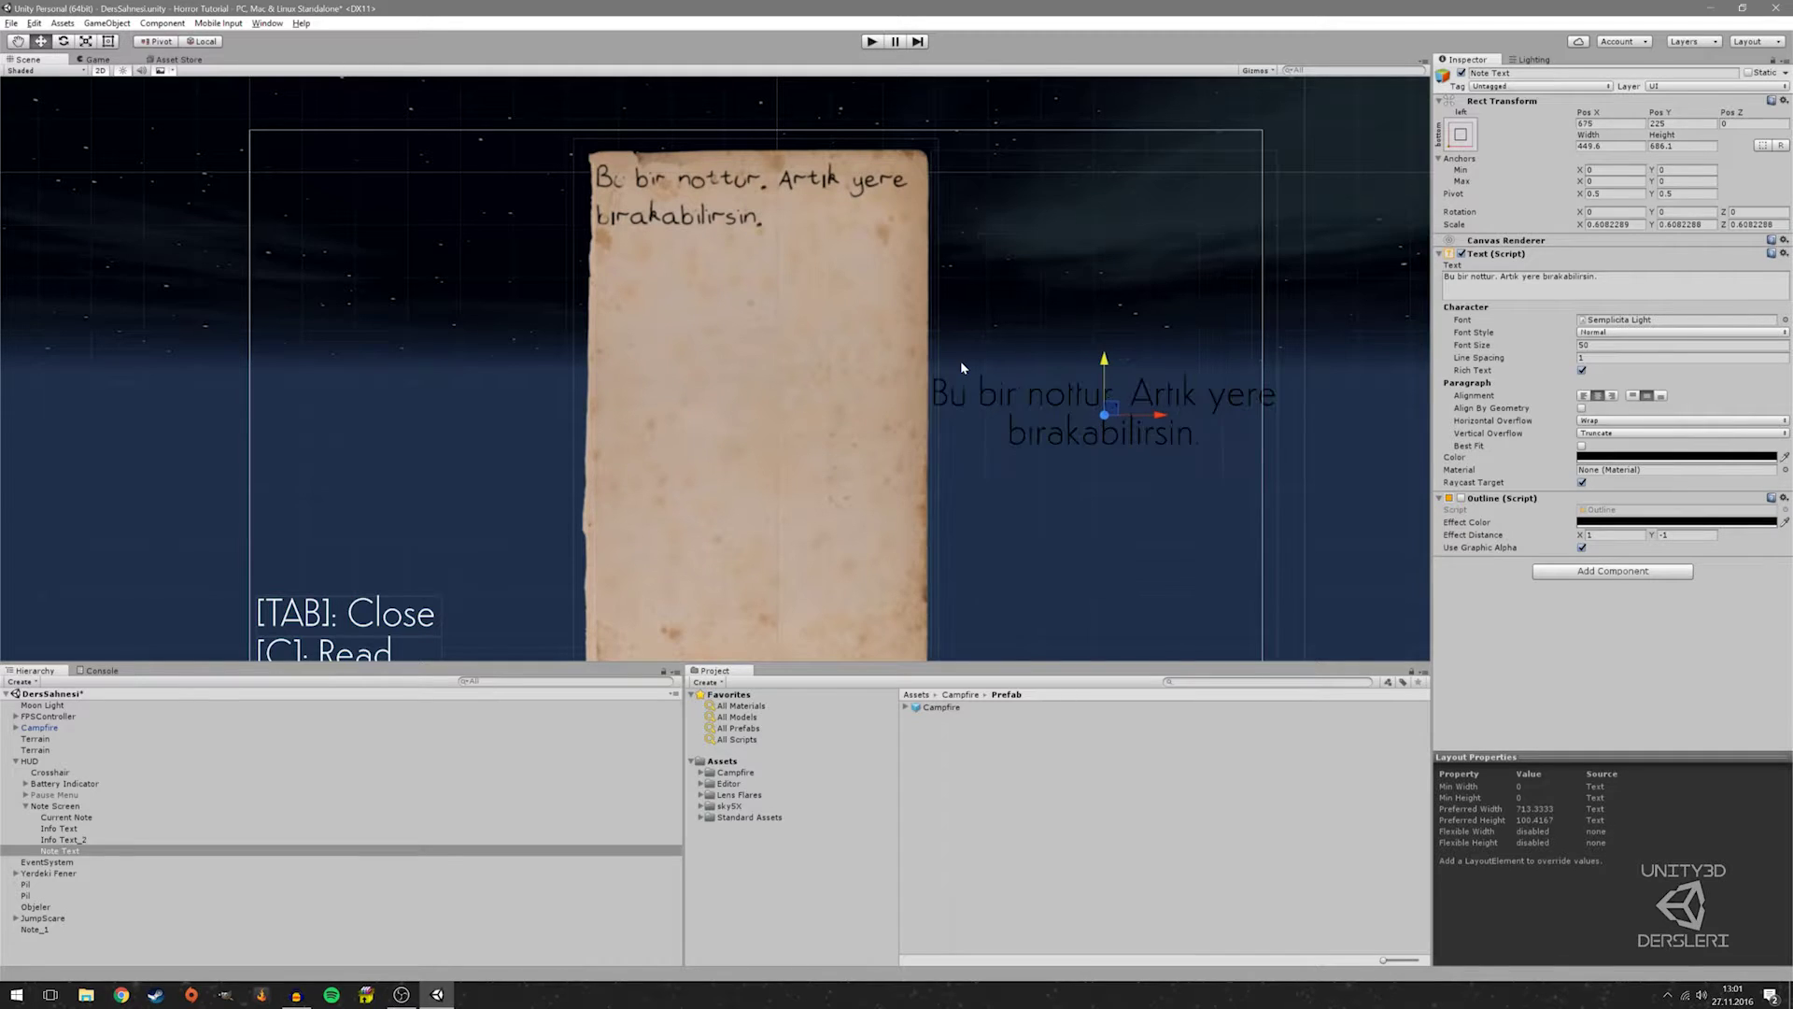
pyautogui.hotkey('ctrl', 'z')
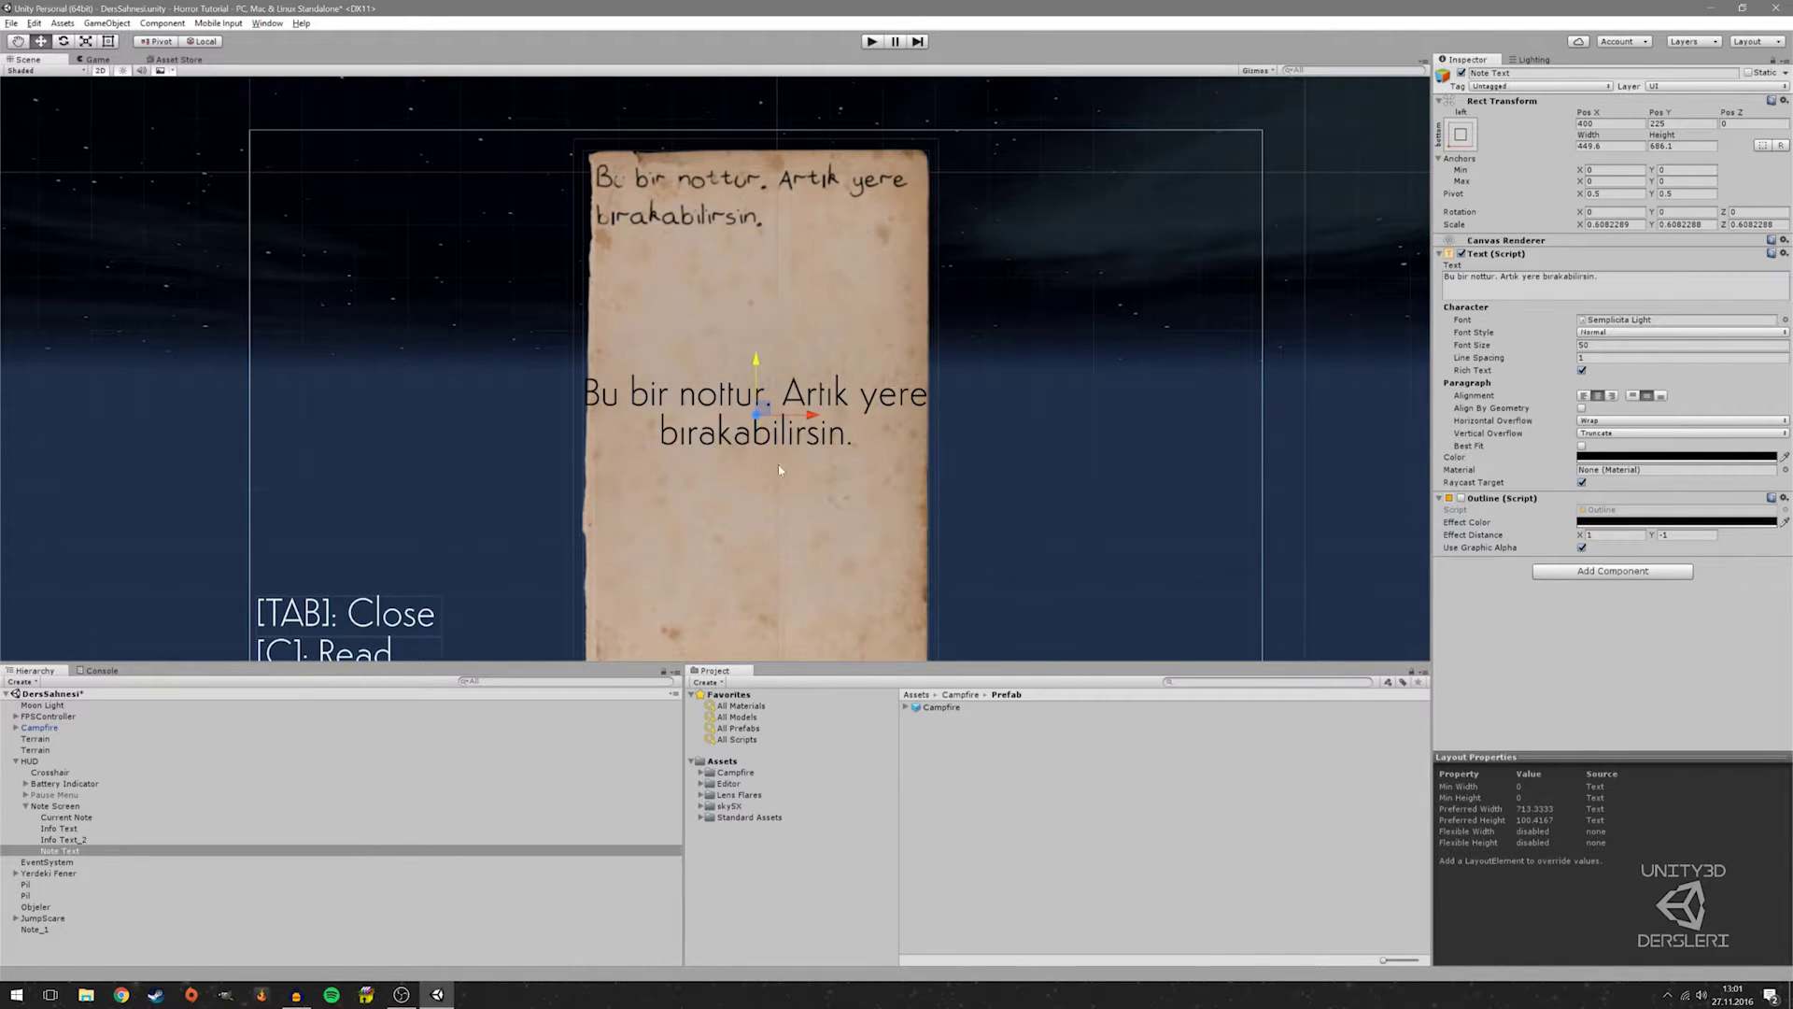
# Toggle Current Note's paper Image off and on to compare, leaving it visible, then reselect Note Text
pyautogui.click(61, 817)
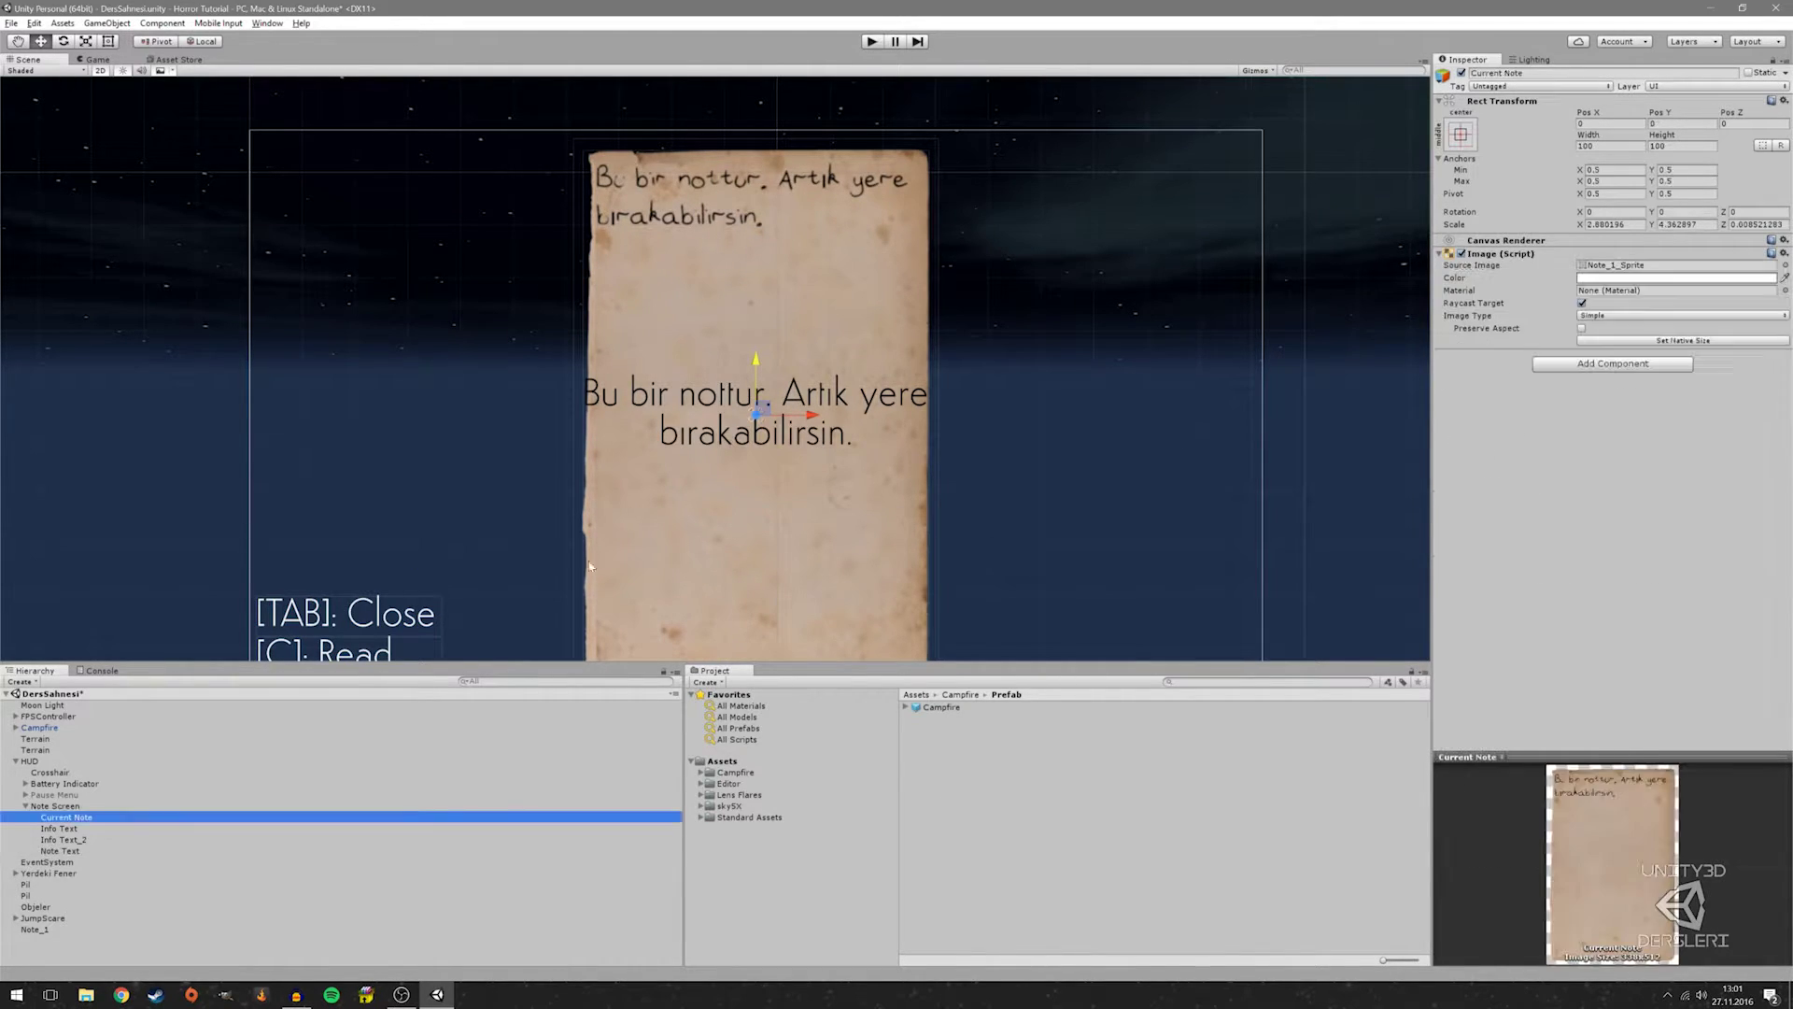
pyautogui.click(1462, 253)
pyautogui.click(76, 60)
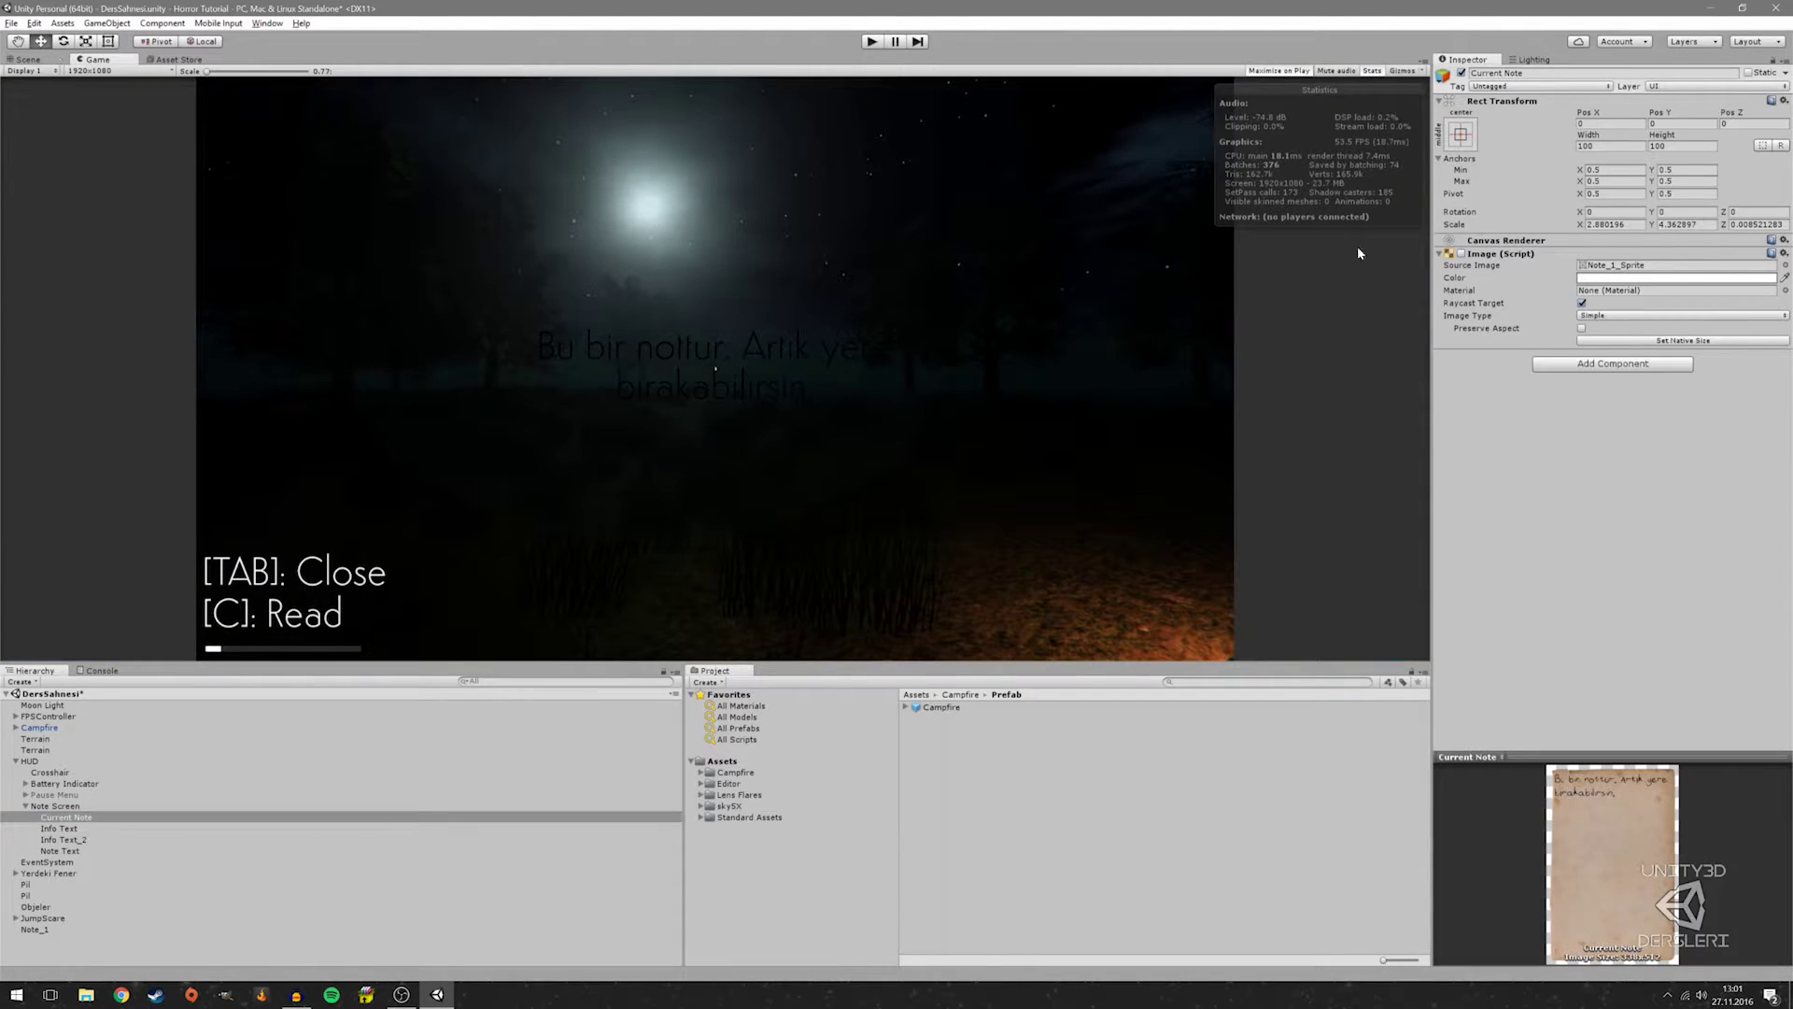
pyautogui.click(1462, 253)
pyautogui.click(1461, 253)
pyautogui.click(1462, 253)
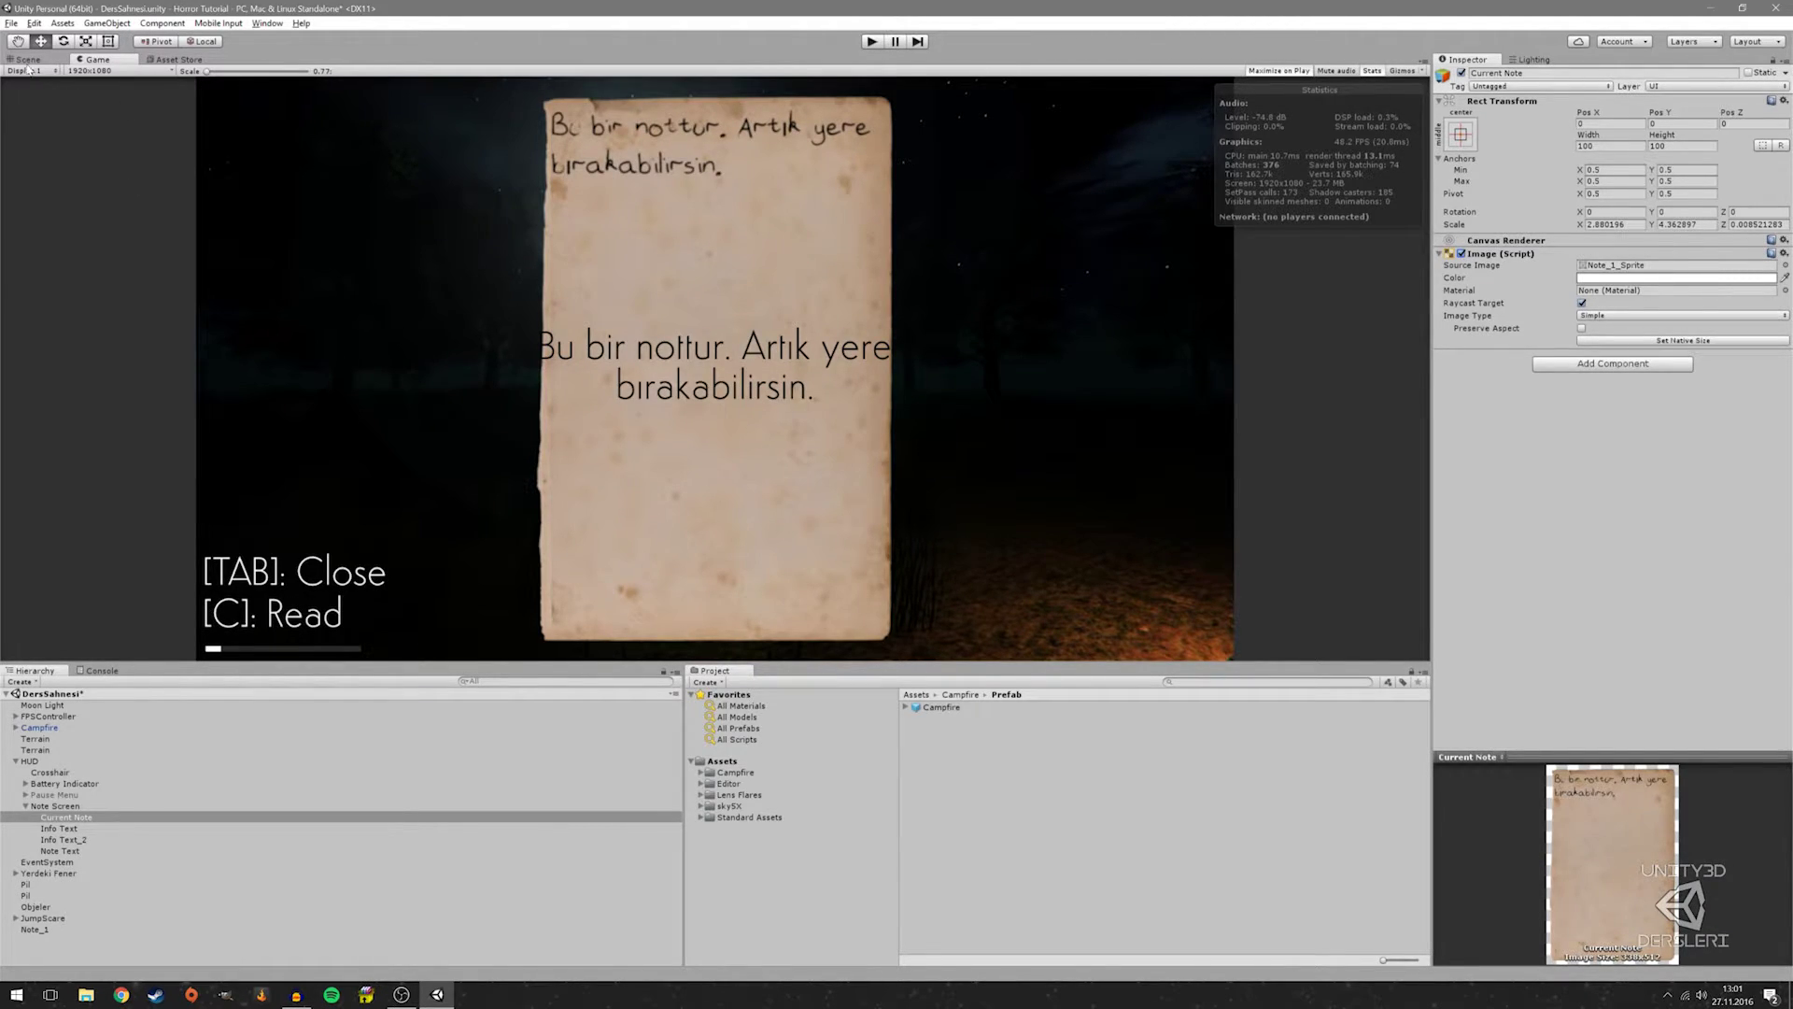
pyautogui.click(1462, 253)
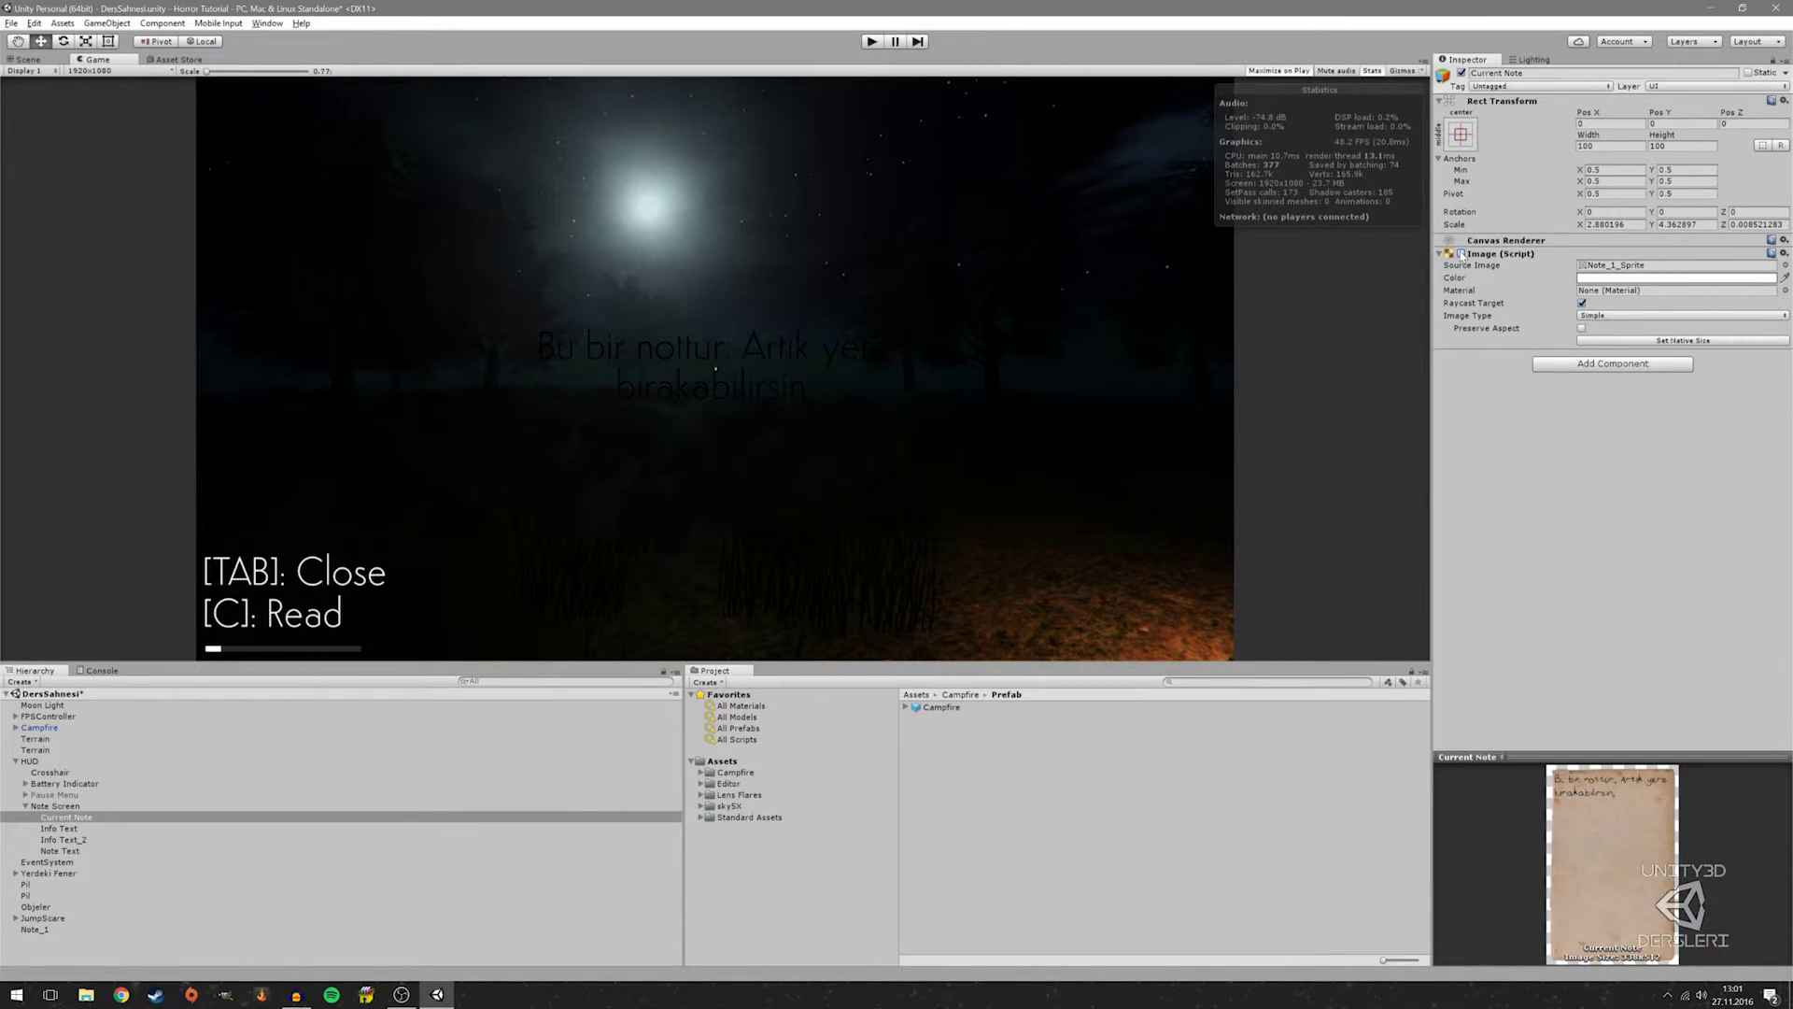
pyautogui.click(1462, 253)
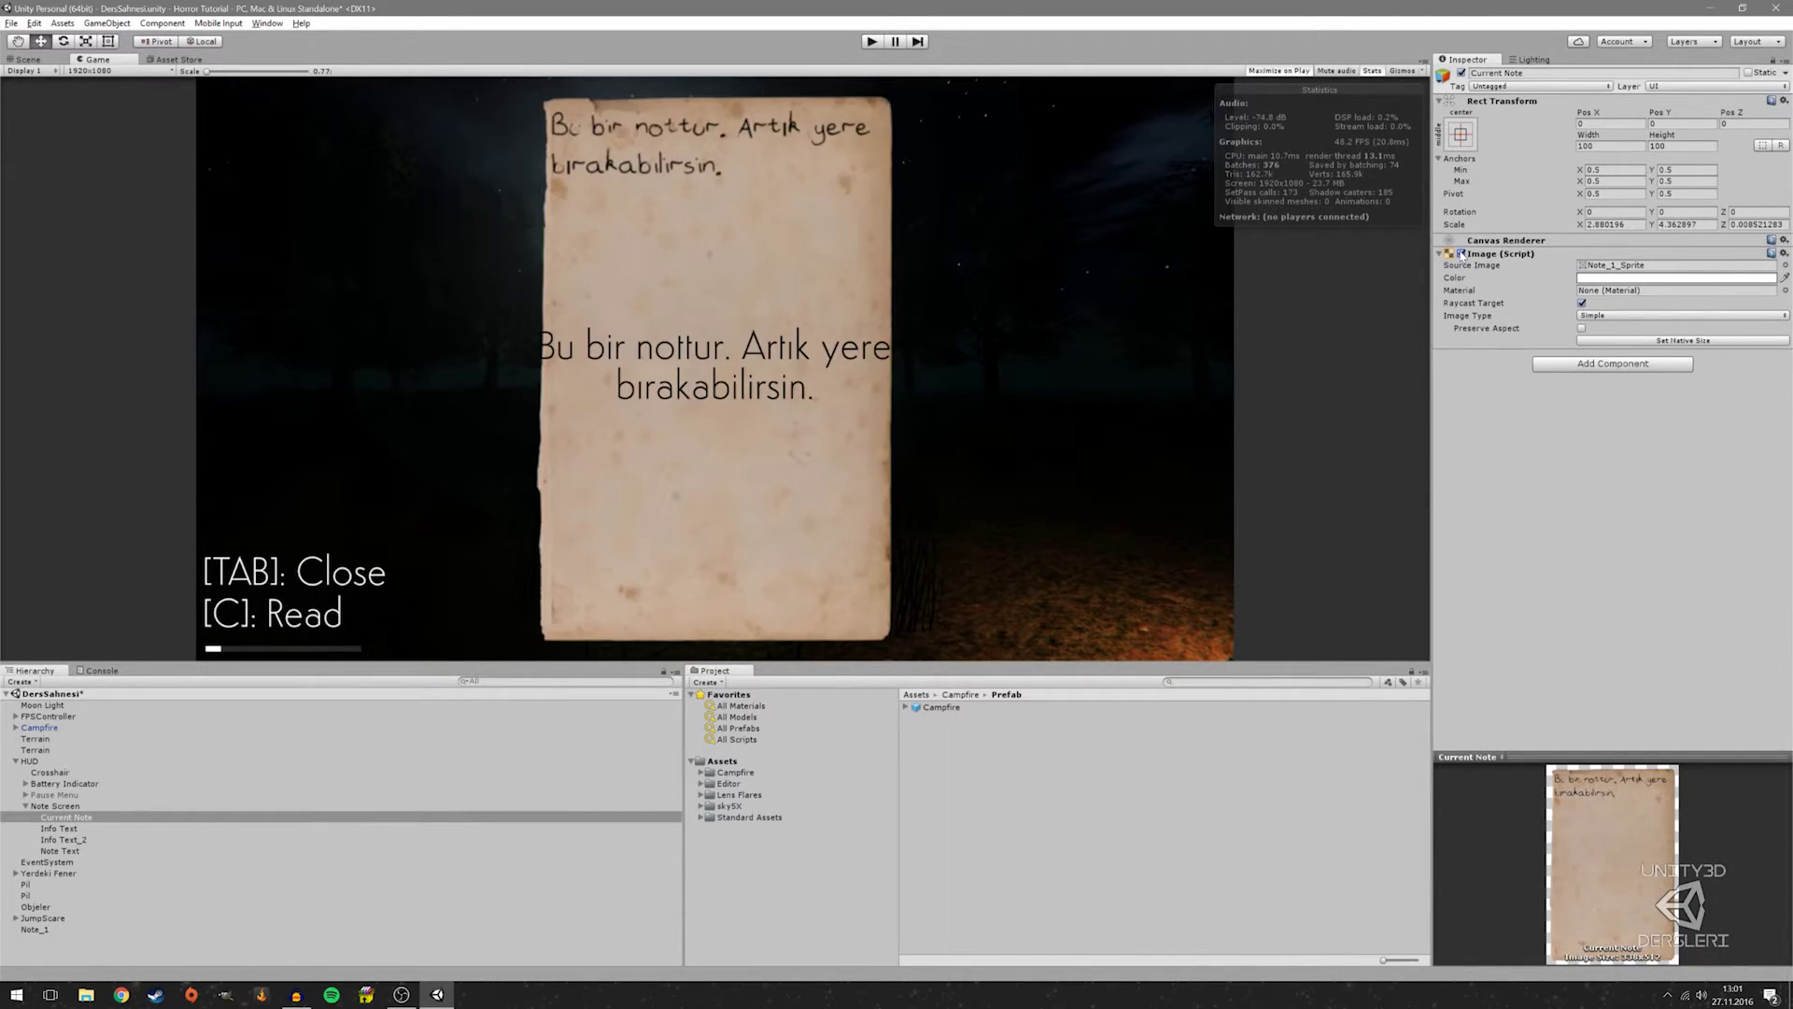
pyautogui.click(27, 60)
pyautogui.click(84, 840)
# Frame Note Text, enable its Outline, and check it in the Game view
pyautogui.doubleClick(88, 849)
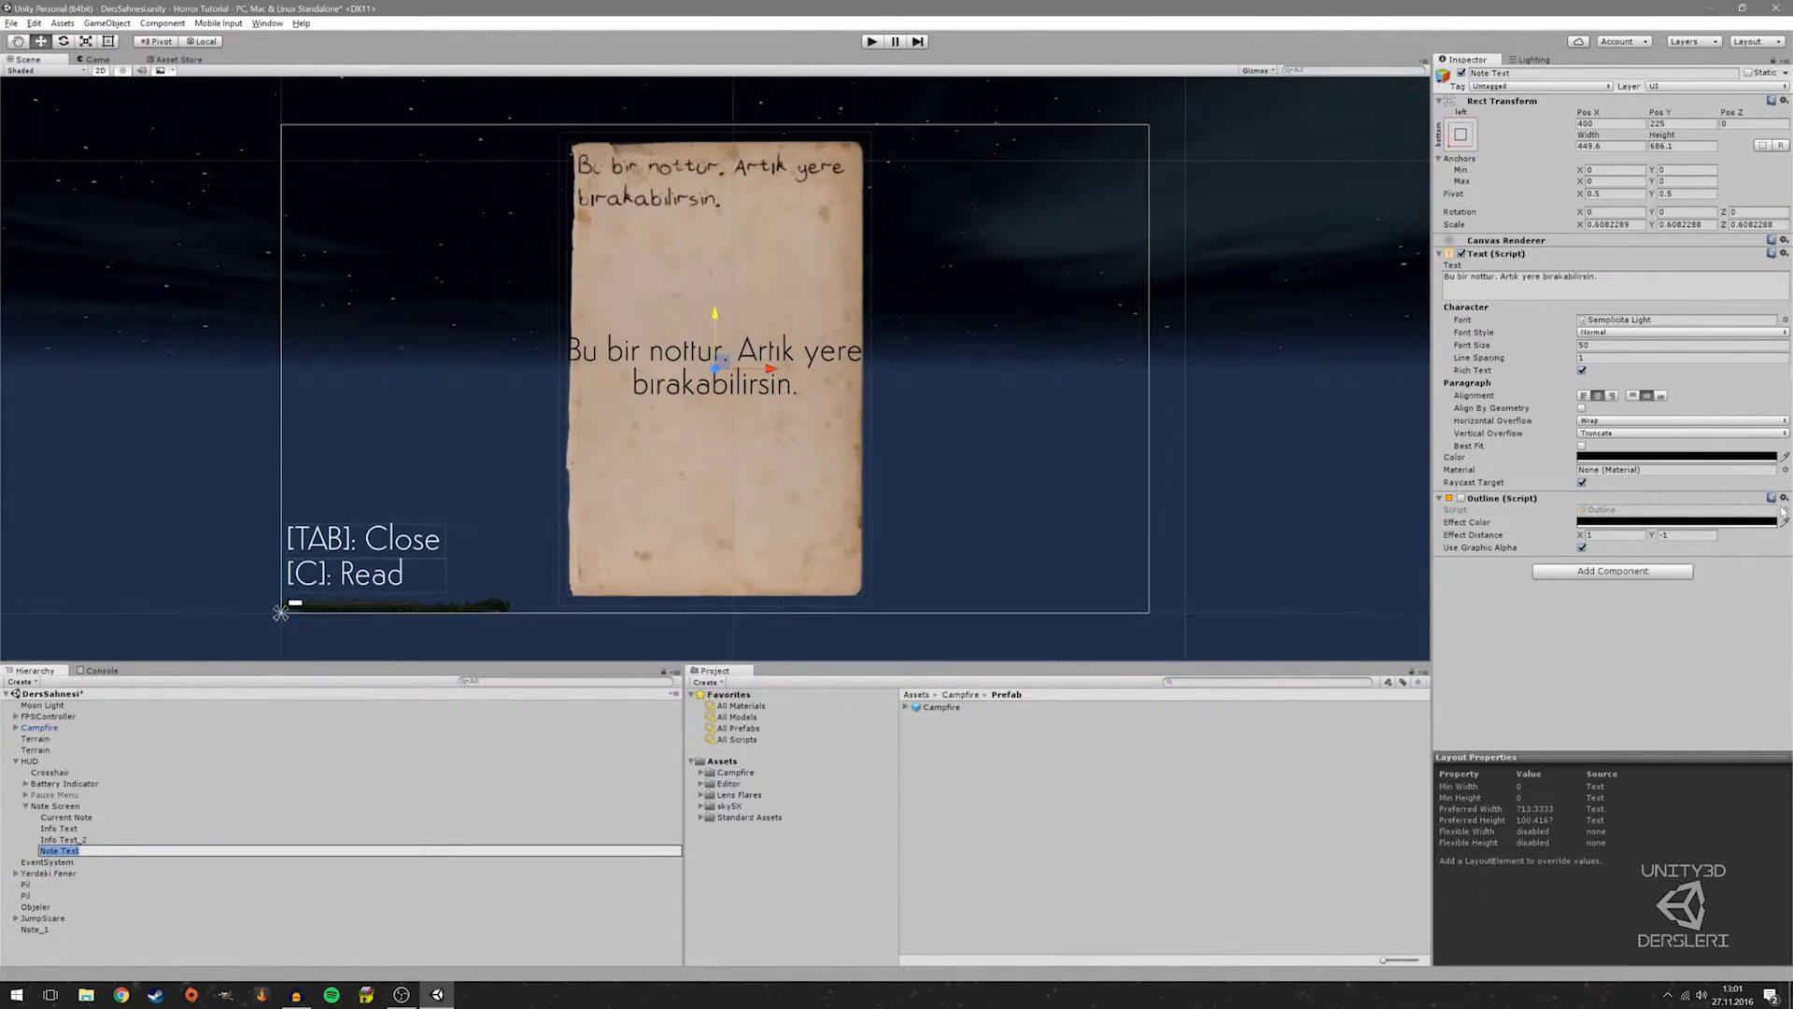
pyautogui.click(1462, 498)
pyautogui.scroll(2, 962, 419)
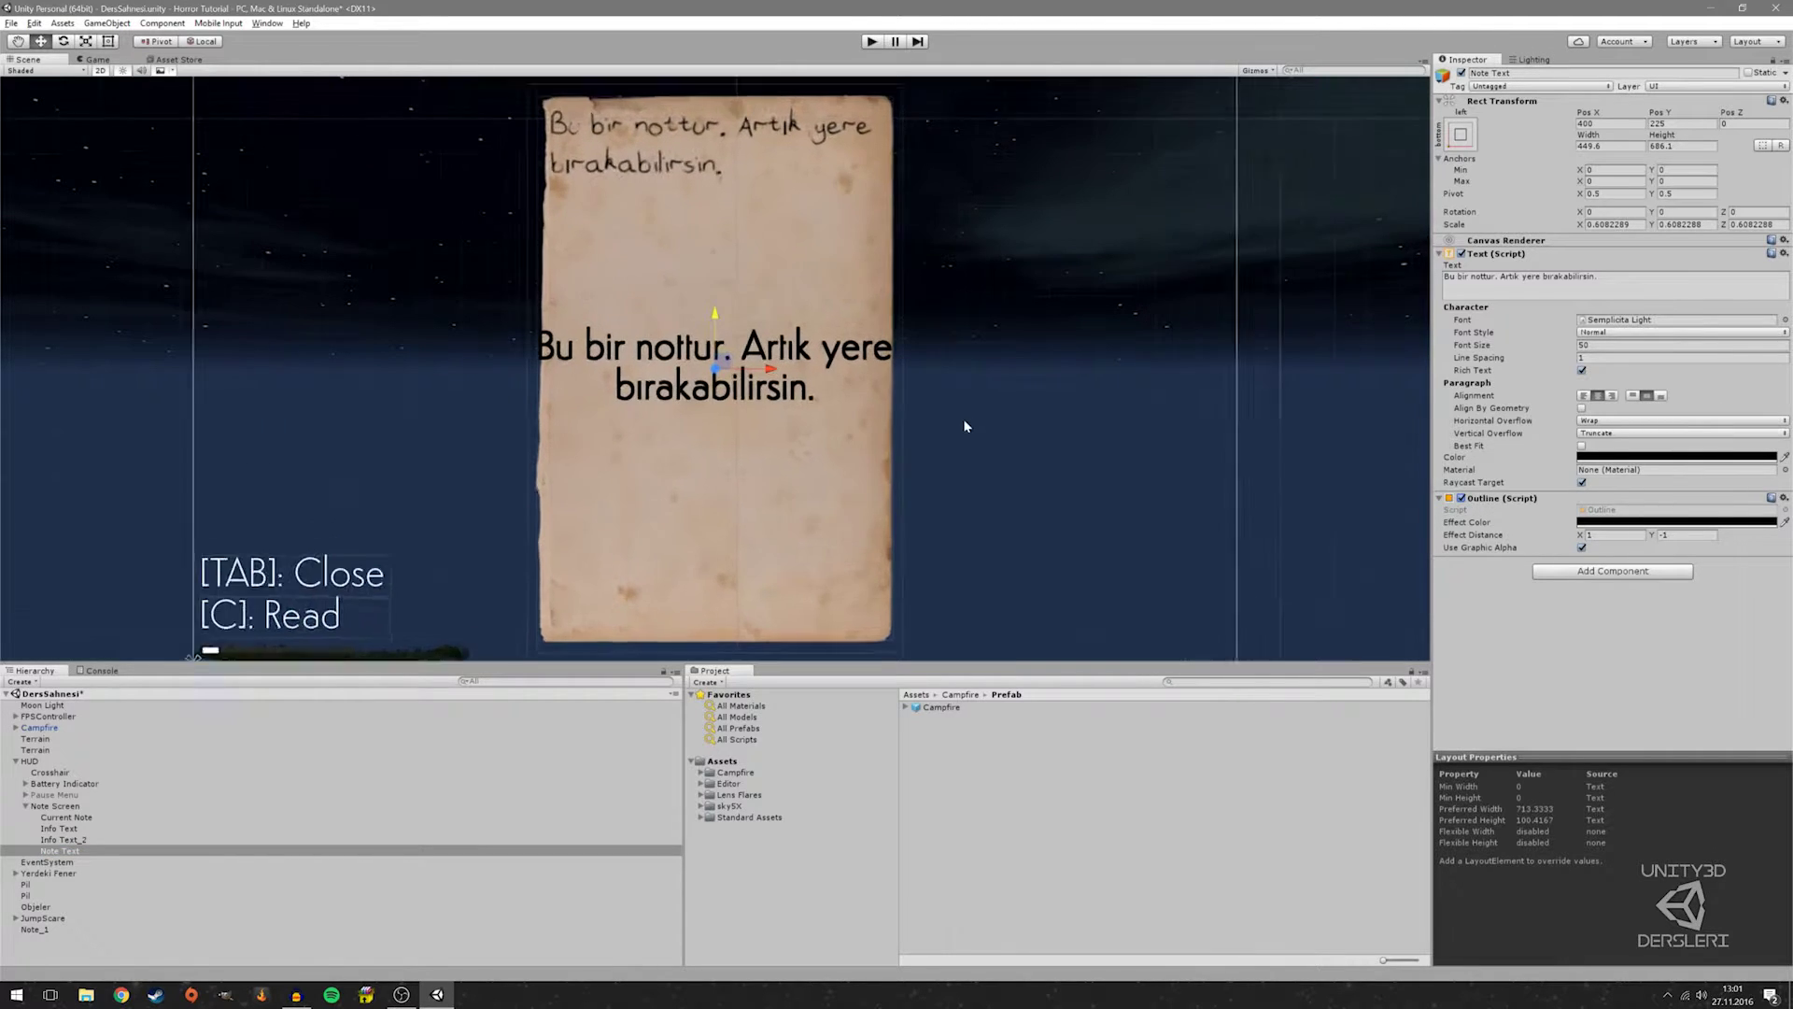
pyautogui.scroll(2, 659, 404)
pyautogui.click(84, 59)
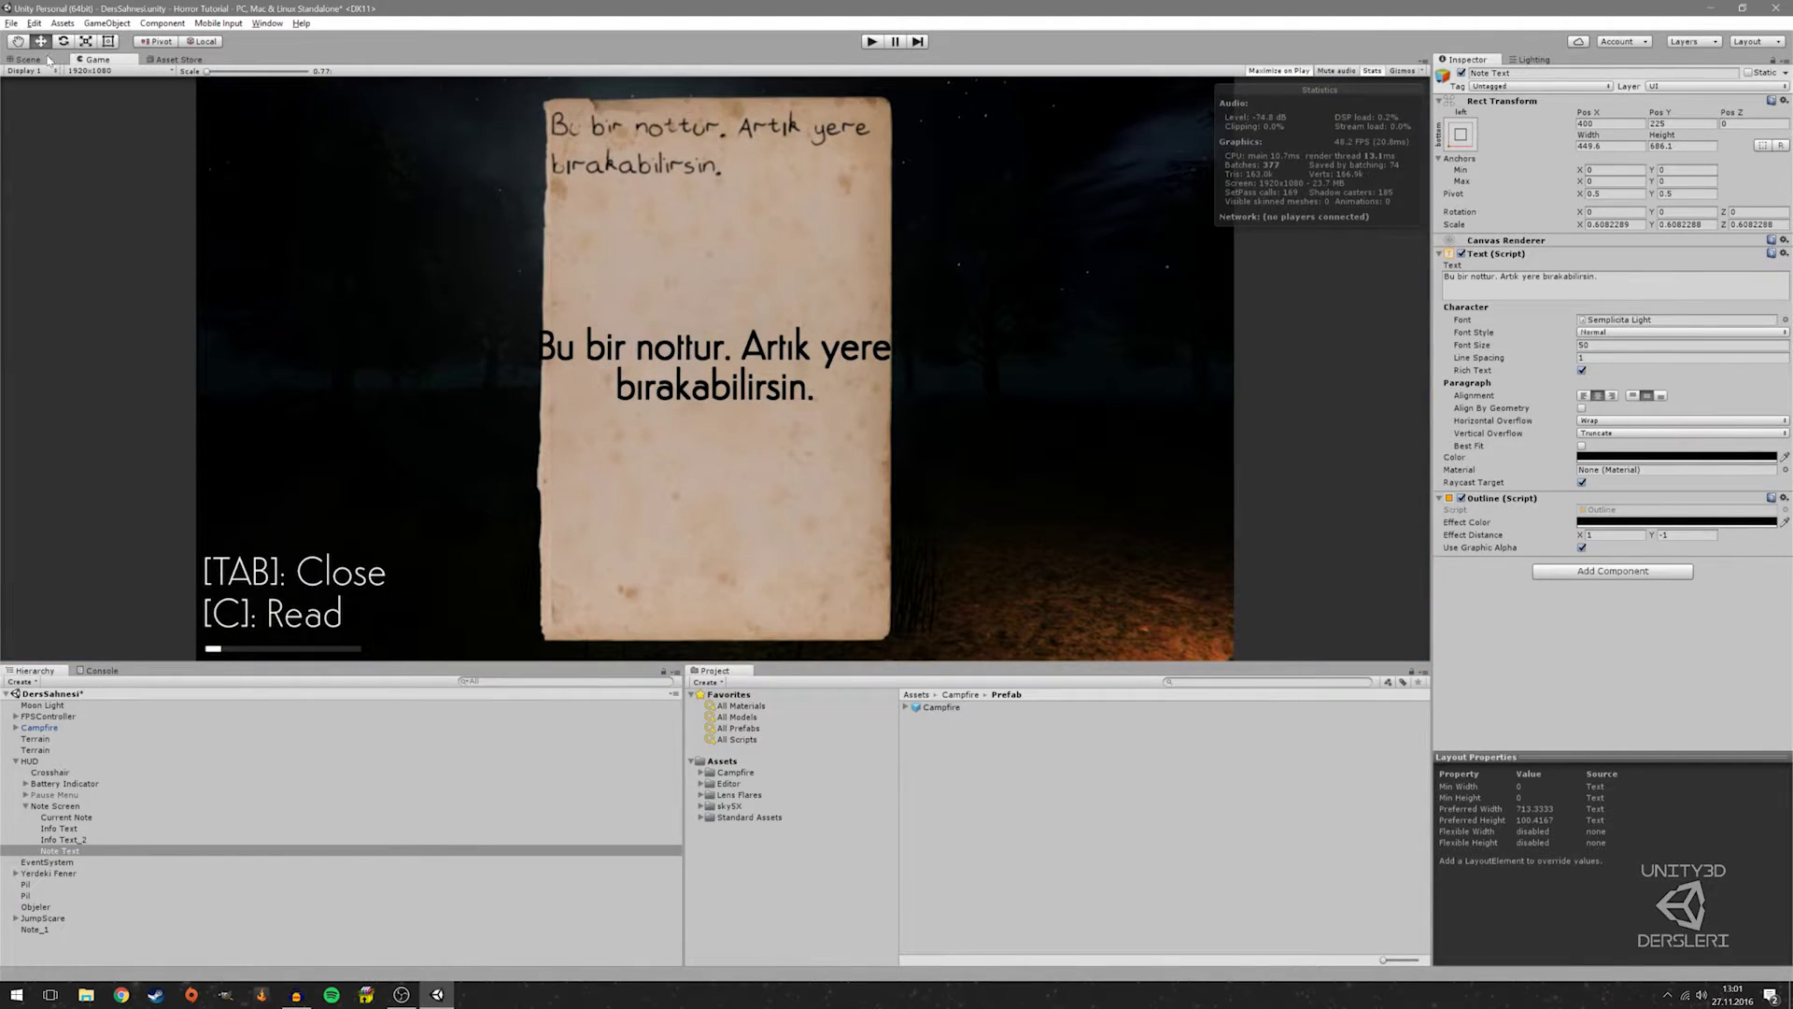
pyautogui.click(45, 59)
# Narrow the Note Text box with the Rect tool so the sentence rewraps after 'Artık'
pyautogui.scroll(2, 824, 363)
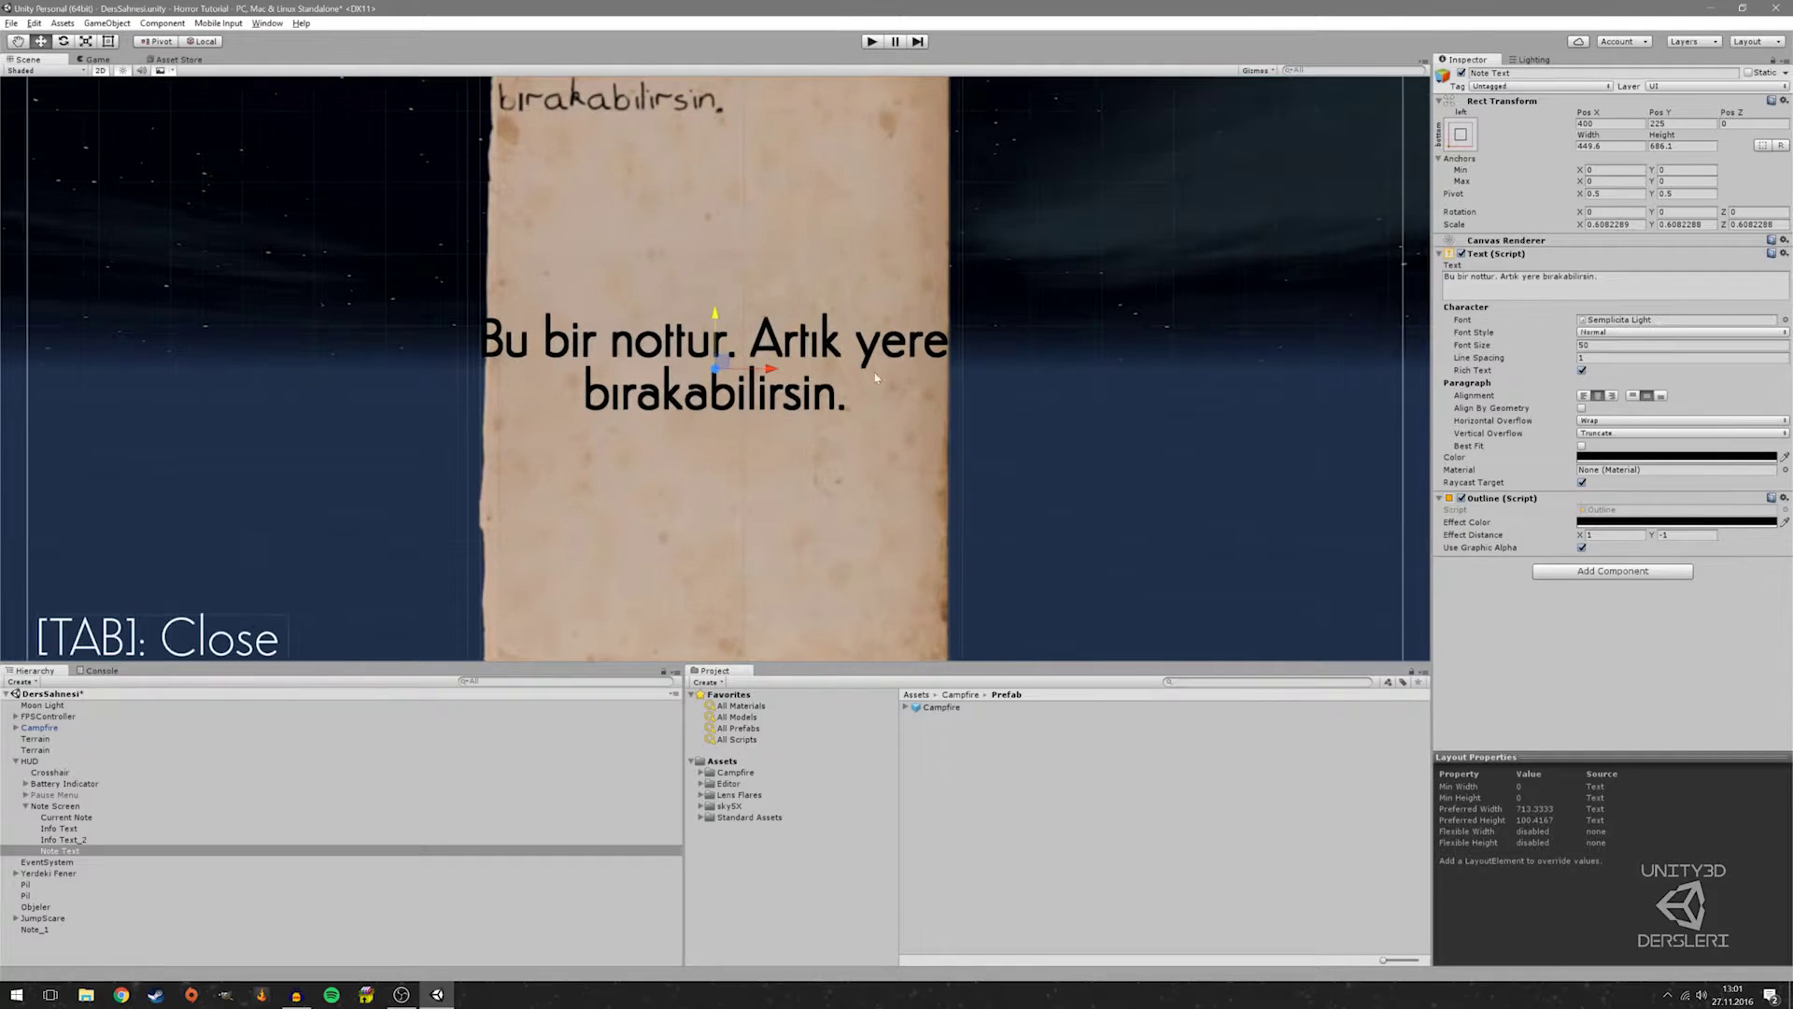
pyautogui.press('t')
pyautogui.scroll(-3, 764, 376)
pyautogui.moveTo(893, 392); pyautogui.dragTo(871, 384)
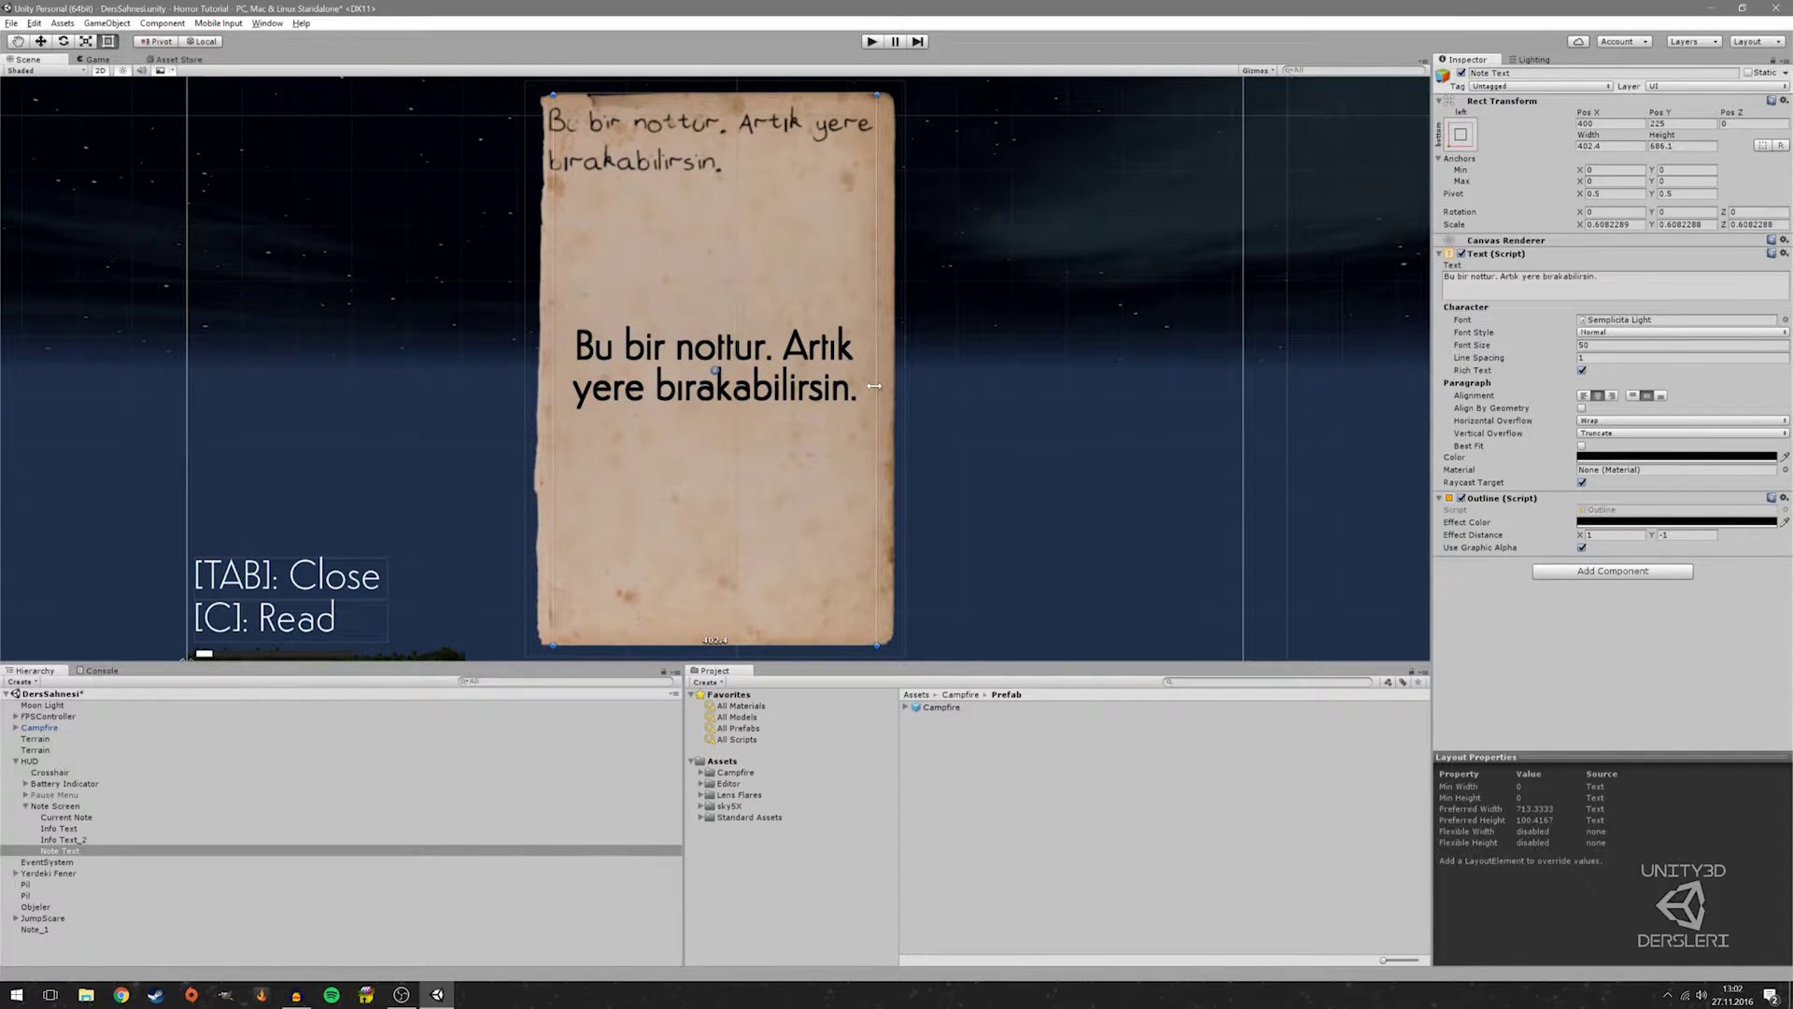
# Try the alignment options, leaving the text centred horizontally and vertically
pyautogui.click(1584, 396)
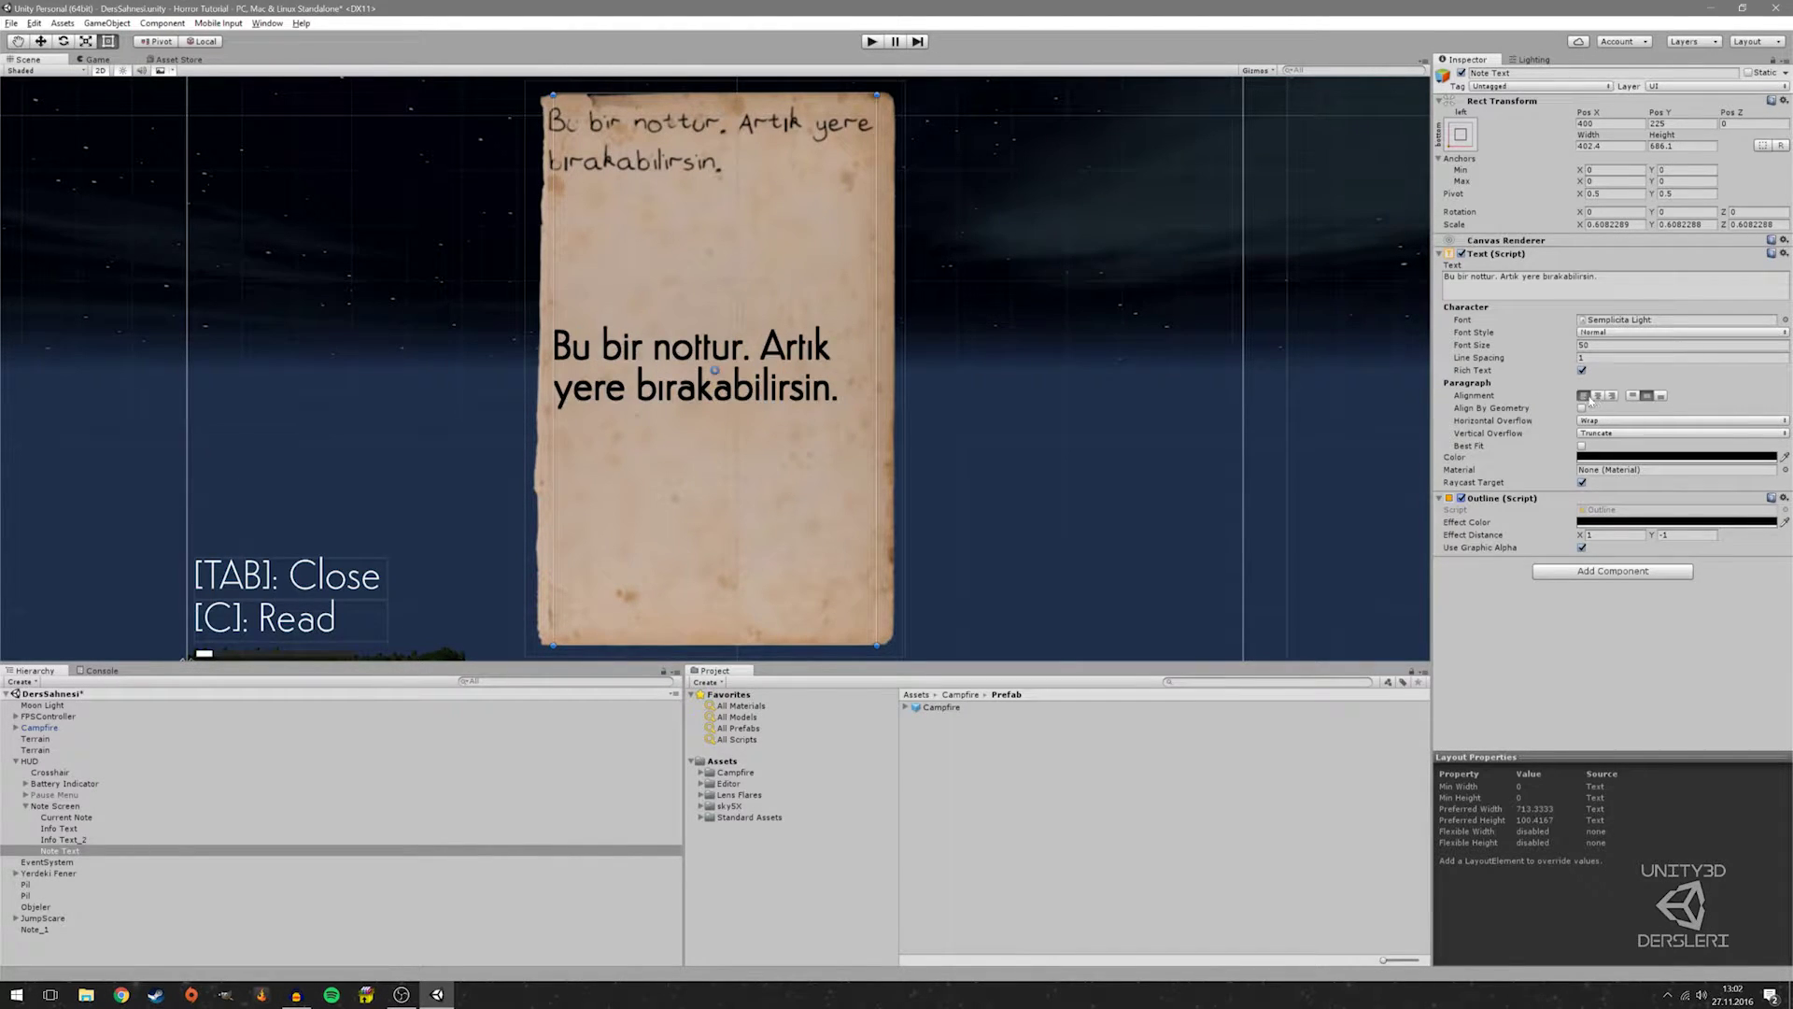
pyautogui.click(1598, 395)
pyautogui.click(1612, 395)
pyautogui.click(1599, 395)
pyautogui.click(1659, 396)
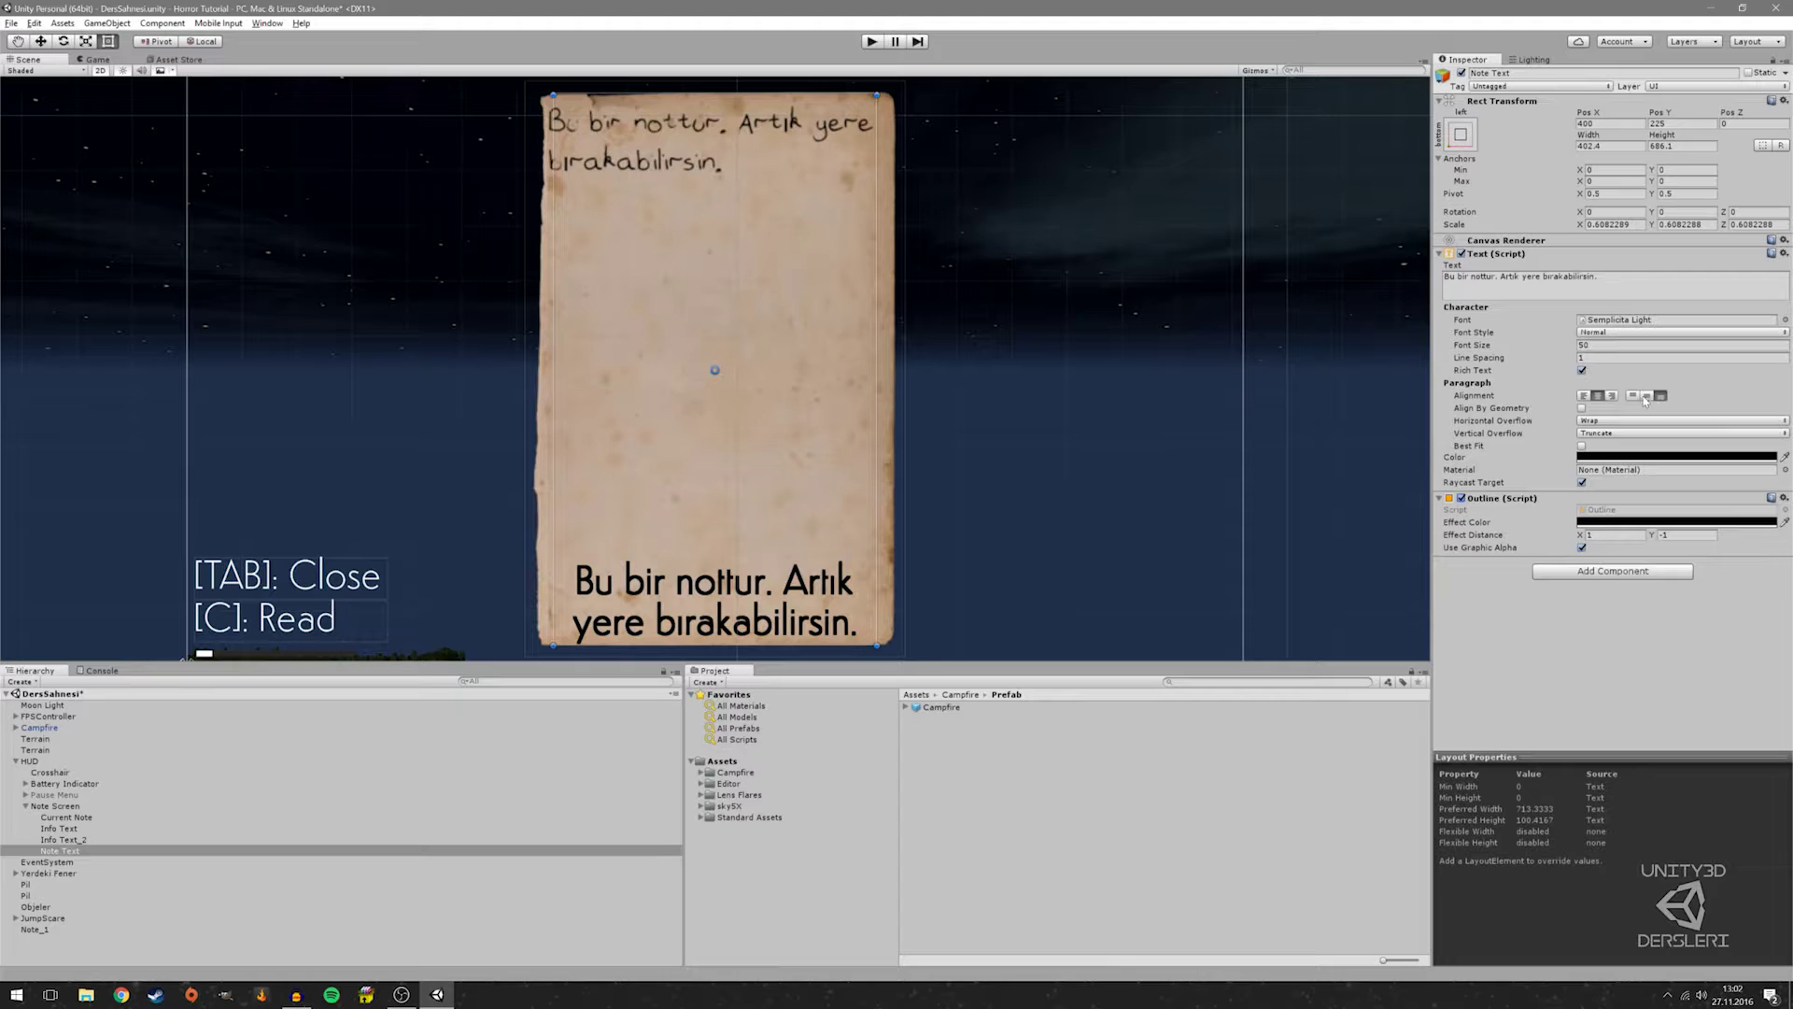
pyautogui.click(1632, 395)
pyautogui.click(1646, 395)
# Fill the note text with repeated copies of the sentence and enable Best Fit
pyautogui.click(1653, 284)
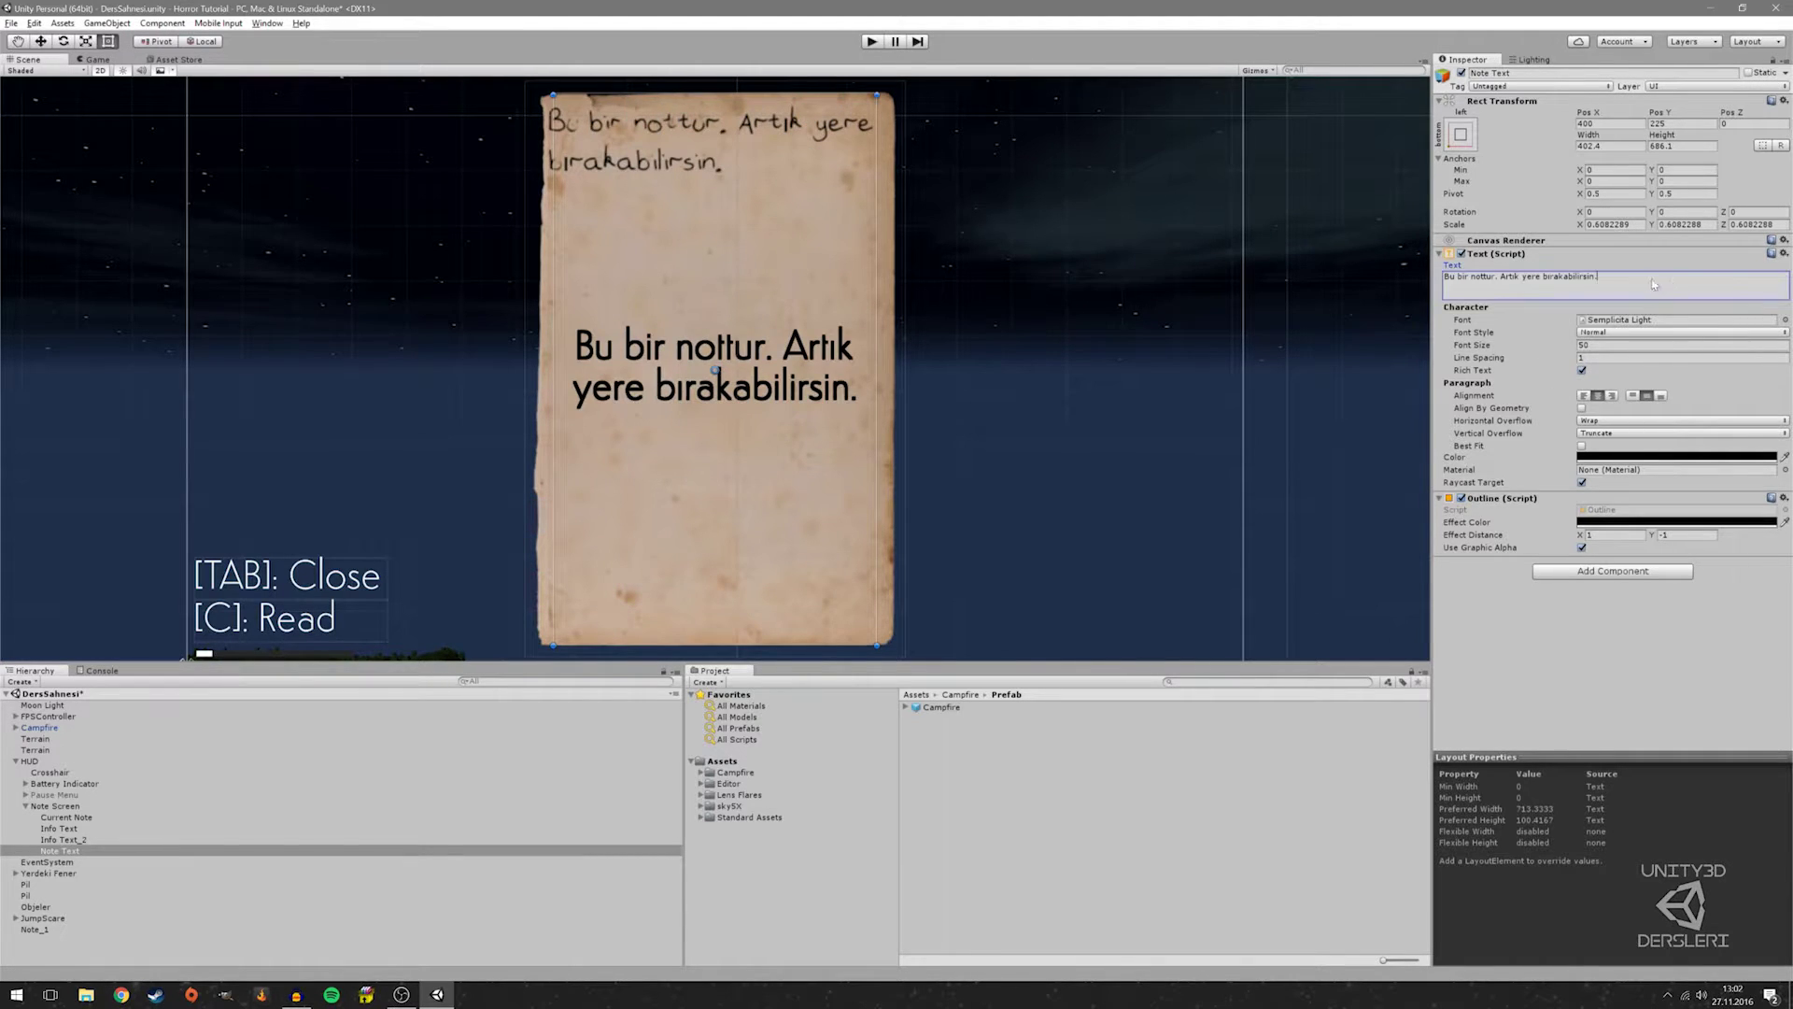
pyautogui.hotkey('ctrl', 'a')
pyautogui.hotkey('ctrl', 'c')
pyautogui.hotkey('ctrl', 'v')
pyautogui.hotkey('ctrl', 'v')
pyautogui.hotkey('ctrl', 'v')
pyautogui.hotkey('ctrl', 'v')
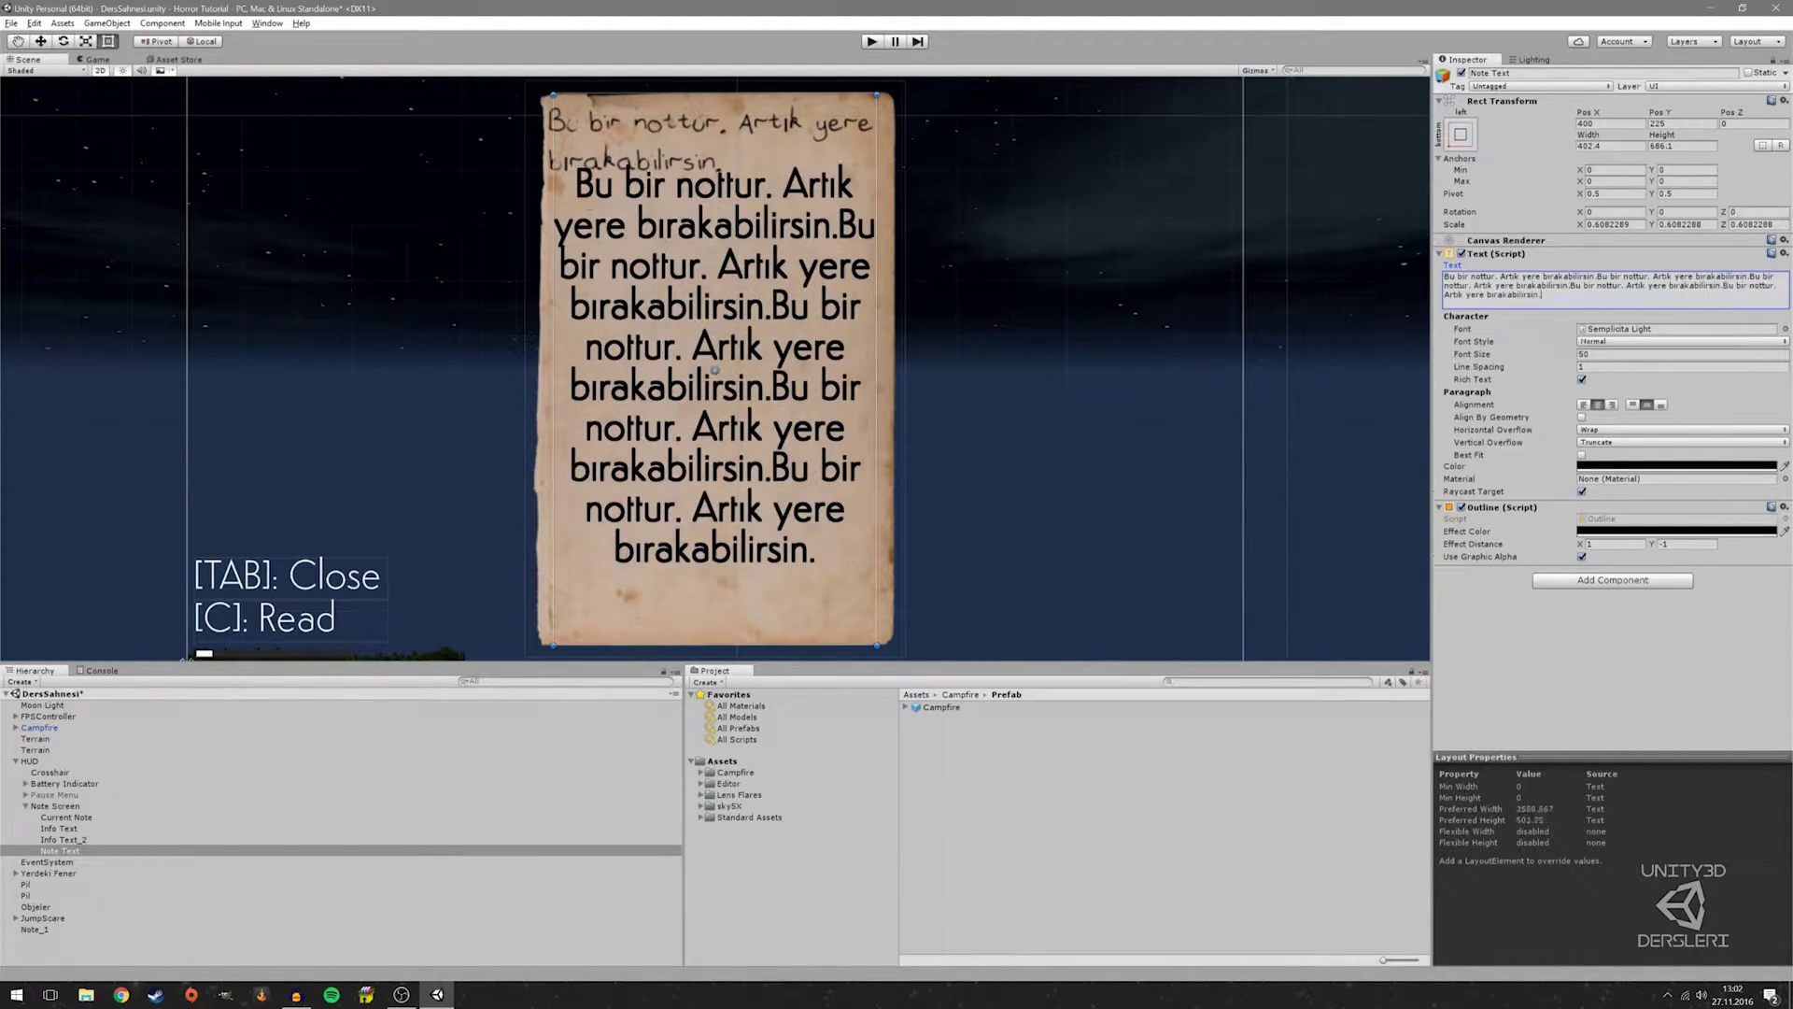
pyautogui.hotkey('ctrl', 'v')
pyautogui.hotkey('ctrl', 'v')
pyautogui.hotkey('ctrl', 'v')
pyautogui.hotkey('ctrl', 'v')
pyautogui.hotkey('ctrl', 'v')
pyautogui.hotkey('ctrl', 'v')
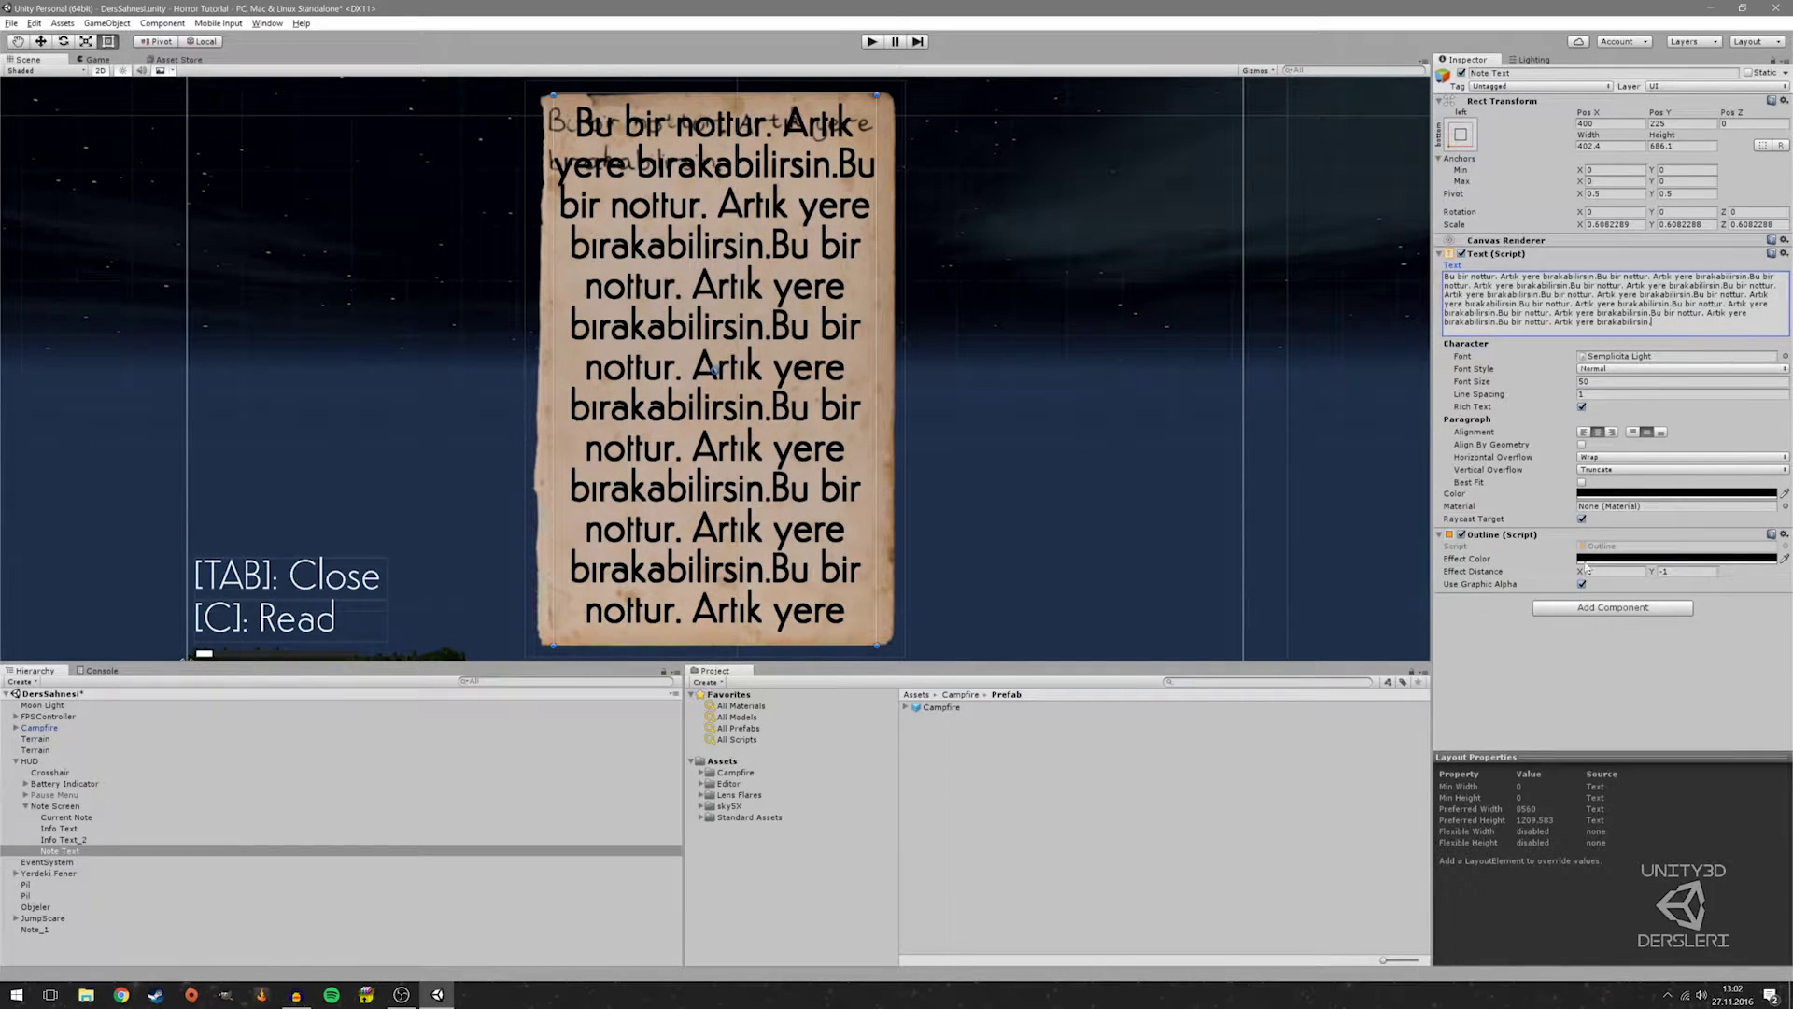
pyautogui.click(1583, 482)
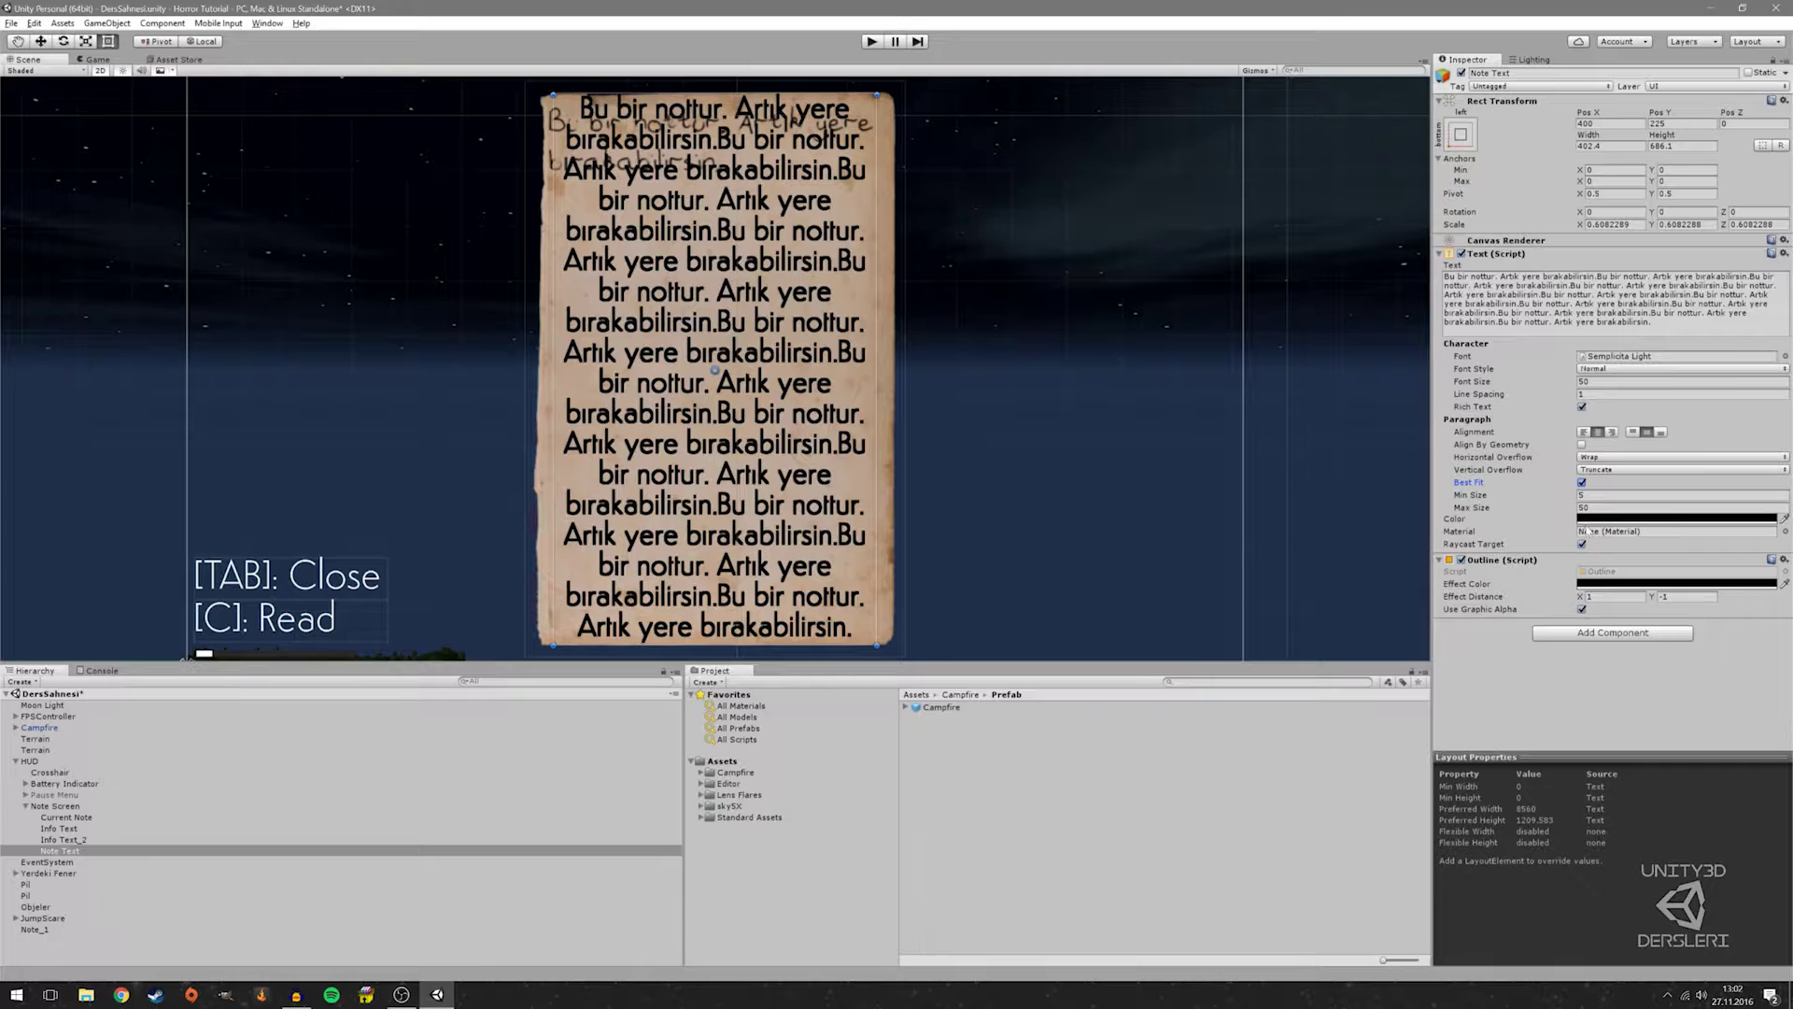
# Append more copies of the sentence to test Best Fit shrinking
pyautogui.click(1644, 321)
pyautogui.hotkey('ctrl', 'v')
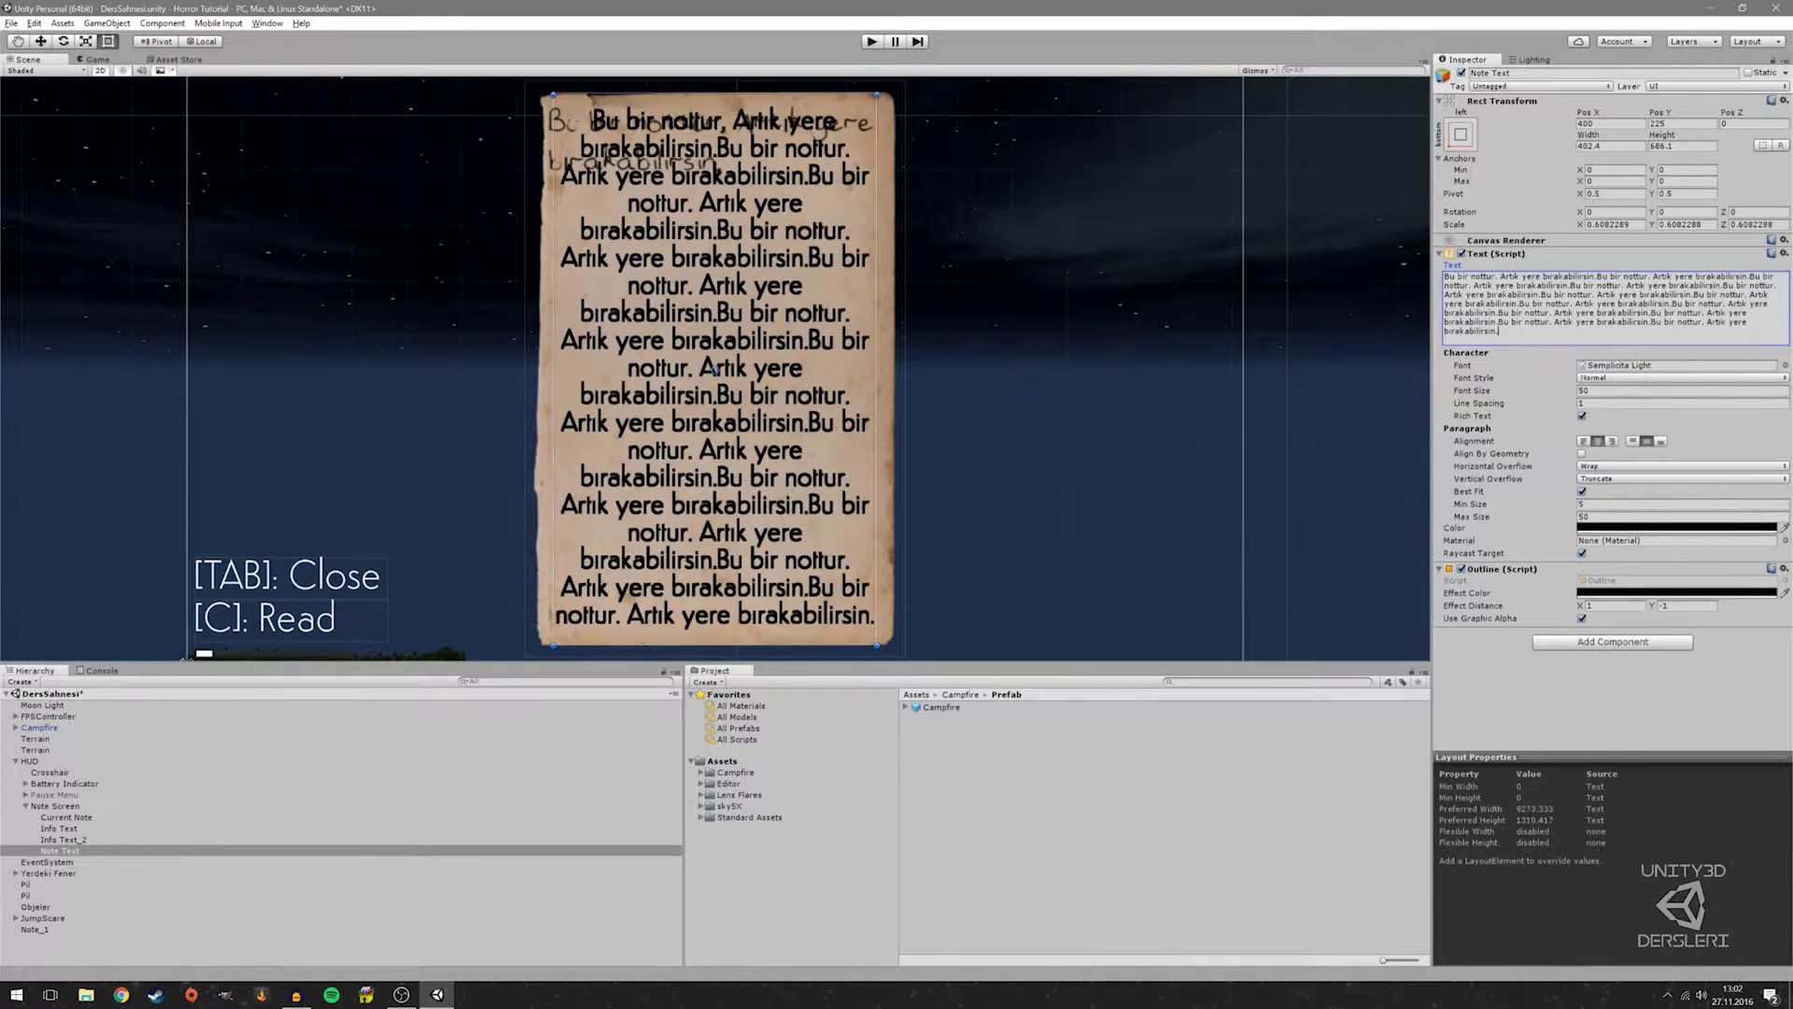
pyautogui.hotkey('ctrl', 'v')
pyautogui.hotkey('ctrl', 'v')
pyautogui.hotkey('ctrl', 'v')
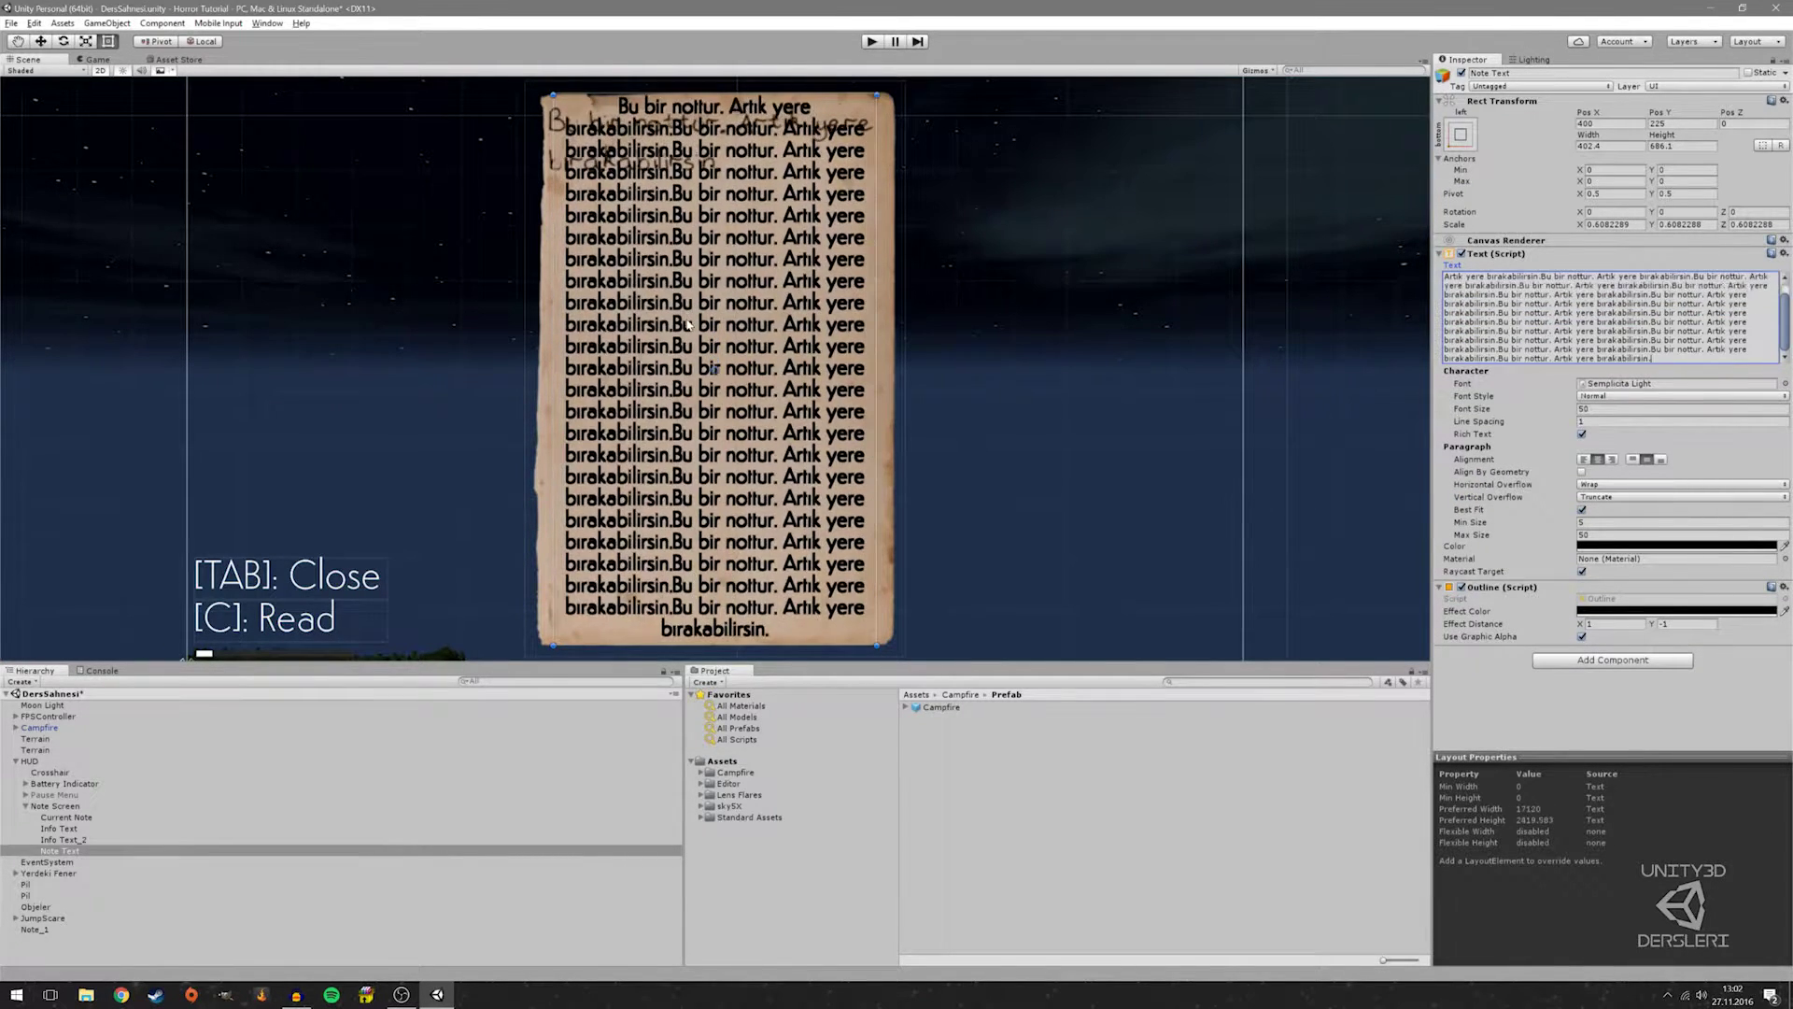
pyautogui.hotkey('ctrl', 'v')
pyautogui.hotkey('ctrl', 'v')
# Replace the text with the original sentence 'Bu bir nottur. Artık yere bırakabilirsin.'
pyautogui.hotkey('ctrl', 'a')
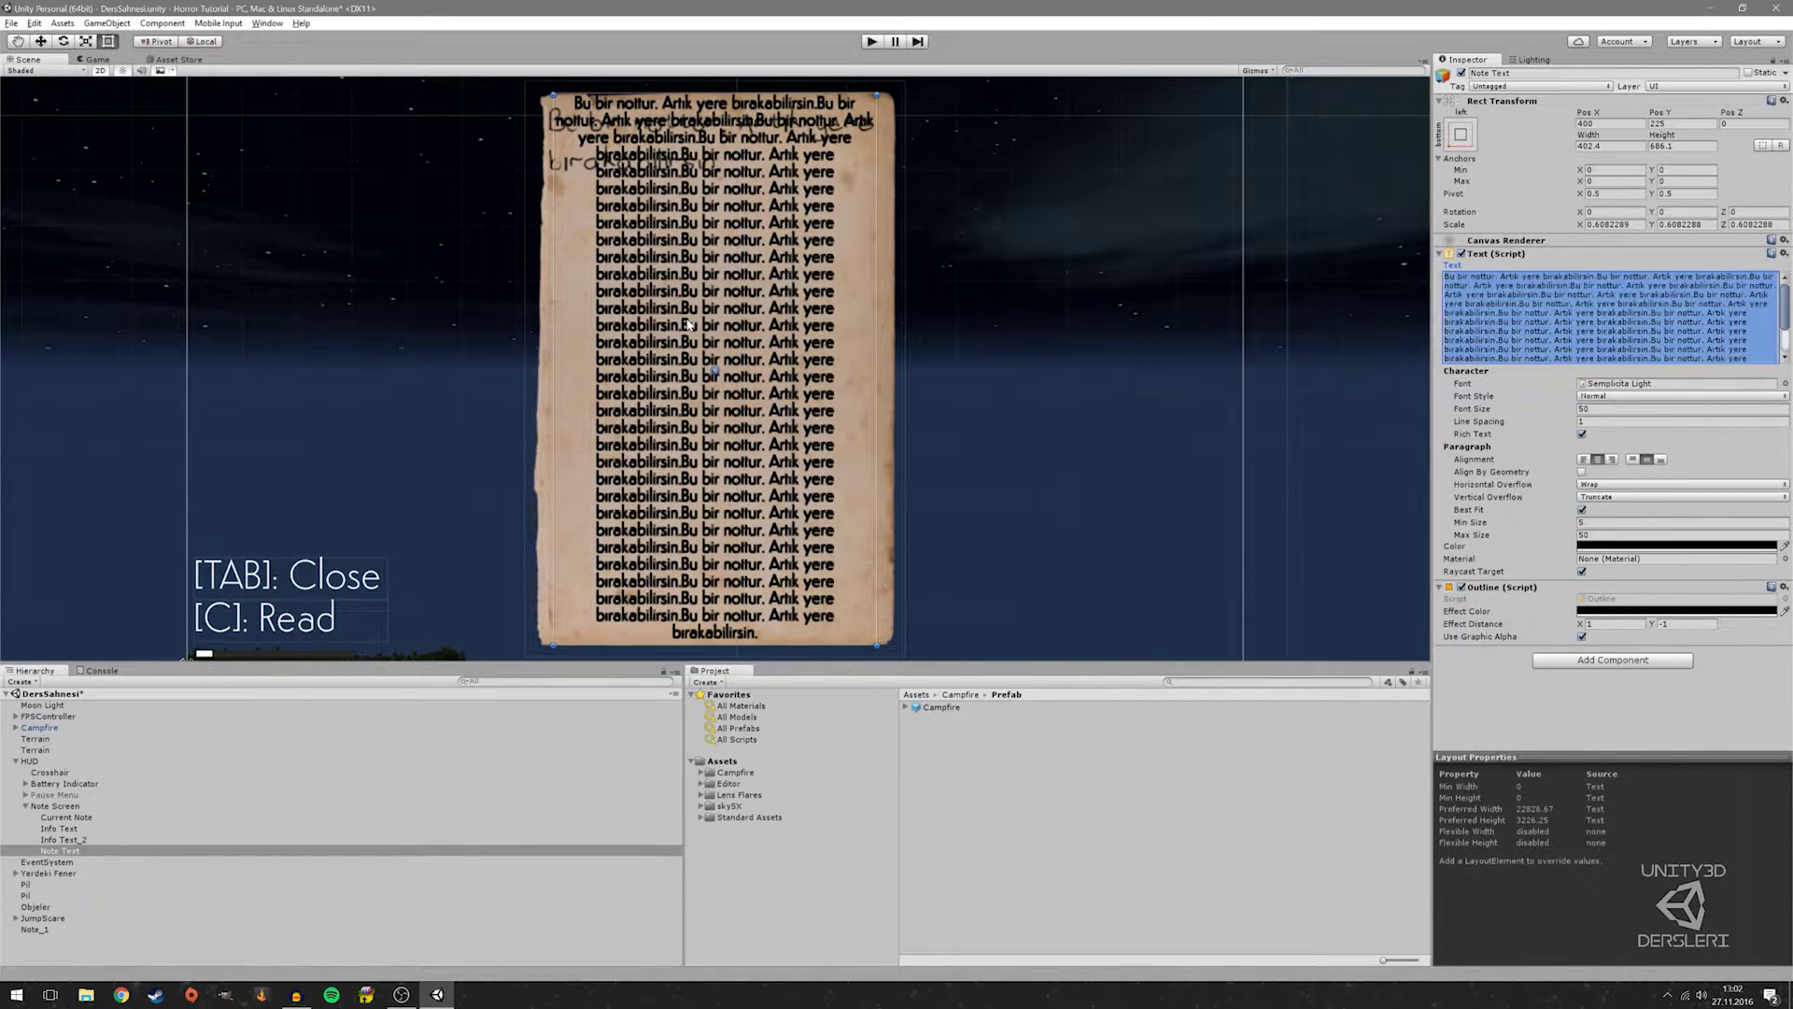
pyautogui.press('BackSpace')
pyautogui.write('Bu bir nottu')
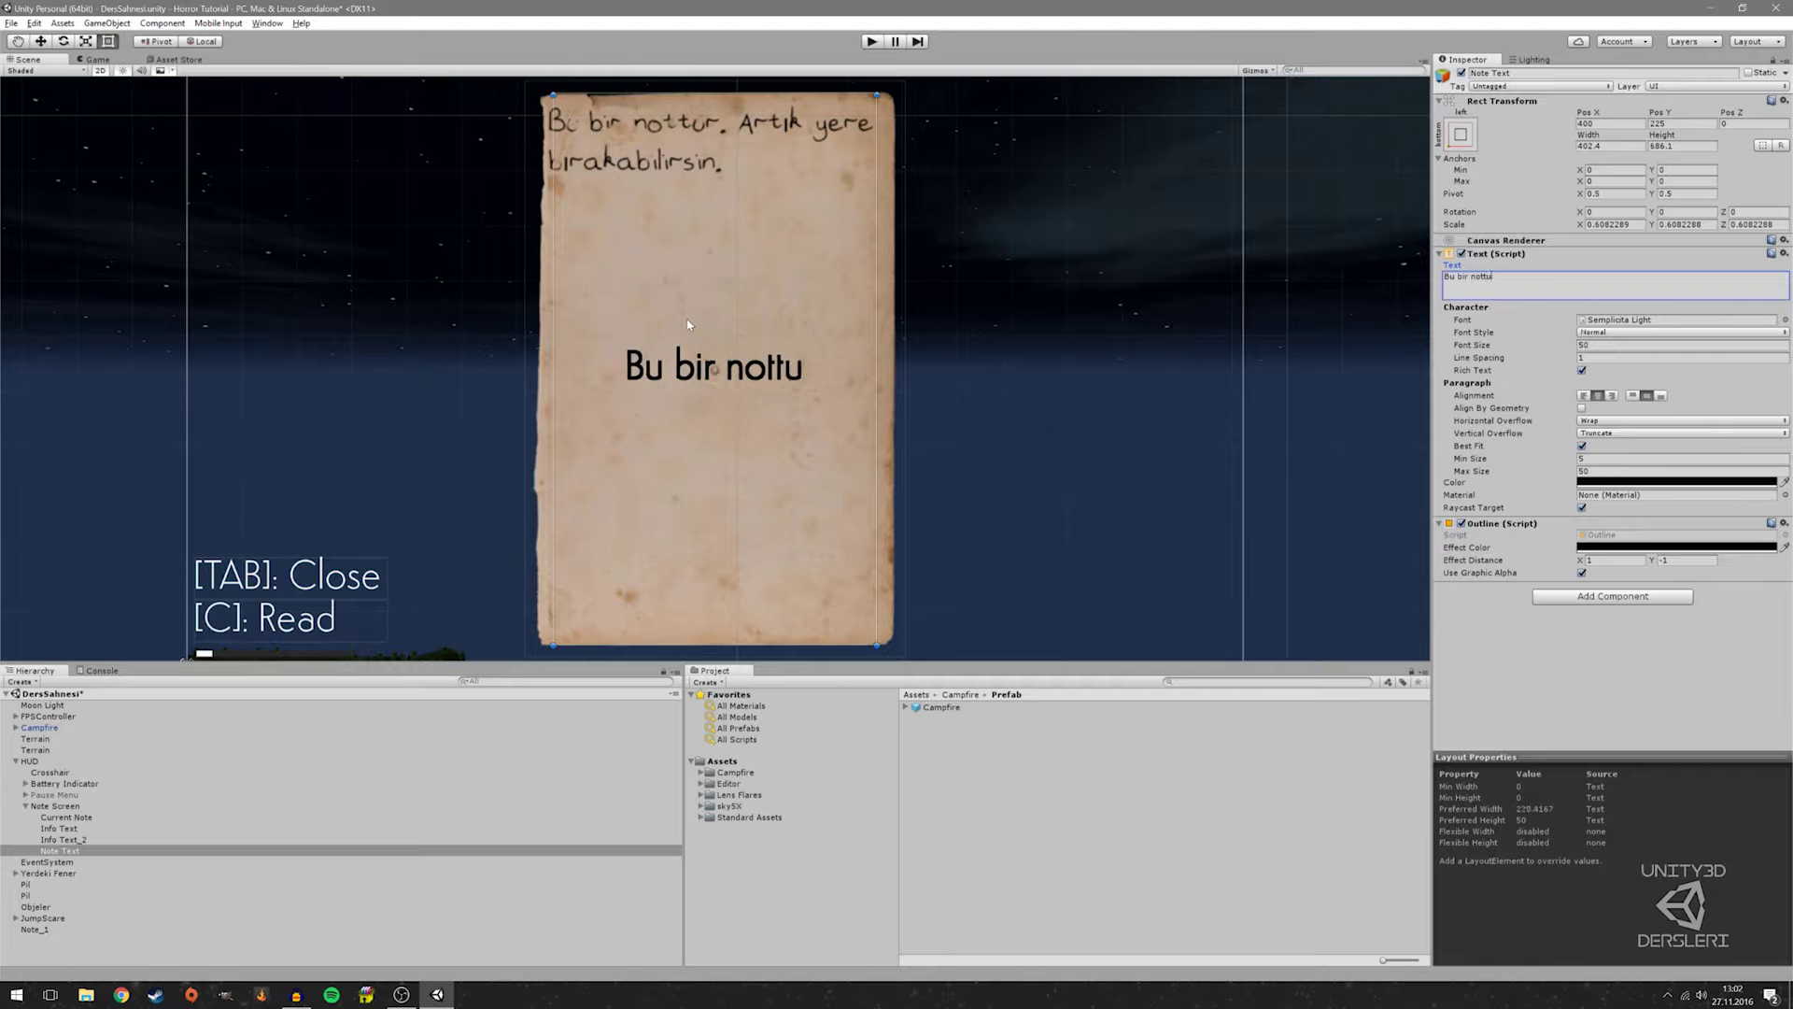
pyautogui.write('r. Artık yere bıra')
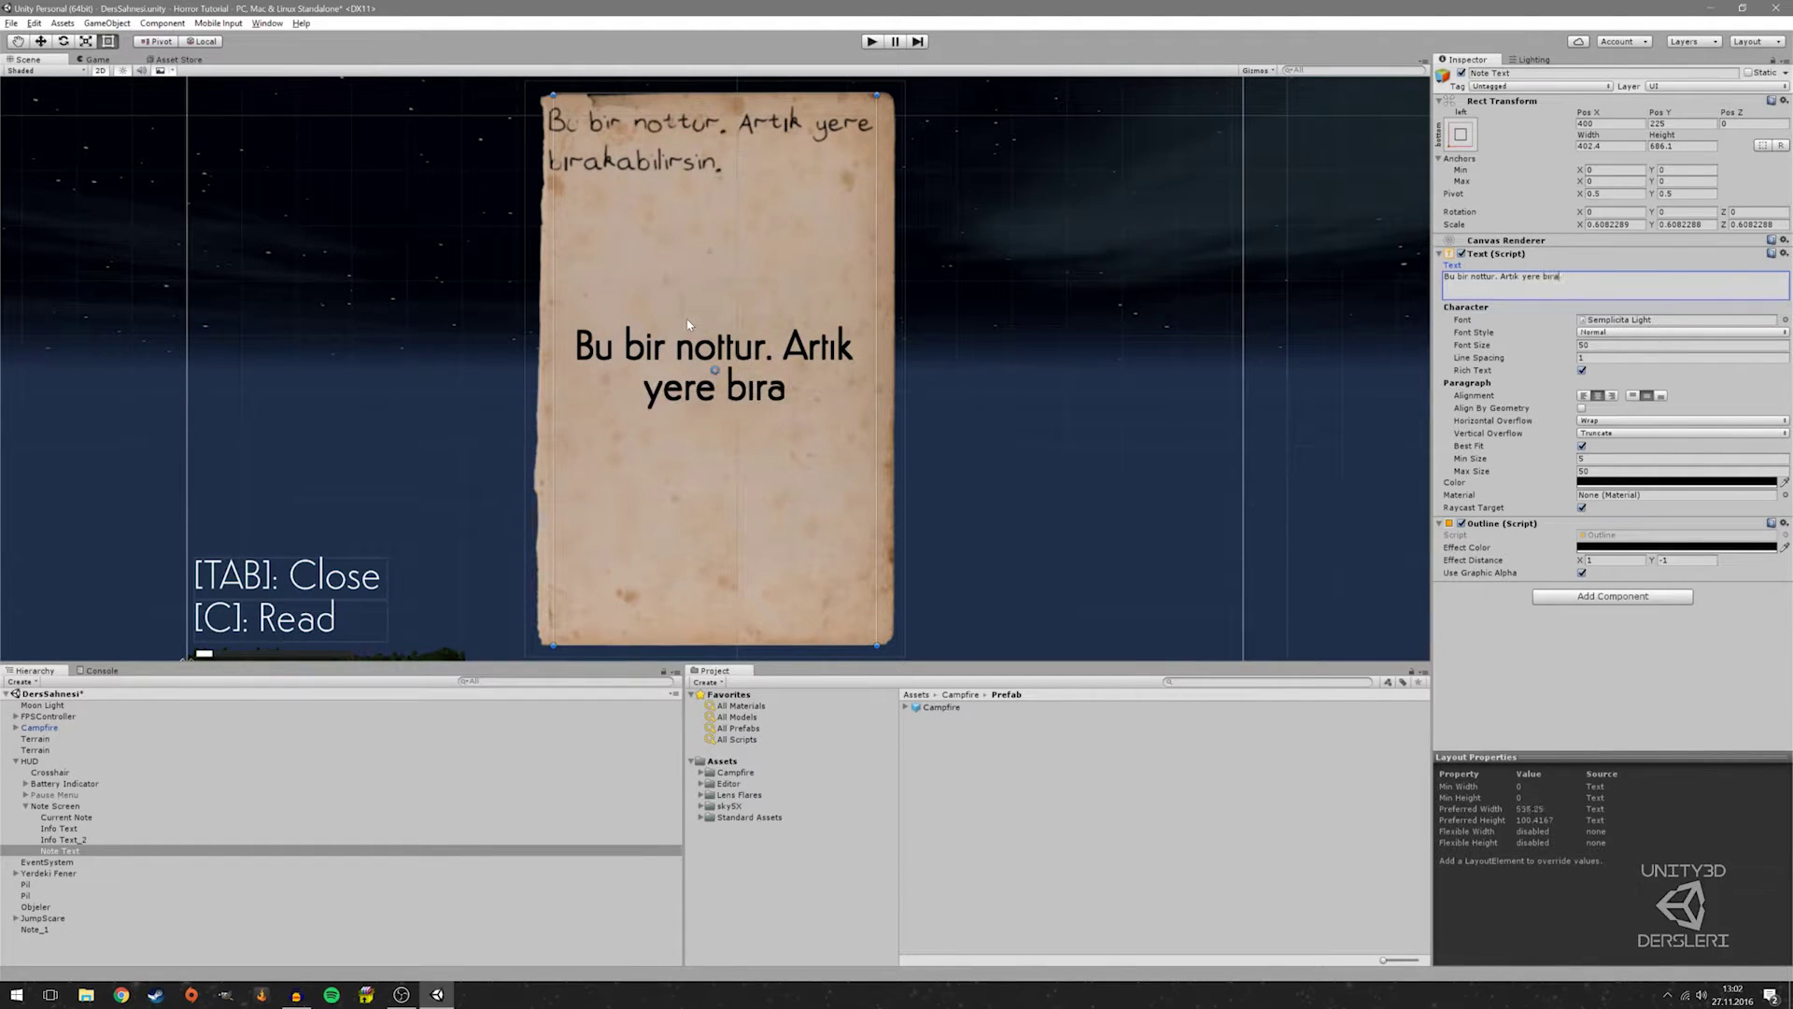
pyautogui.write('kabilirsin.')
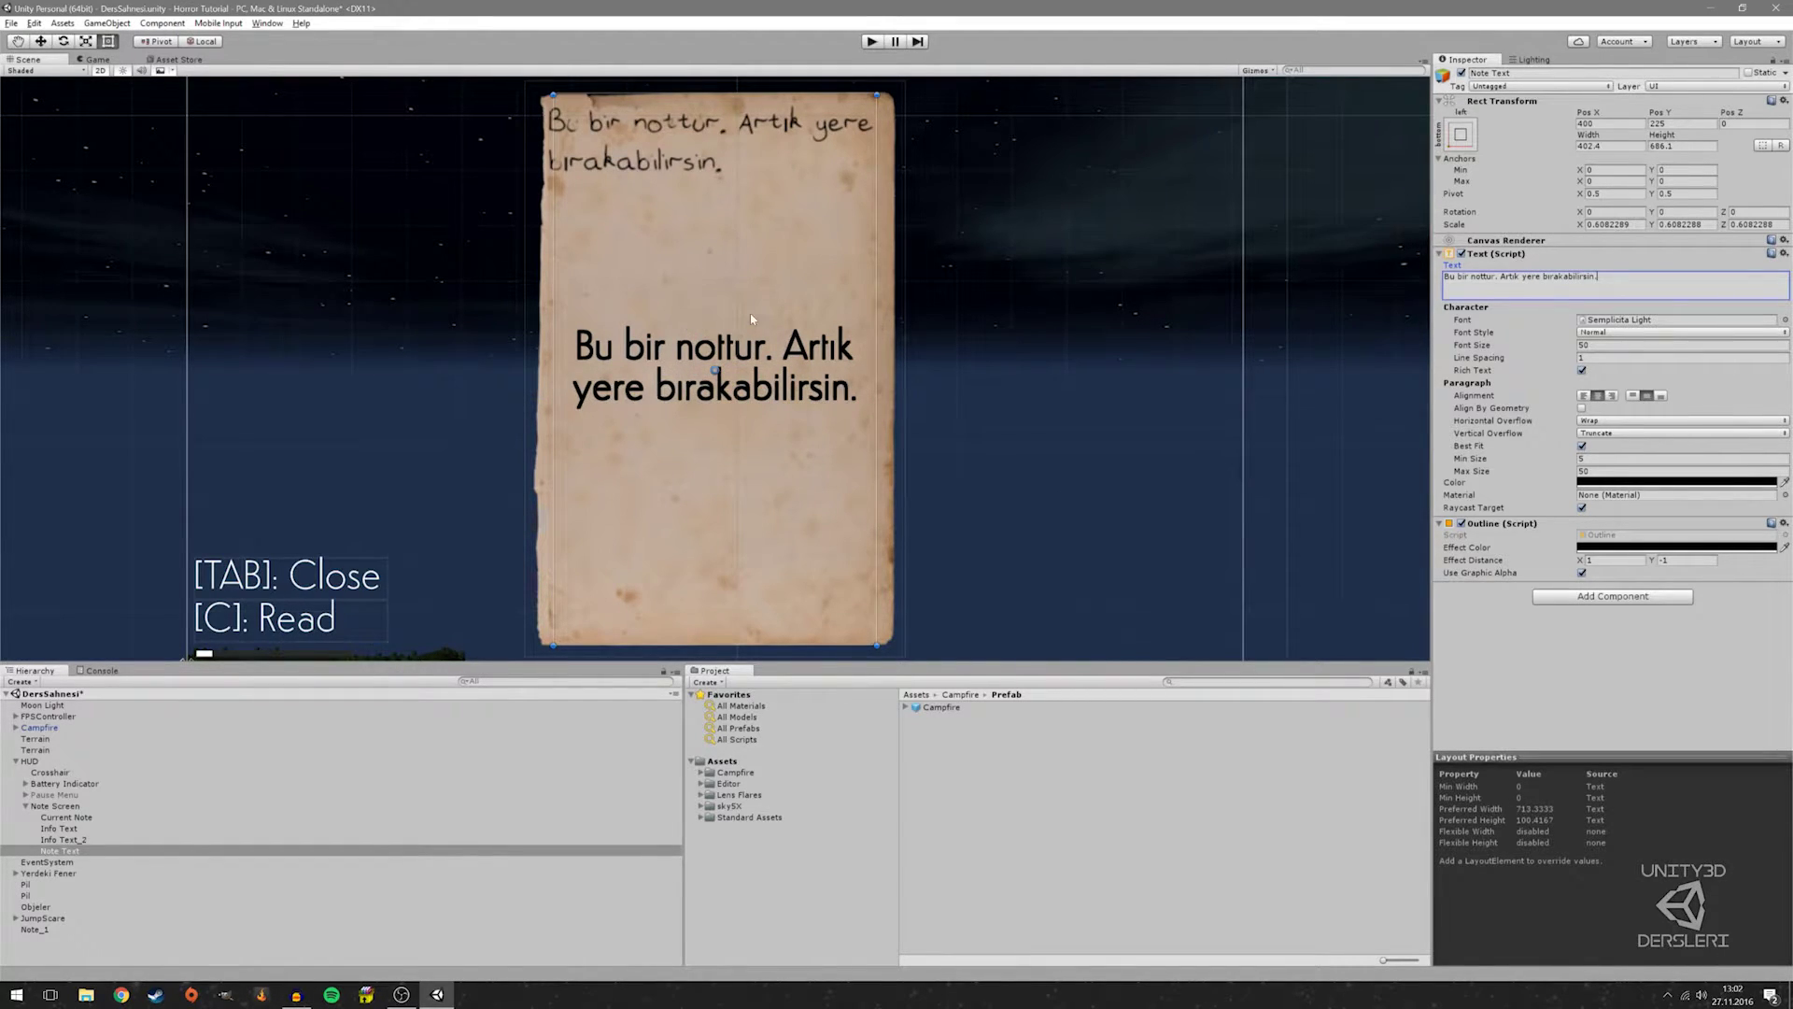
pyautogui.click(616, 146)
pyautogui.scroll(-3, 742, 175)
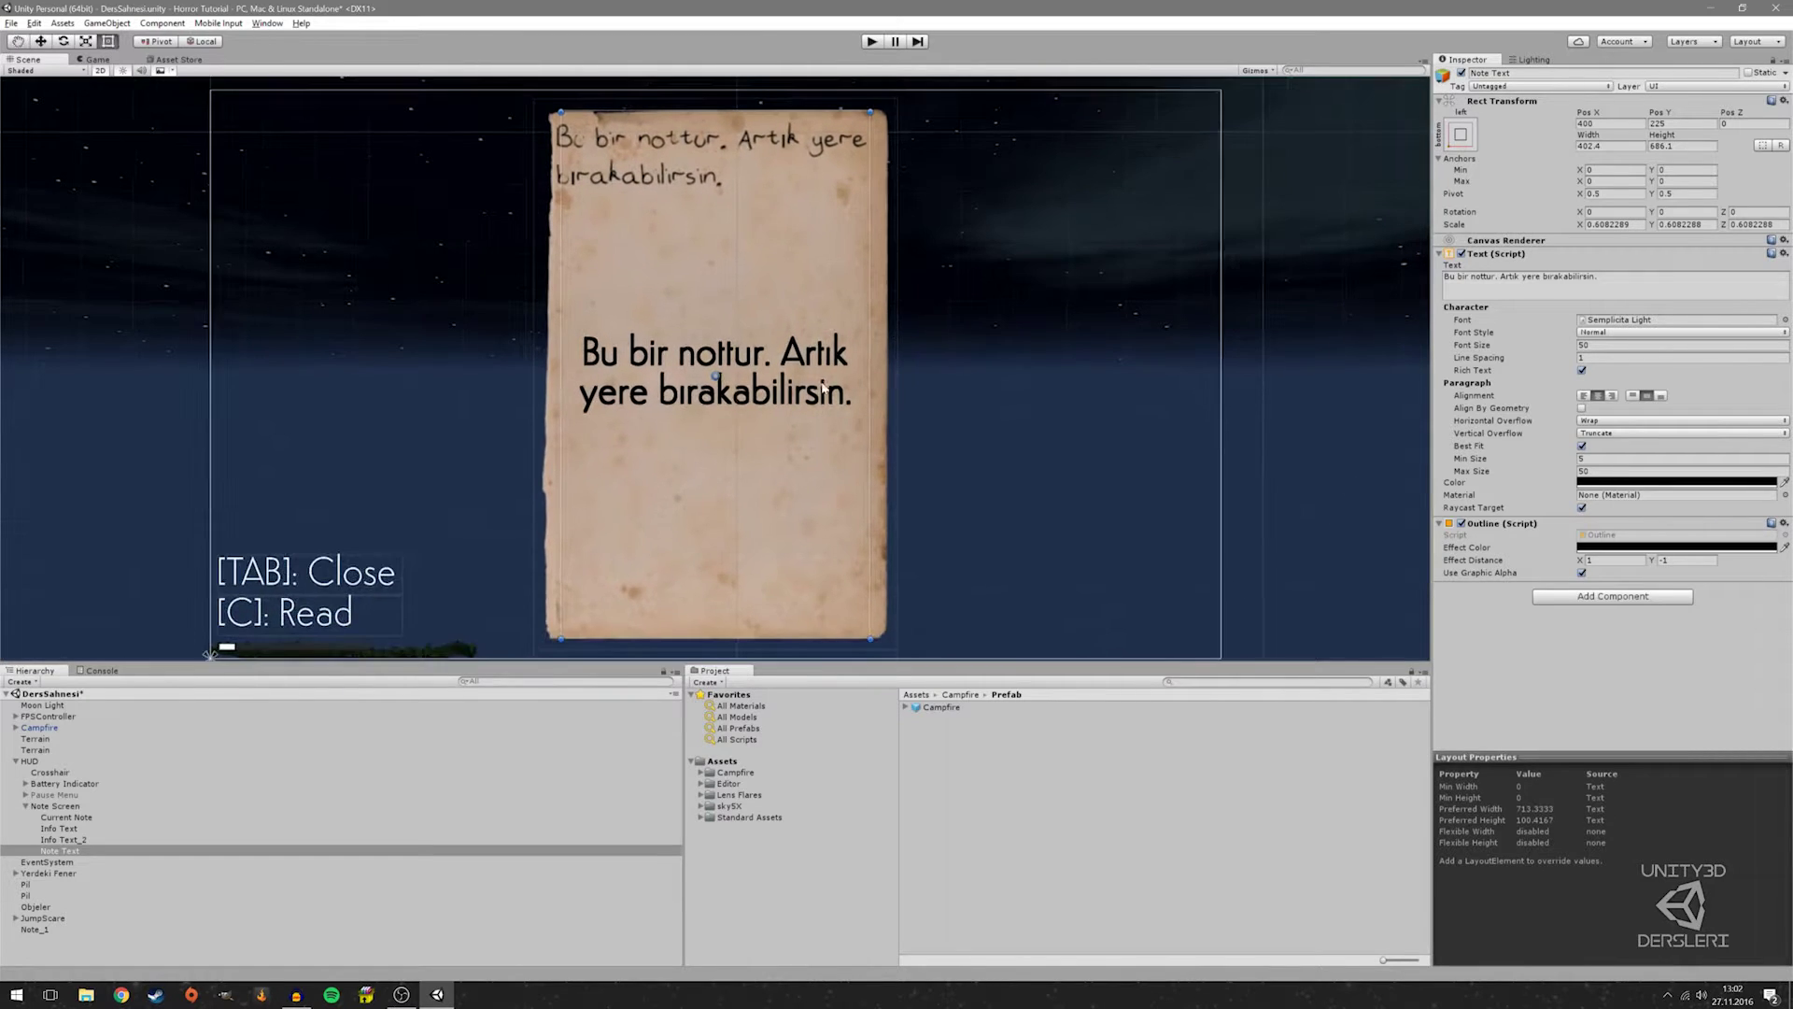
# Turn off the note text's Outline and set its font to Semplicita Medium after trying Arial and Semplicita Light
pyautogui.click(94, 59)
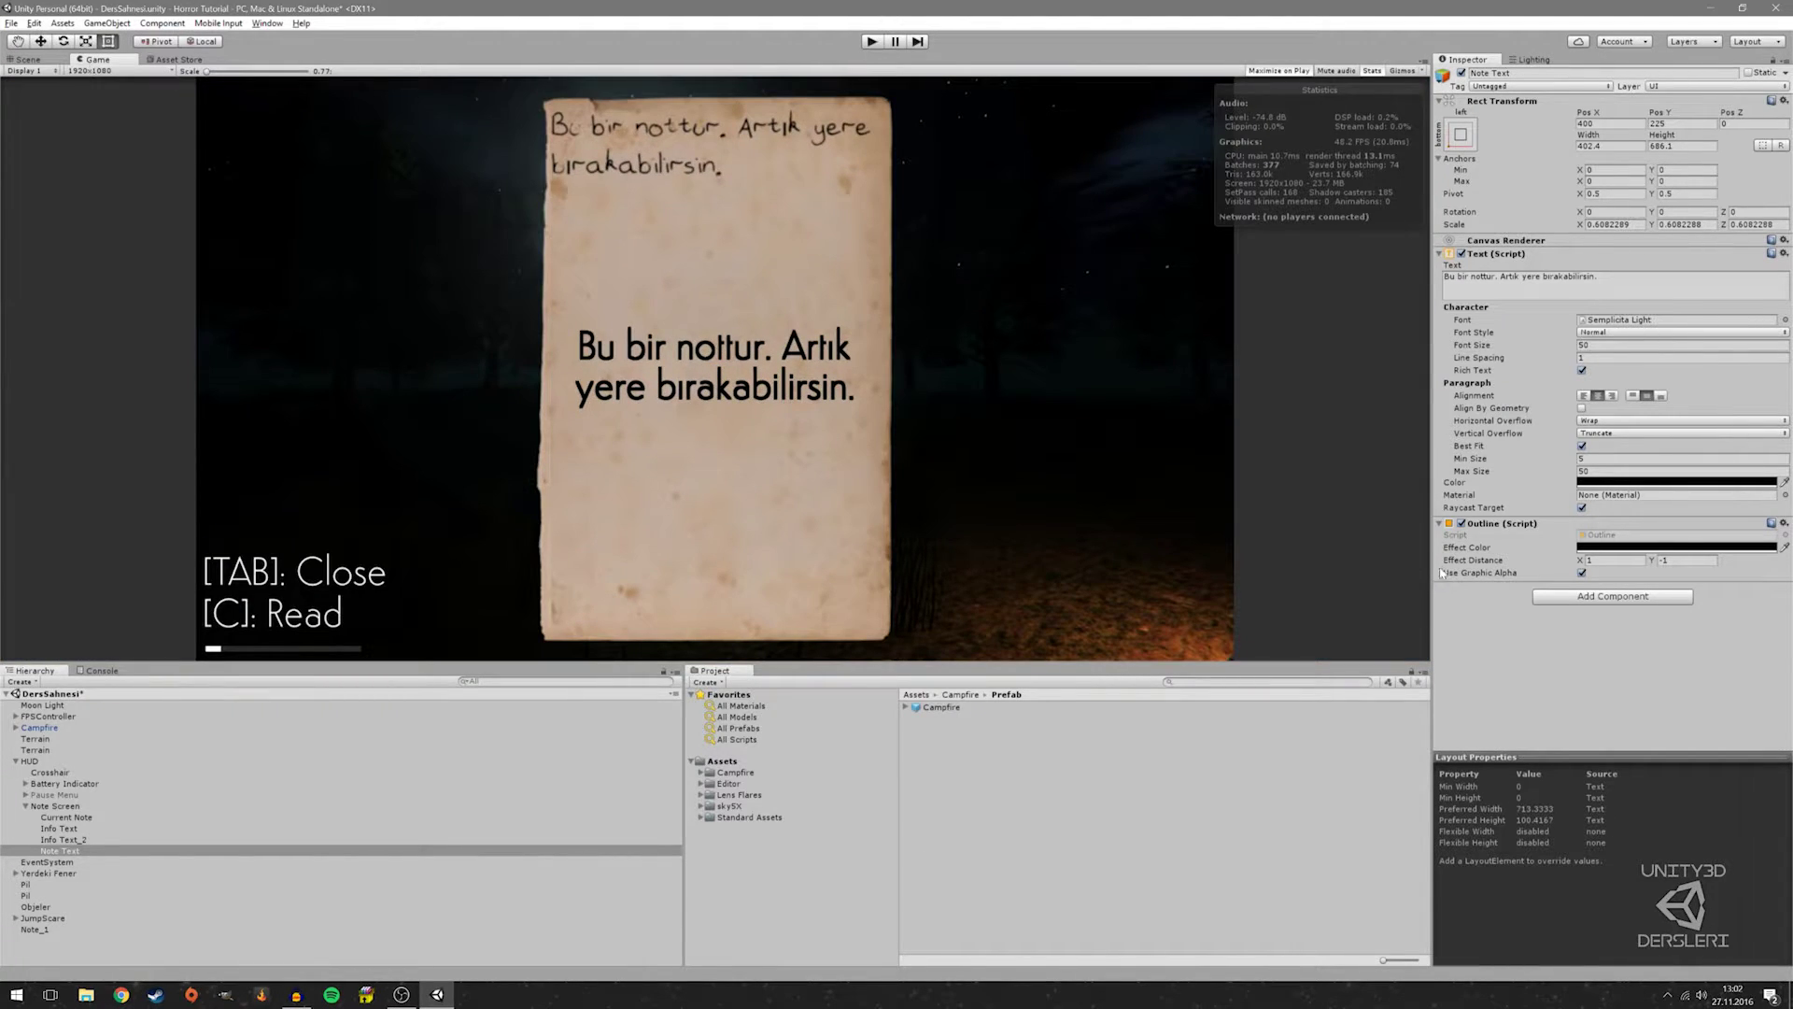
pyautogui.click(1461, 523)
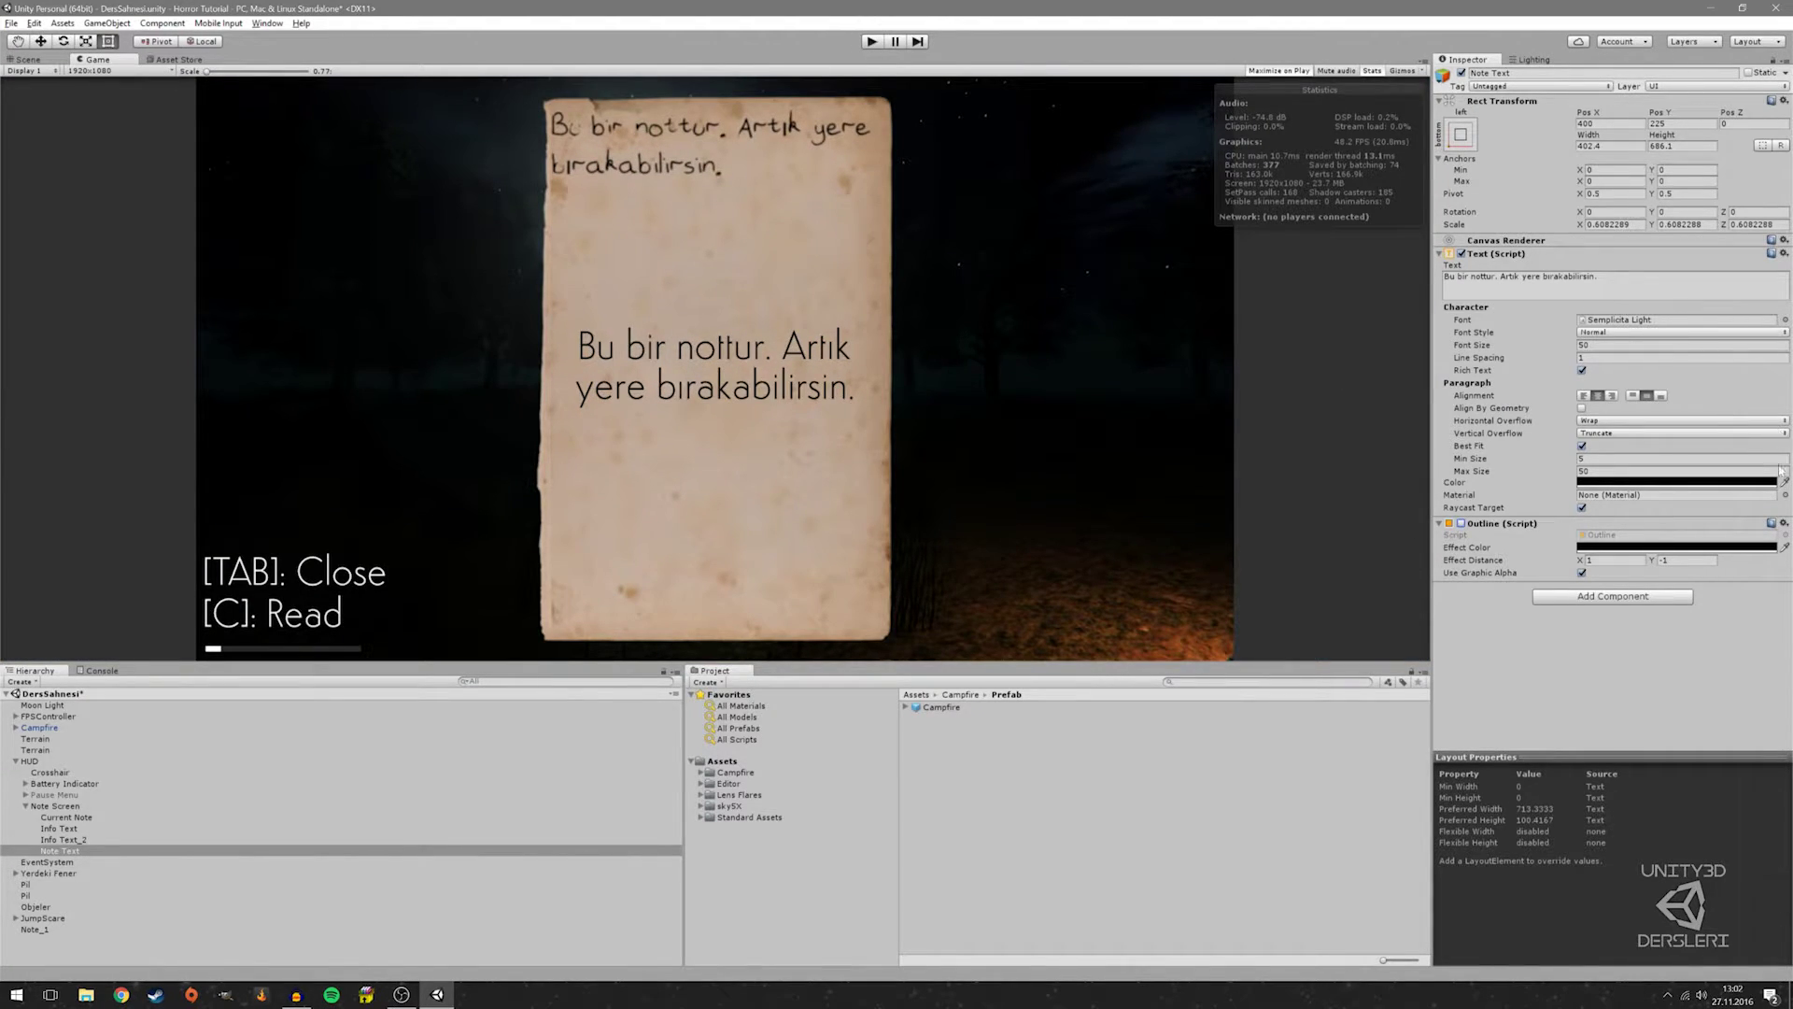
pyautogui.click(1785, 319)
pyautogui.click(254, 624)
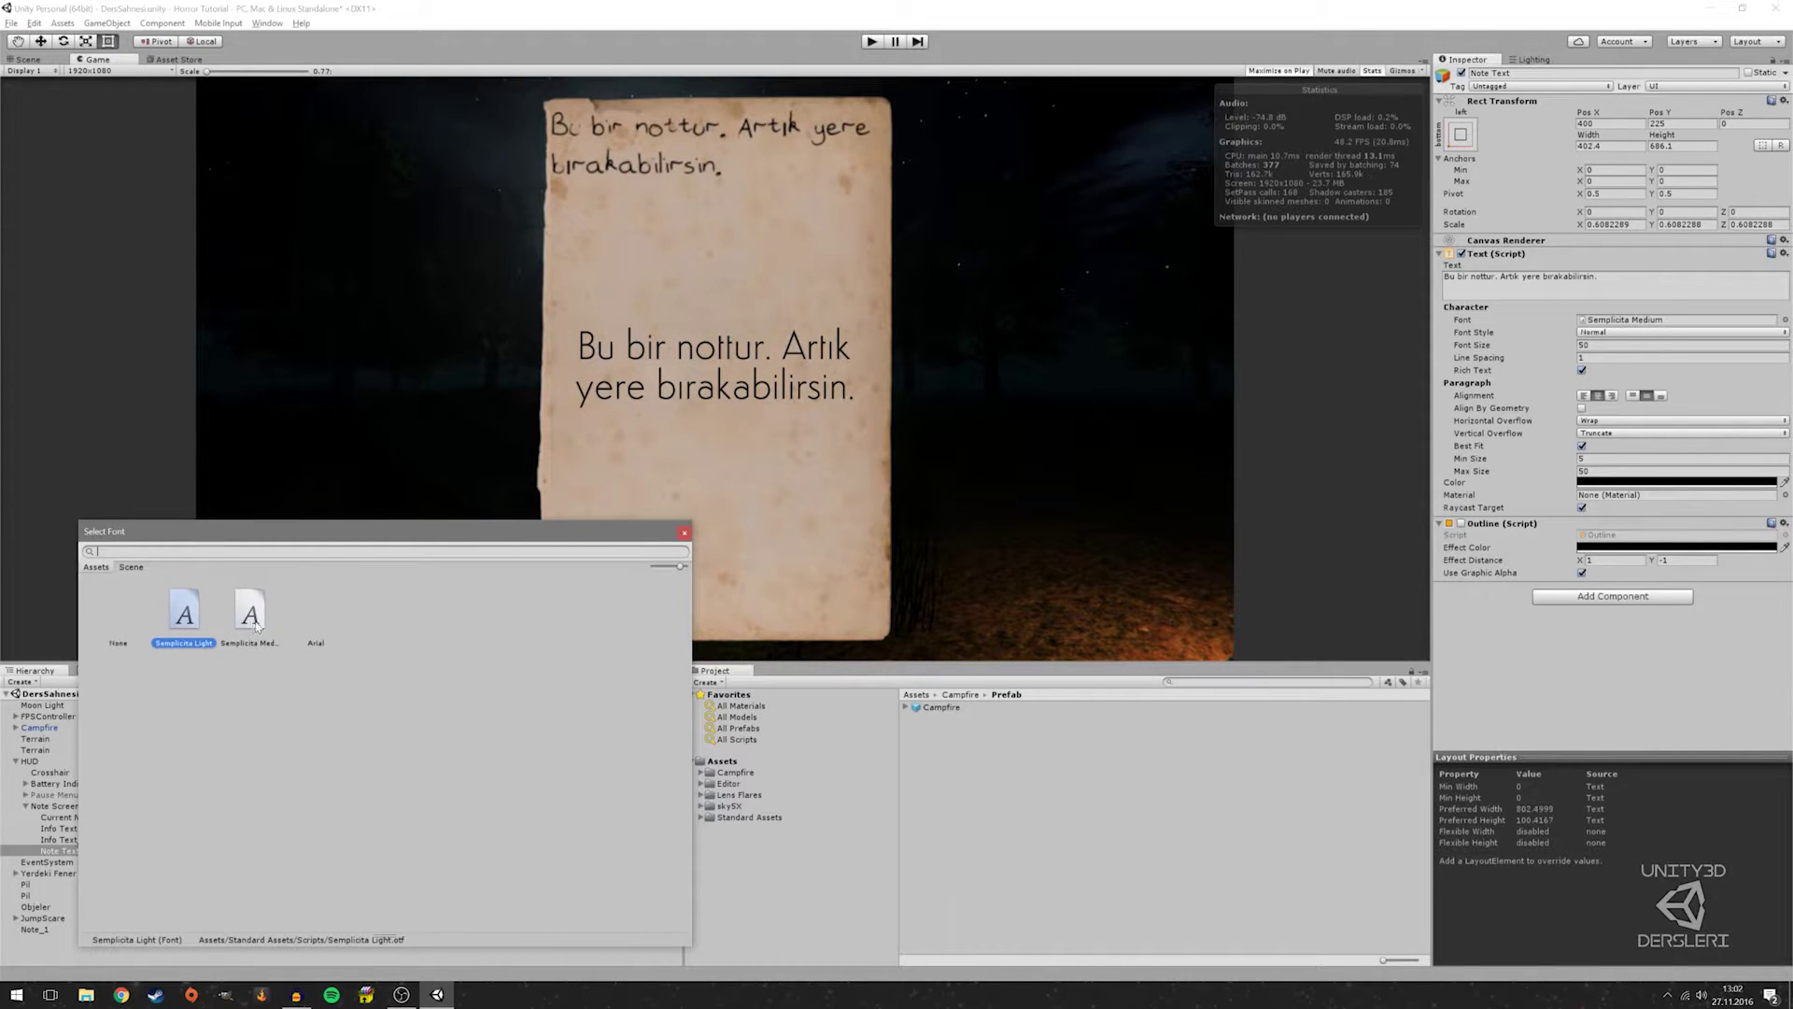
pyautogui.click(189, 625)
pyautogui.click(301, 639)
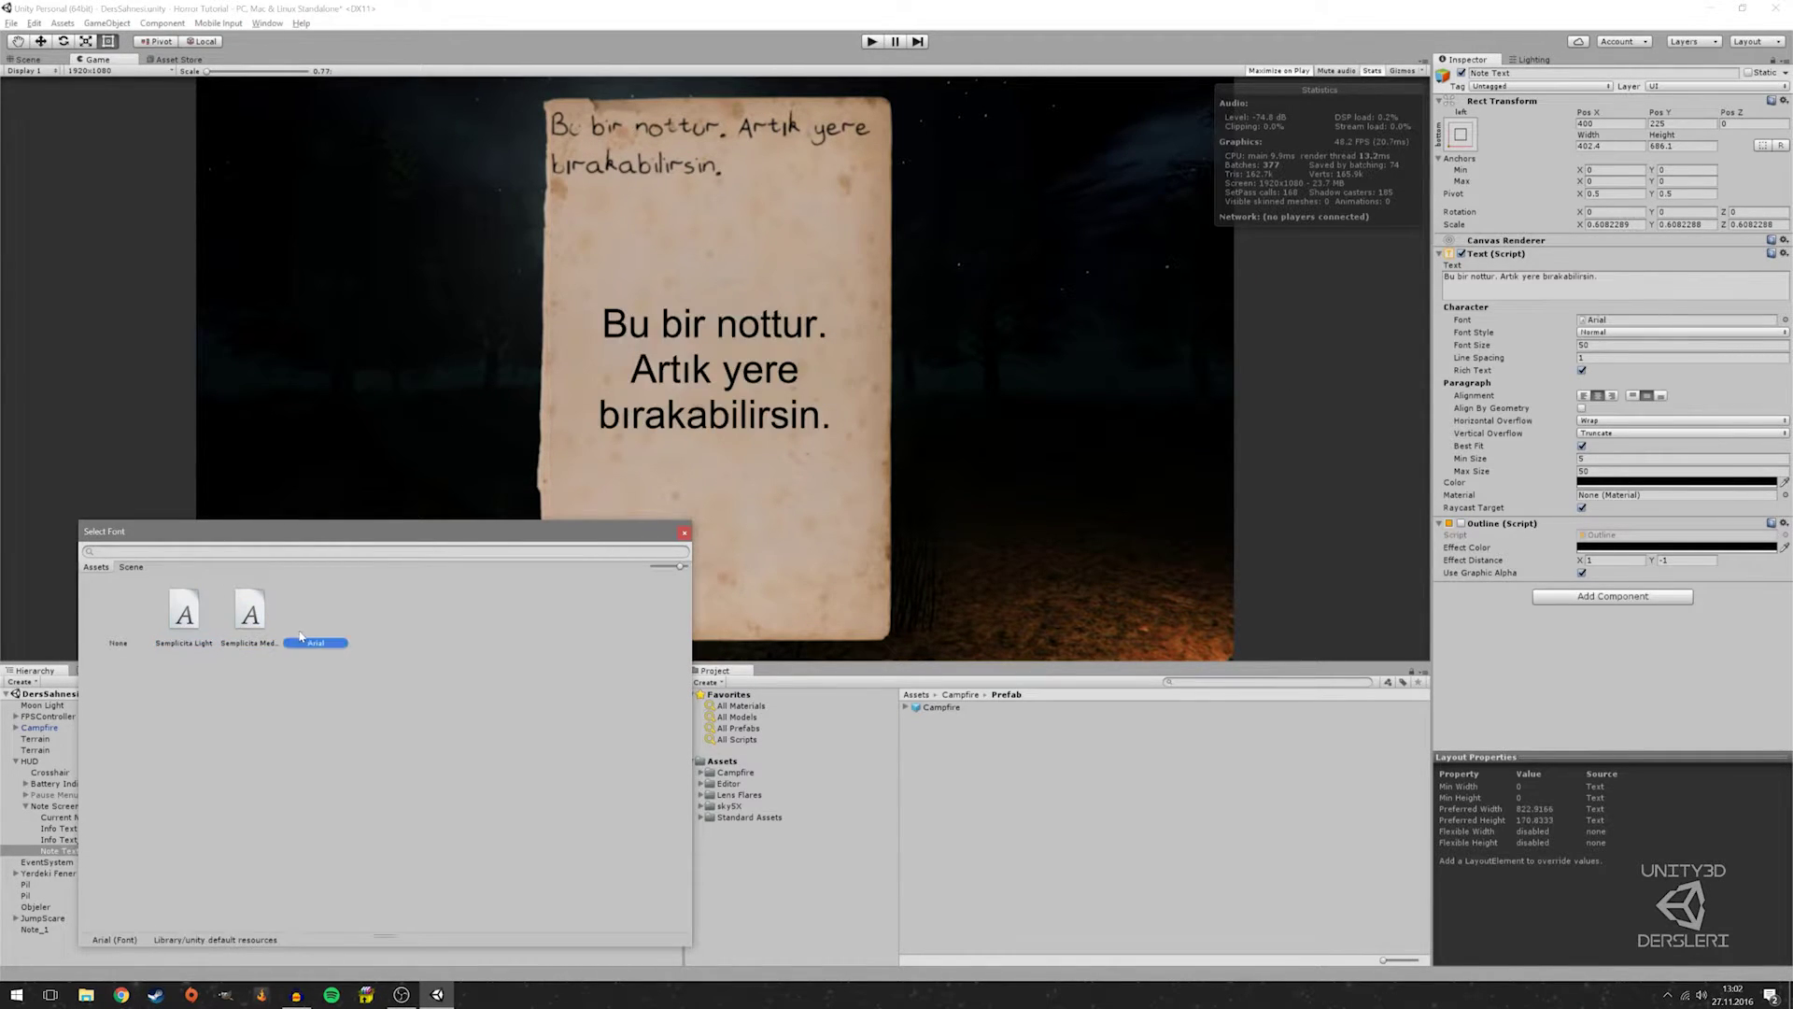
pyautogui.click(198, 622)
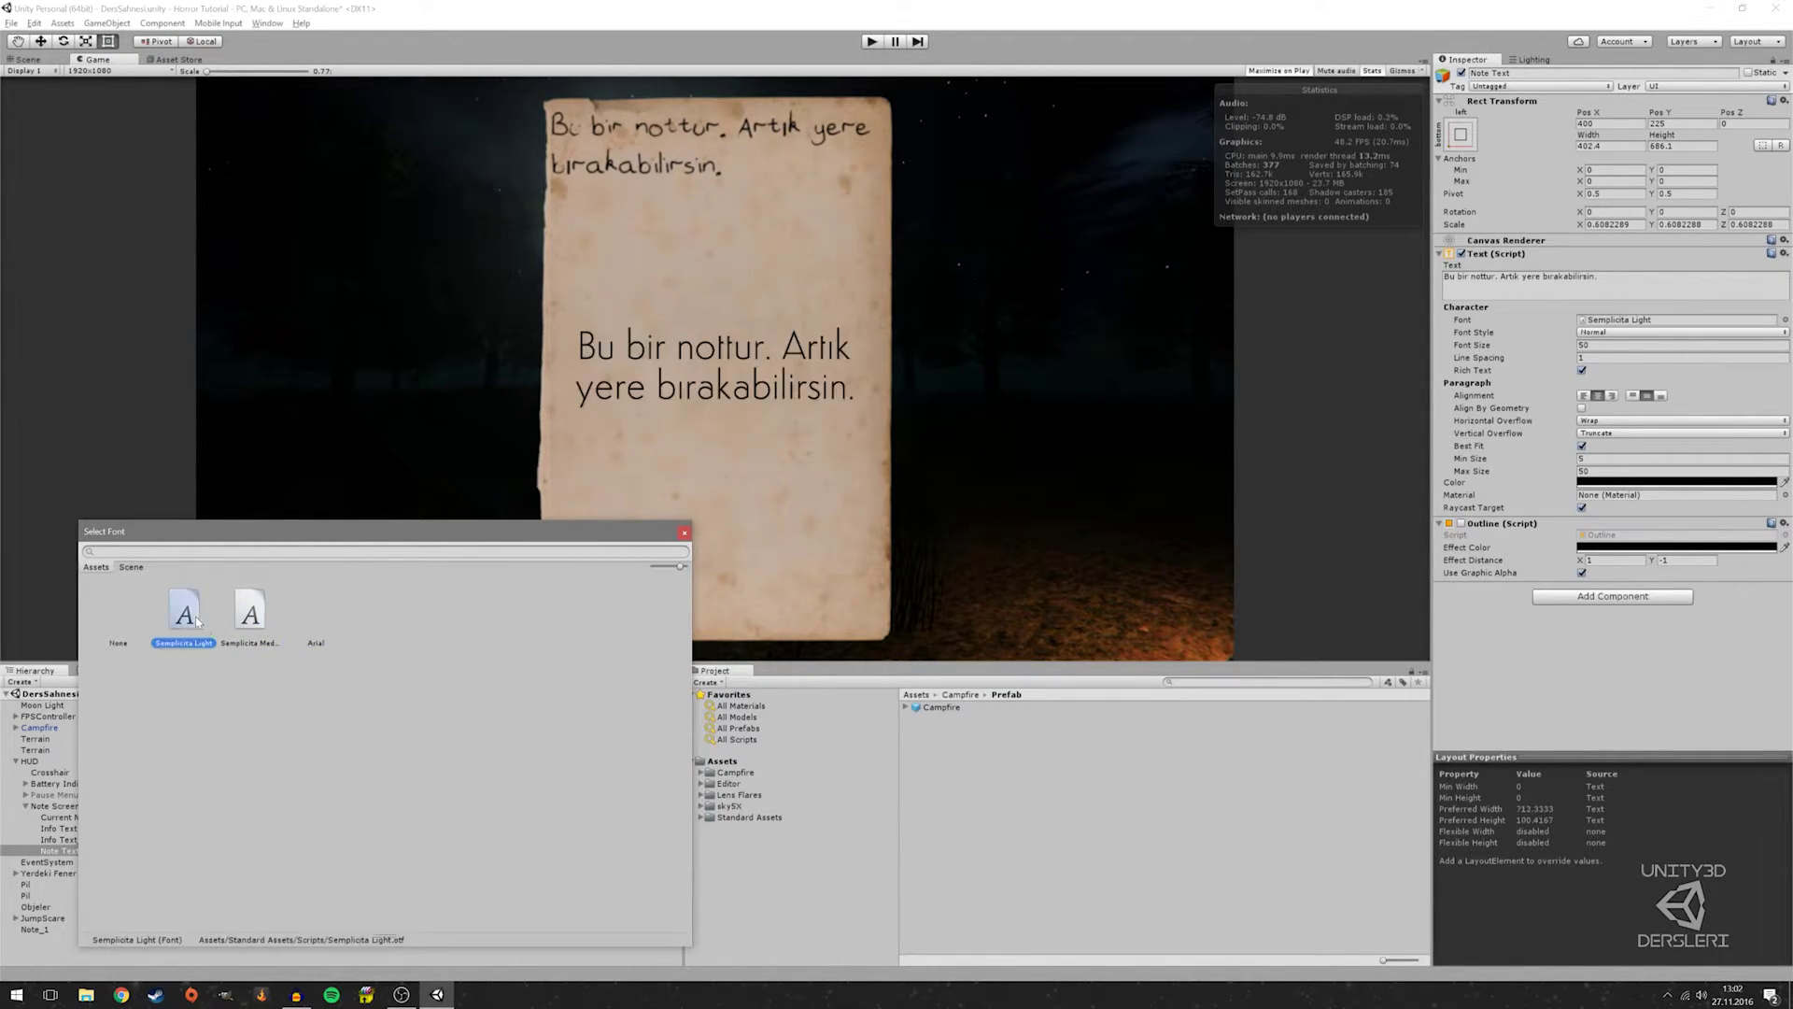
pyautogui.click(260, 625)
pyautogui.doubleClick(260, 626)
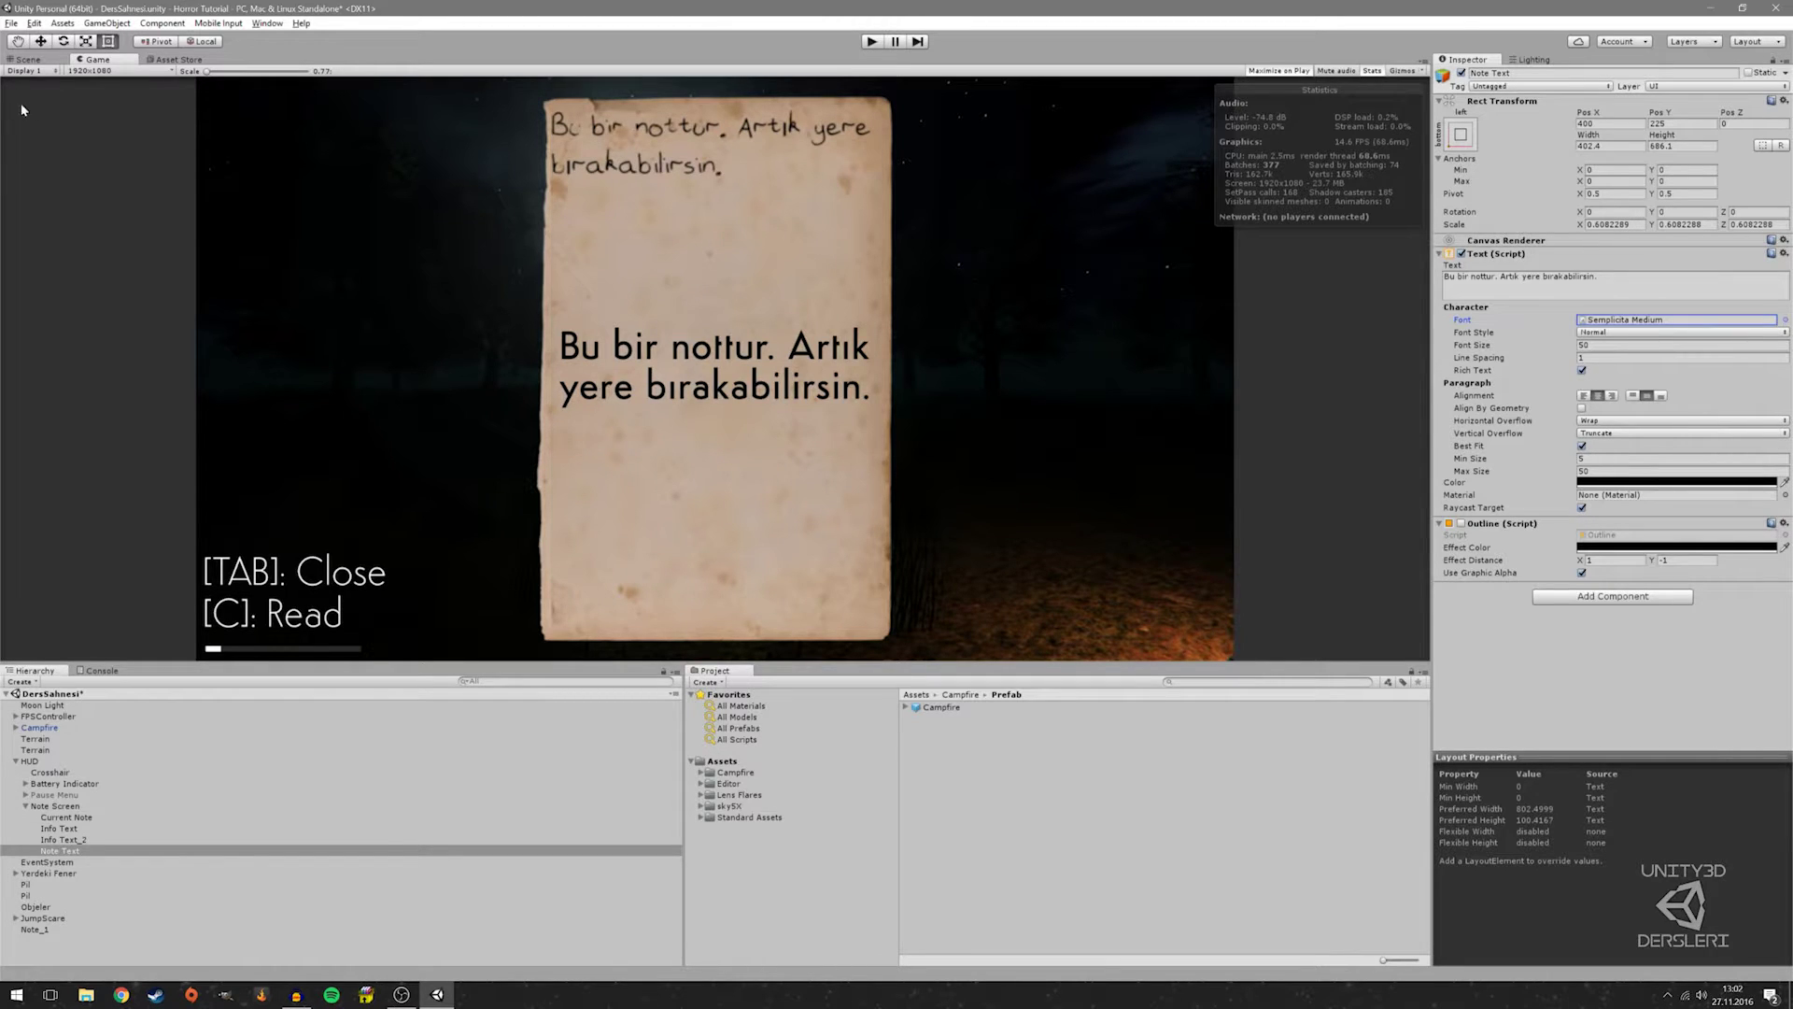
pyautogui.click(28, 58)
# Disable Note Text's text component and briefly toggle the Note Text object off and on
pyautogui.press('f')
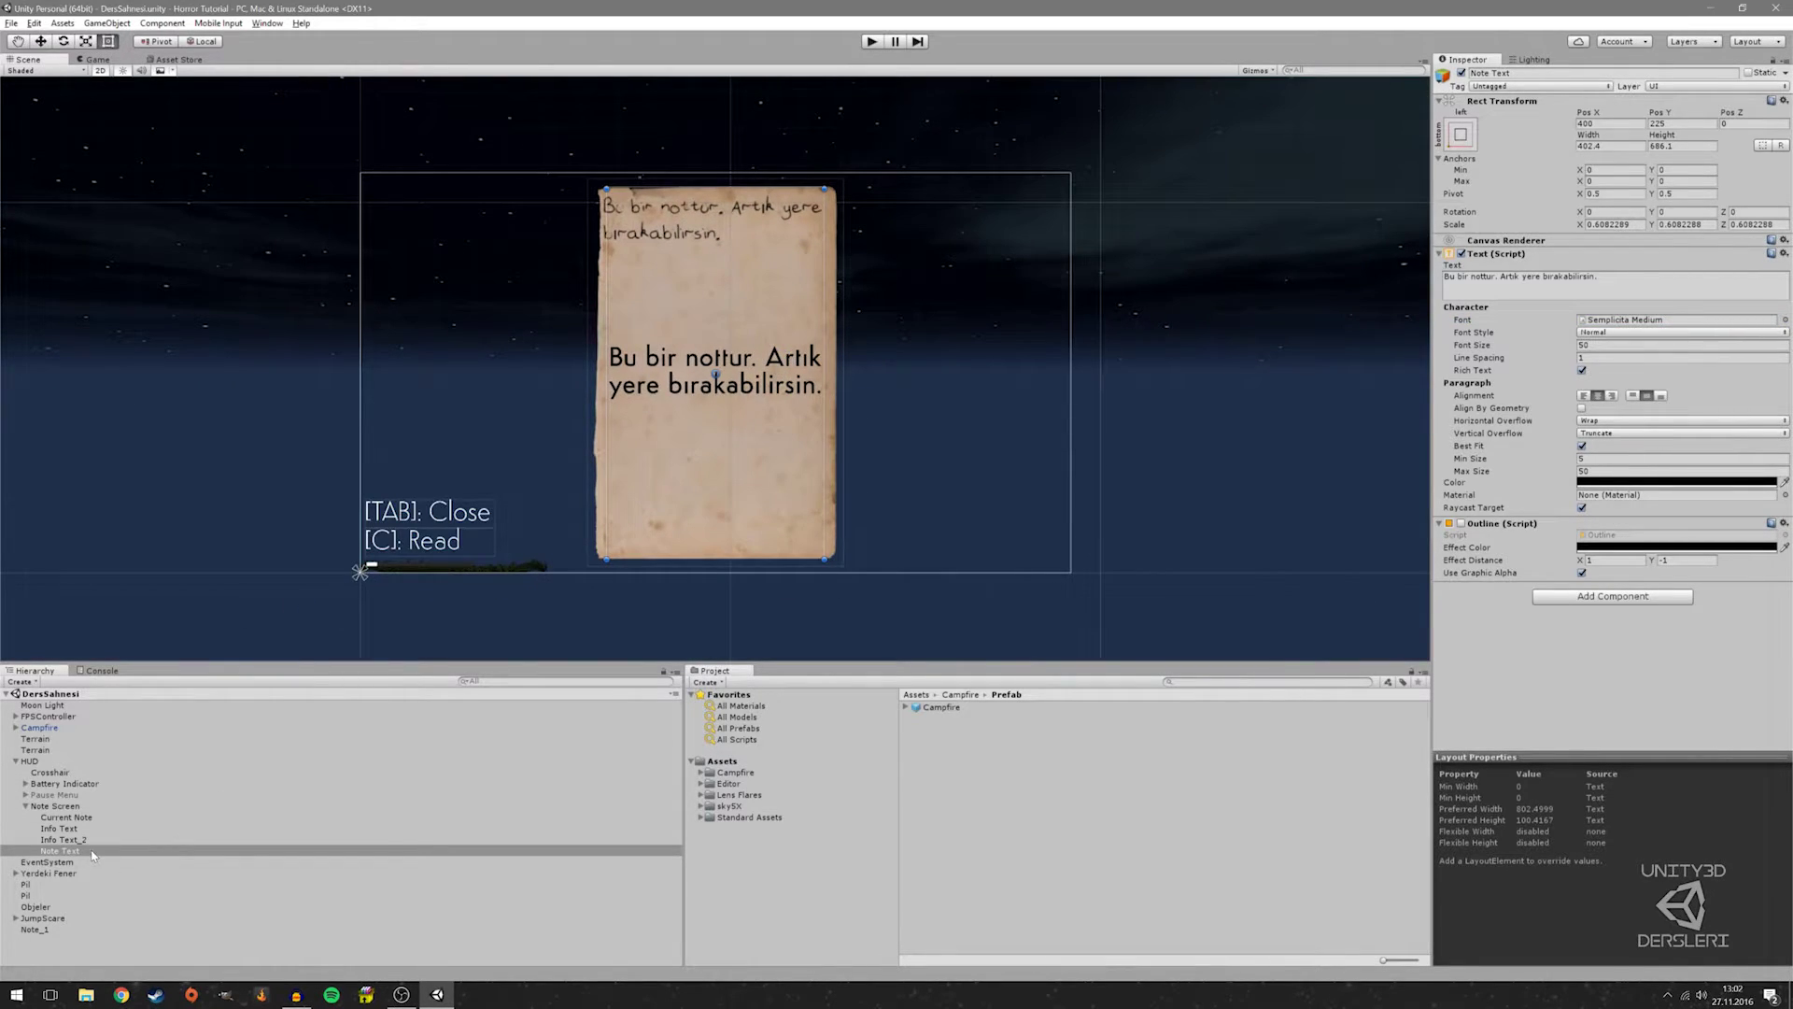
pyautogui.click(93, 851)
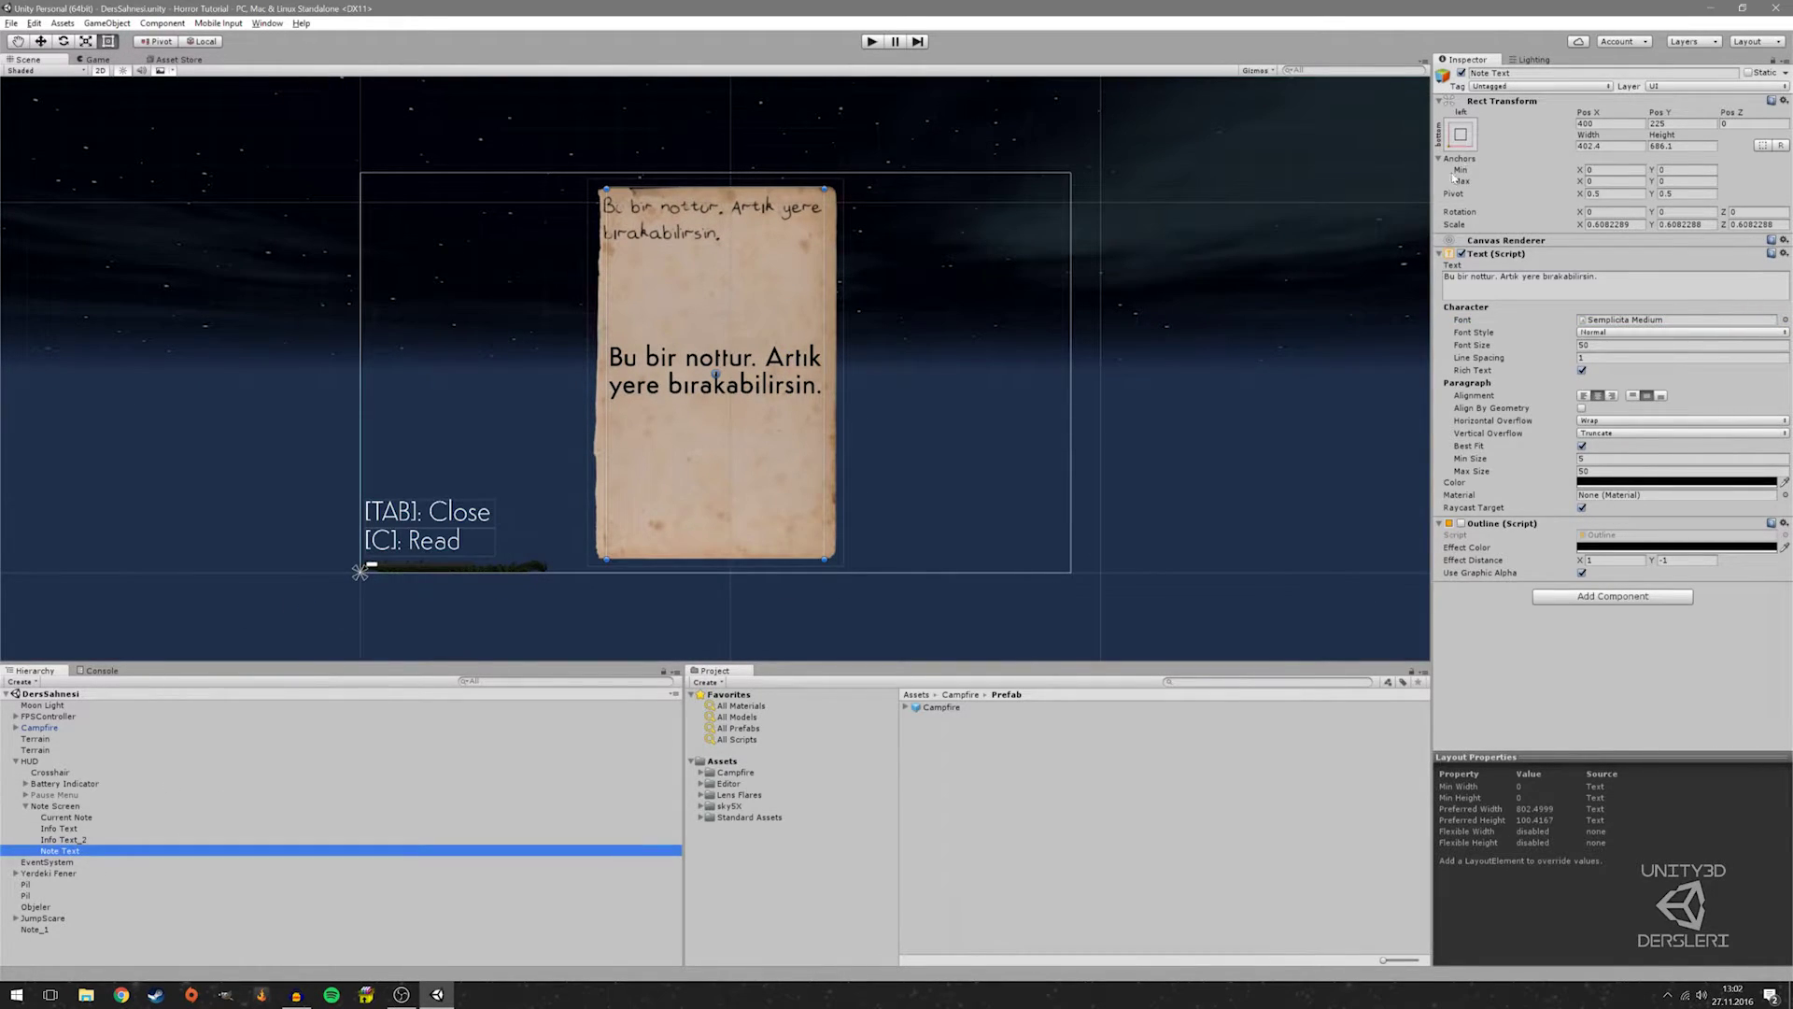
pyautogui.click(1461, 253)
pyautogui.click(1461, 73)
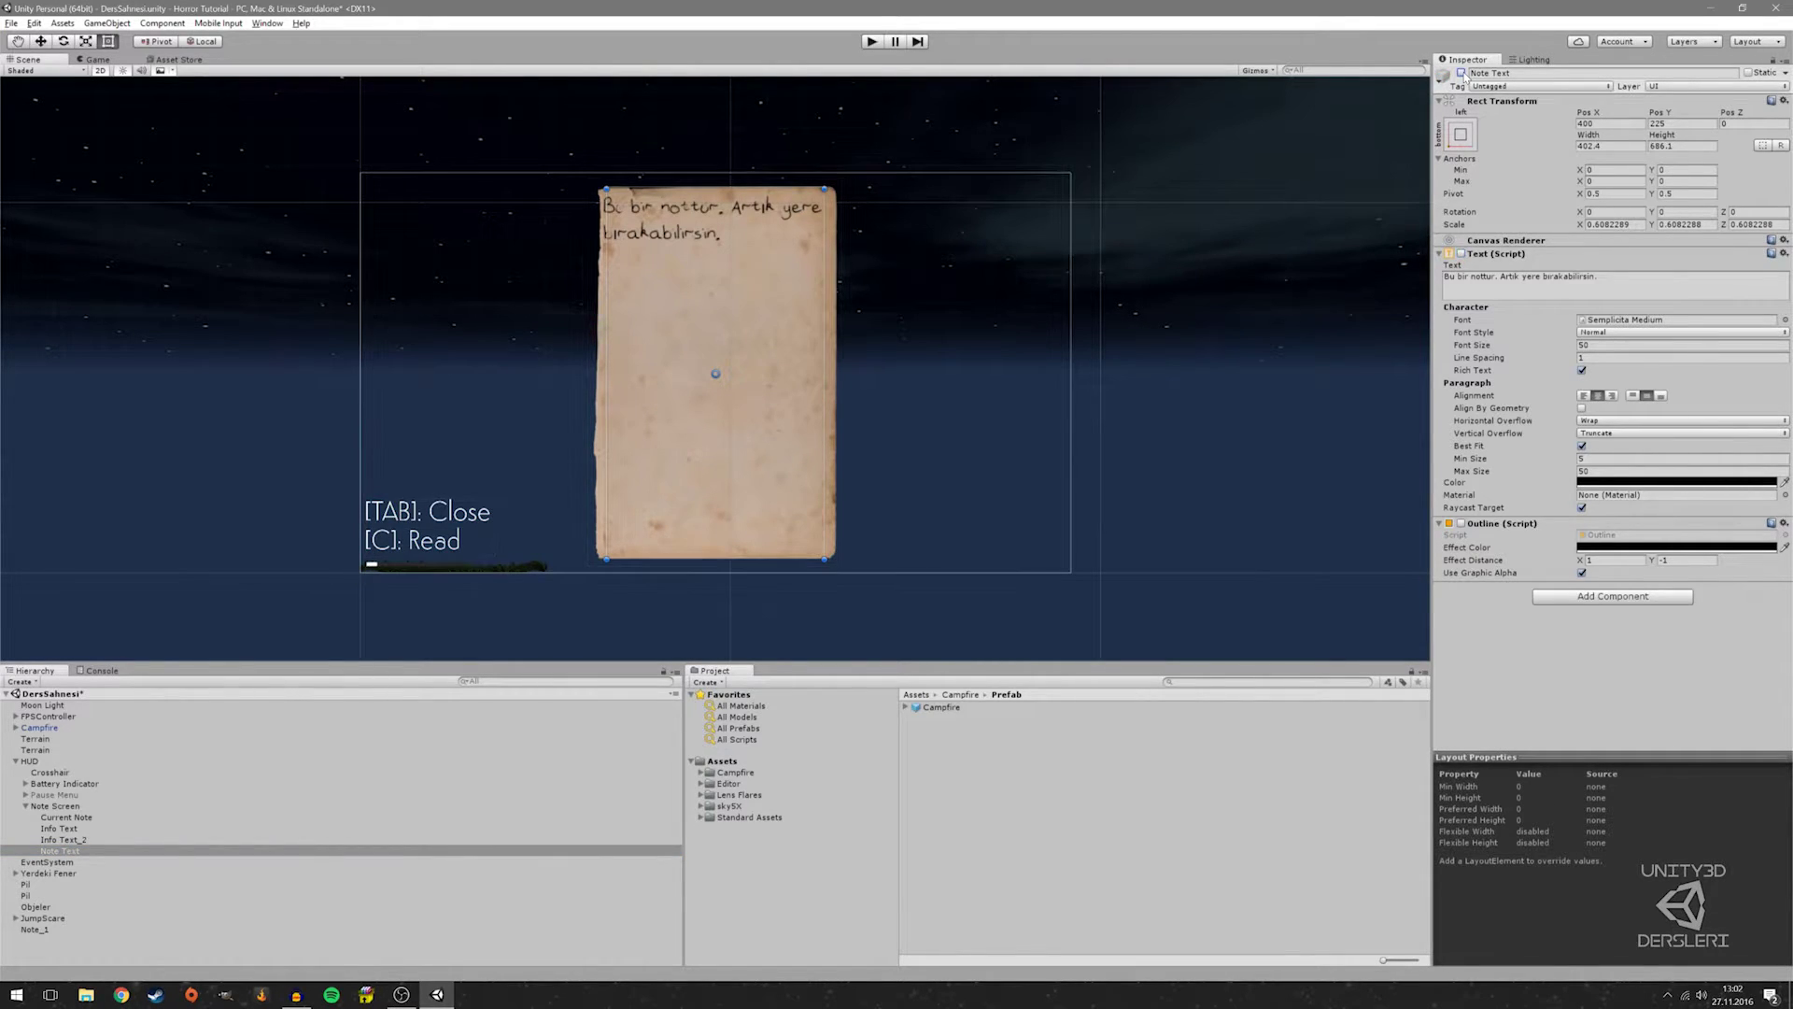
pyautogui.click(1462, 73)
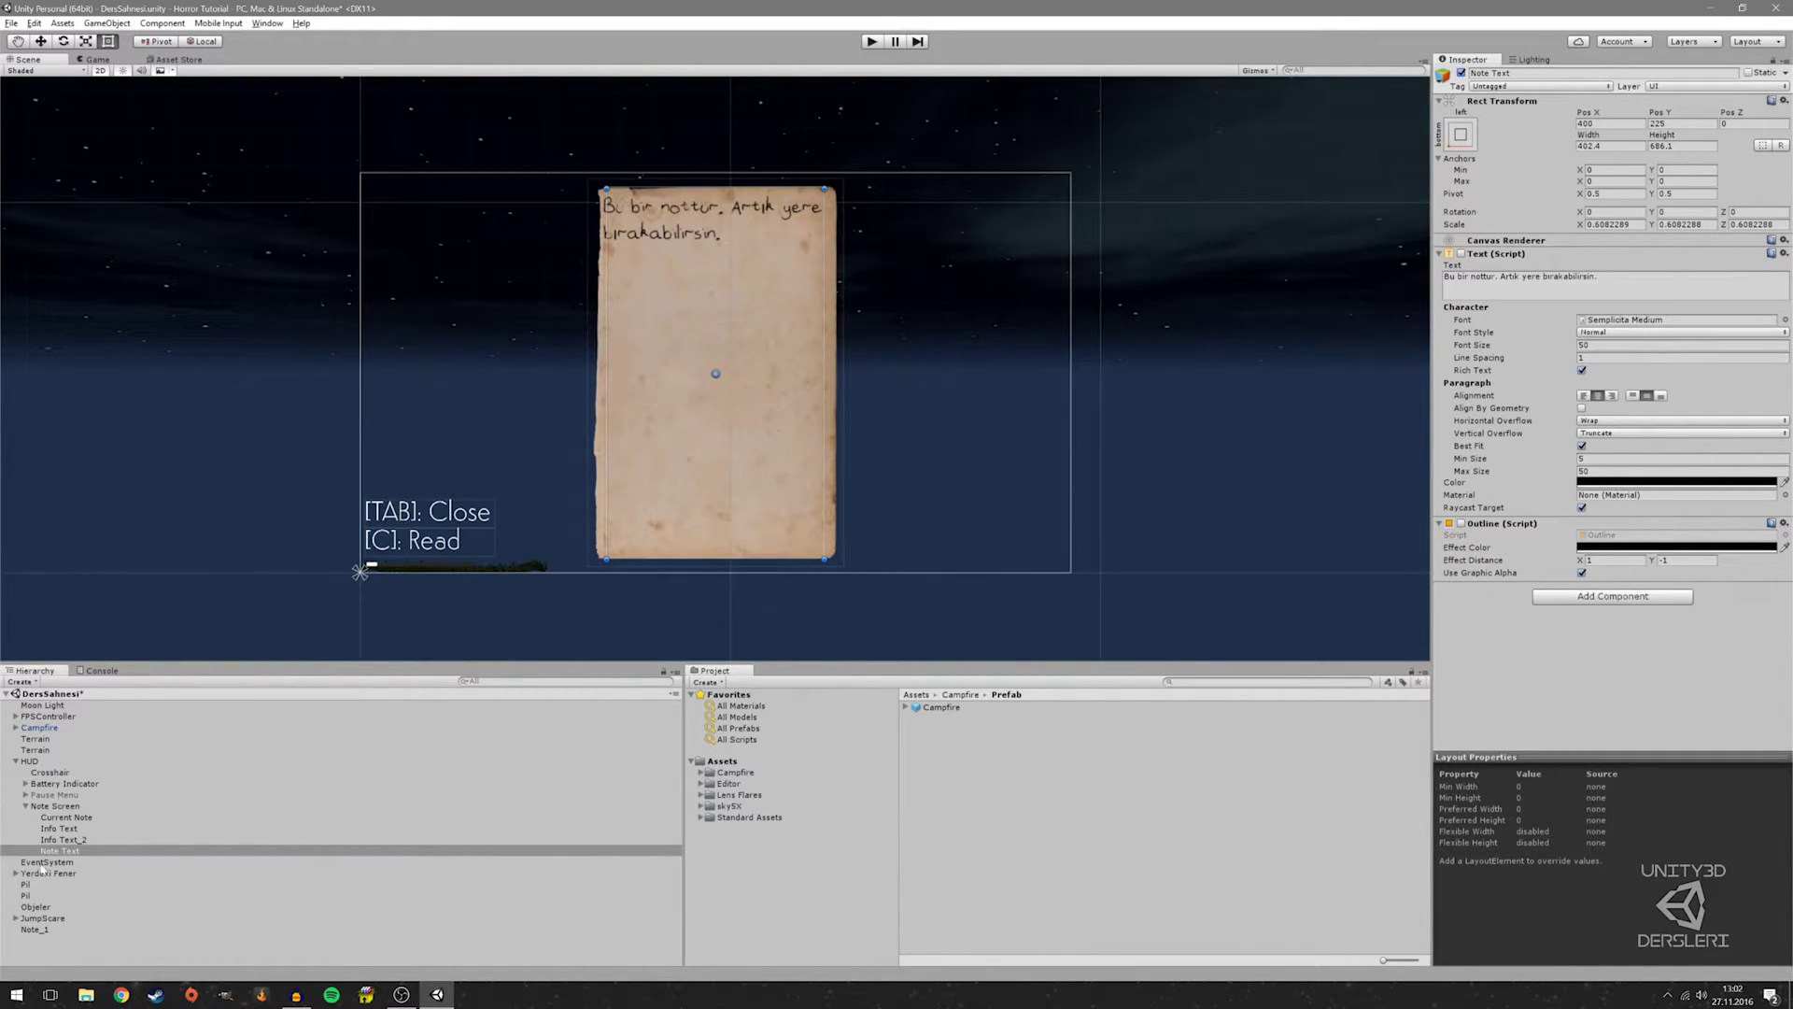
# Deactivate the whole Note Screen object and show the Standard Assets folder
pyautogui.click(75, 807)
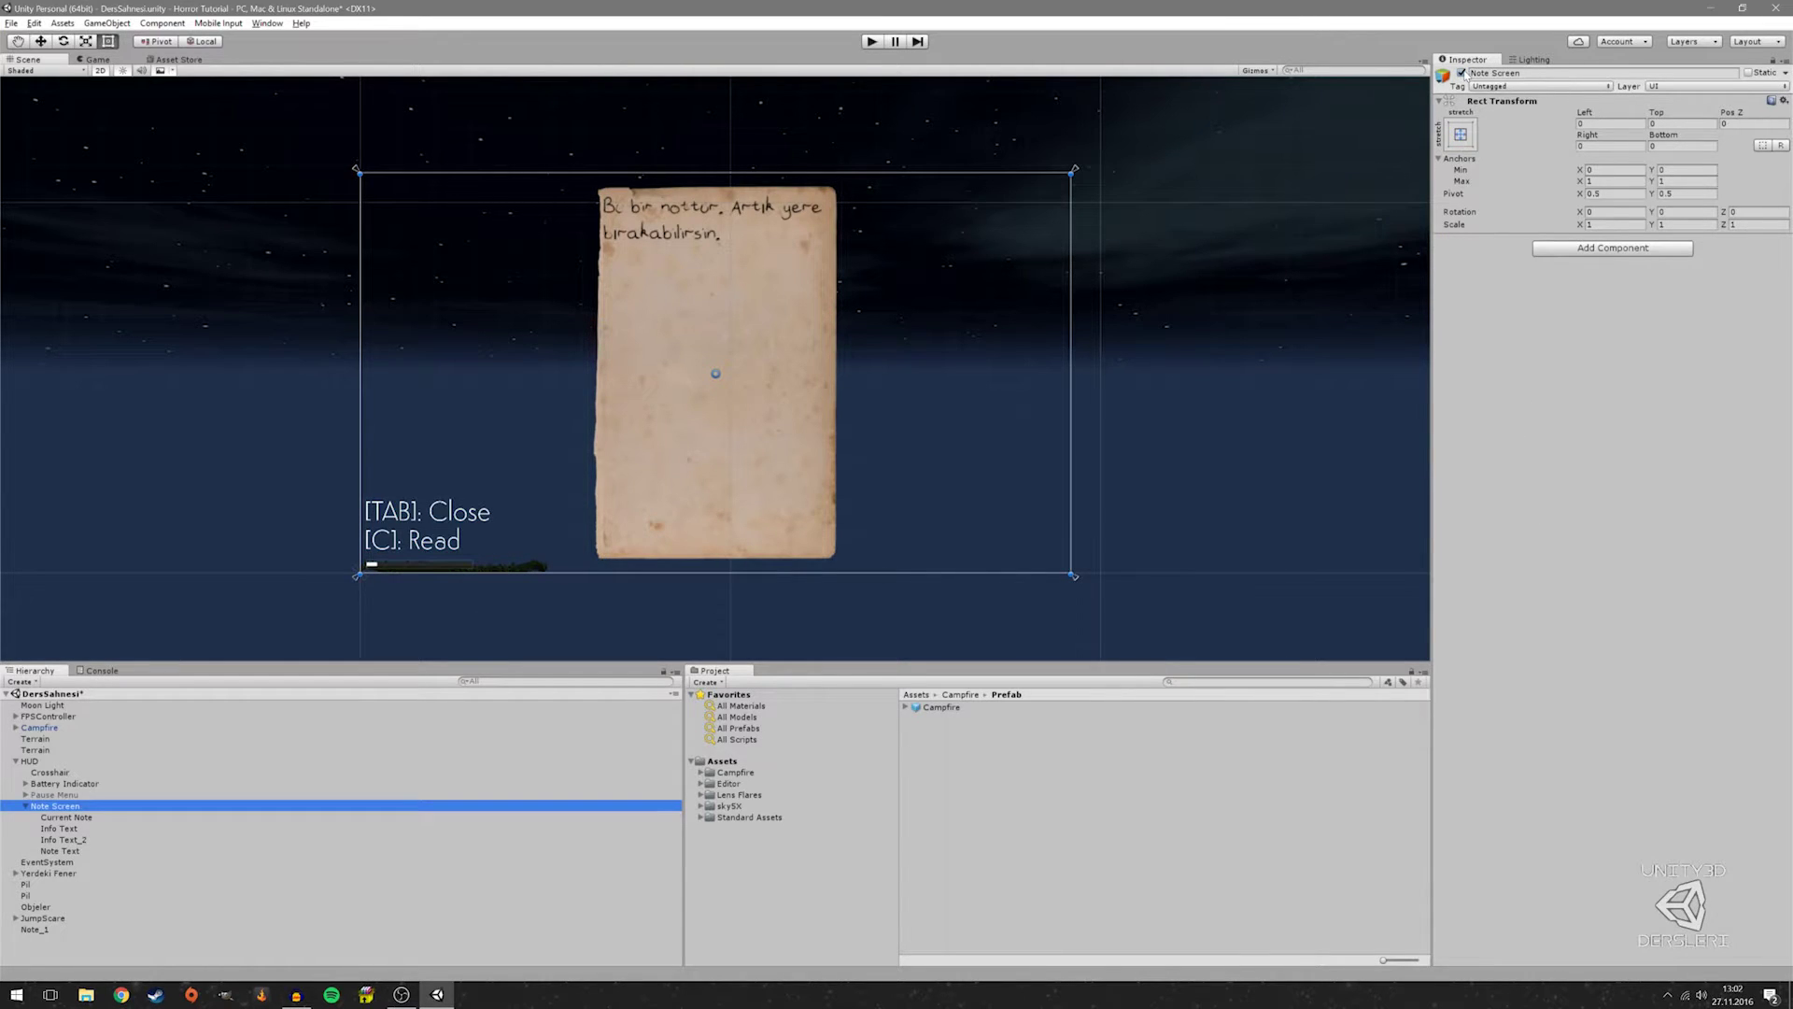
pyautogui.click(1462, 73)
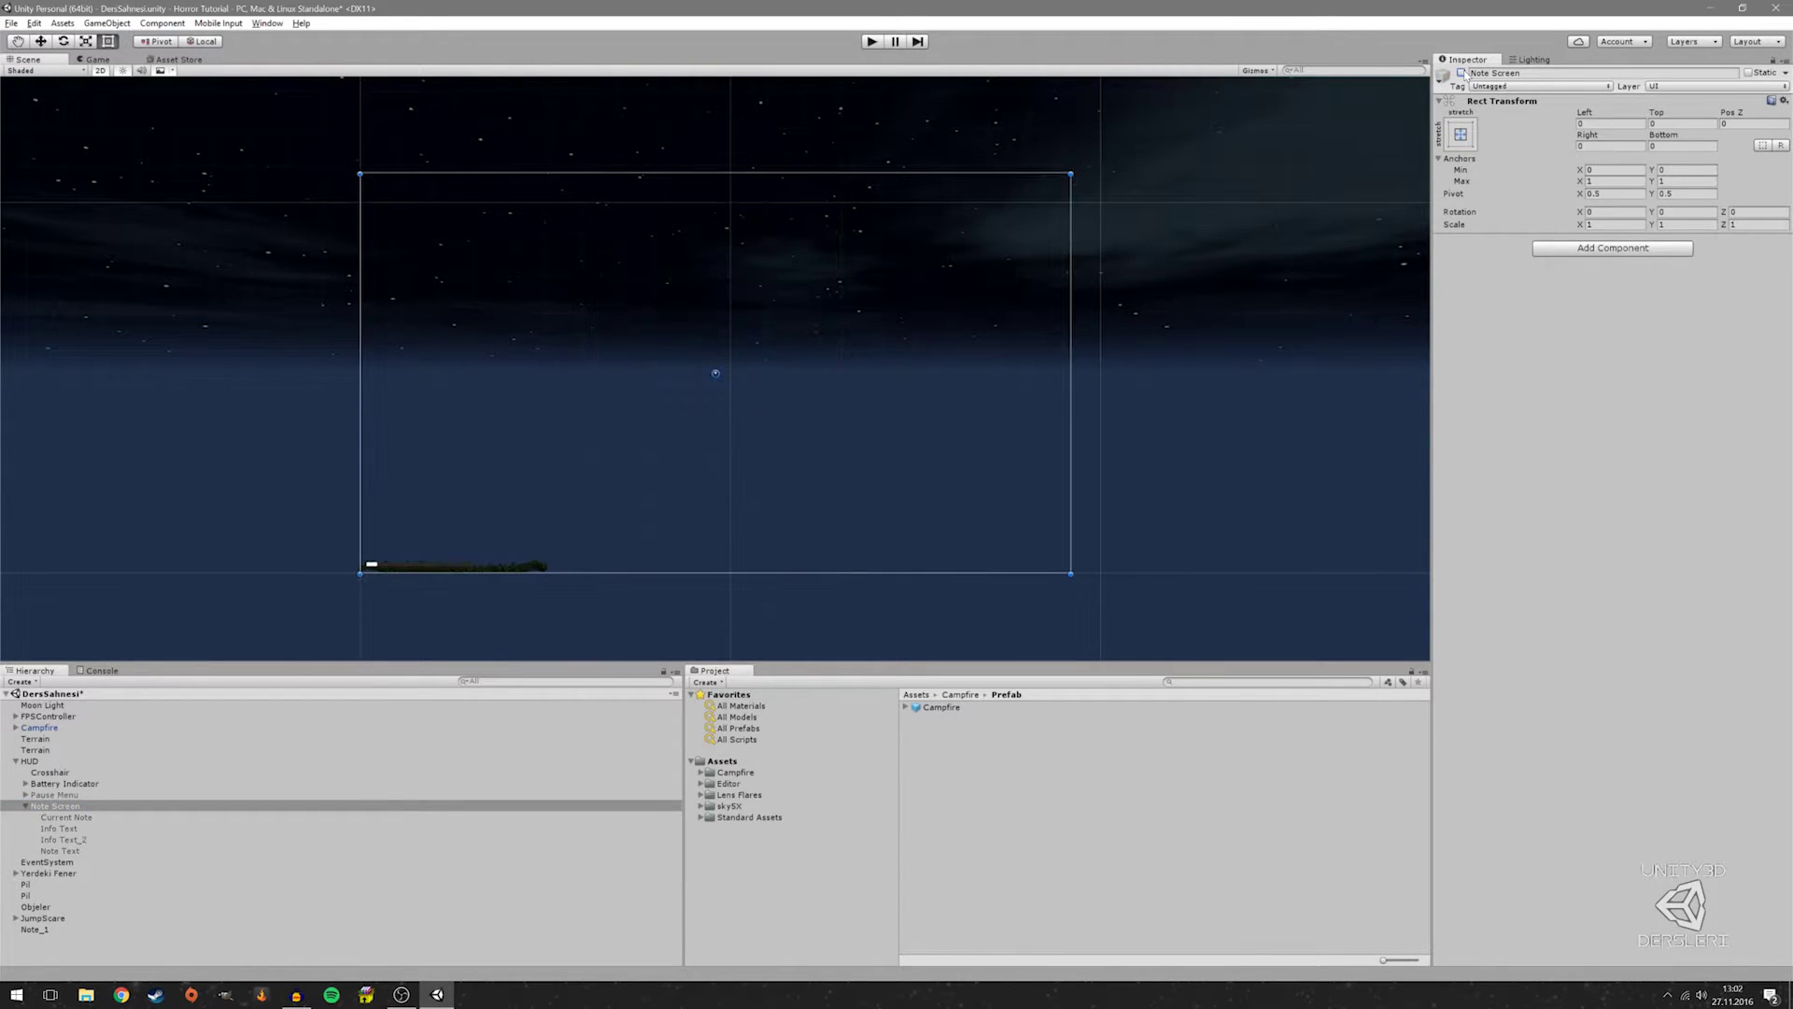
pyautogui.click(773, 818)
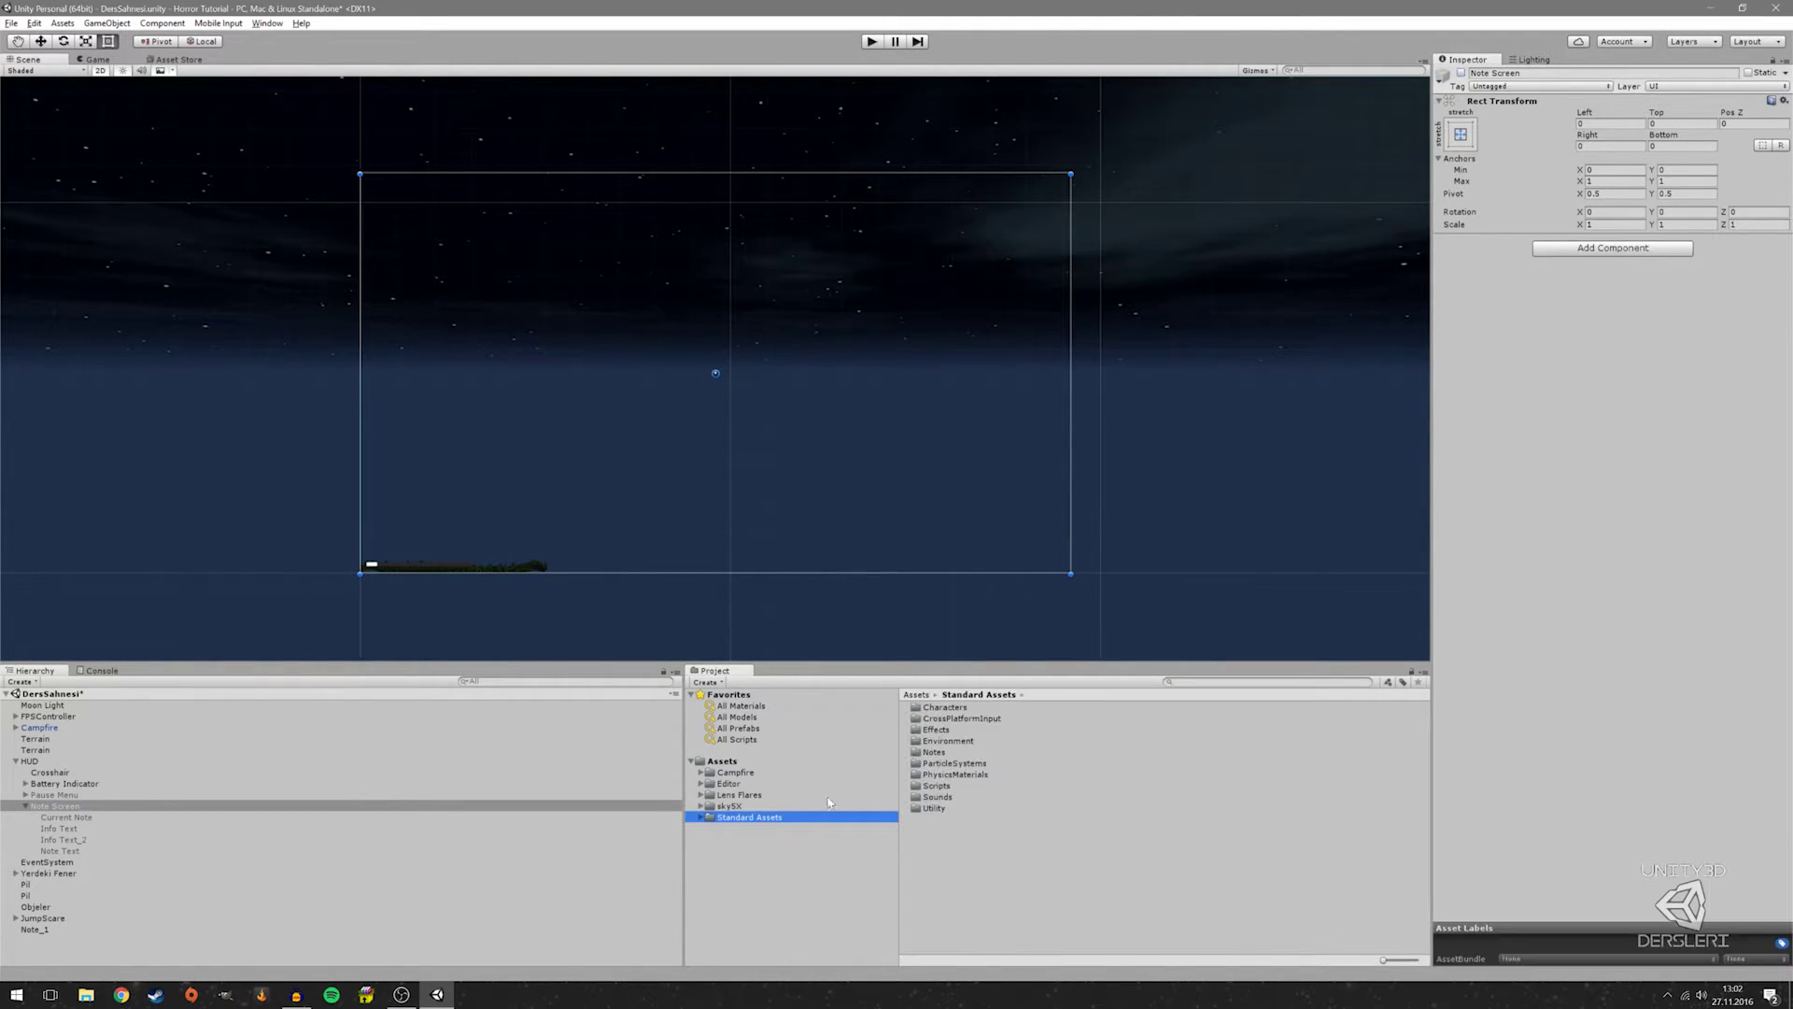
# In the Scripts folder, glance at PauseMenu, then open EleAlma in Visual Studio
pyautogui.doubleClick(937, 786)
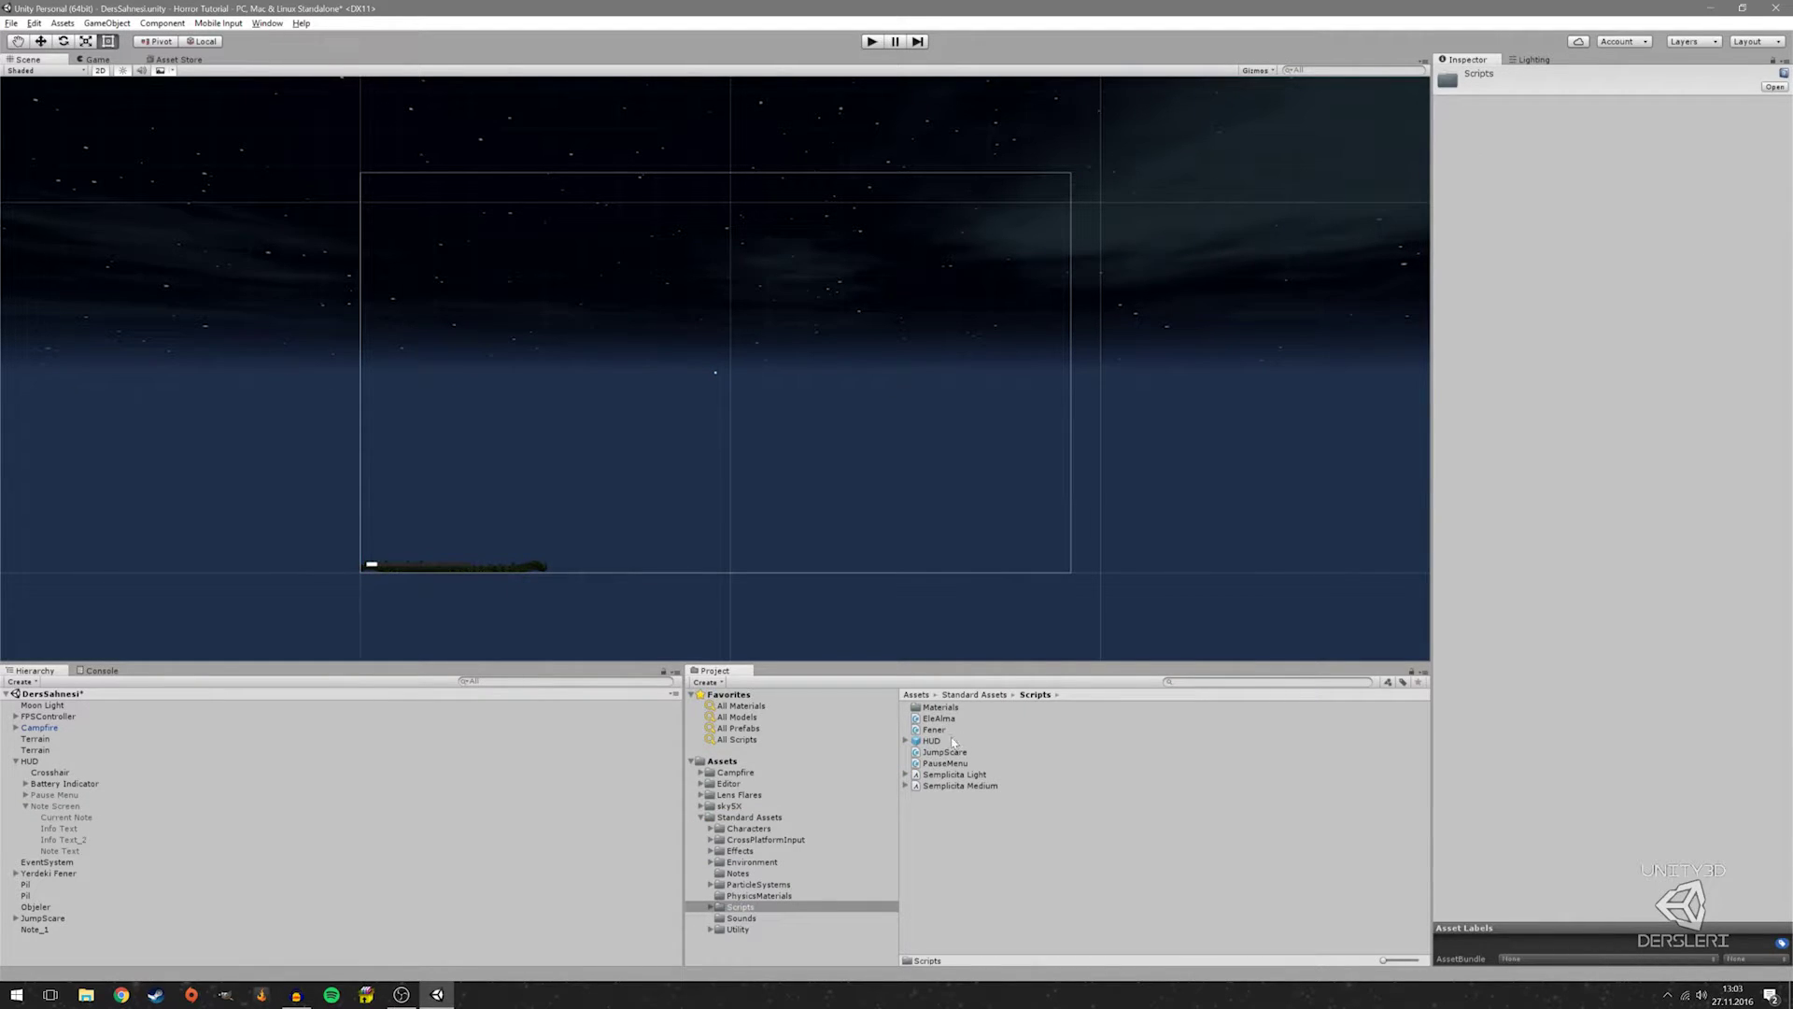
pyautogui.click(948, 762)
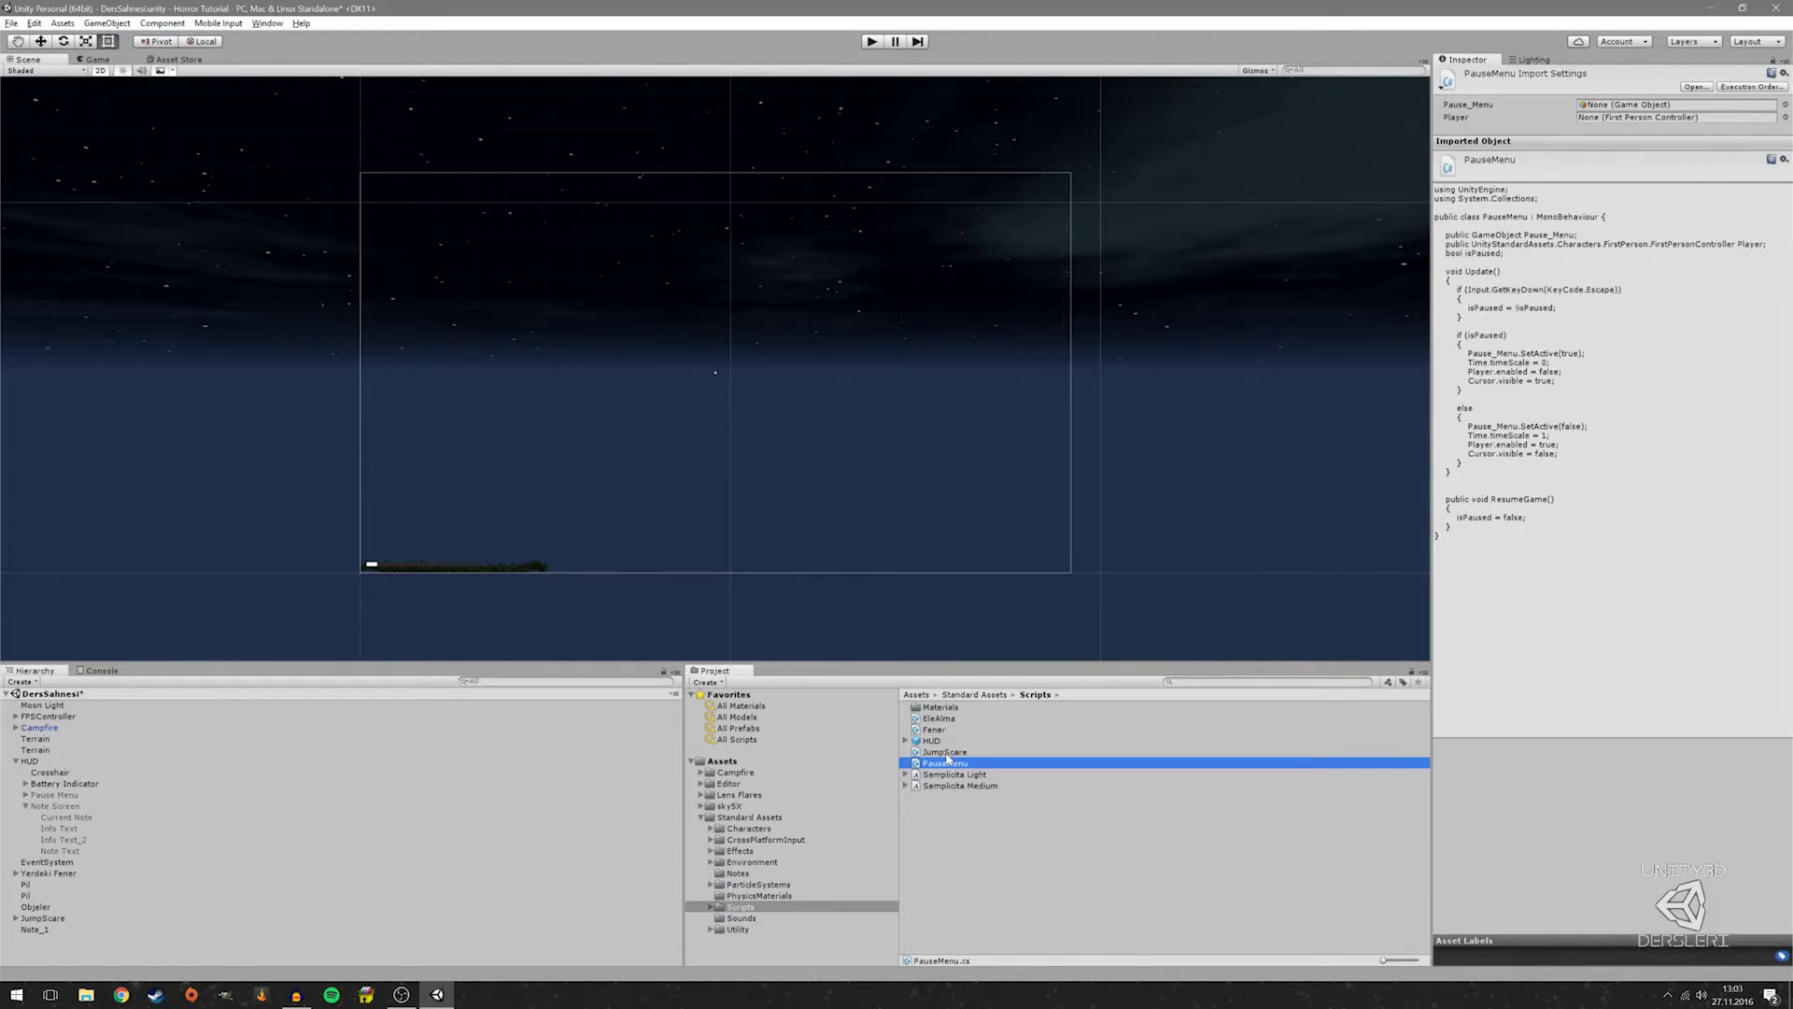
pyautogui.click(940, 729)
pyautogui.click(941, 718)
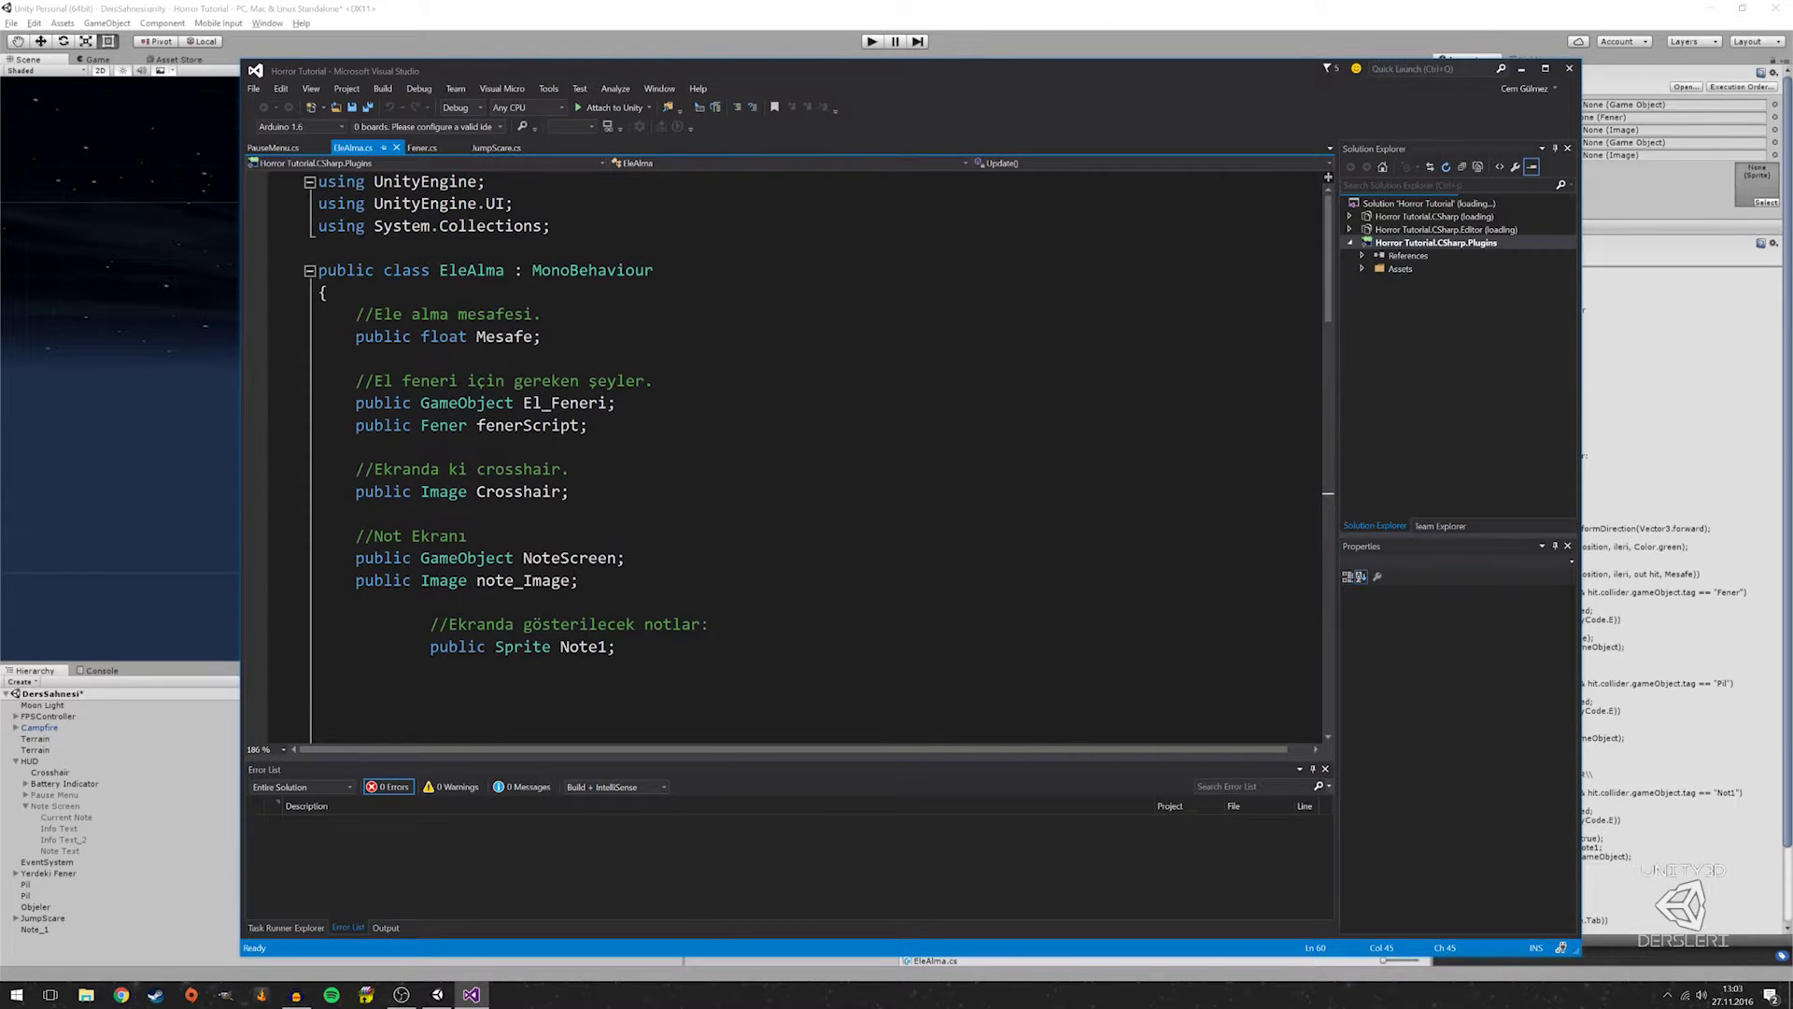
# Indent the empty line after fenerScript and delete the stray [] after GameObject on El_Feneri
pyautogui.click(472, 558)
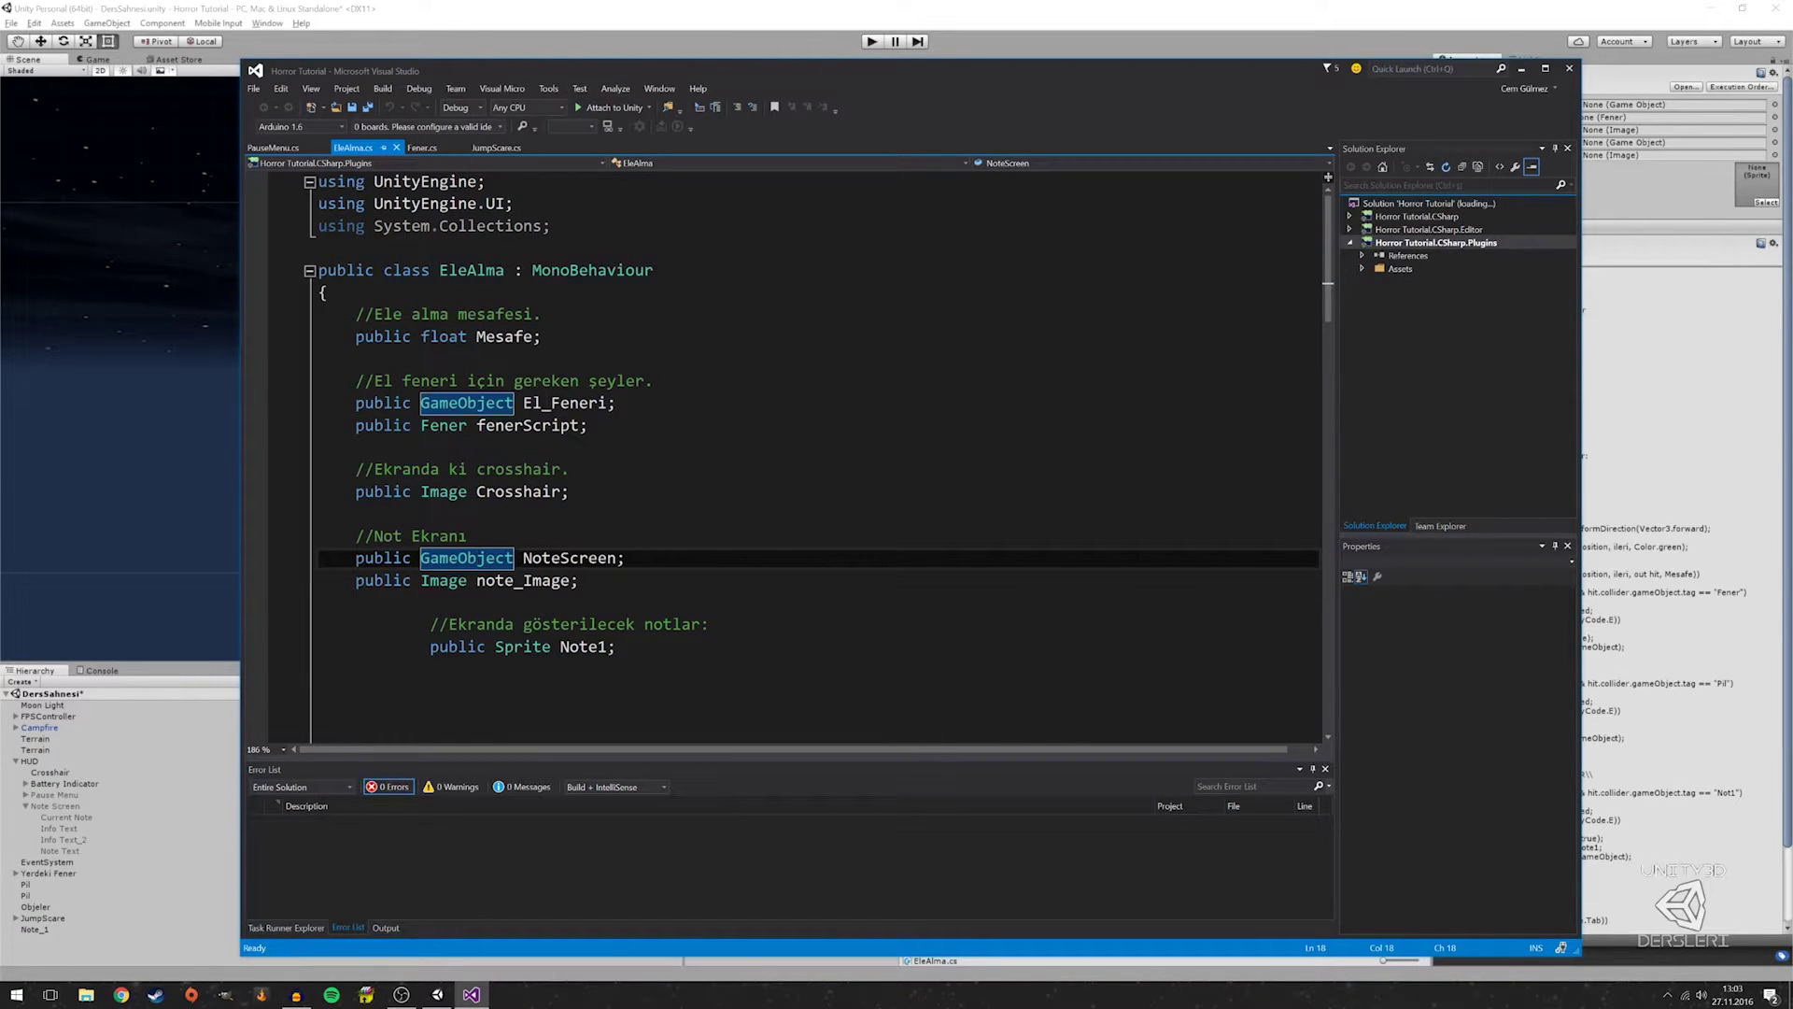
pyautogui.click(319, 447)
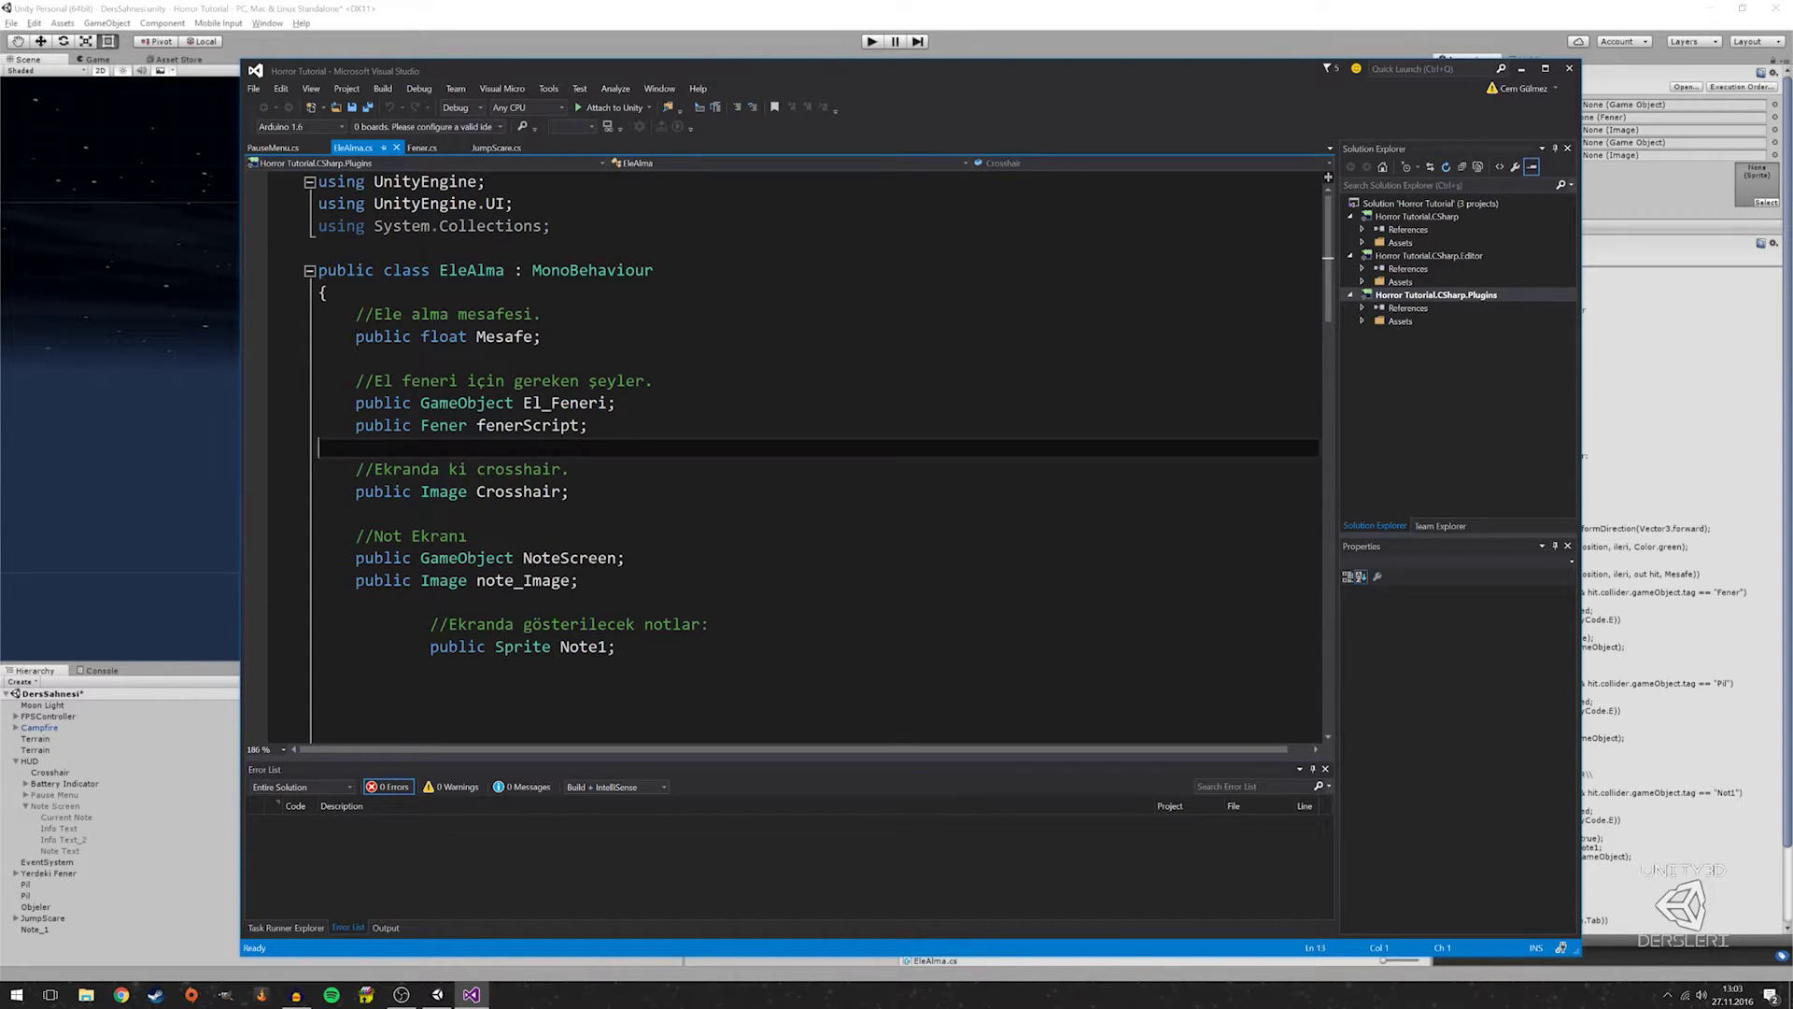
pyautogui.press('Tab')
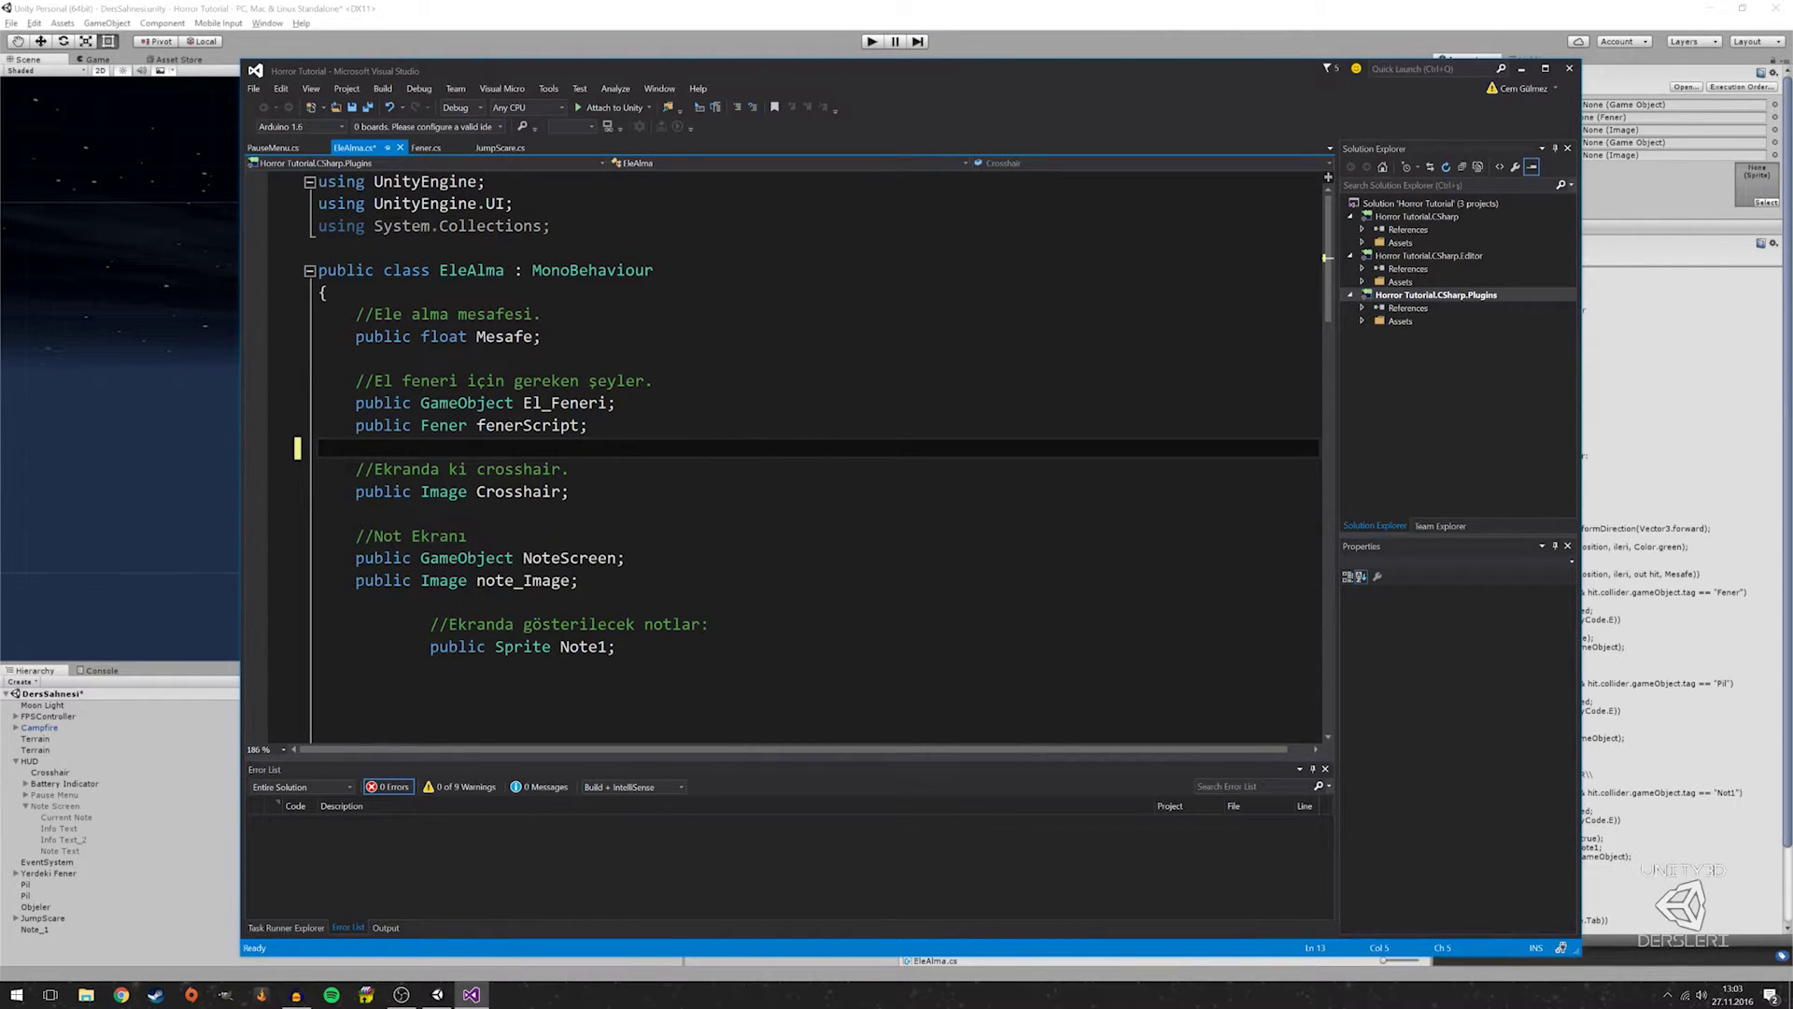
pyautogui.click(514, 403)
pyautogui.write('[]')
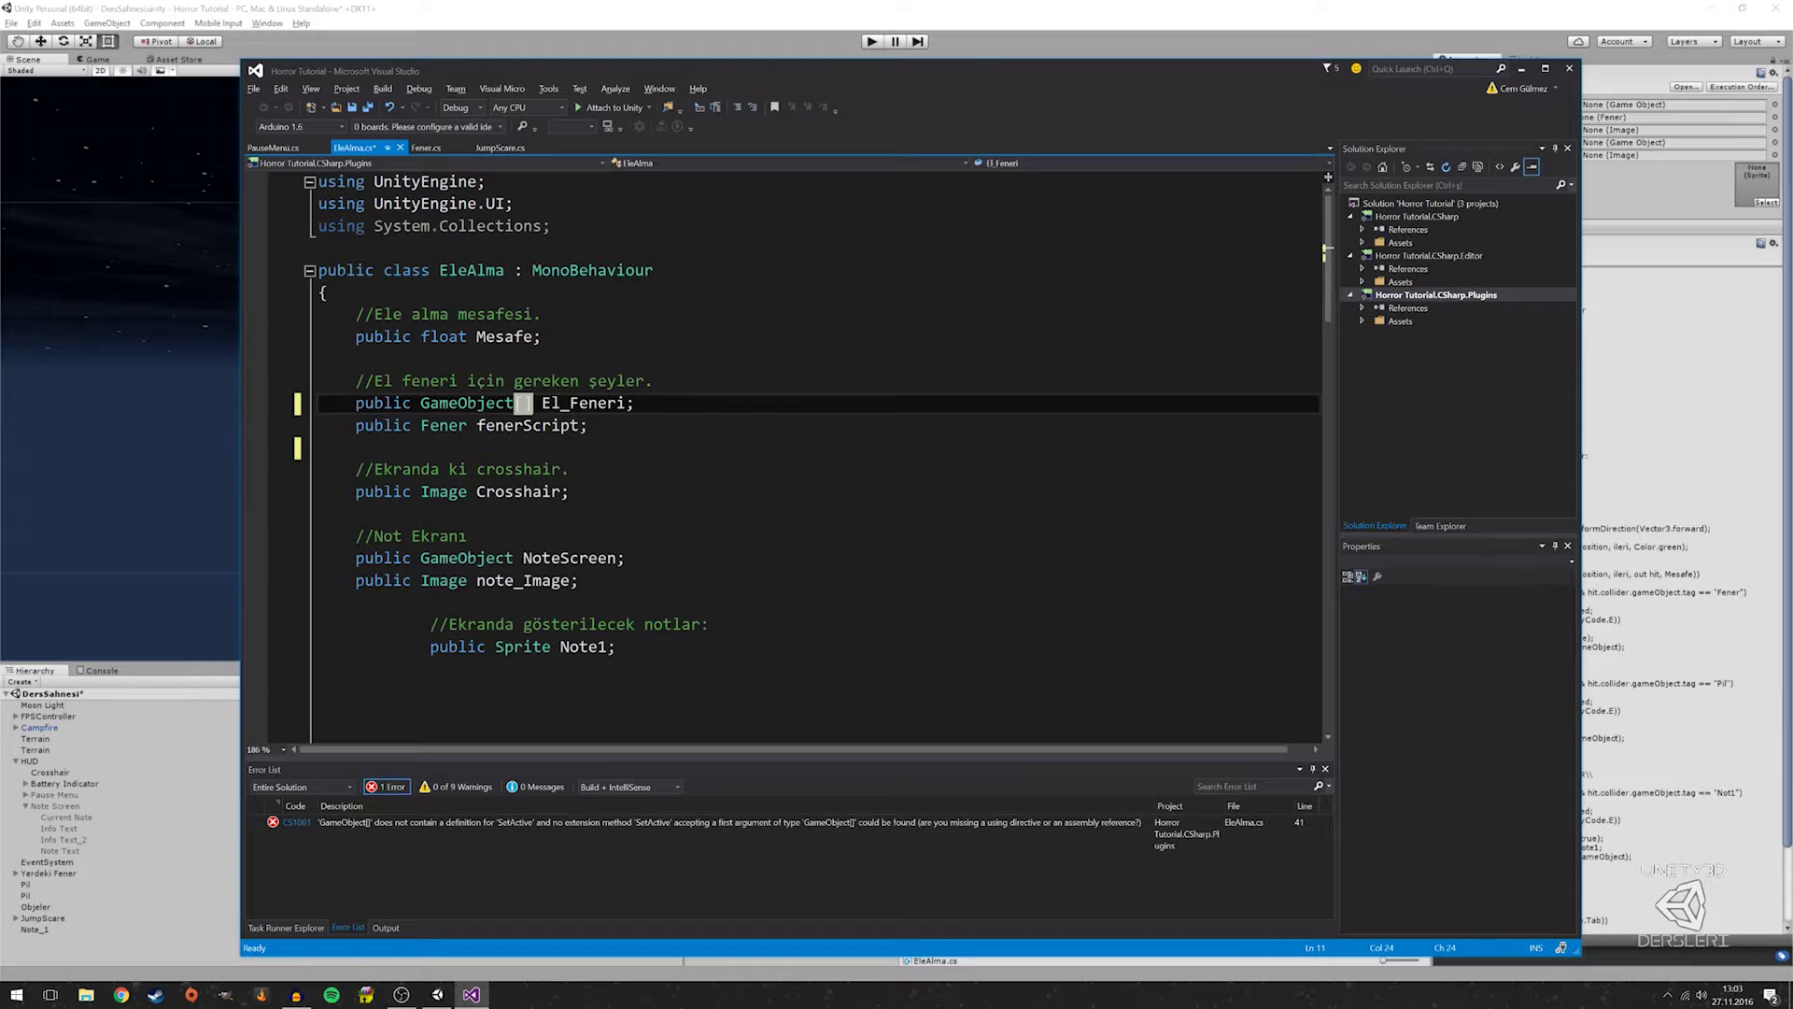
pyautogui.press('BackSpace')
pyautogui.press('BackSpace')
pyautogui.scroll(-1, 785, 458)
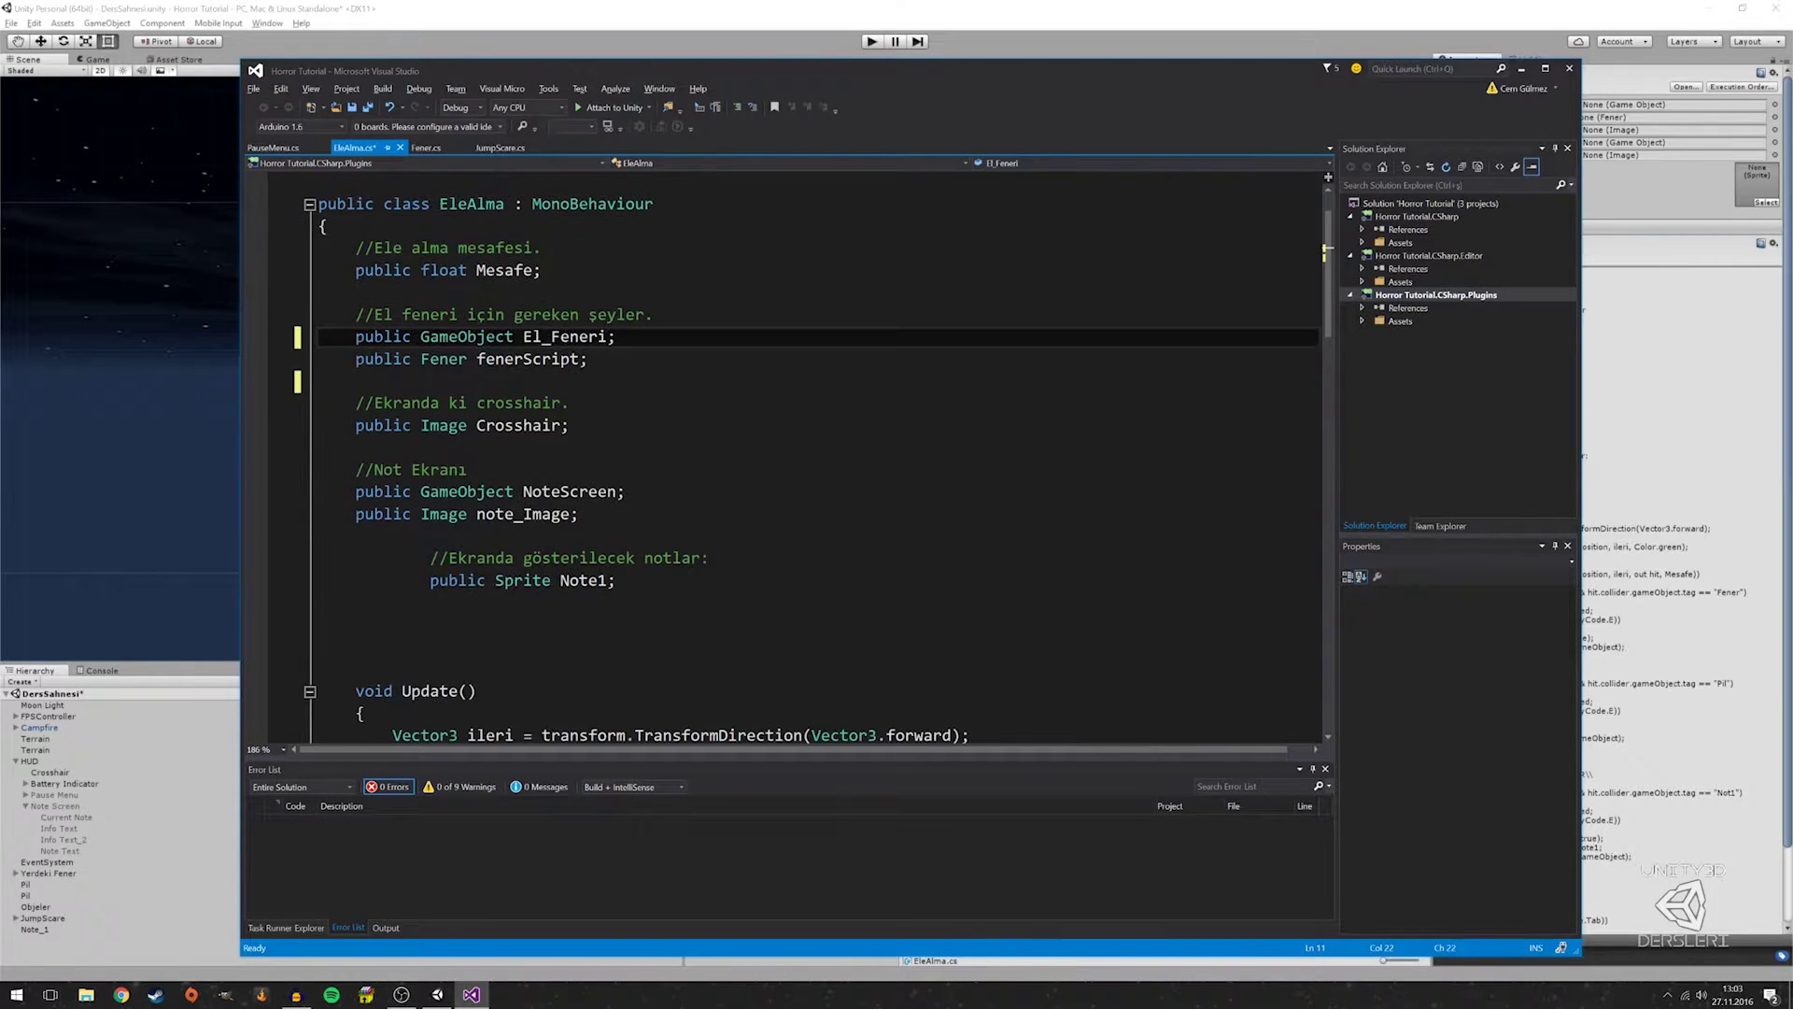
pyautogui.scroll(-2, 784, 458)
pyautogui.scroll(2, 785, 458)
pyautogui.moveTo(355, 318); pyautogui.dragTo(579, 446)
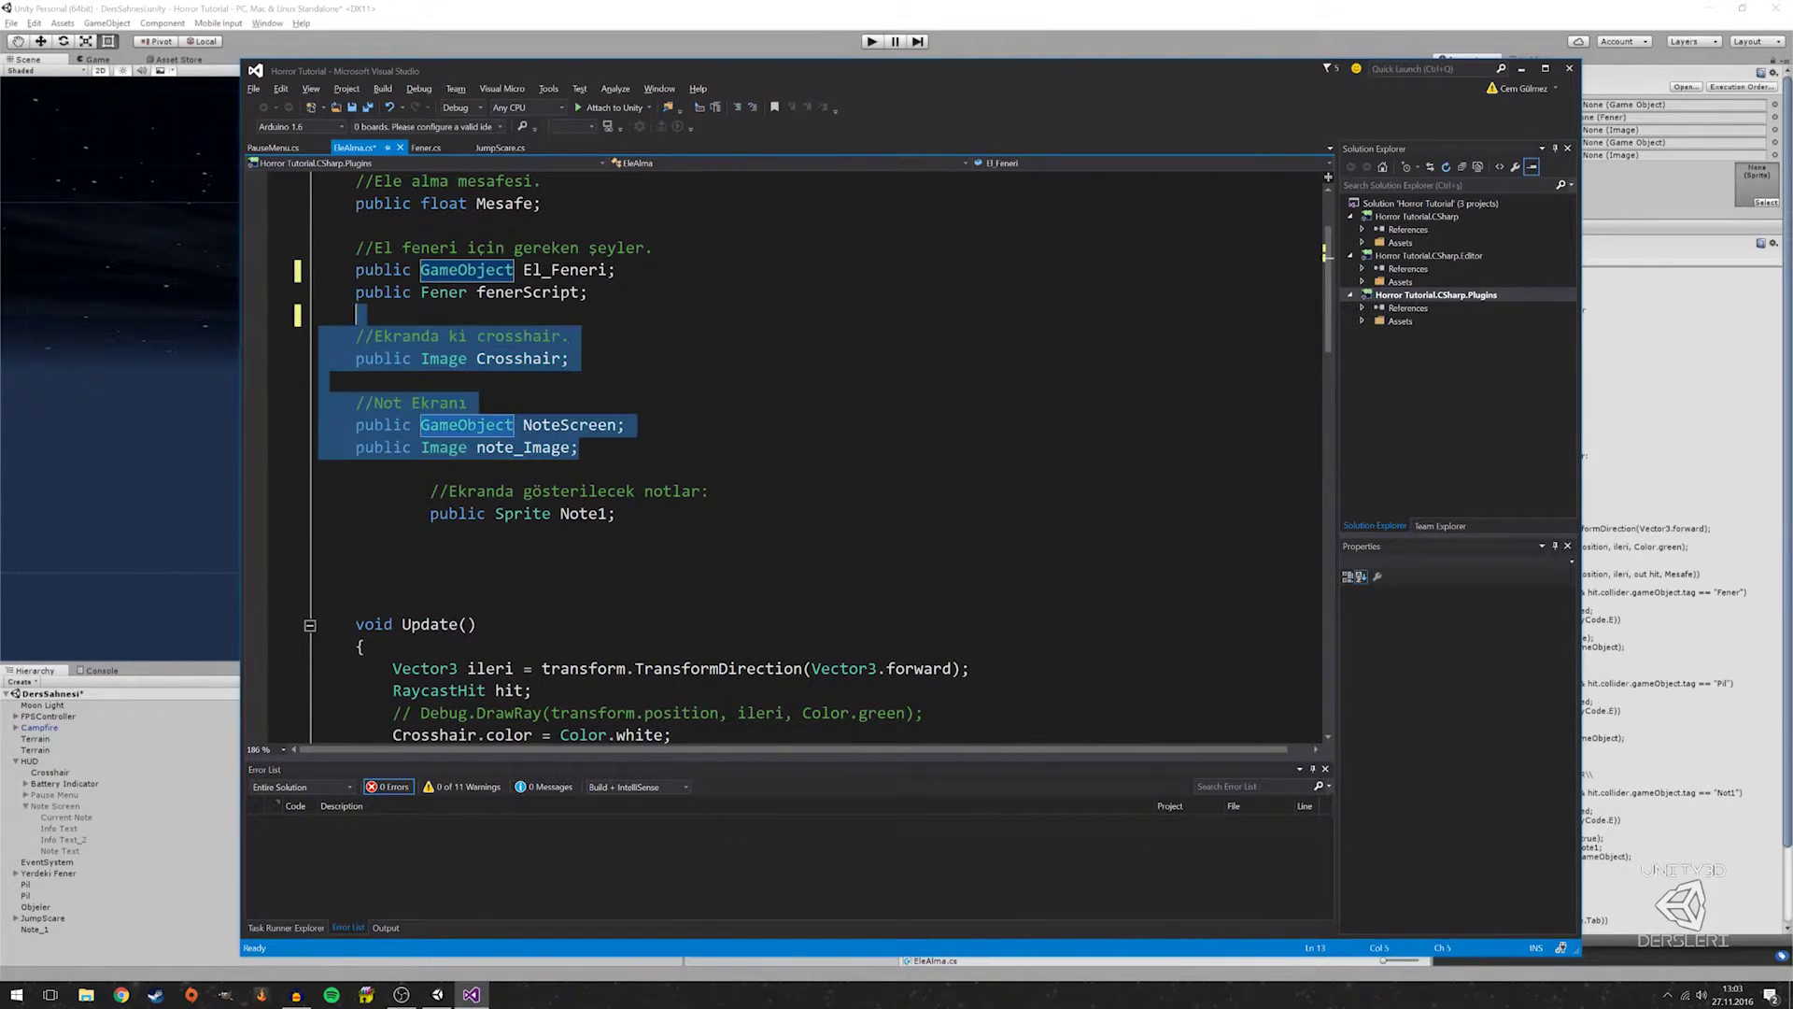
# Realign the indentation of the notes comment and Note1 declaration, then save the script
pyautogui.click(526, 402)
pyautogui.click(430, 557)
pyautogui.press('BackSpace')
pyautogui.press('BackSpace')
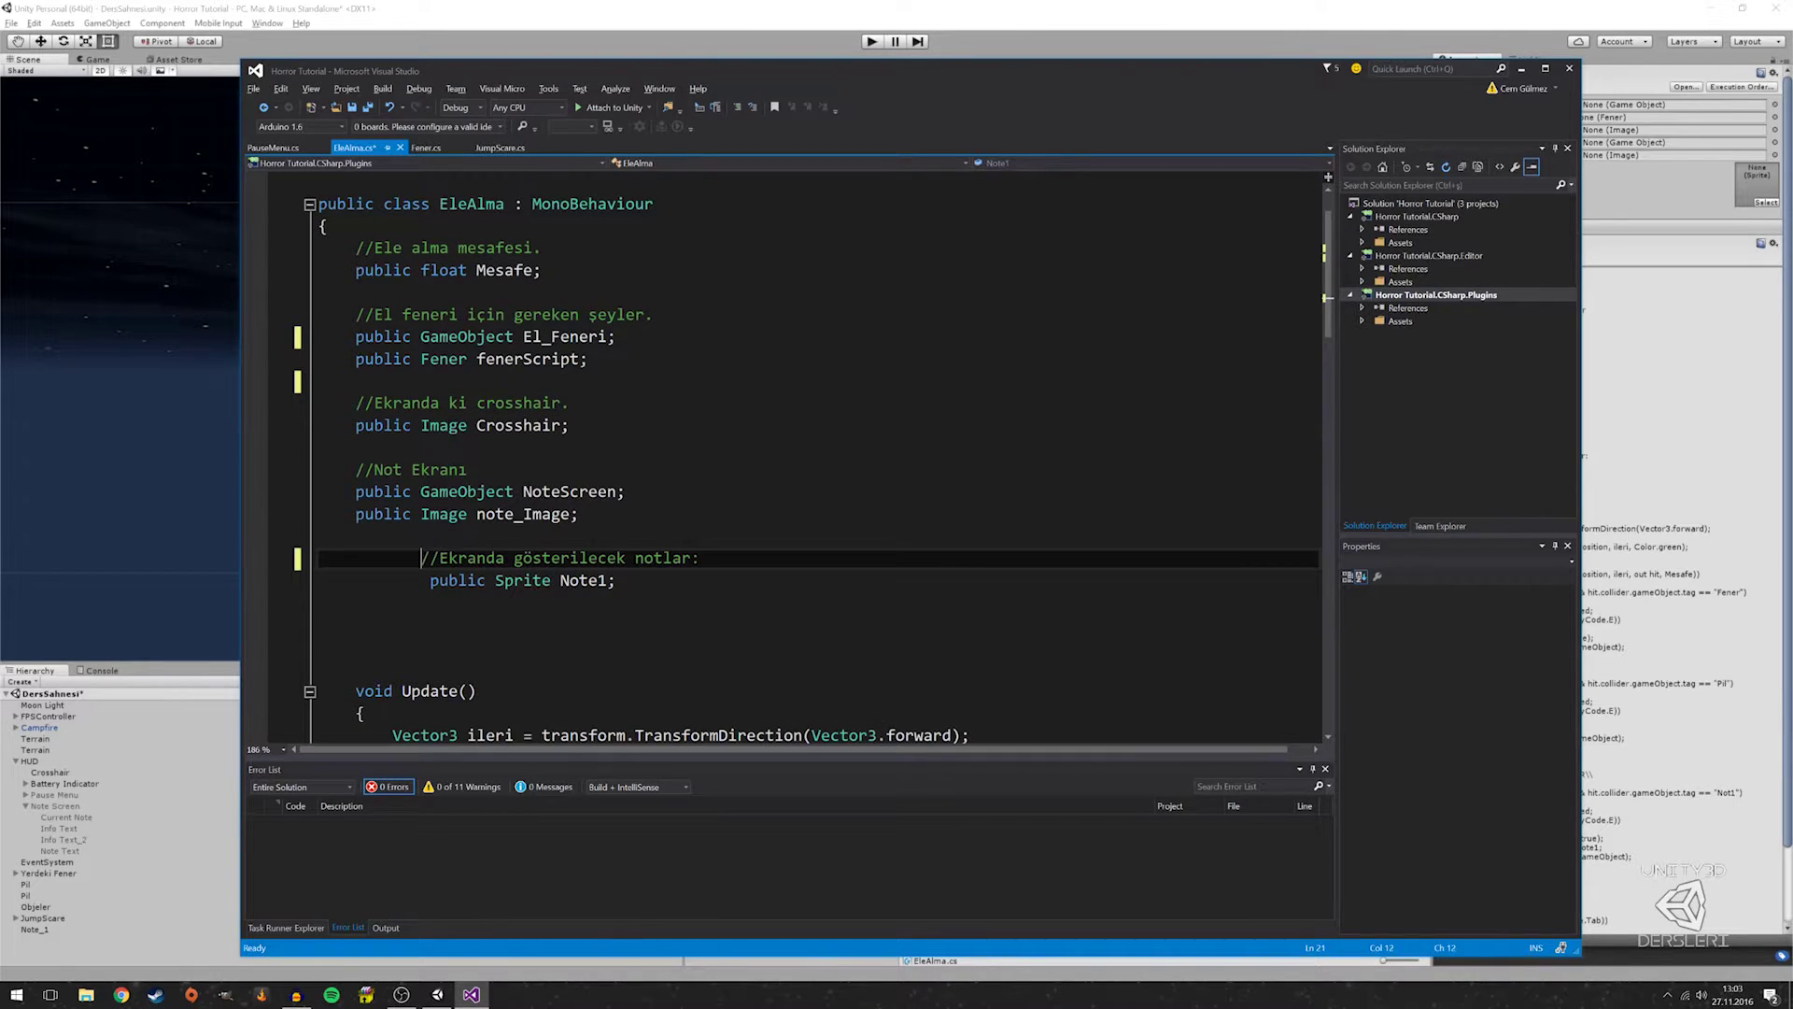
pyautogui.press('BackSpace')
pyautogui.press('BackSpace')
pyautogui.press('BackSpace')
pyautogui.press('BackSpace')
pyautogui.press('BackSpace')
pyautogui.press('Down')
pyautogui.press('BackSpace')
pyautogui.press('BackSpace')
pyautogui.press('BackSpace')
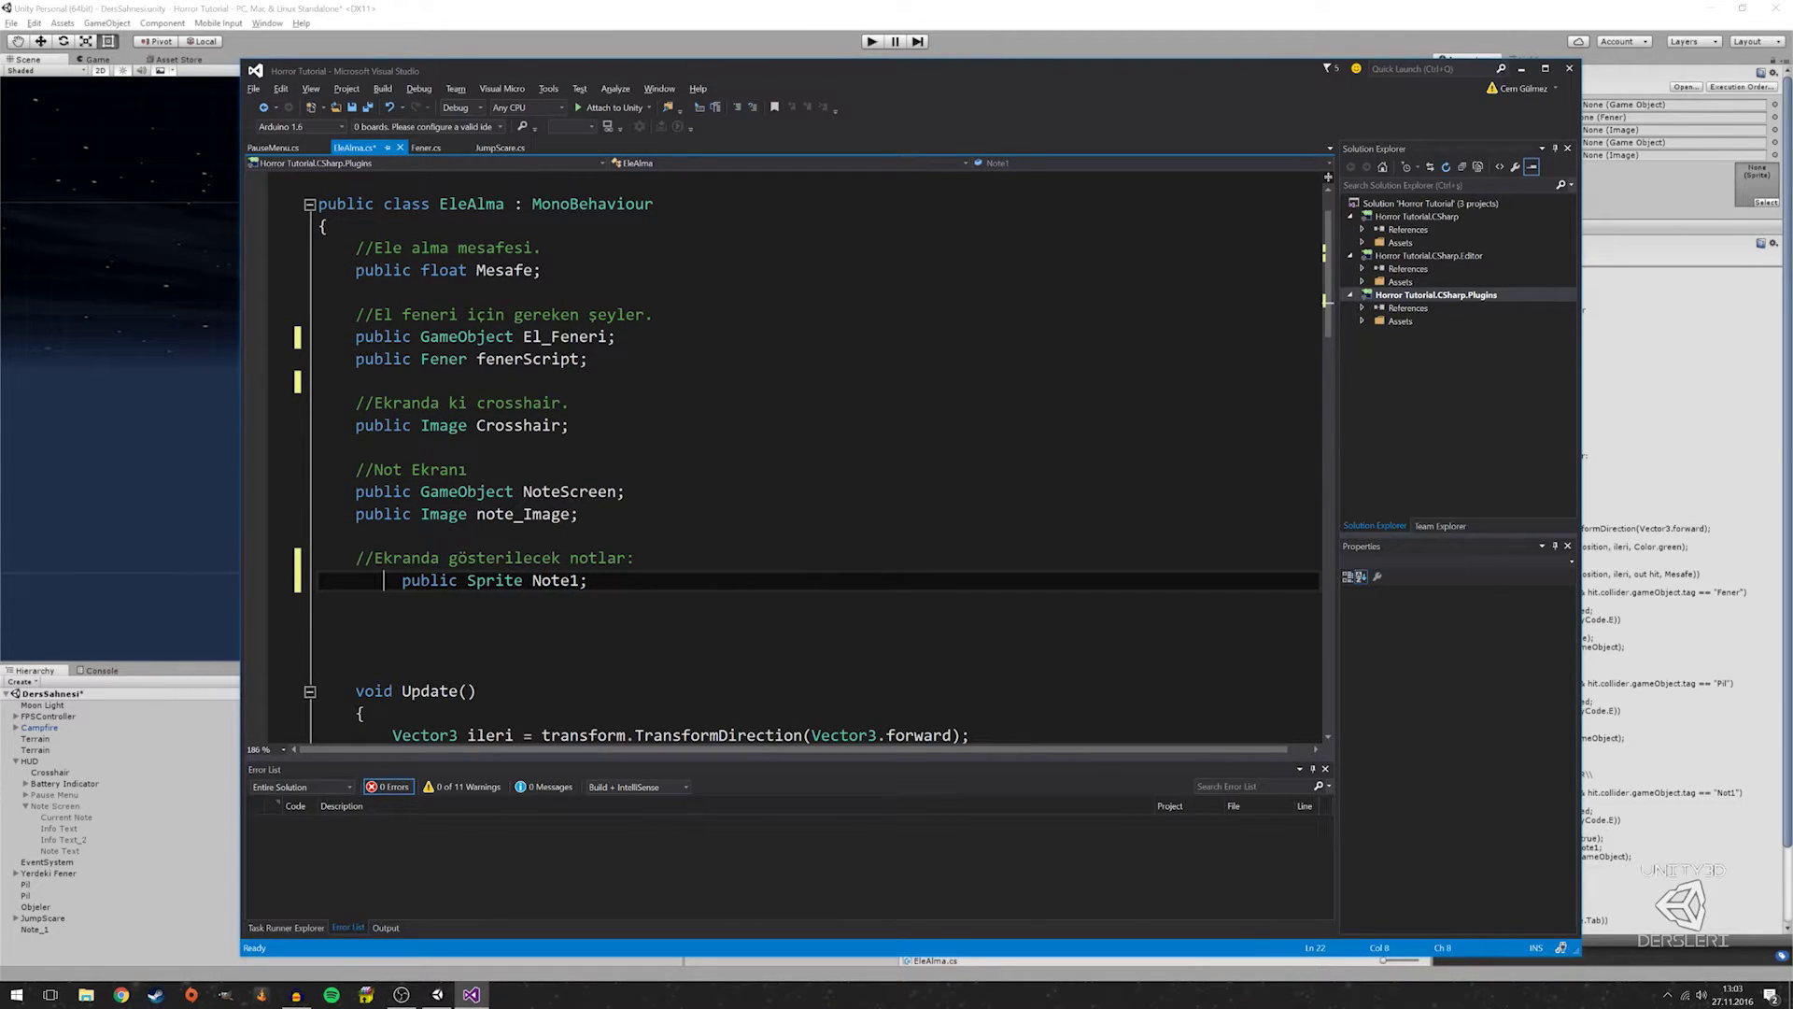
pyautogui.press('Up')
pyautogui.press('Home')
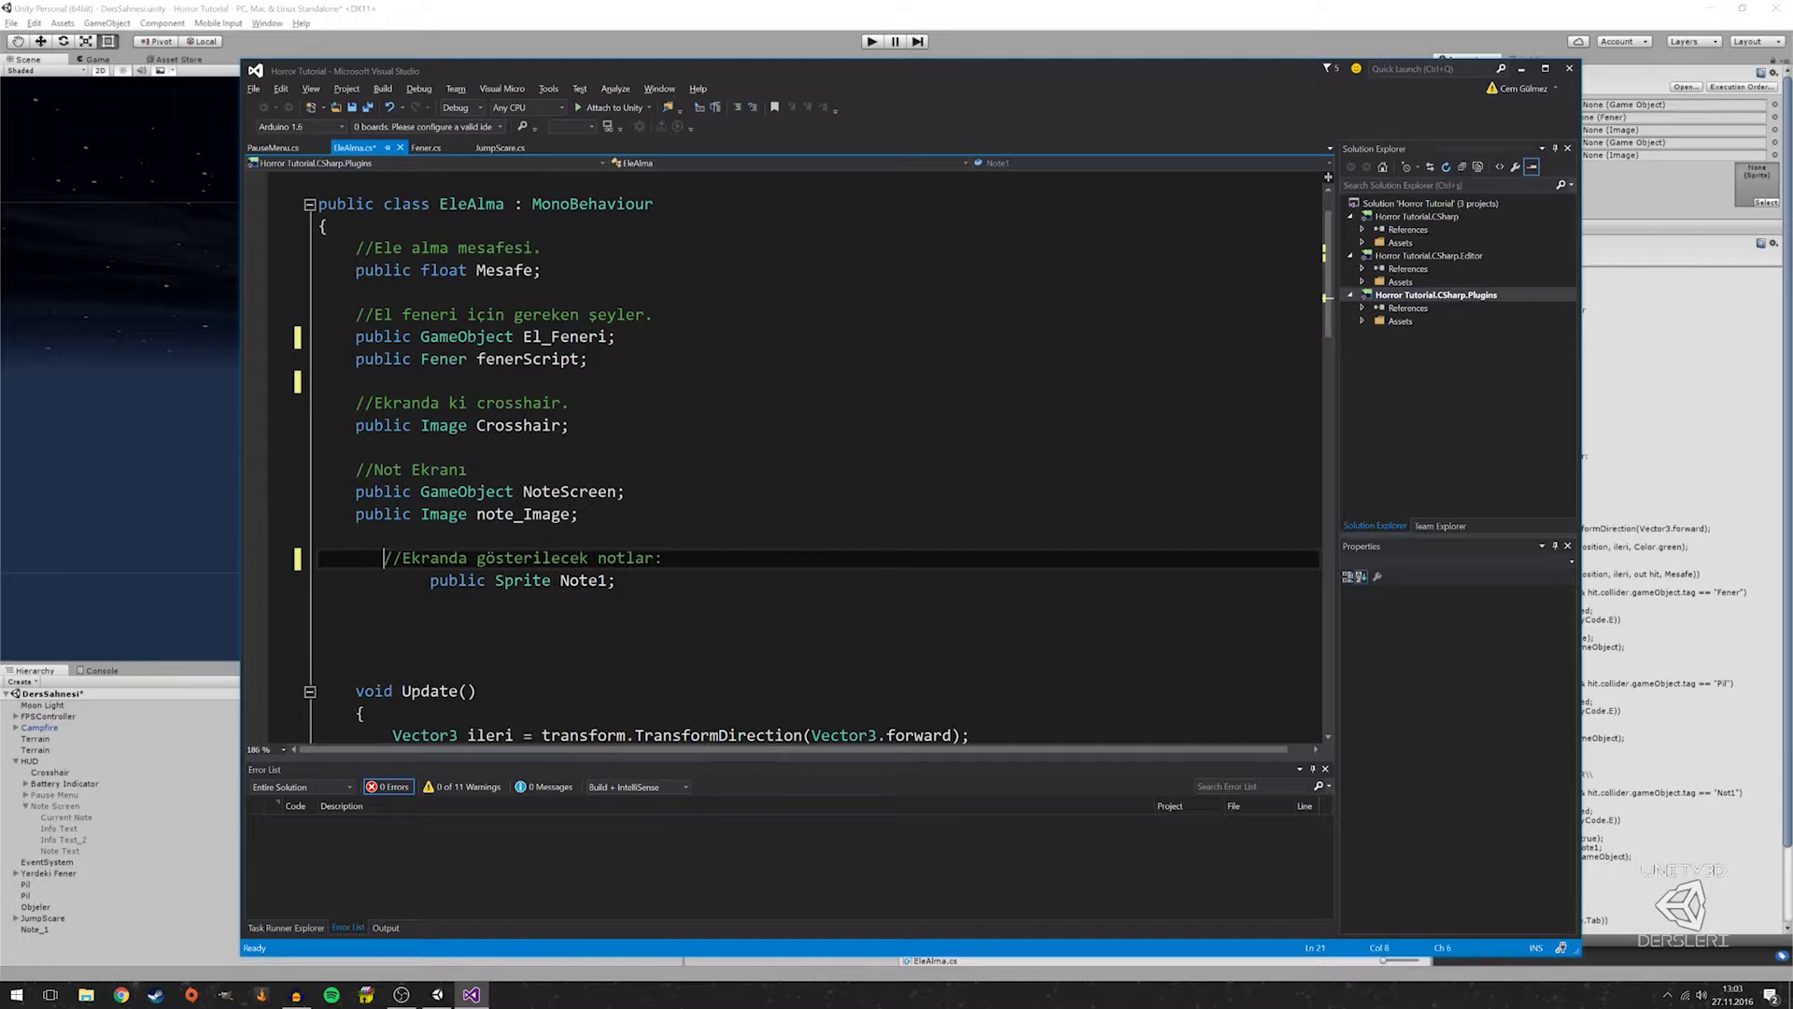
pyautogui.scroll(-1, 785, 458)
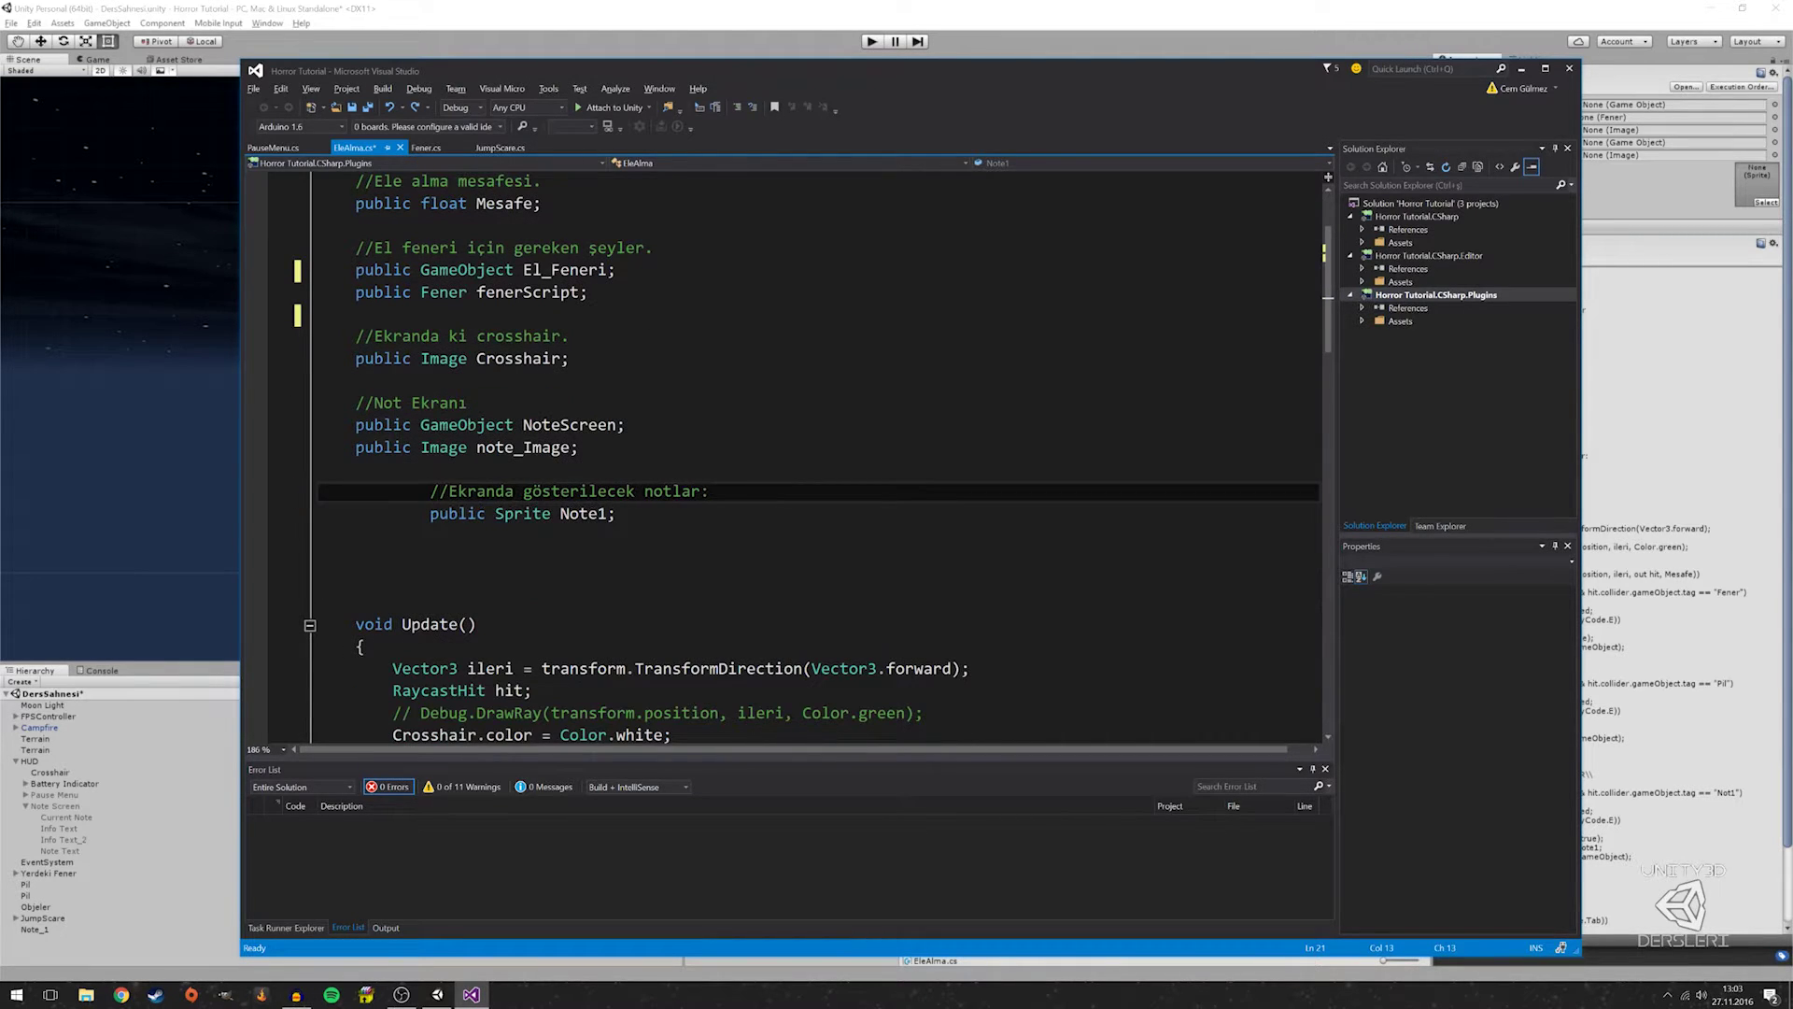
pyautogui.hotkey('ctrl', 's')
# Review the commented-out Destroy line and note_Image line further down the script
pyautogui.scroll(-5, 785, 458)
pyautogui.scroll(-8, 785, 458)
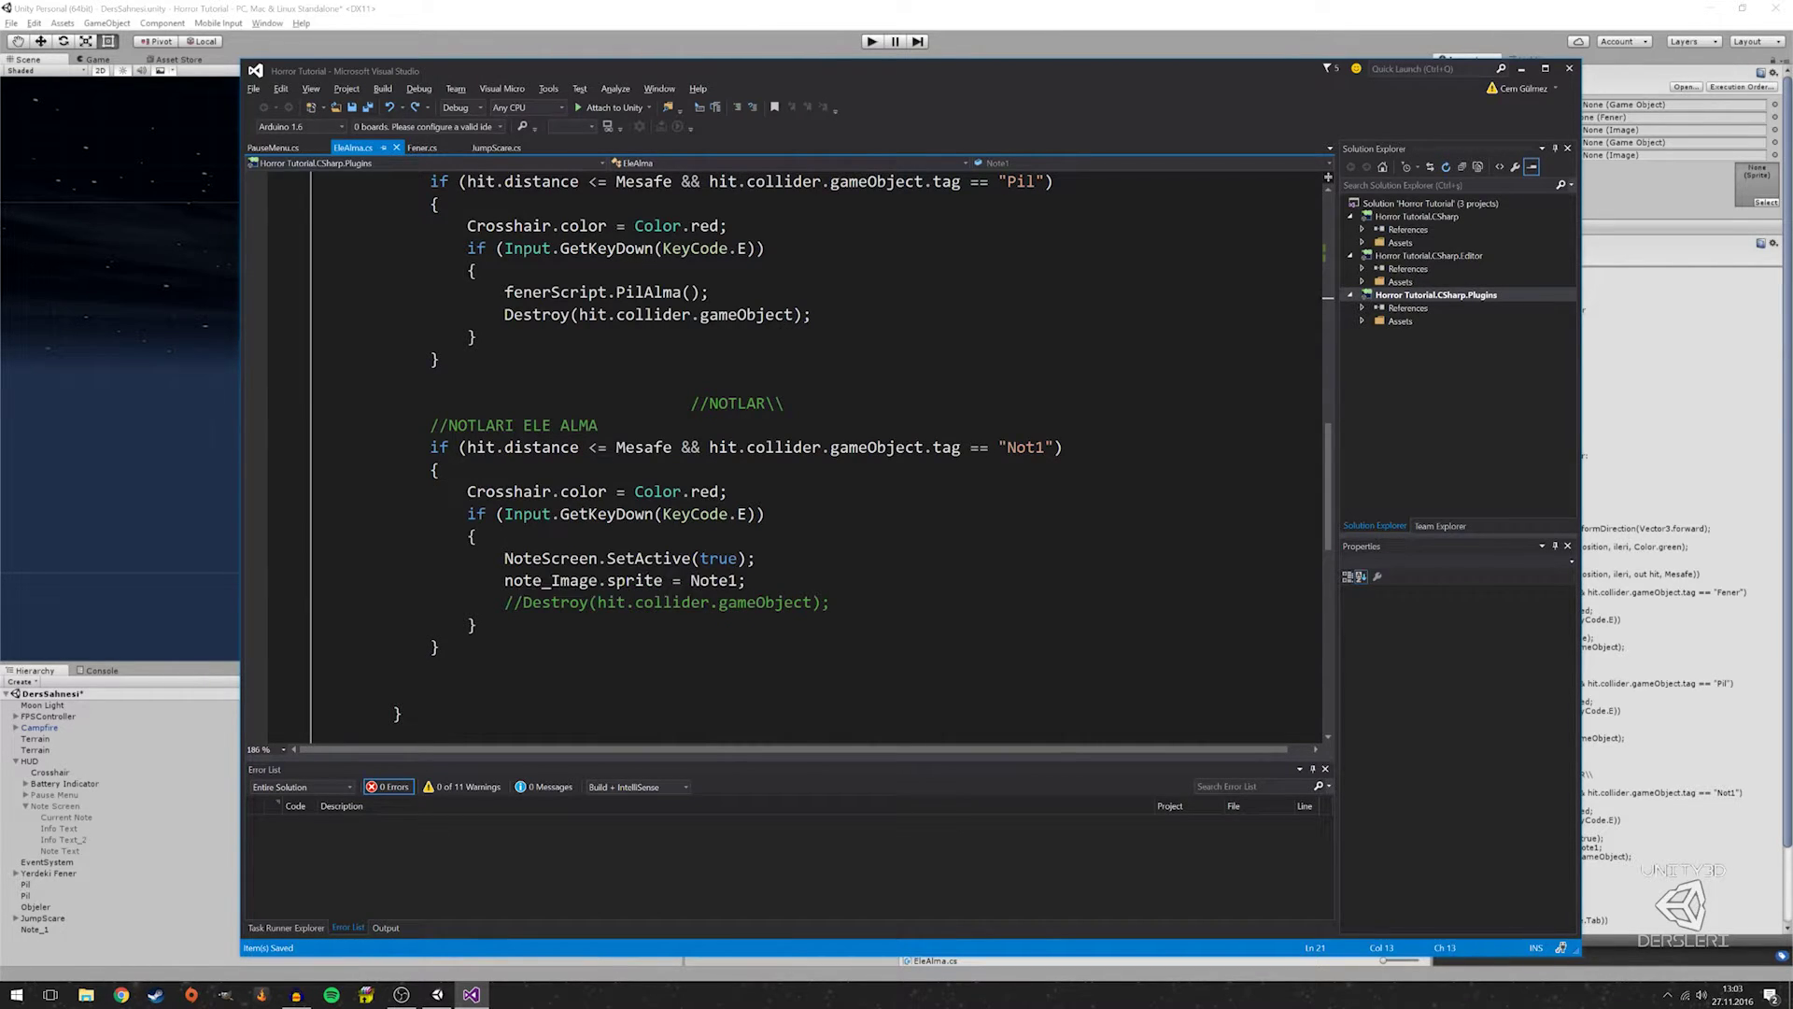
pyautogui.scroll(-1, 560, 579)
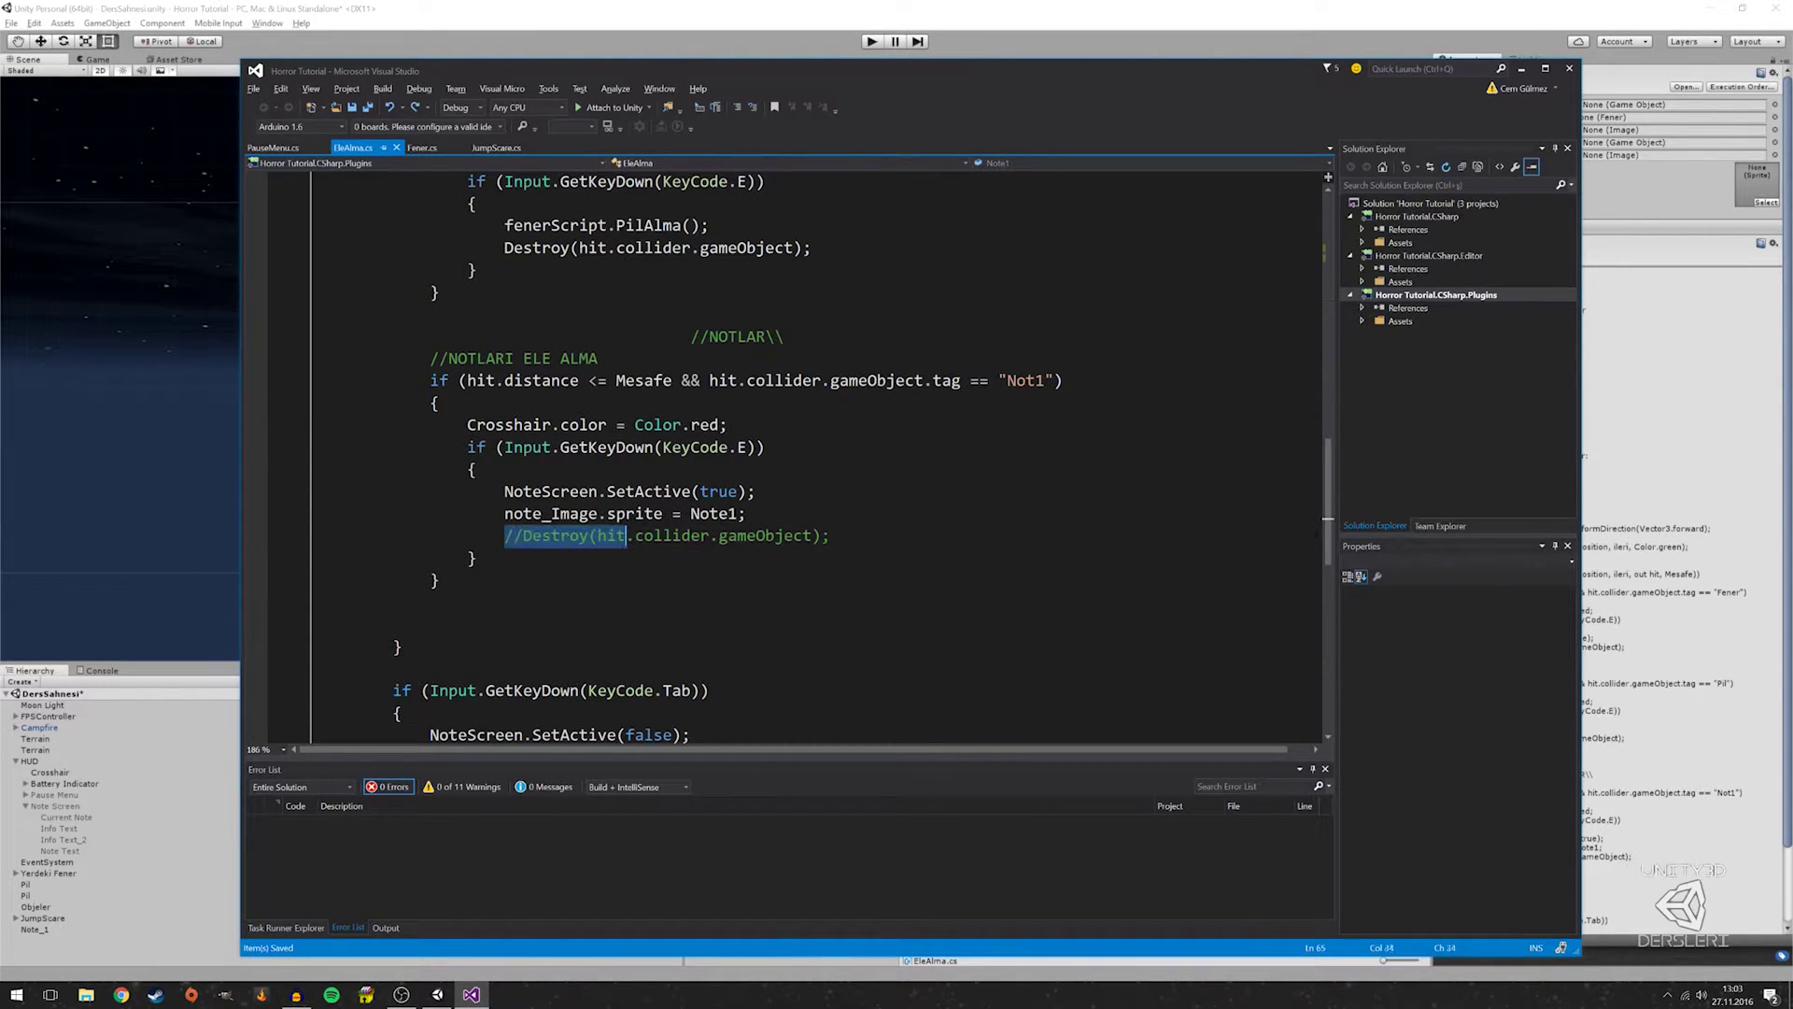
pyautogui.moveTo(505, 536); pyautogui.dragTo(788, 536)
pyautogui.click(746, 514)
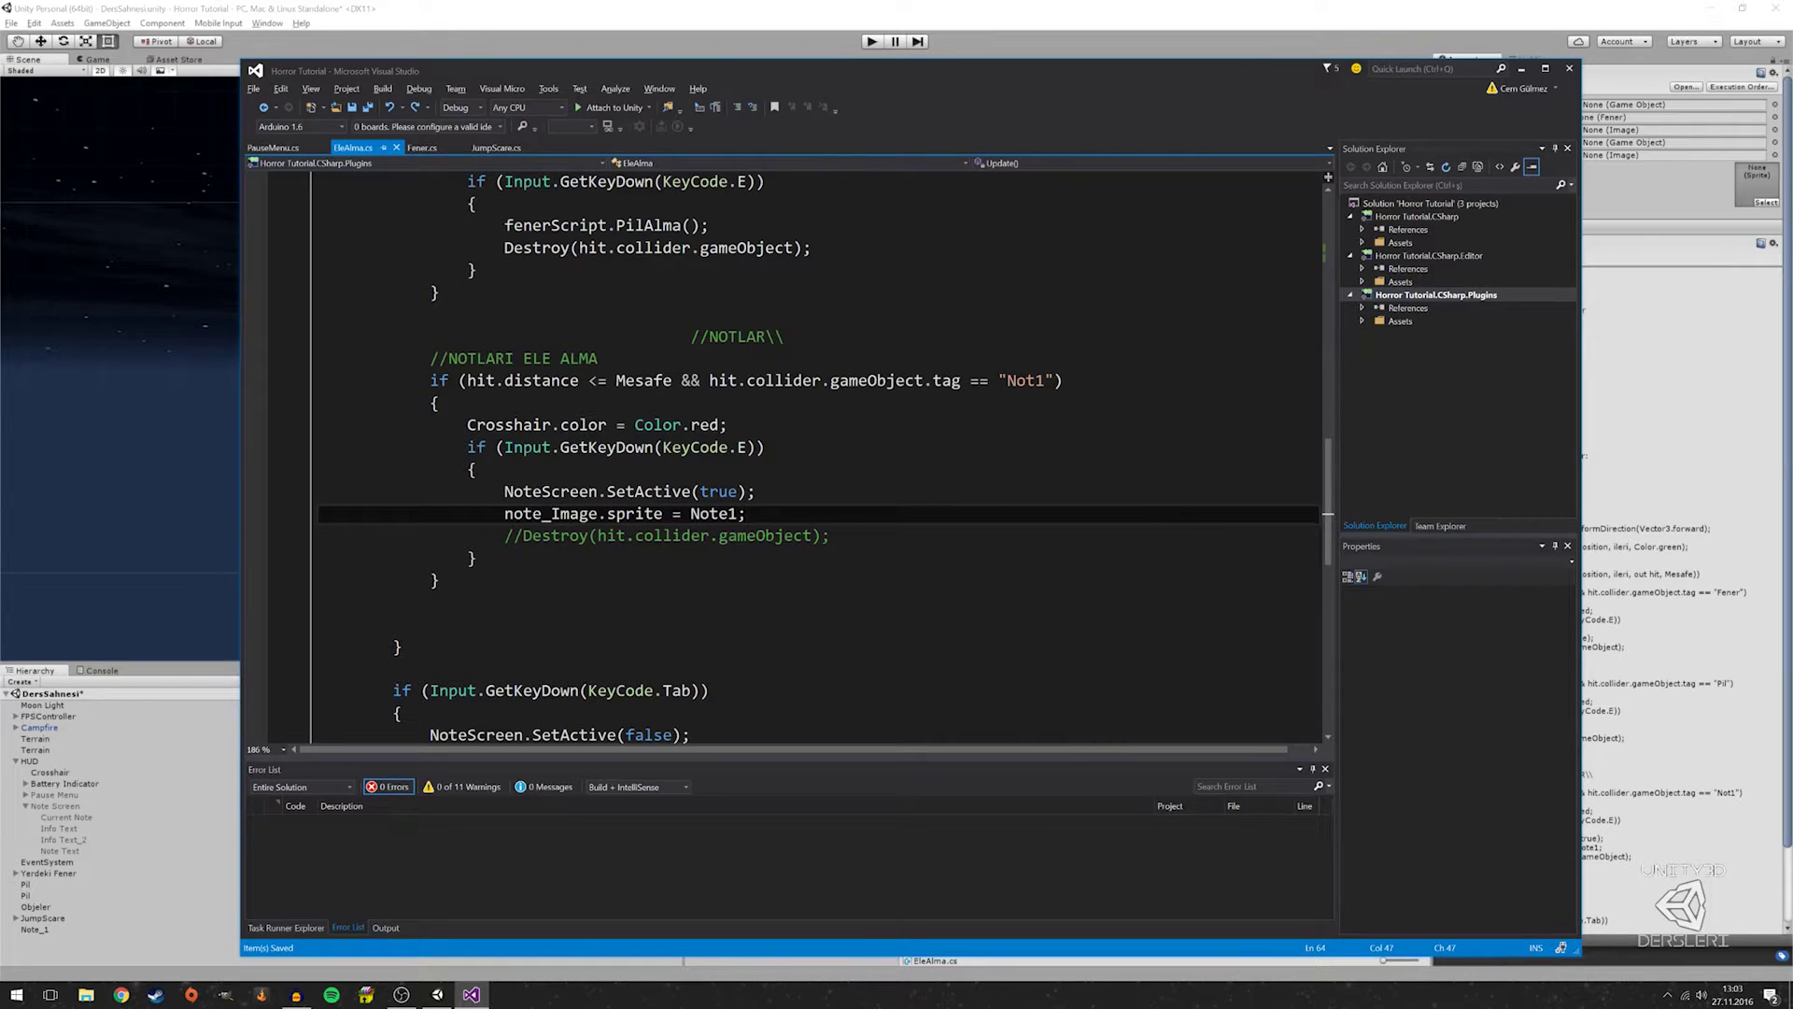
pyautogui.scroll(-1, 821, 449)
pyautogui.scroll(-1, 822, 449)
pyautogui.scroll(1, 822, 448)
pyautogui.scroll(1, 822, 449)
pyautogui.scroll(-2, 803, 458)
# Insert a blank line above the Tab-key block that hides NoteScreen
pyautogui.click(322, 535)
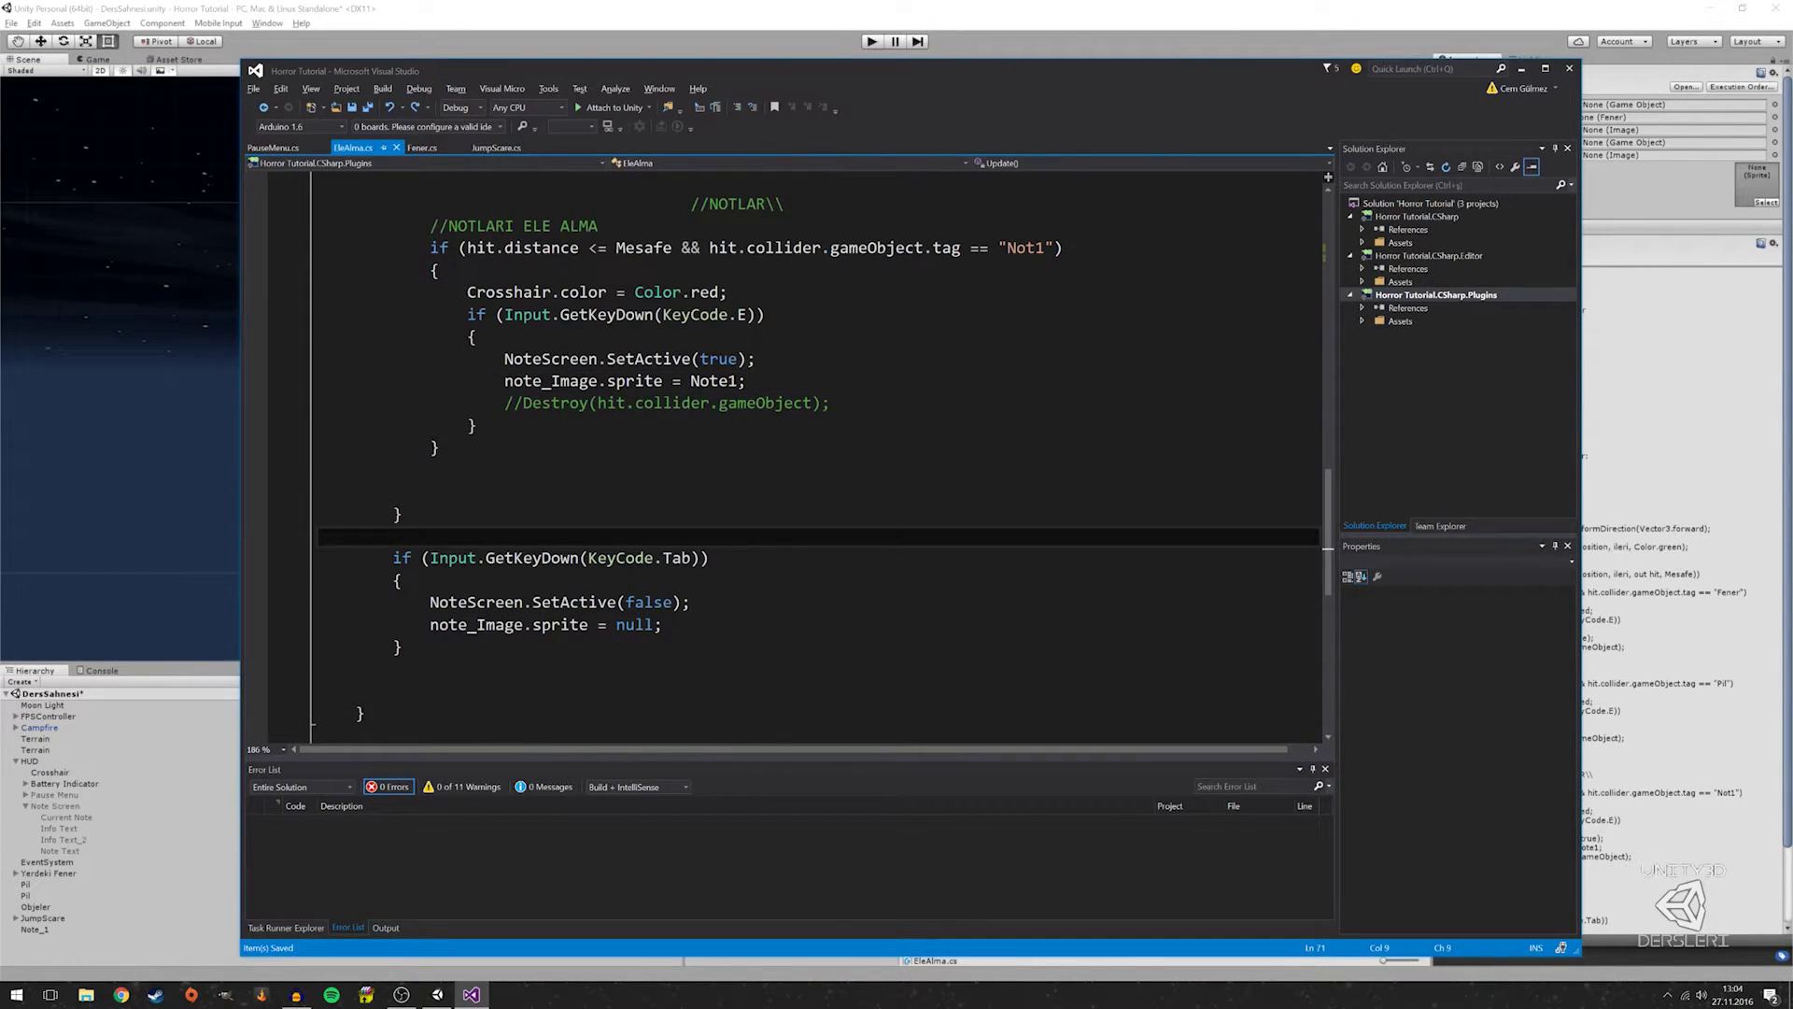
pyautogui.press('Return')
pyautogui.press('Return')
pyautogui.press('Up')
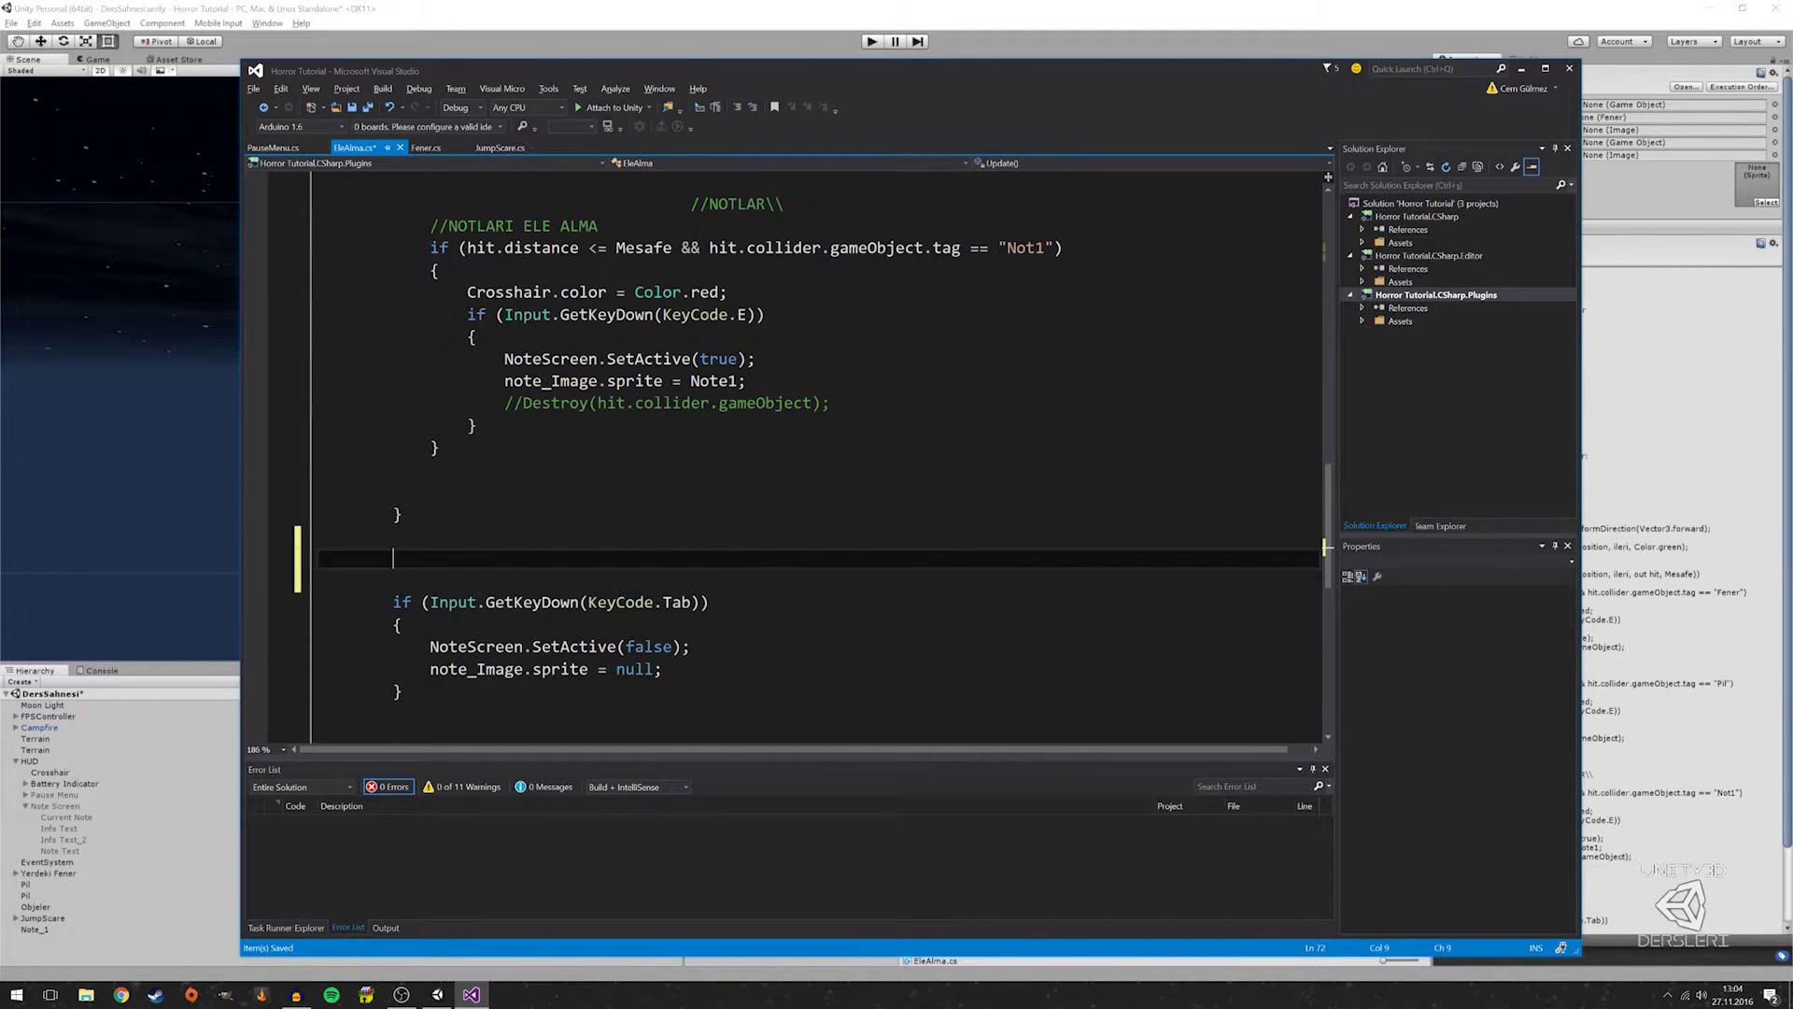
pyautogui.scroll(3, 808, 458)
pyautogui.scroll(1, 808, 458)
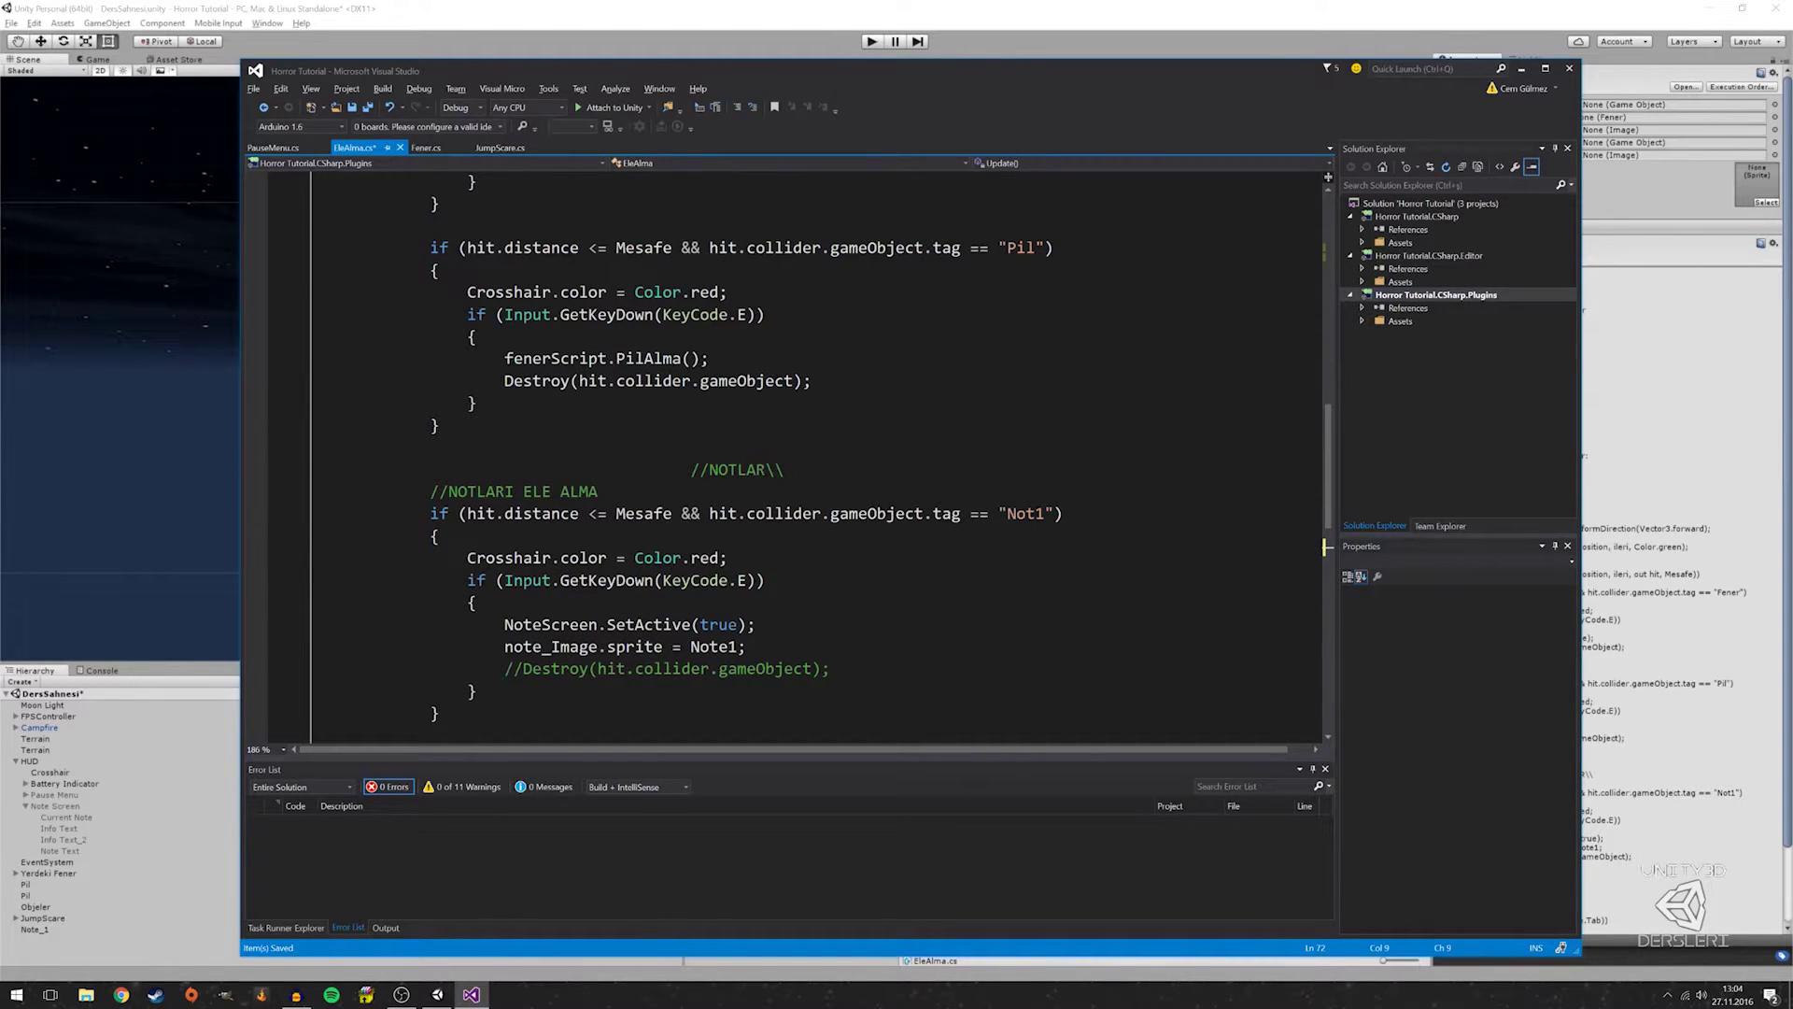
pyautogui.scroll(7, 808, 458)
pyautogui.scroll(8, 808, 458)
# Below Note1, add the comment '//Ekranda gözükecek olan yazılar:' and declare 'public Text note1_Text;'
pyautogui.scroll(-5, 808, 457)
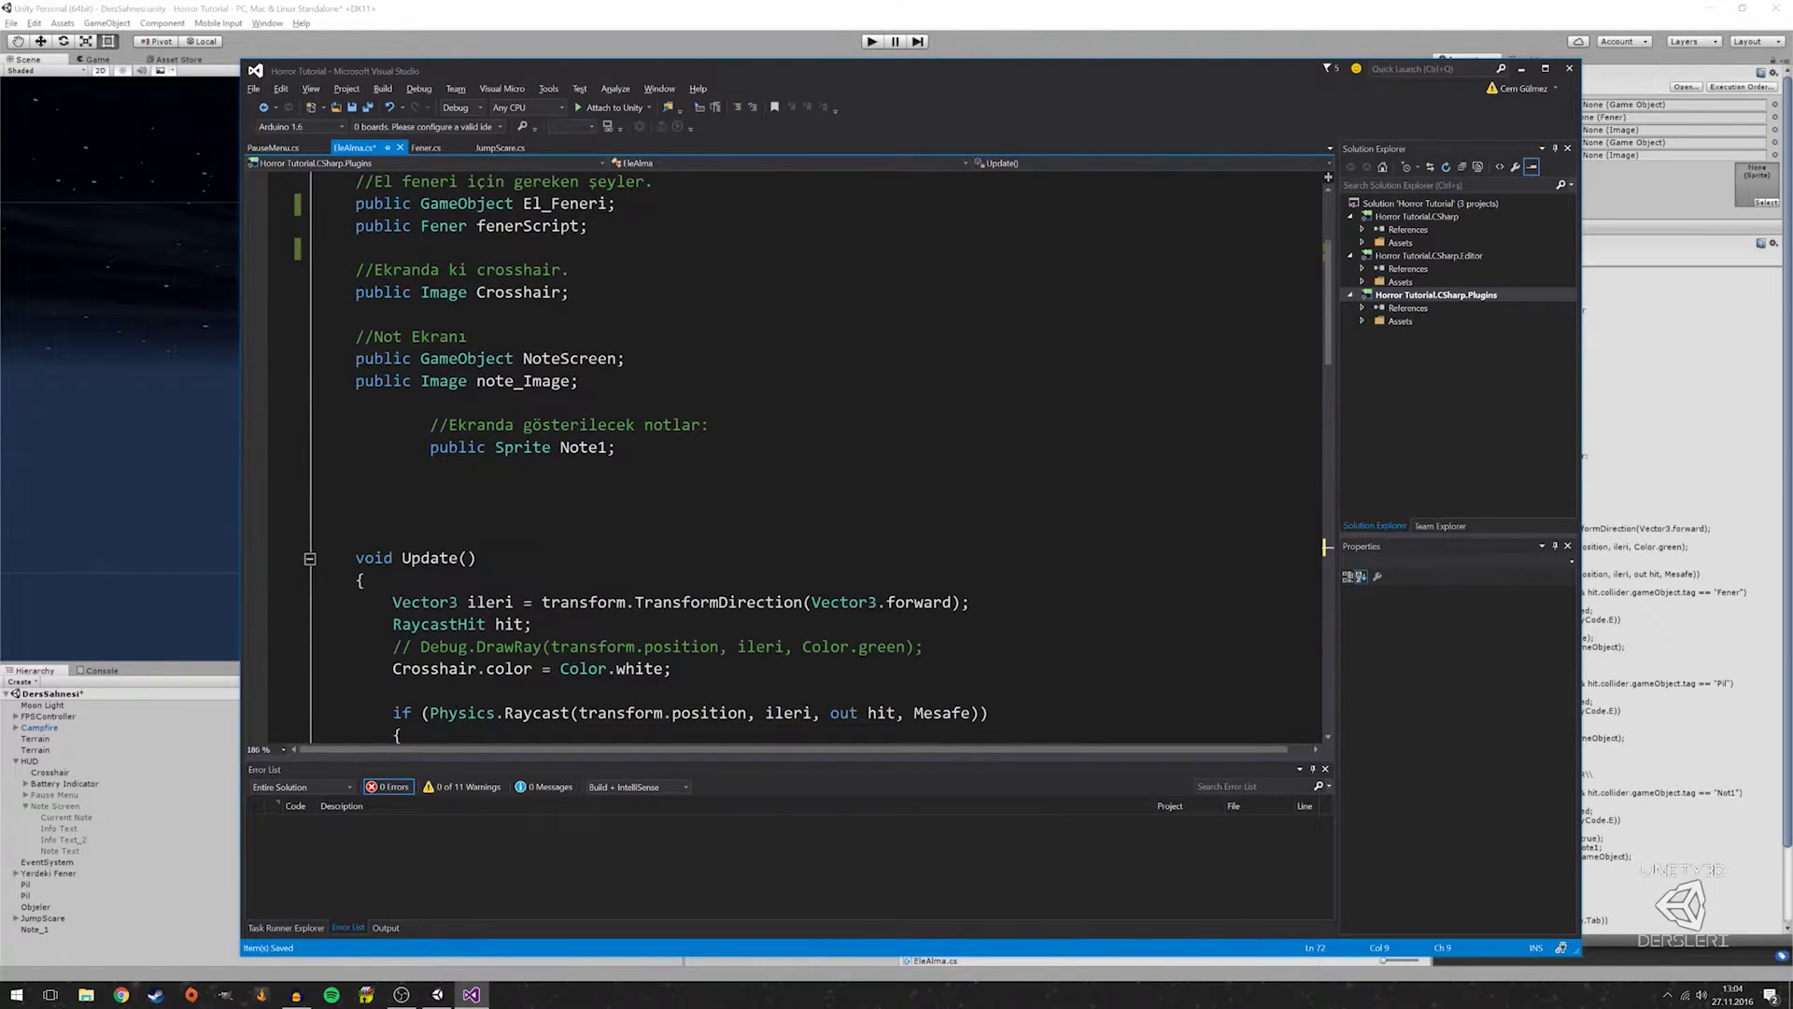
pyautogui.click(430, 470)
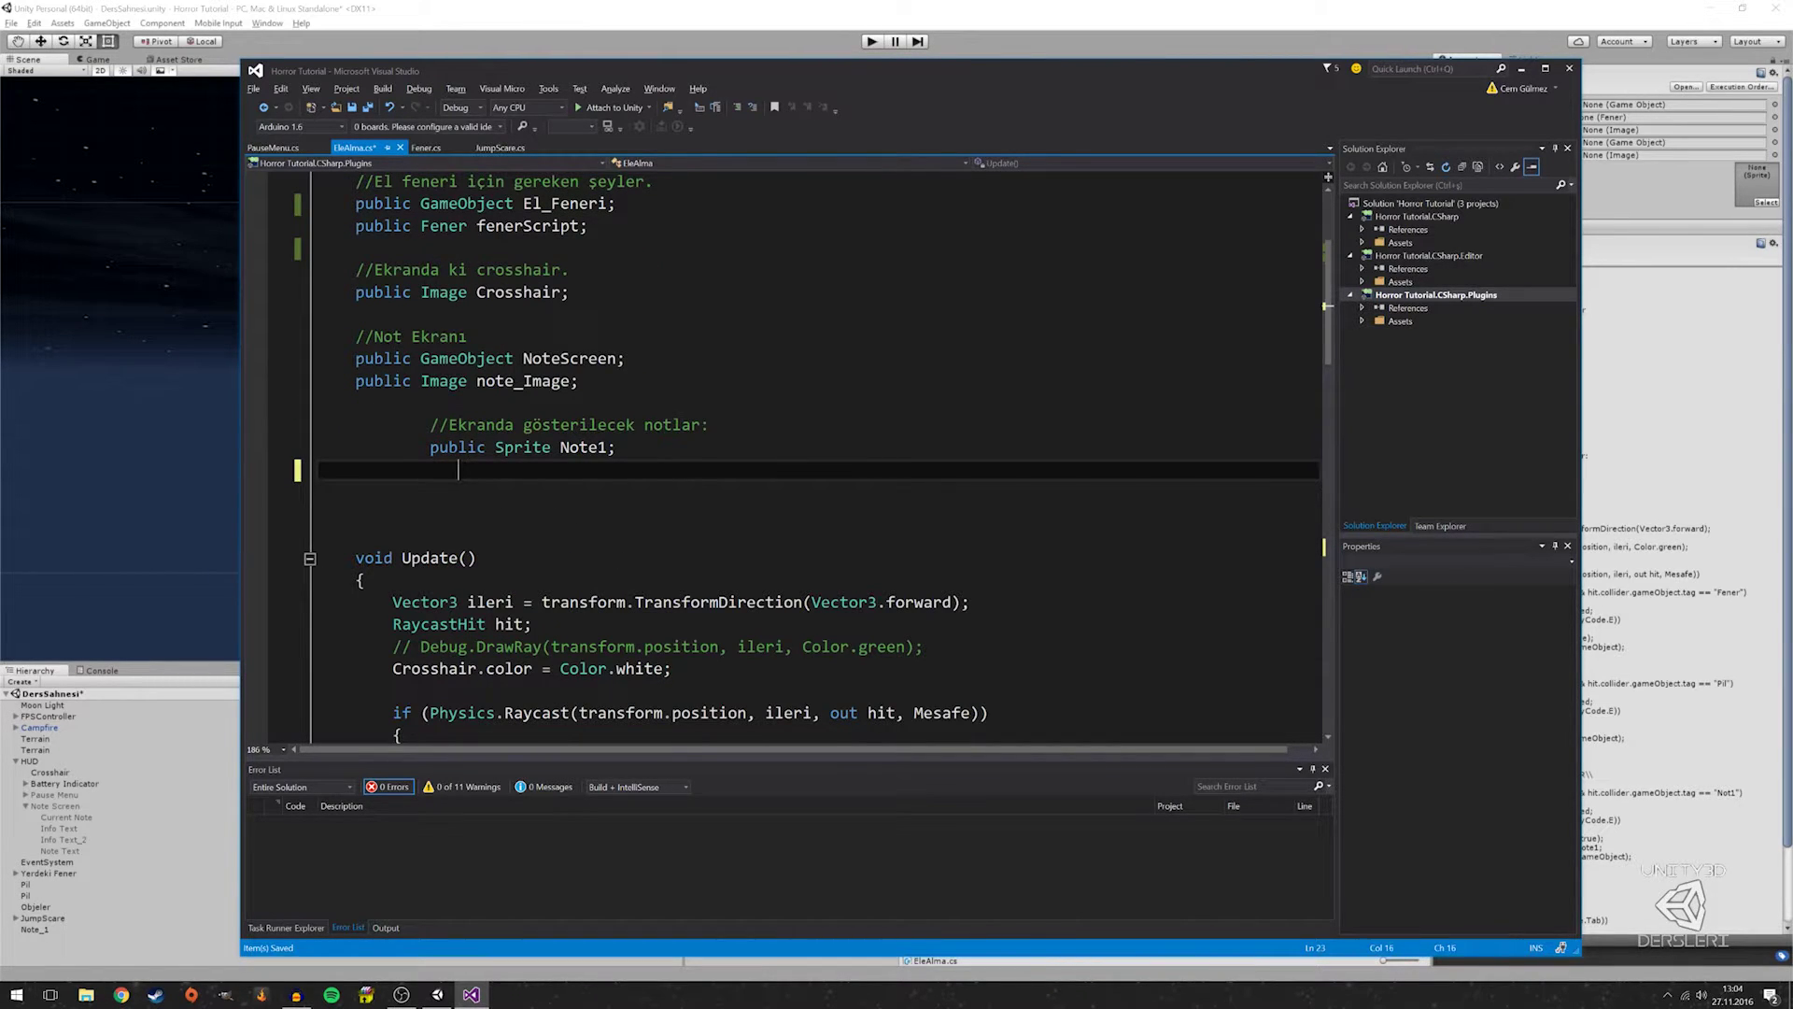
pyautogui.press('Return')
pyautogui.press('Return')
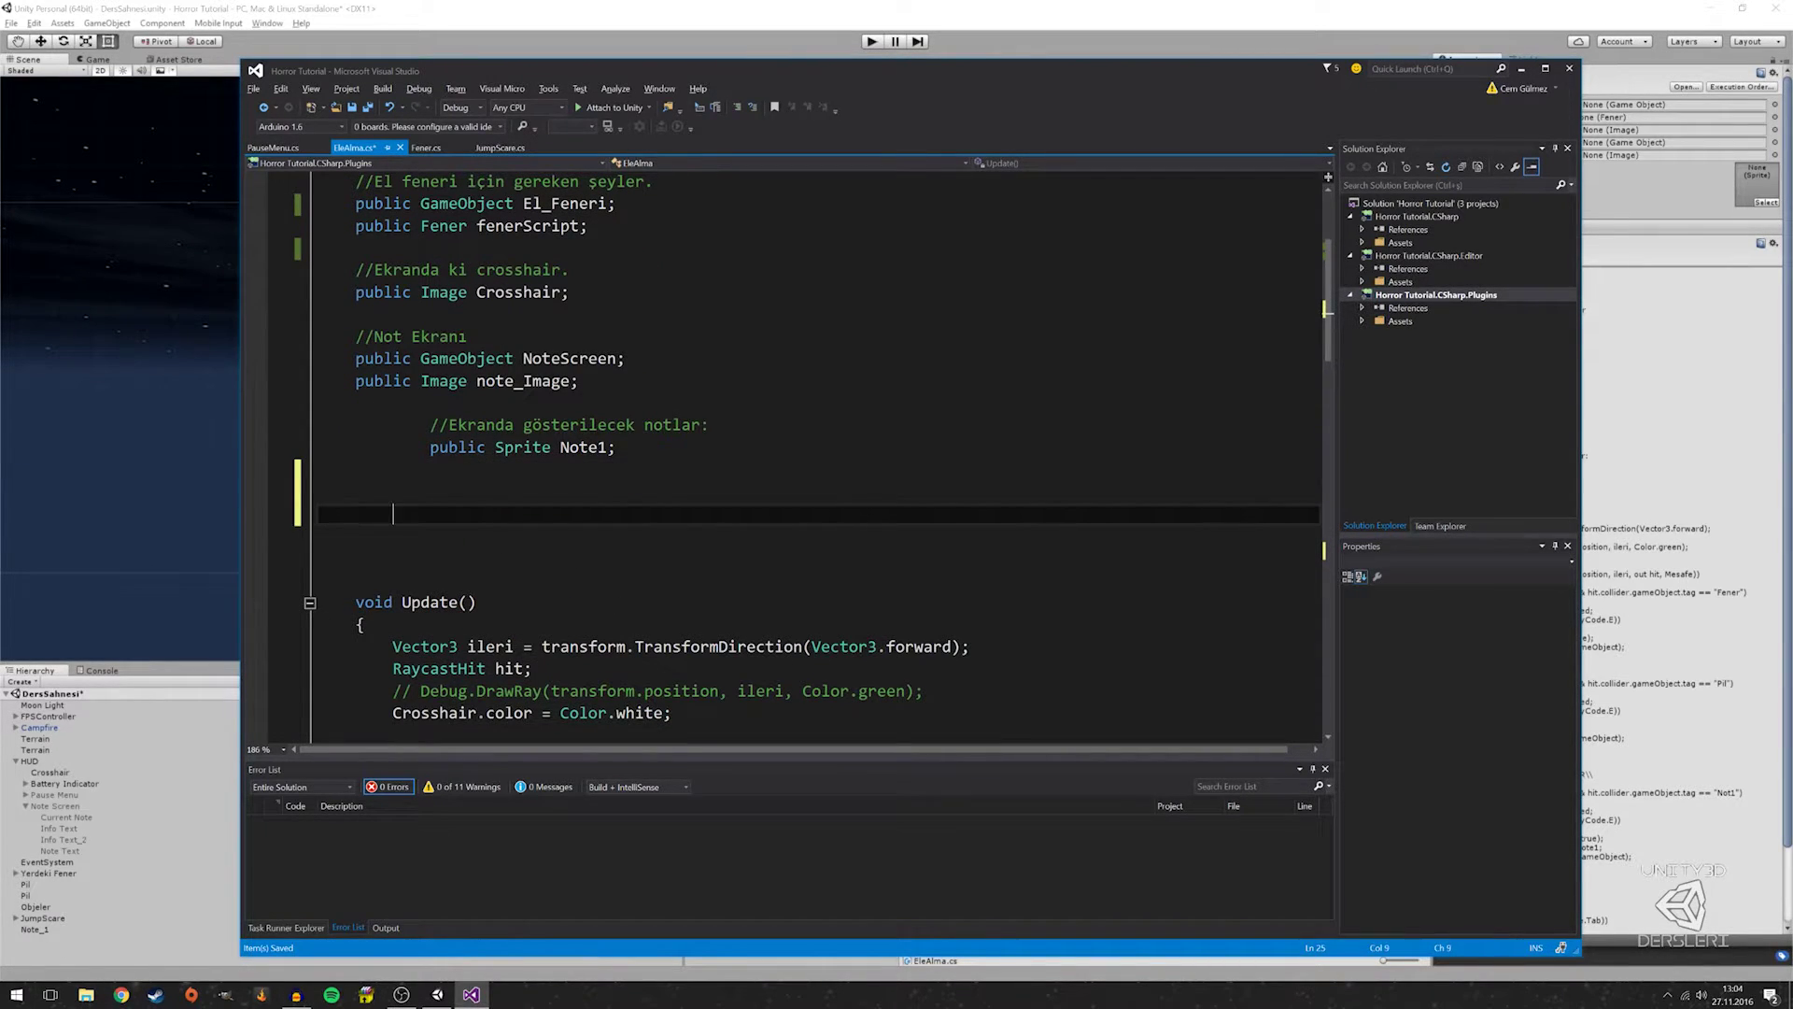
pyautogui.write('//Ekranda ')
pyautogui.write('gözükecek o')
pyautogui.write('lan yazılar.')
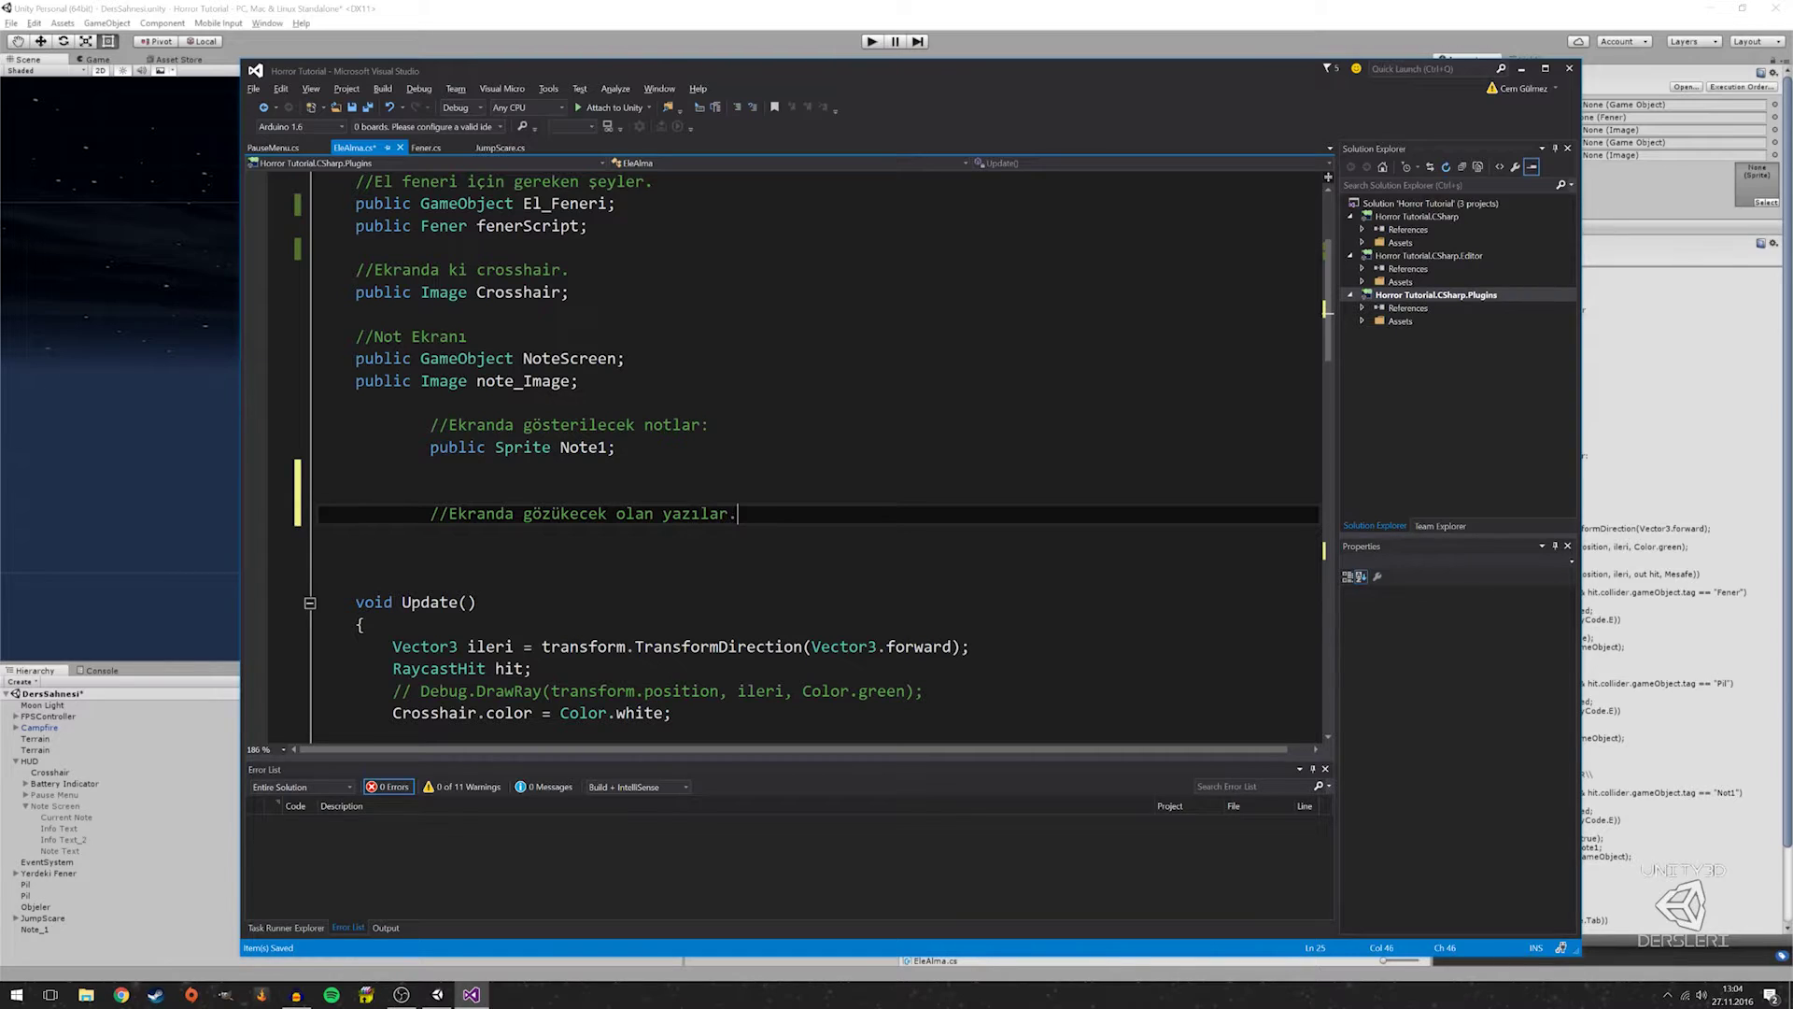
pyautogui.press('Return')
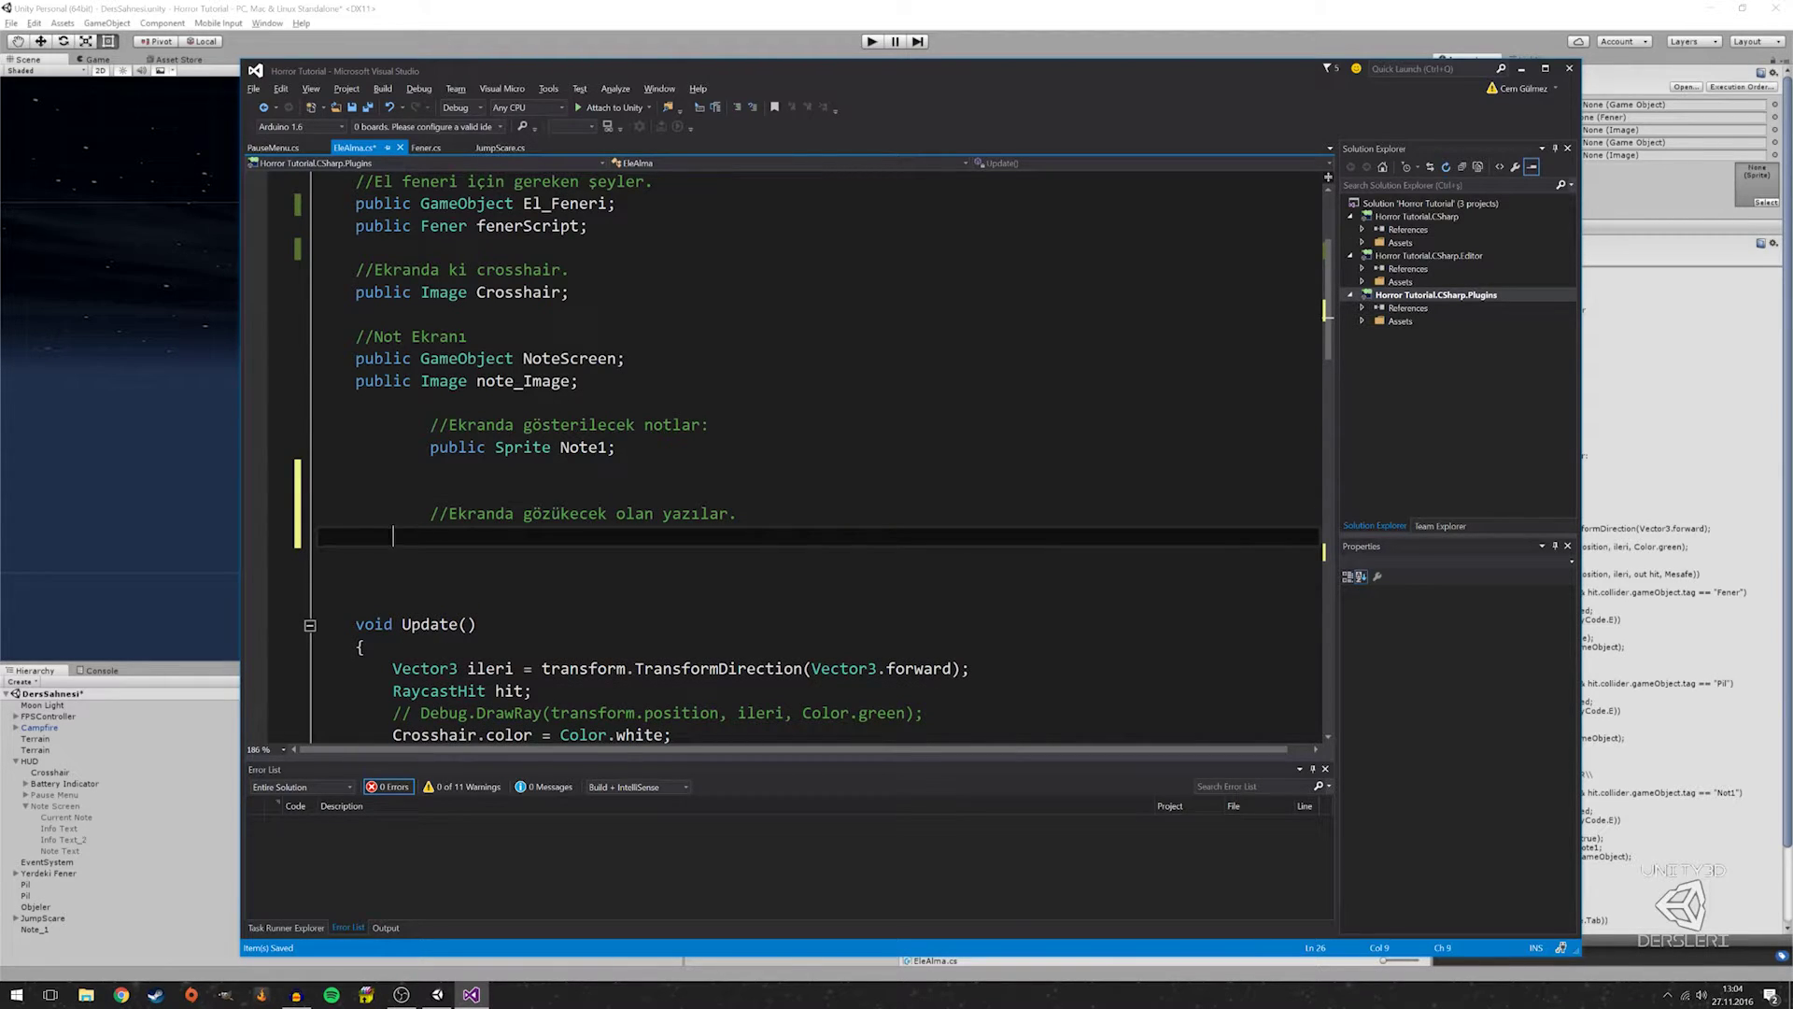
pyautogui.press('BackSpace')
pyautogui.press('BackSpace')
pyautogui.press('BackSpace')
pyautogui.press('BackSpace')
pyautogui.press('BackSpace')
pyautogui.write(':')
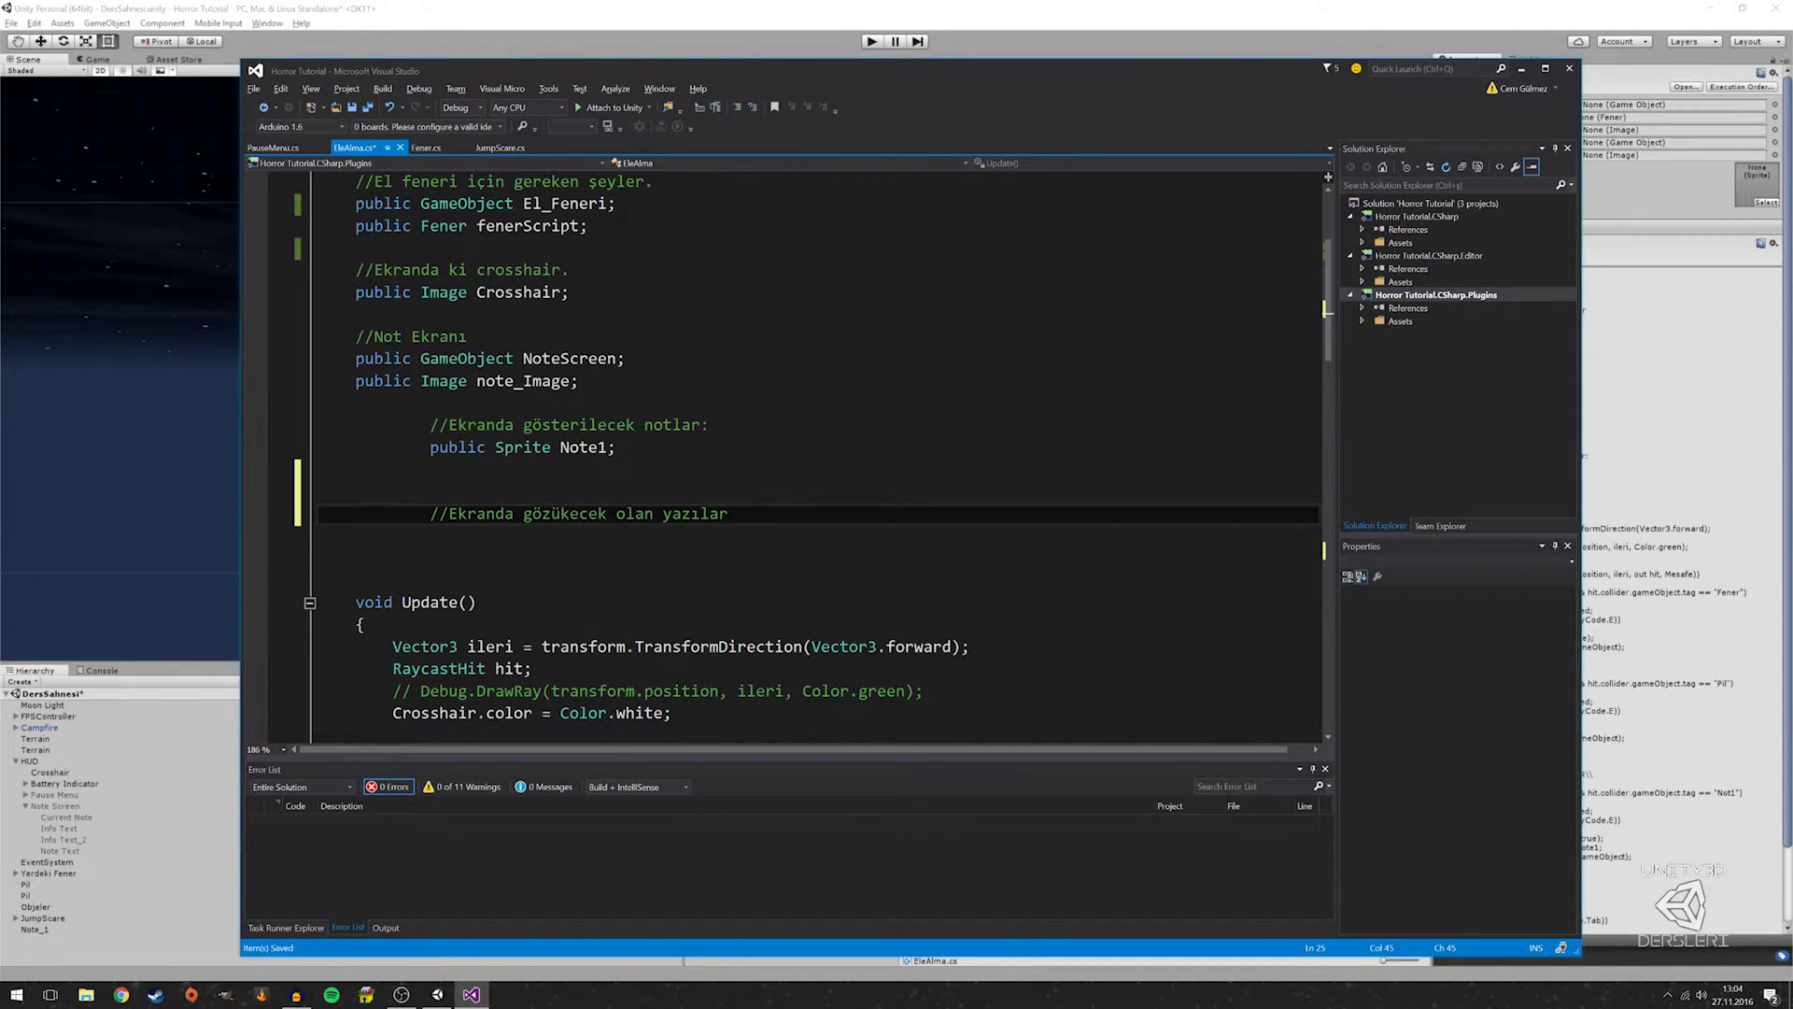
pyautogui.press('Return')
pyautogui.write('public ')
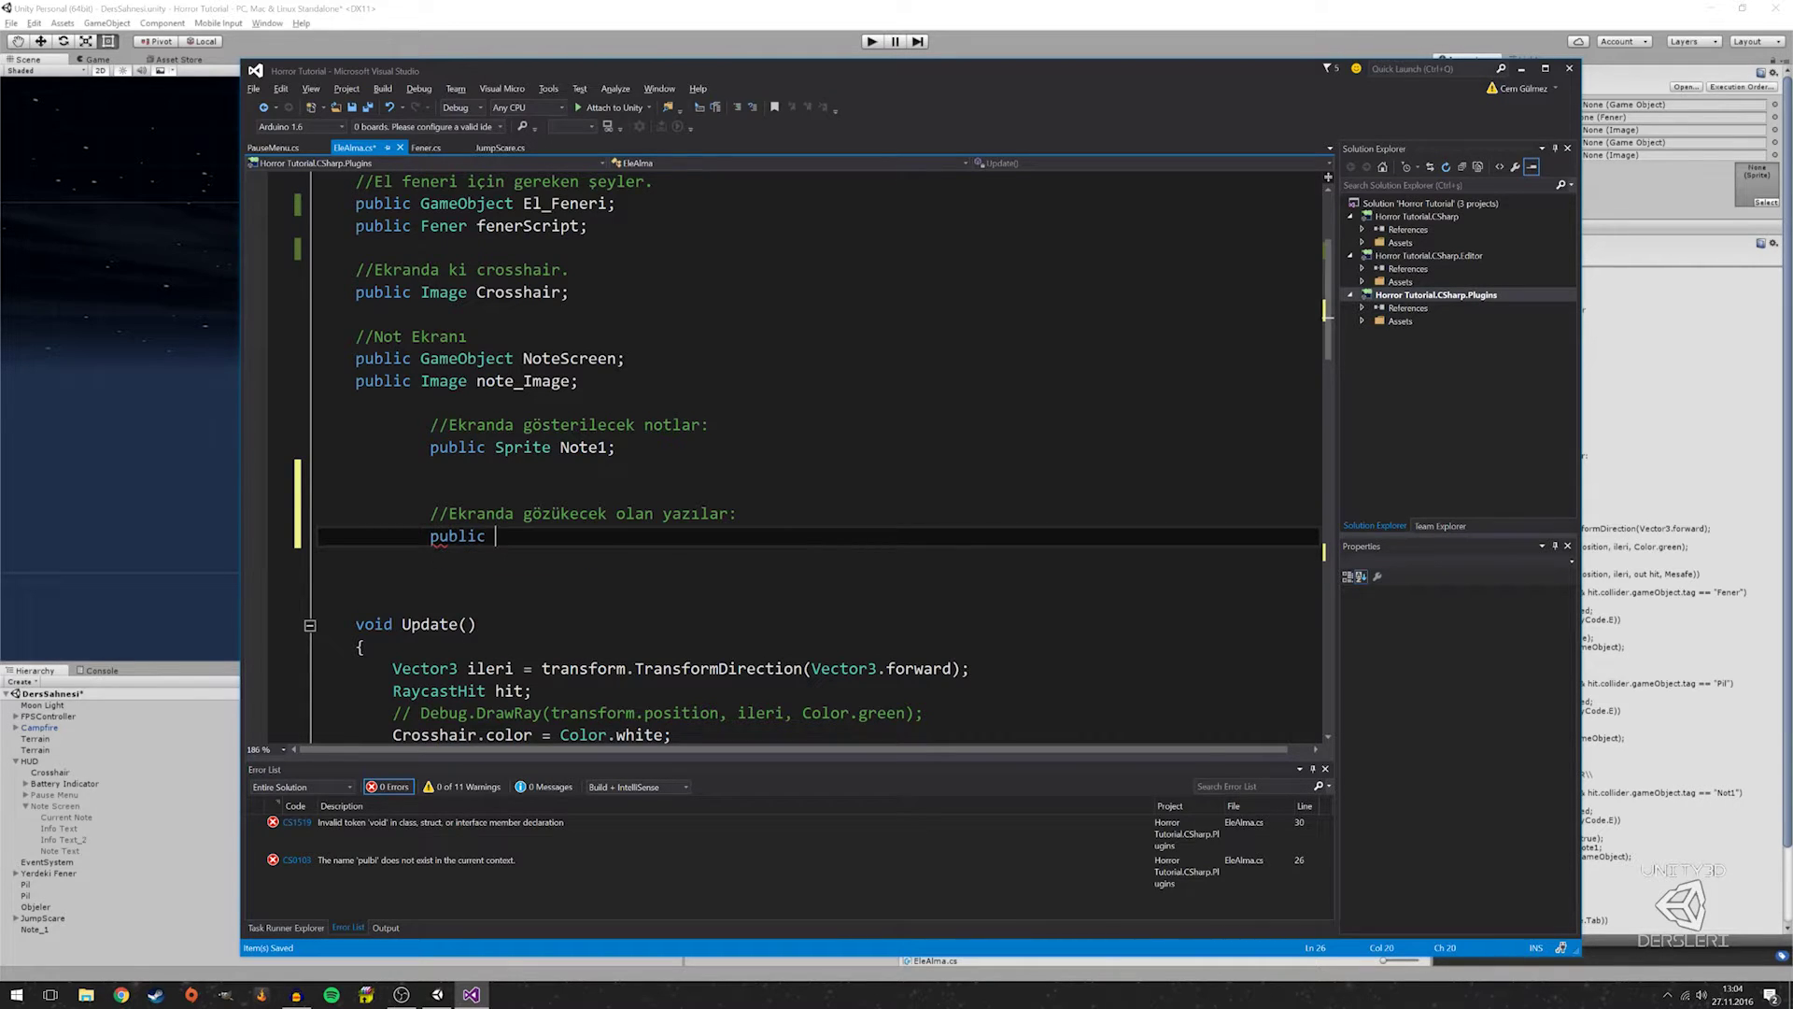
pyautogui.write('Text note1')
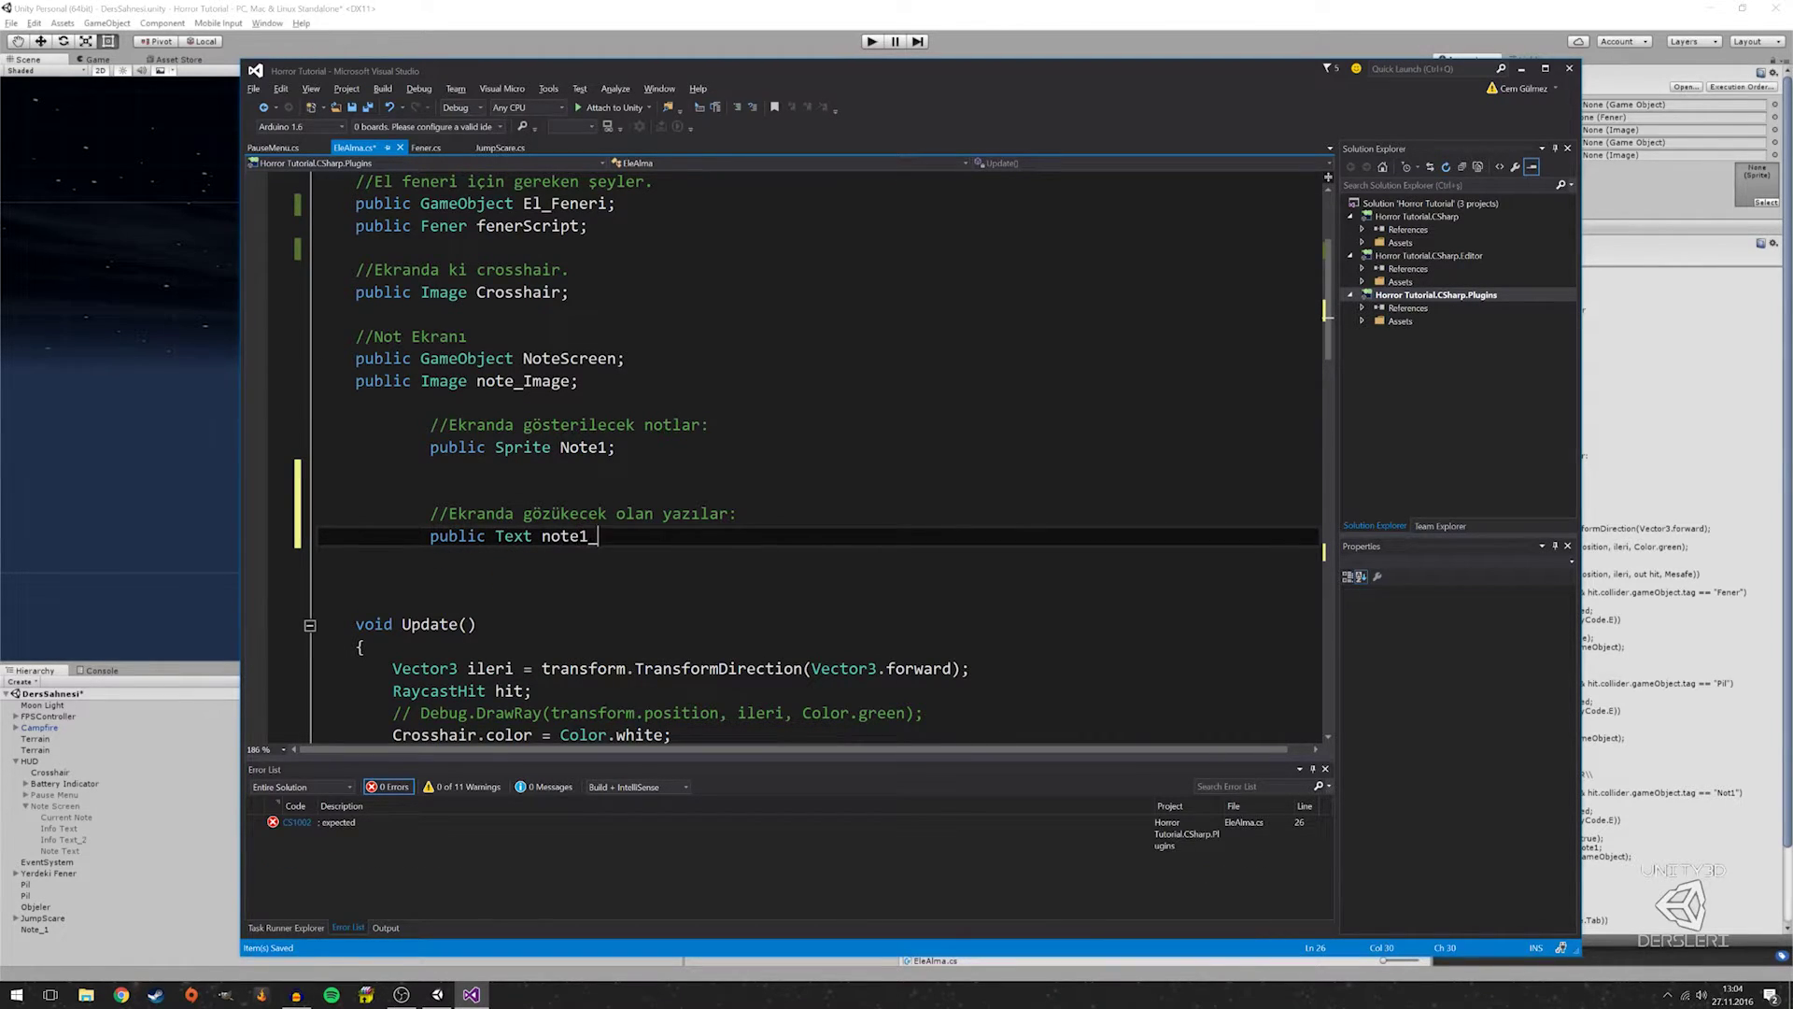
pyautogui.write('_Text;')
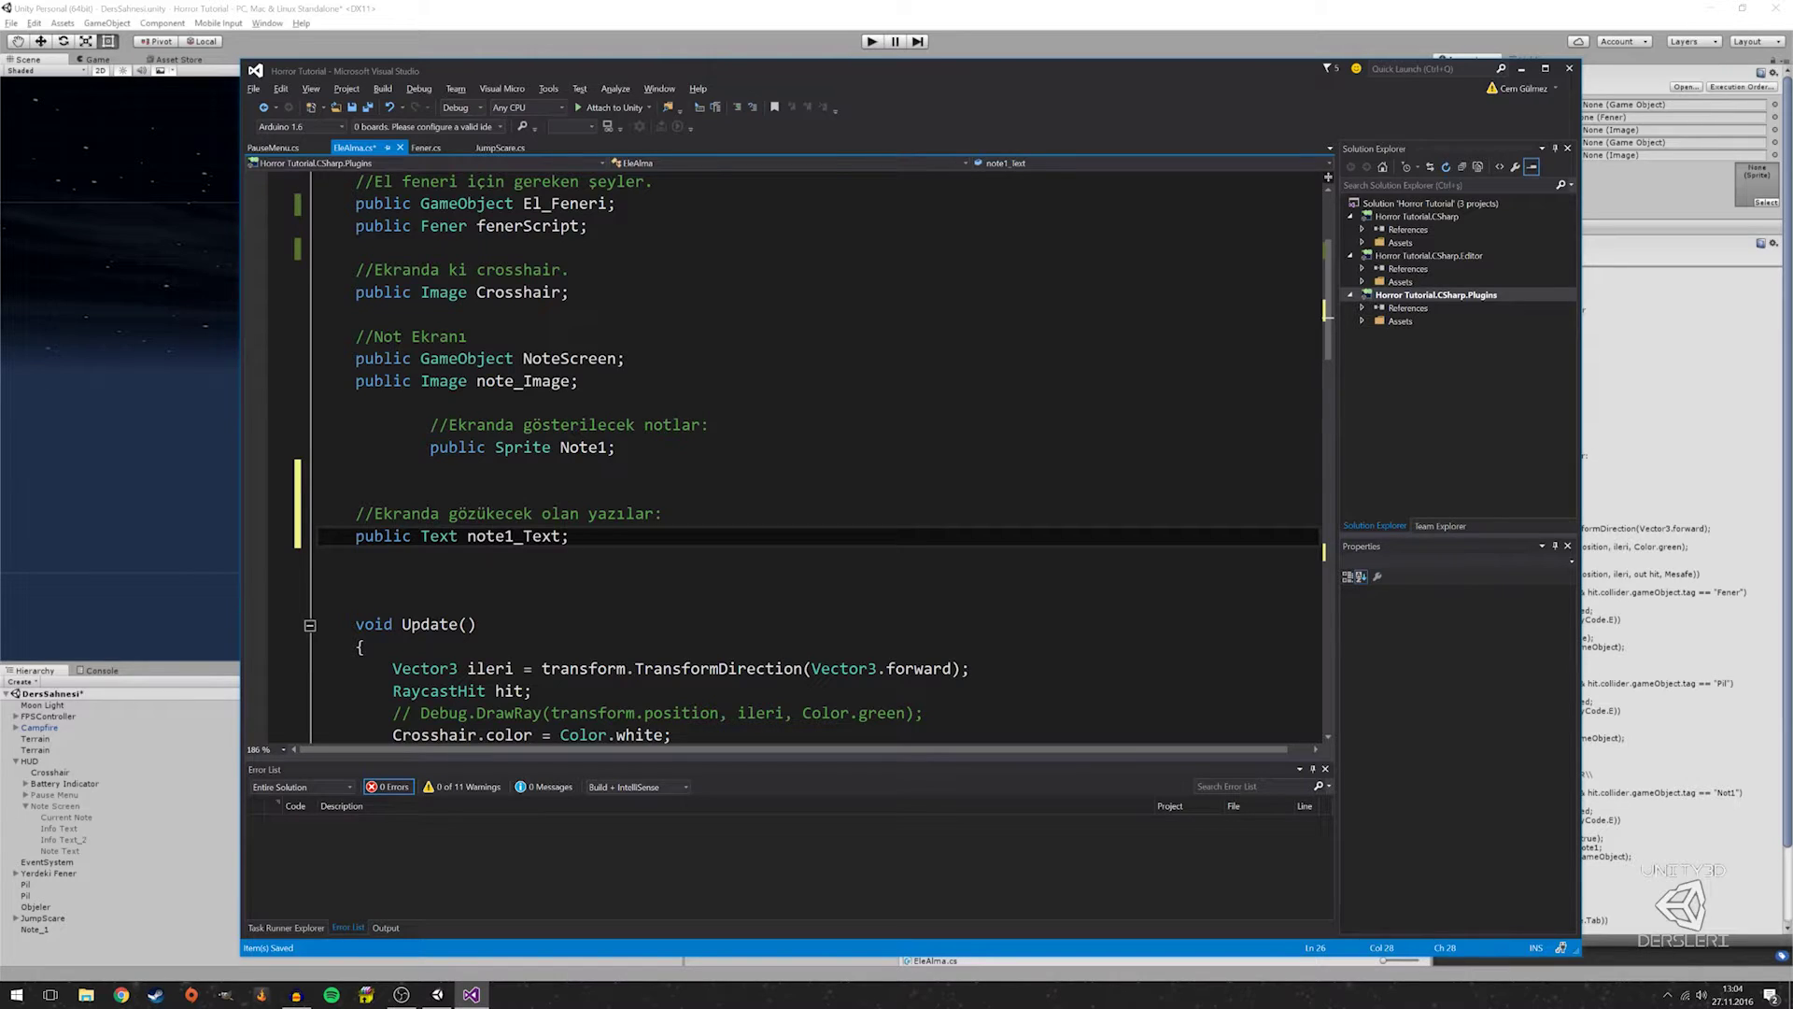
# Indent the note1_Text declaration and its comment one level further right
pyautogui.click(355, 513)
pyautogui.press('Tab')
pyautogui.click(355, 536)
pyautogui.press('Tab')
# Indent the comment one more level and save EleAlma.cs
pyautogui.click(411, 513)
pyautogui.press('Tab')
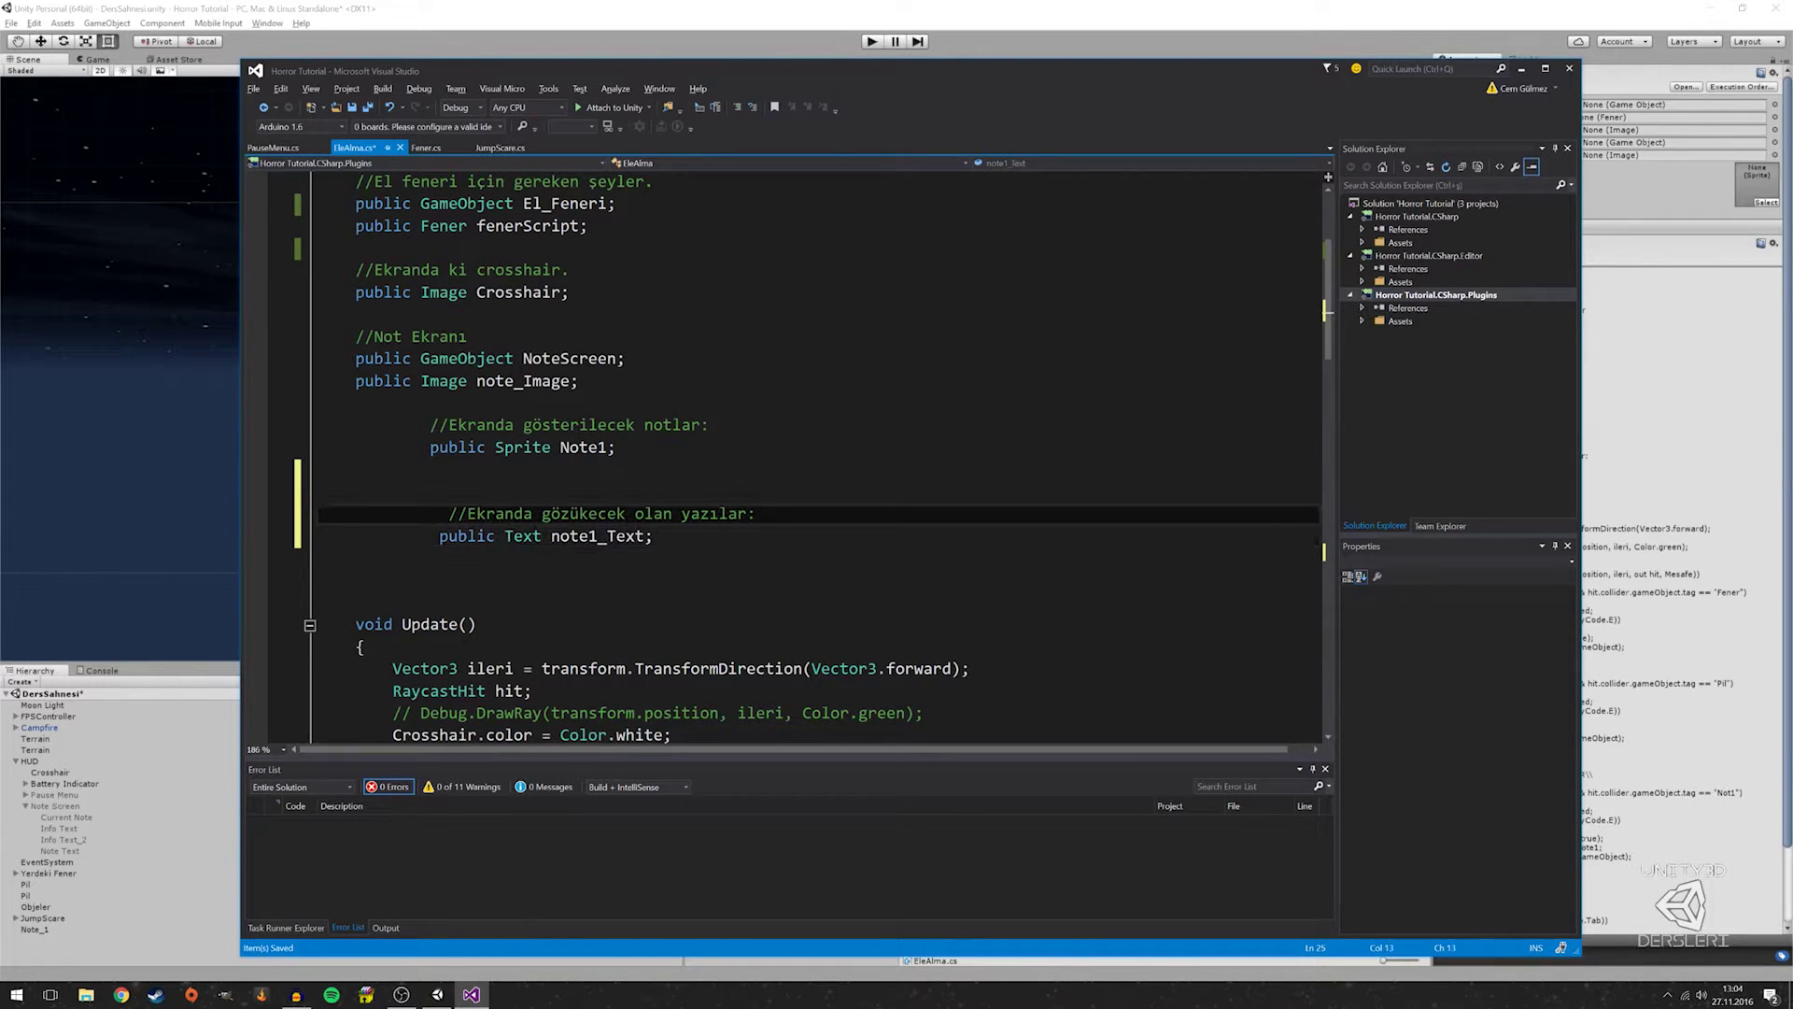
pyautogui.scroll(-5, 785, 457)
pyautogui.scroll(-4, 785, 457)
pyautogui.hotkey('ctrl', 's')
pyautogui.scroll(-5, 785, 458)
pyautogui.scroll(-3, 784, 458)
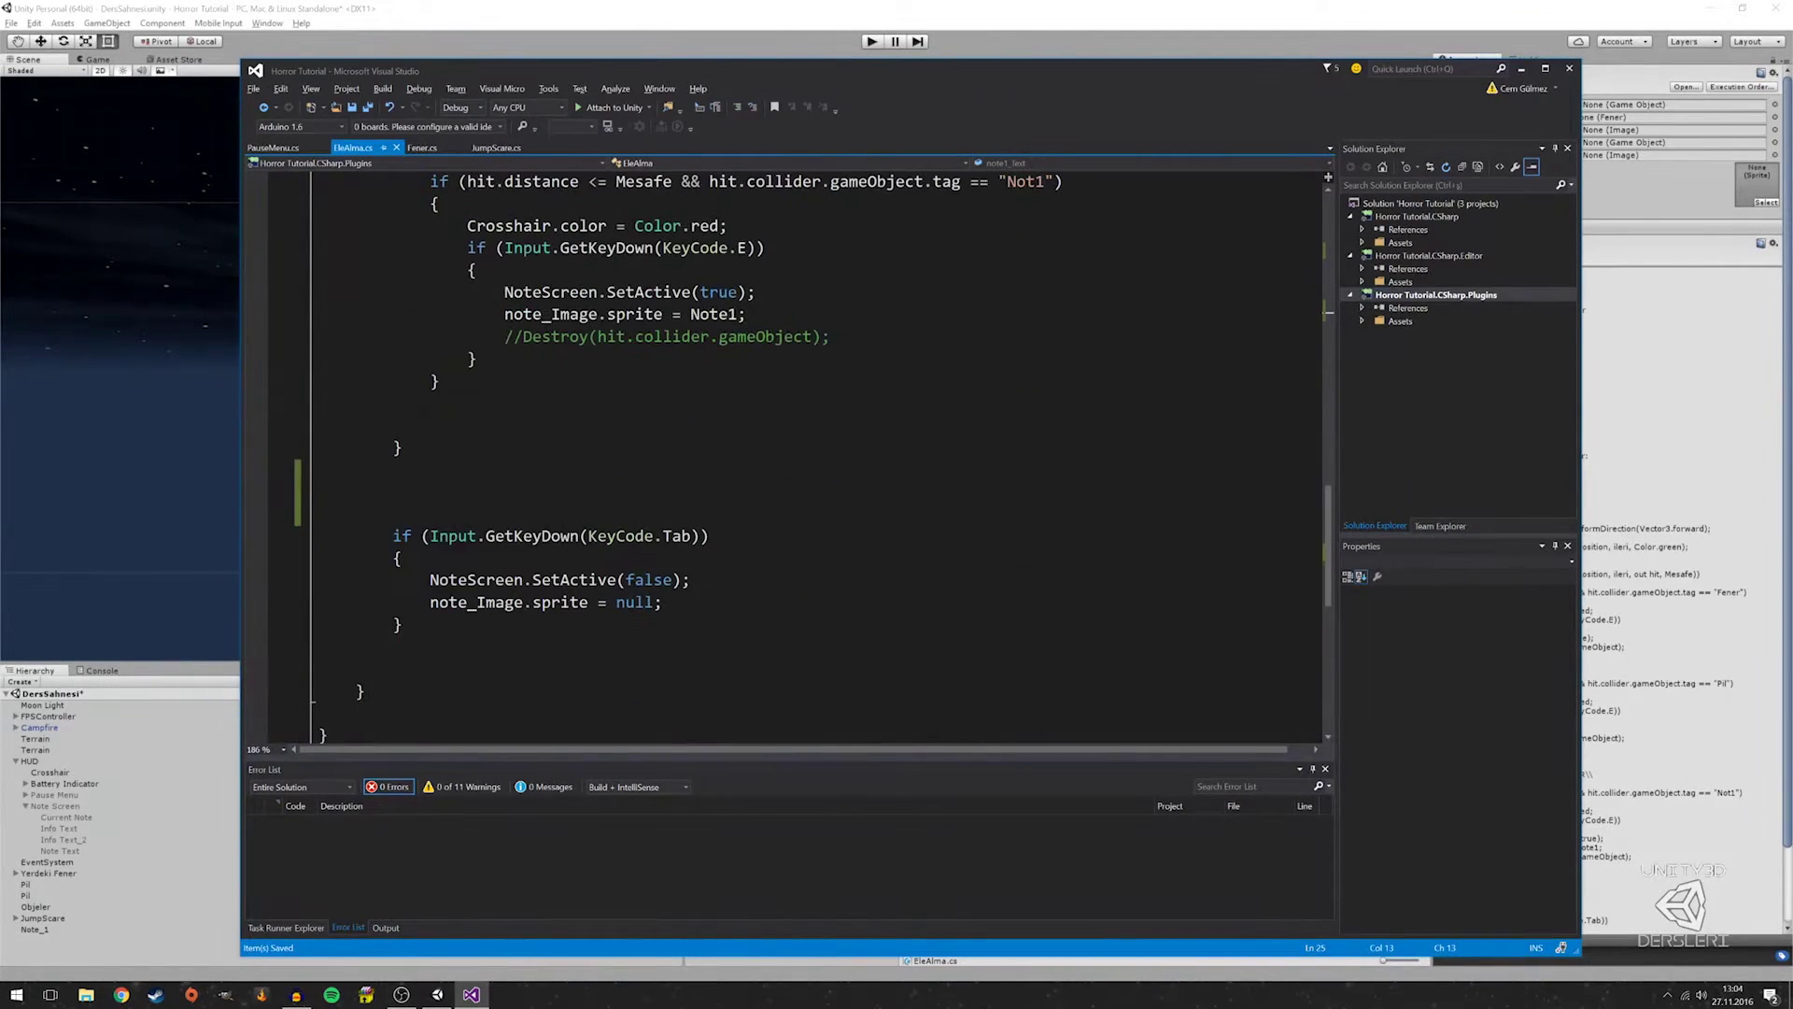
pyautogui.scroll(1, 784, 458)
pyautogui.scroll(-1, 785, 458)
pyautogui.scroll(1, 784, 458)
# After 'note_Image.sprite = Note1;' add the line 'note1_Text.text = "";'
pyautogui.click(393, 535)
pyautogui.scroll(2, 785, 457)
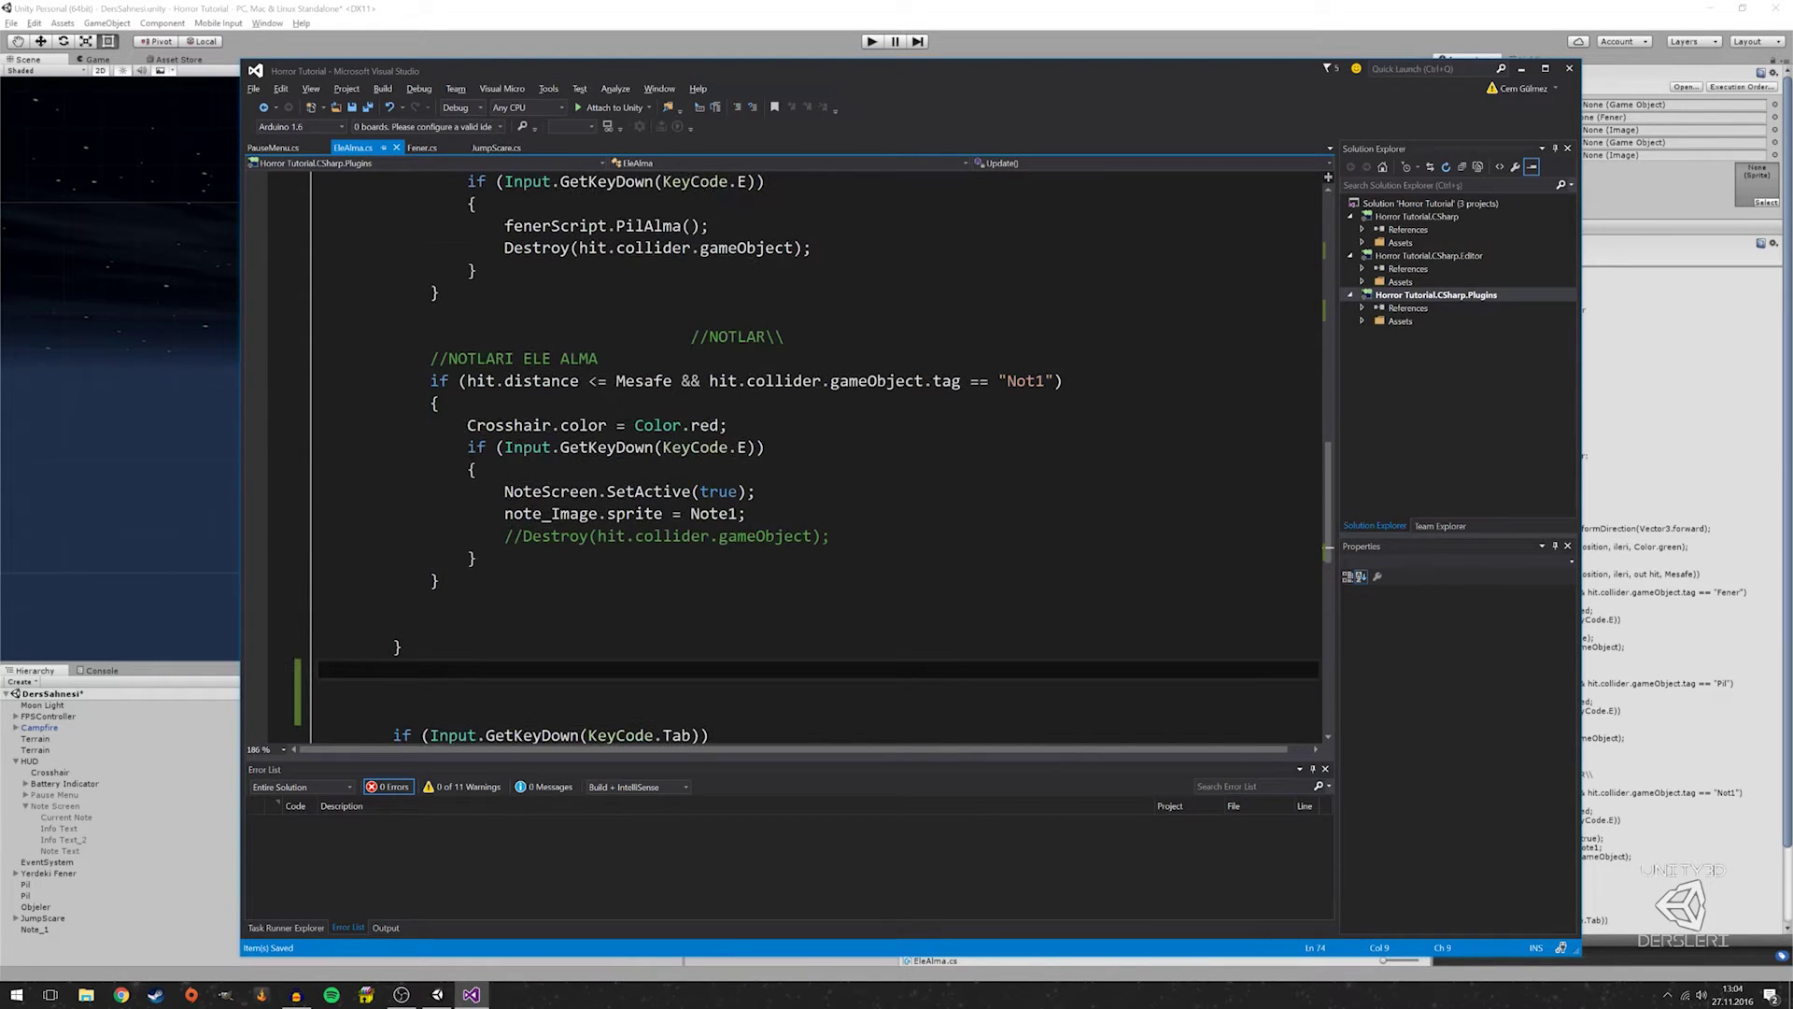
pyautogui.scroll(-1, 598, 463)
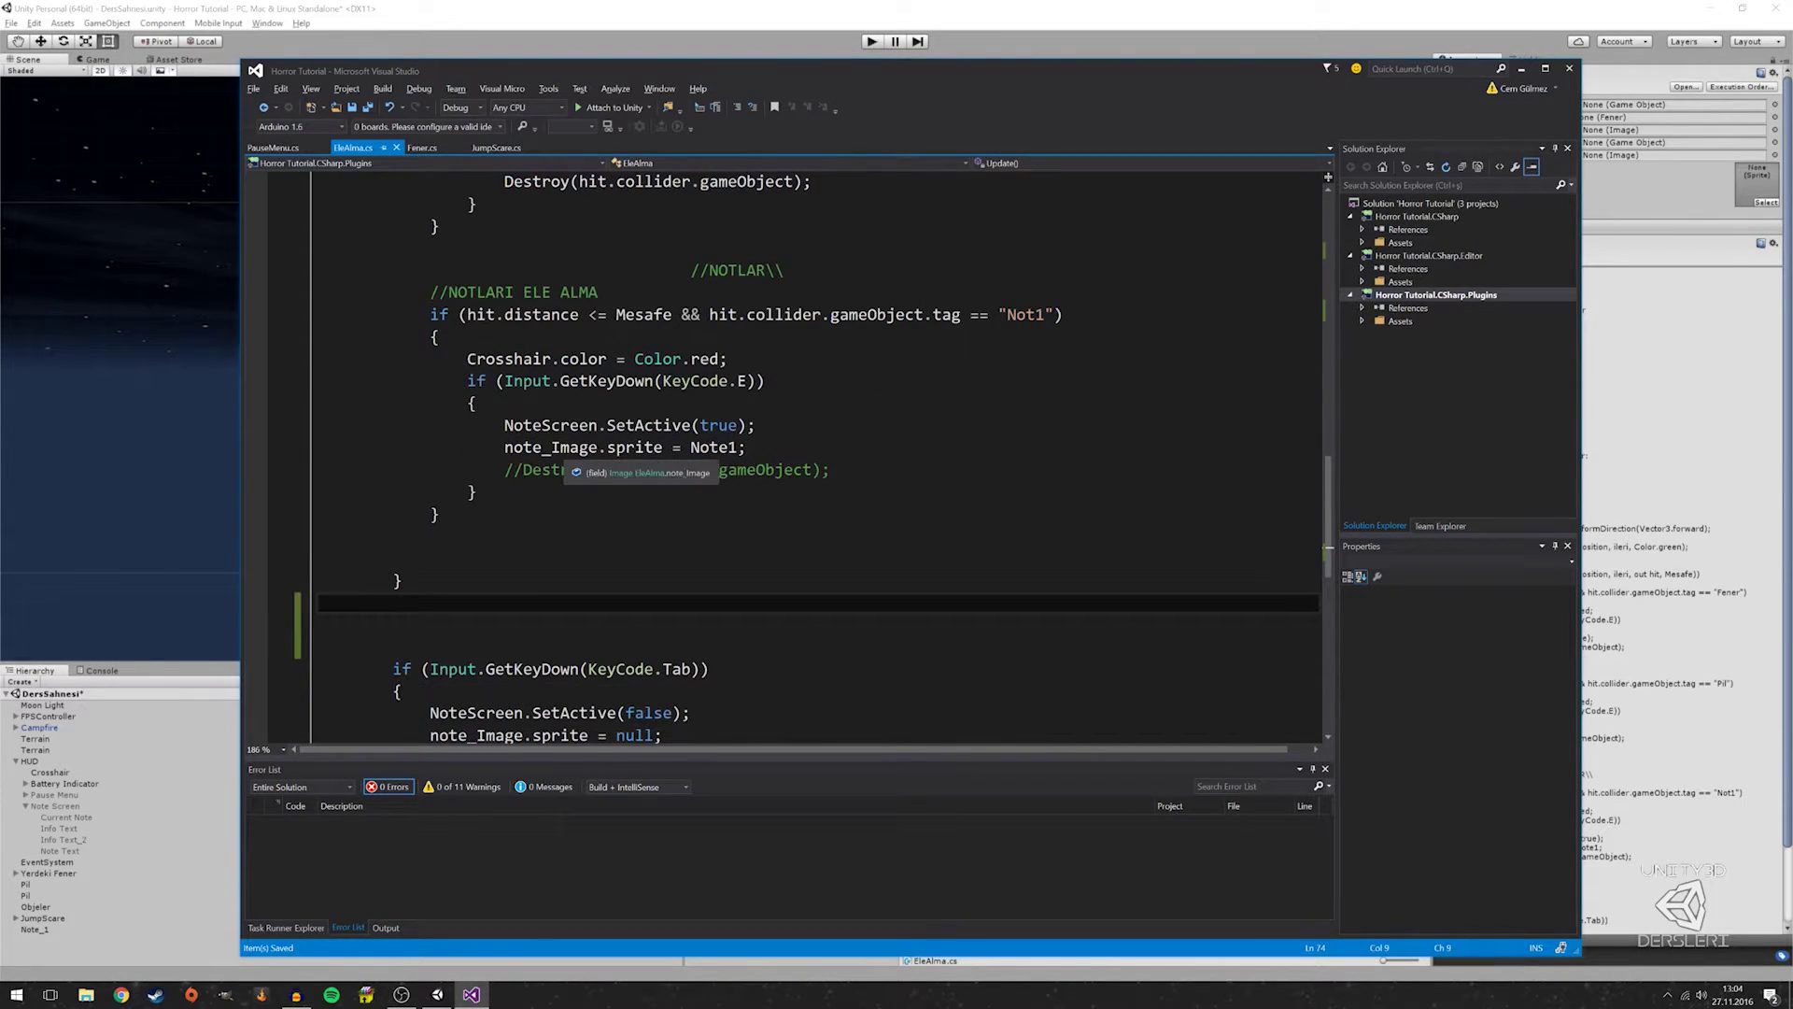
pyautogui.scroll(-1, 812, 458)
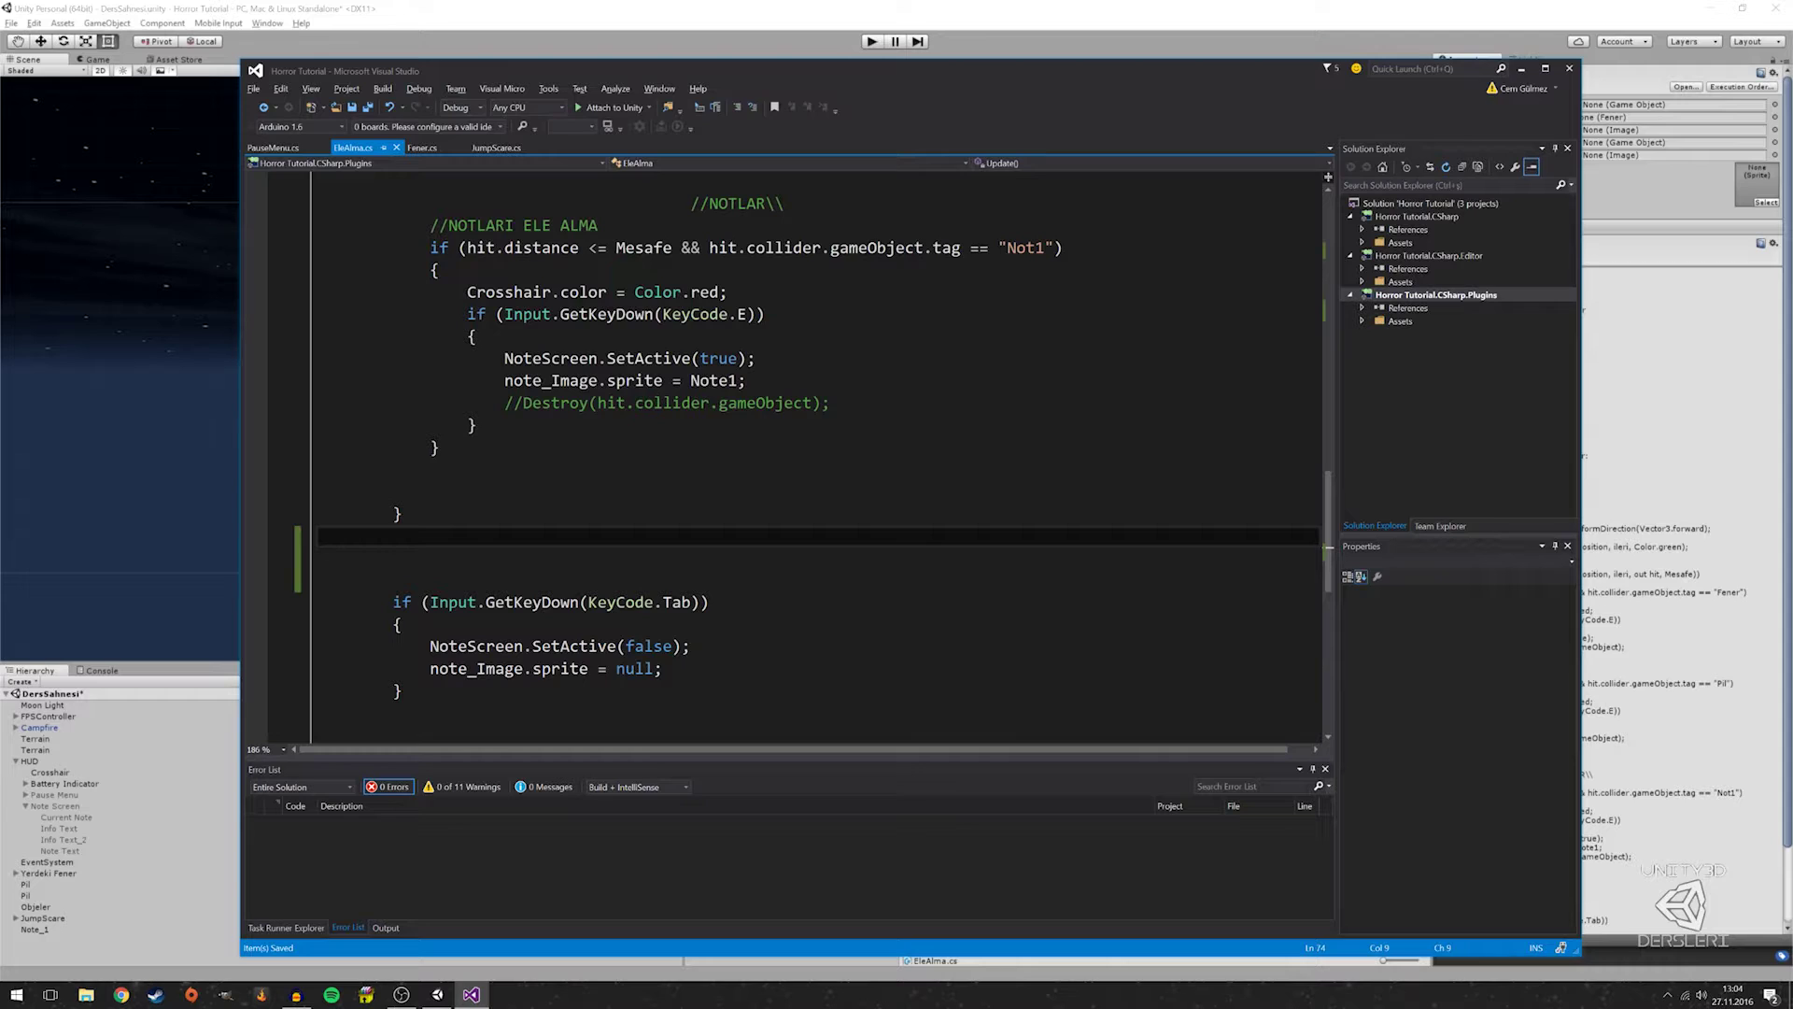
pyautogui.click(393, 557)
pyautogui.scroll(1, 813, 458)
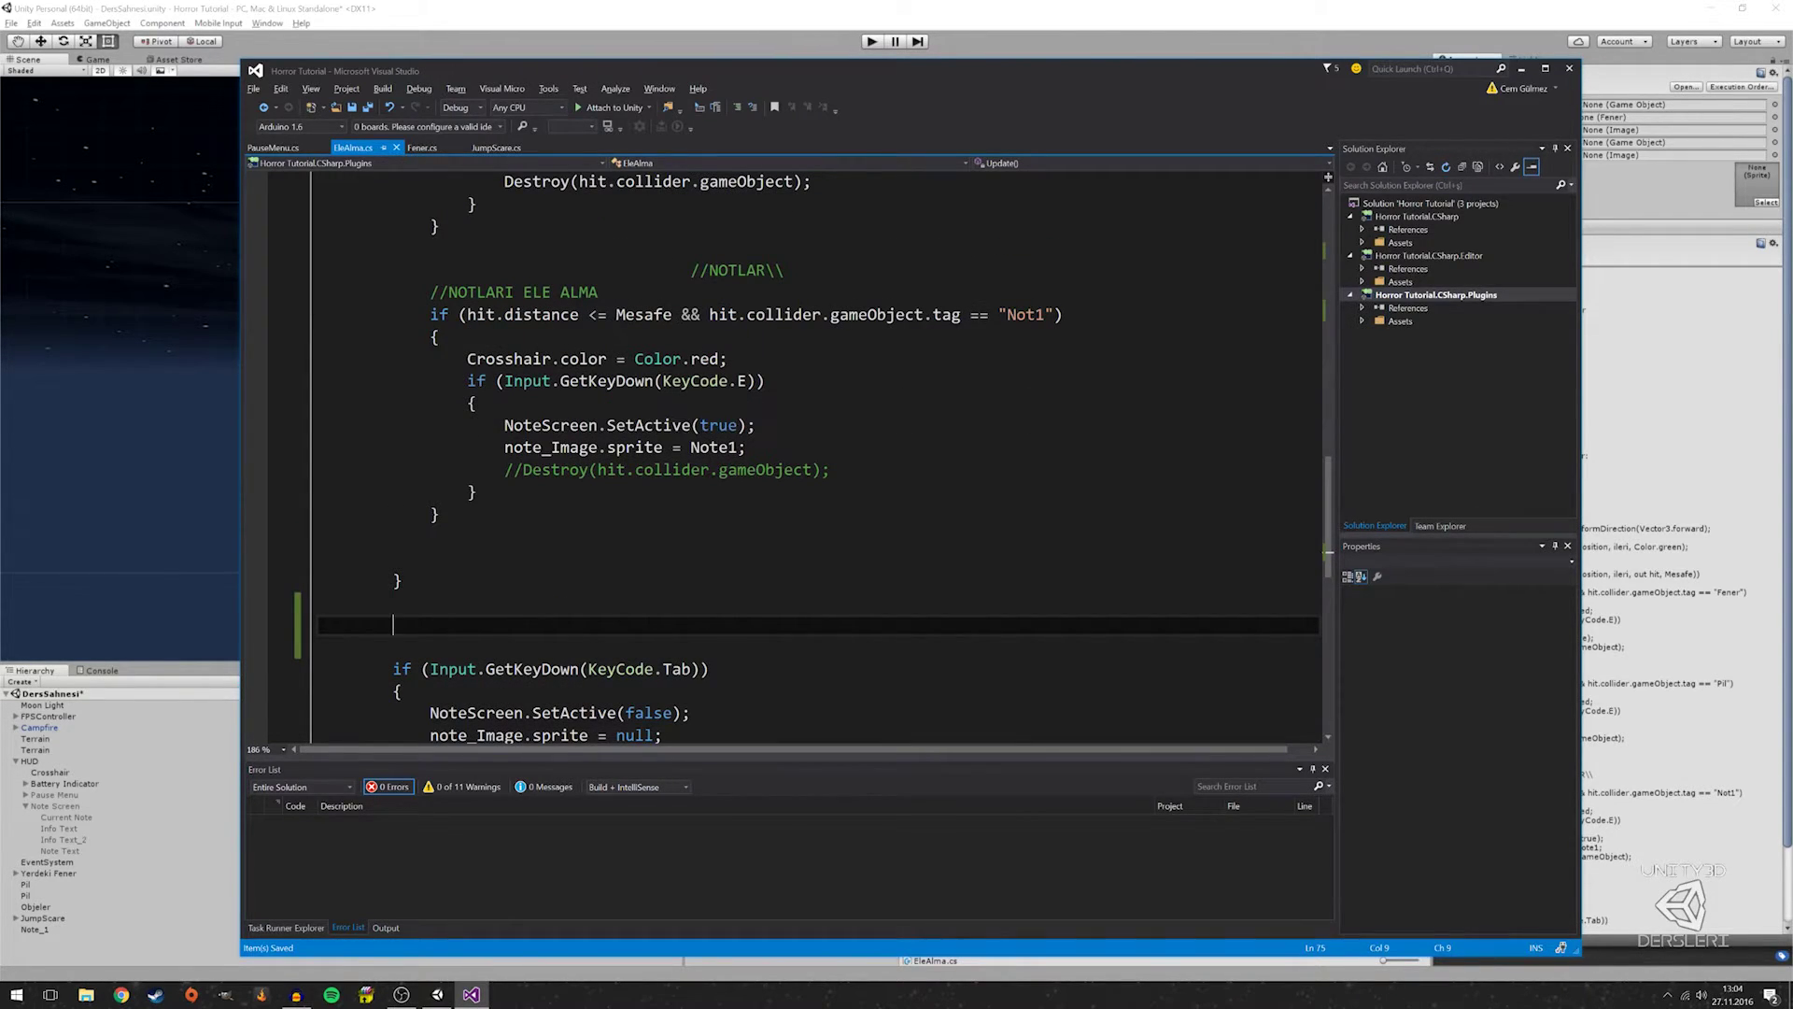
pyautogui.click(745, 448)
pyautogui.press('Return')
pyautogui.scroll(7, 607, 406)
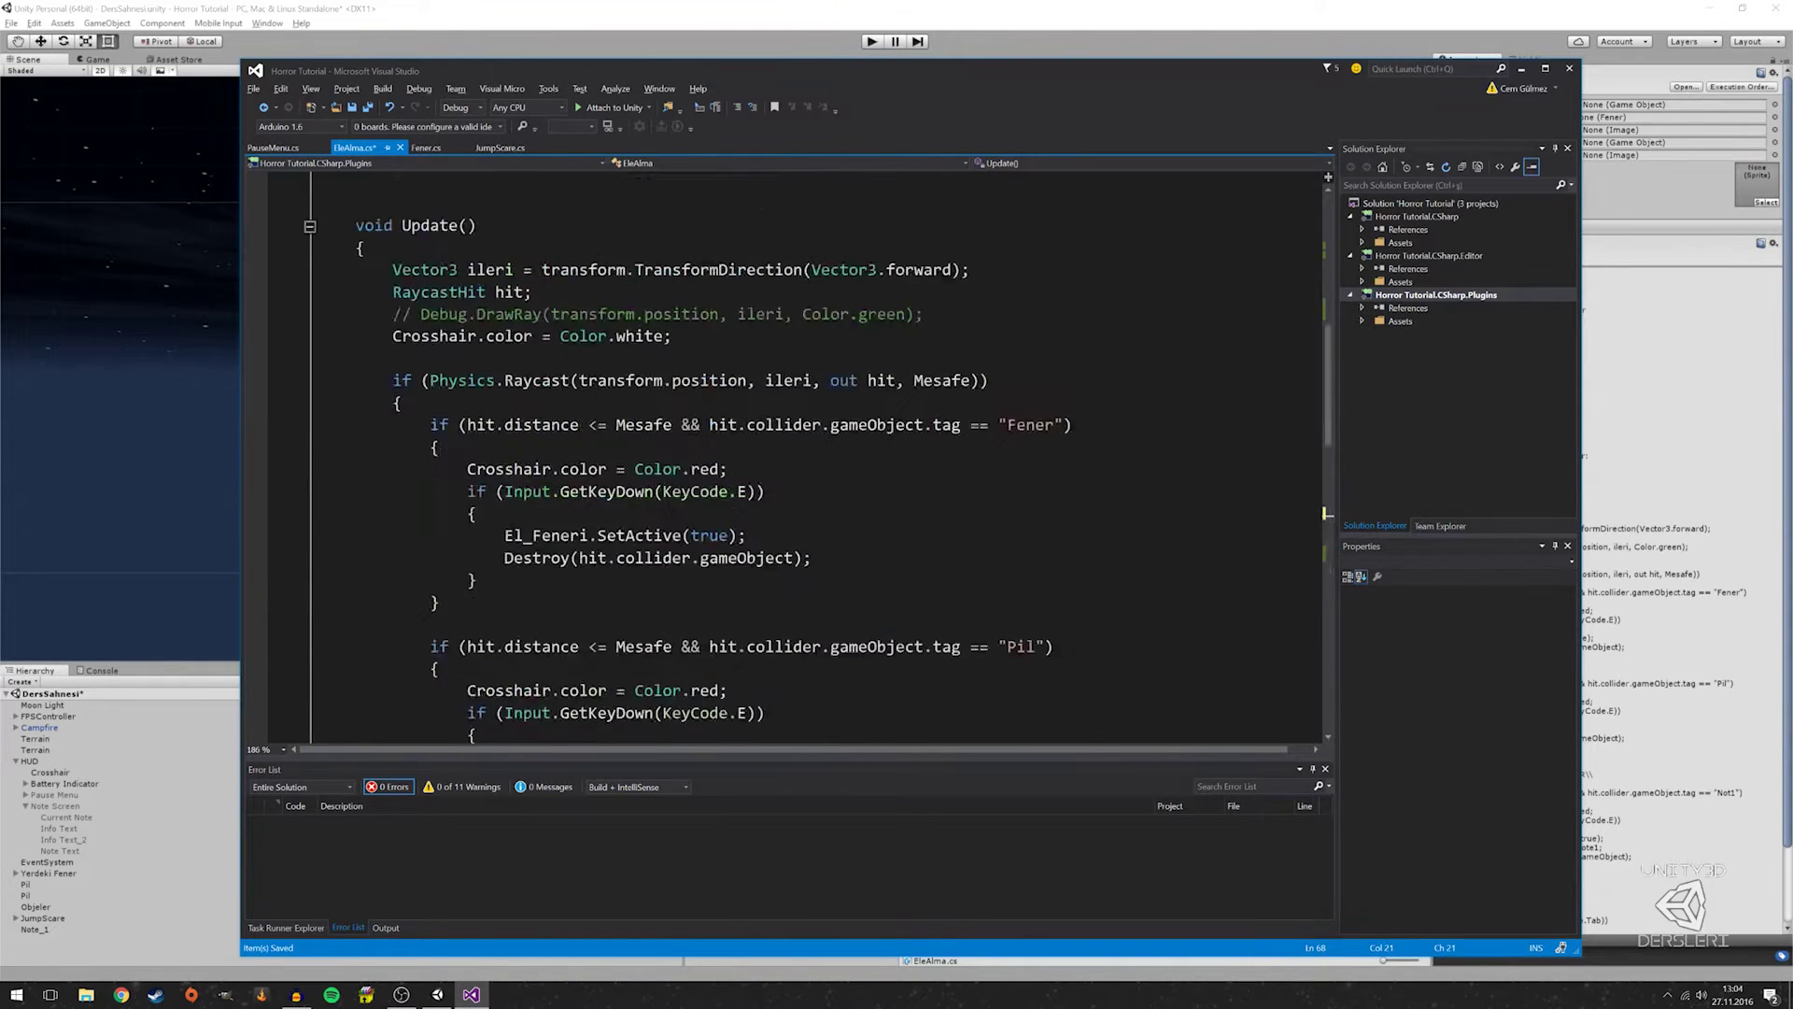
pyautogui.scroll(4, 608, 406)
pyautogui.scroll(-10, 785, 457)
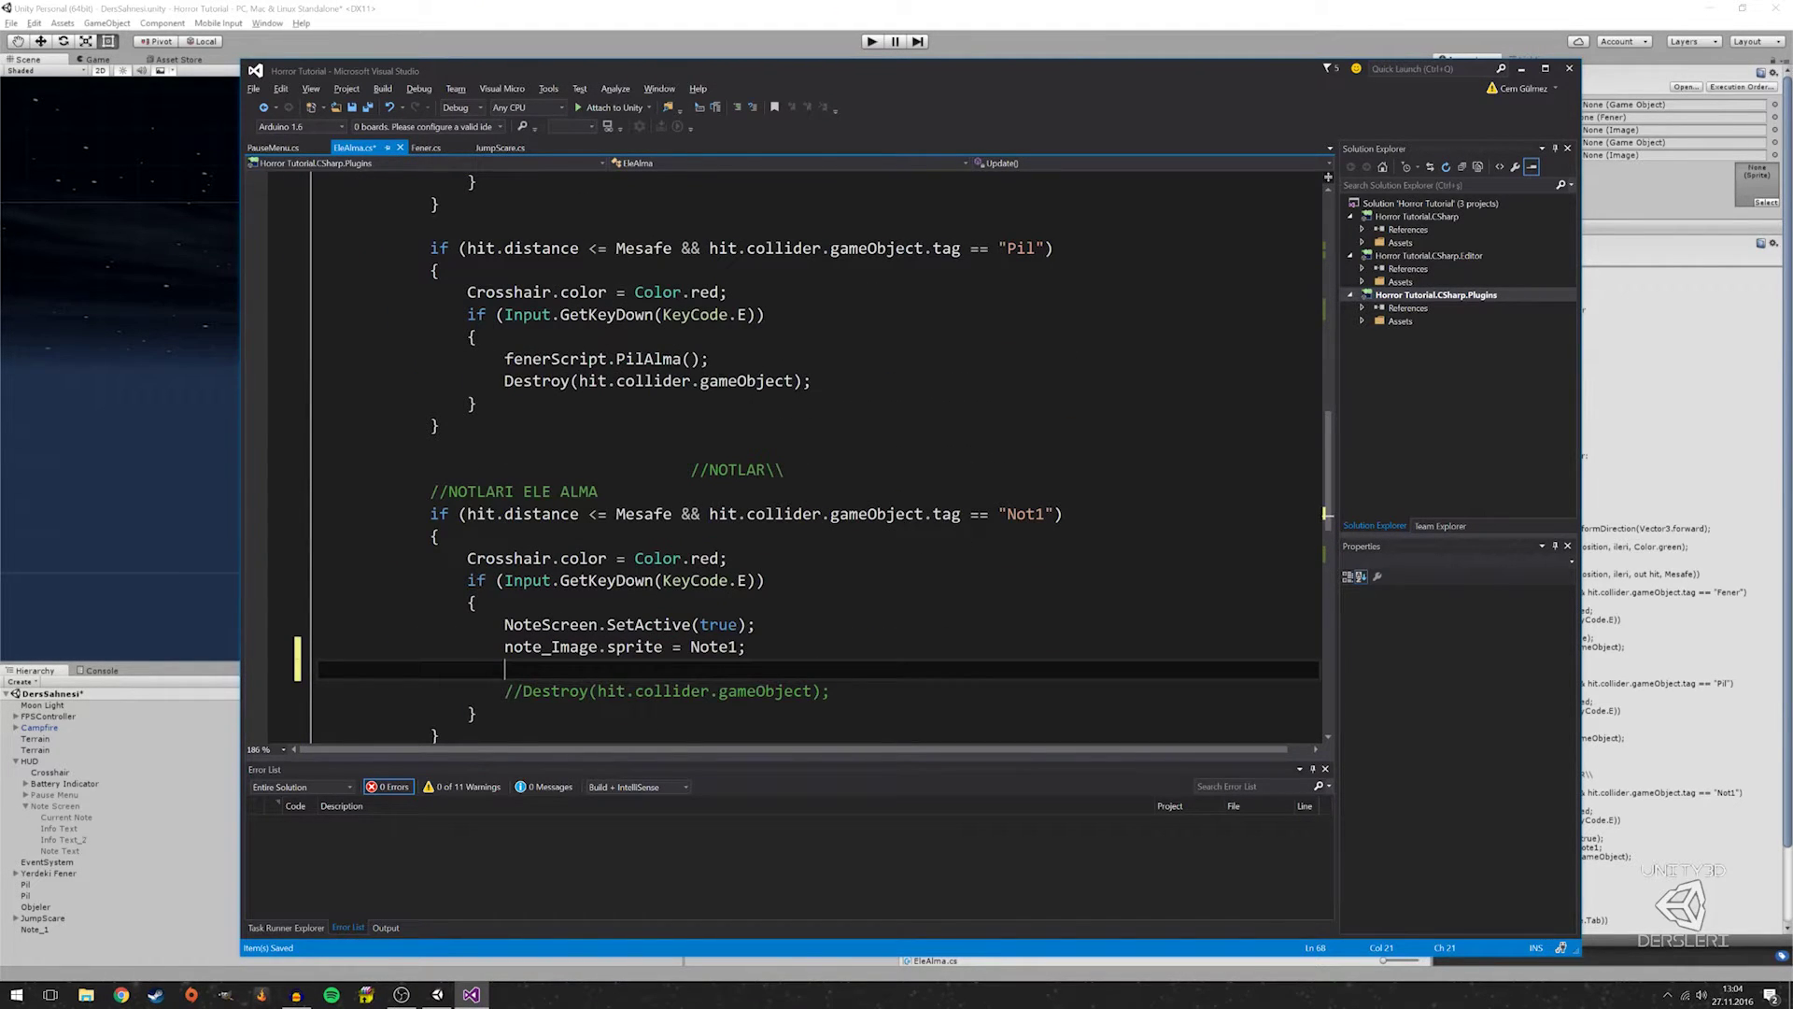
pyautogui.write('note1_Text')
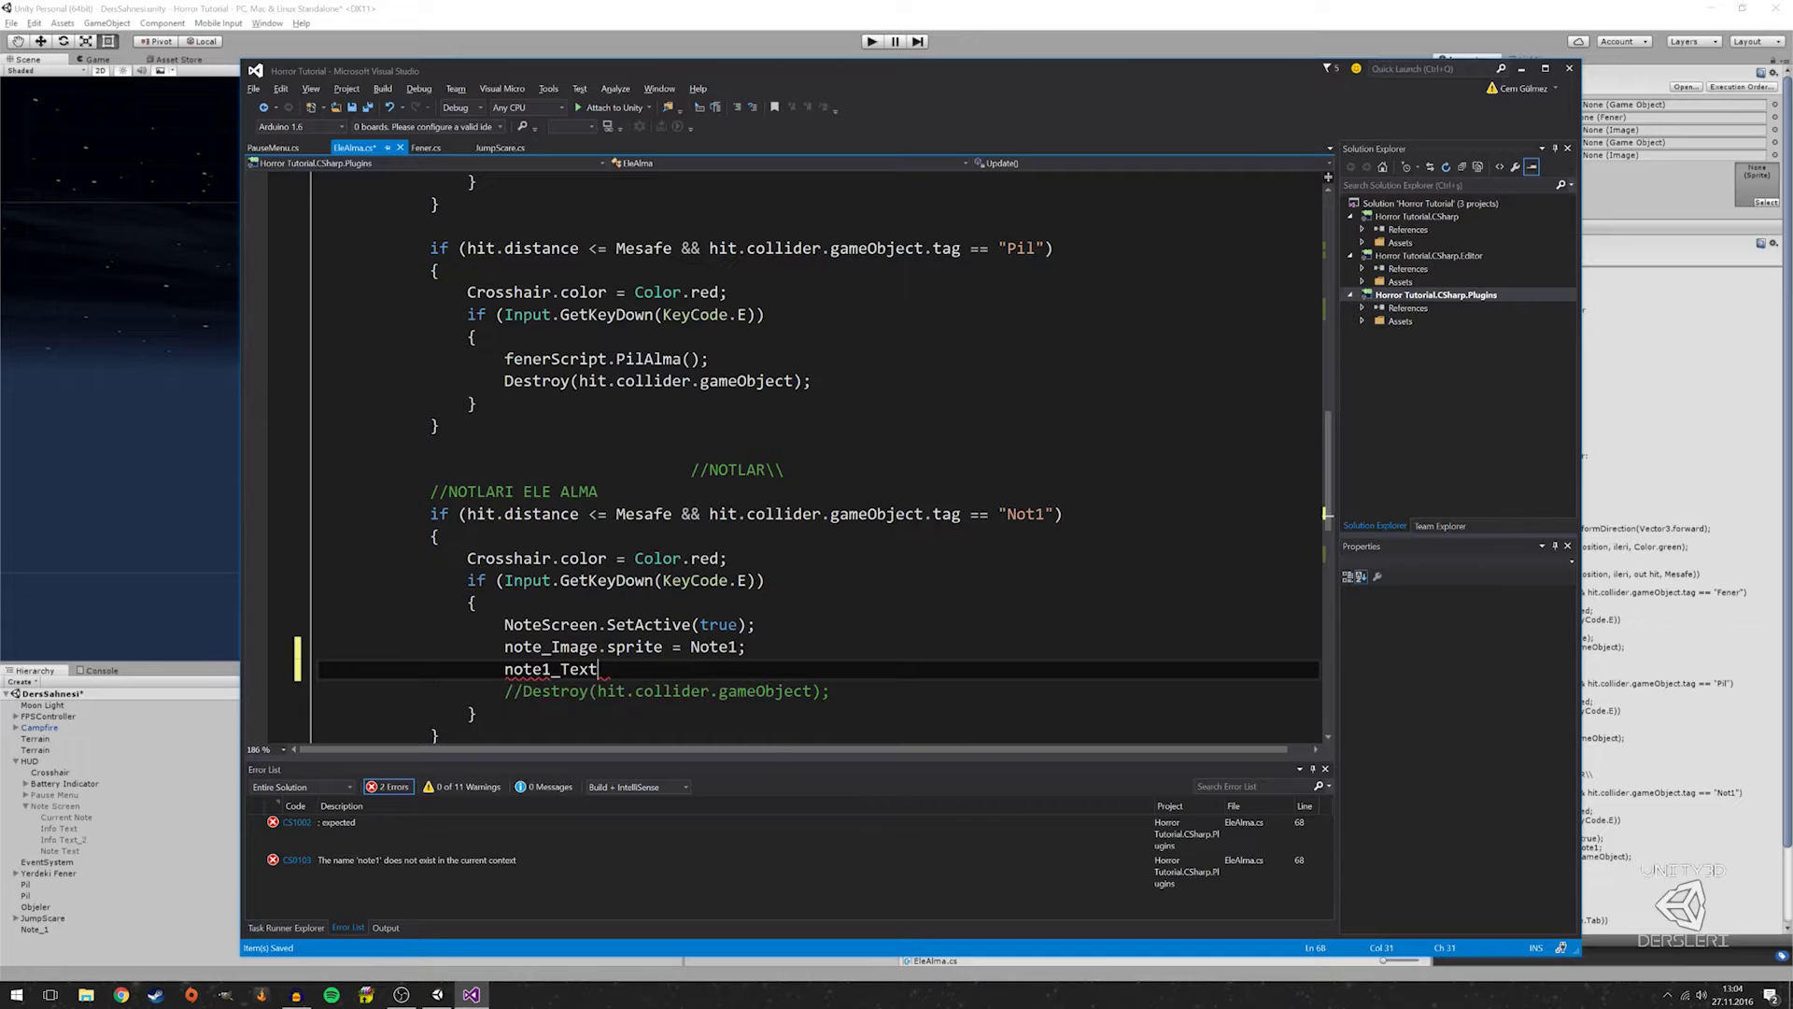
pyautogui.write('.text = ')
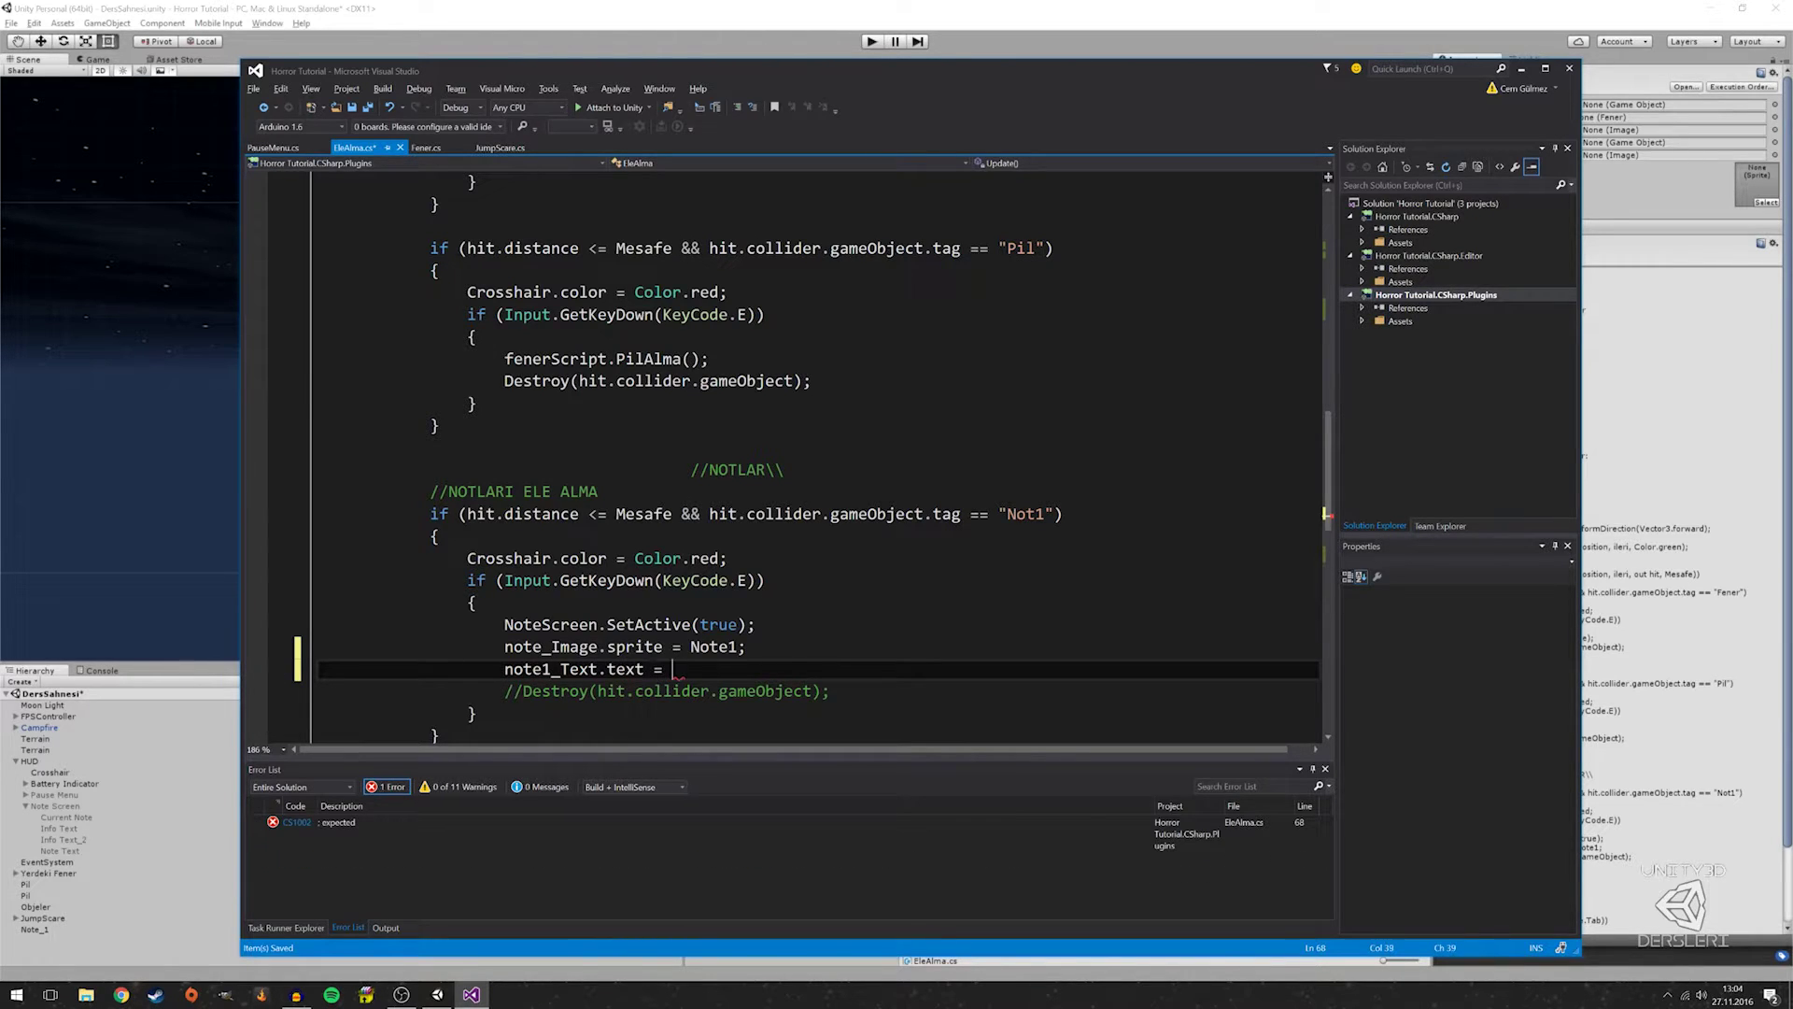
pyautogui.write('"";')
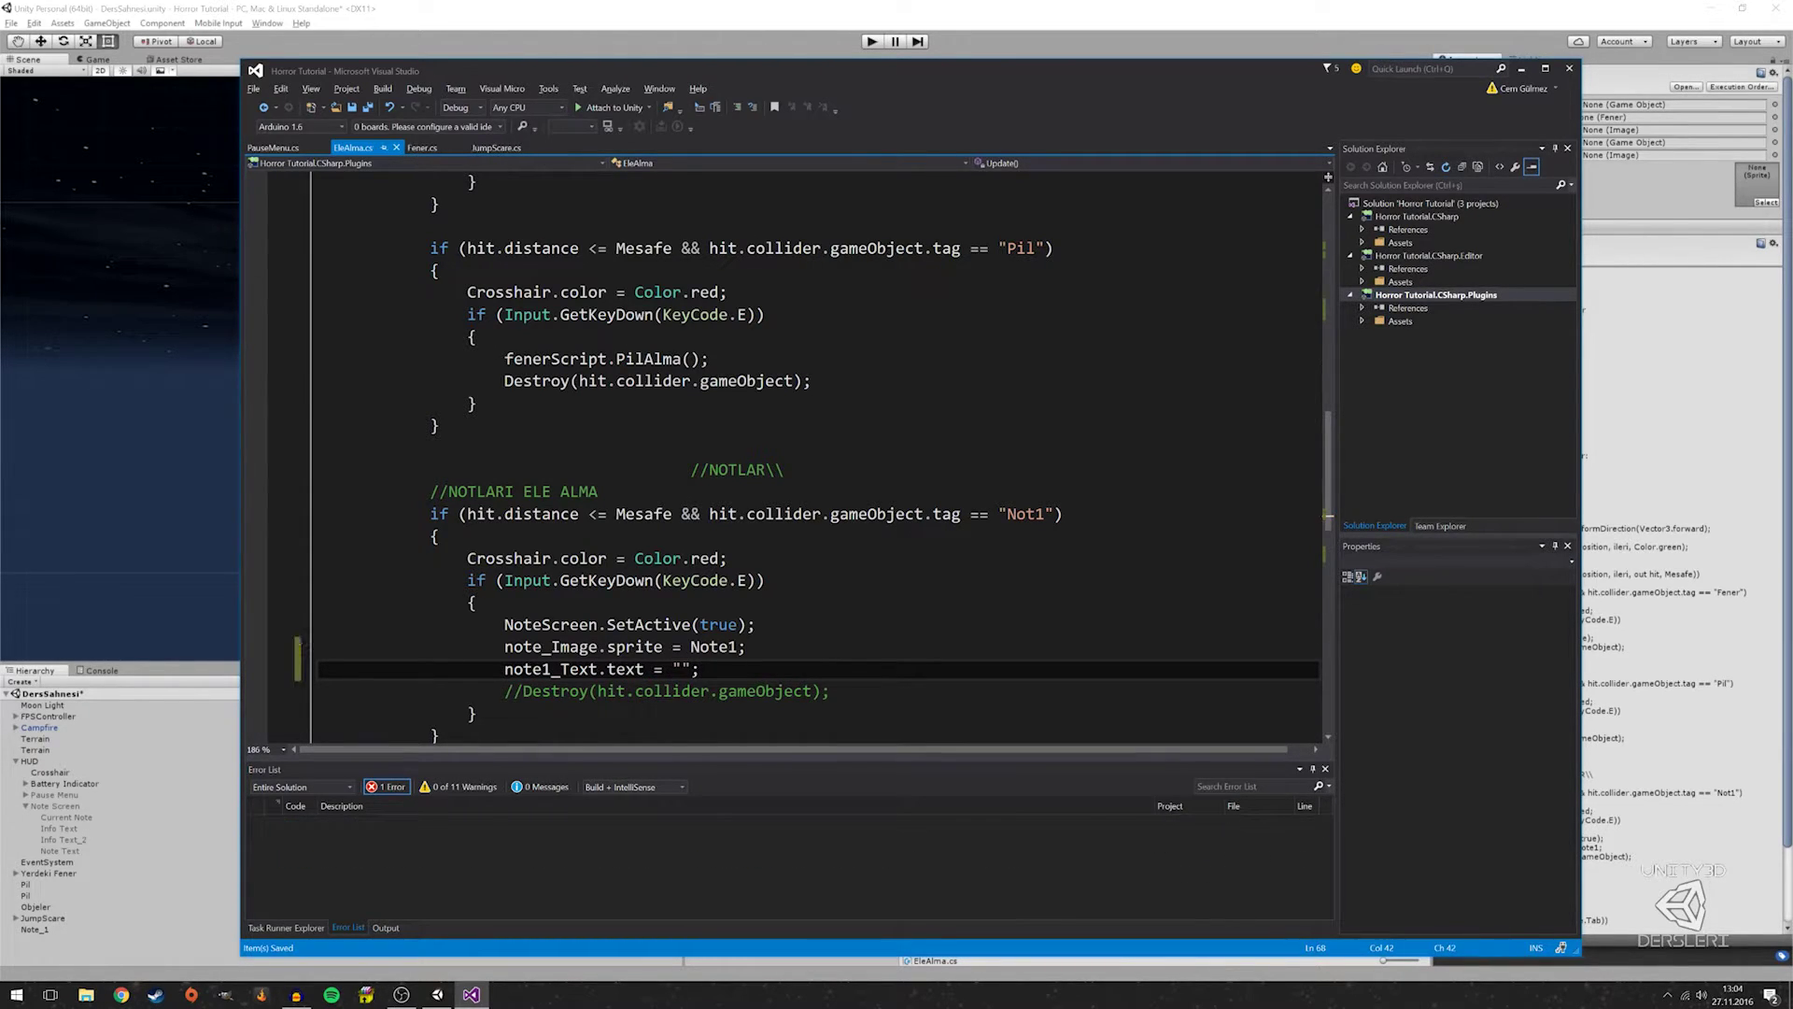
# Fill the quotes with 'Bu bir nottur. Artık yere bırakabilirsin.' and save the script
pyautogui.click(672, 669)
pyautogui.write('Bu')
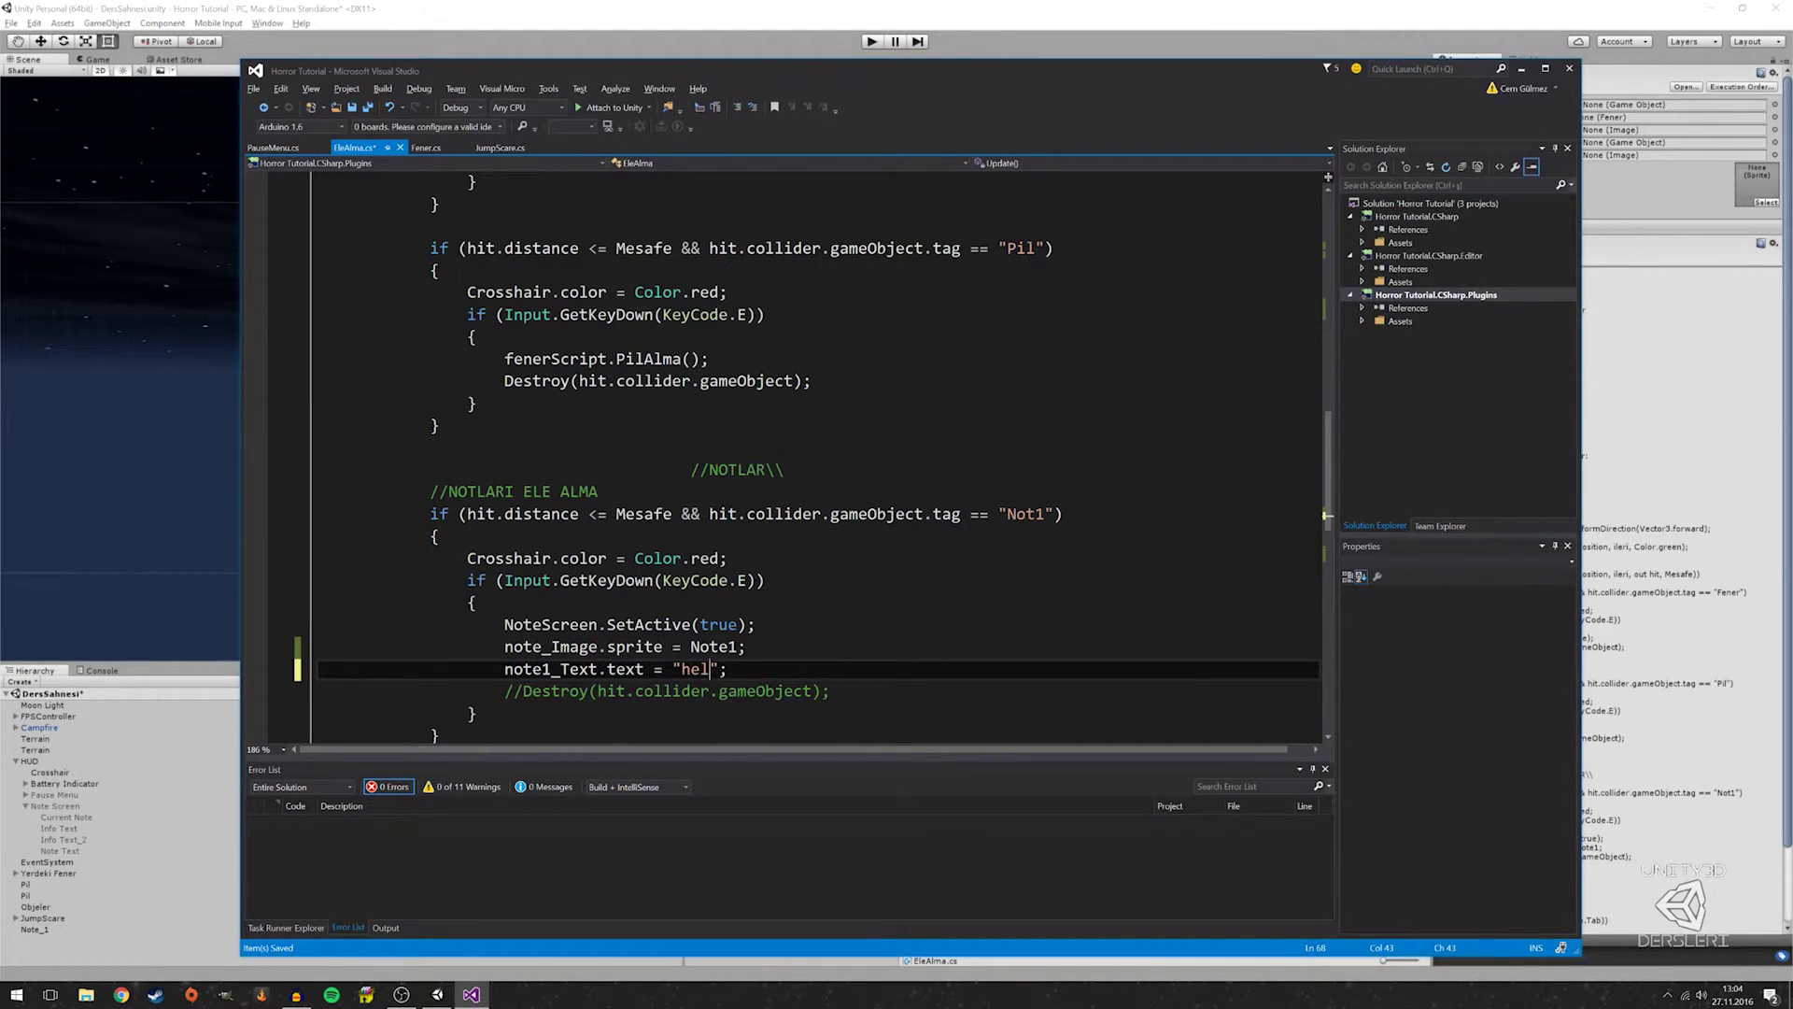
pyautogui.press('BackSpace')
pyautogui.press('BackSpace')
pyautogui.write('Bu')
pyautogui.press('BackSpace')
pyautogui.press('BackSpace')
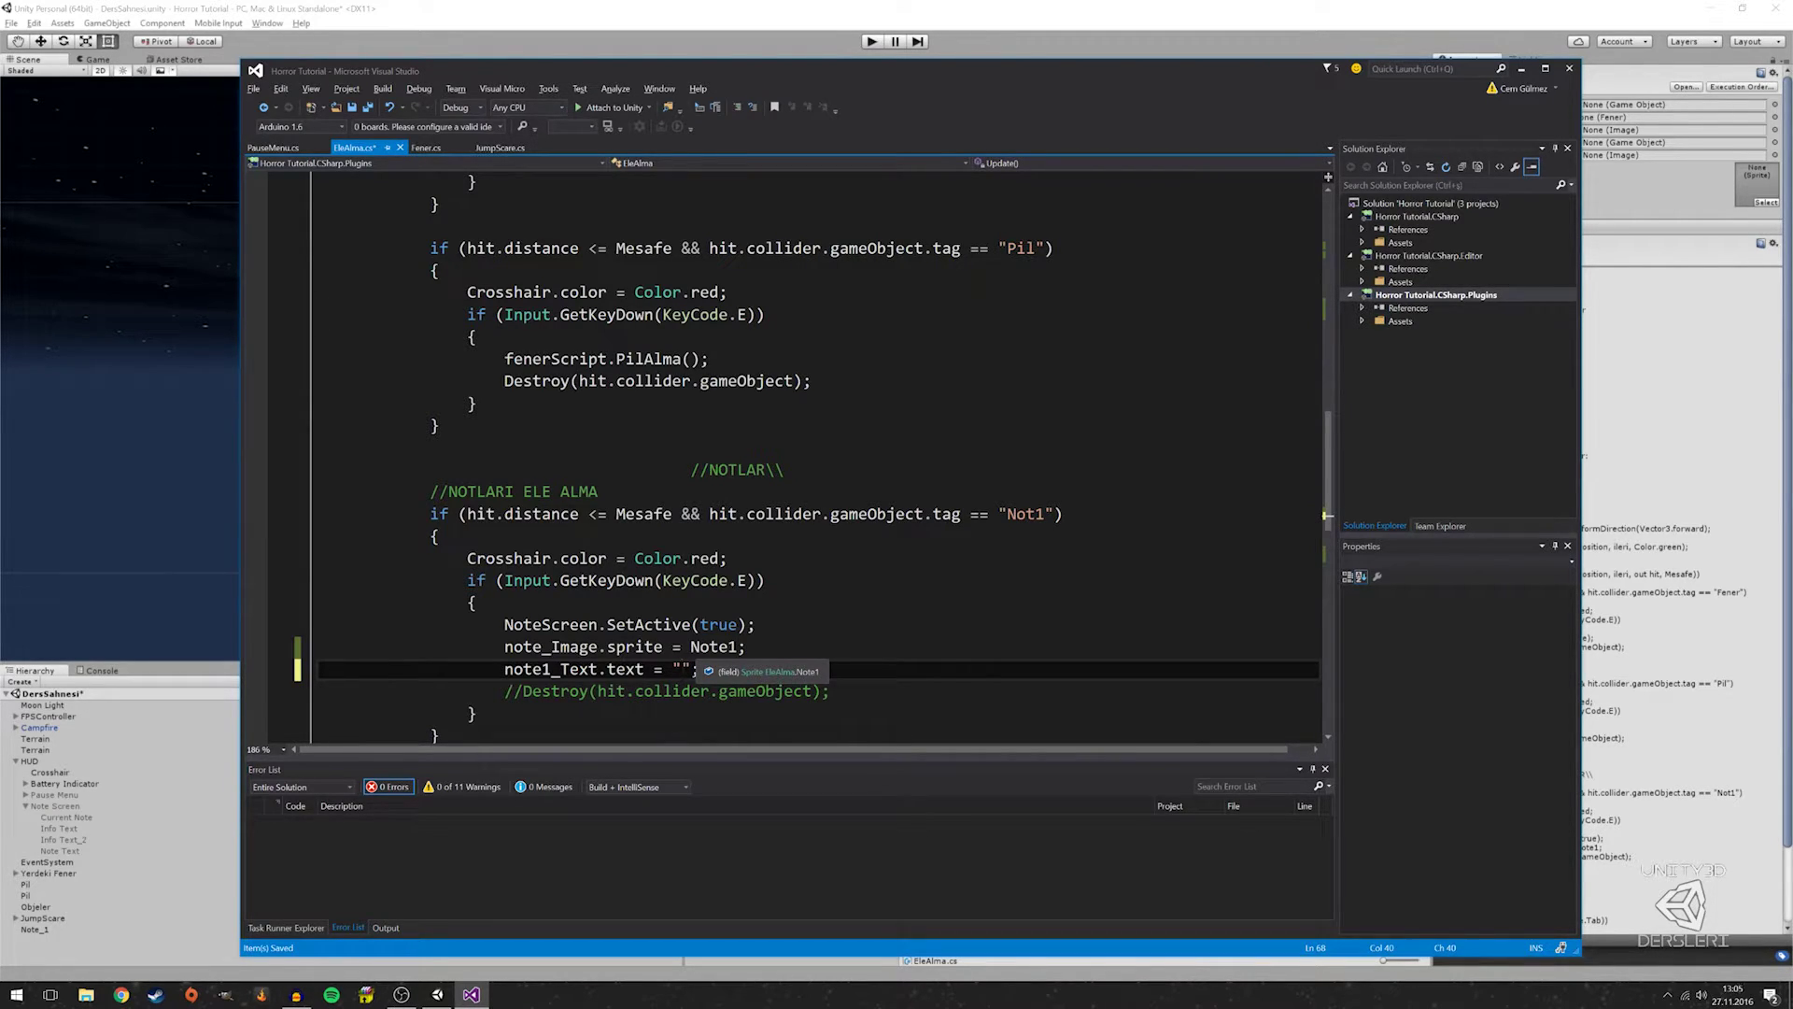
pyautogui.write('Bu bir not')
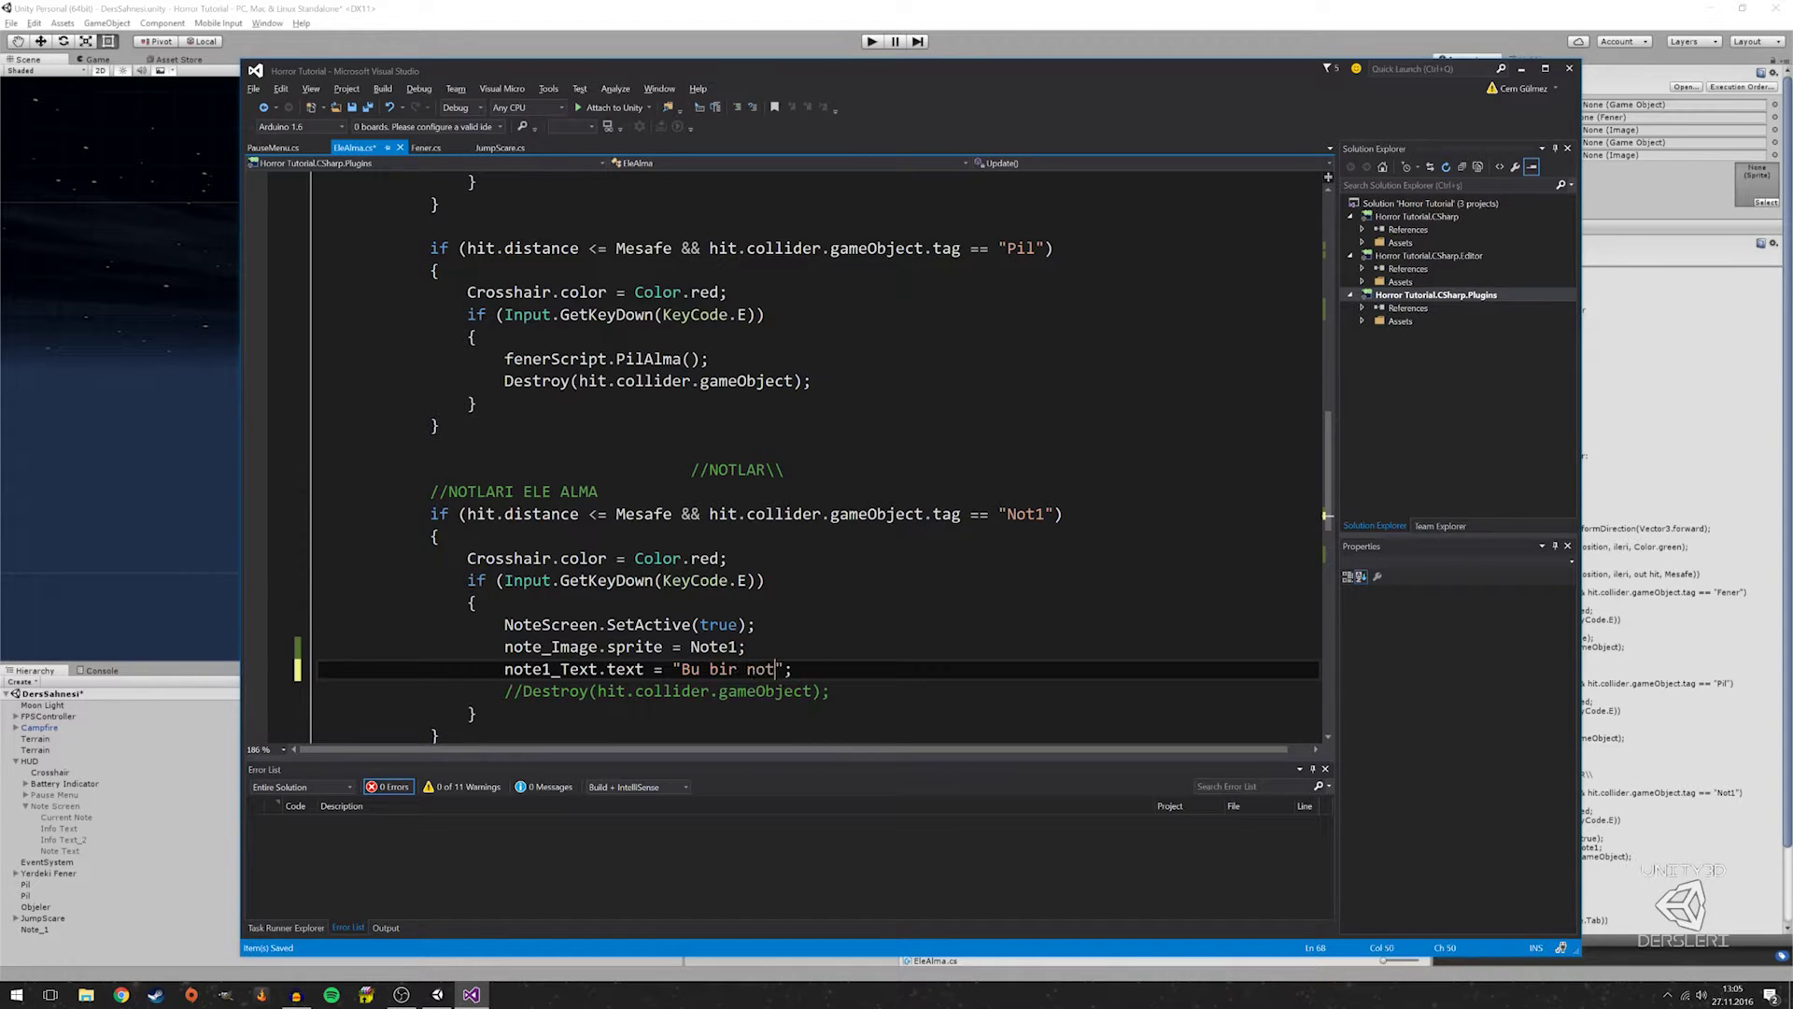
pyautogui.write('tur. Artık ye')
pyautogui.write('re bırakabilirsin.')
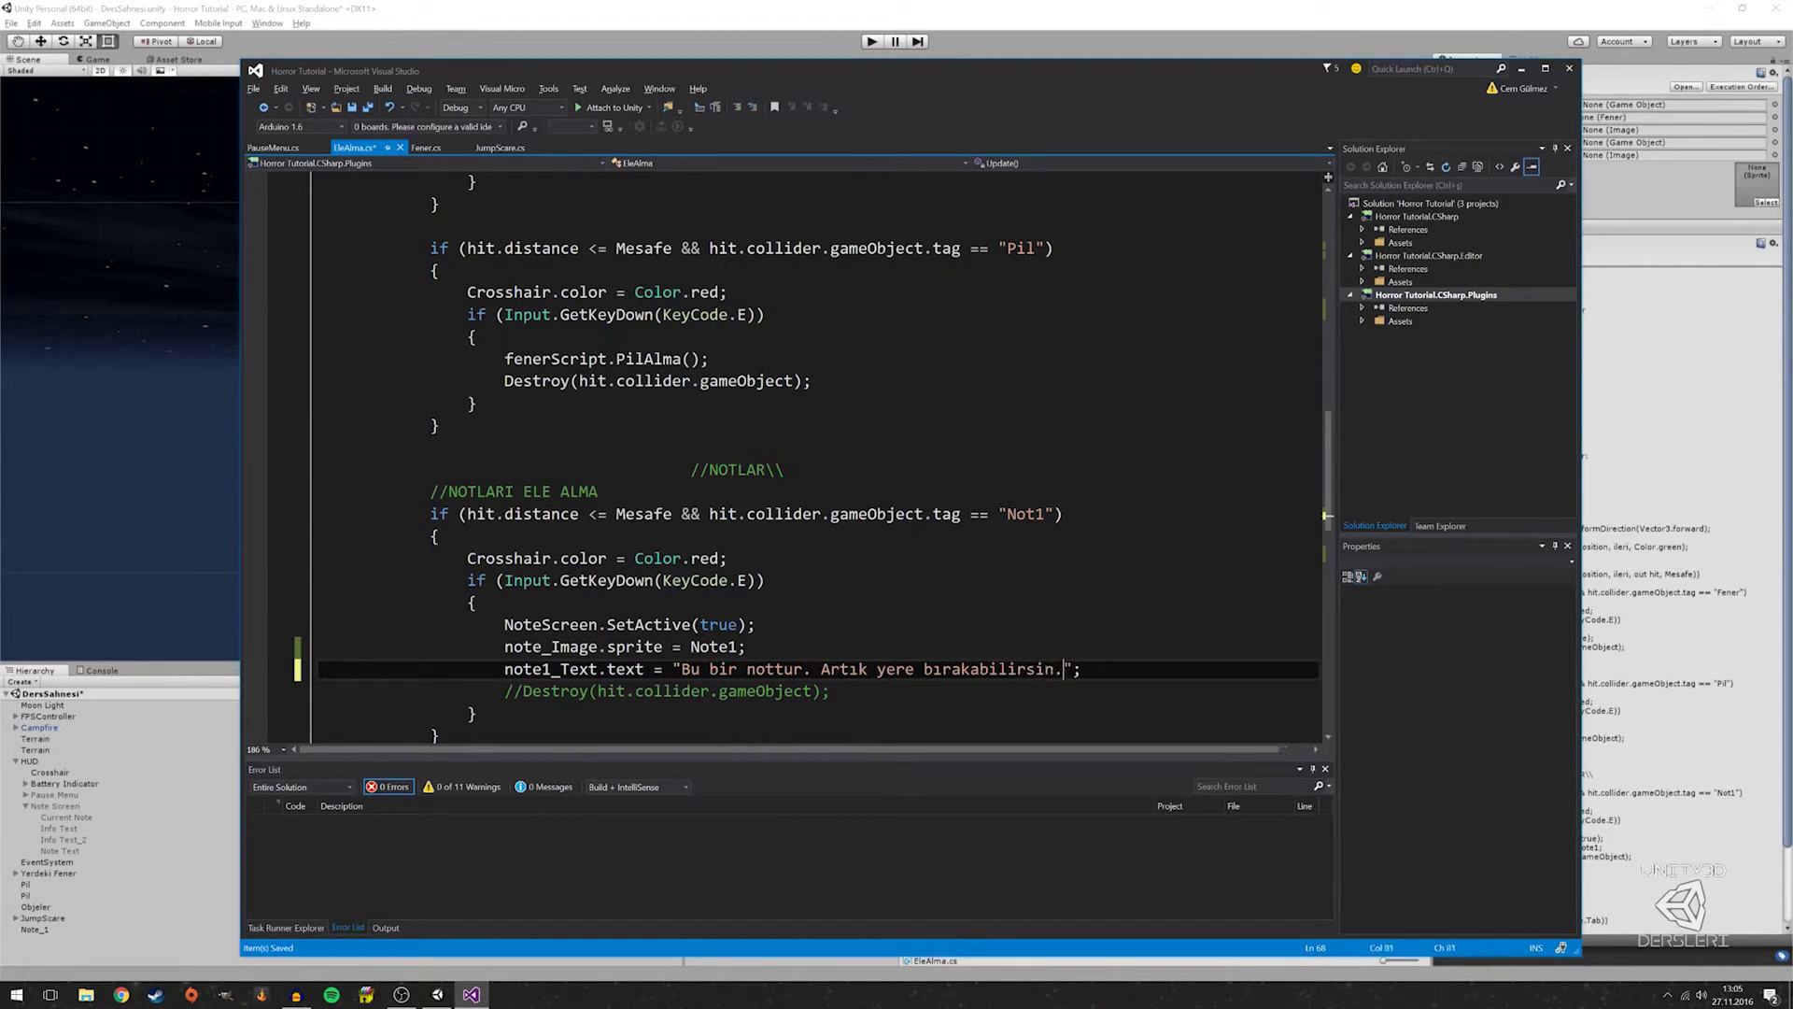
pyautogui.scroll(-1, 784, 458)
pyautogui.hotkey('ctrl', 's')
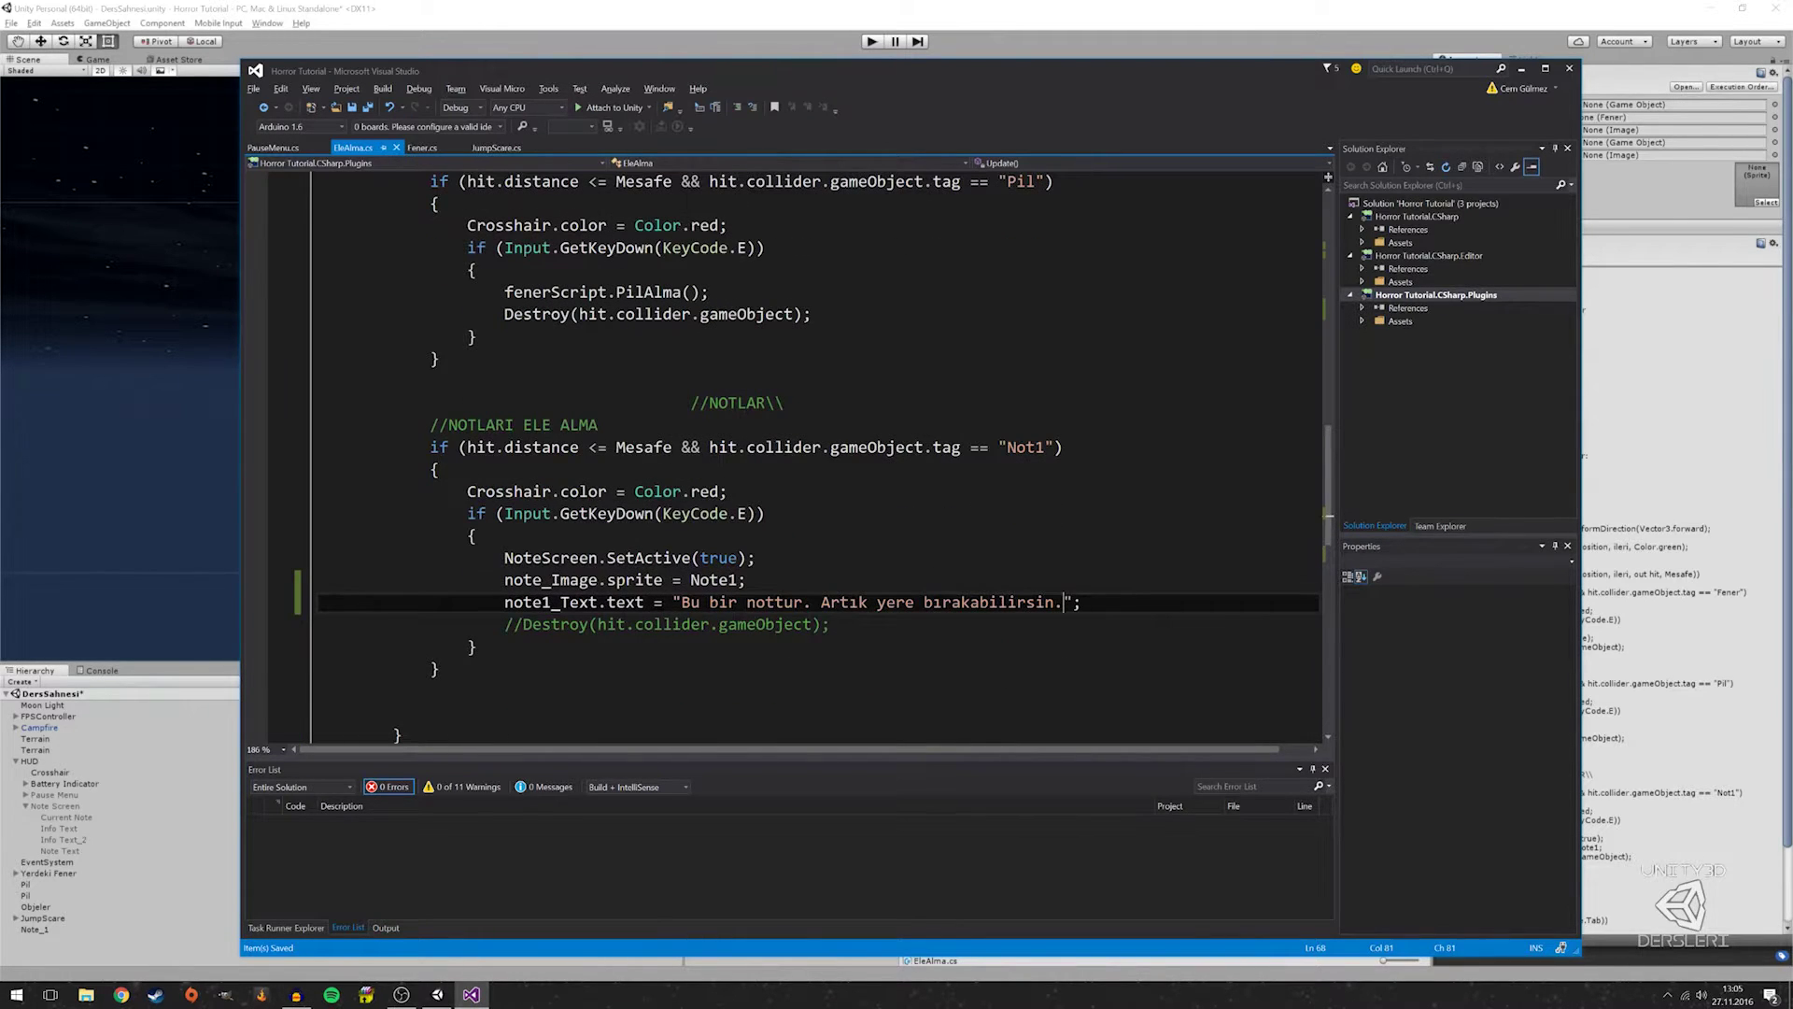
pyautogui.scroll(6, 784, 457)
pyautogui.scroll(5, 785, 458)
# Declare 'public string note_1String;' below note1_Text, aligned with it
pyautogui.scroll(3, 785, 457)
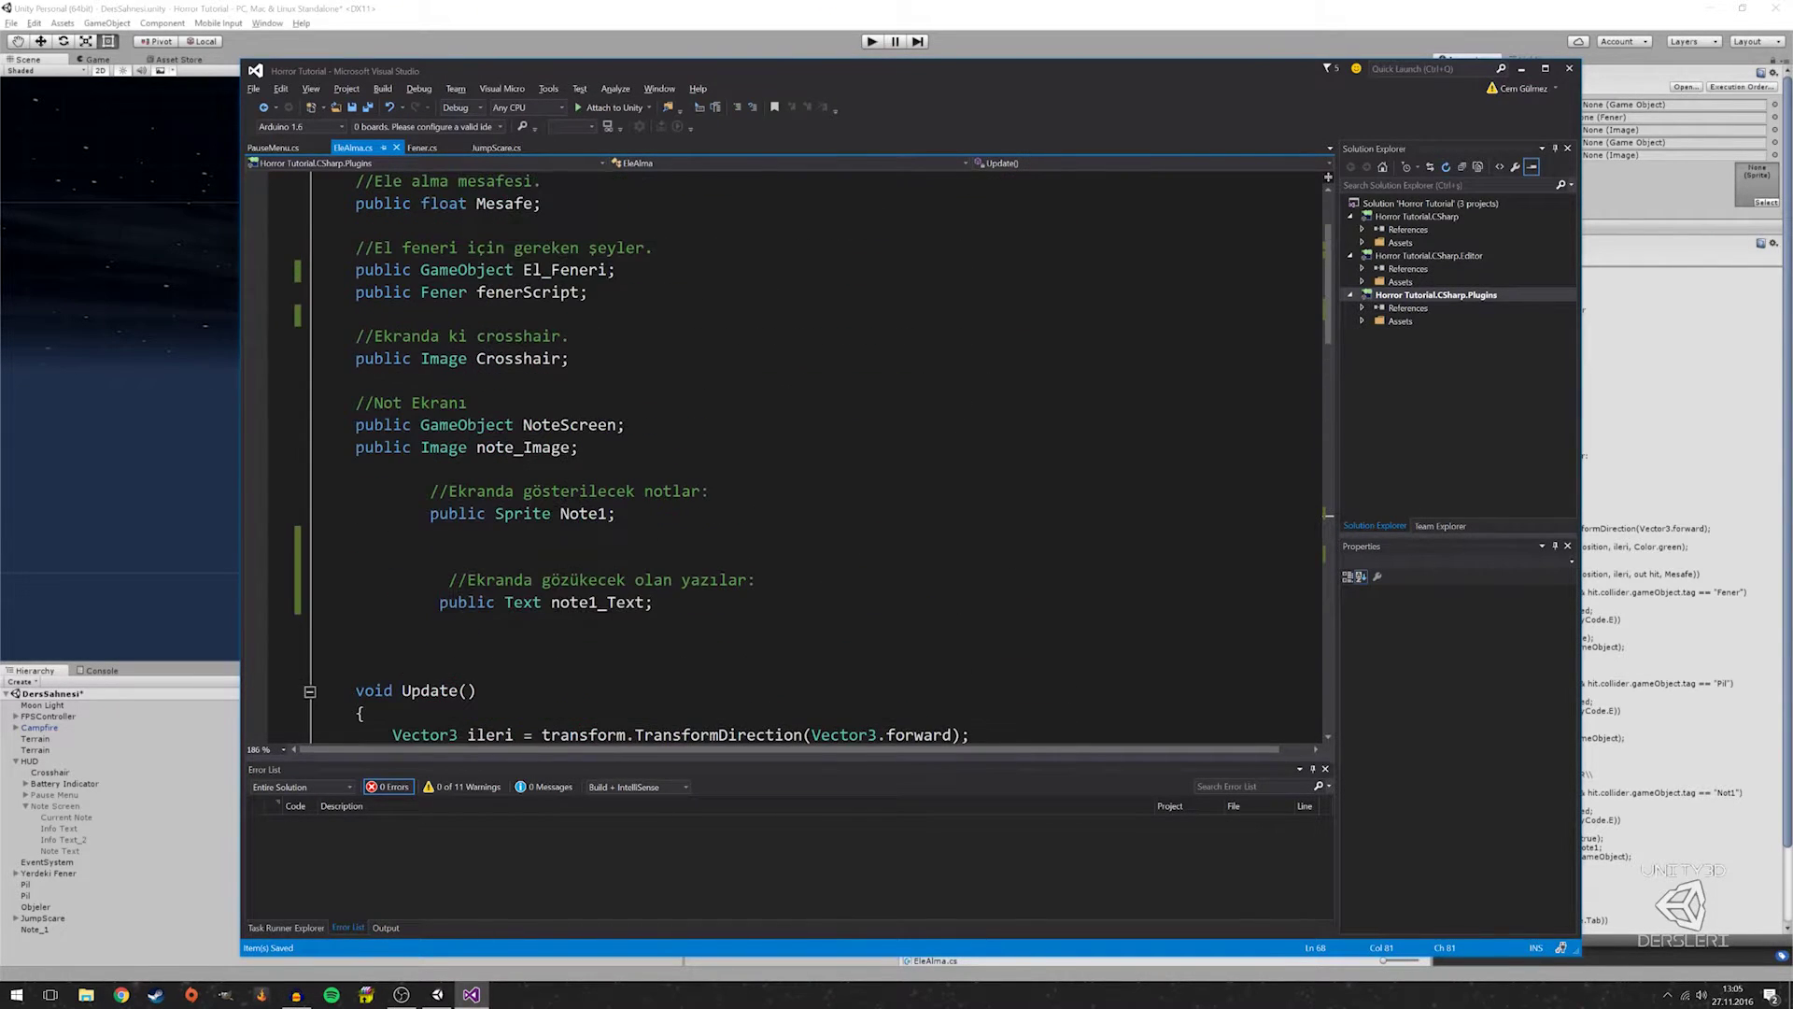
pyautogui.scroll(-1, 672, 535)
pyautogui.click(672, 536)
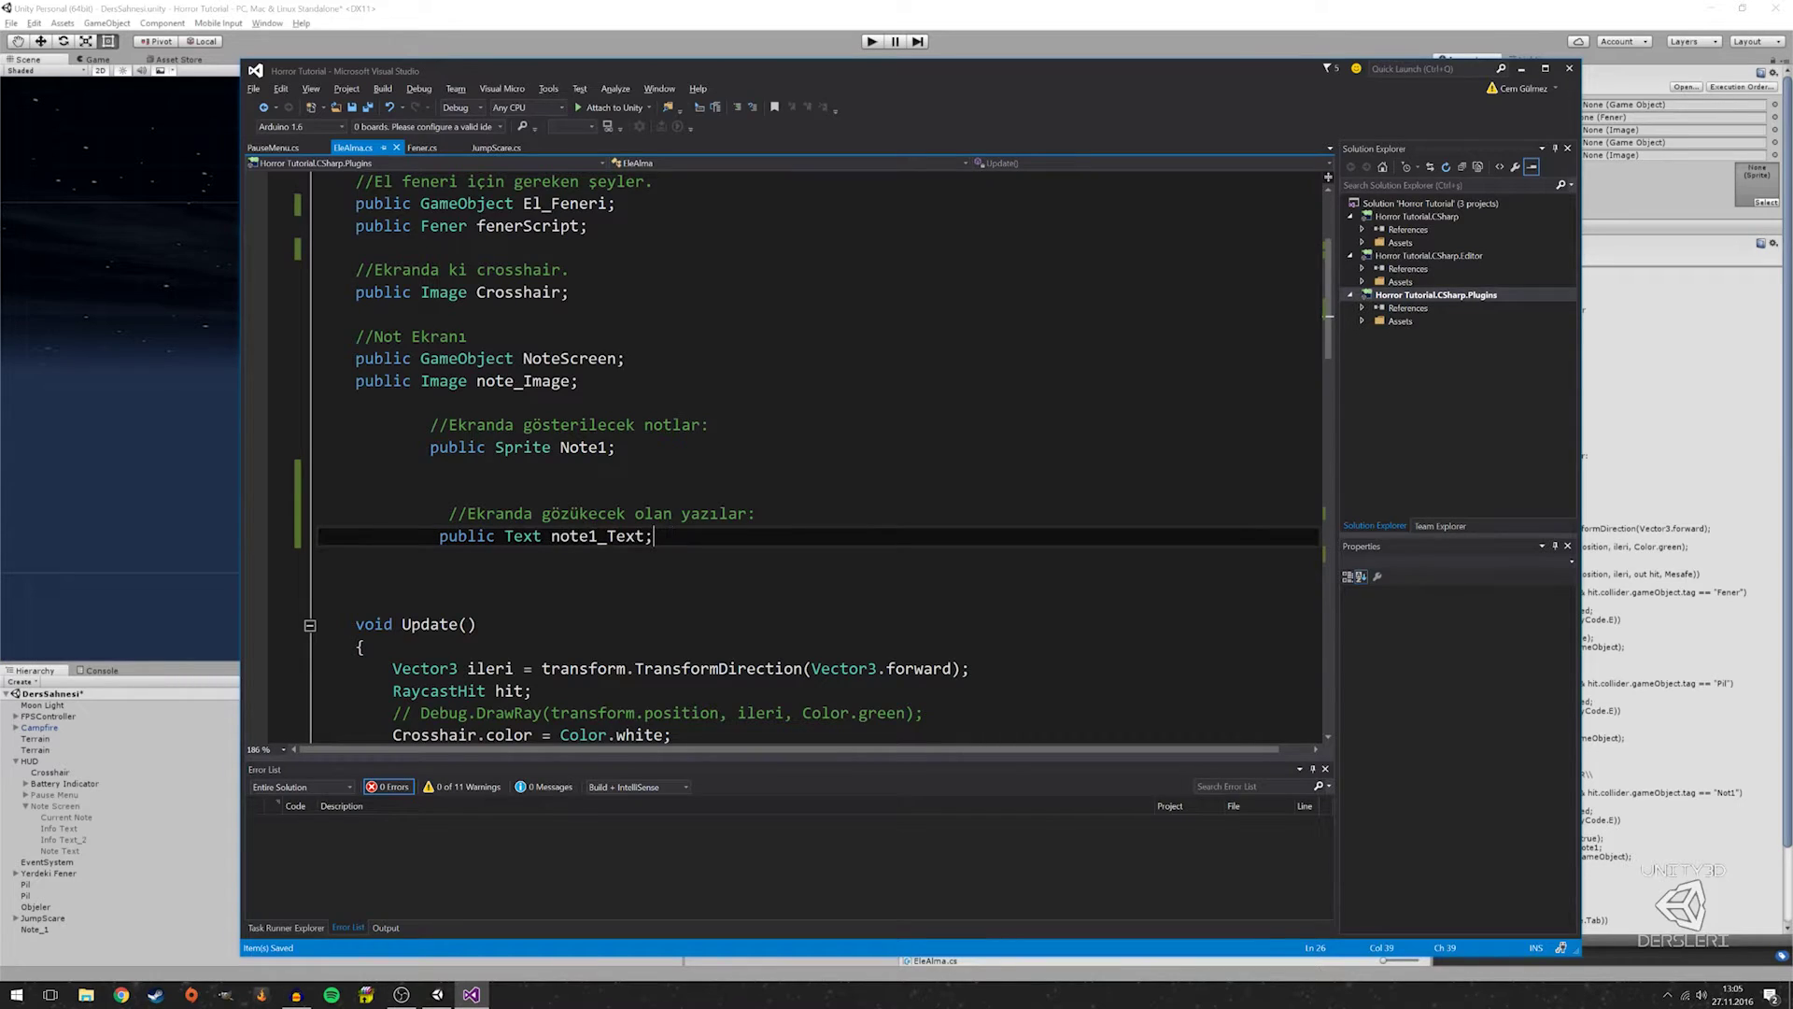
pyautogui.click(635, 536)
pyautogui.press('Return')
pyautogui.press('Return')
pyautogui.press('Up')
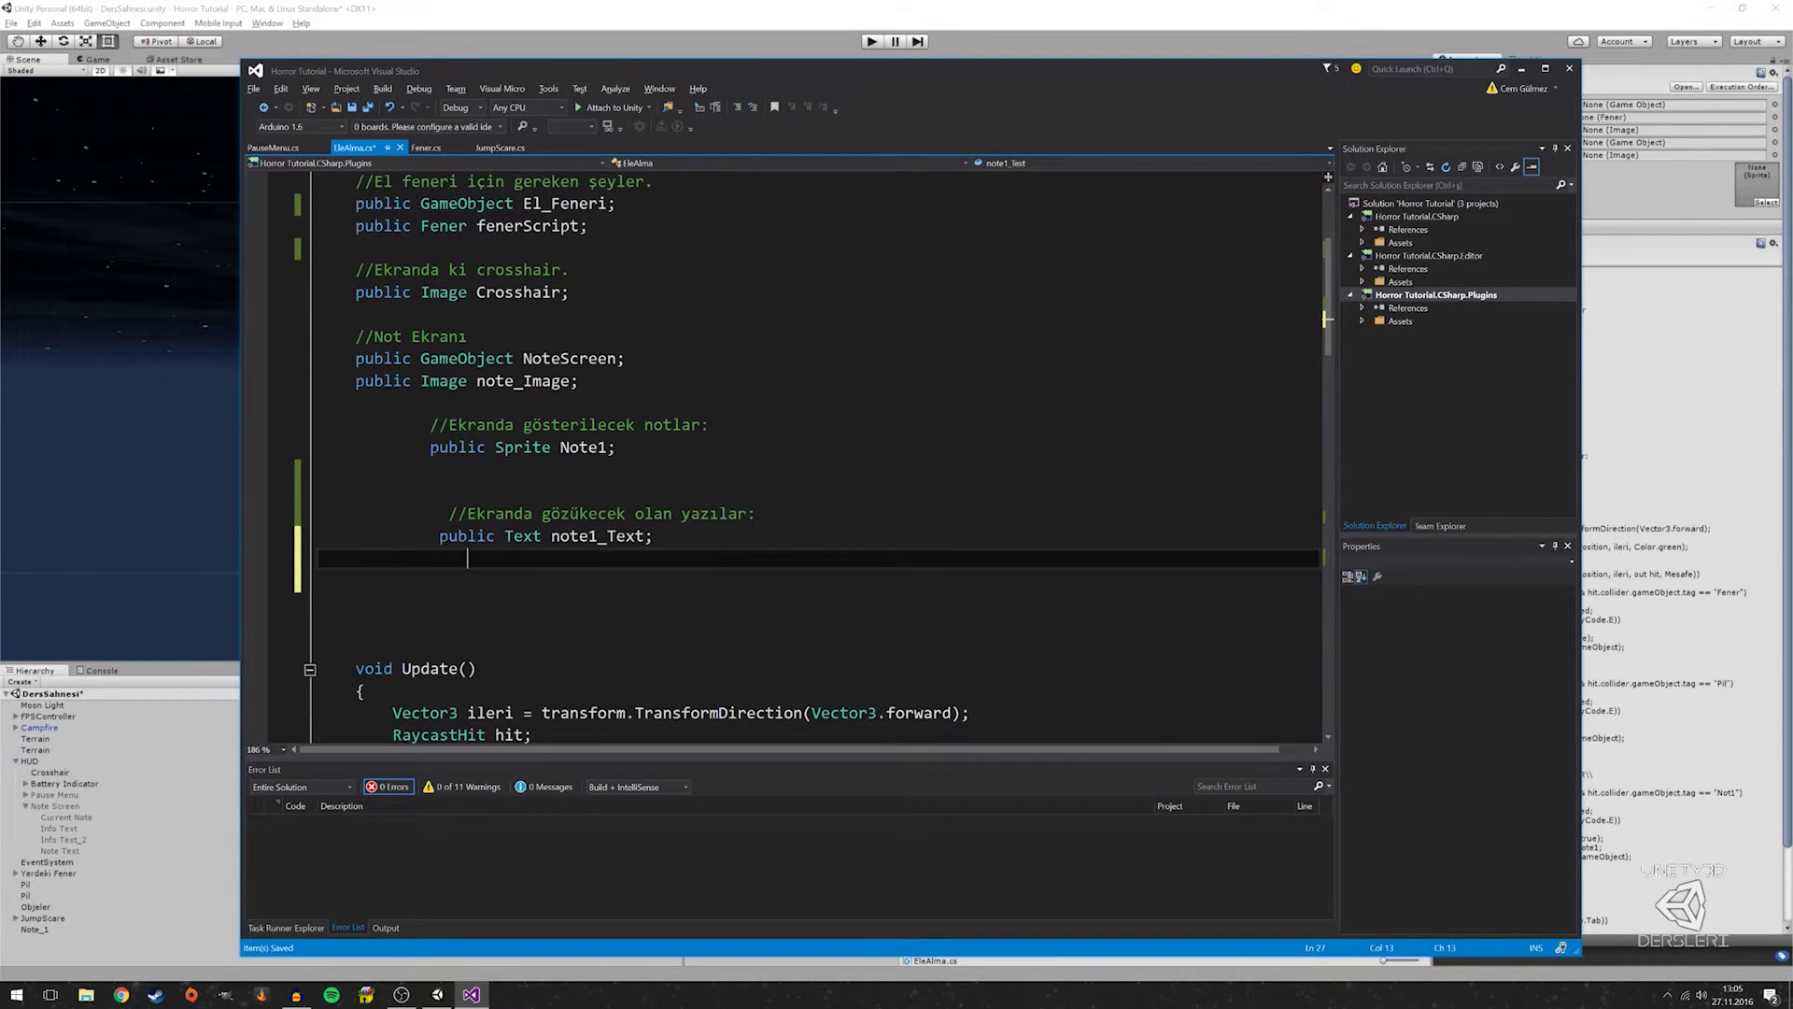
pyautogui.press('BackSpace')
pyautogui.press('BackSpace')
pyautogui.press('BackSpace')
pyautogui.write('public s')
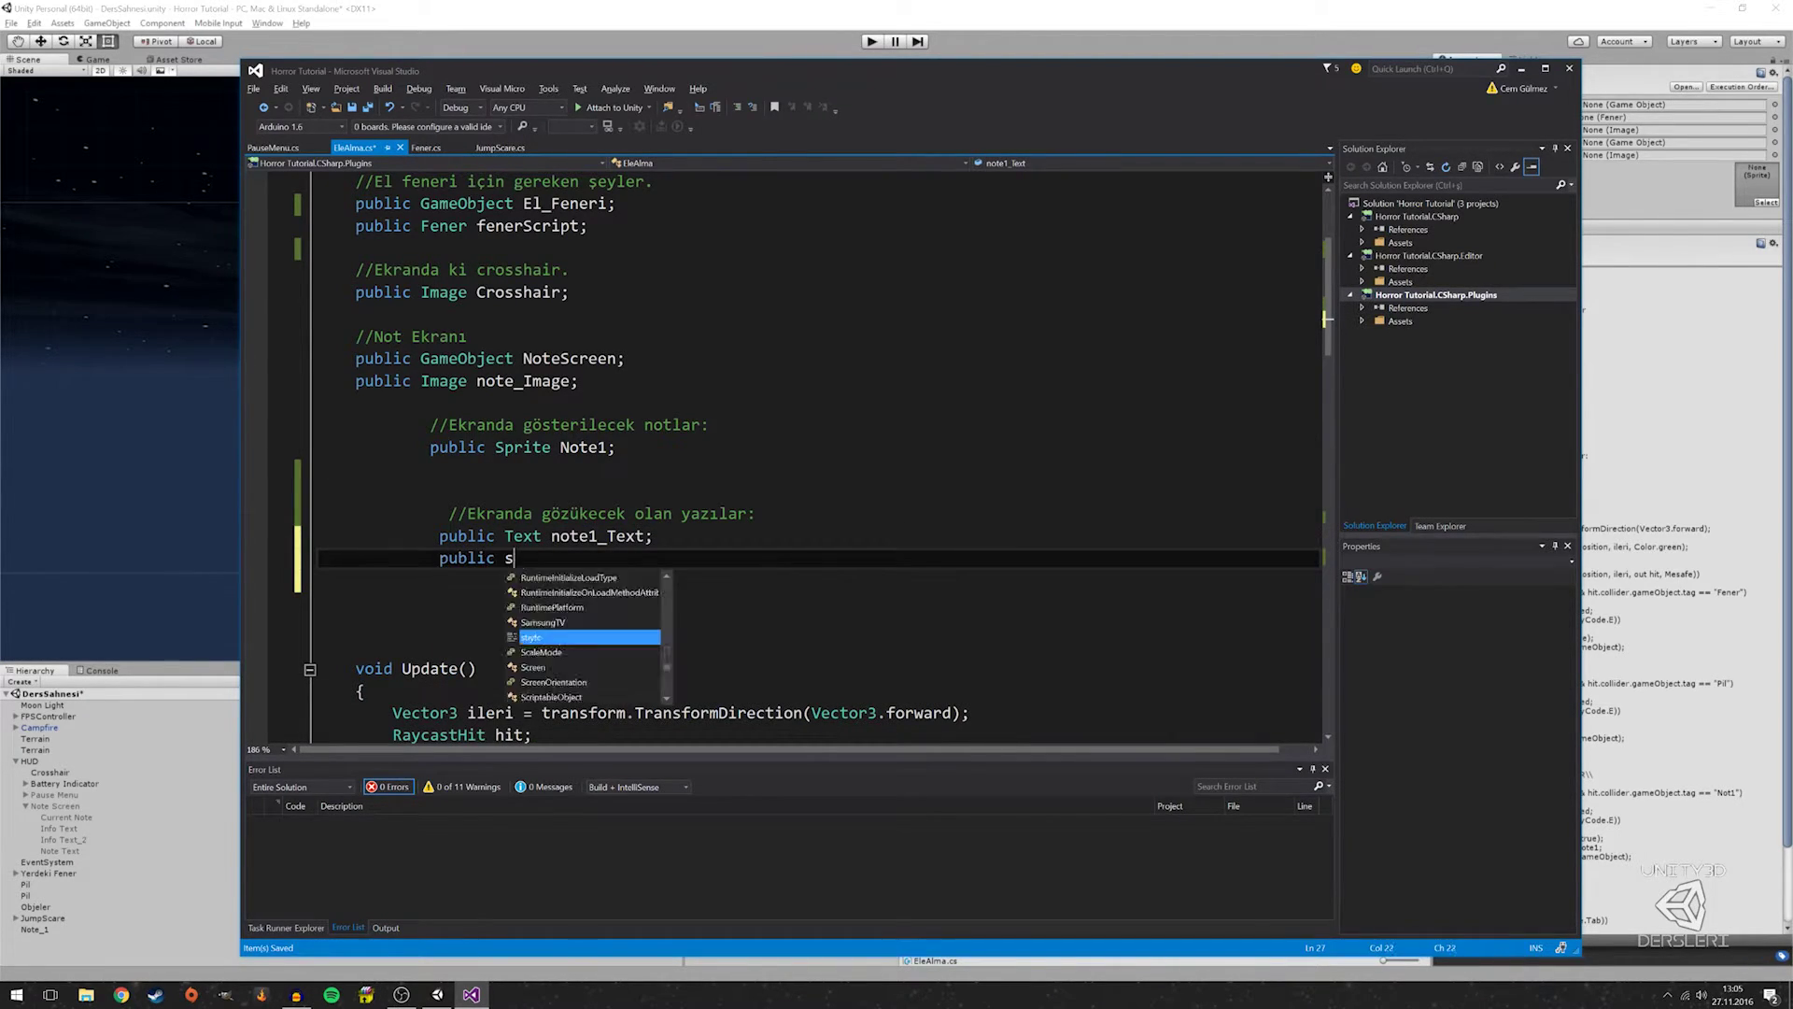
pyautogui.write('tring note_')
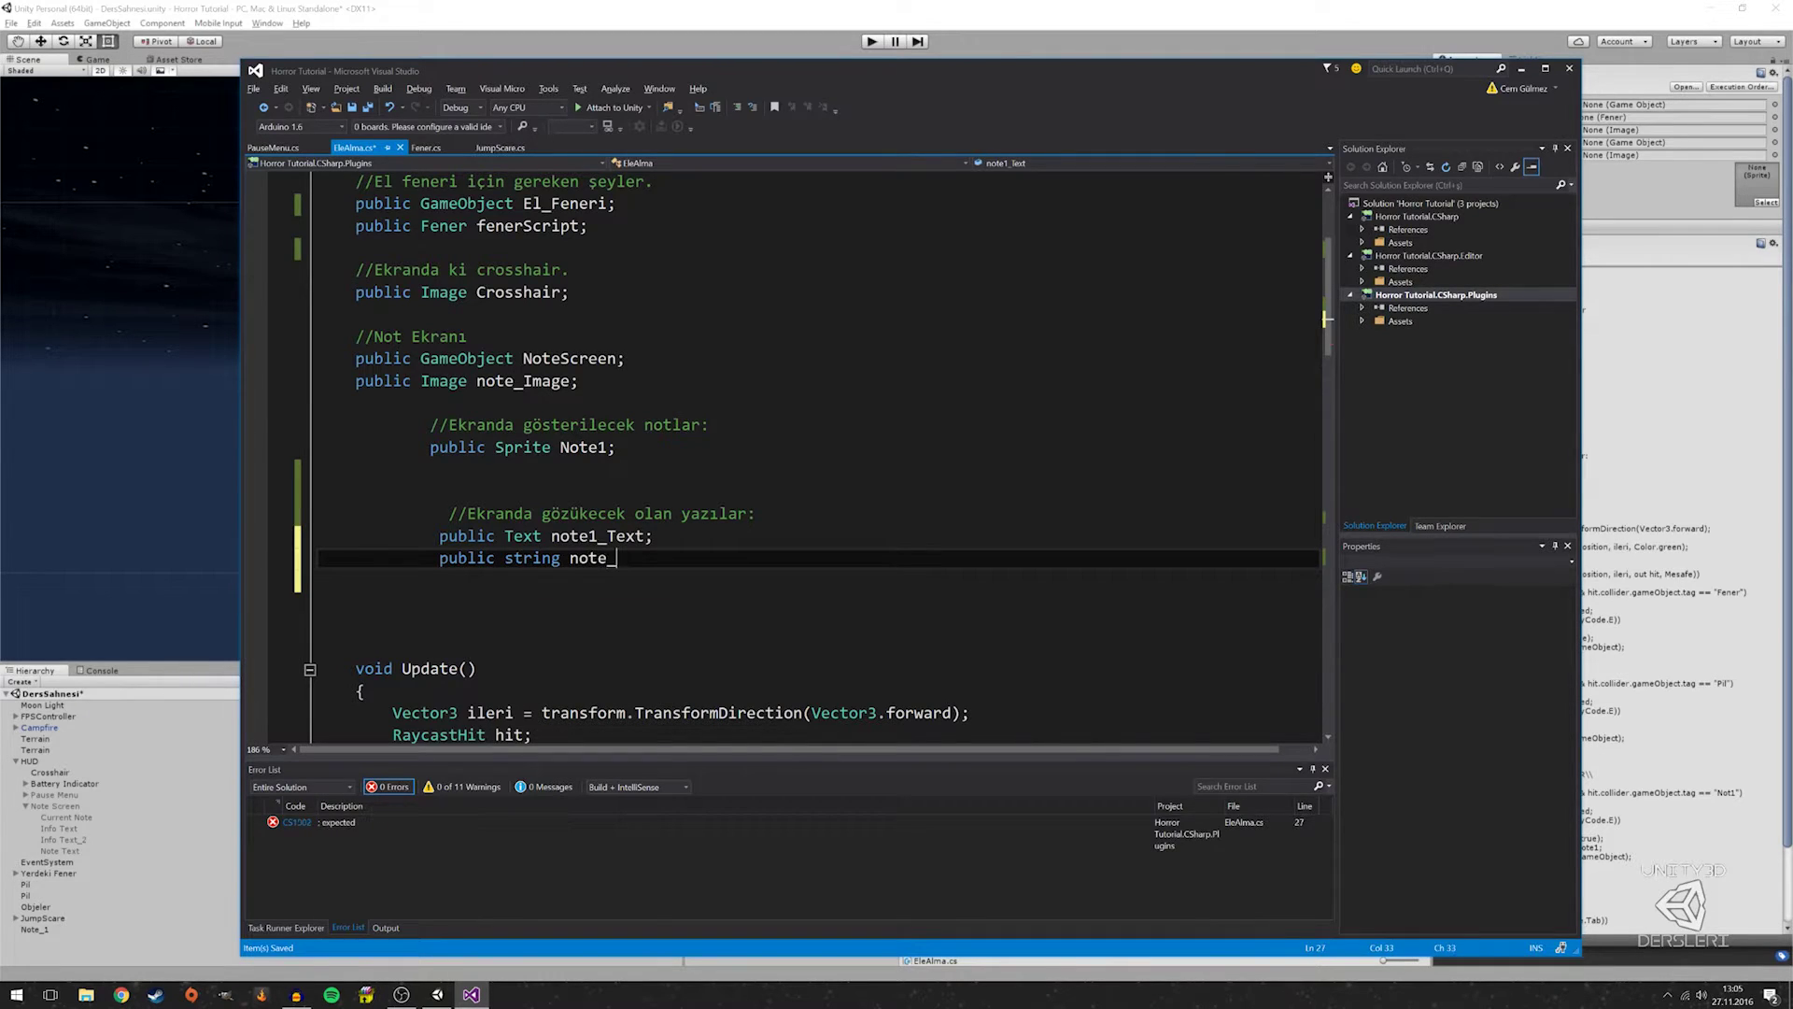
pyautogui.write('1')
pyautogui.write('st')
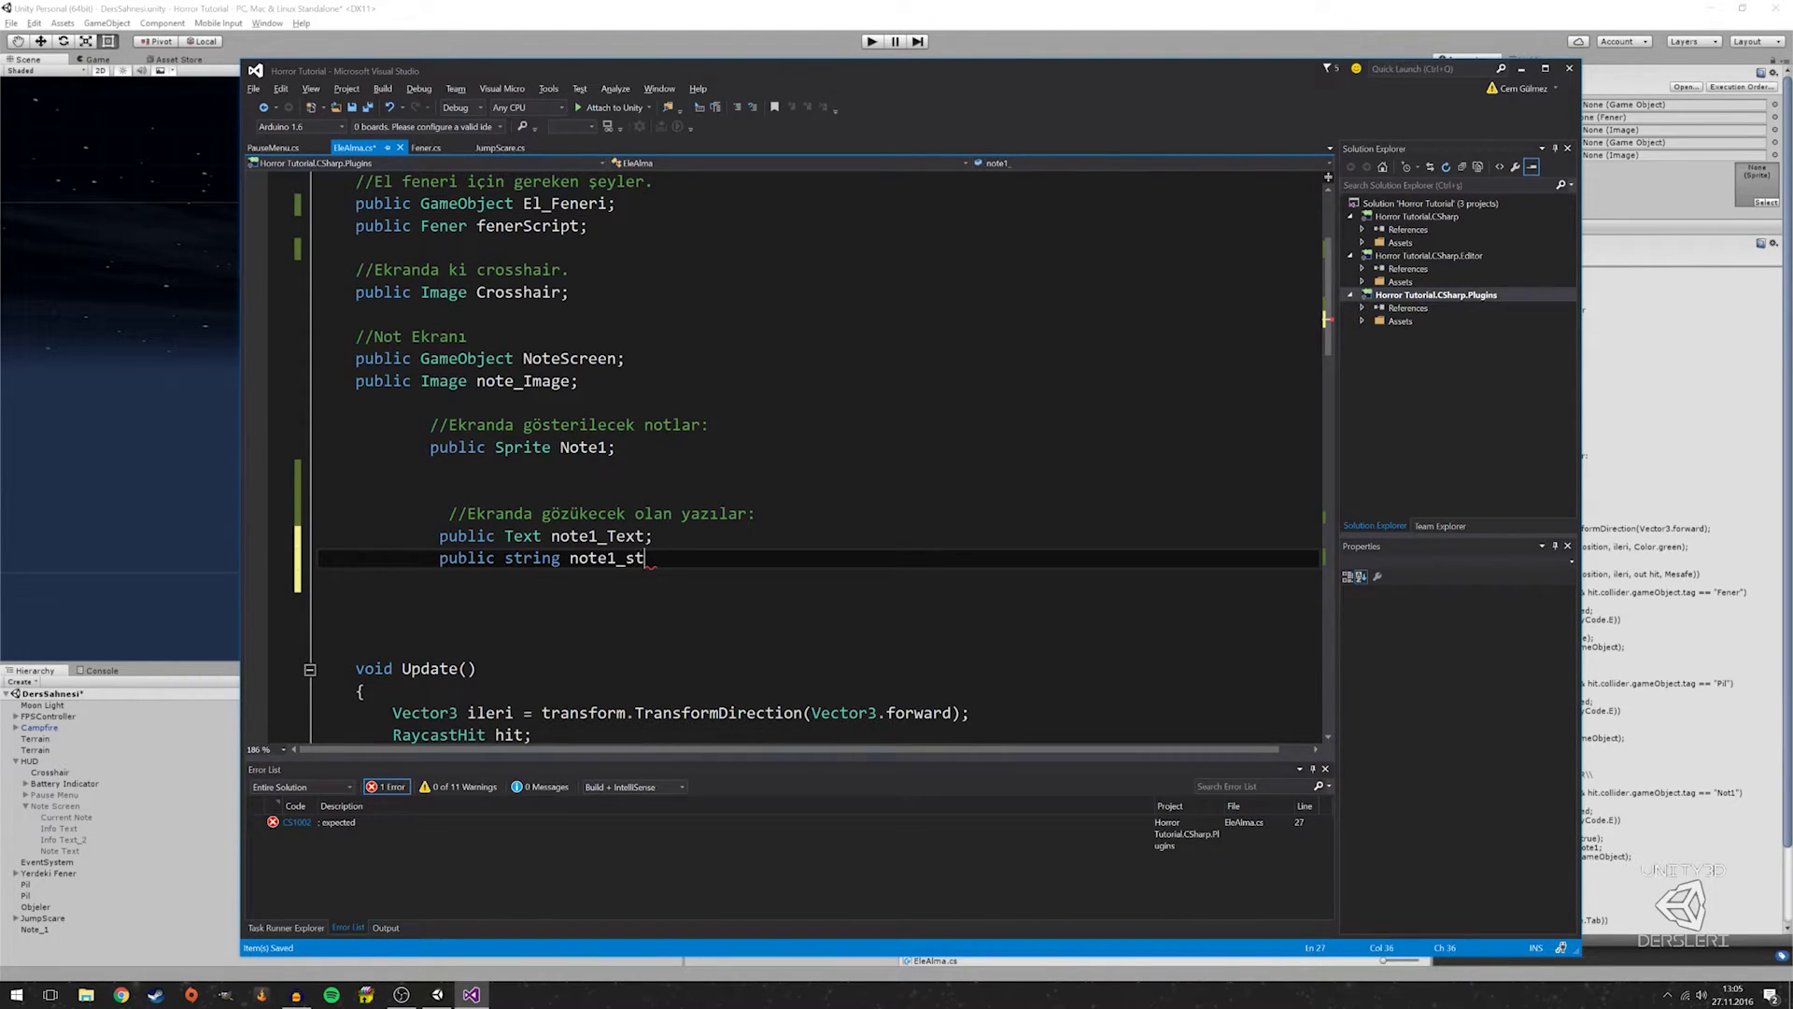
pyautogui.write('ring;')
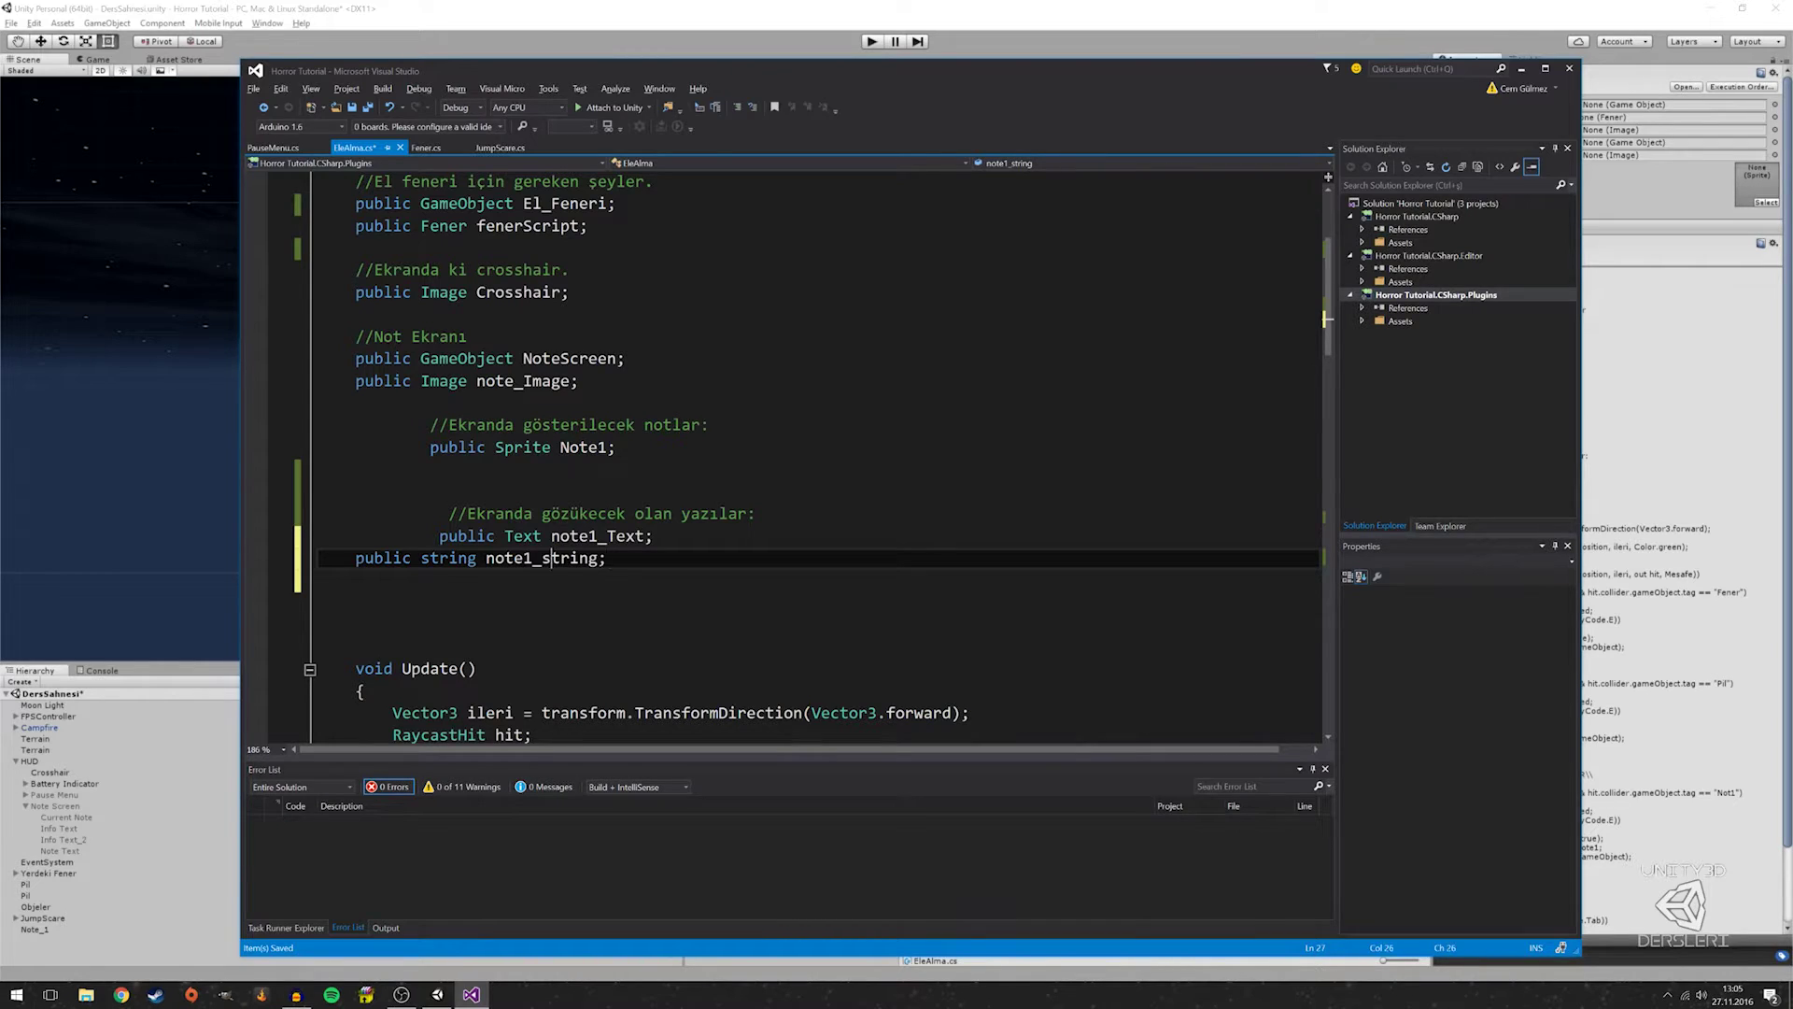
pyautogui.press('BackSpace')
pyautogui.write('S')
pyautogui.press('Home')
pyautogui.press('Tab')
pyautogui.press('Tab')
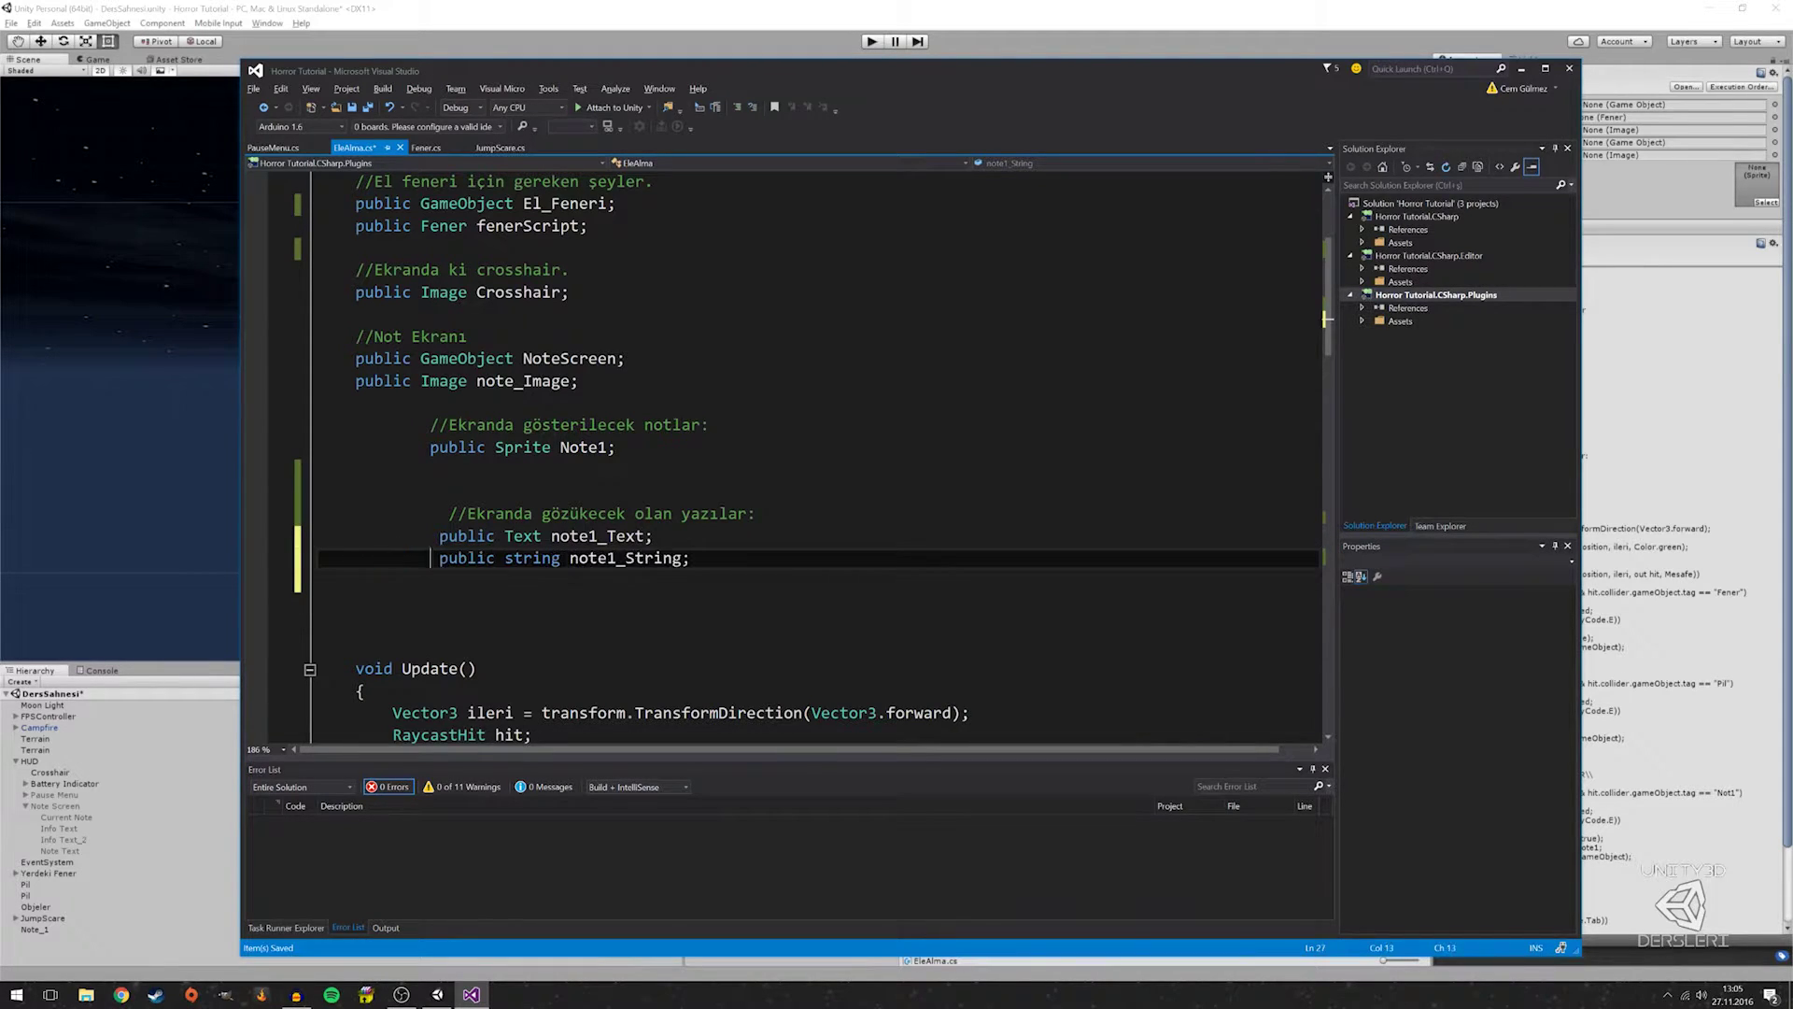
# Replace the quoted note sentence with note1_String in the Not1 block and save
pyautogui.scroll(-5, 784, 458)
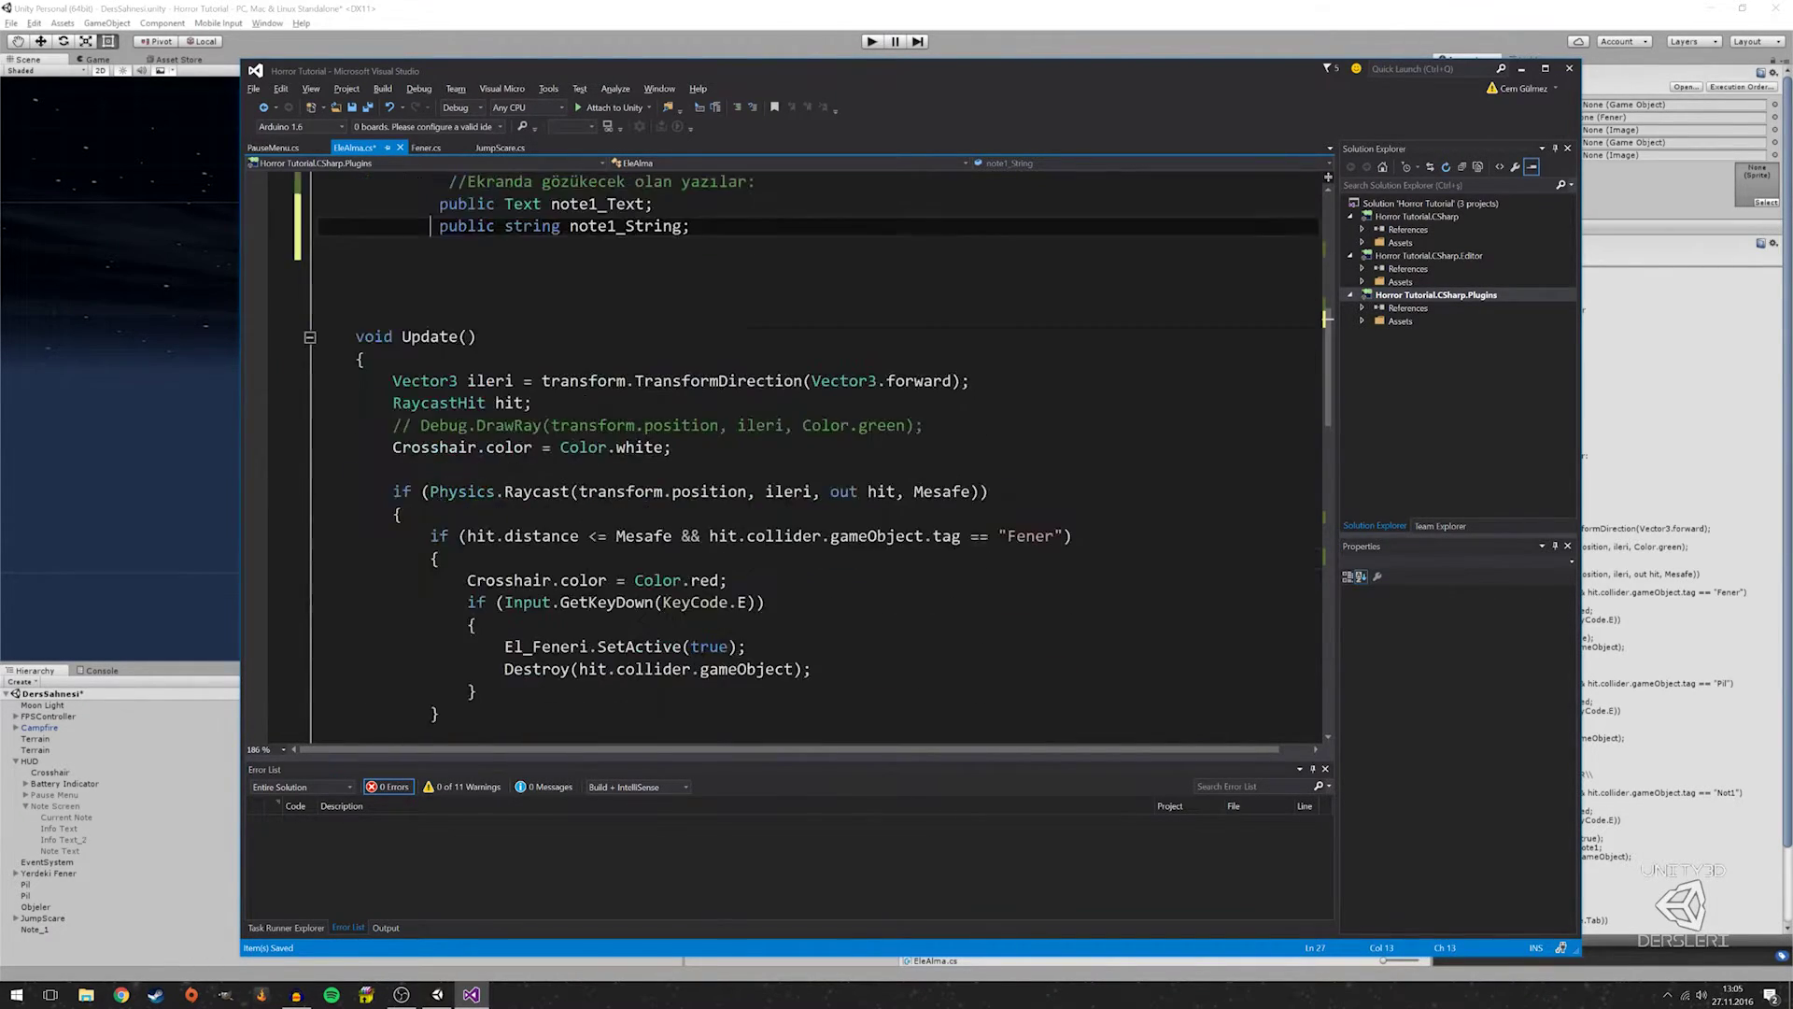
pyautogui.scroll(-5, 678, 448)
pyautogui.scroll(-6, 677, 449)
pyautogui.click(673, 447)
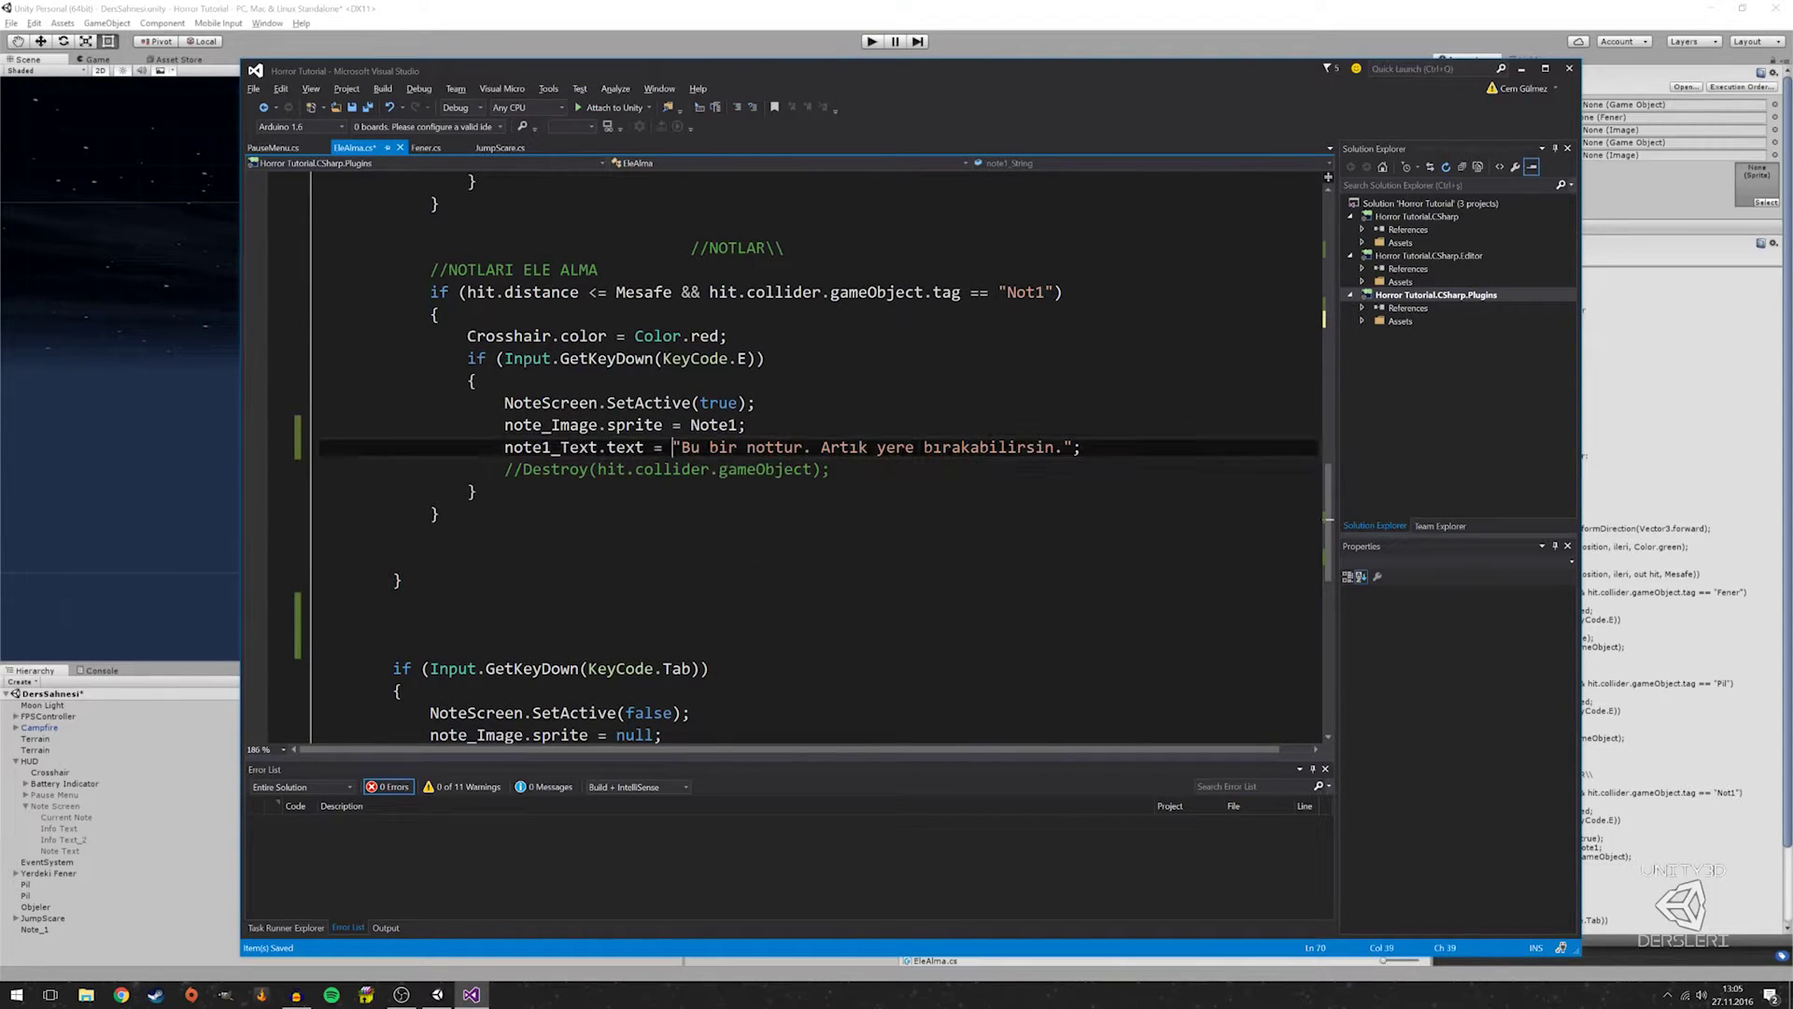
pyautogui.moveTo(672, 447); pyautogui.dragTo(1083, 446)
pyautogui.press('BackSpace')
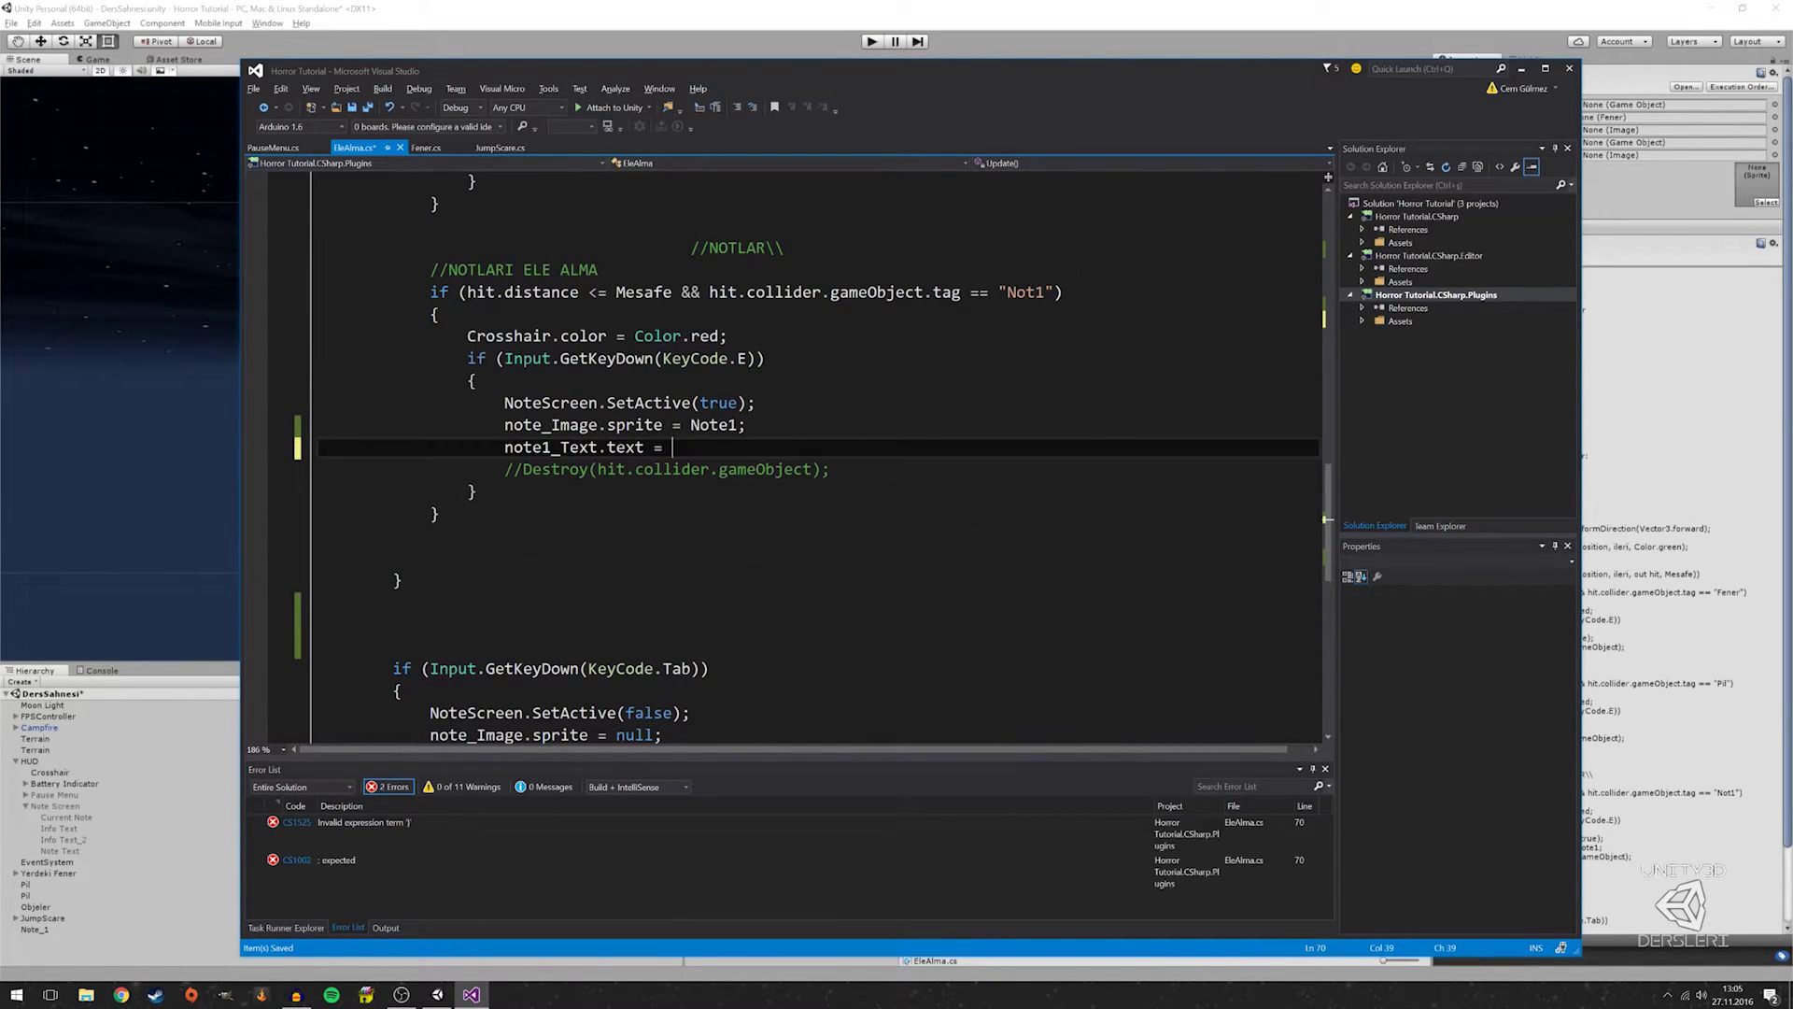
pyautogui.write('note')
pyautogui.press('Tab')
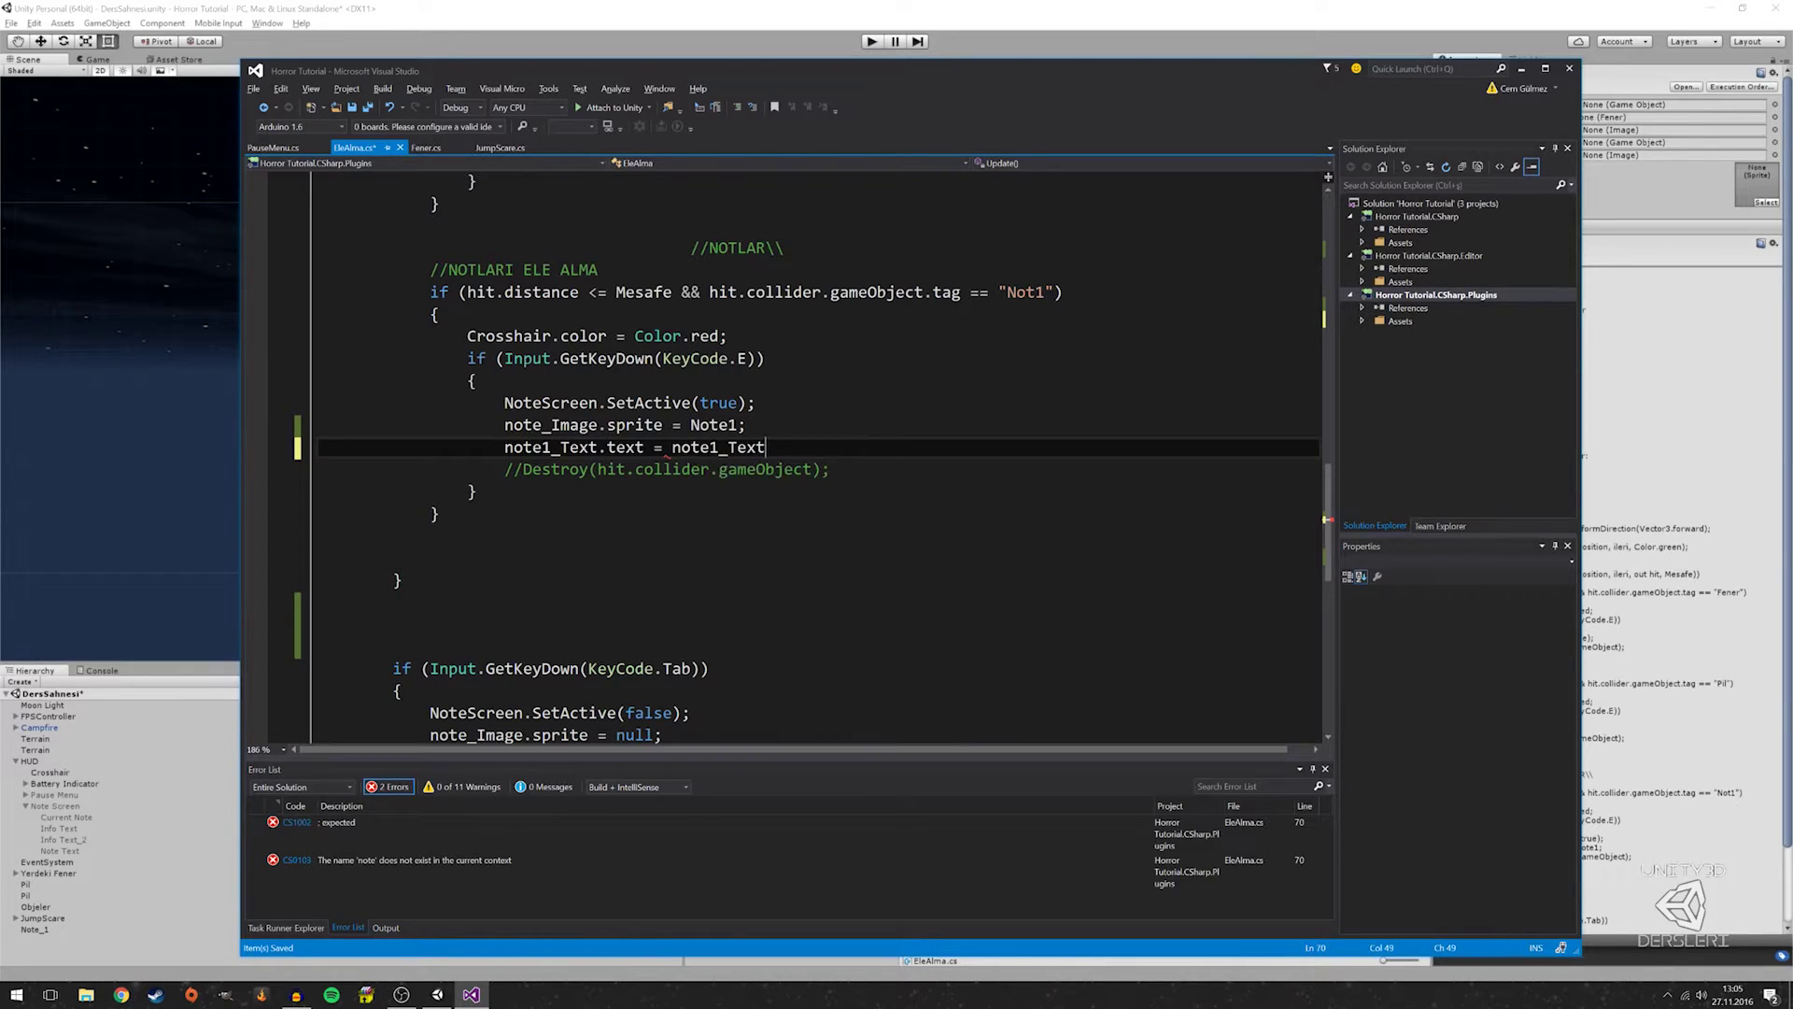
pyautogui.press('BackSpace')
pyautogui.press('BackSpace')
pyautogui.press('BackSpace')
pyautogui.press('BackSpace')
pyautogui.press('BackSpace')
pyautogui.press('BackSpace')
pyautogui.press('BackSpace')
pyautogui.write('e1')
pyautogui.press('Tab')
pyautogui.write(';')
pyautogui.hotkey('ctrl', 's')
pyautogui.scroll(1, 794, 458)
pyautogui.scroll(2, 794, 458)
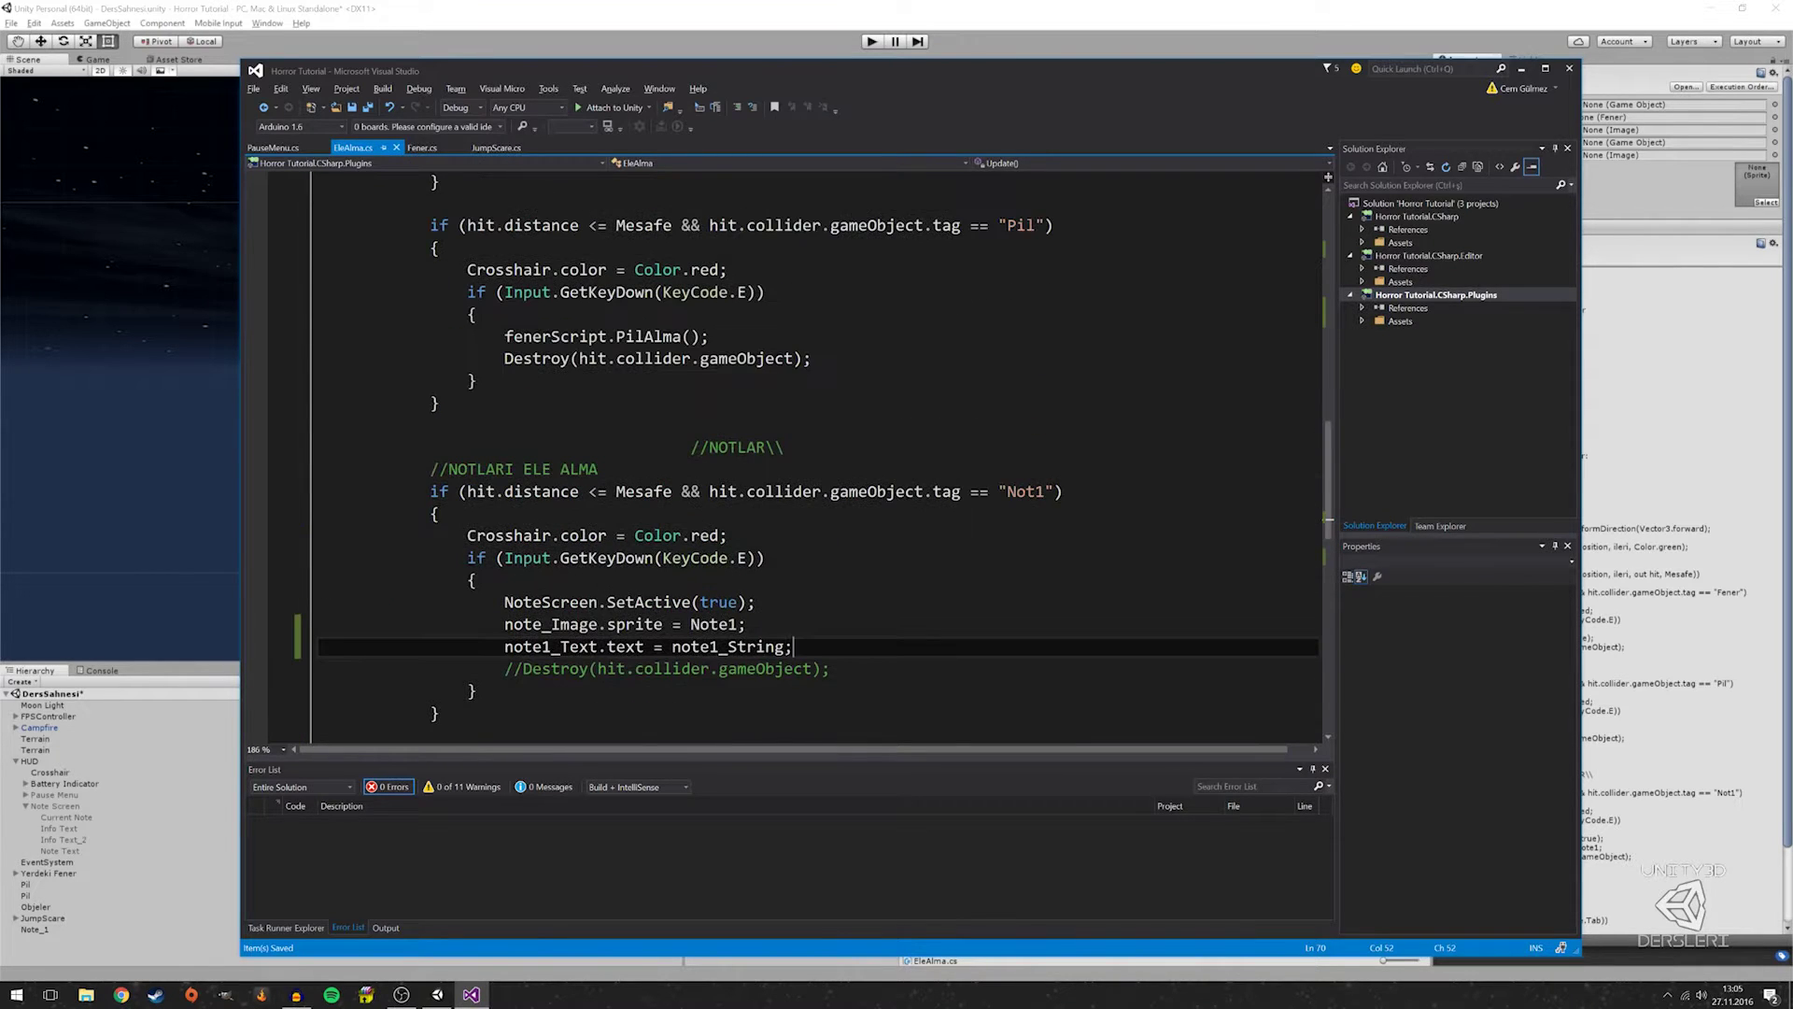
pyautogui.scroll(8, 794, 458)
pyautogui.scroll(2, 794, 458)
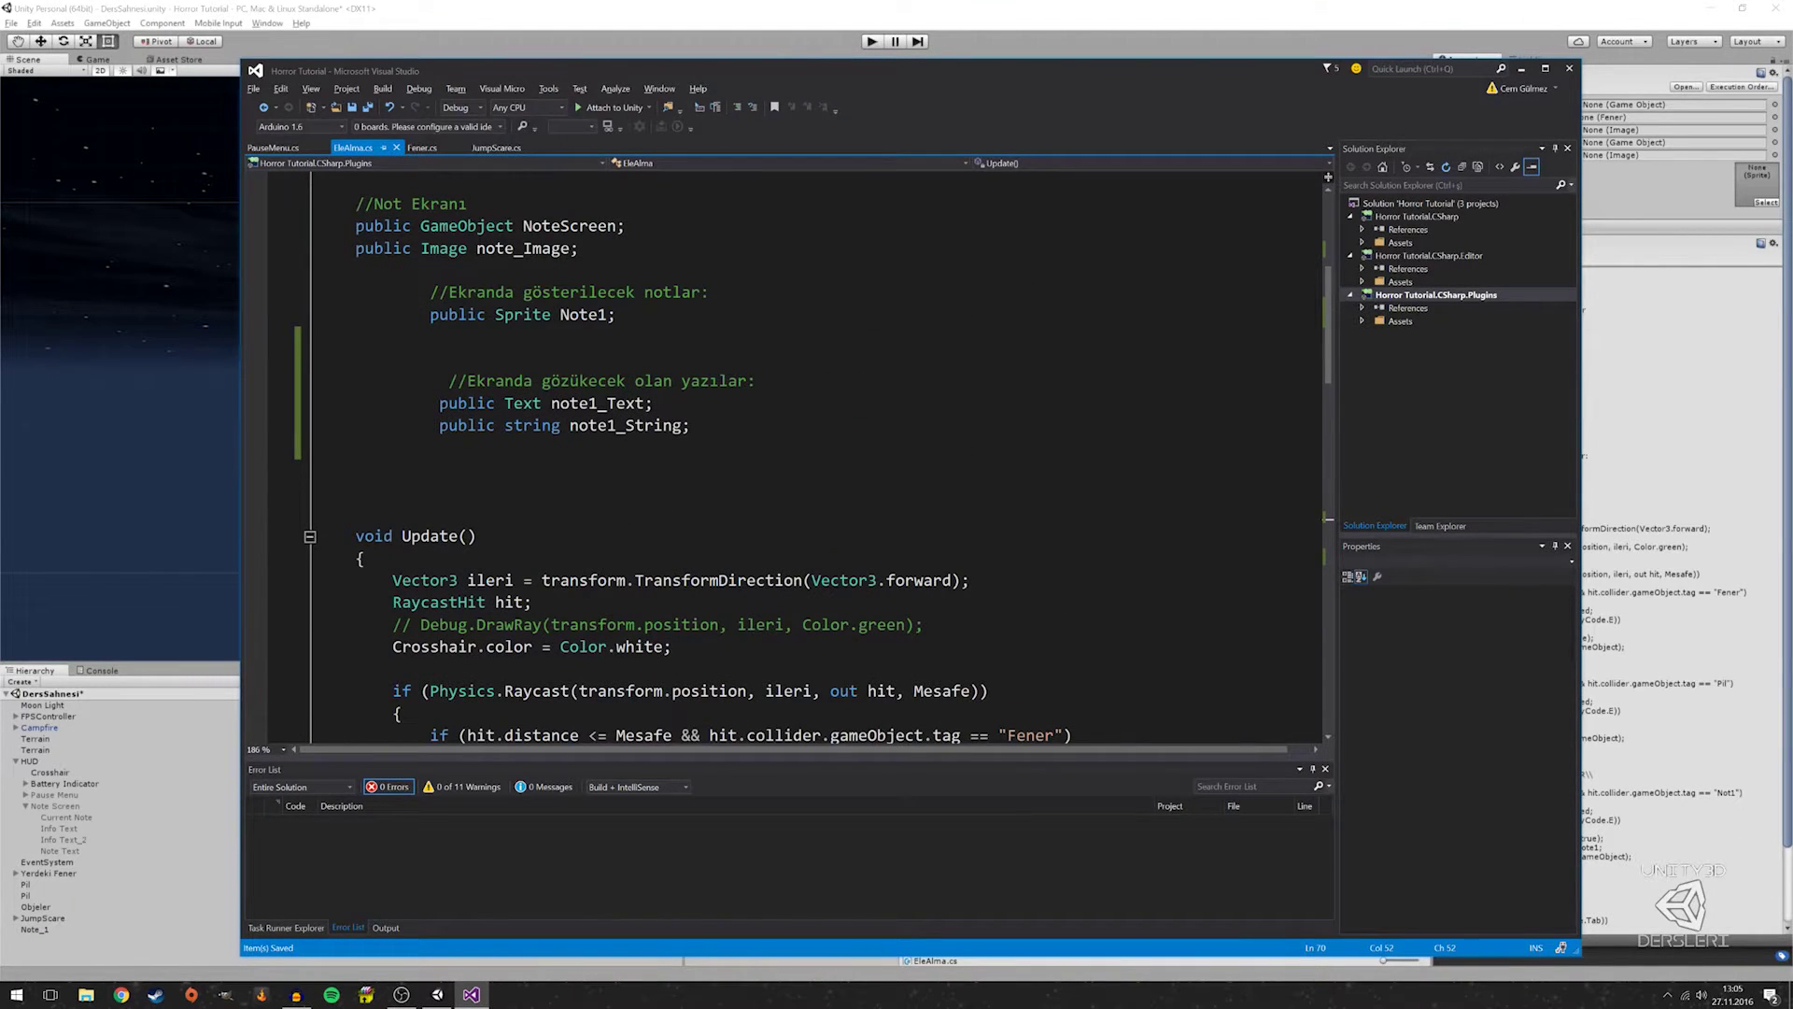
# Change the string field into the array 'public string[] note_Strings;' and fix its indentation
pyautogui.doubleClick(625, 425)
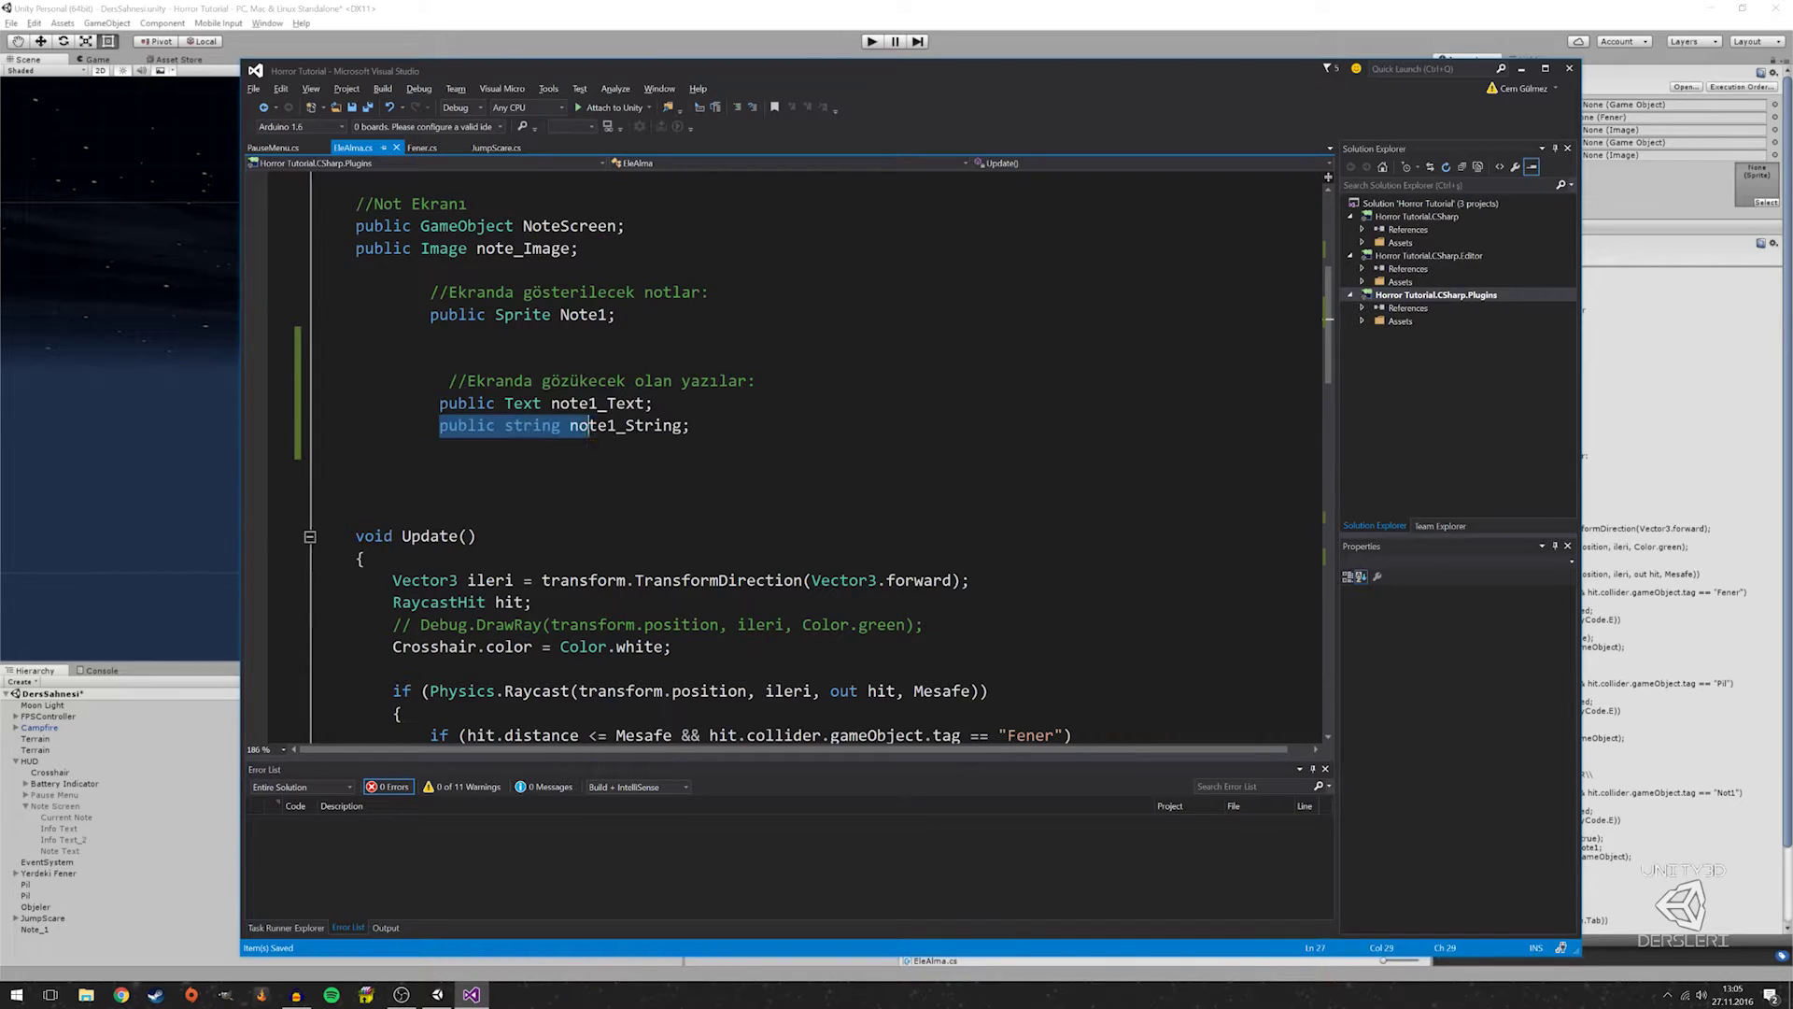
pyautogui.click(394, 492)
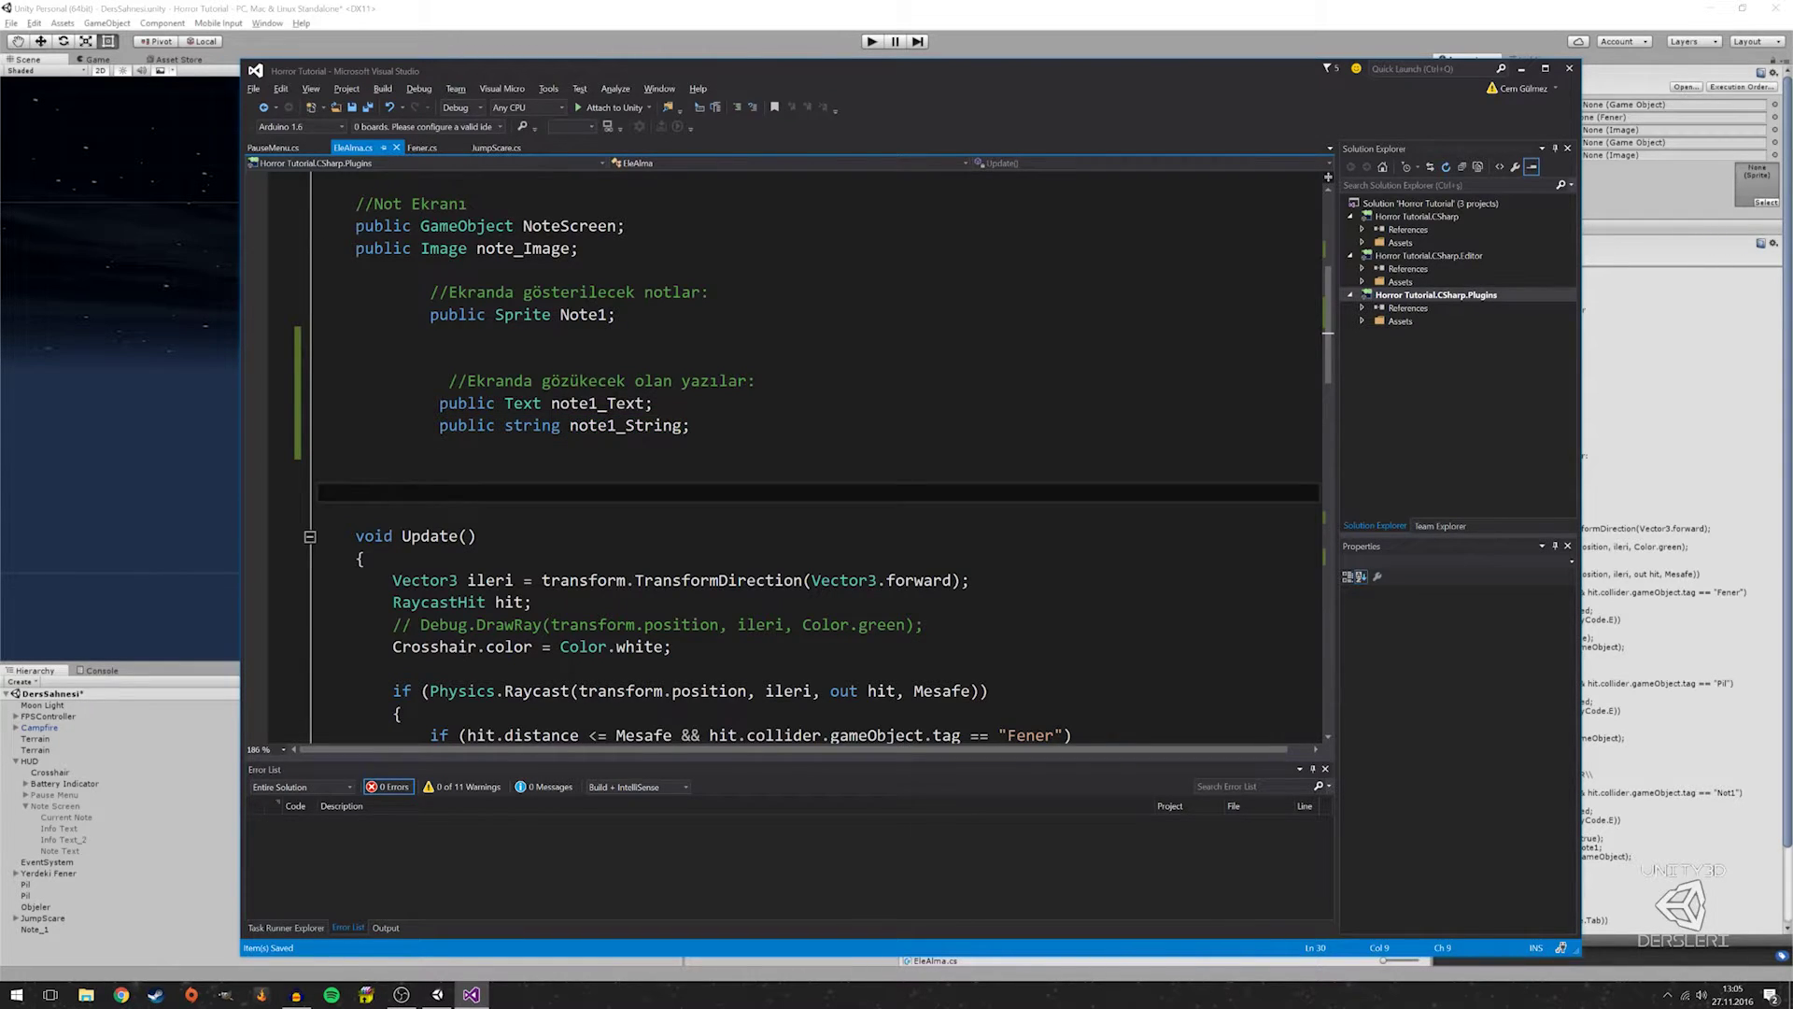
pyautogui.doubleClick(625, 425)
pyautogui.press('BackSpace')
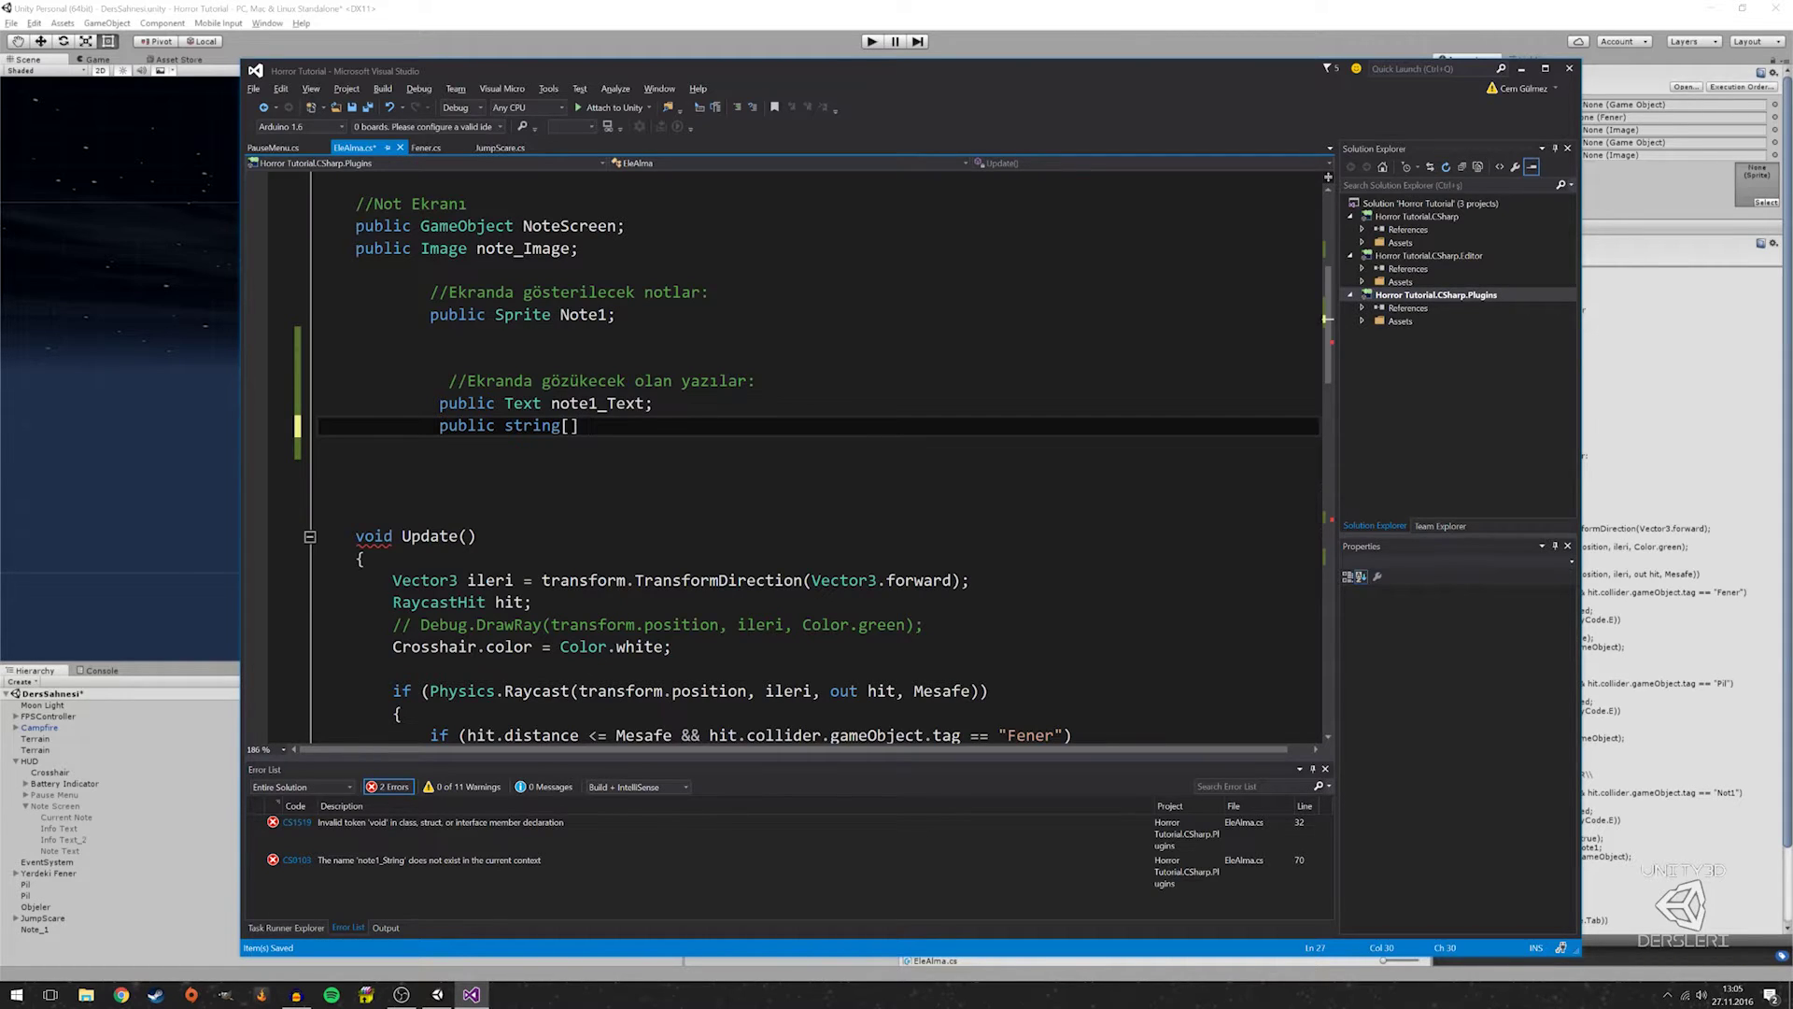
pyautogui.write('not')
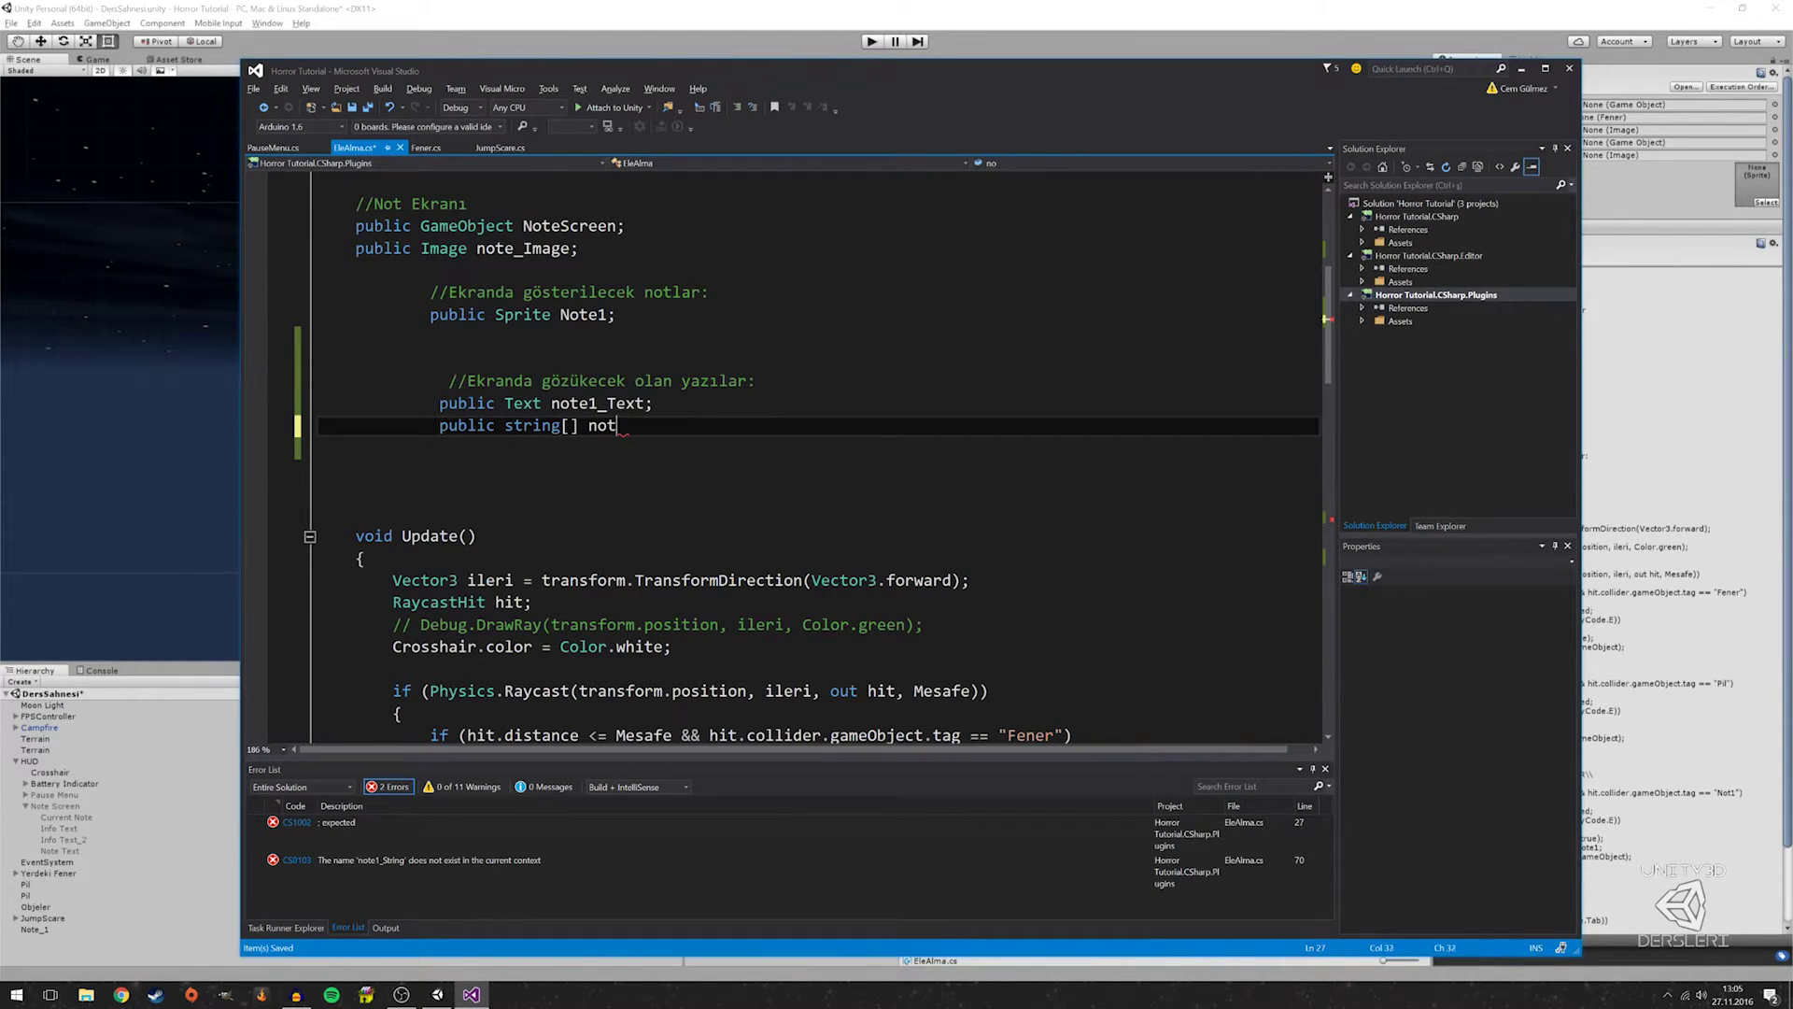
pyautogui.write('e_Strings')
pyautogui.write(';')
pyautogui.press('Home')
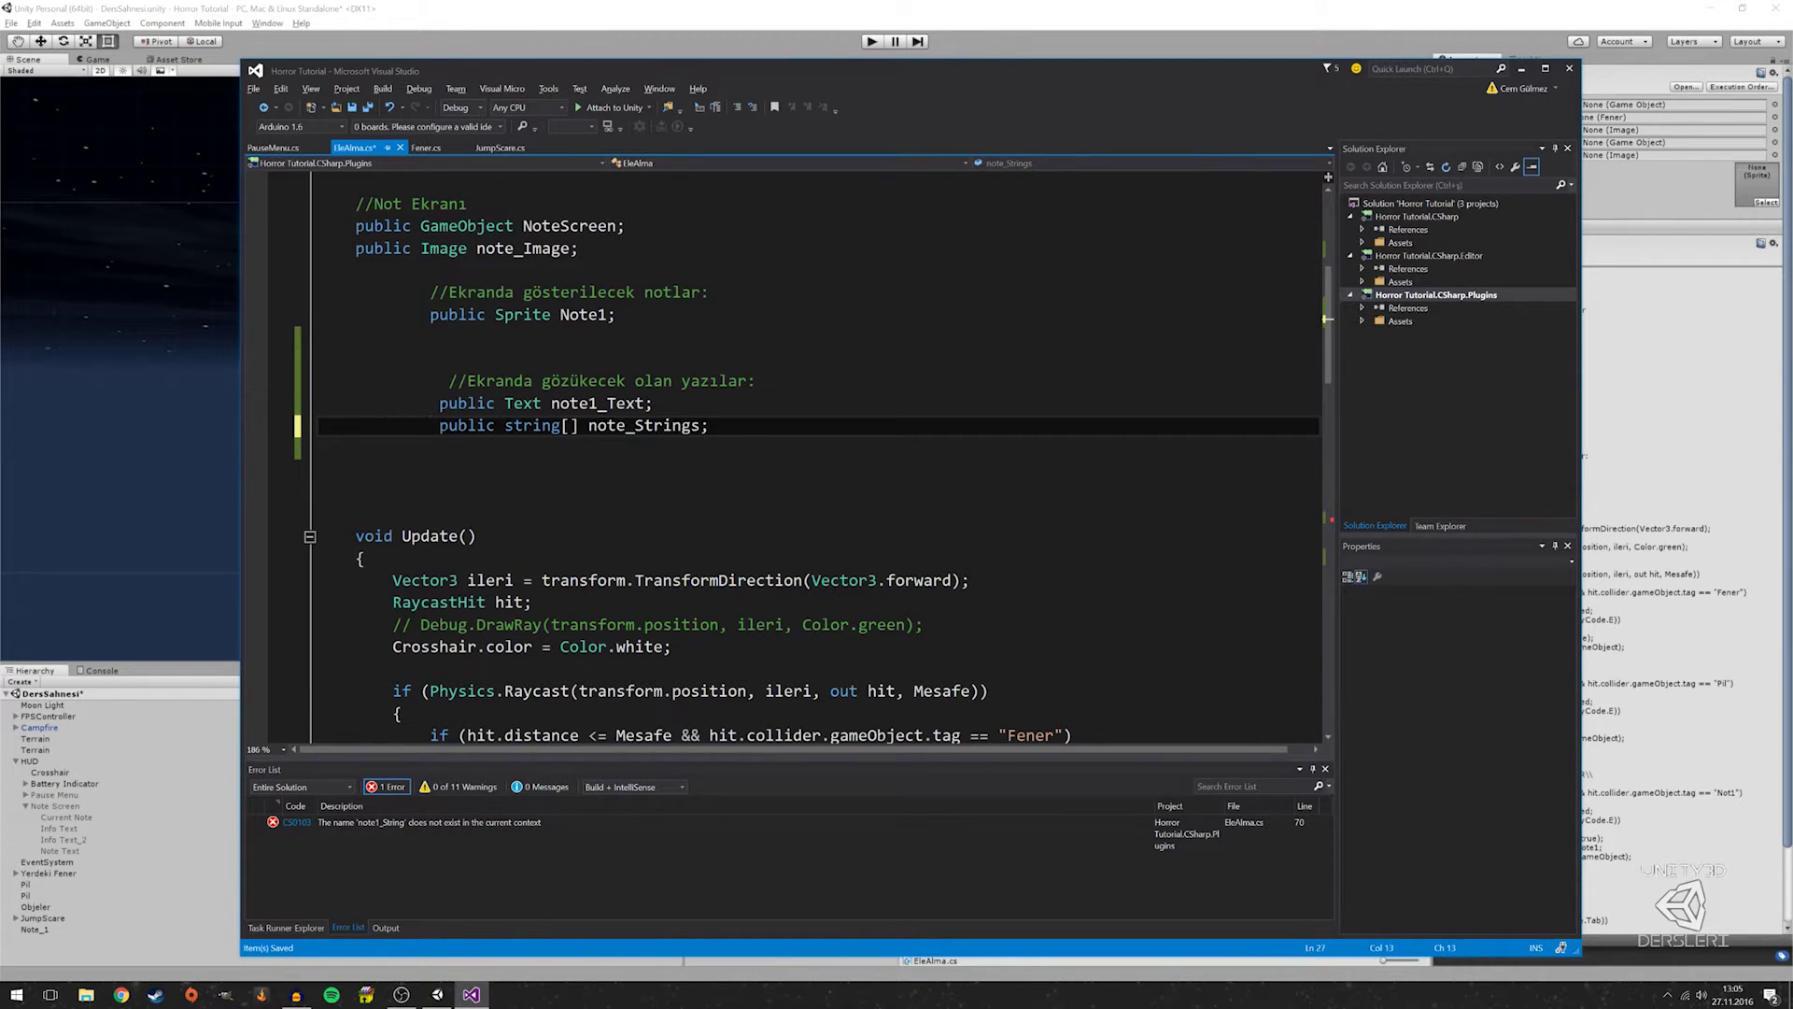
pyautogui.press('BackSpace')
pyautogui.press('Delete')
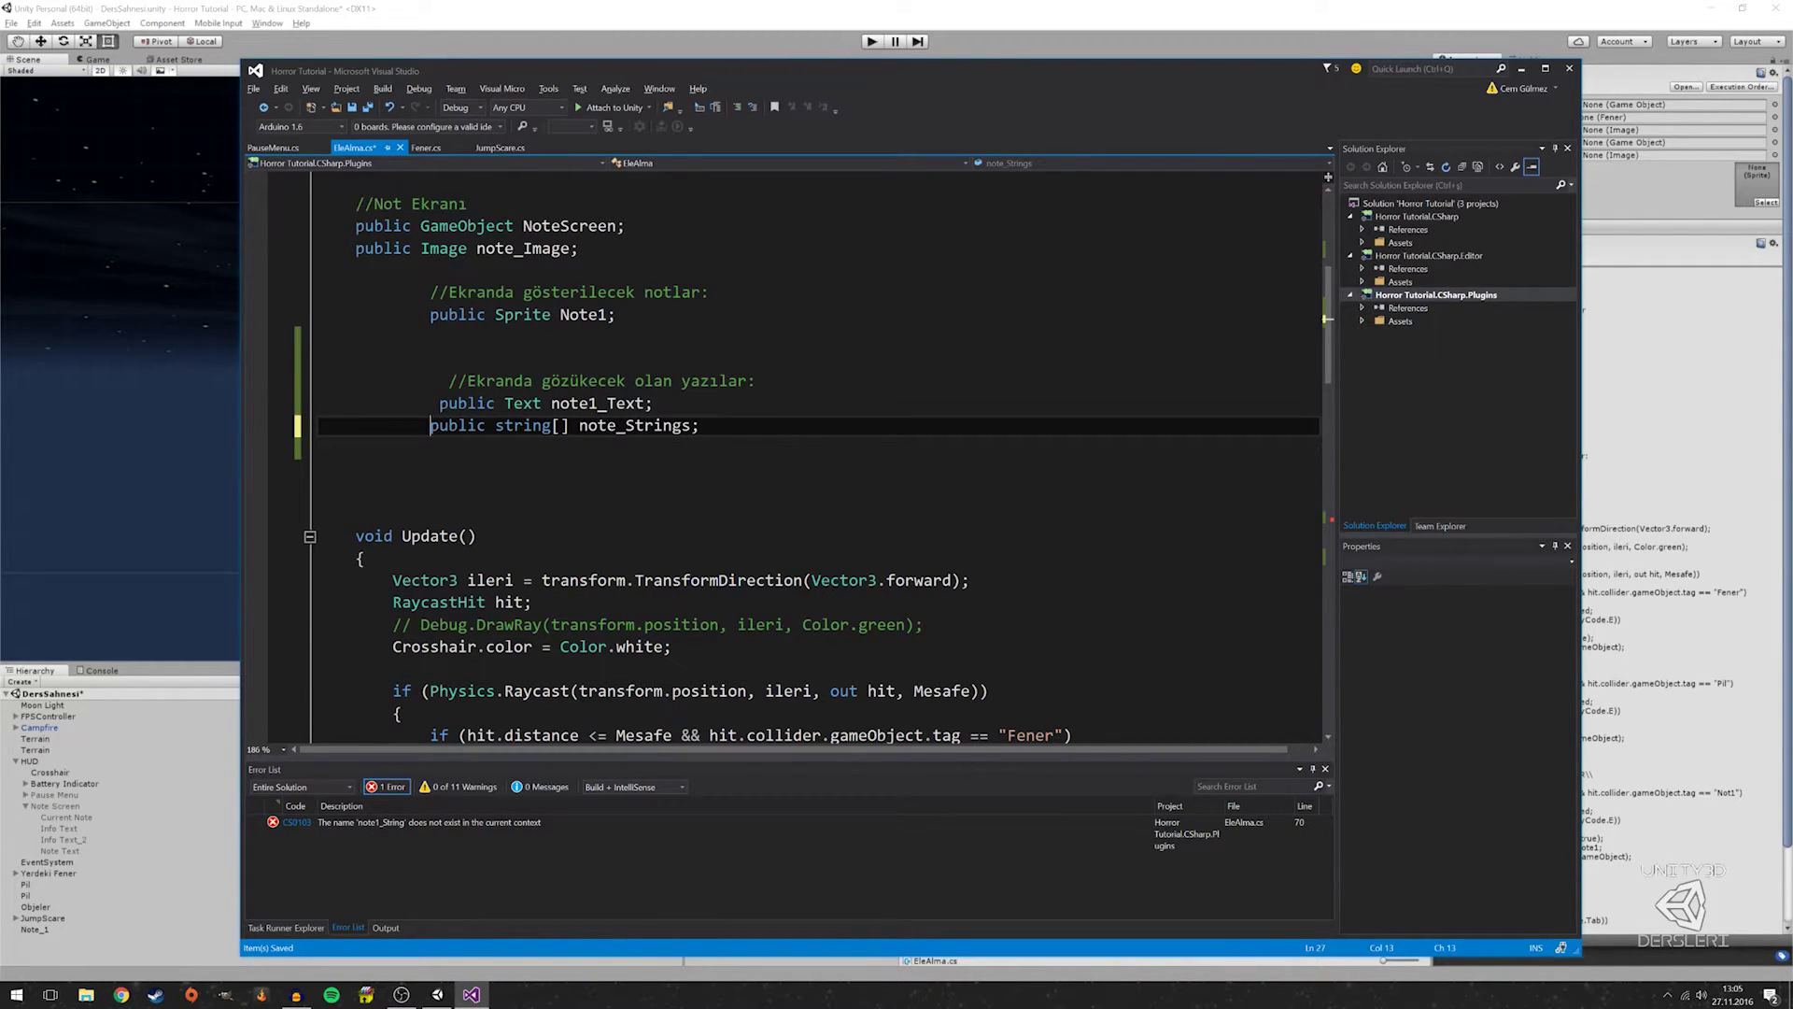
# Delete the obsolete note1_Text.text assignment line from the Not1 block
pyautogui.scroll(-7, 803, 458)
pyautogui.scroll(-4, 803, 457)
pyautogui.scroll(-1, 803, 457)
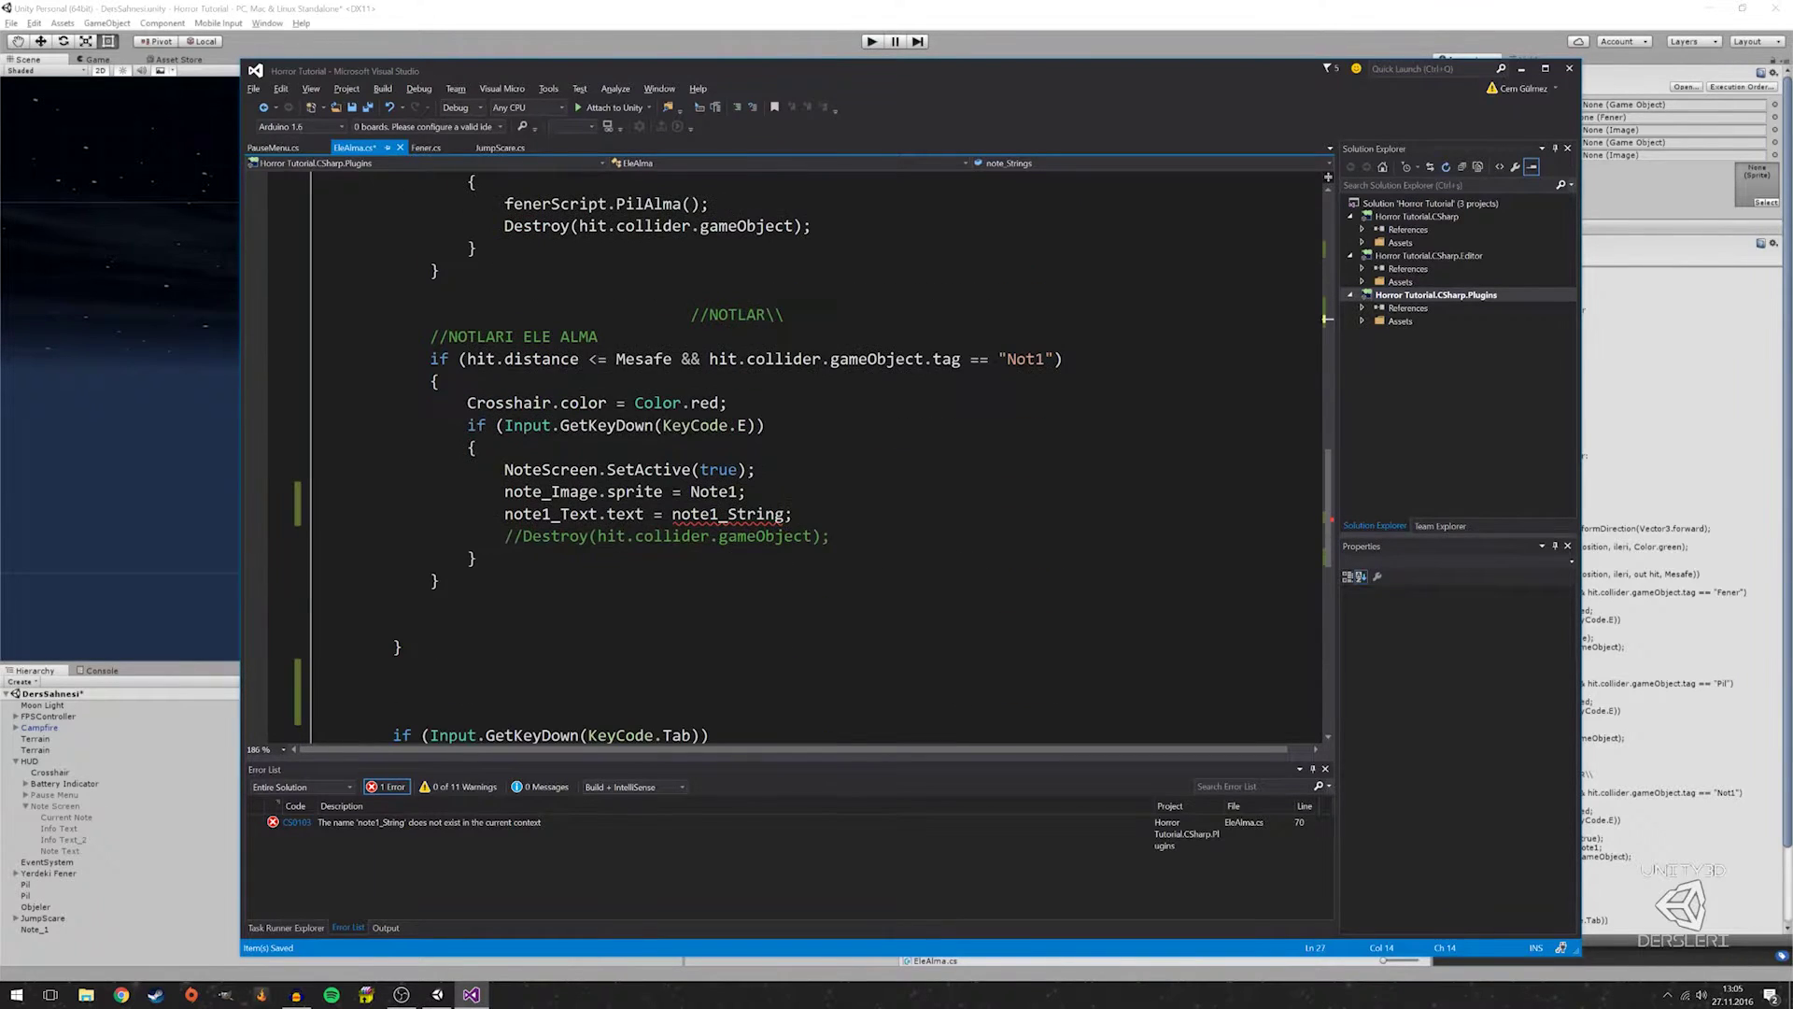
pyautogui.moveTo(792, 513); pyautogui.dragTo(504, 513)
pyautogui.press('Delete')
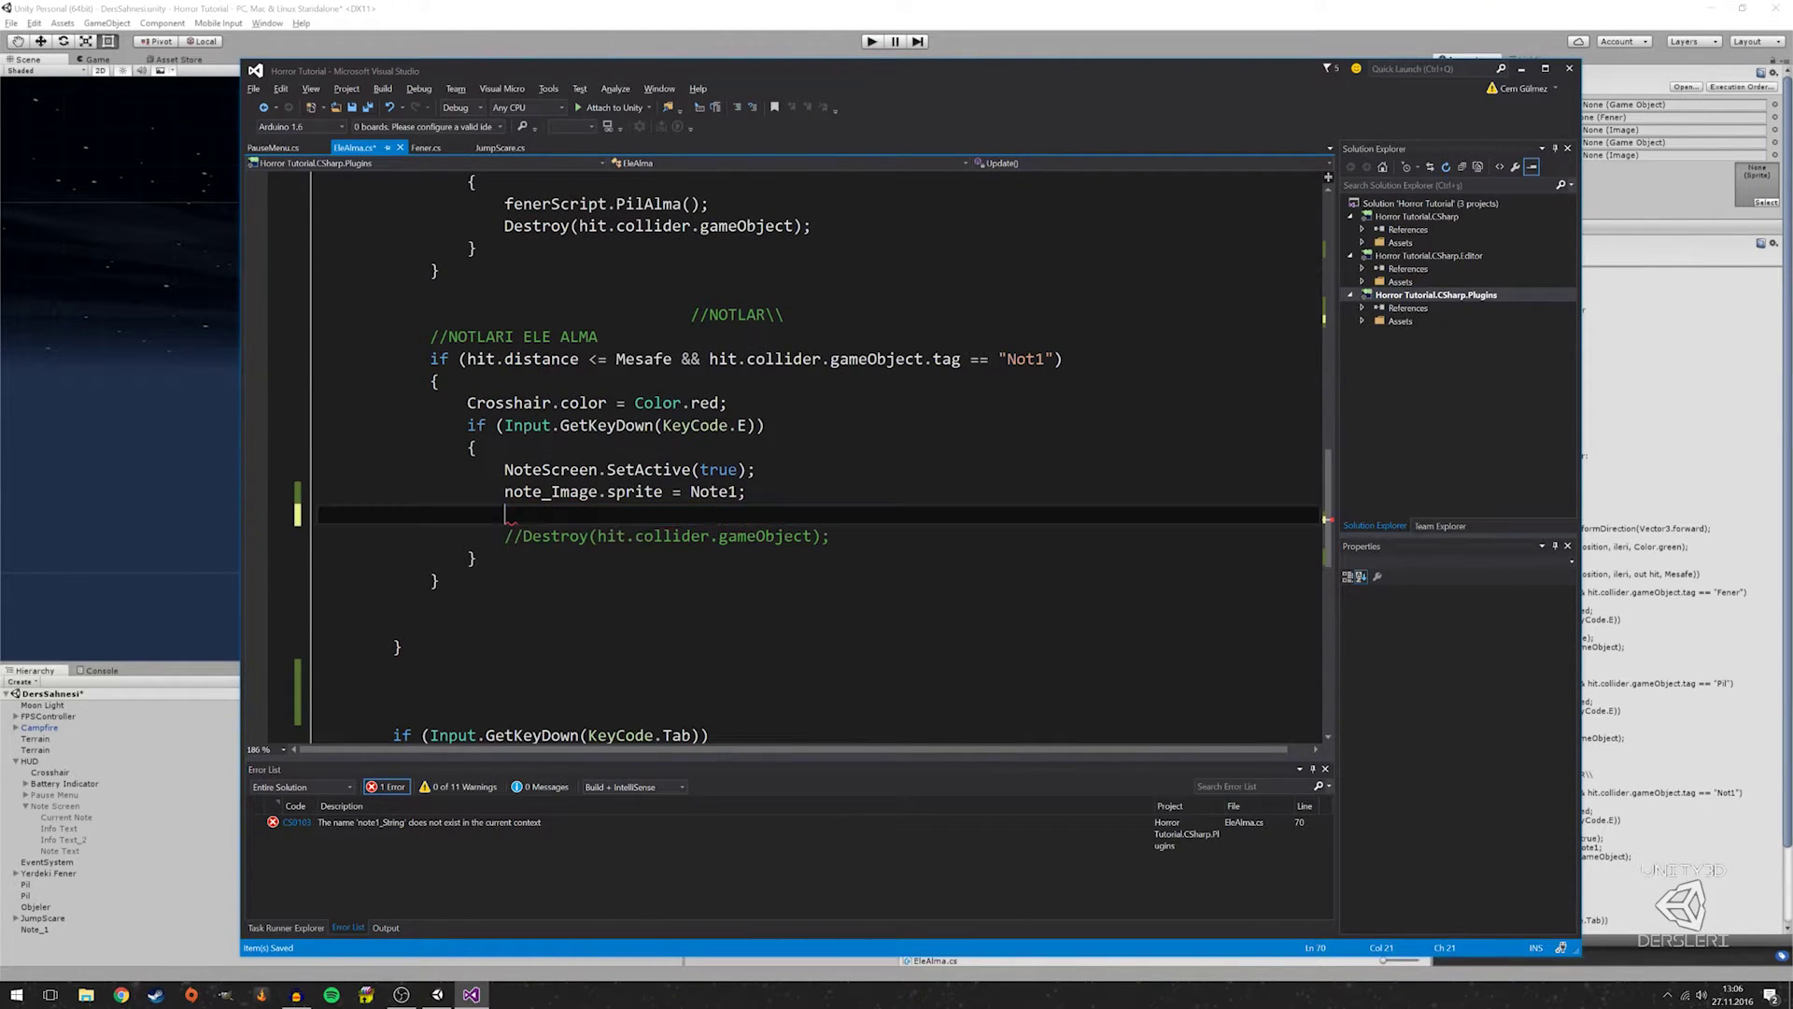
pyautogui.press('super')
# In Notepad, write the examples 'string[0]= note' and 'string [1] = note 2' on two lines
pyautogui.write('not')
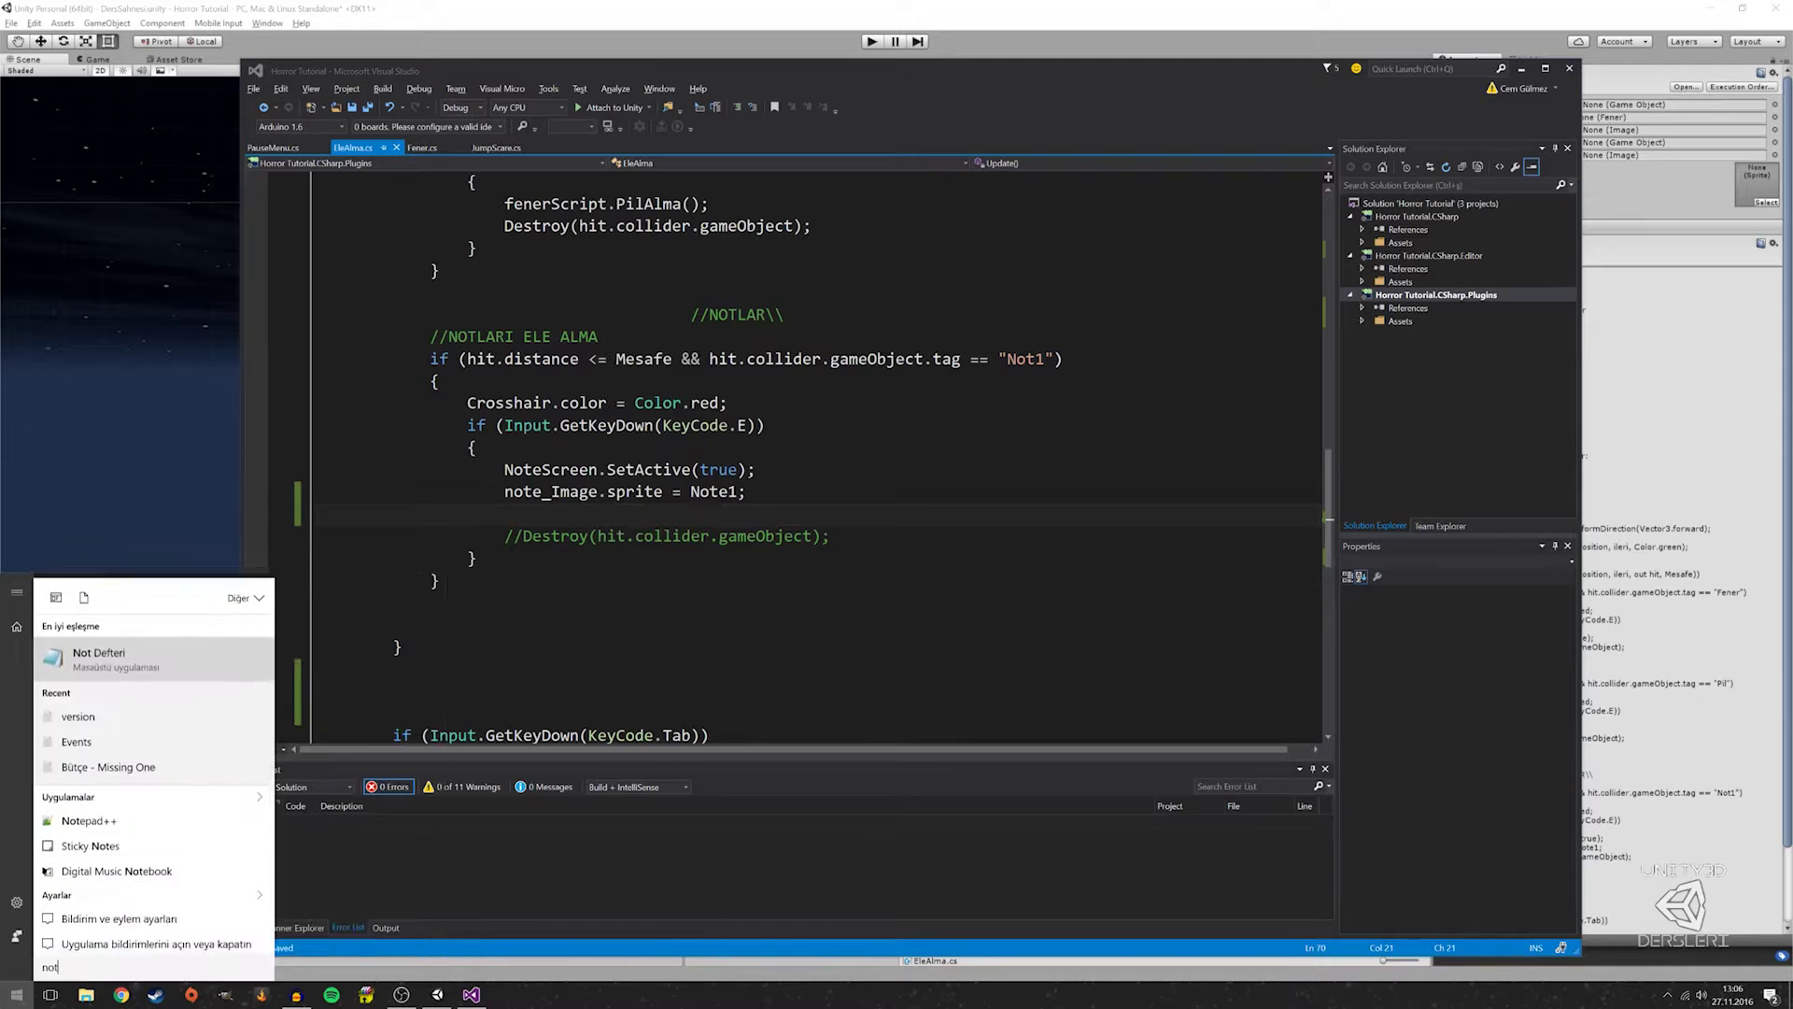
pyautogui.press('Return')
pyautogui.moveTo(747, 308); pyautogui.dragTo(947, 278)
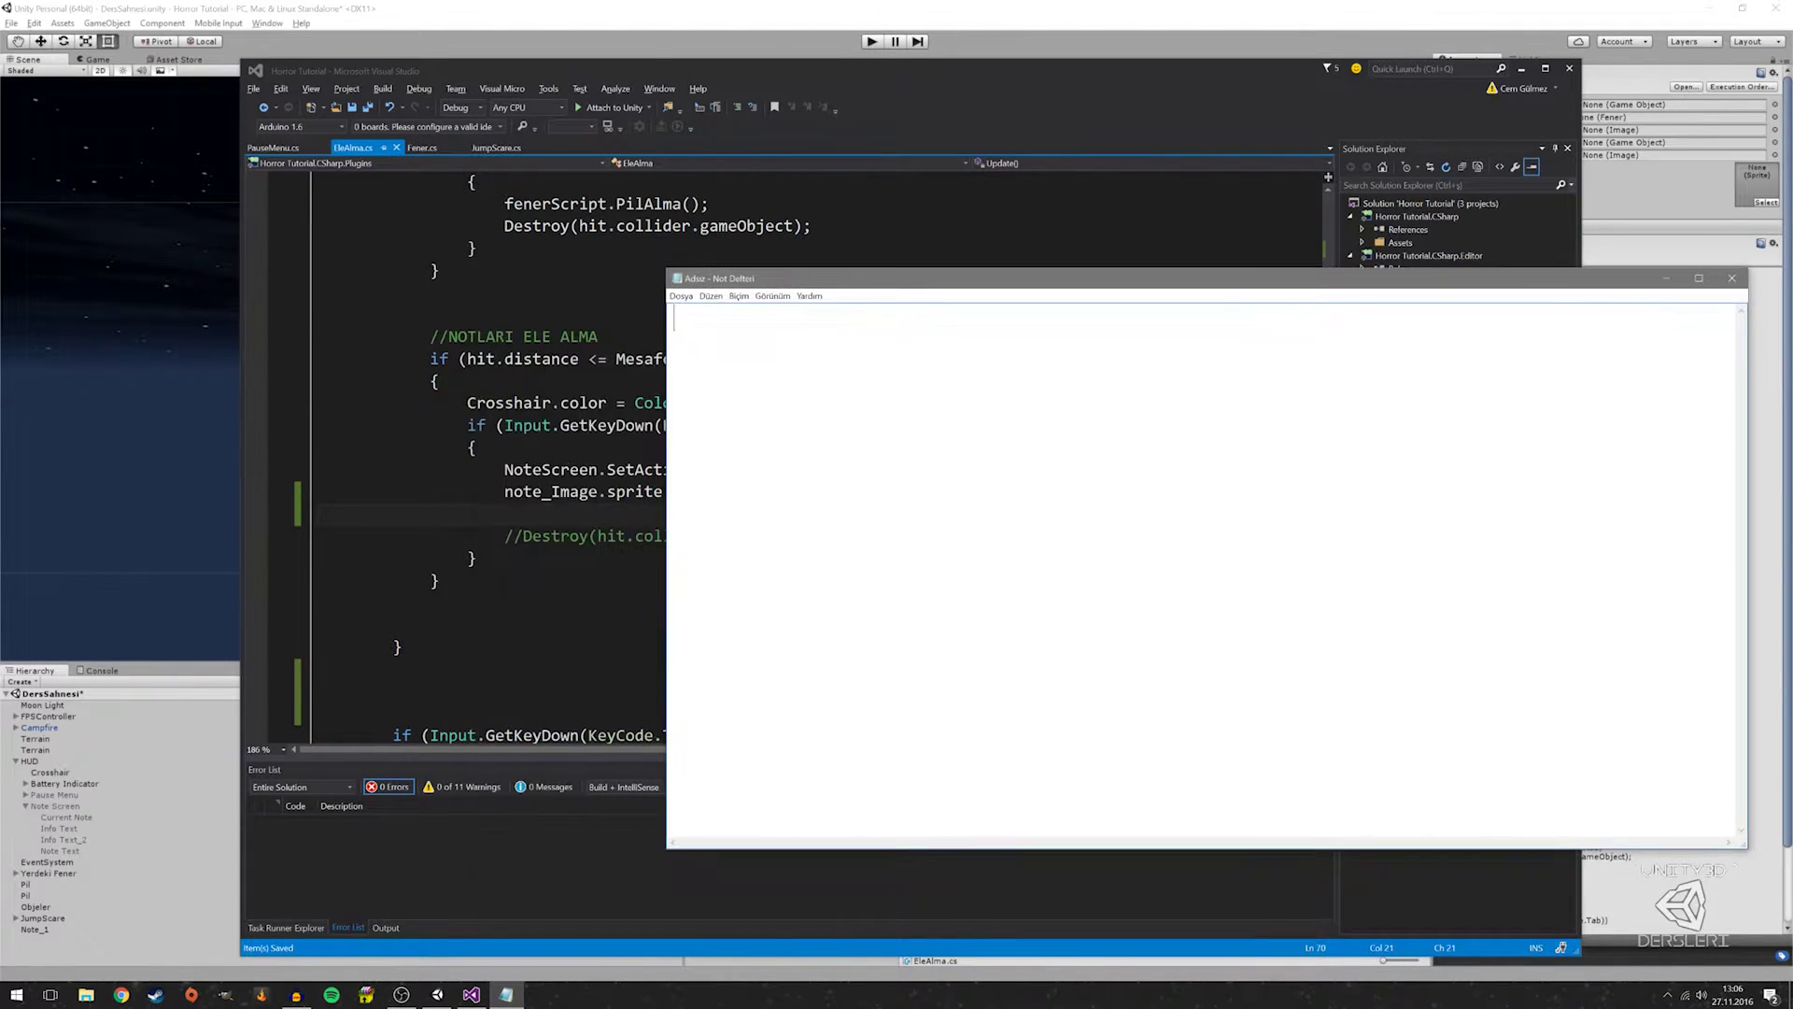
pyautogui.scroll(3, 491, 459)
pyautogui.scroll(6, 491, 459)
pyautogui.moveTo(745, 278); pyautogui.dragTo(818, 276)
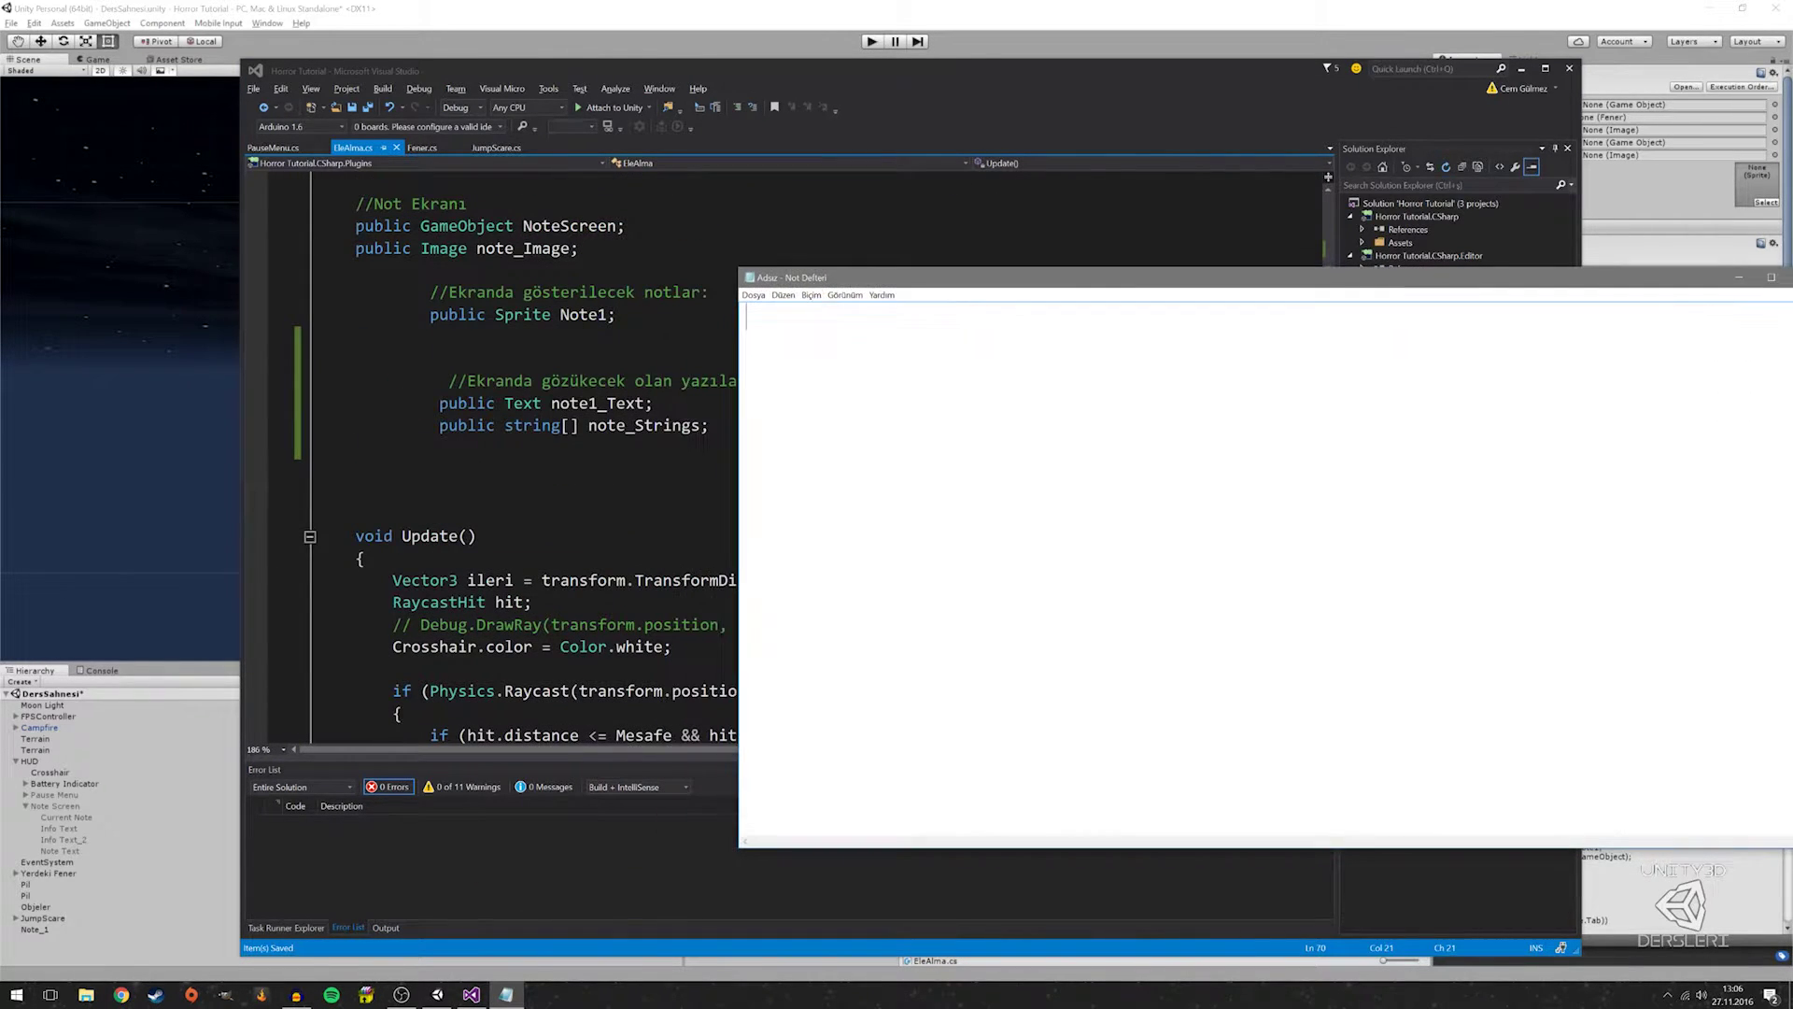
pyautogui.write('string[')
pyautogui.write('0]= ')
pyautogui.write('note 1')
pyautogui.press('Return')
pyautogui.write('string []')
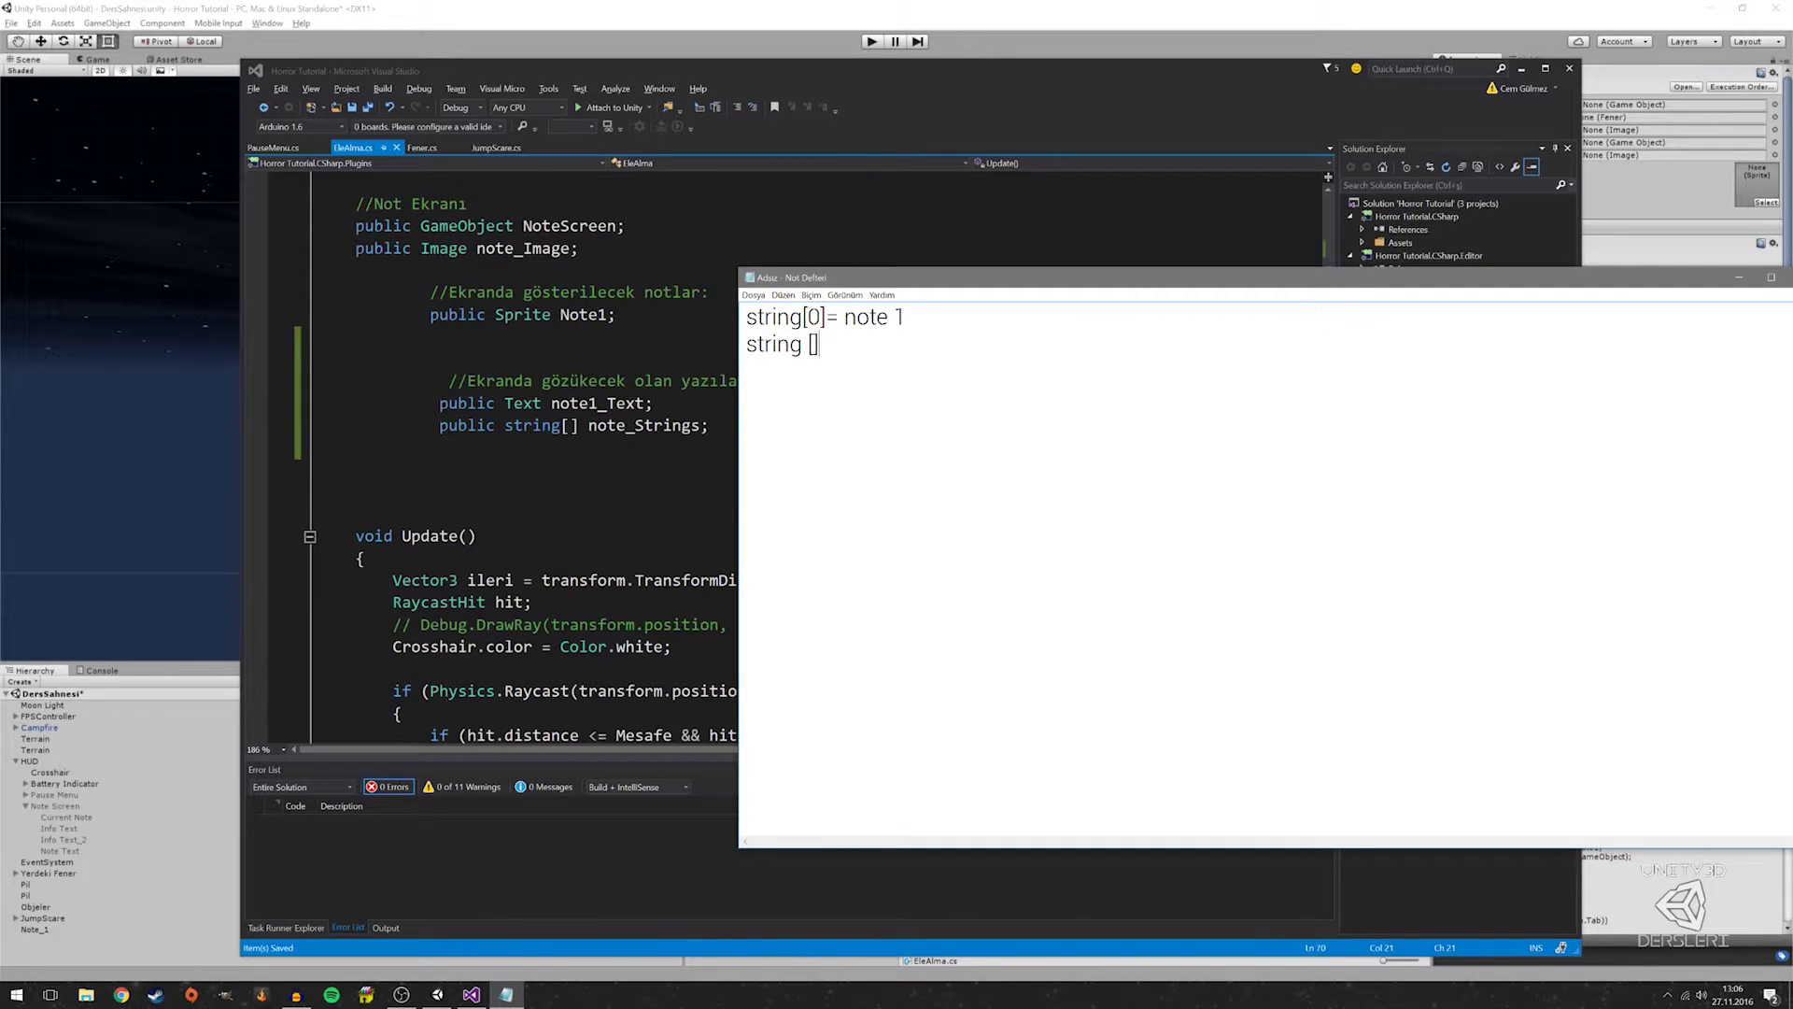
pyautogui.write('1])')
pyautogui.press('BackSpace')
pyautogui.write('= note')
pyautogui.write(' 2')
pyautogui.hotkey('ctrl', 'a')
pyautogui.click(900, 345)
# Return to EleAlma.cs and build the project with Ctrl+Shift+B
pyautogui.hotkey('alt', 'Tab')
pyautogui.scroll(-9, 785, 458)
pyautogui.scroll(8, 785, 457)
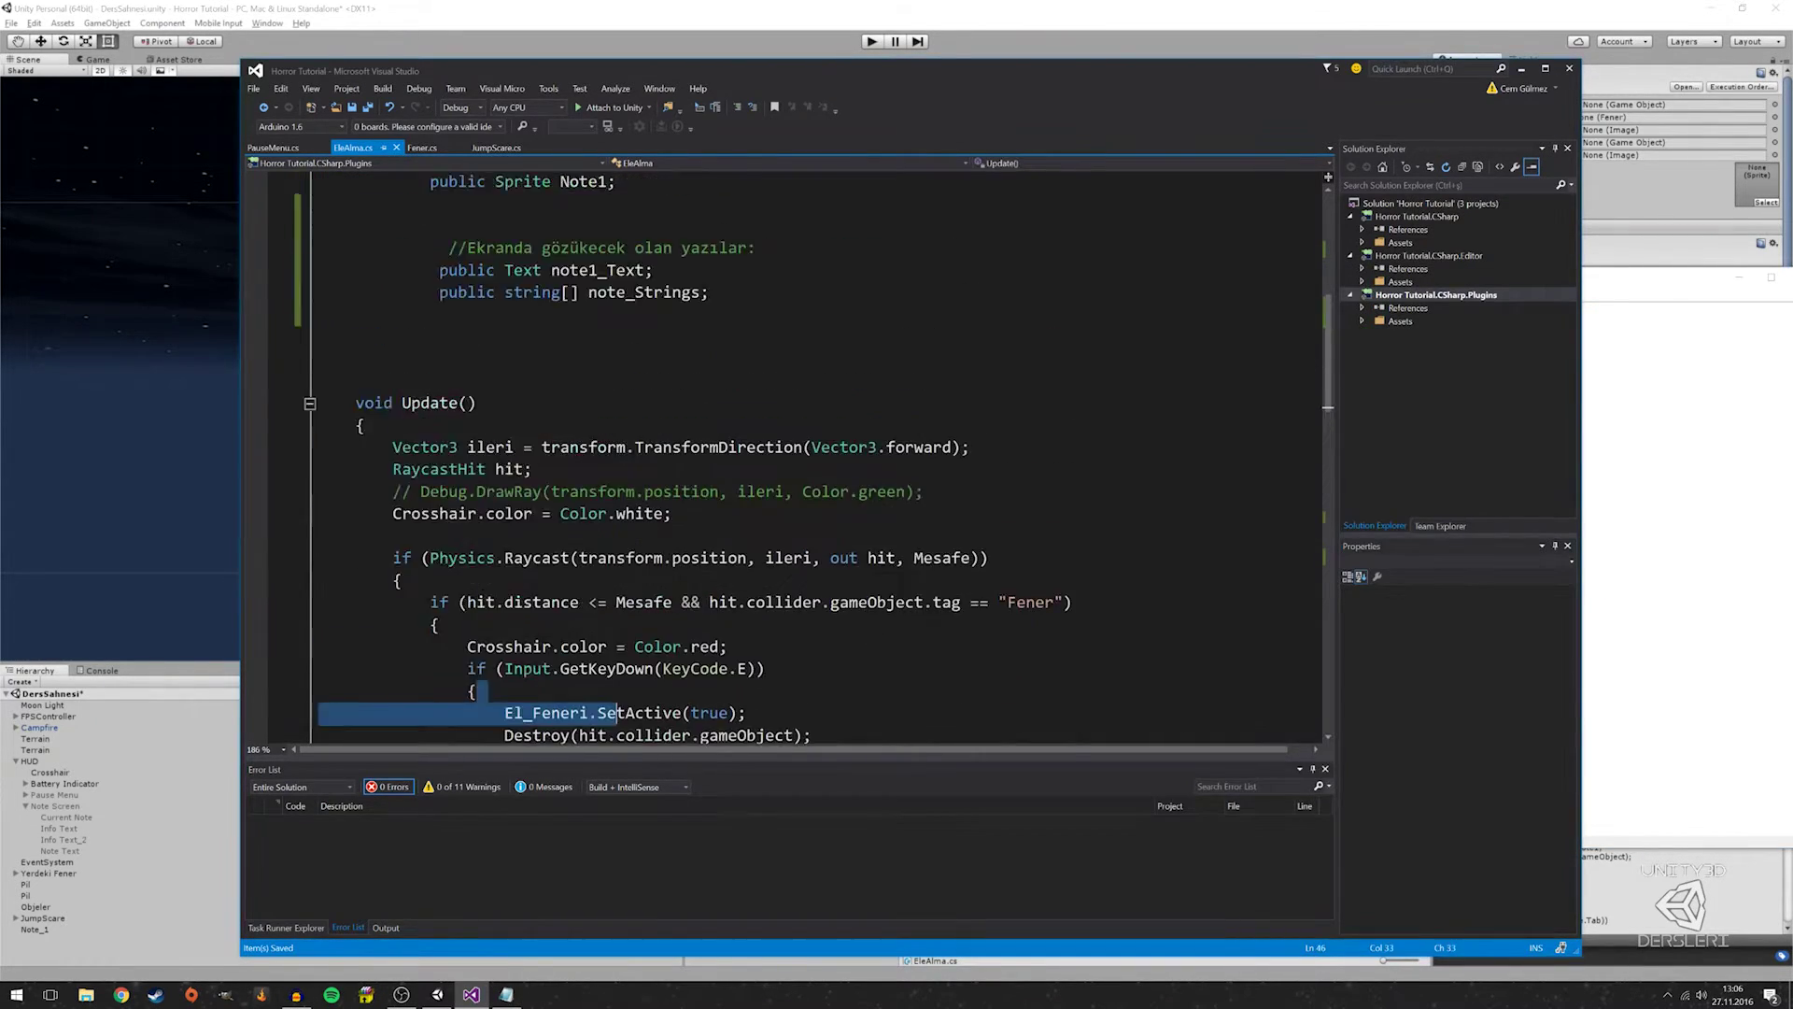
pyautogui.scroll(3, 784, 458)
pyautogui.click(356, 446)
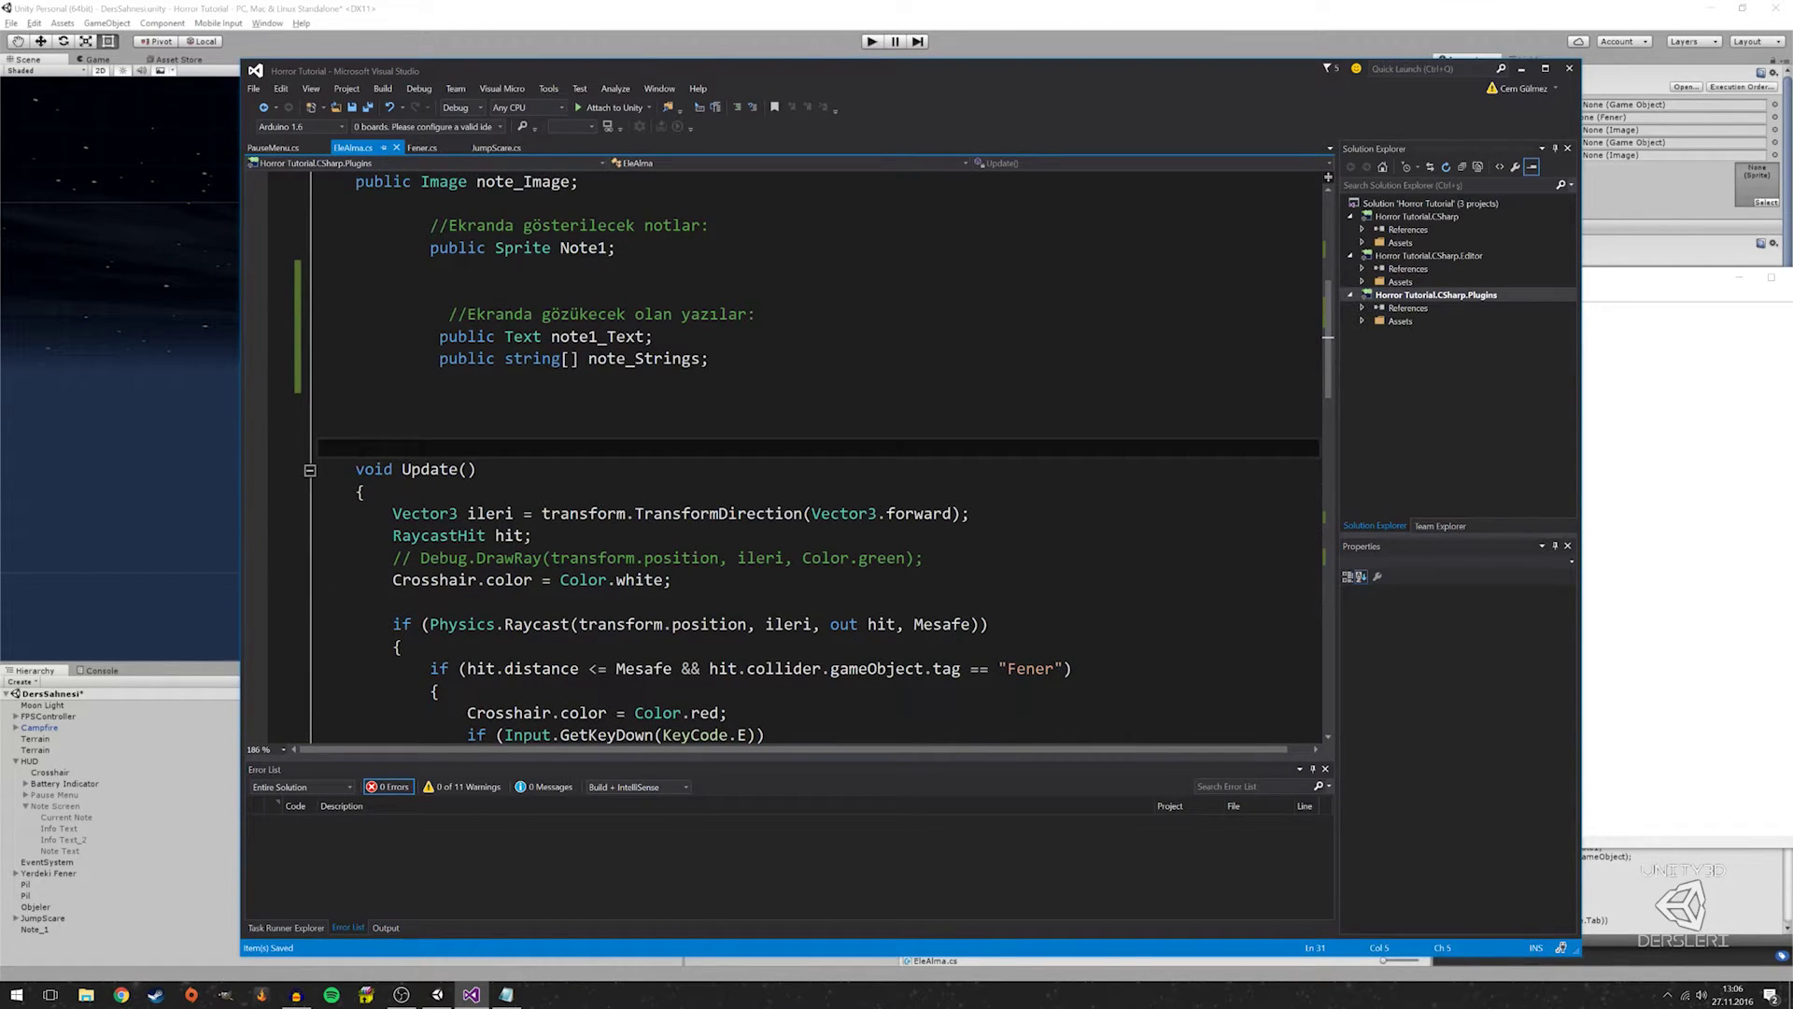
pyautogui.hotkey('ctrl', 'shift', 'b')
# Select FPSController > FirstPersonCharacter and set the Ele Alma Note_Strings size to 5
pyautogui.click(142, 672)
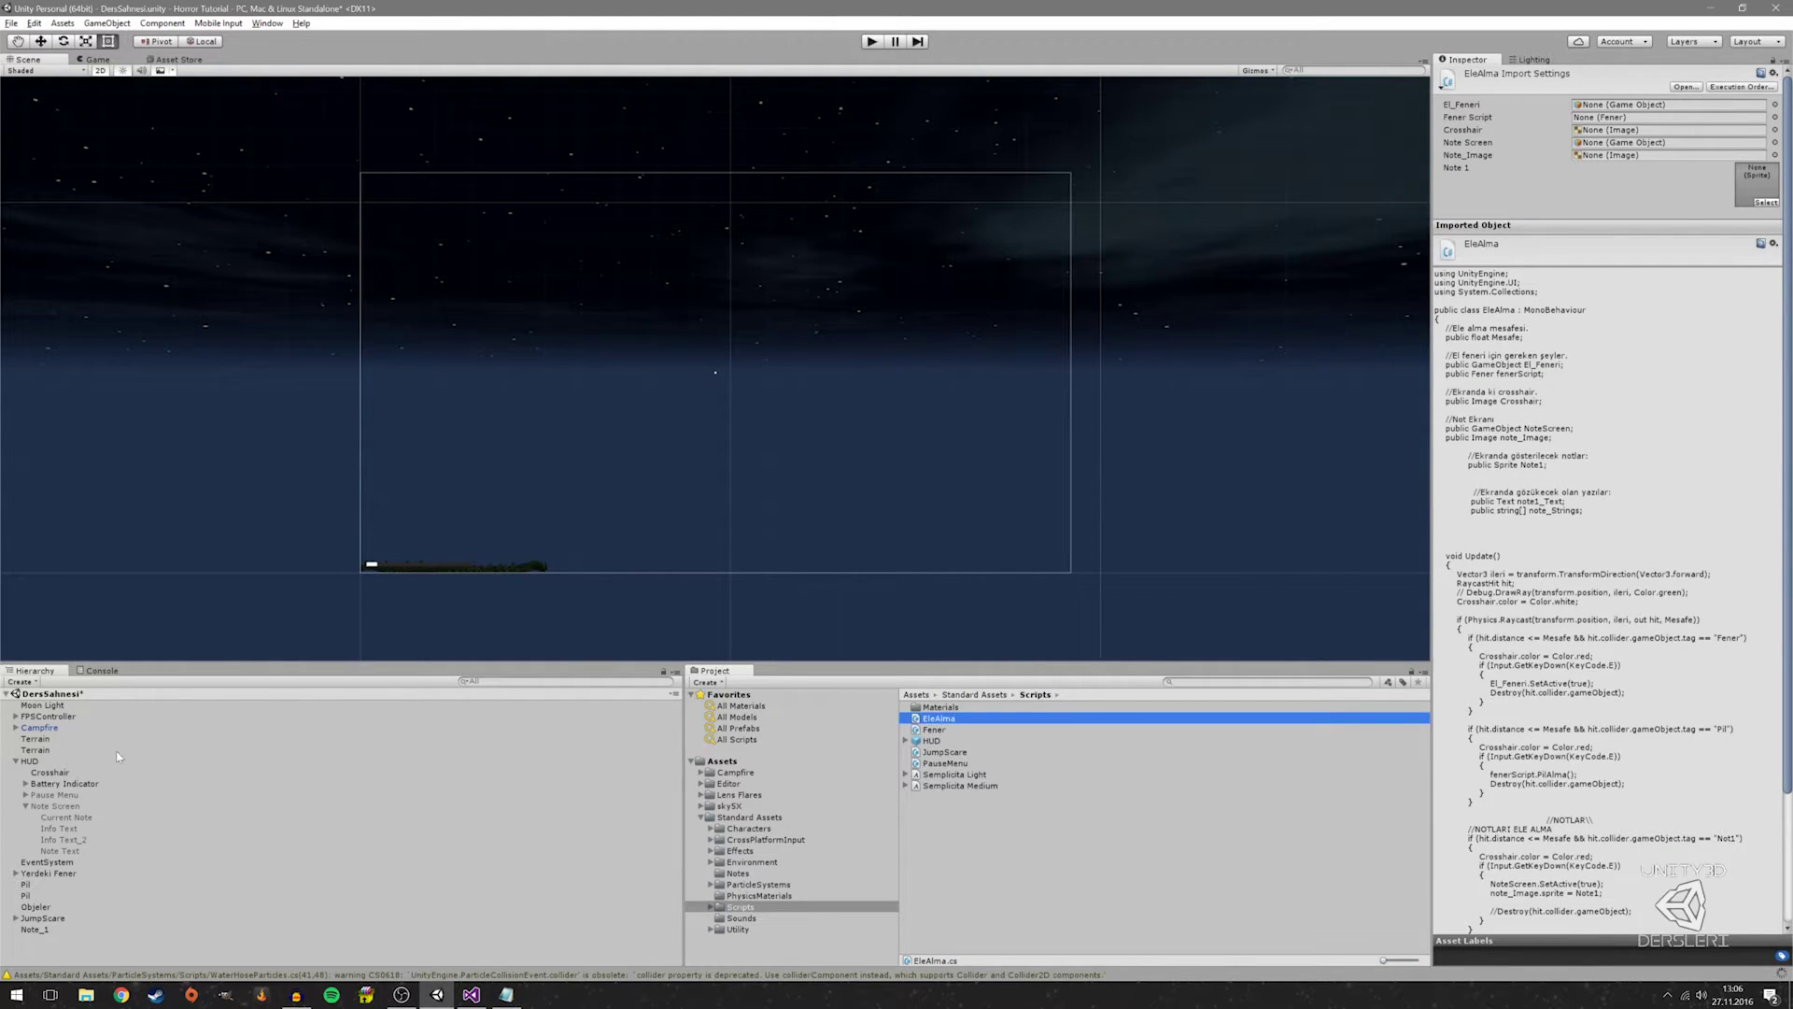
pyautogui.click(39, 918)
pyautogui.click(45, 930)
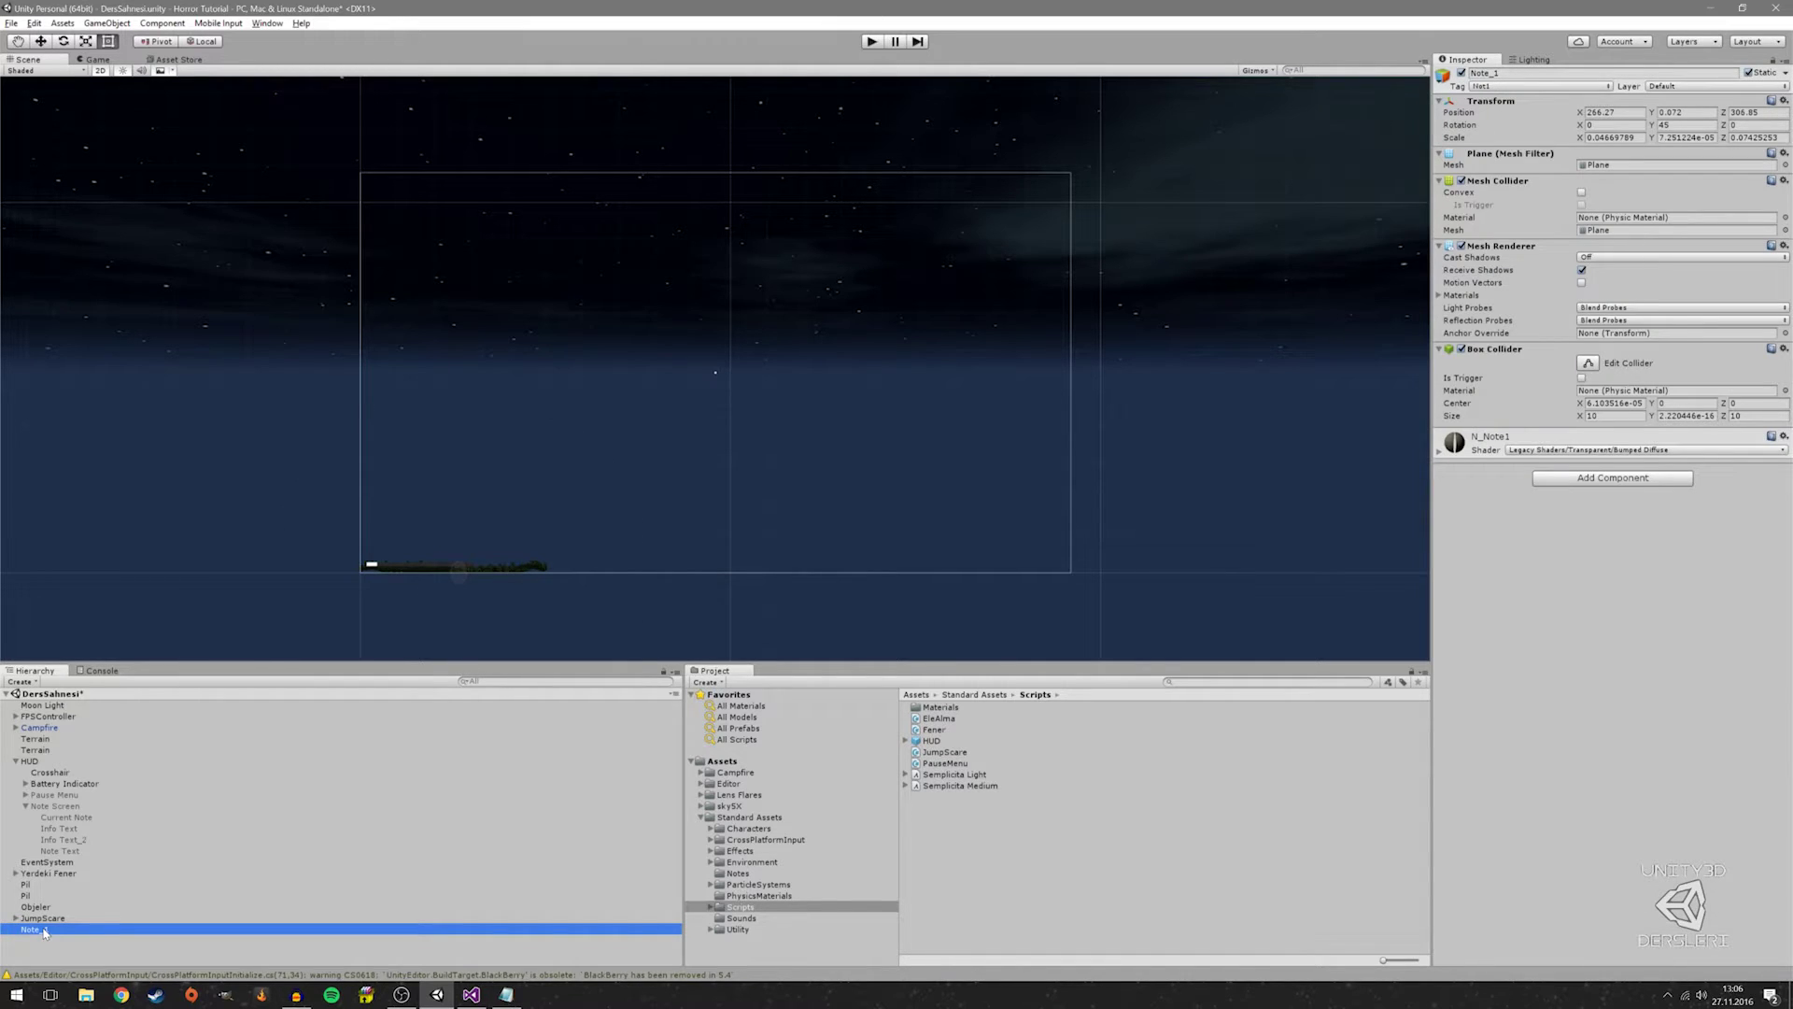
pyautogui.click(18, 716)
pyautogui.click(36, 728)
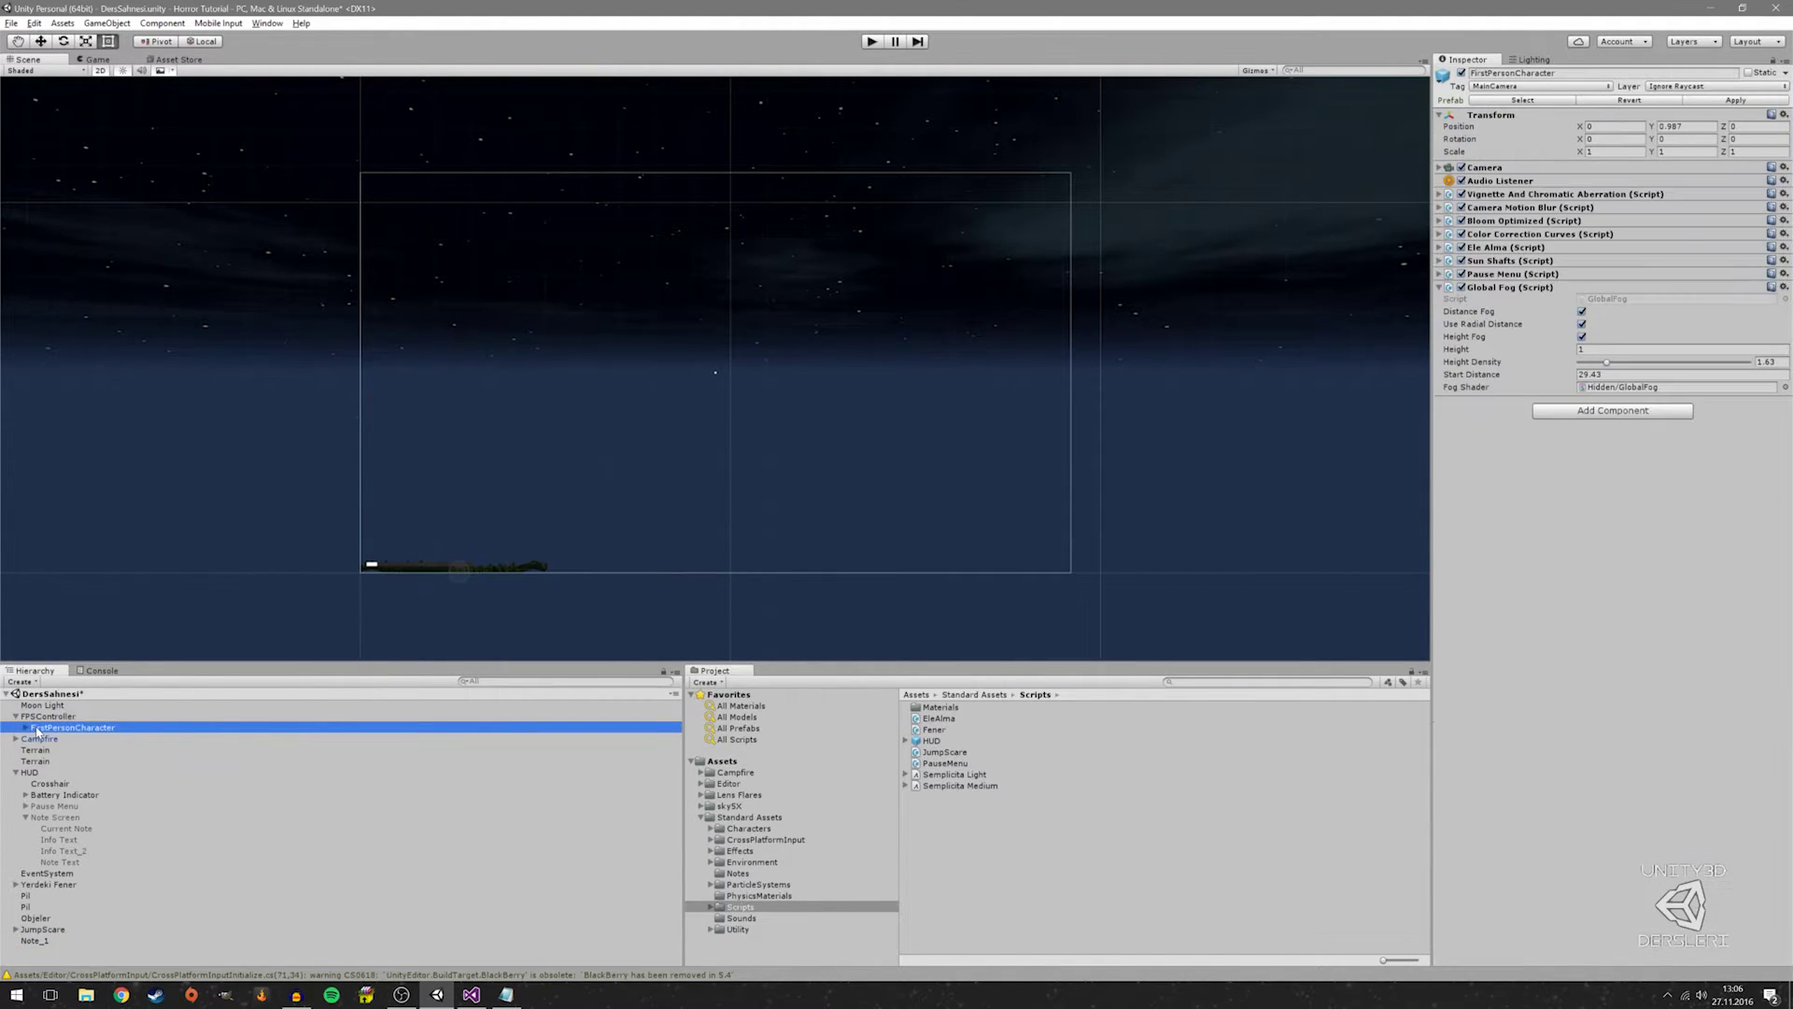
pyautogui.click(1506, 288)
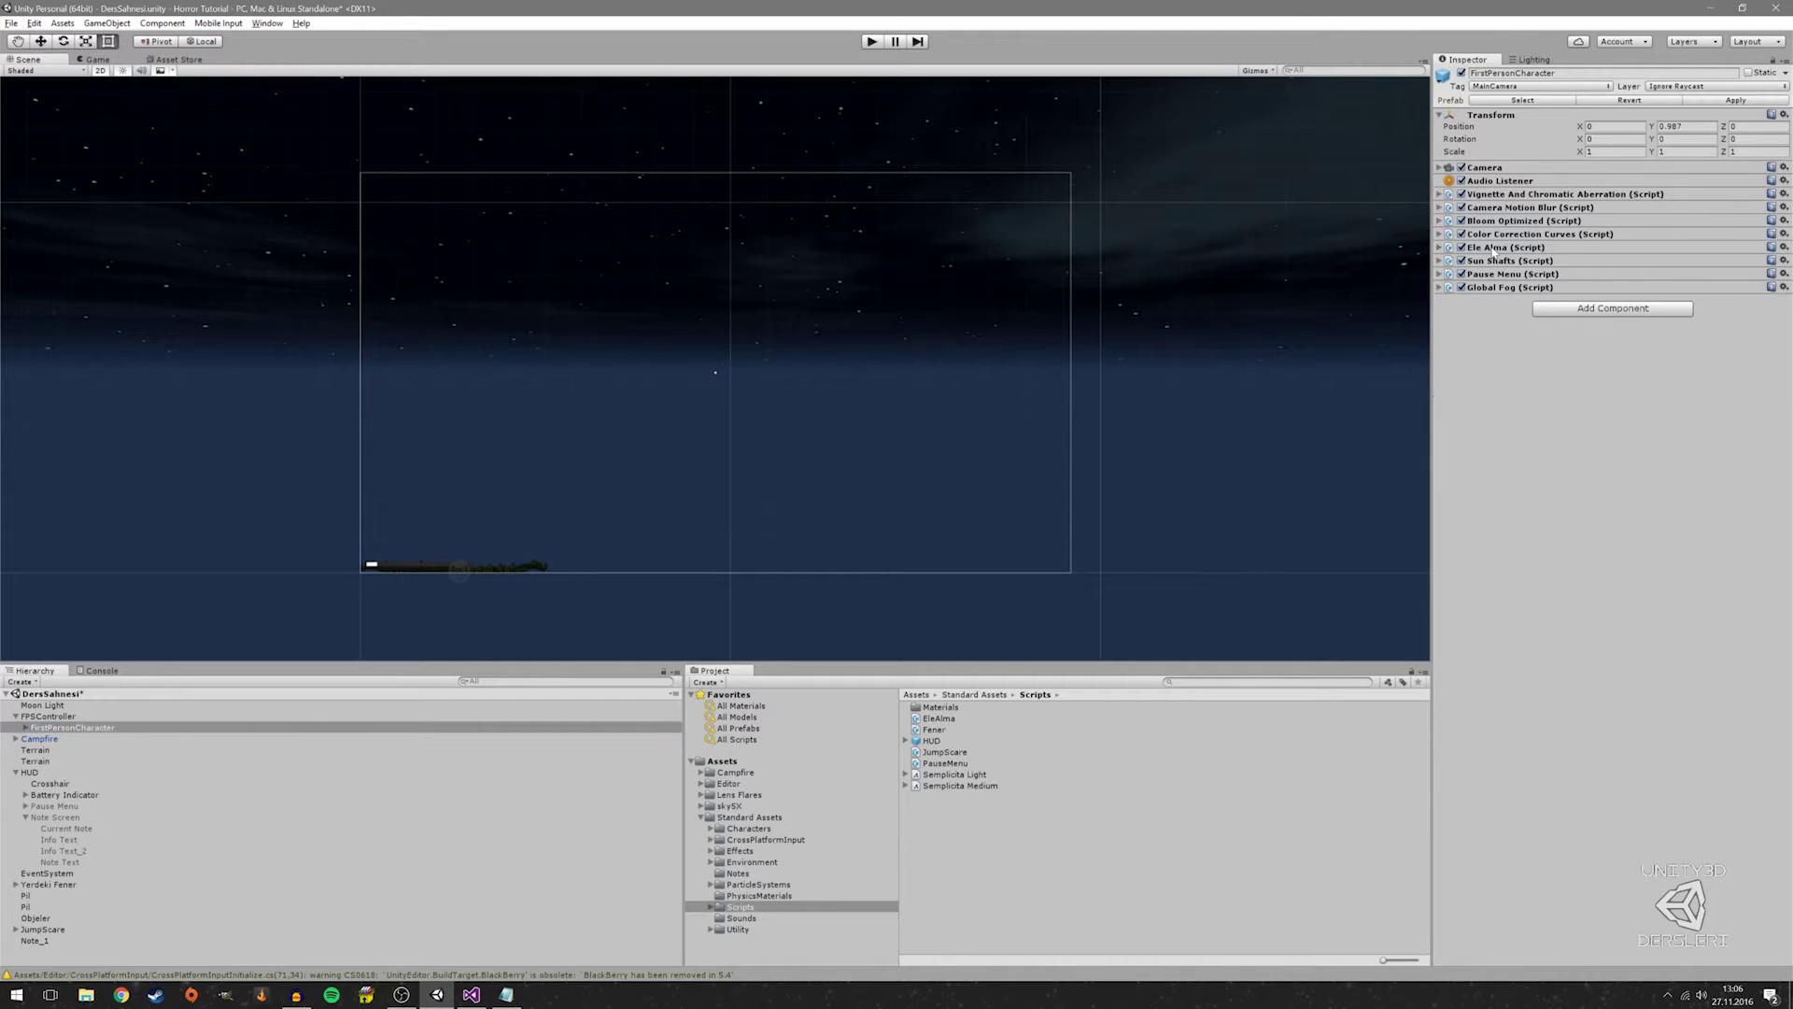
pyautogui.click(1492, 248)
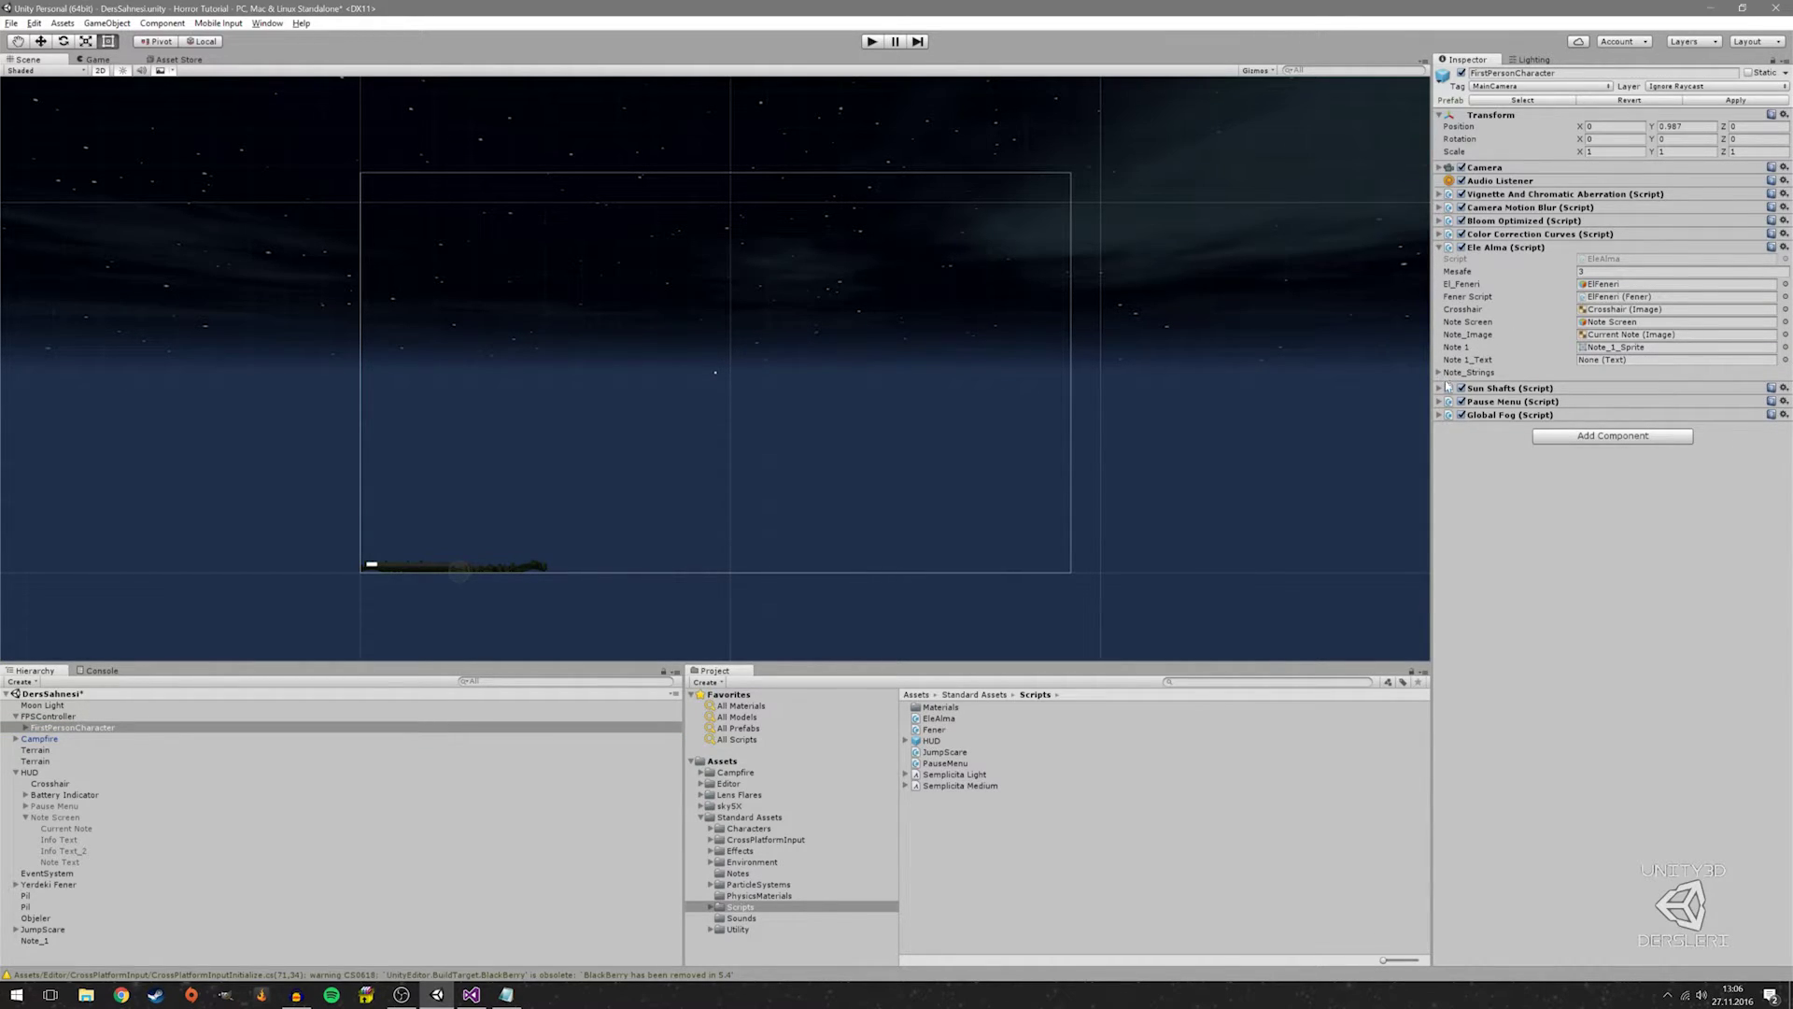
pyautogui.click(1440, 372)
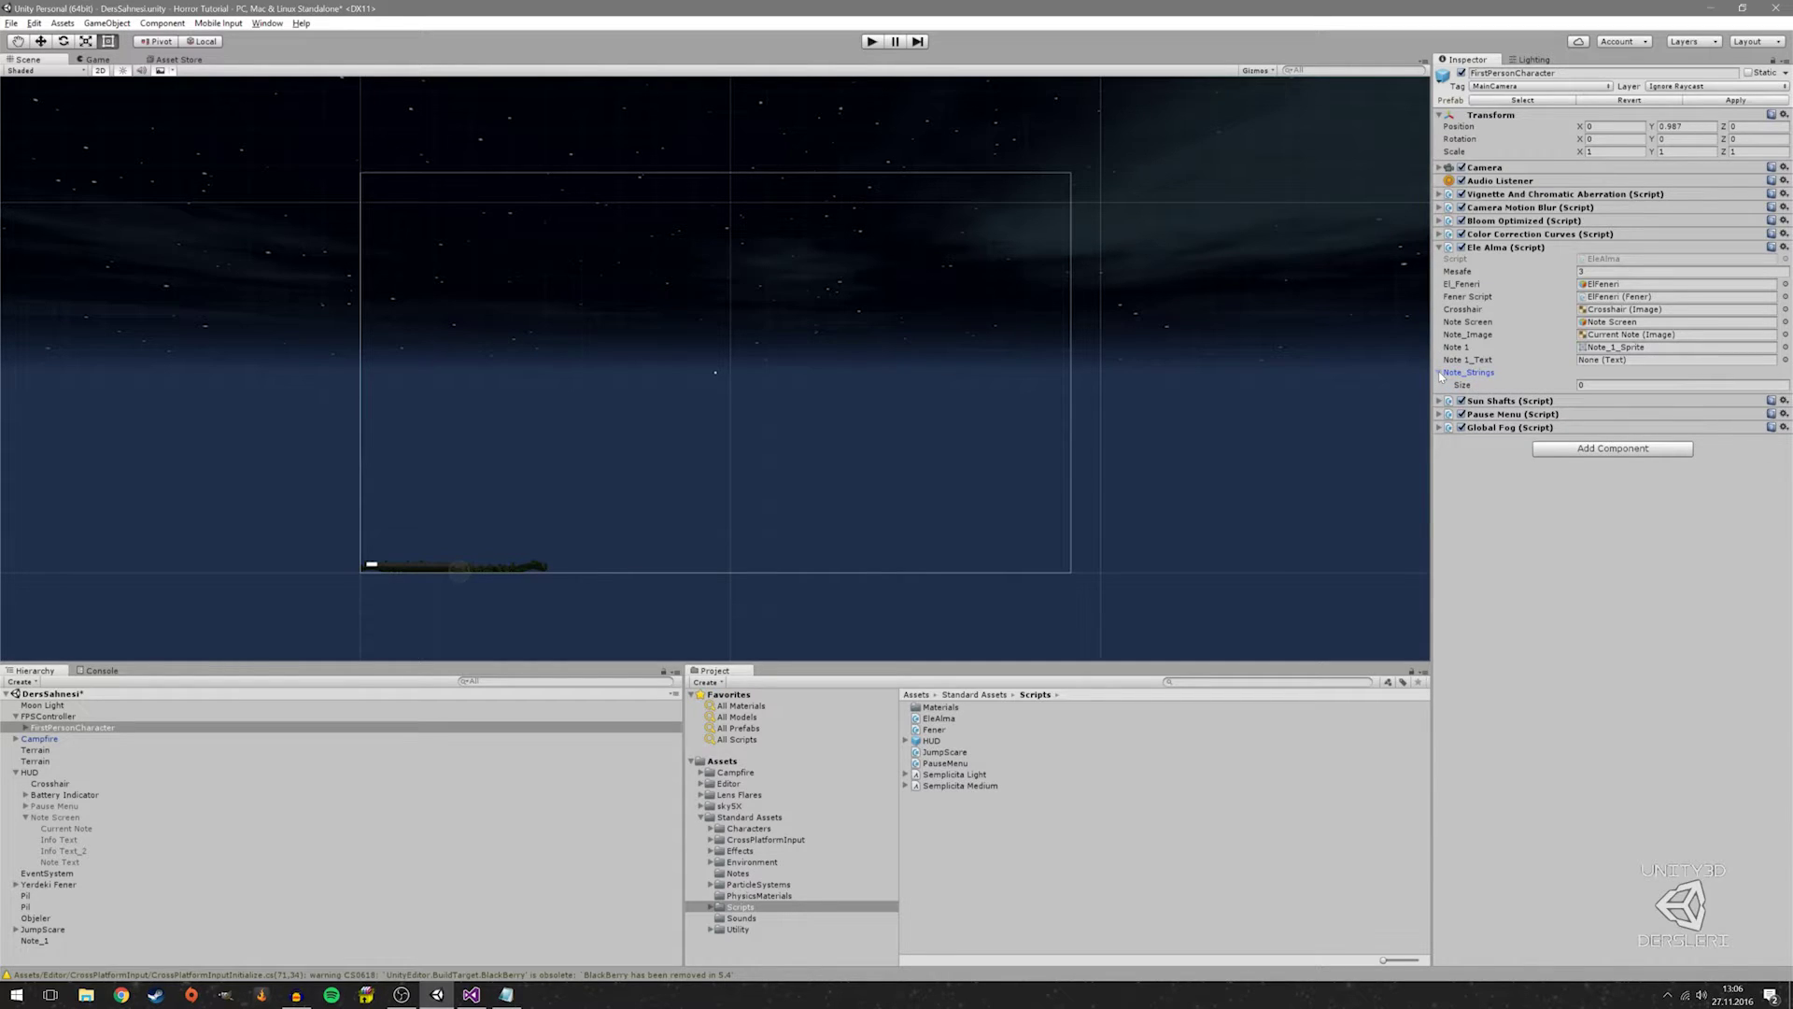
pyautogui.click(1613, 386)
pyautogui.write('5')
pyautogui.press('Return')
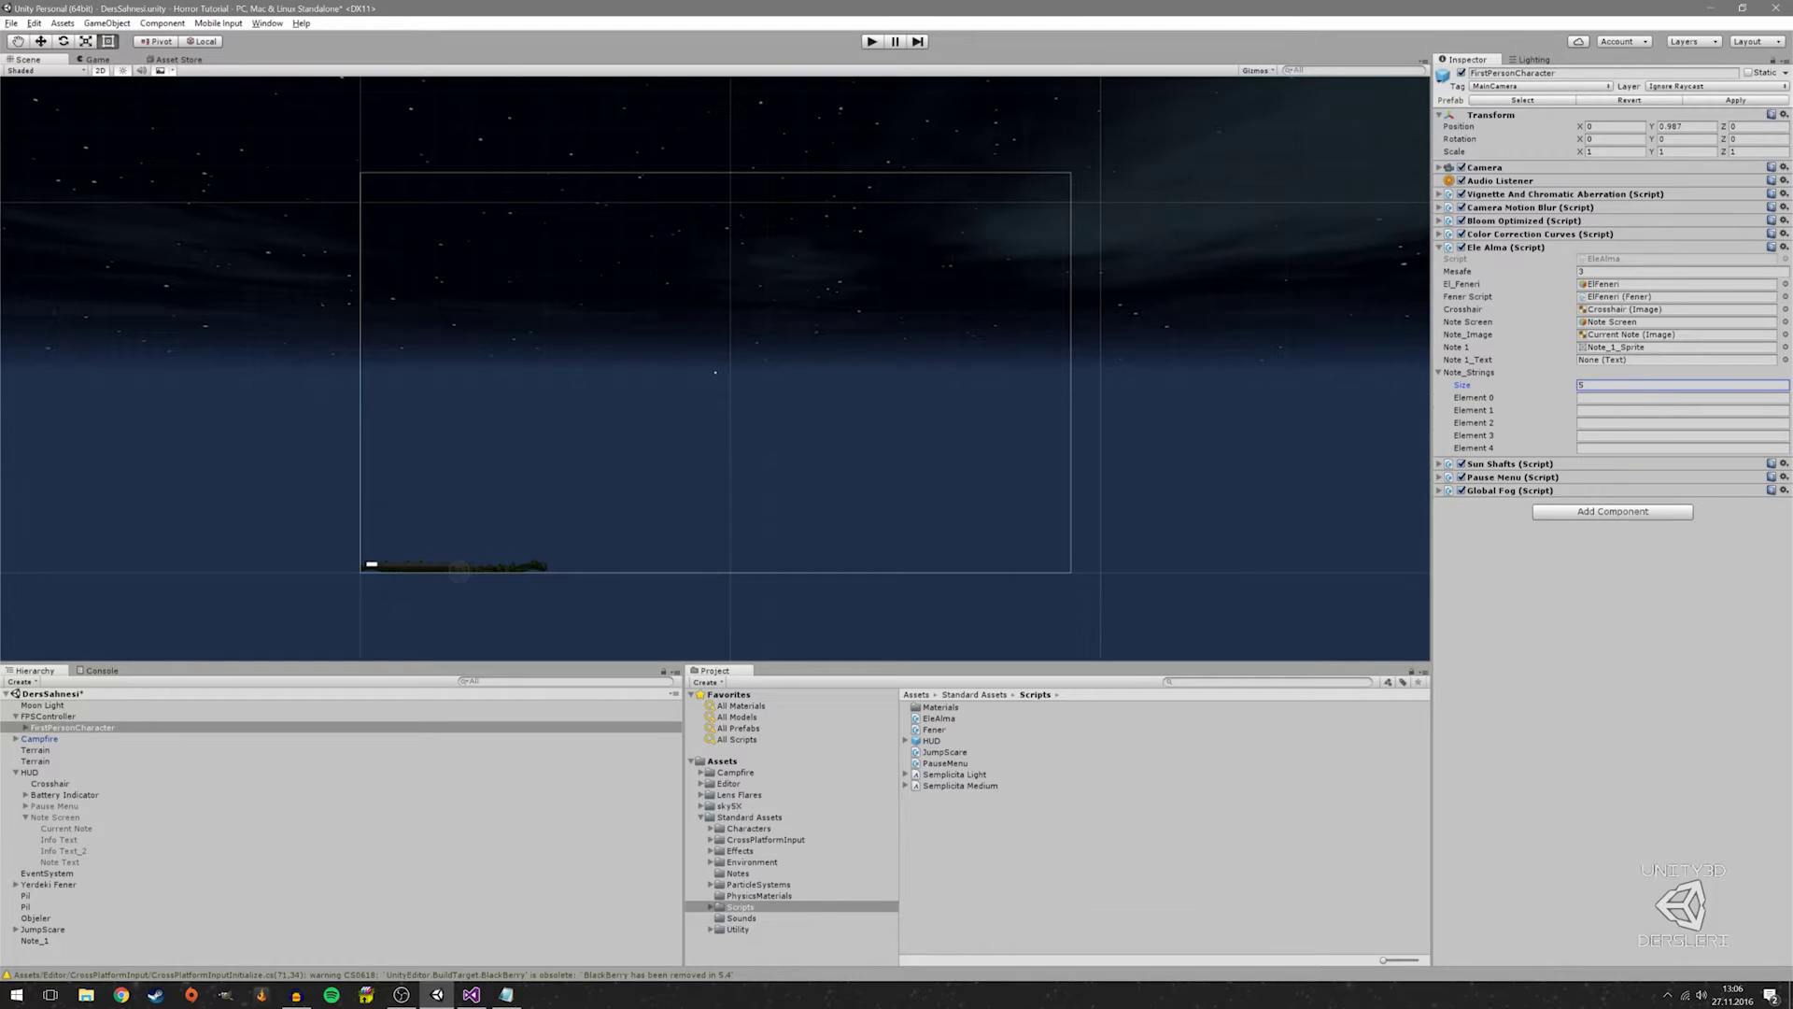
pyautogui.press('Tab')
# Type 'note_Strings[0] = "Hello";' on the empty Not1 line and save
pyautogui.click(471, 995)
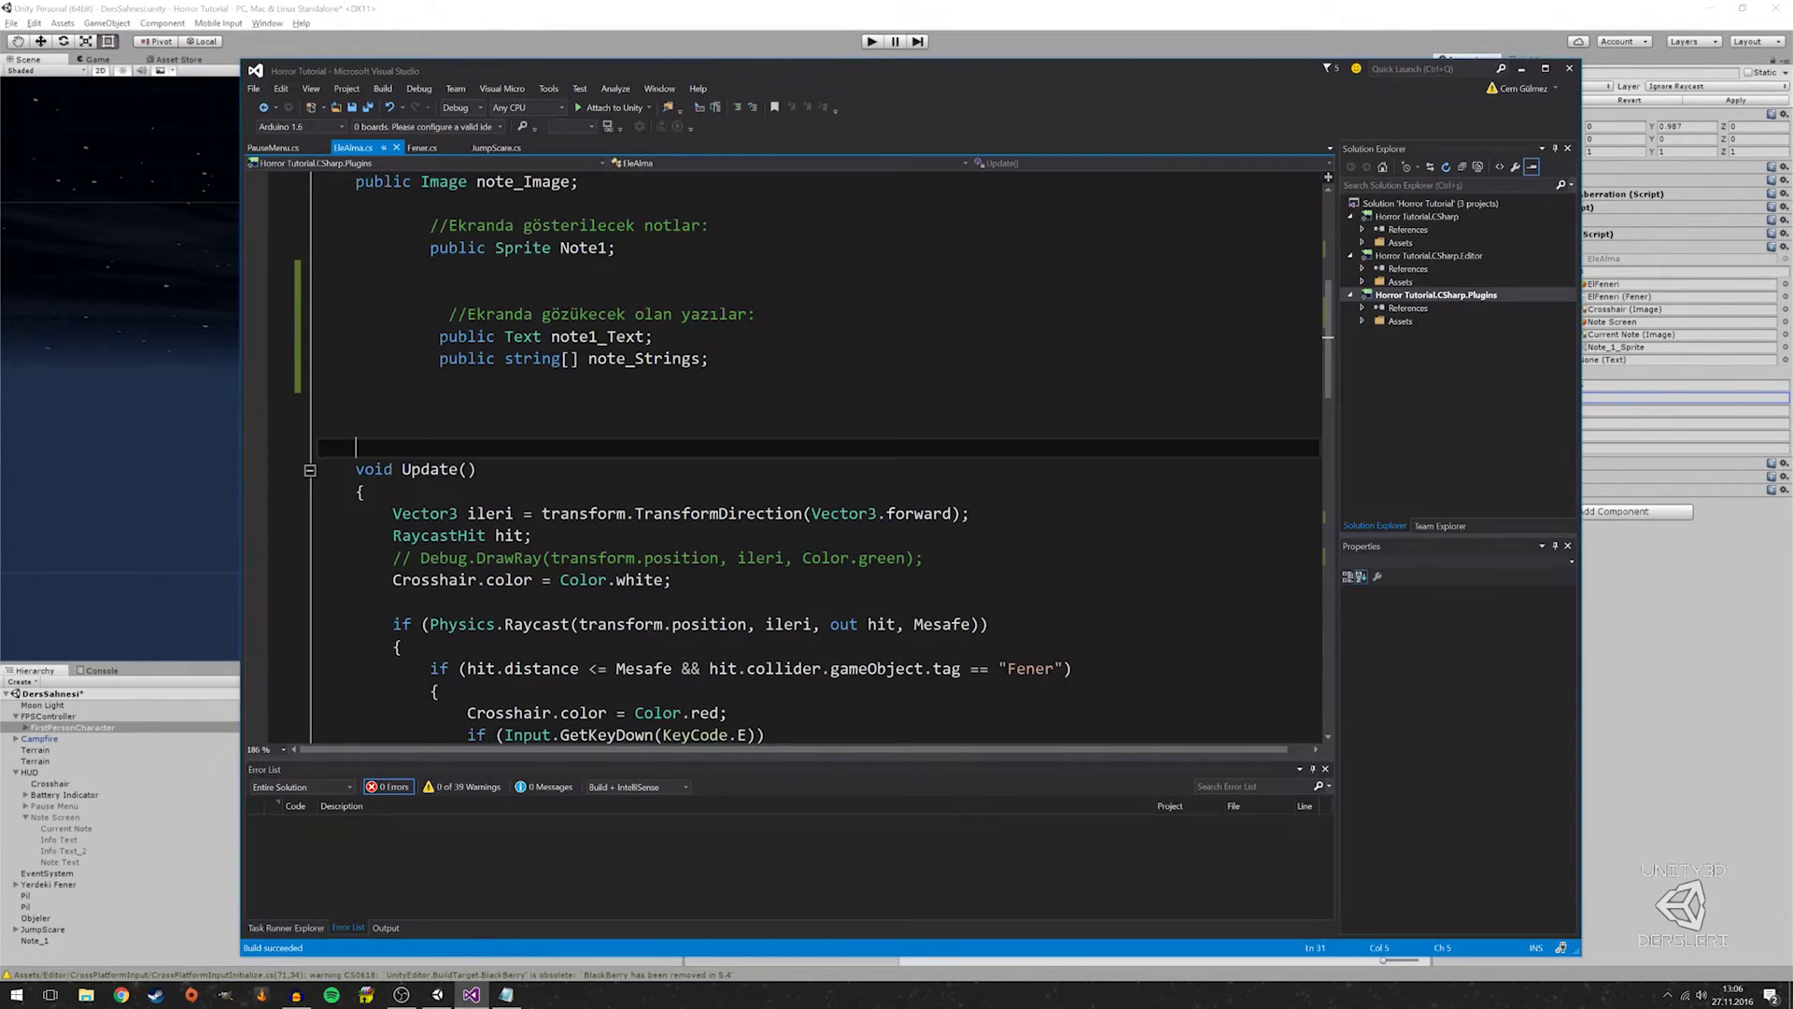
pyautogui.click(505, 994)
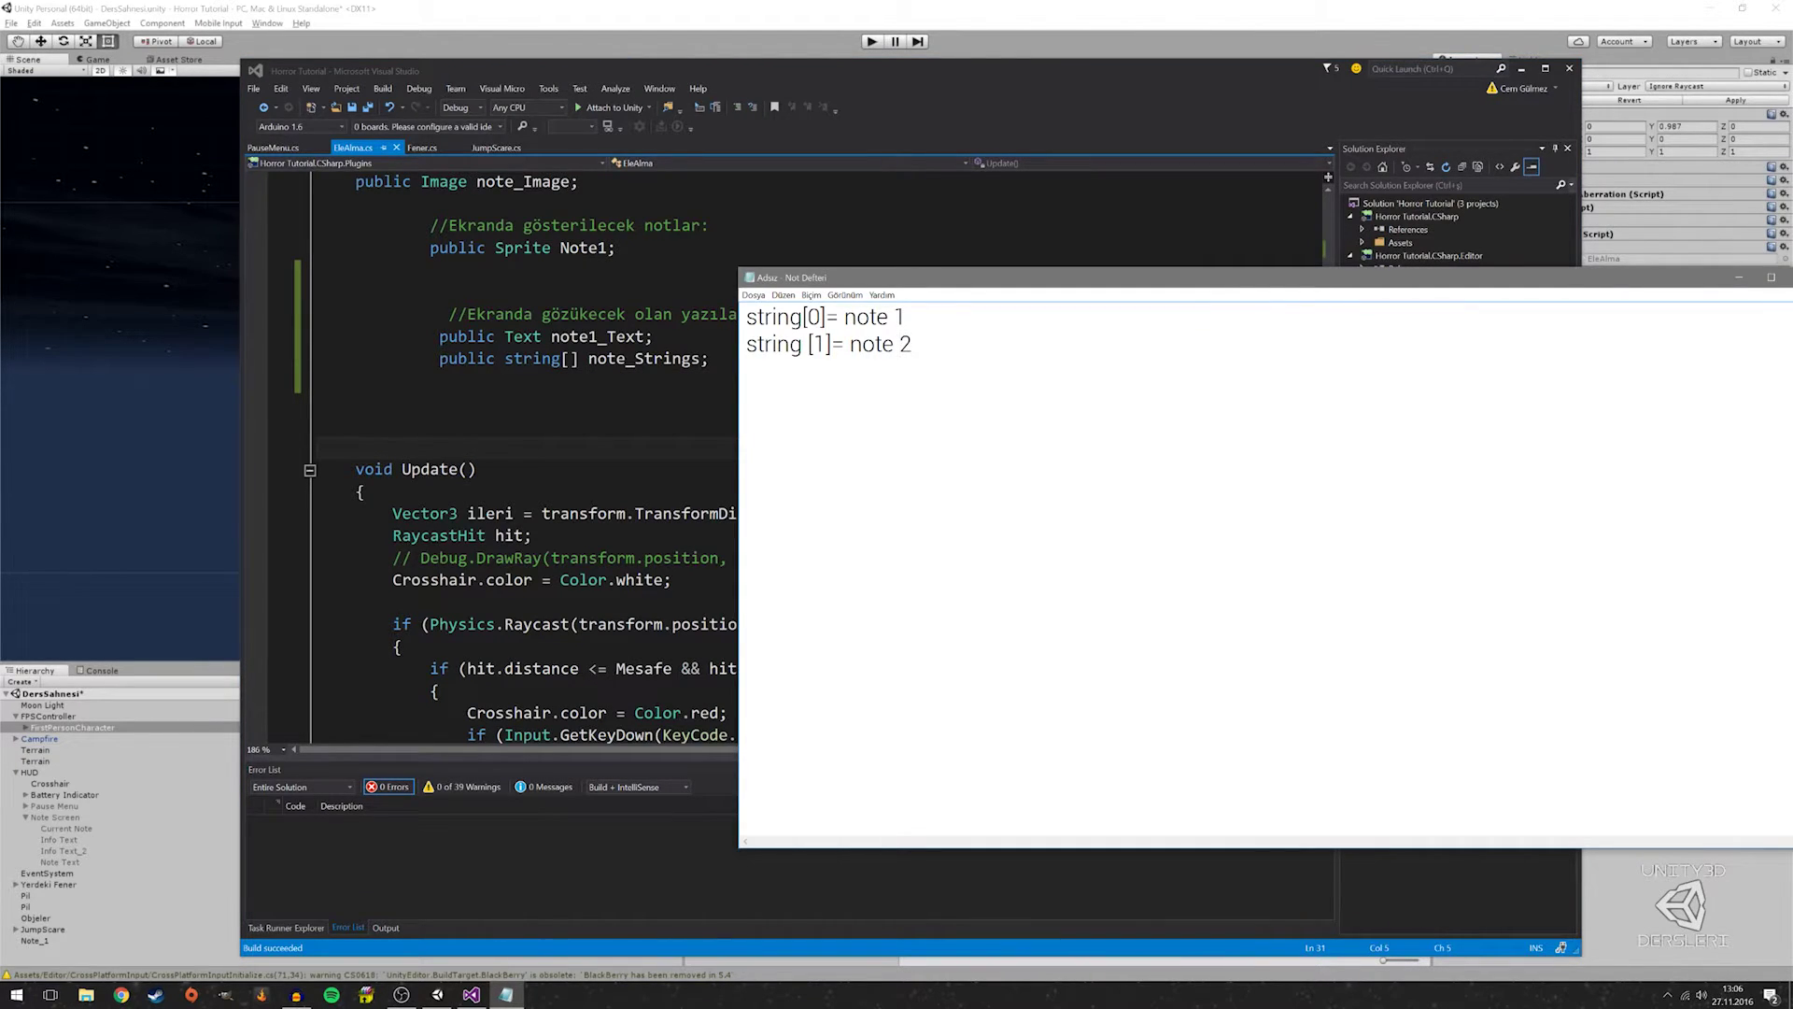
pyautogui.scroll(-10, 504, 514)
pyautogui.click(505, 513)
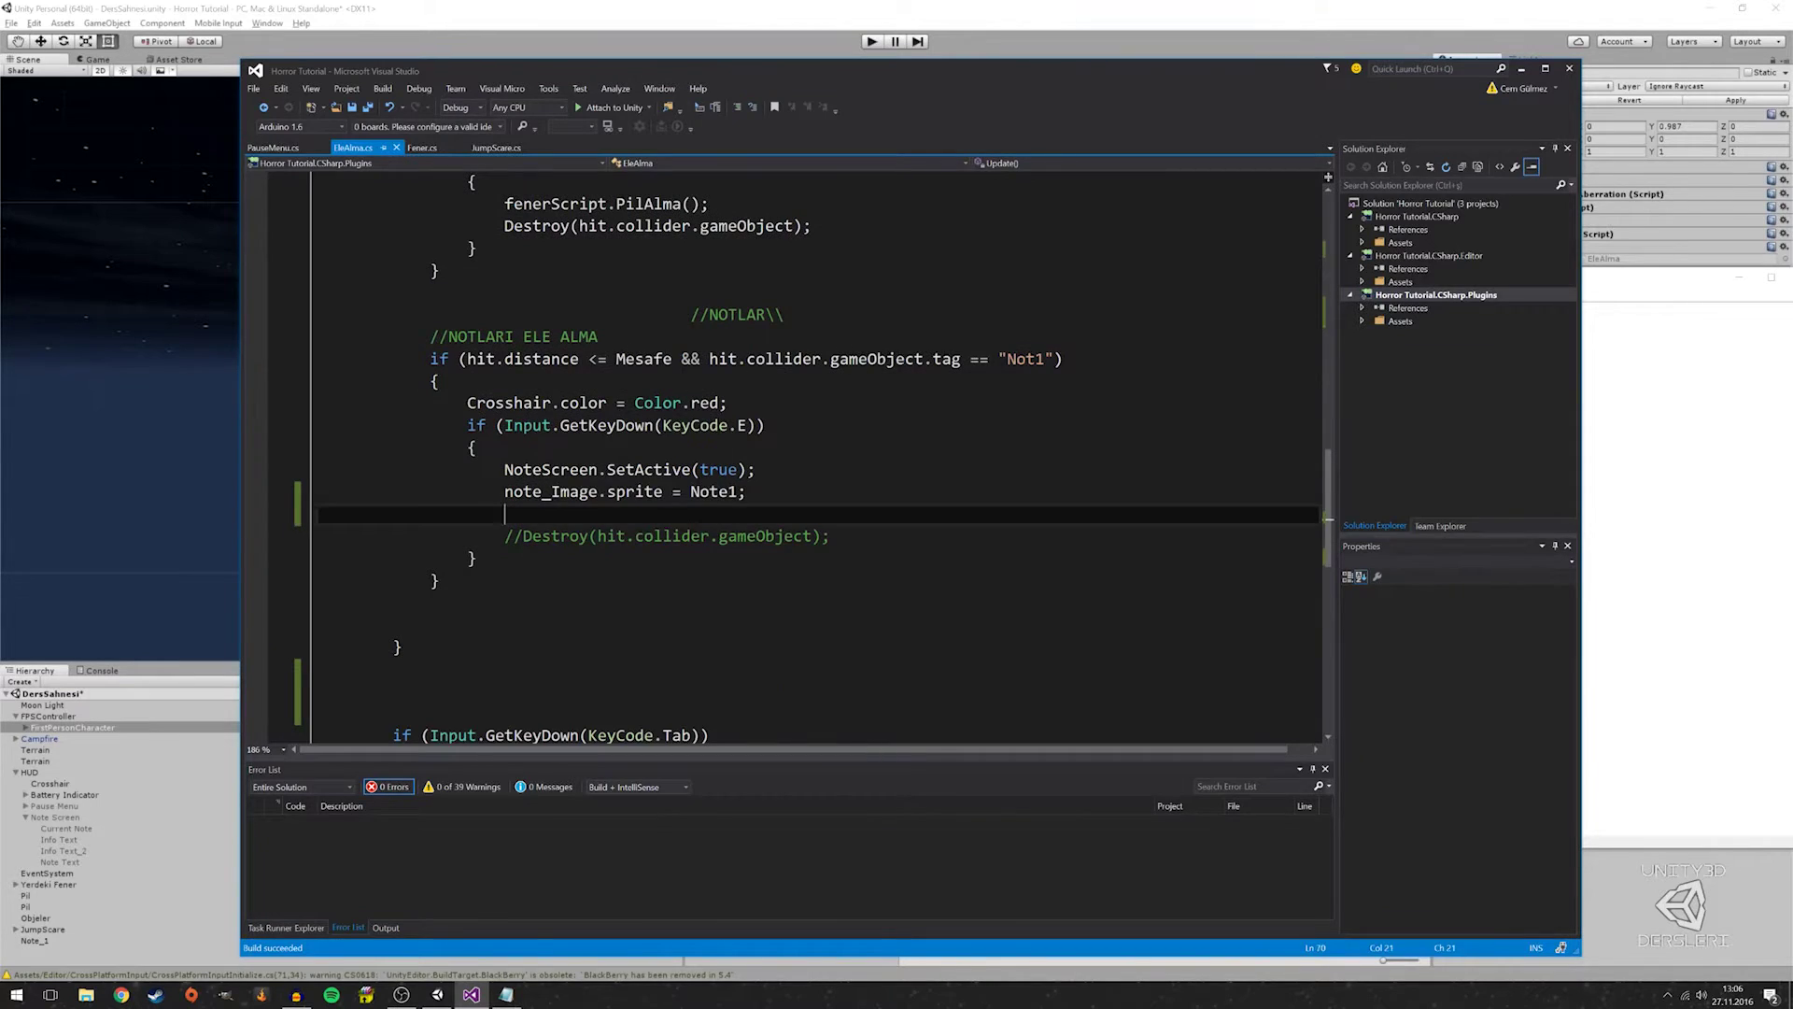
pyautogui.write('note')
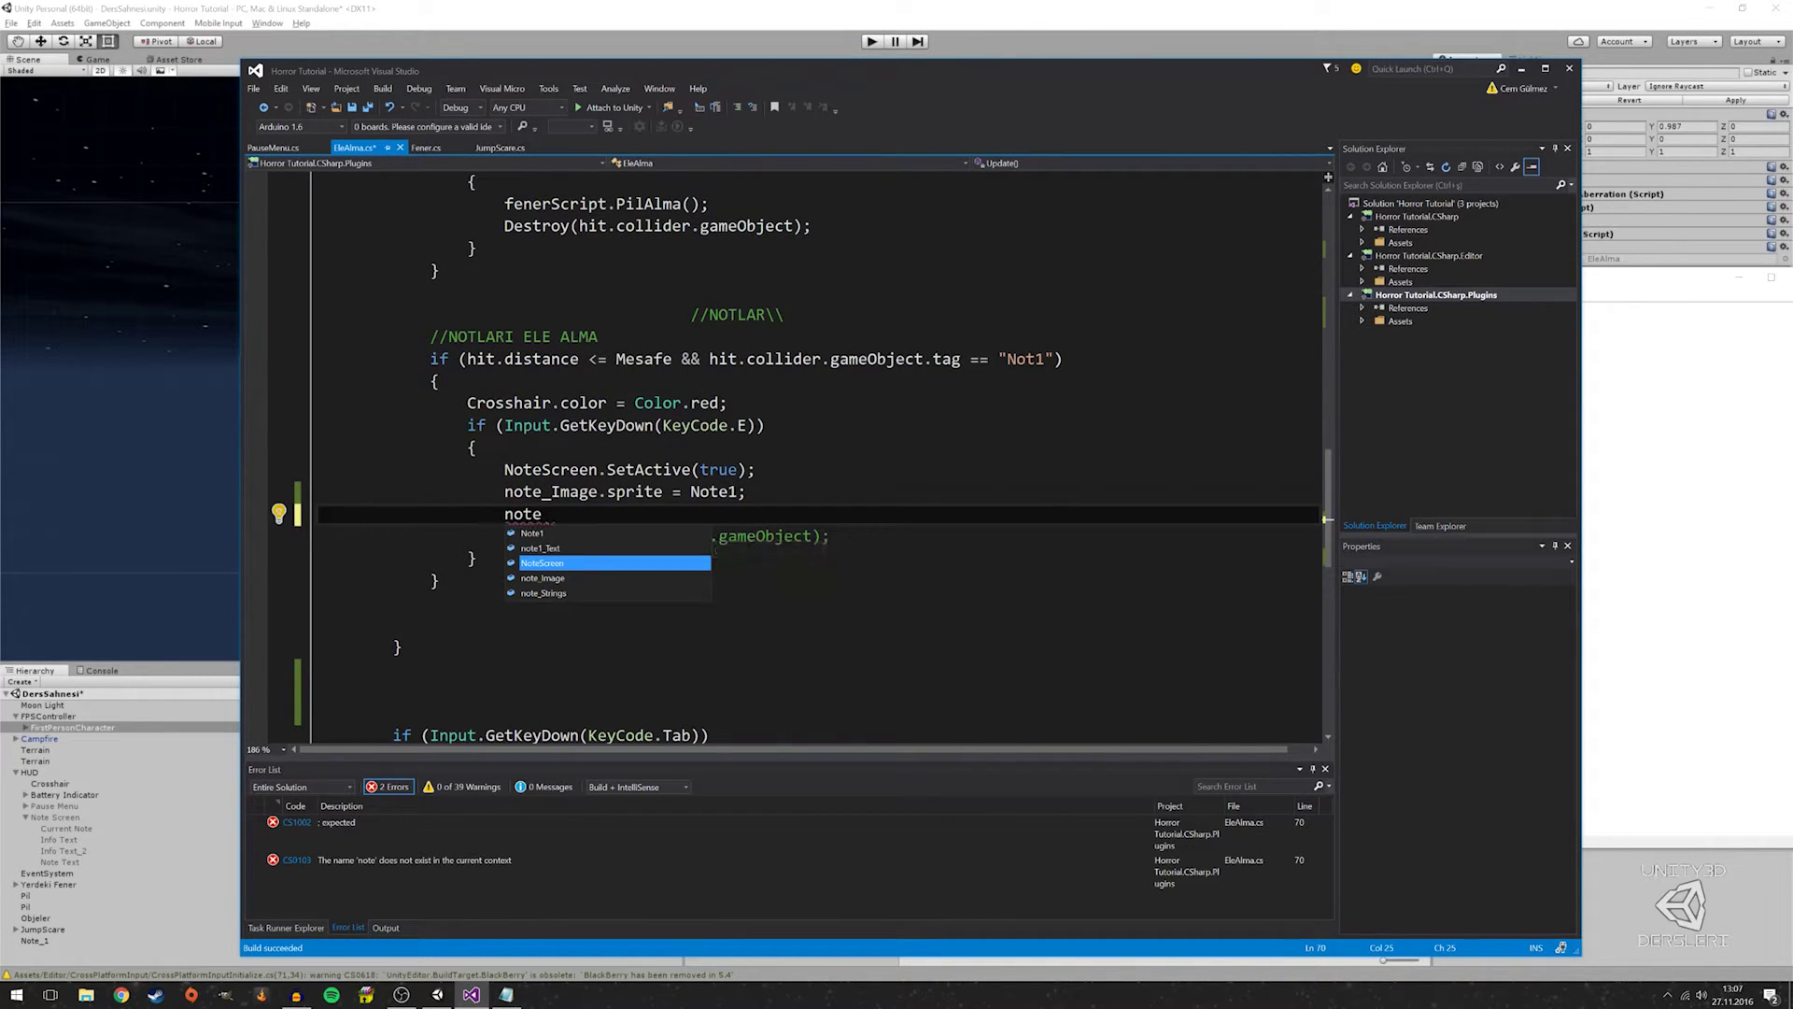
pyautogui.write('_Strings[0] ')
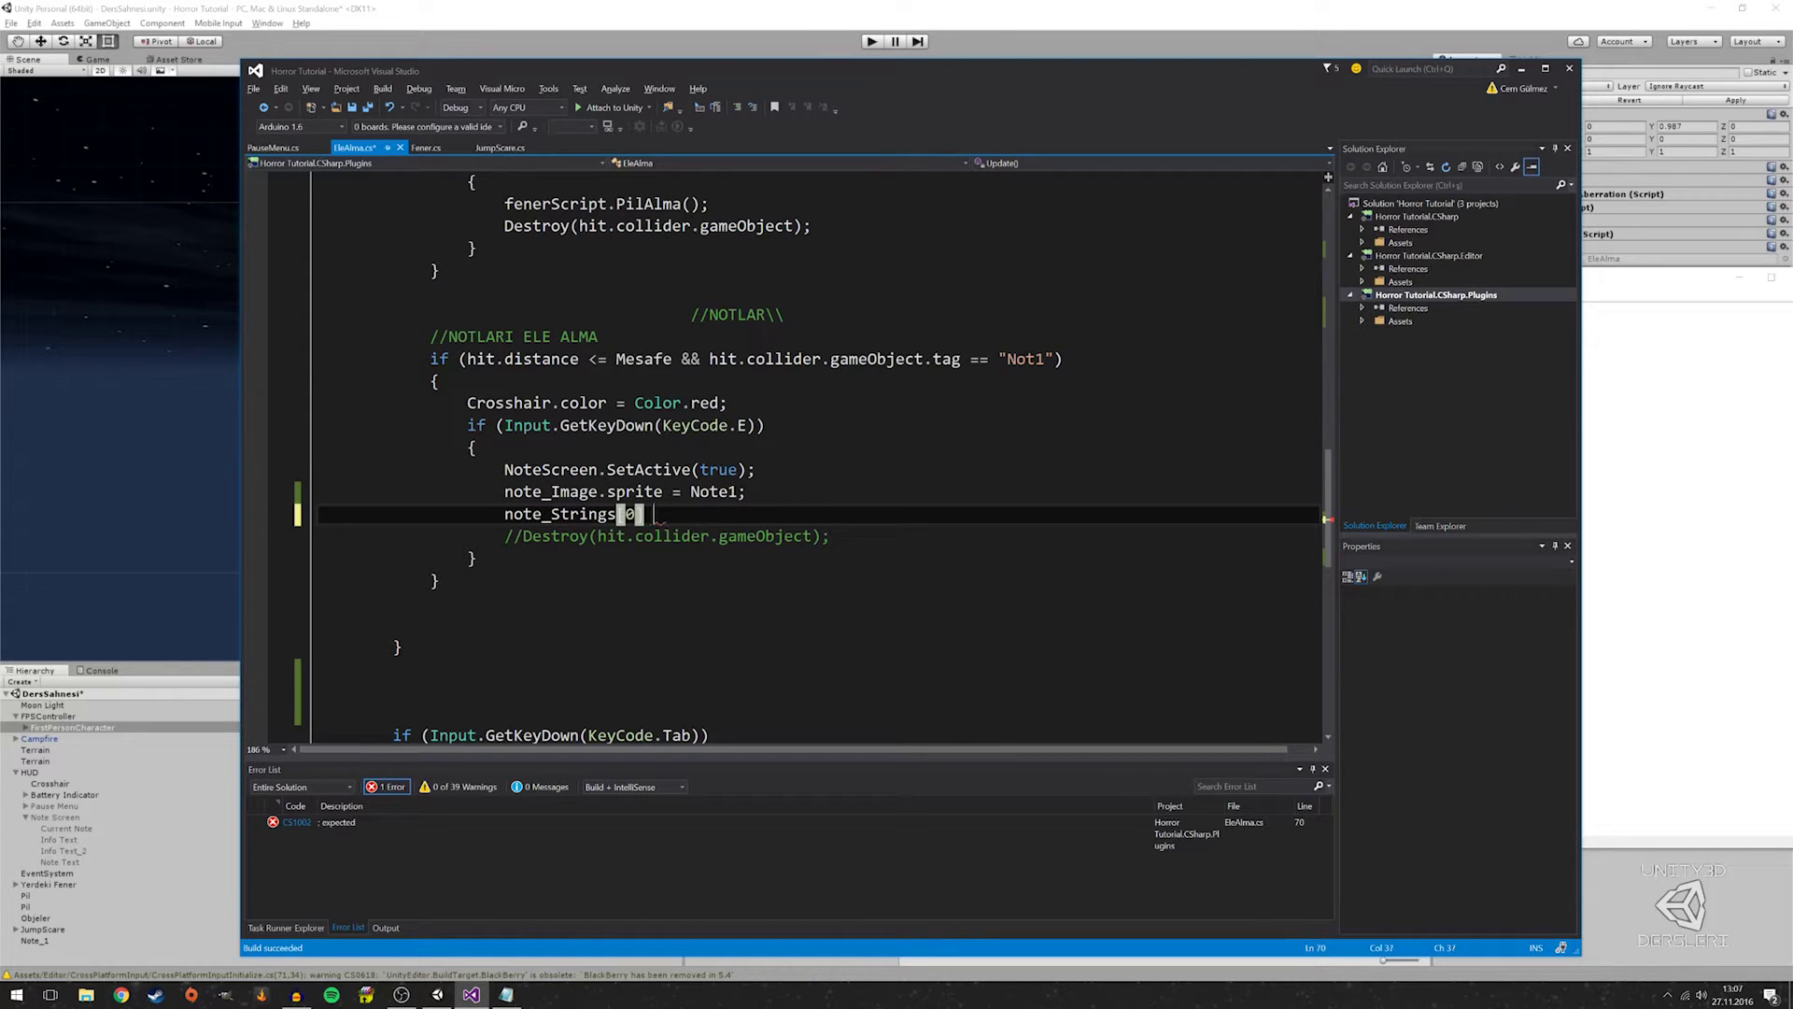
pyautogui.write('= "Hello')
pyautogui.write(';')
pyautogui.hotkey('ctrl', 's')
# Remove the stray semicolon inside "Hello", save again, and return to the Unity editor
pyautogui.click(440, 580)
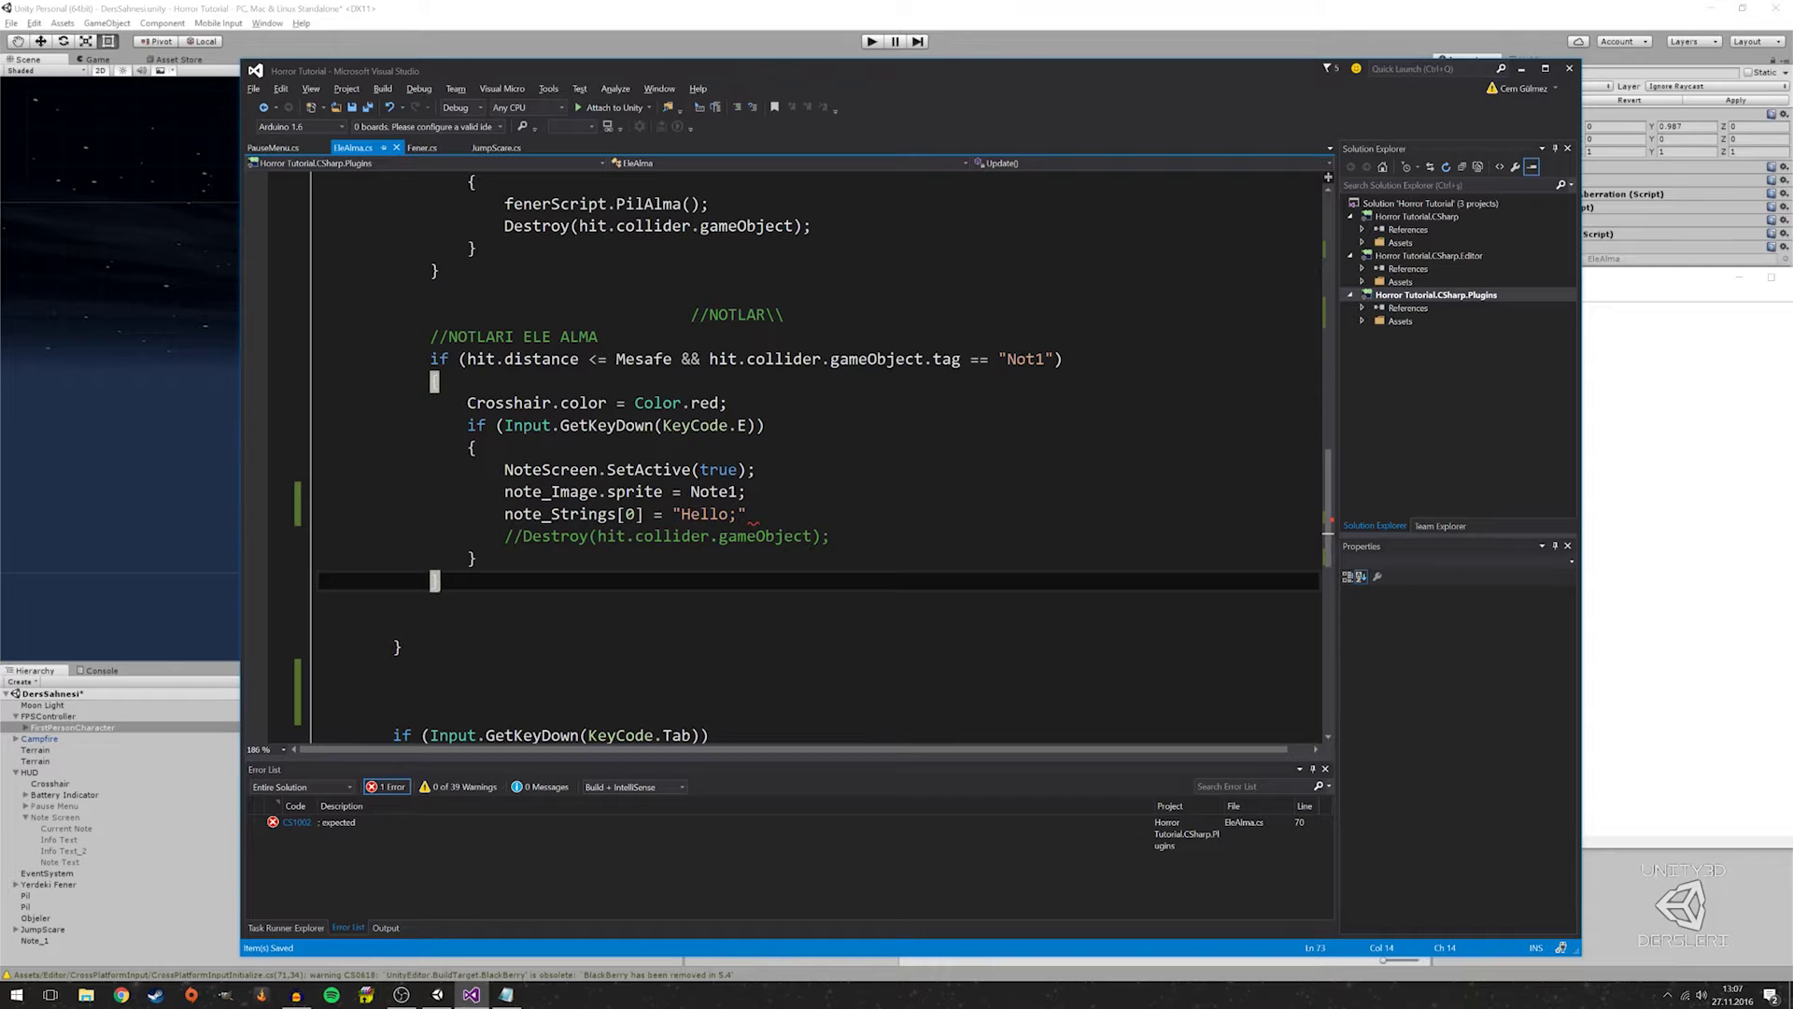
pyautogui.click(747, 513)
pyautogui.write(';')
pyautogui.press('BackSpace')
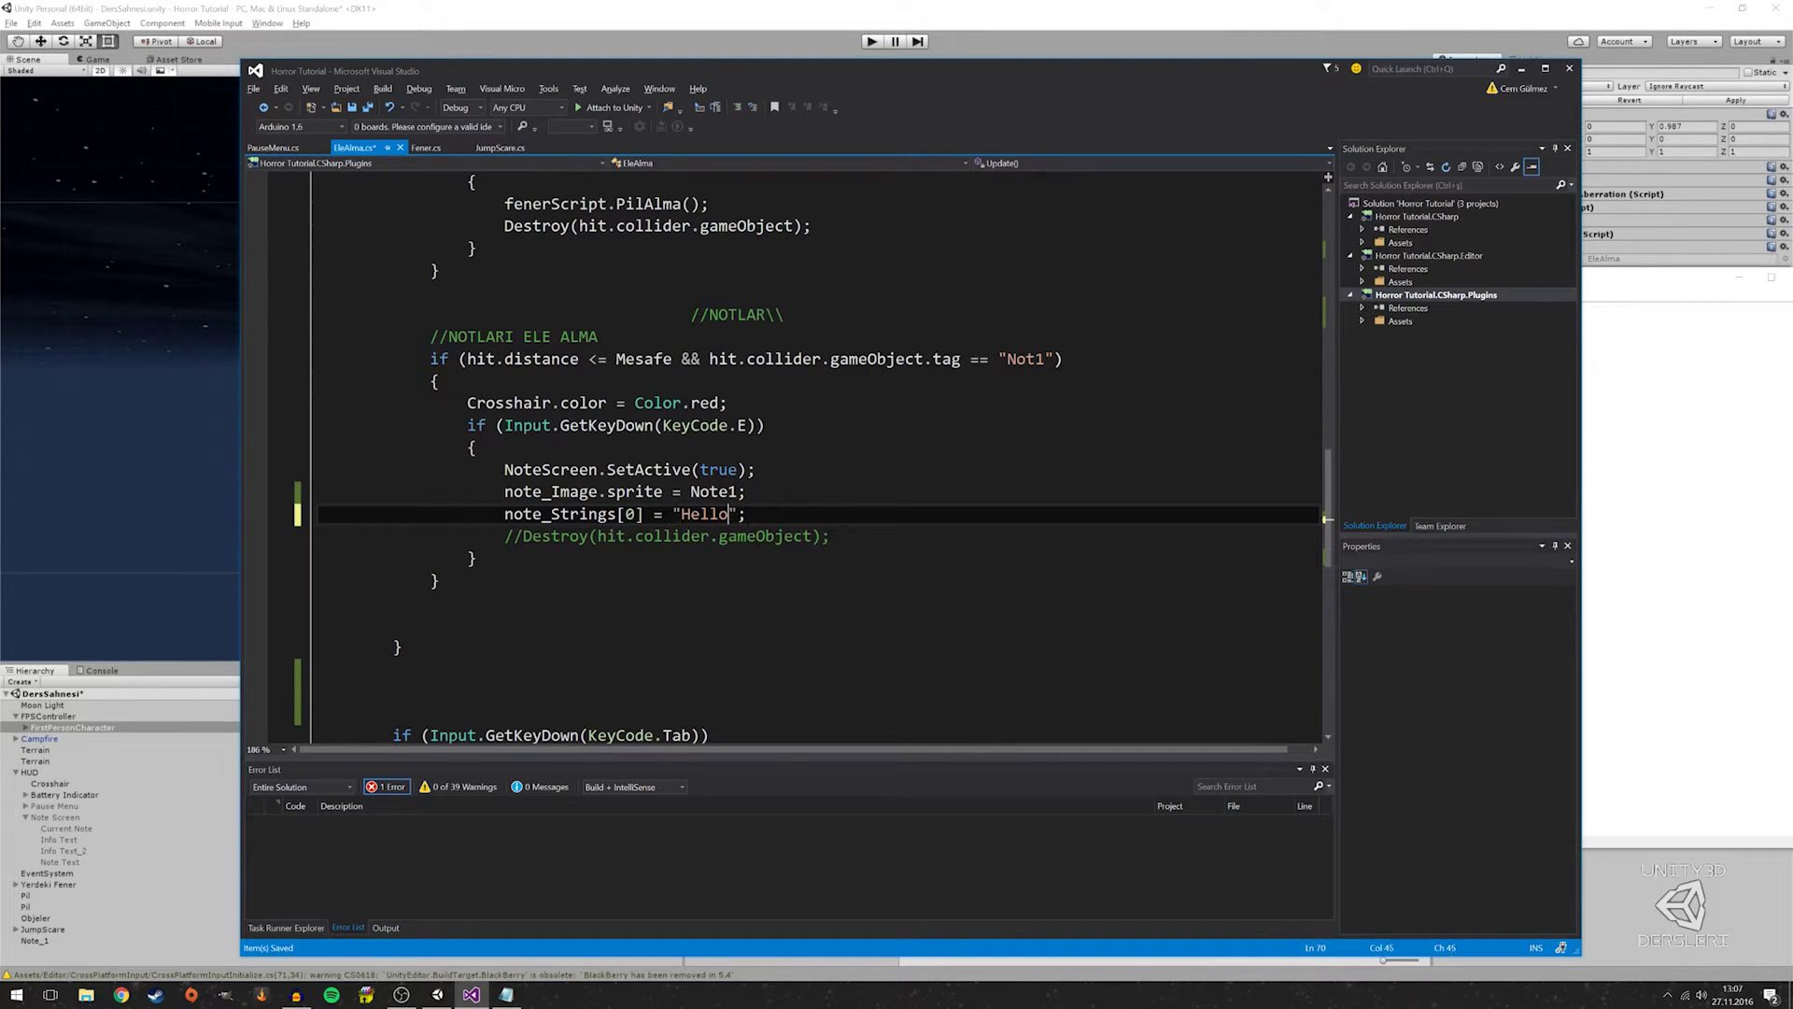
pyautogui.hotkey('ctrl', 's')
pyautogui.hotkey('alt', 'Tab')
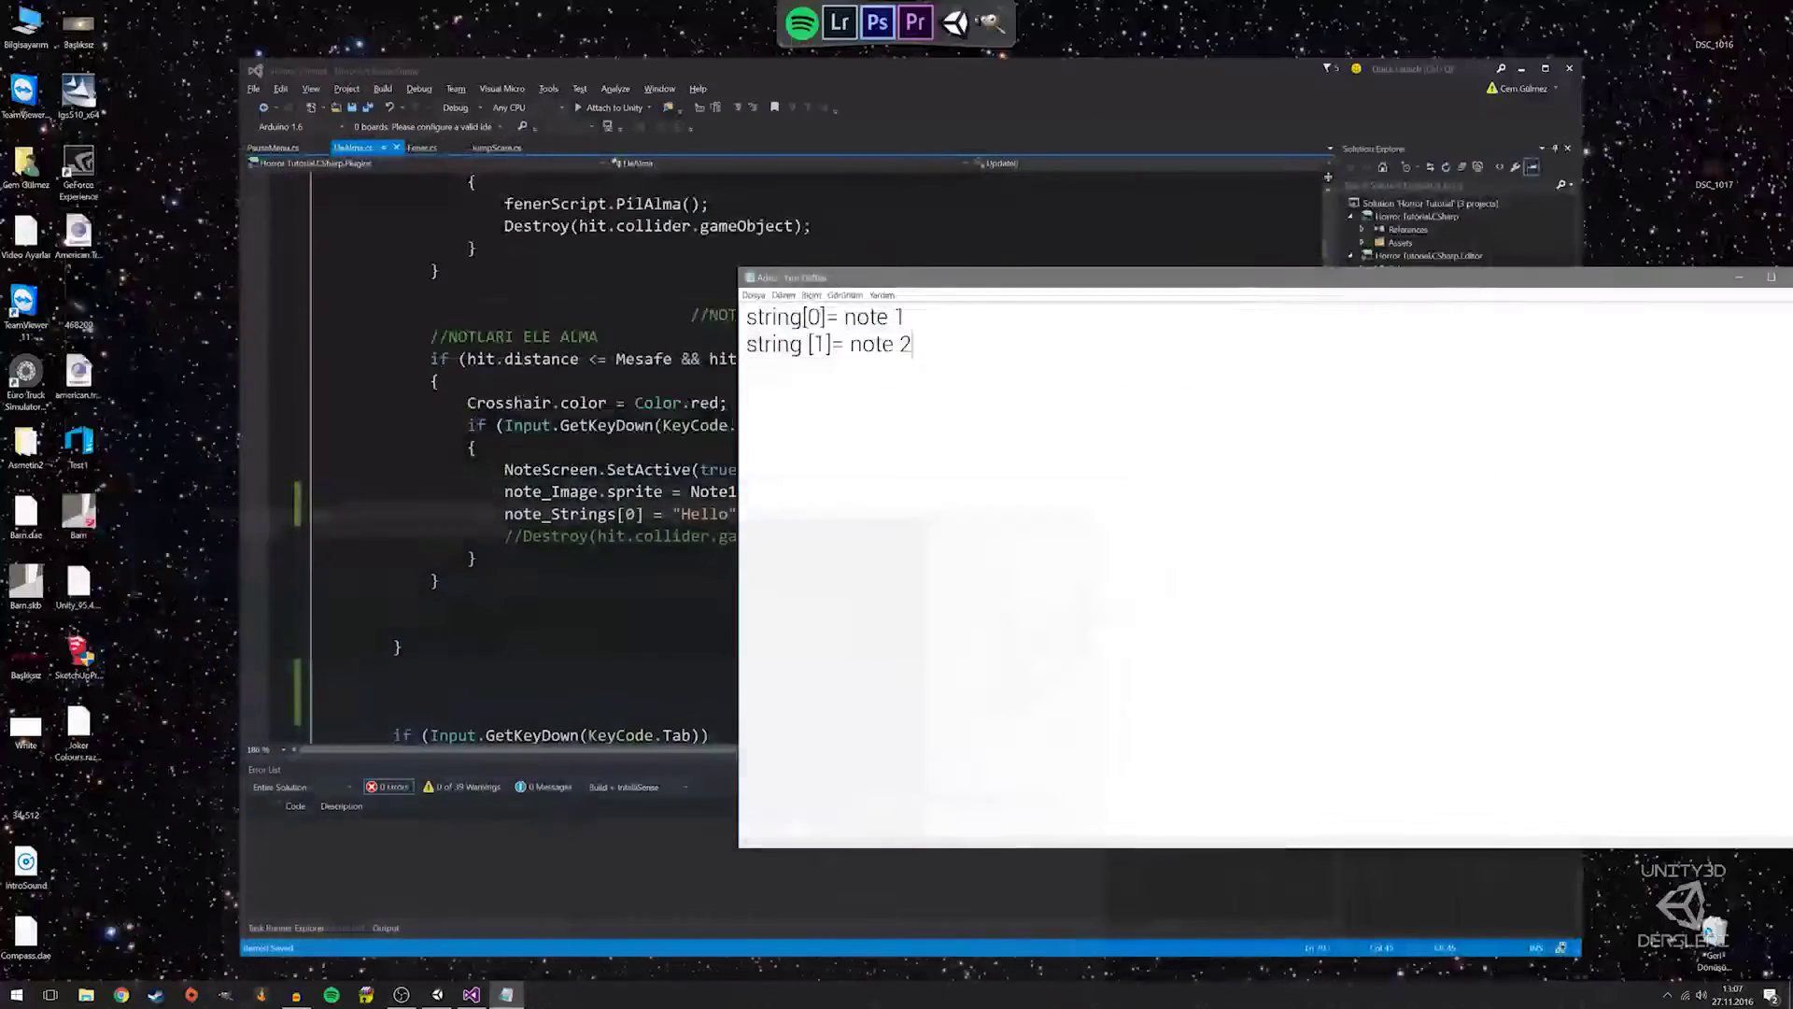
pyautogui.click(437, 994)
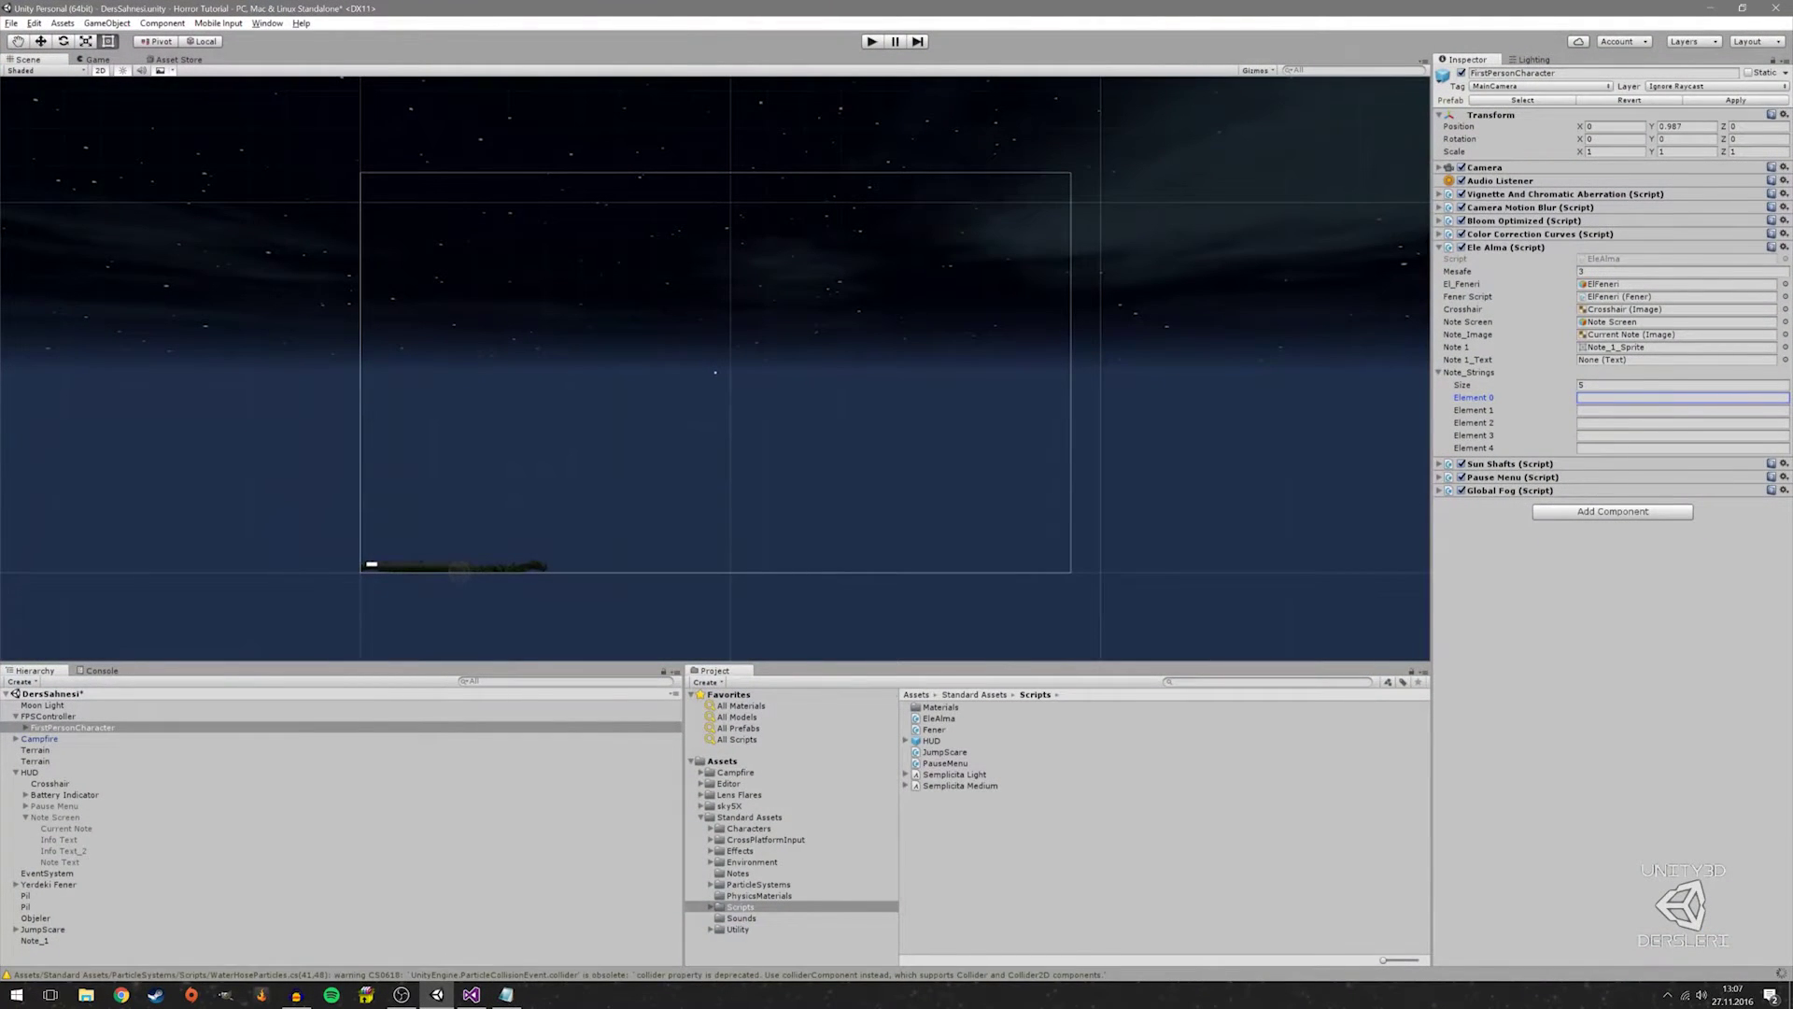
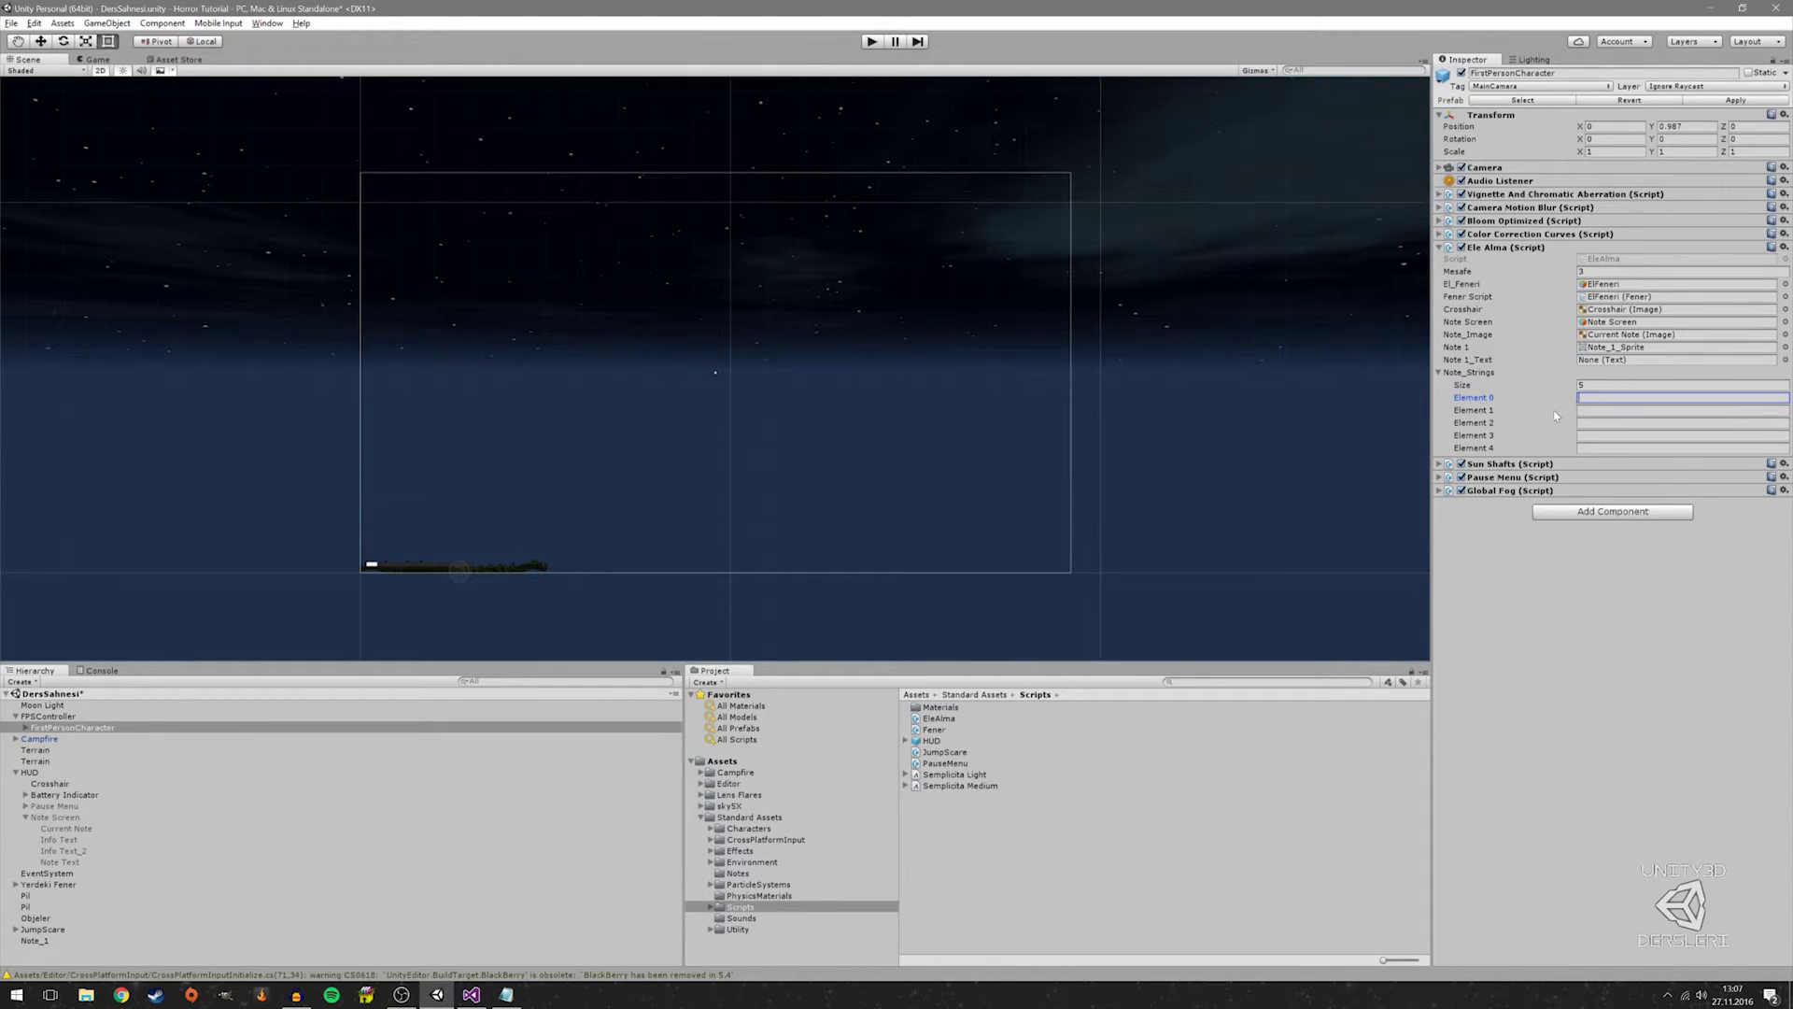
# Shrink the Ele Alma Note_Strings array from 5 to 1 element and bring EleAlma.cs forward in Visual Studio
pyautogui.press('Tab')
pyautogui.hotkey('shift', 'Tab')
pyautogui.hotkey('shift', 'Tab')
pyautogui.press('Return')
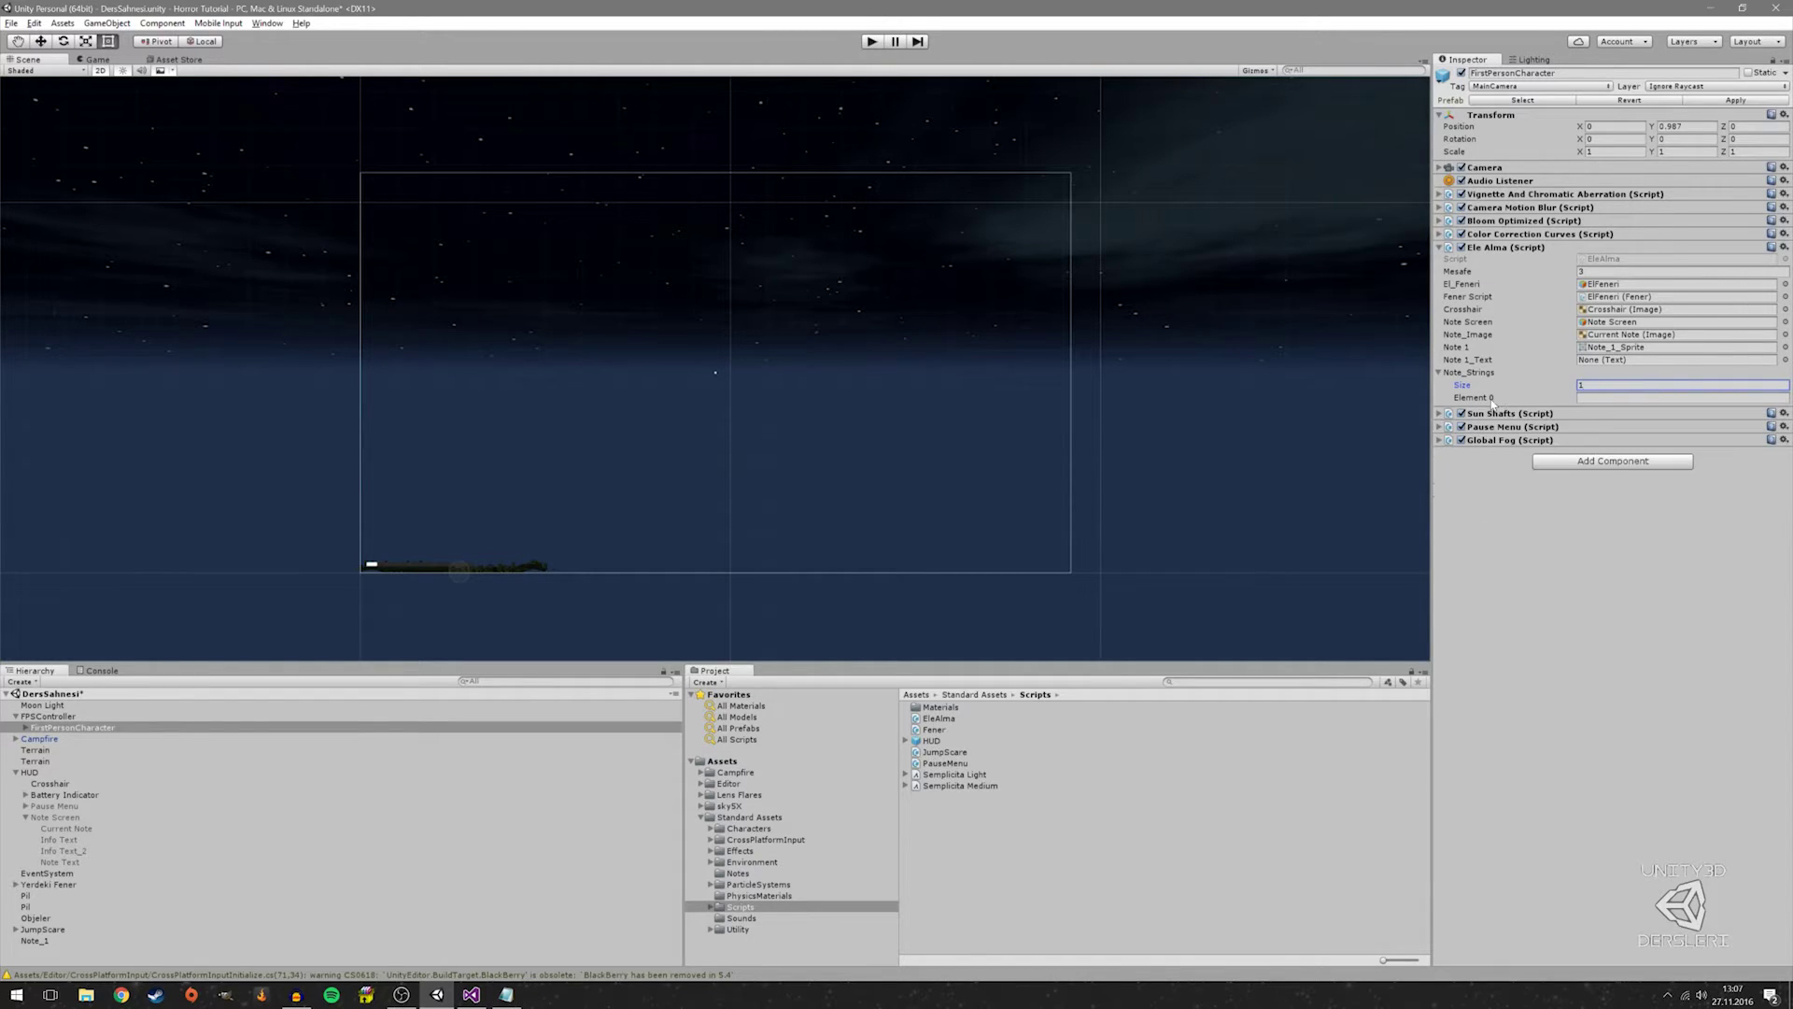
pyautogui.click(470, 995)
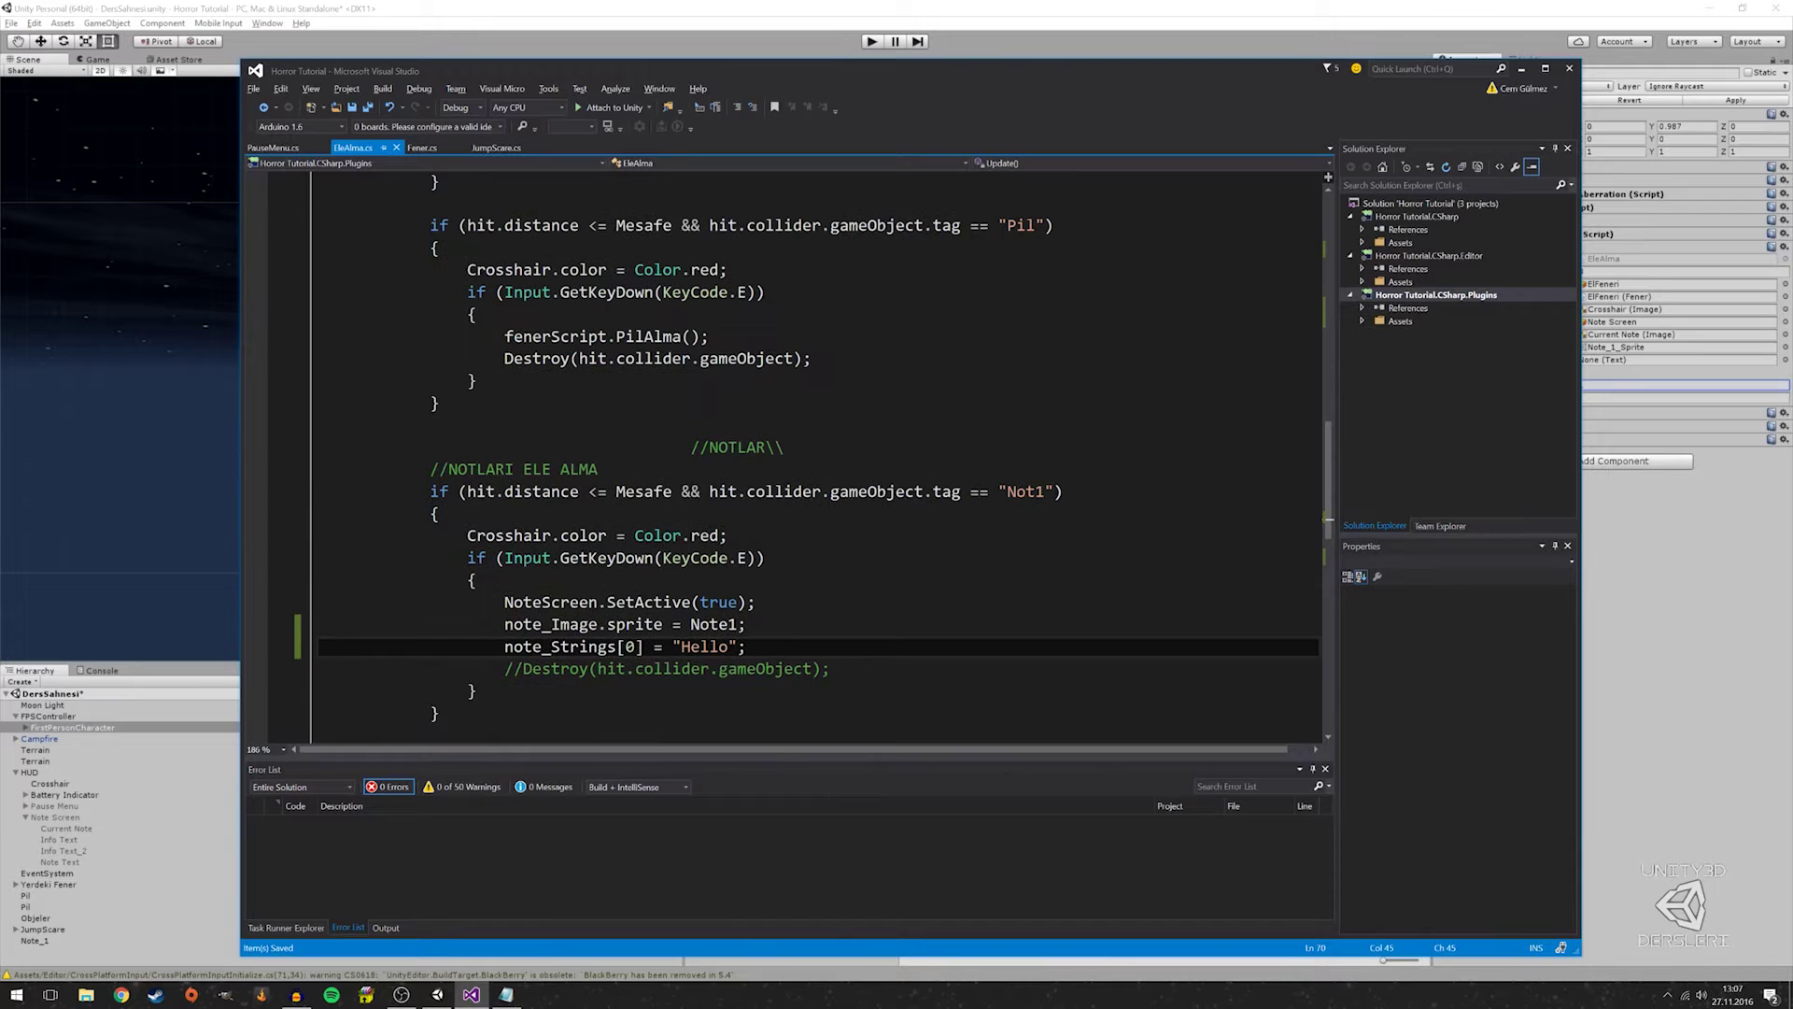
# Clear the note_Strings[0] = "Hello"; line in the Not1 pickup block
pyautogui.click(505, 646)
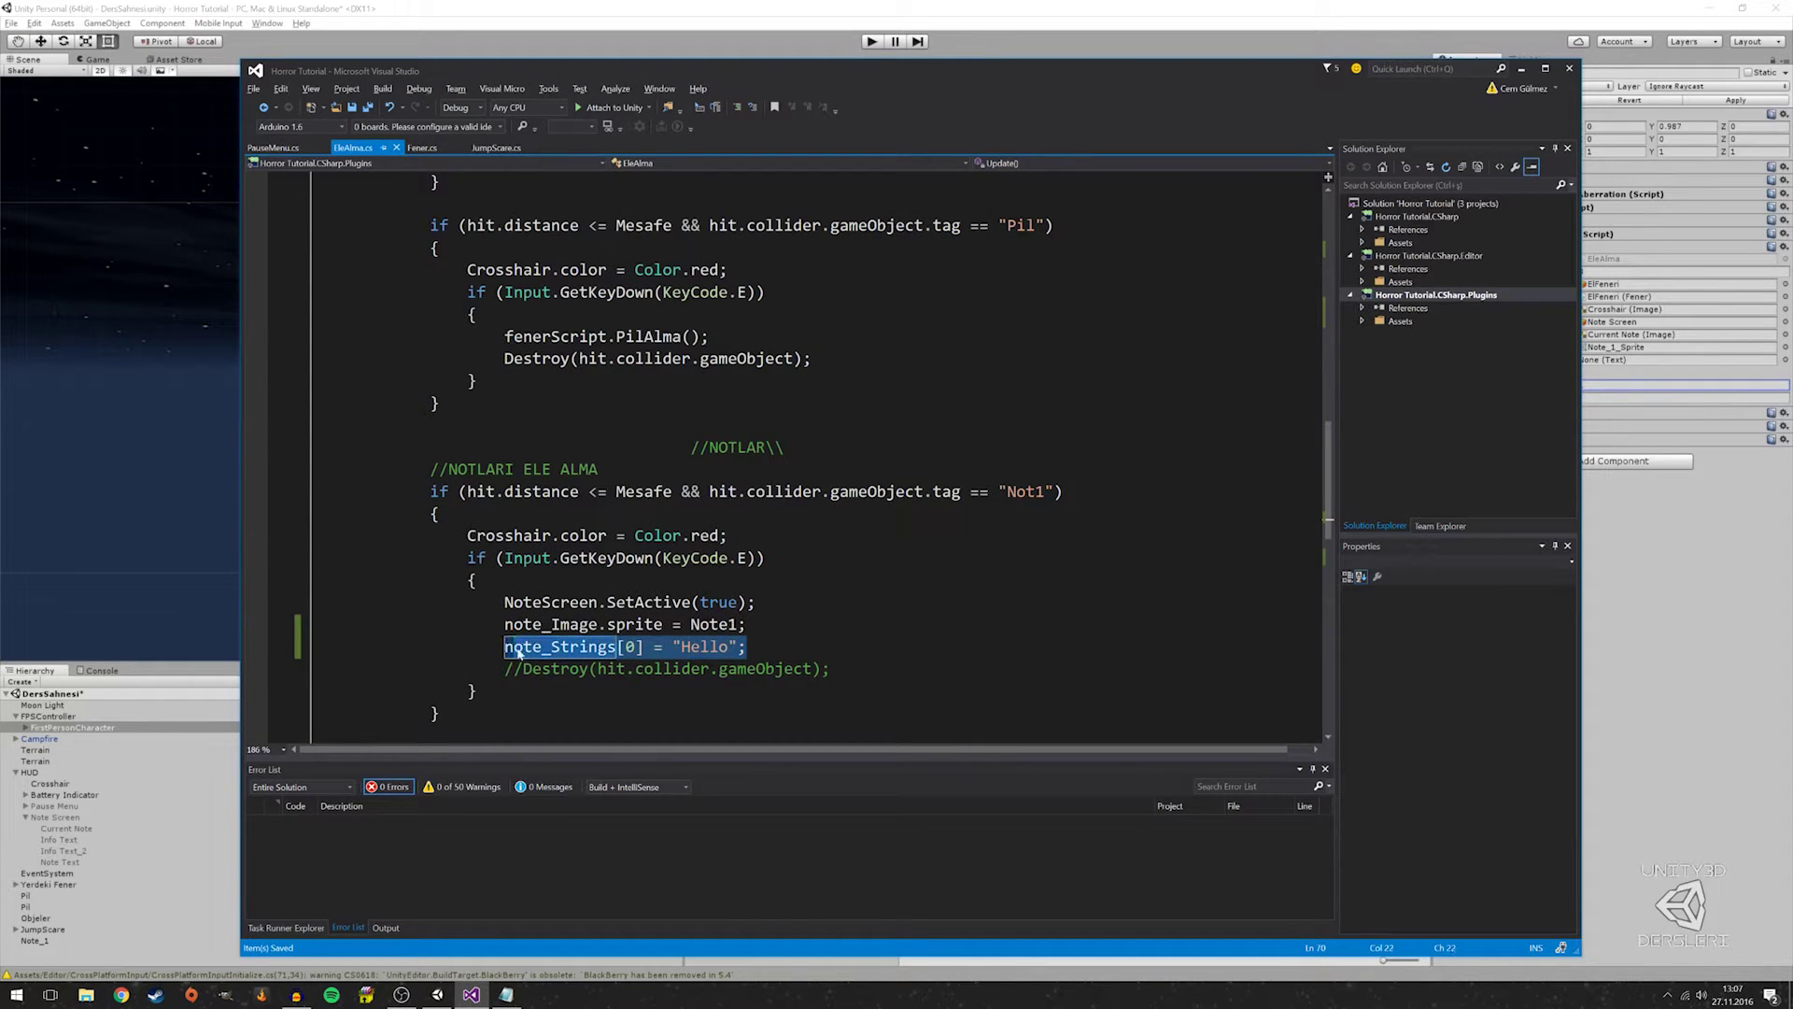
pyautogui.scroll(10, 785, 457)
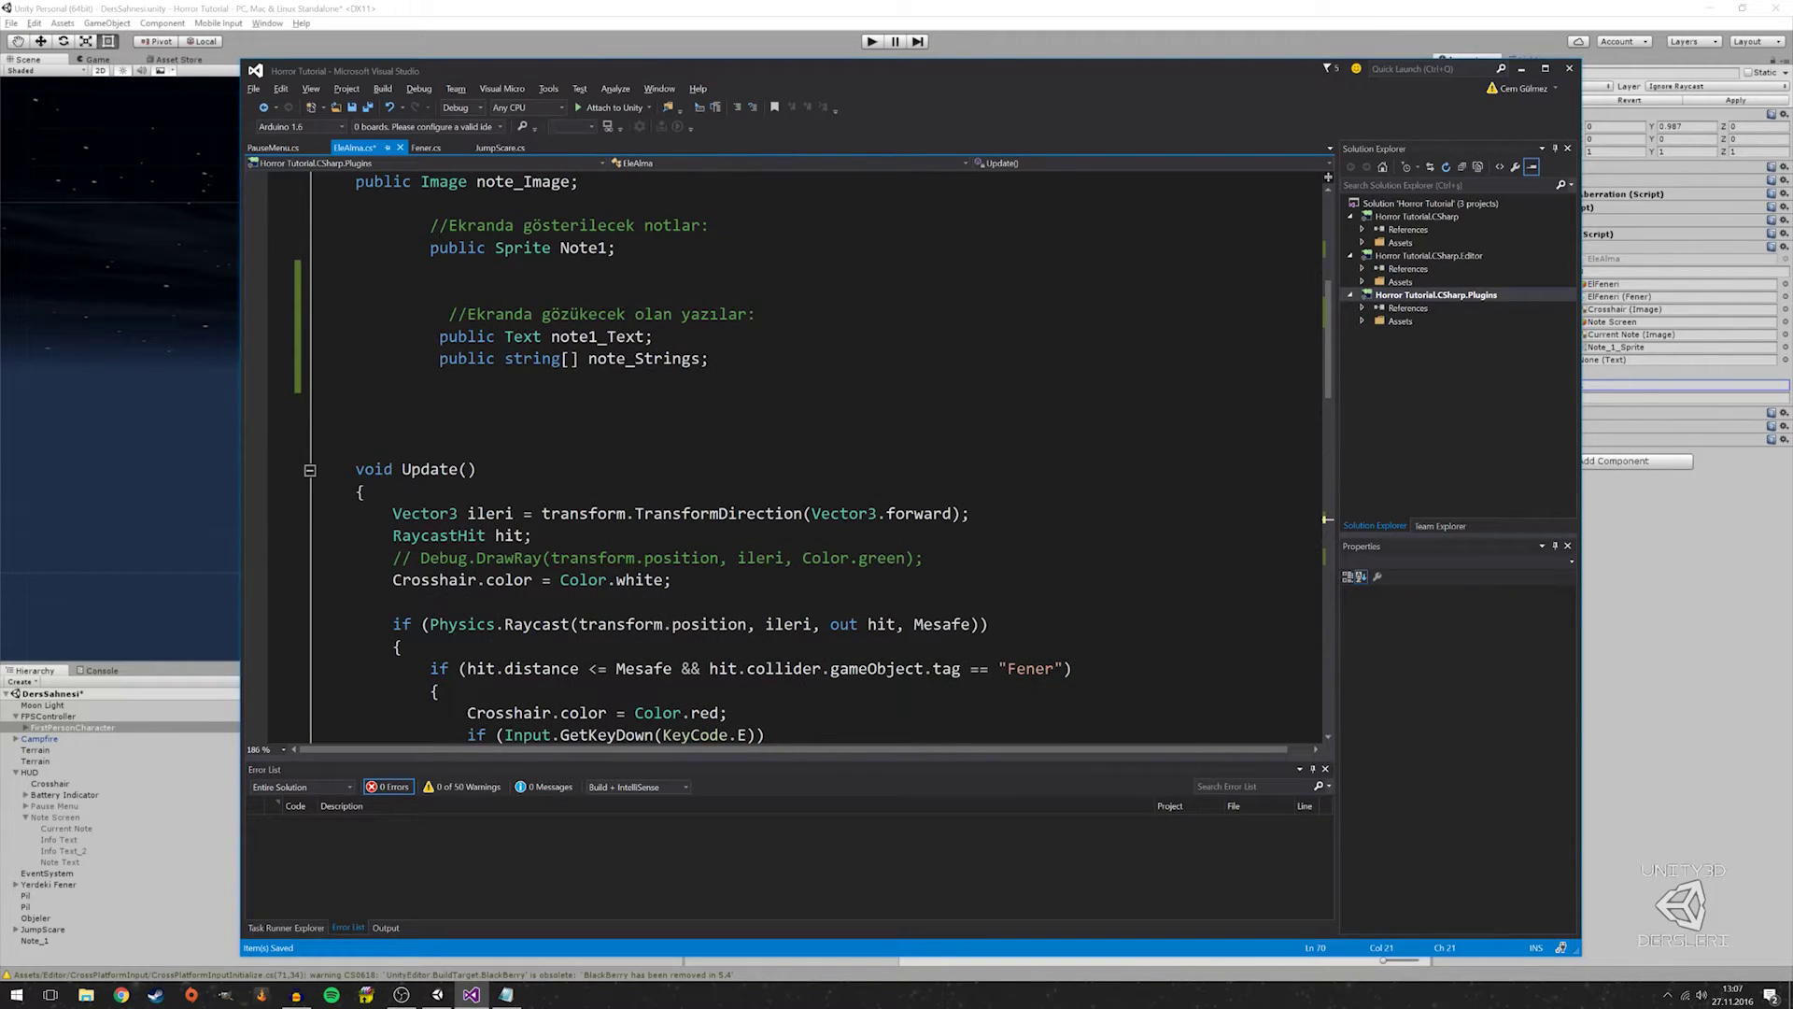
pyautogui.moveTo(653, 337); pyautogui.dragTo(439, 336)
pyautogui.scroll(-5, 457, 346)
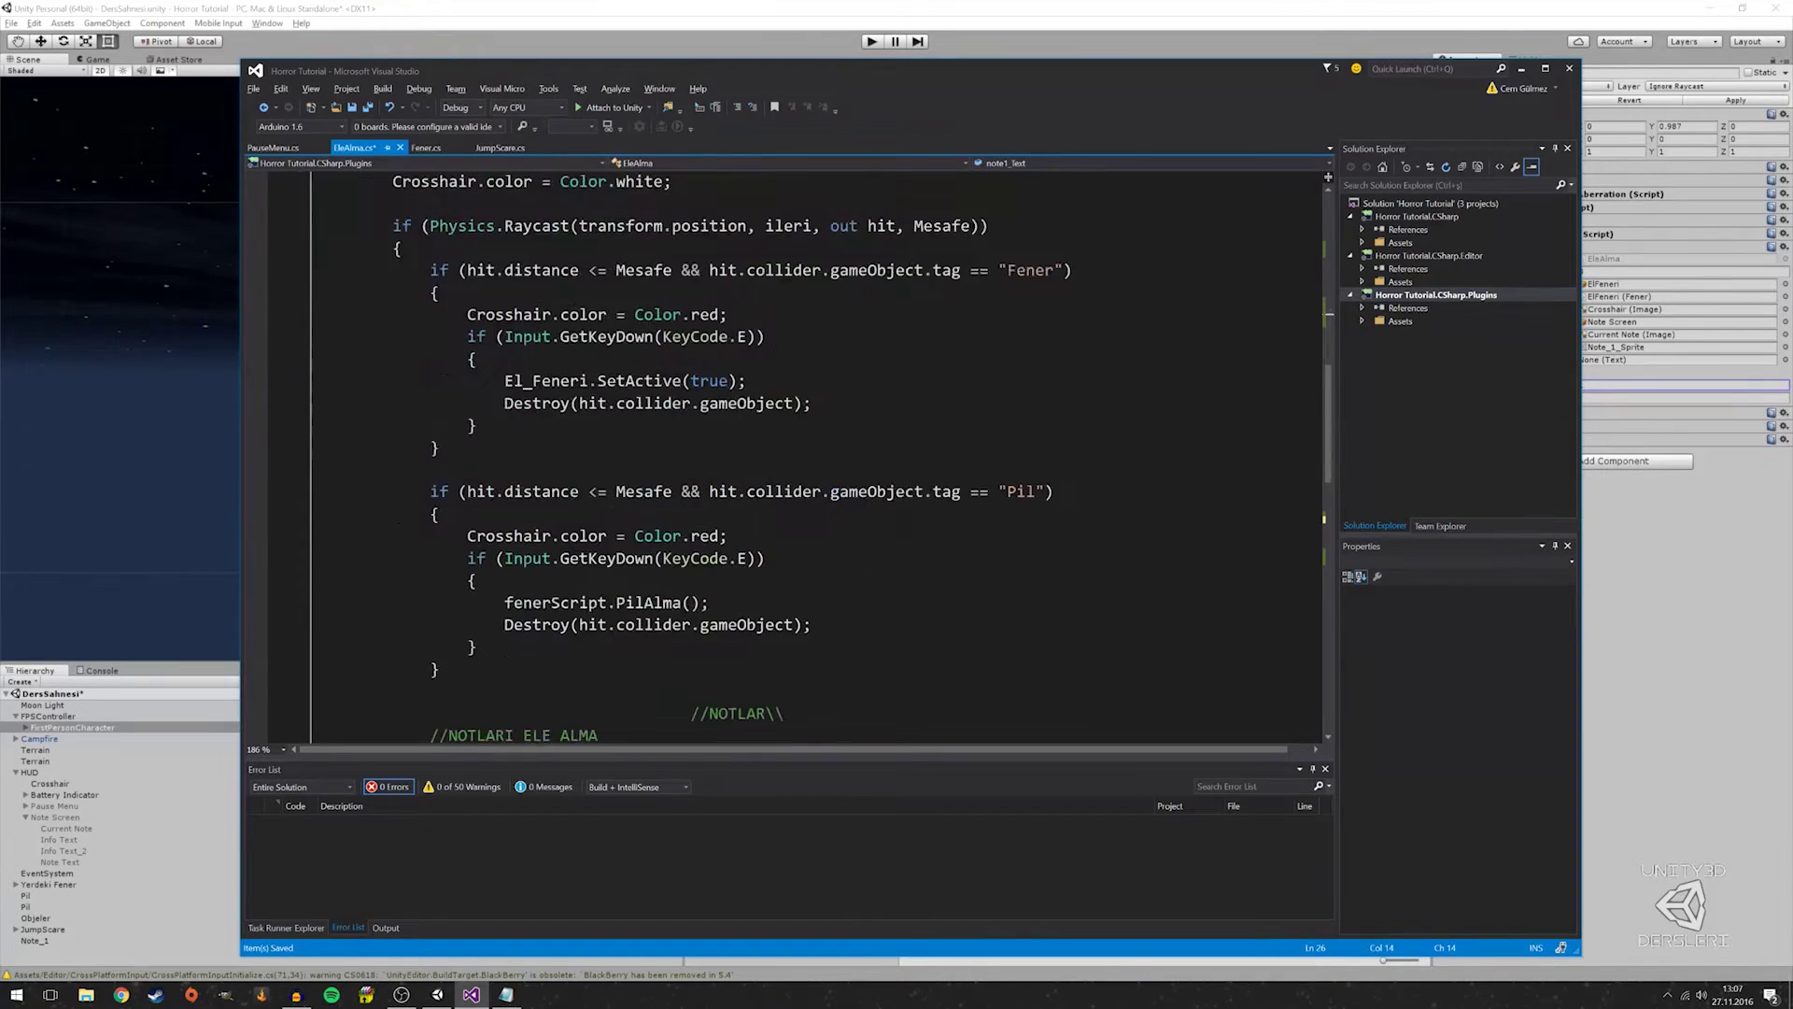
pyautogui.scroll(-6, 458, 346)
pyautogui.click(504, 580)
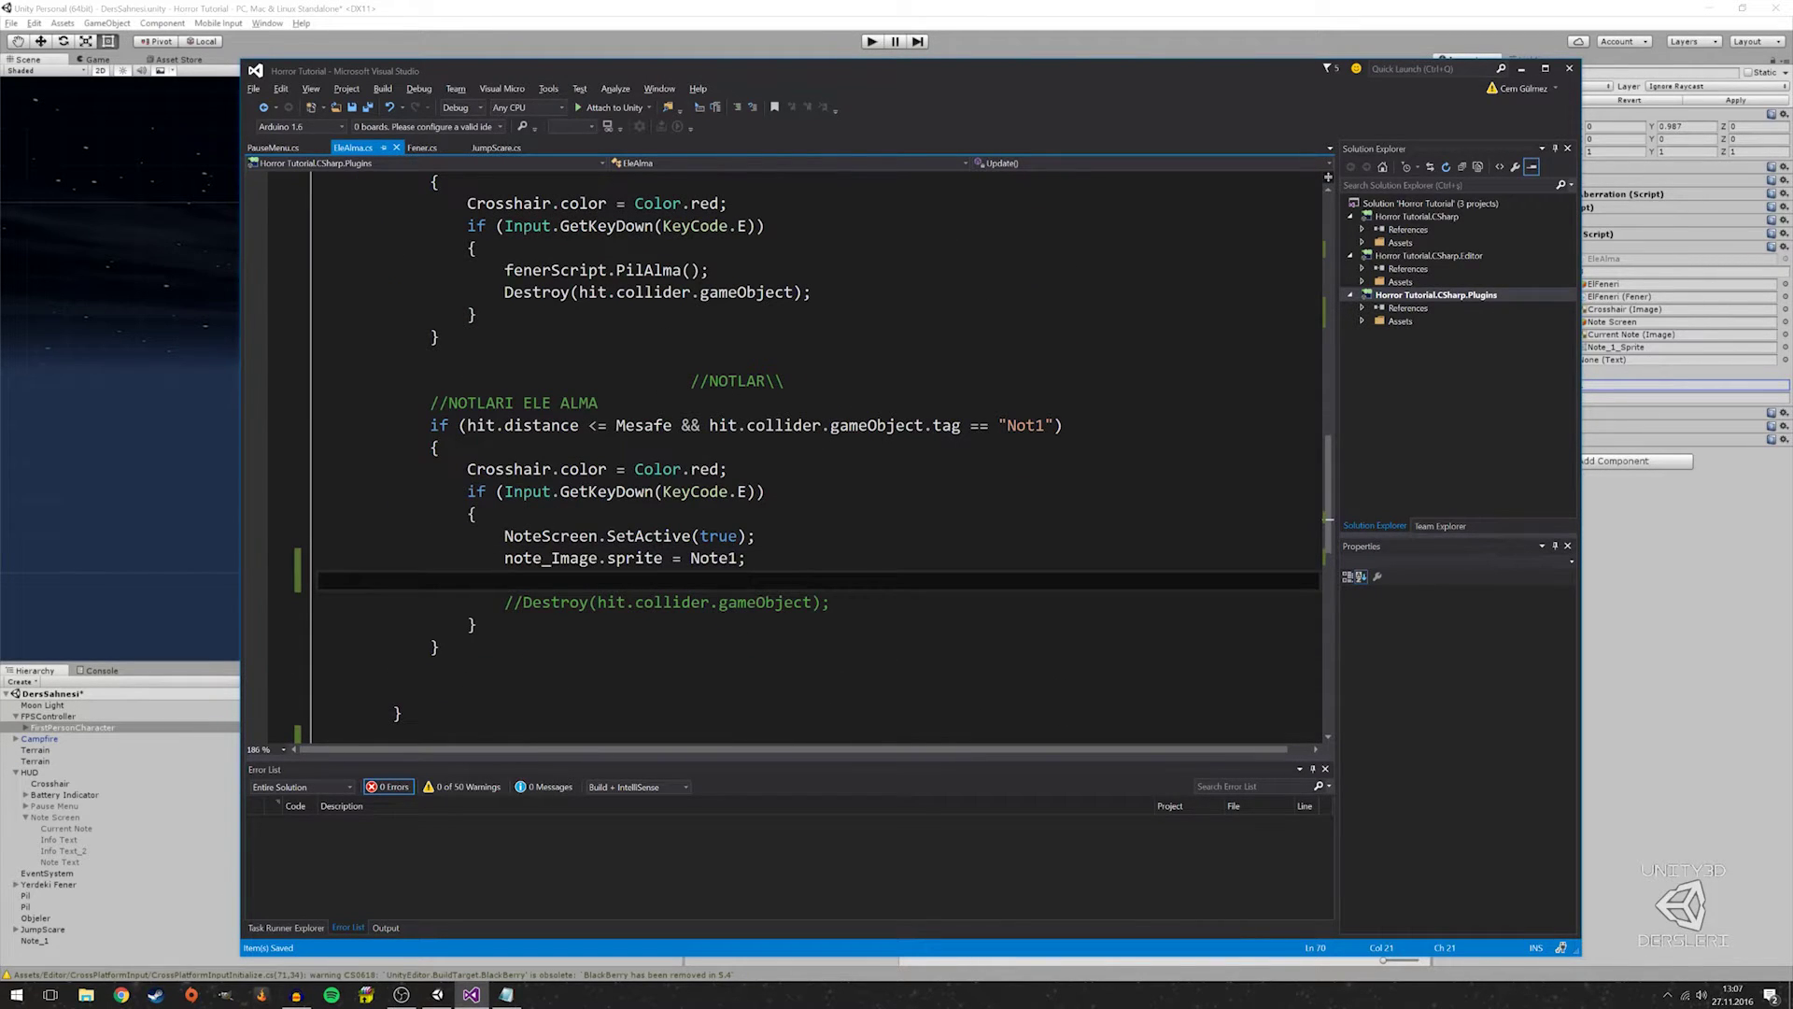
# Write note1_Text.text = note_Strings[0]; in its place and save
pyautogui.write('note')
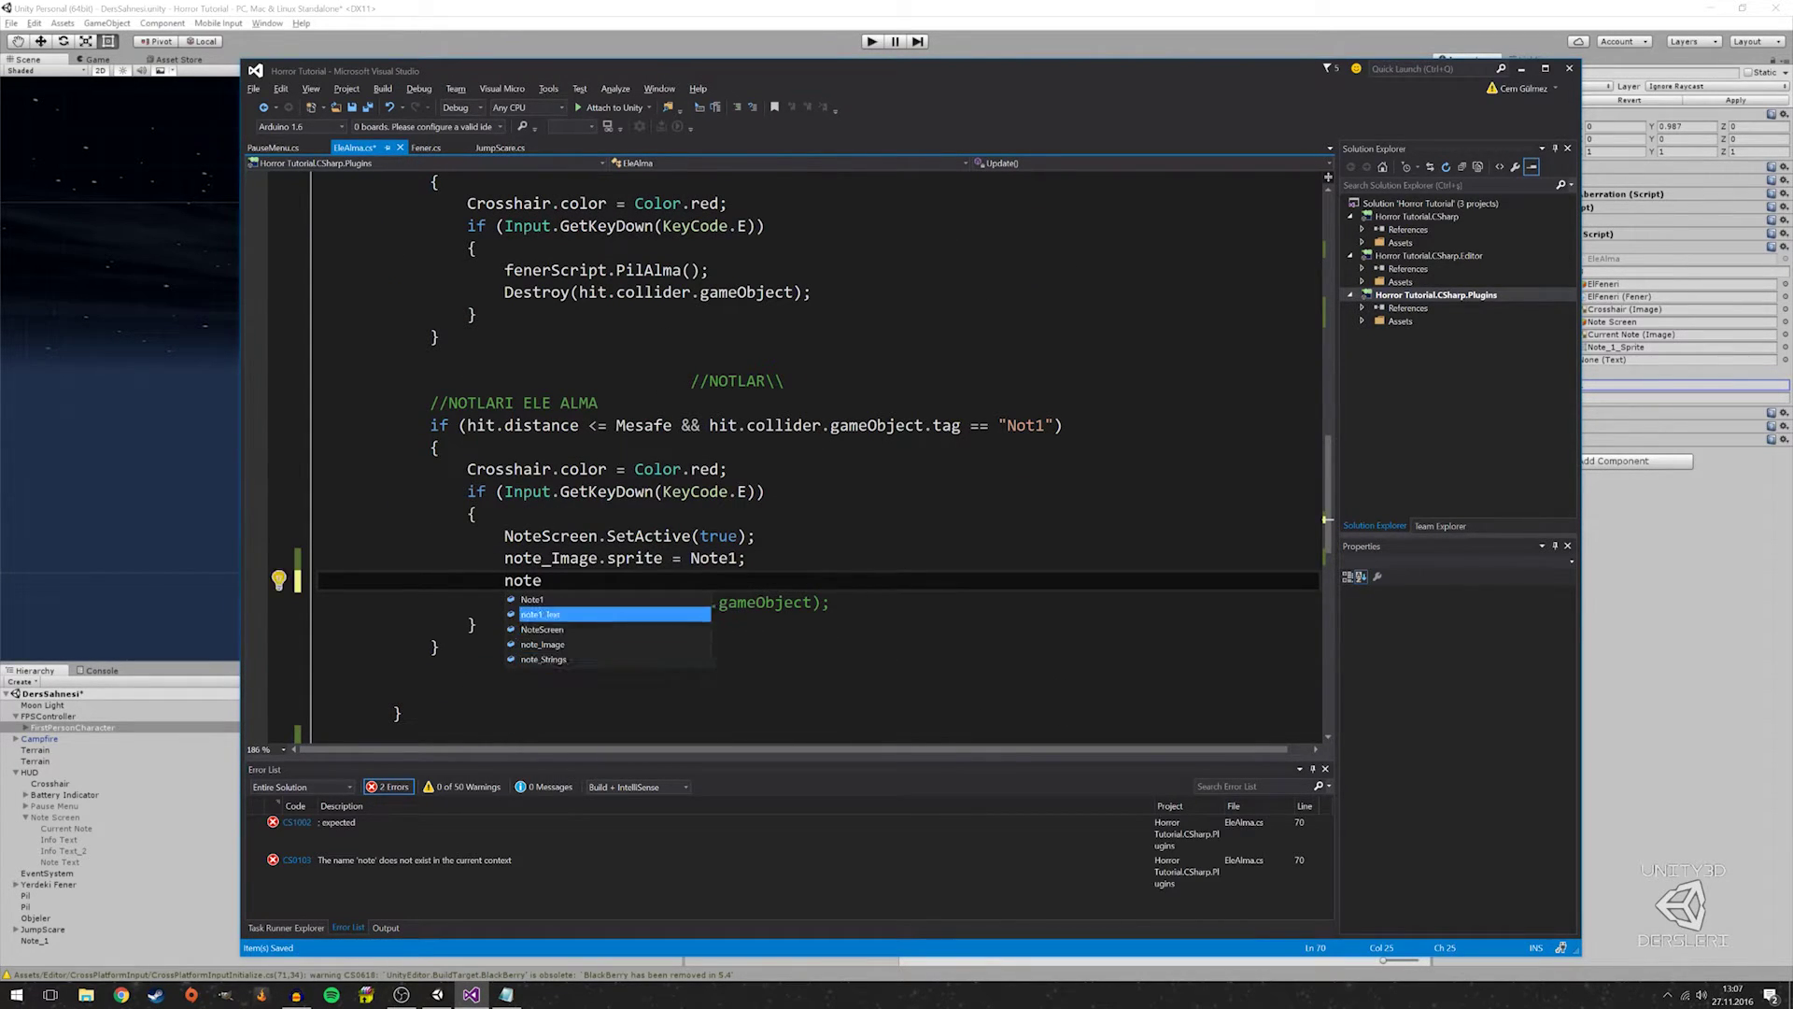
pyautogui.write('1_Text.not')
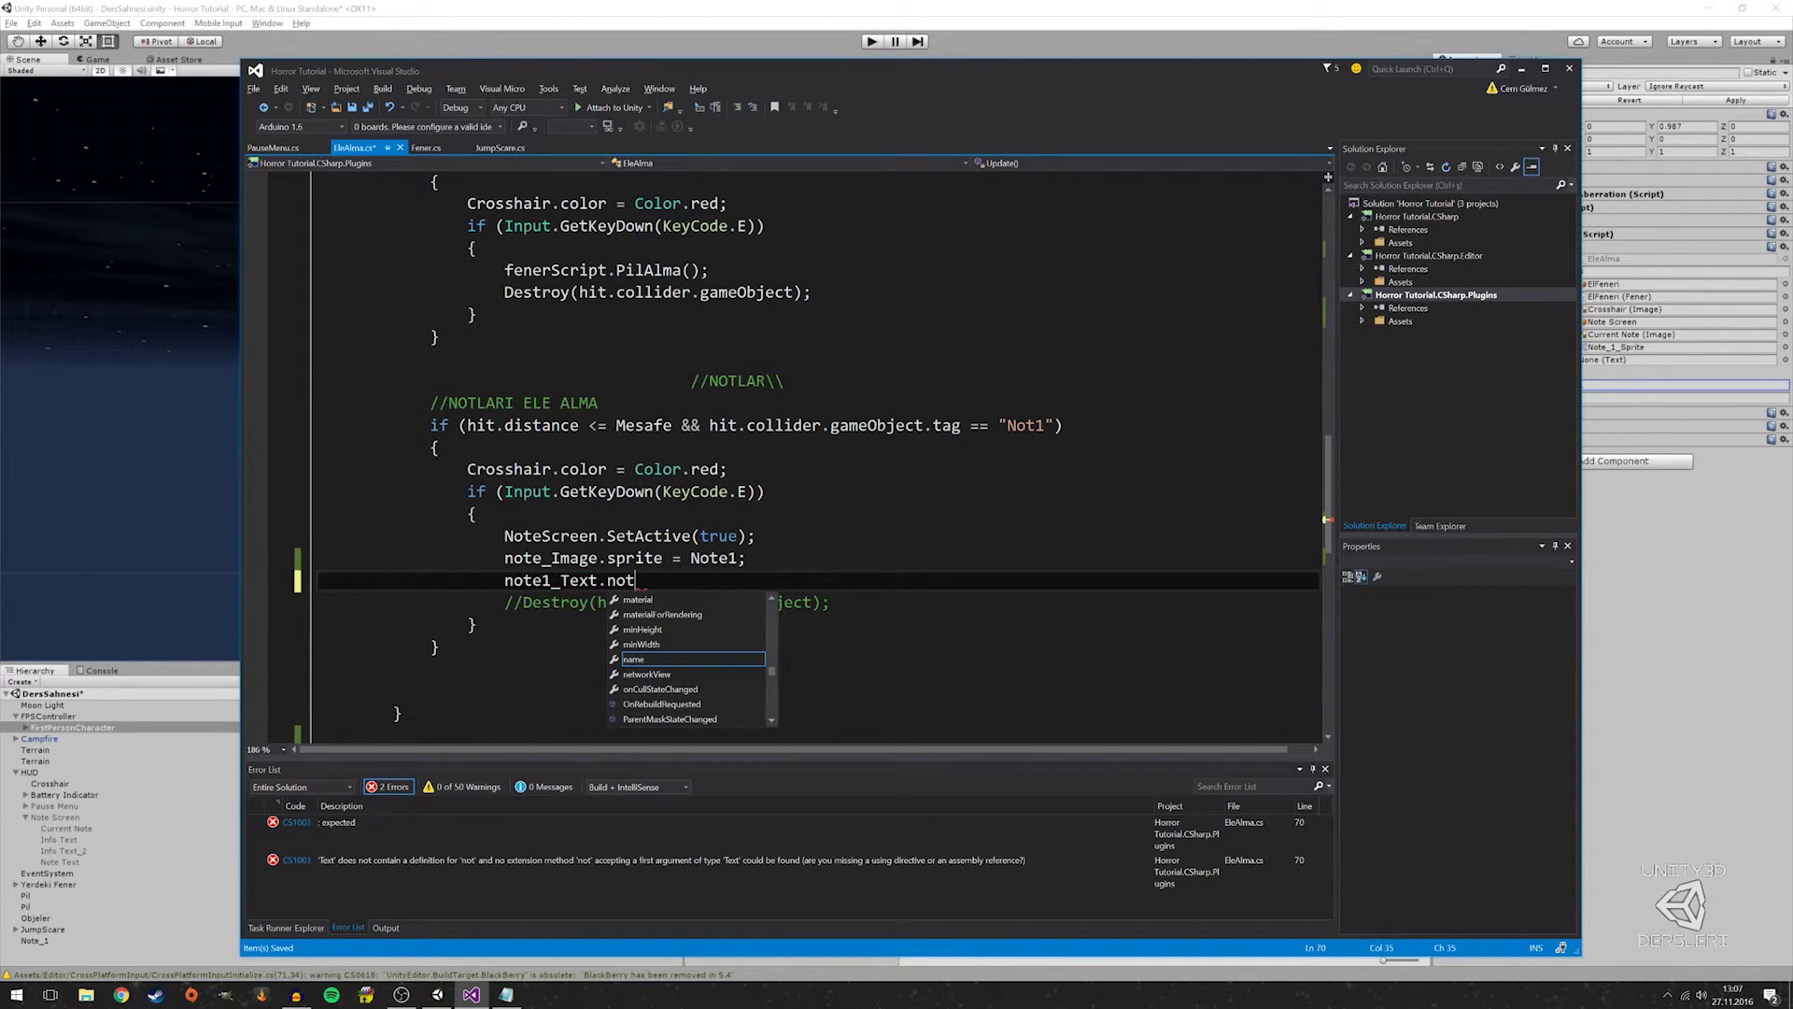
pyautogui.press('BackSpace')
pyautogui.write('text ')
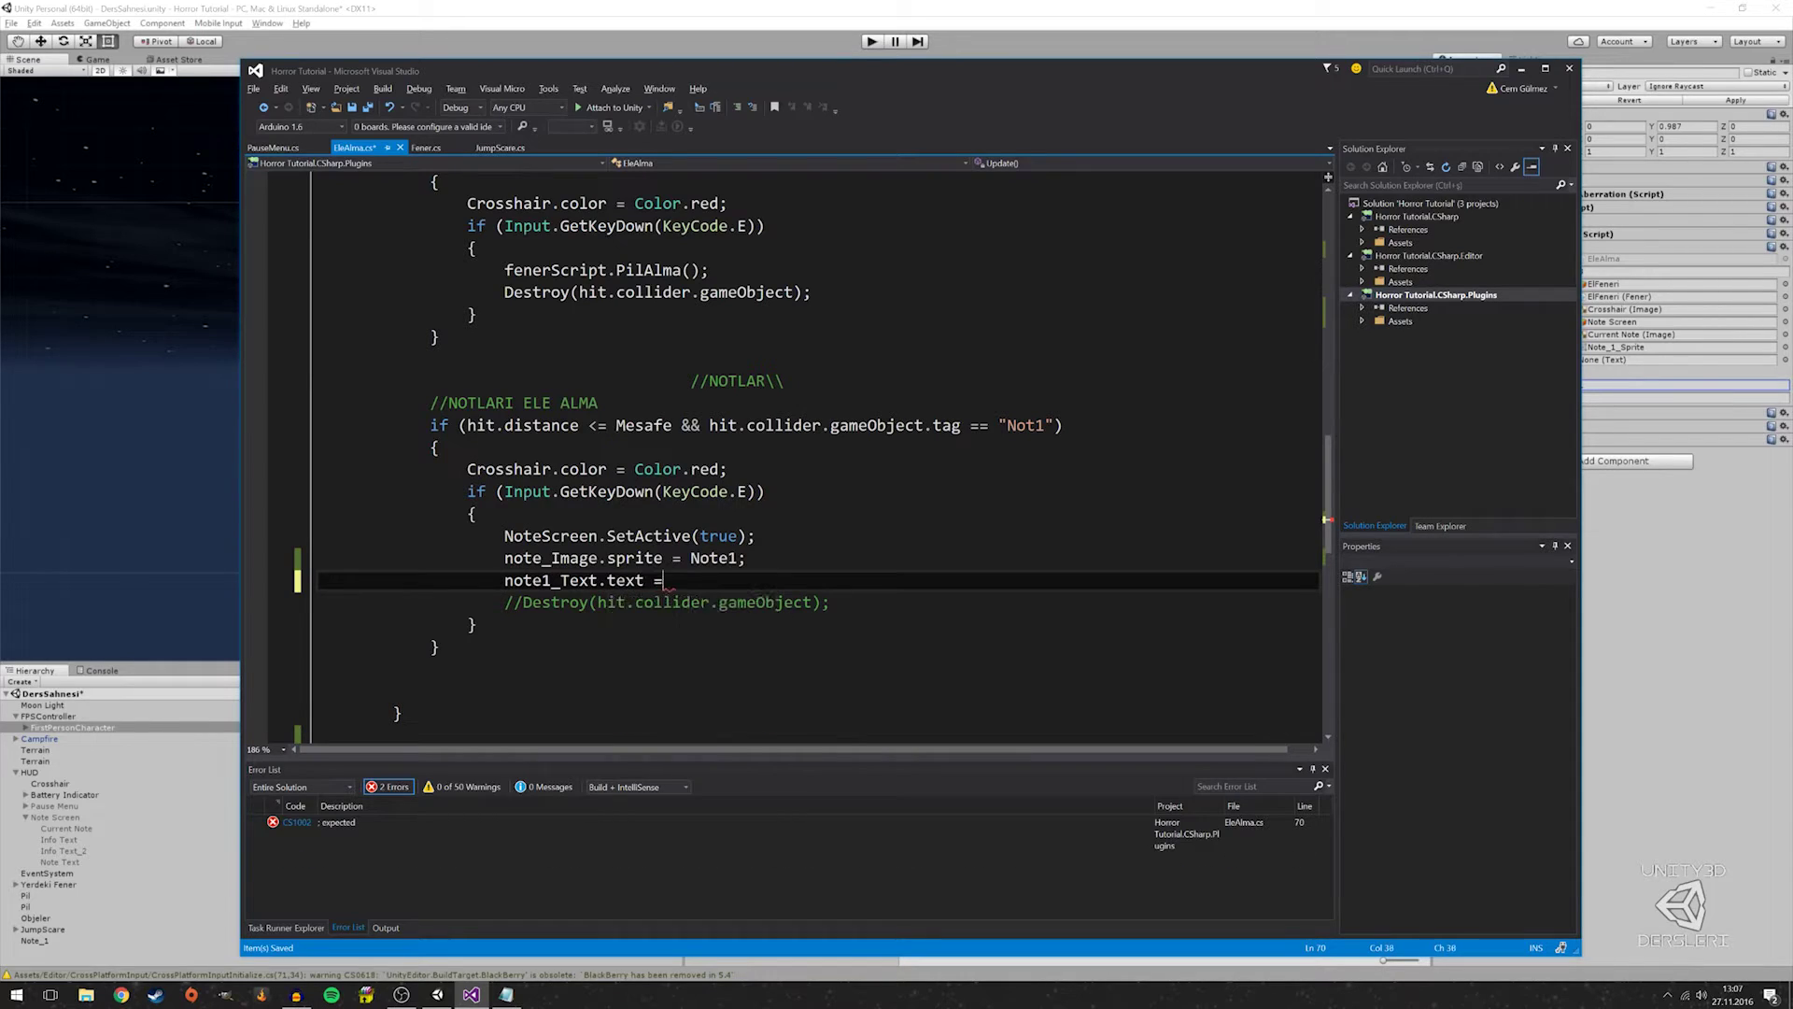
pyautogui.write('= note')
pyautogui.press('Down')
pyautogui.press('Tab')
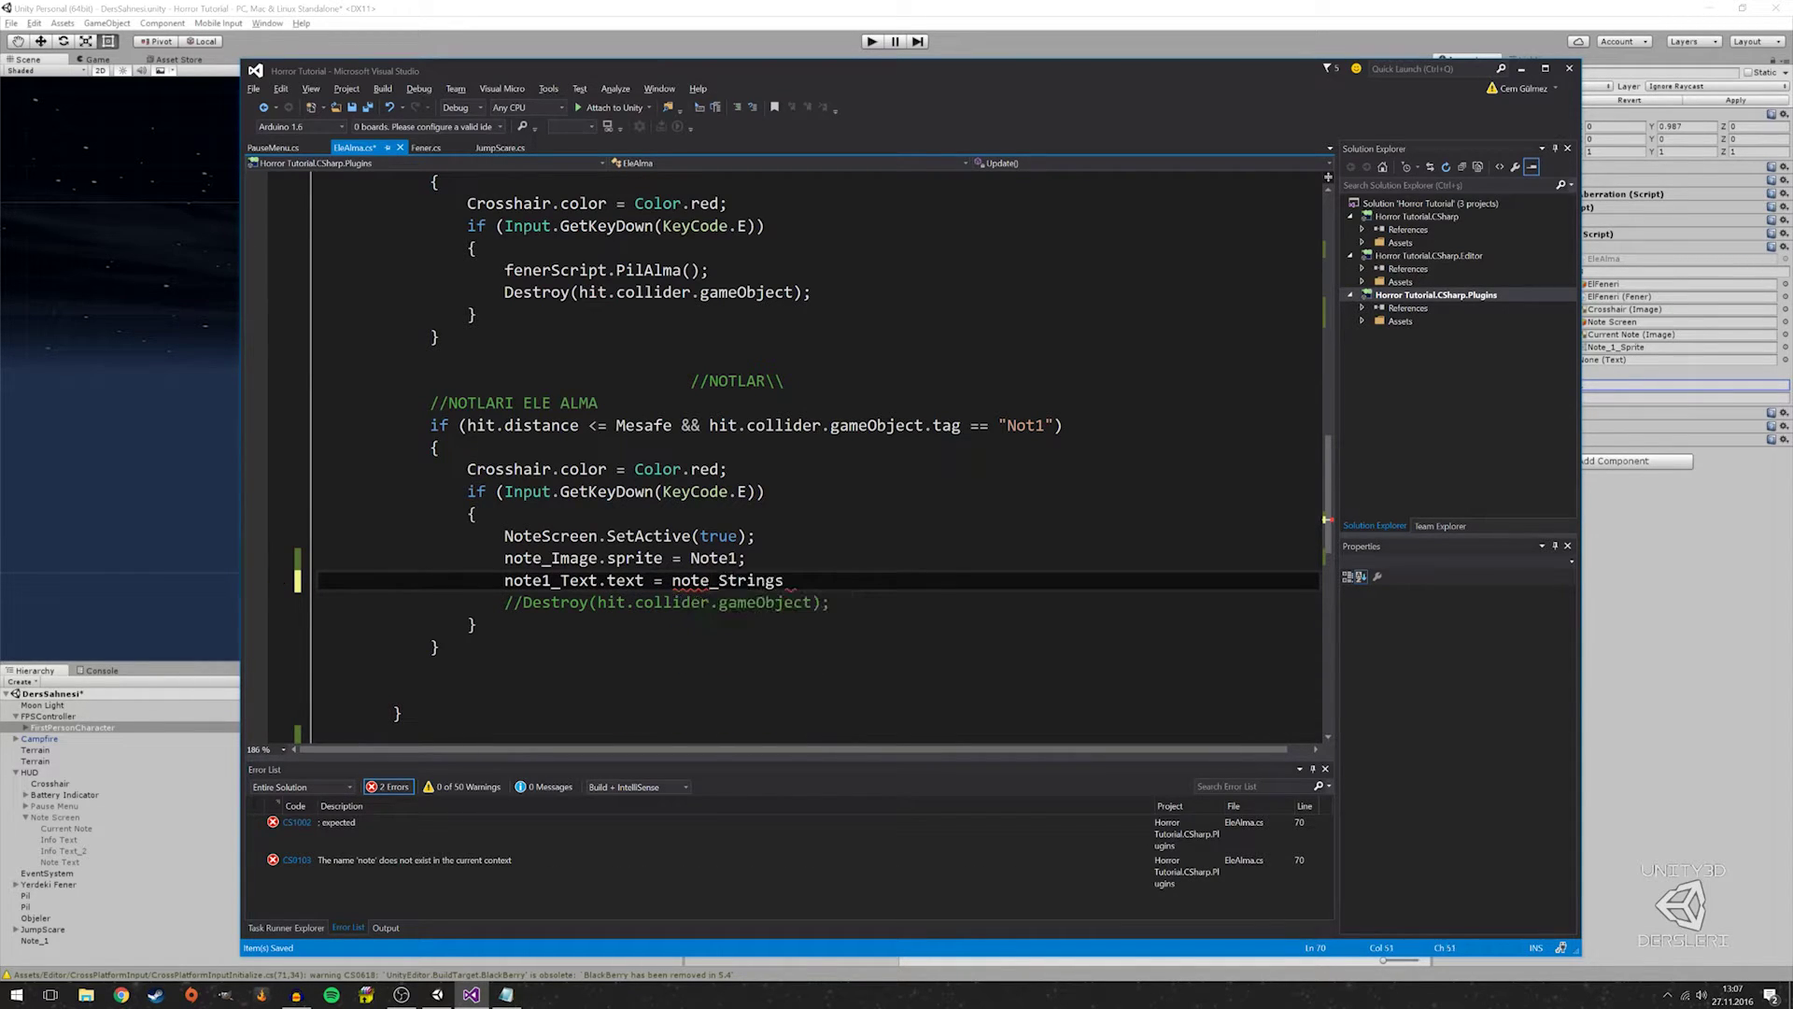
pyautogui.write('[0];')
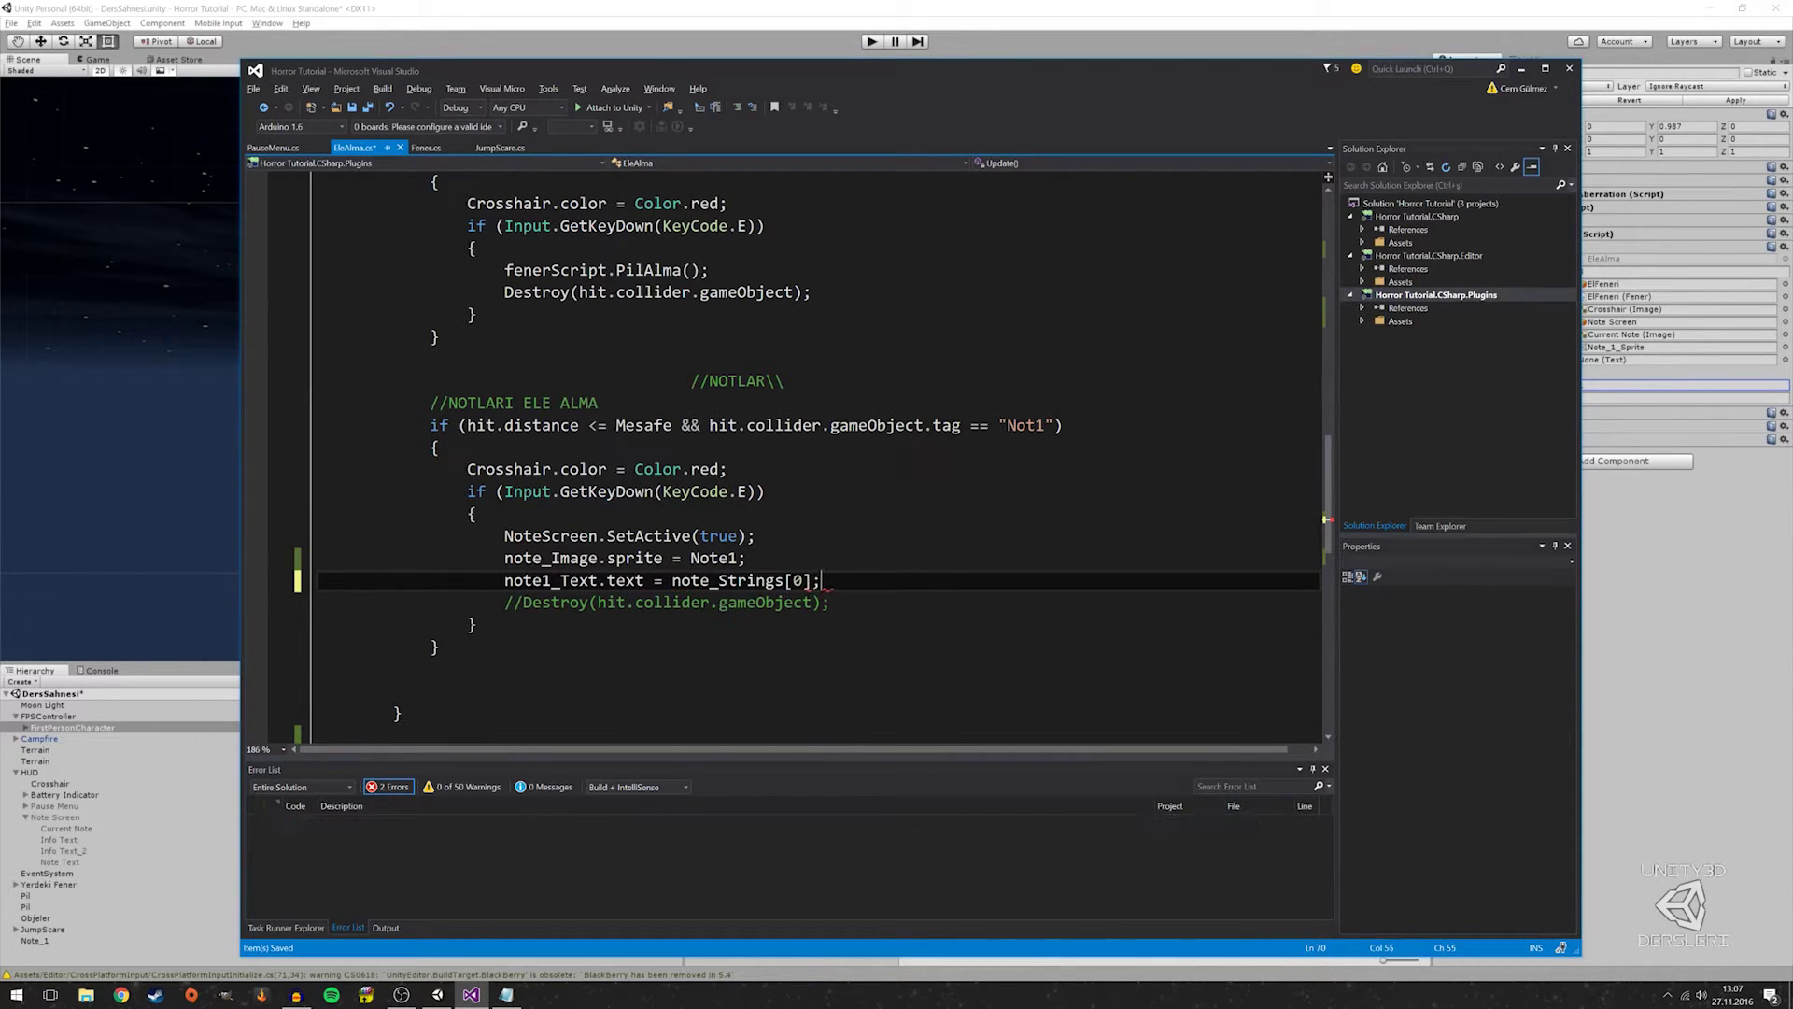
pyautogui.hotkey('ctrl', 's')
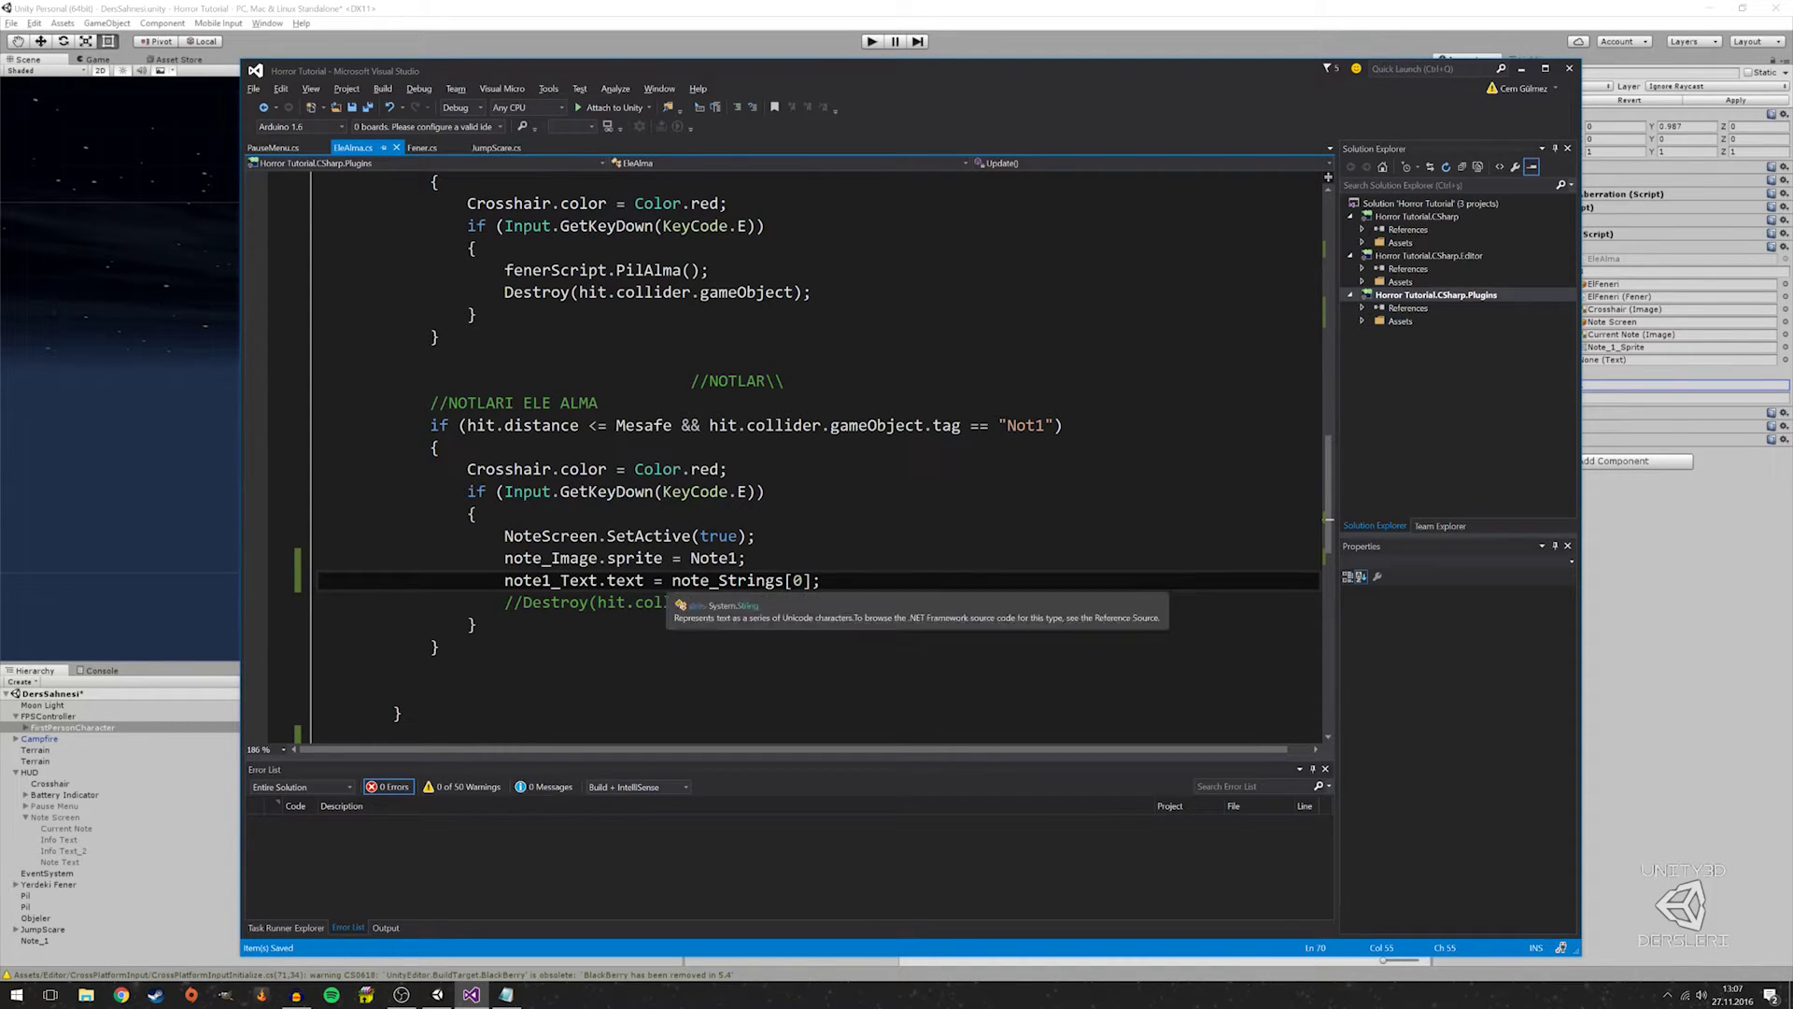
# Jump from the note1_Text reference on line 70 to its declaration with F12
pyautogui.click(794, 580)
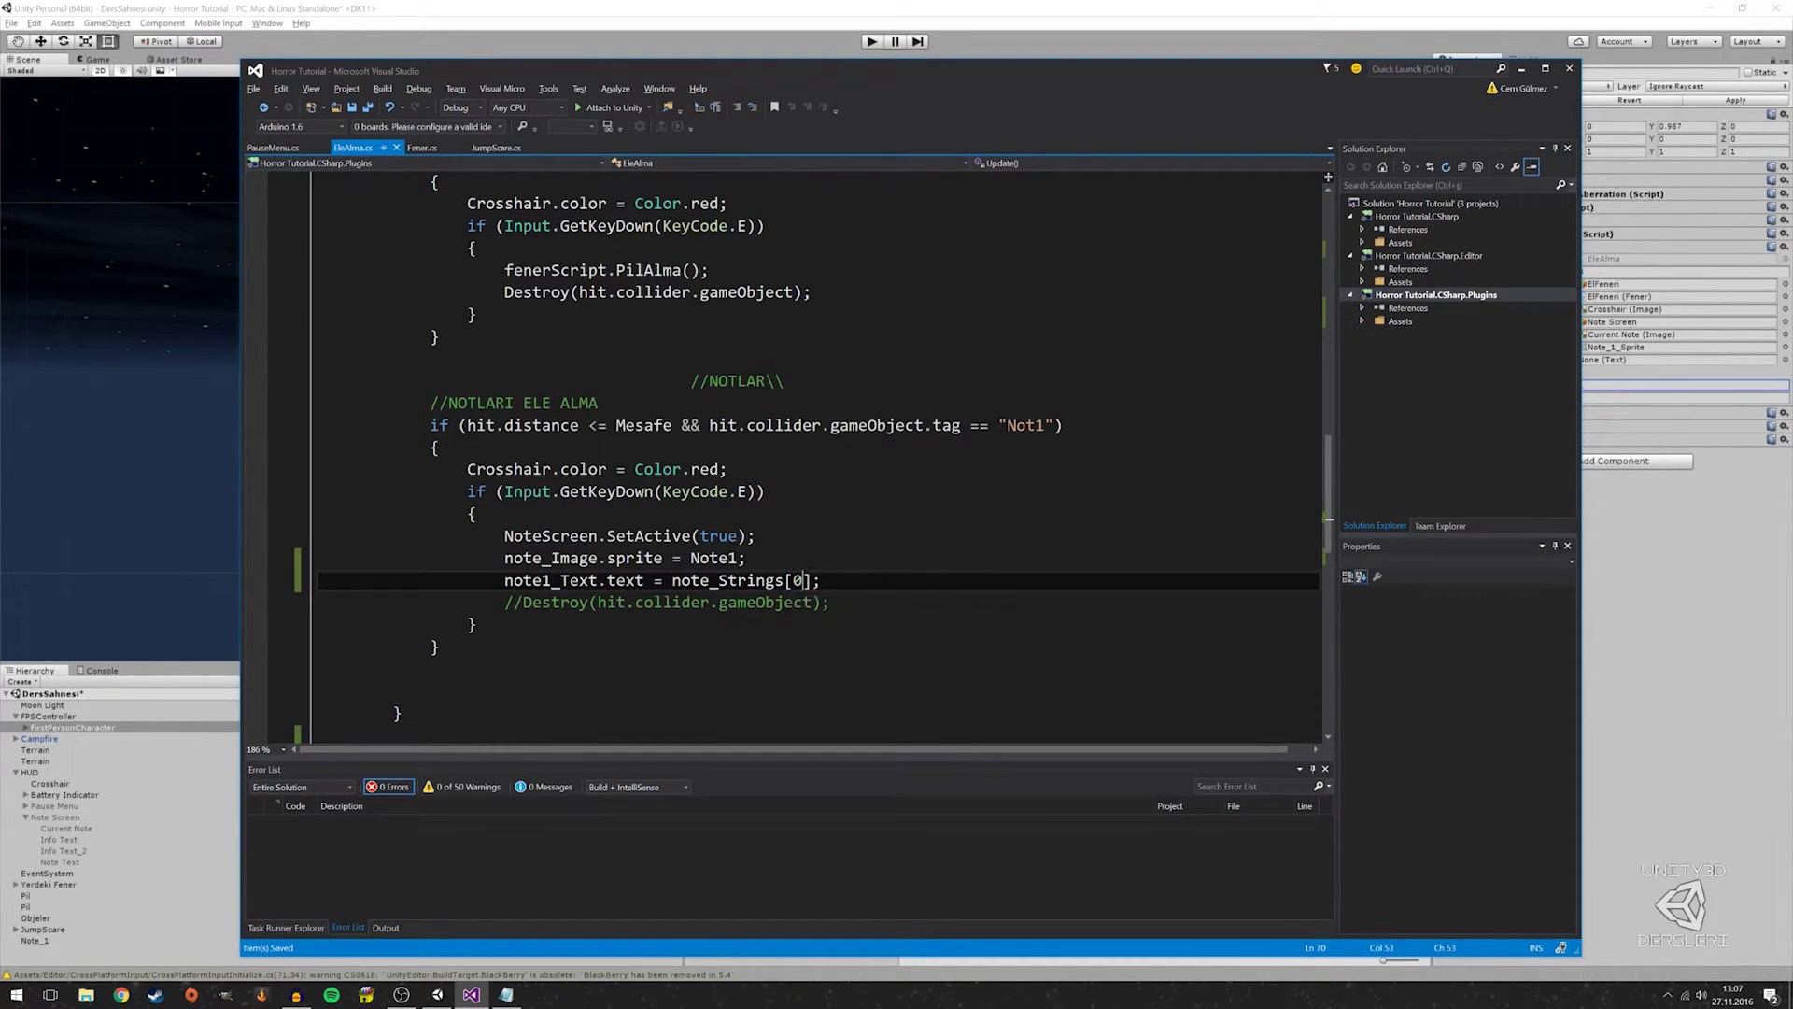
pyautogui.moveTo(504, 580); pyautogui.dragTo(597, 580)
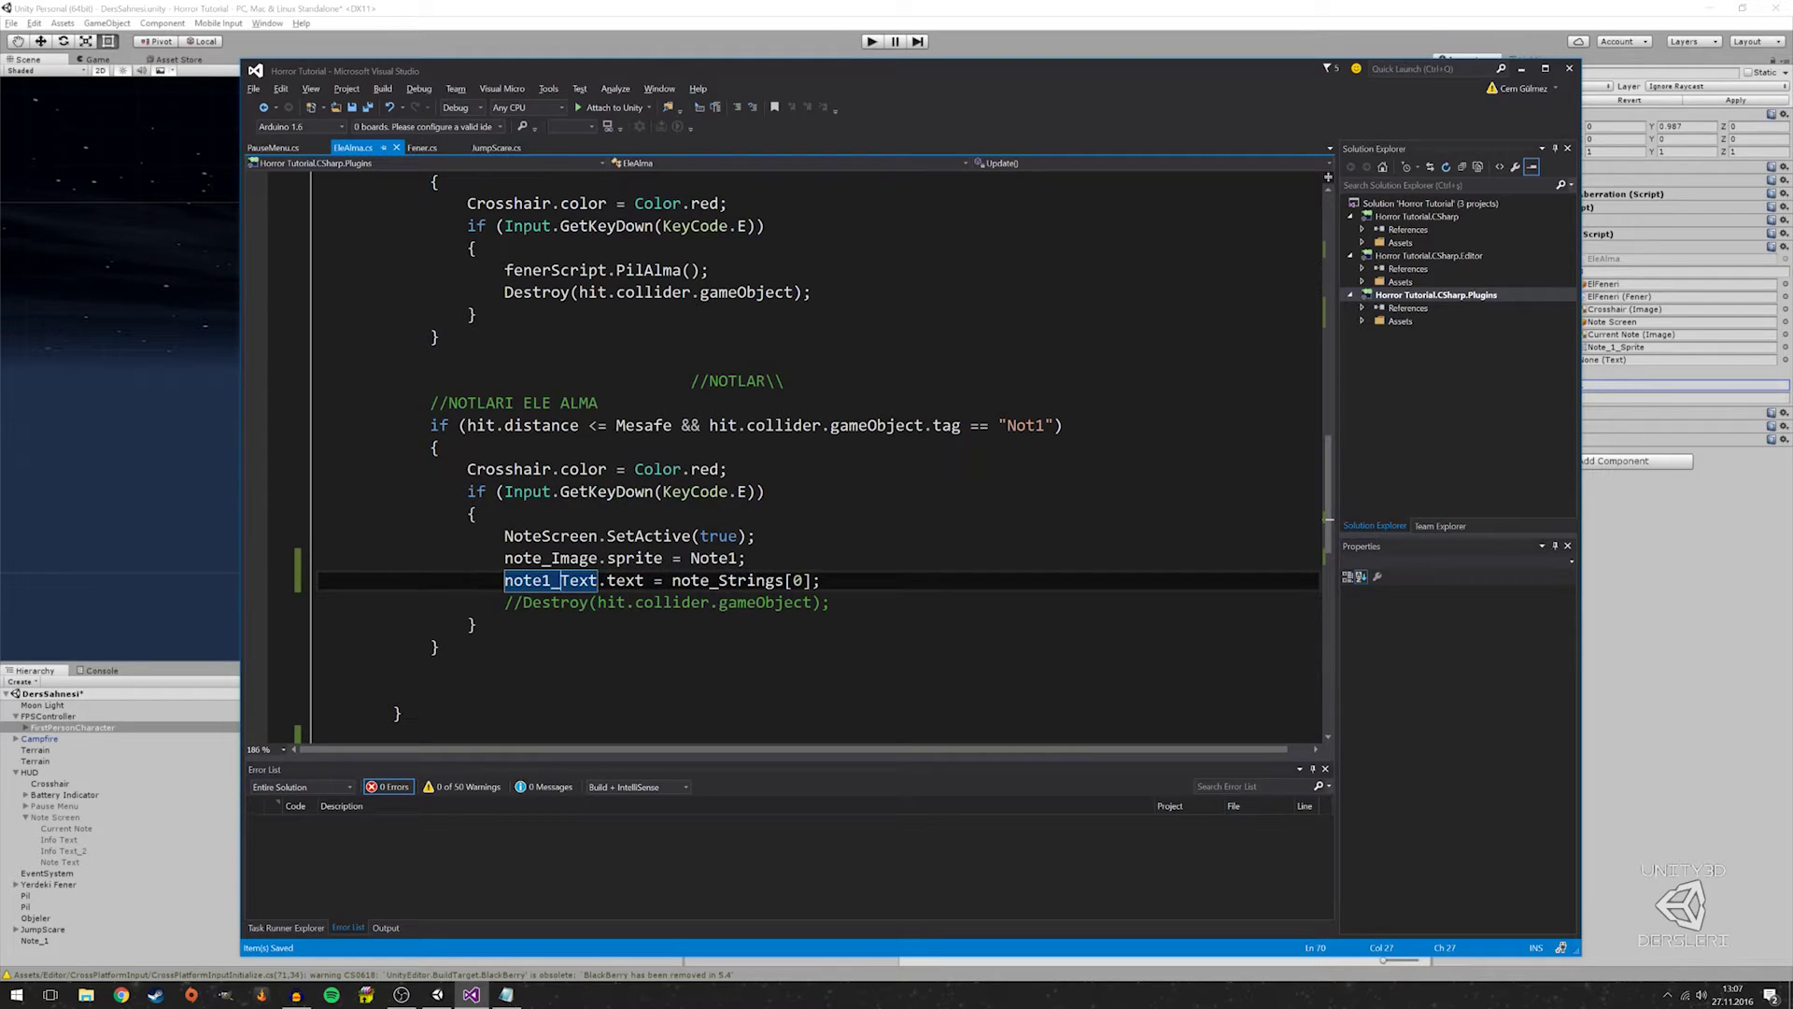
pyautogui.scroll(4, 822, 457)
pyautogui.scroll(-4, 822, 458)
pyautogui.scroll(-7, 821, 458)
pyautogui.scroll(3, 822, 458)
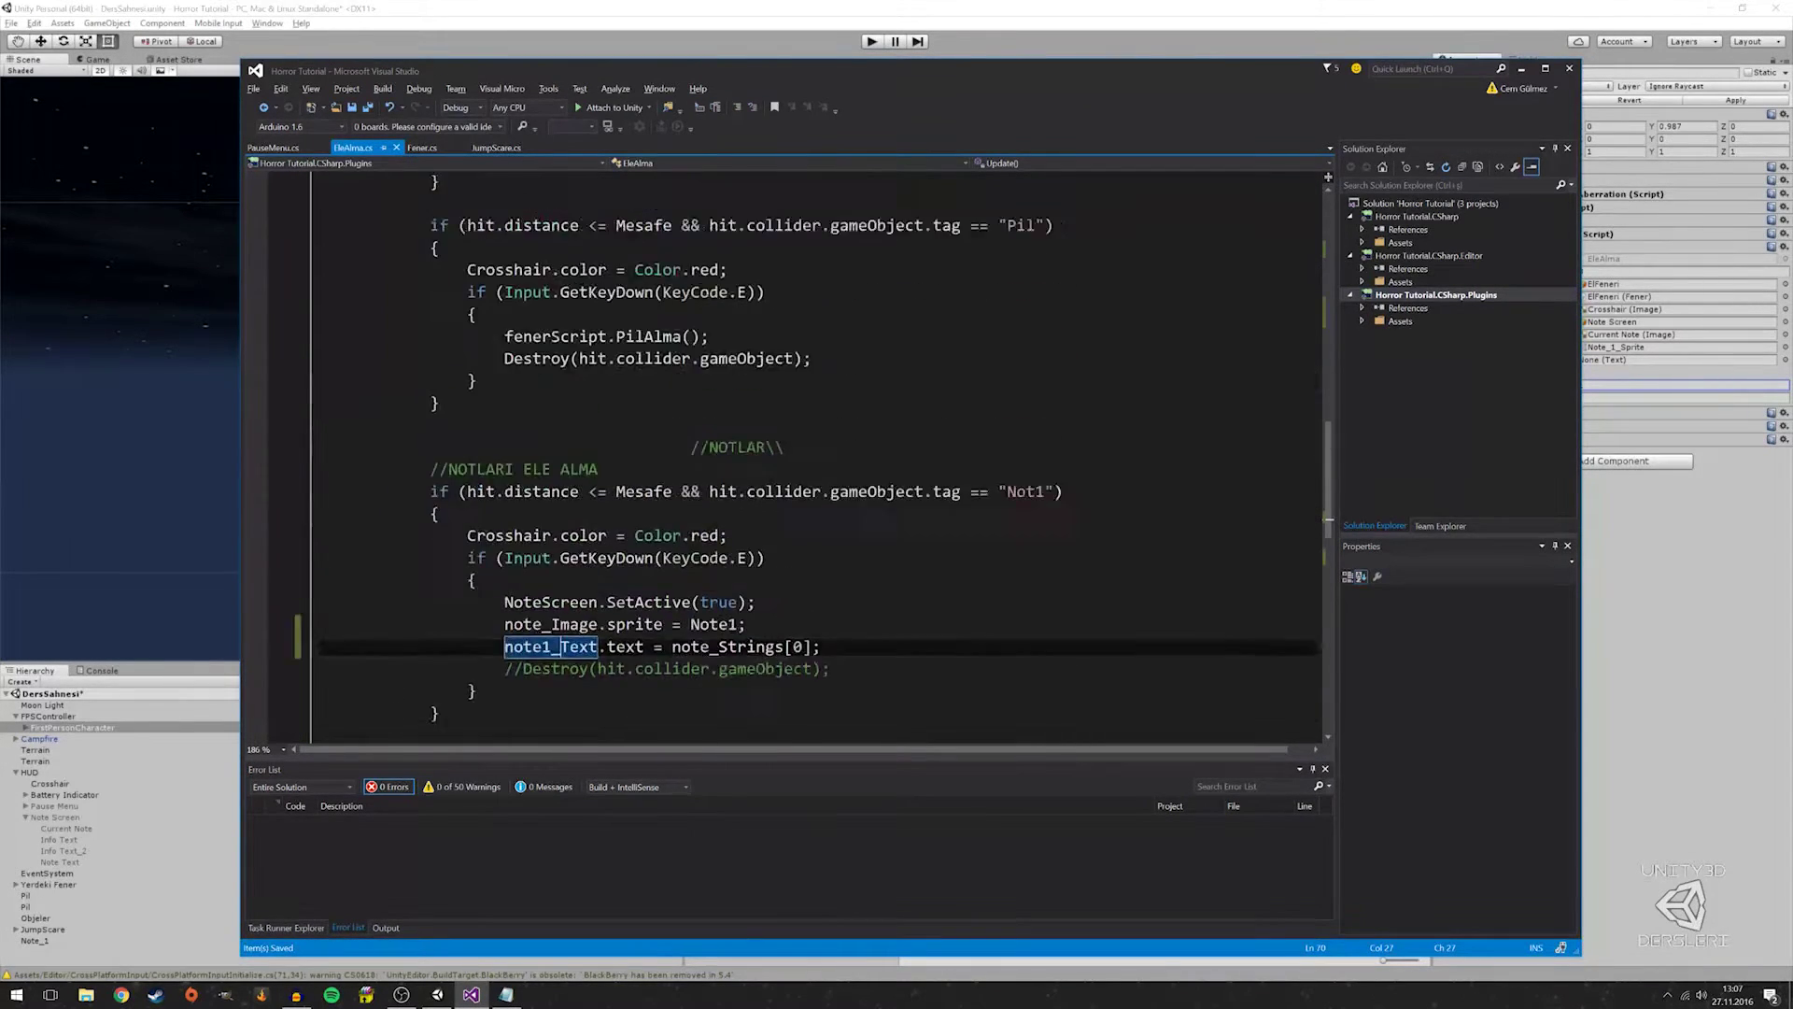
pyautogui.press('F12')
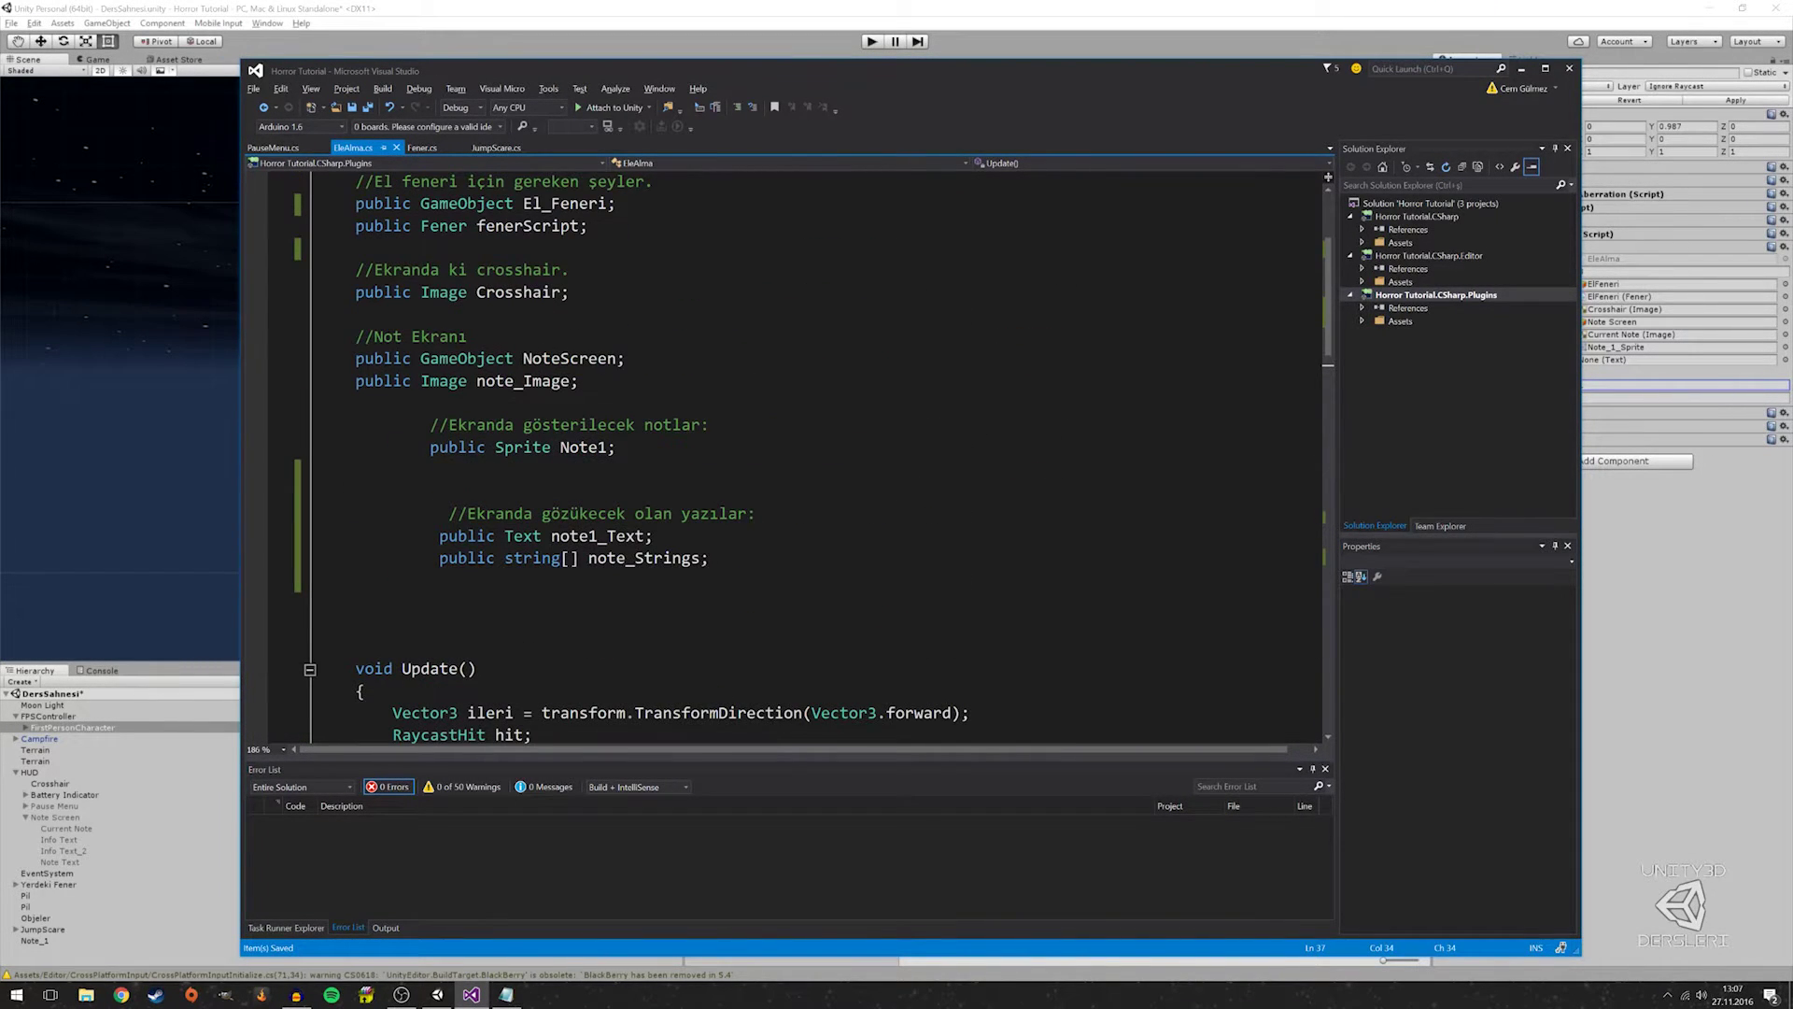
# Change the note1_Text field declaration to public Text[] note_Texts;
pyautogui.click(447, 514)
pyautogui.press('BackSpace')
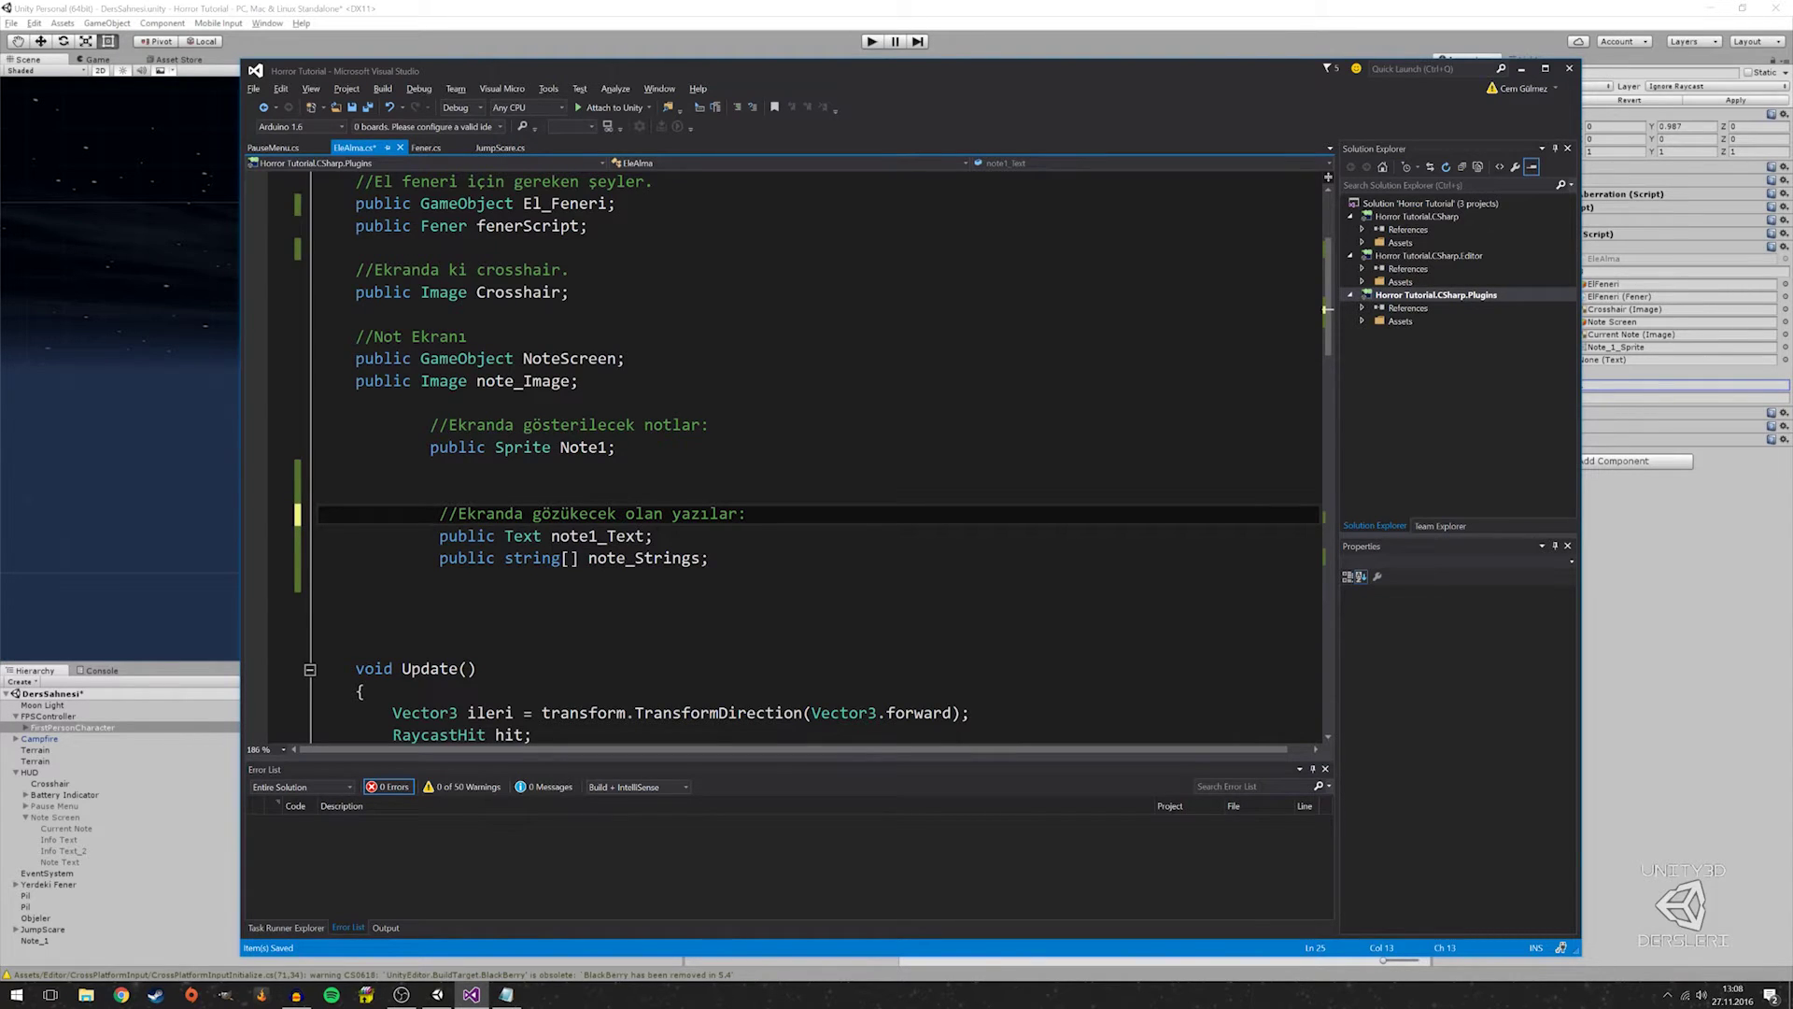
pyautogui.moveTo(519, 538)
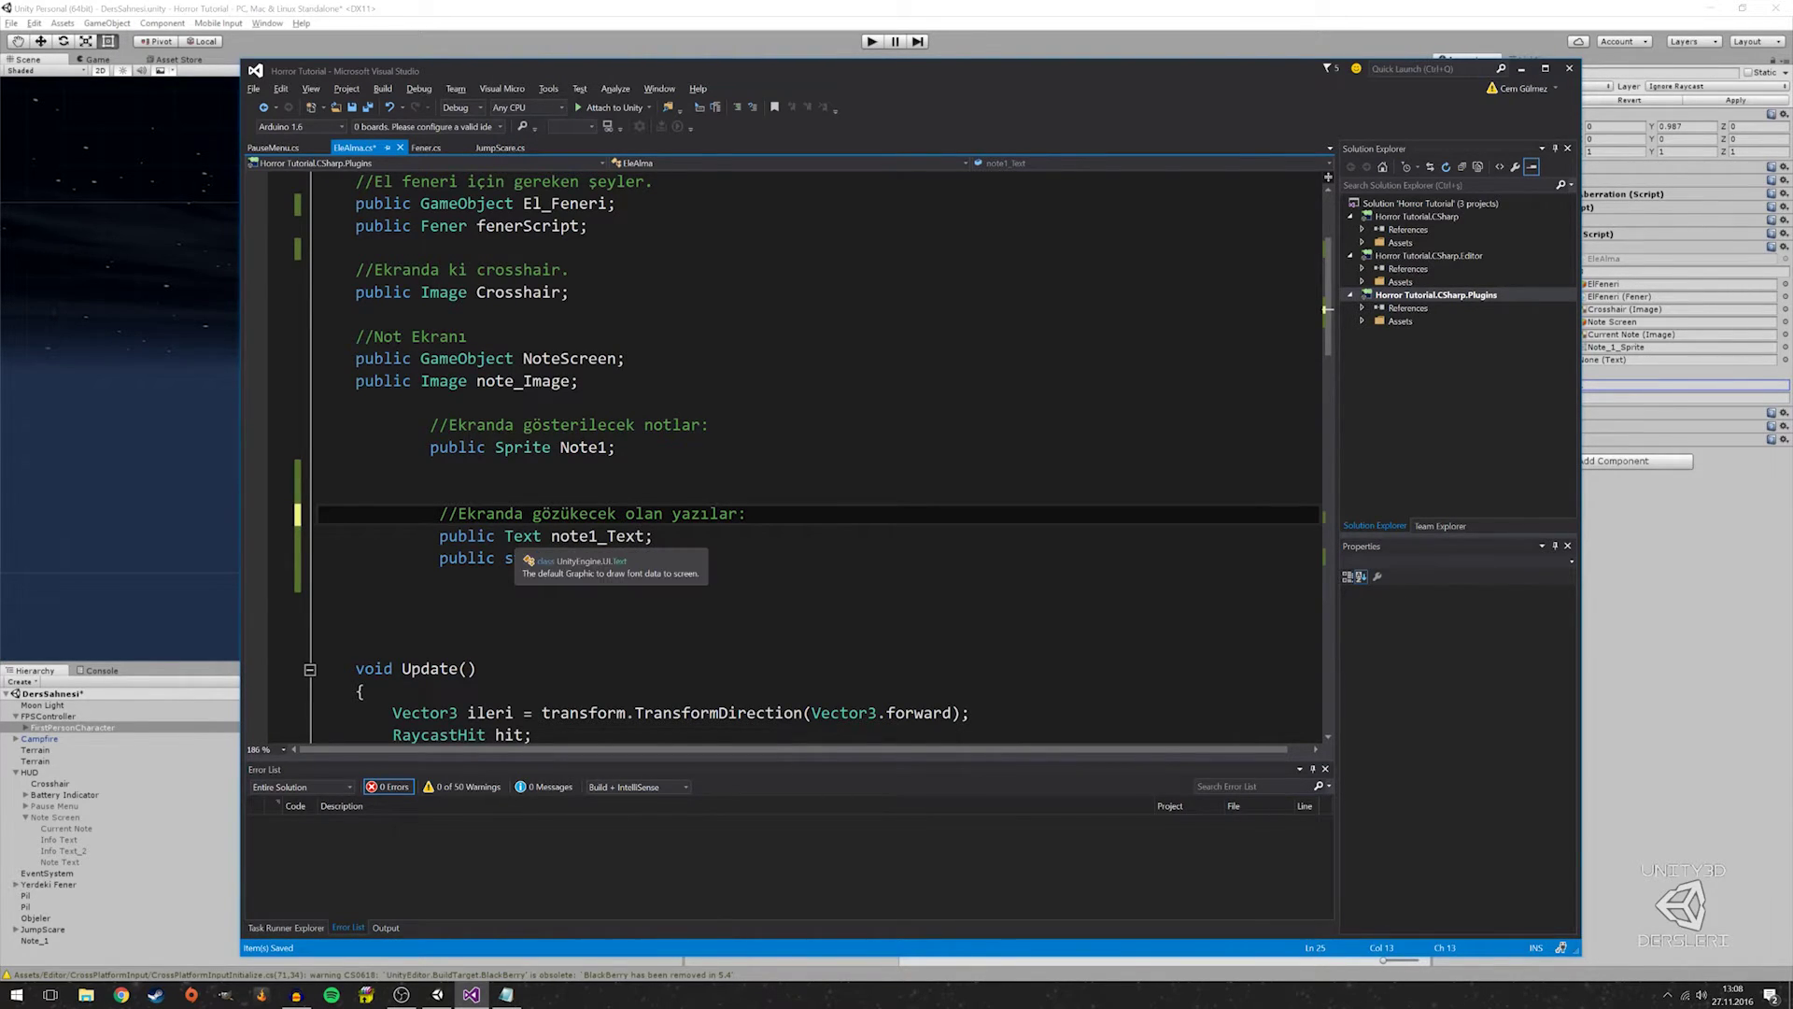
pyautogui.click(654, 536)
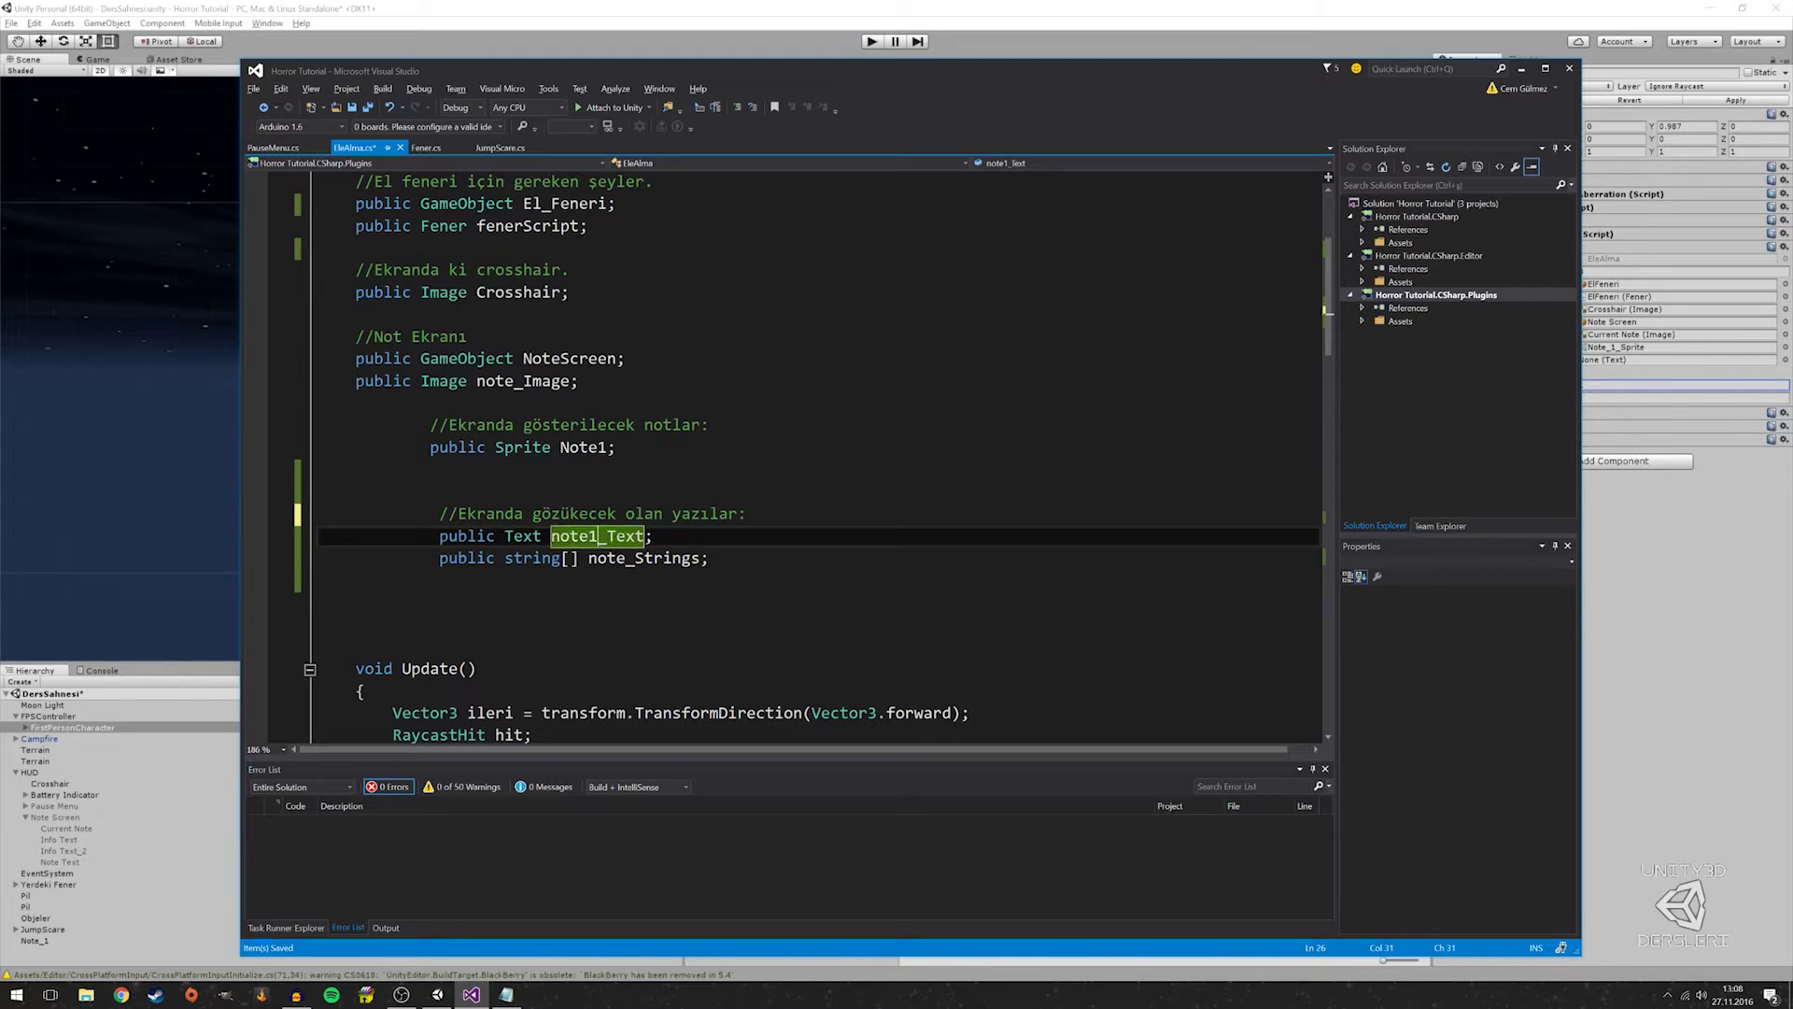
pyautogui.click(542, 536)
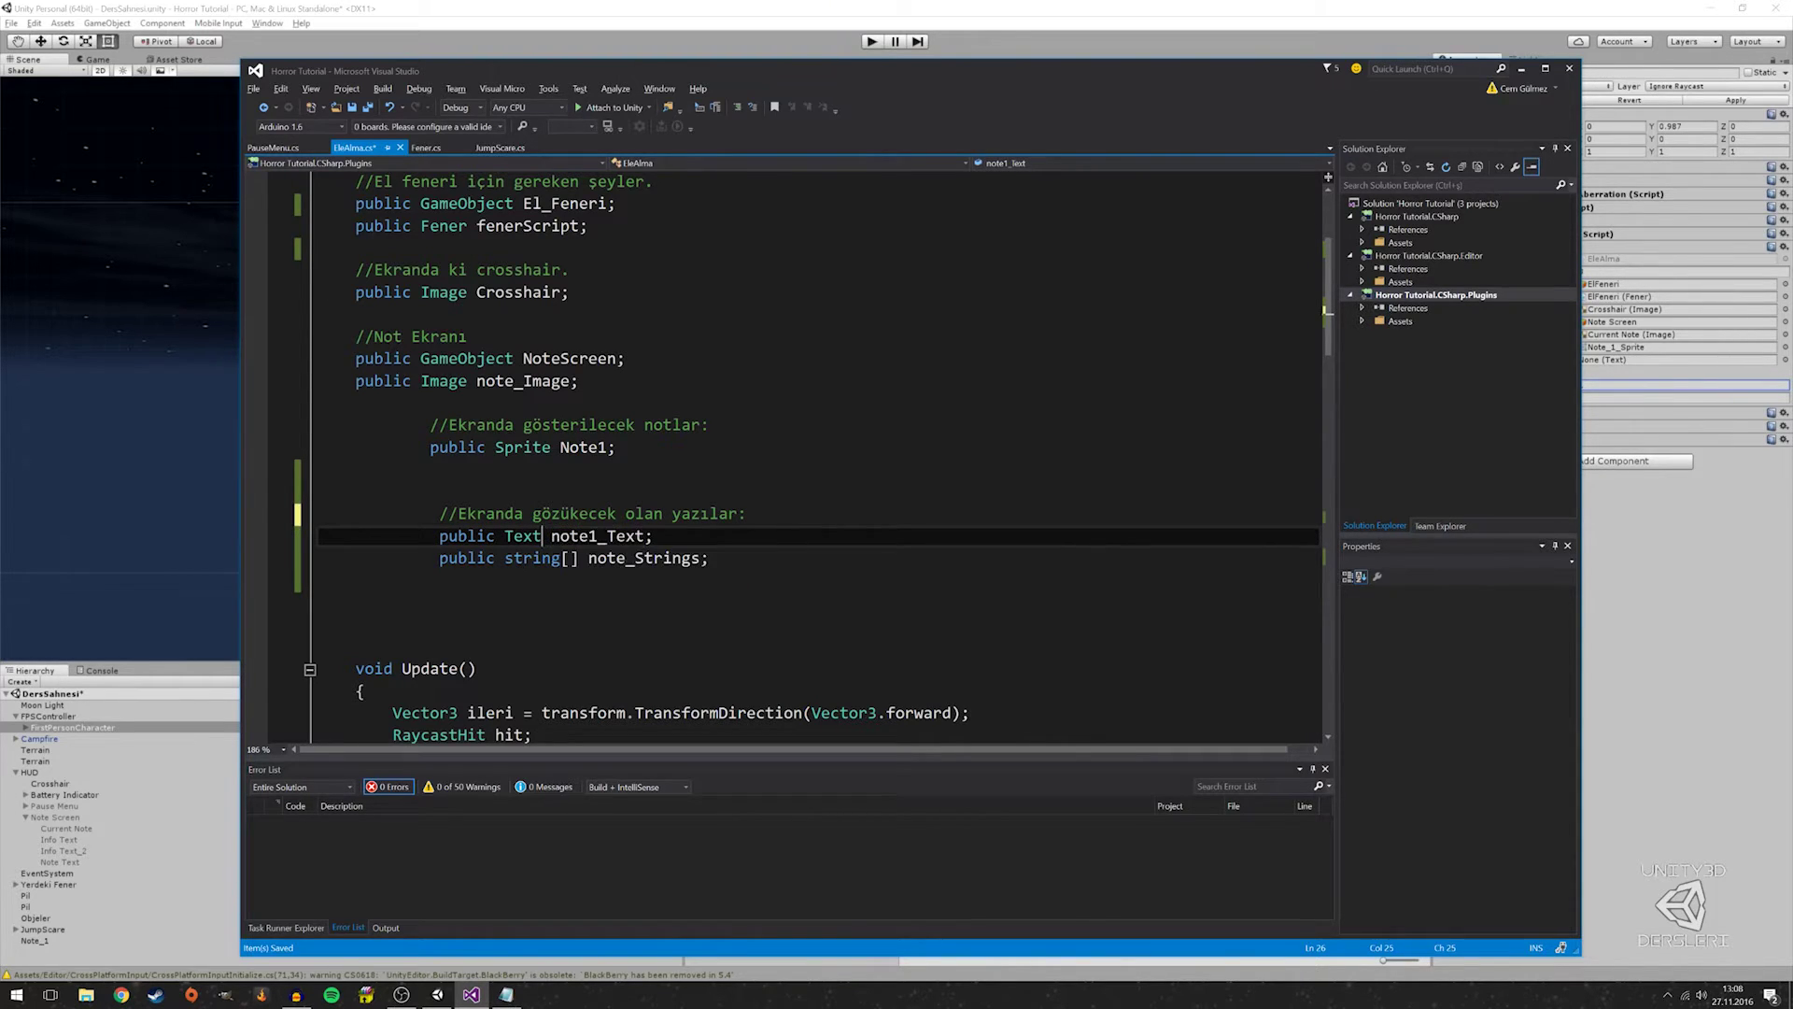
pyautogui.write('[]')
pyautogui.press('Delete')
pyautogui.press('Delete')
pyautogui.press('Delete')
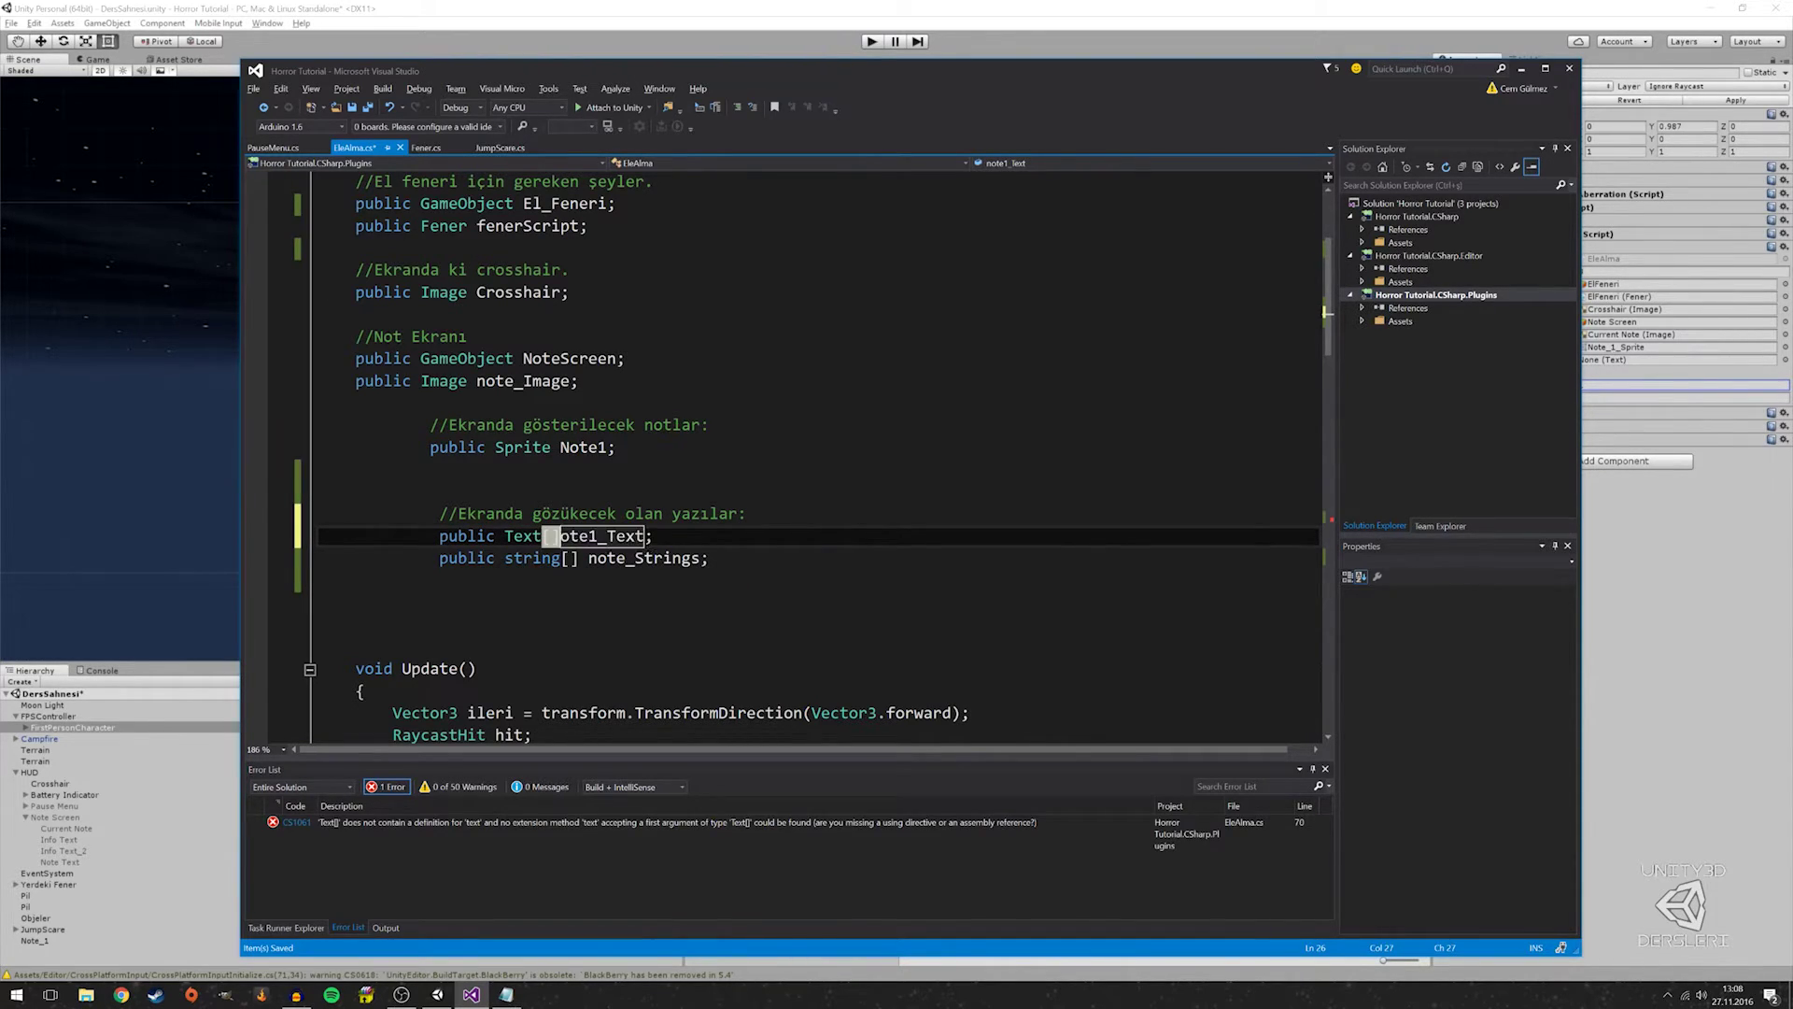
pyautogui.press('Delete')
pyautogui.press('Delete')
pyautogui.press('Delete')
pyautogui.press('Delete')
pyautogui.press('Delete')
pyautogui.write('note_')
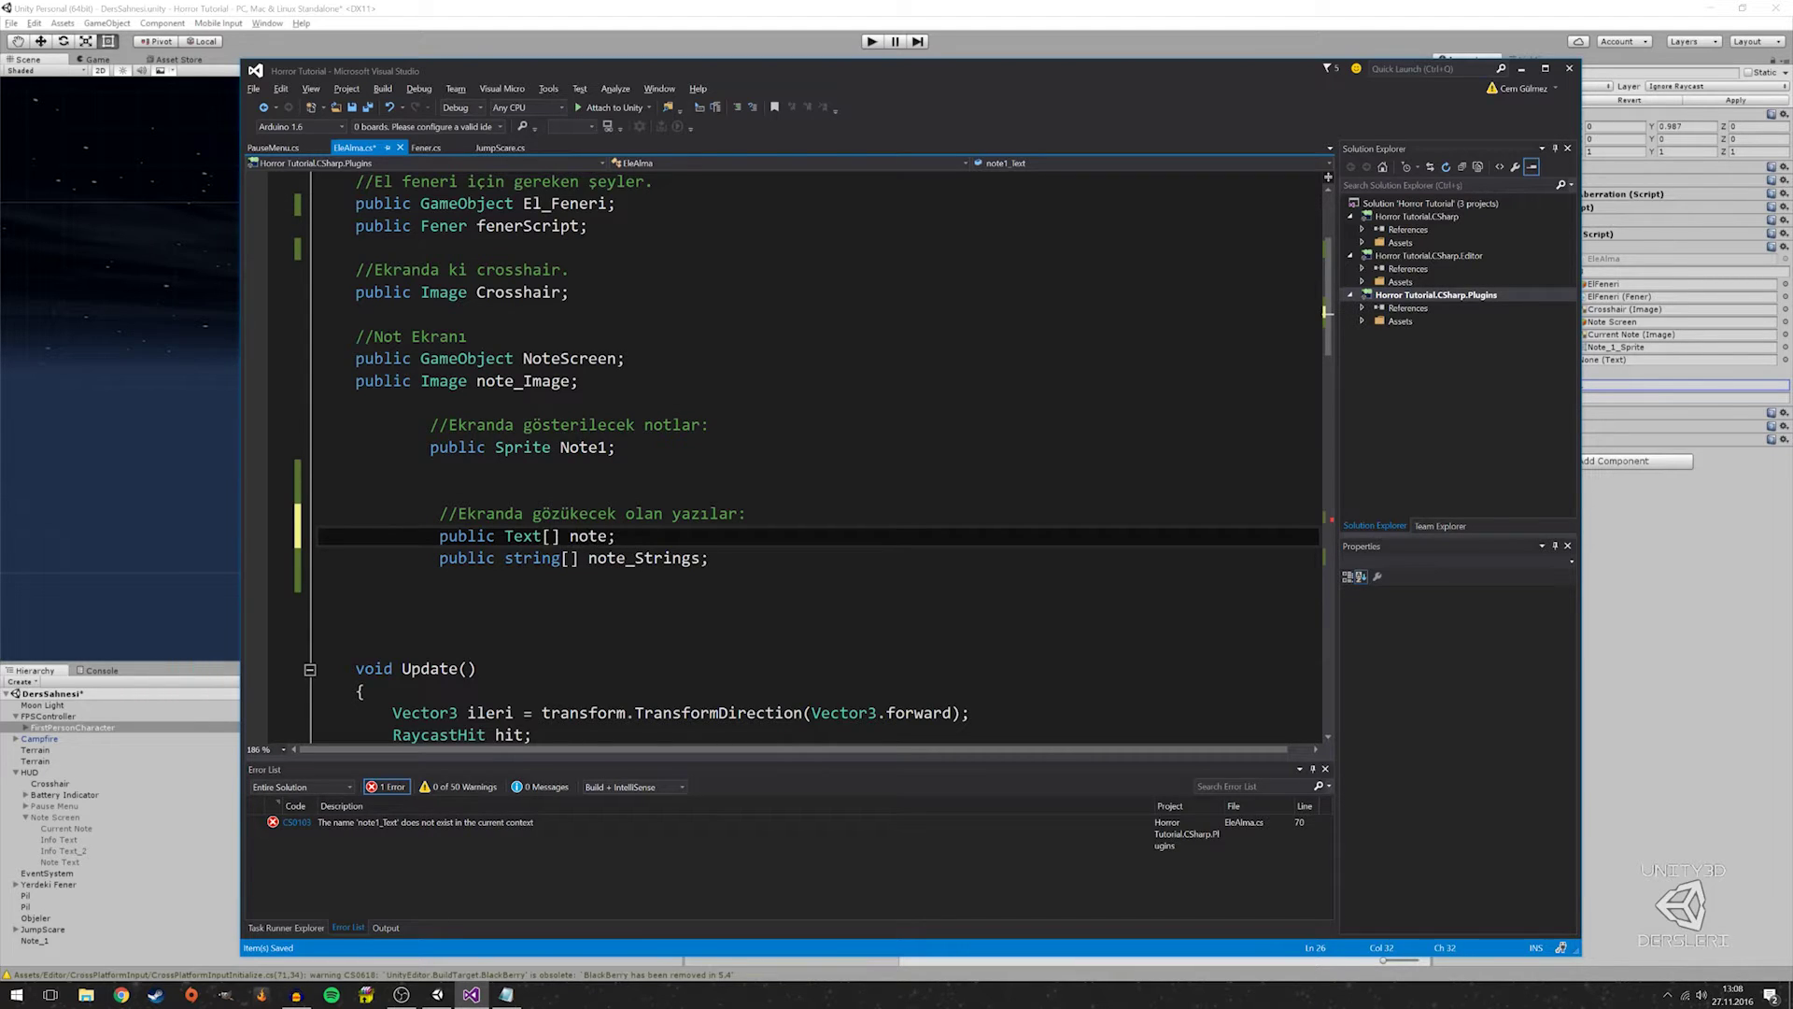
pyautogui.write('Texts;')
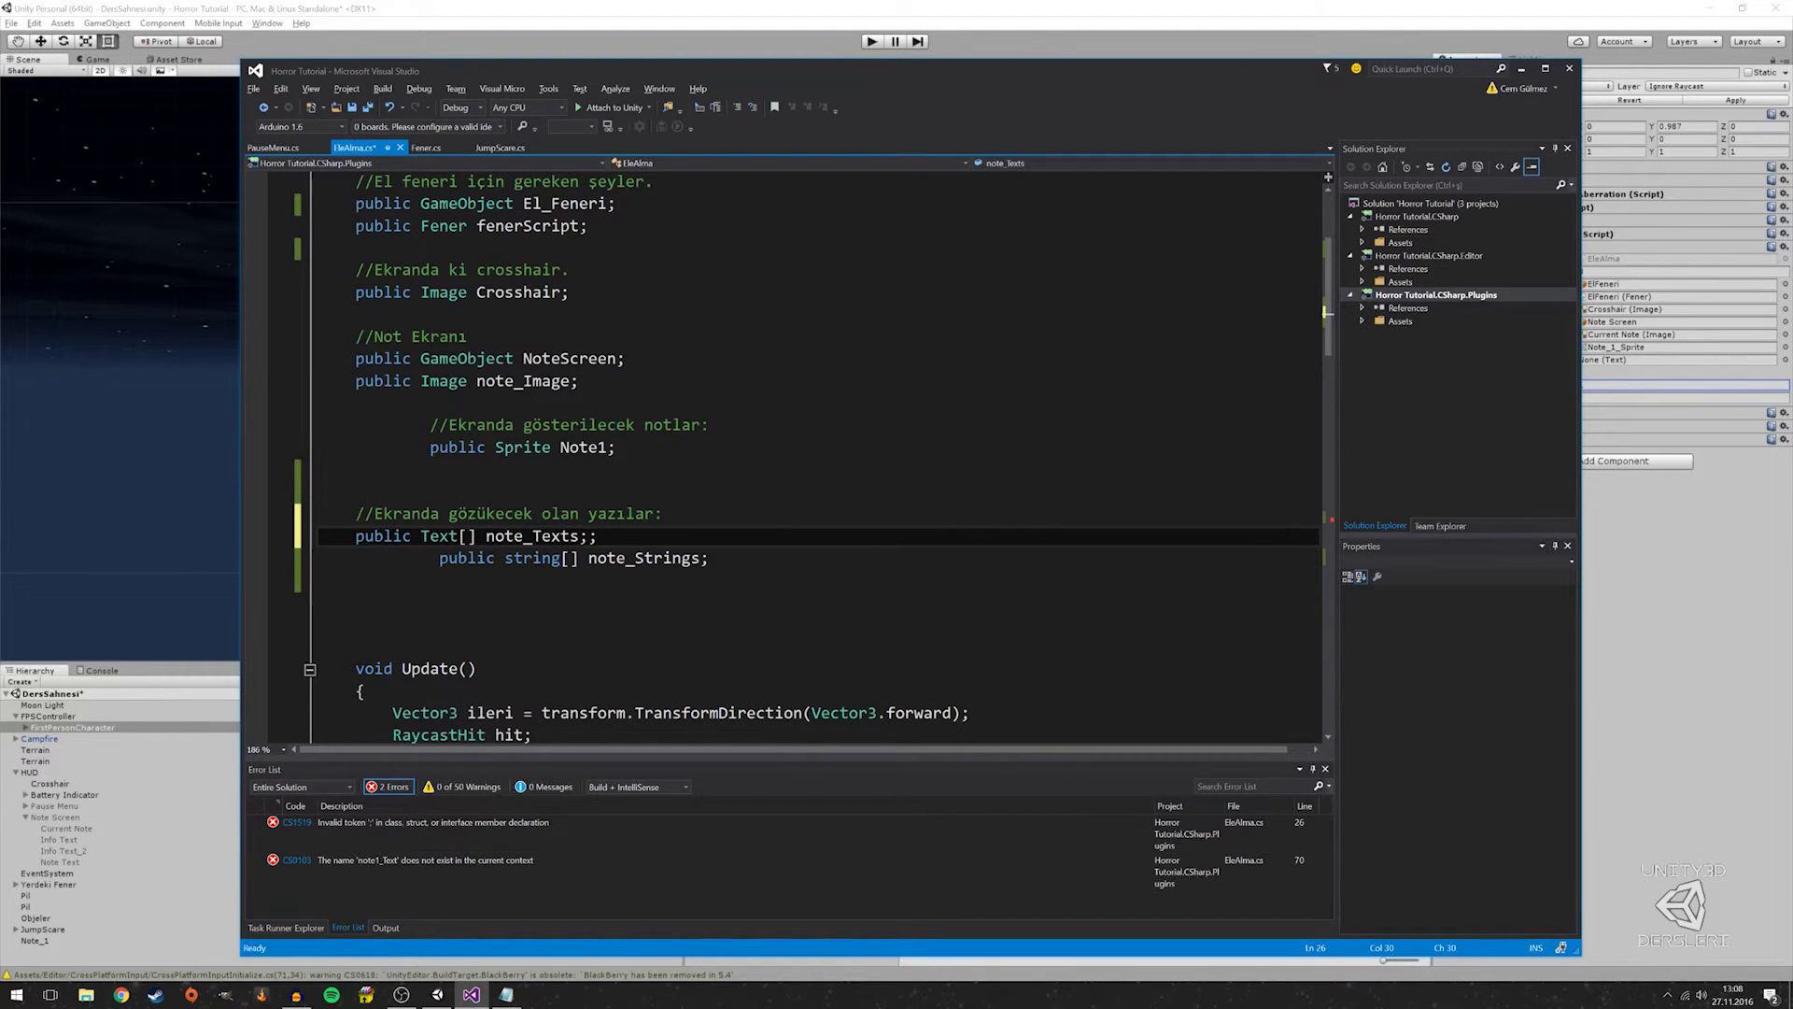
# Re-indent the comment and field declarations, save, and go to the CS1519 error
pyautogui.press('Home')
pyautogui.press('Tab')
pyautogui.press('Tab')
pyautogui.press('Up')
pyautogui.press('Up')
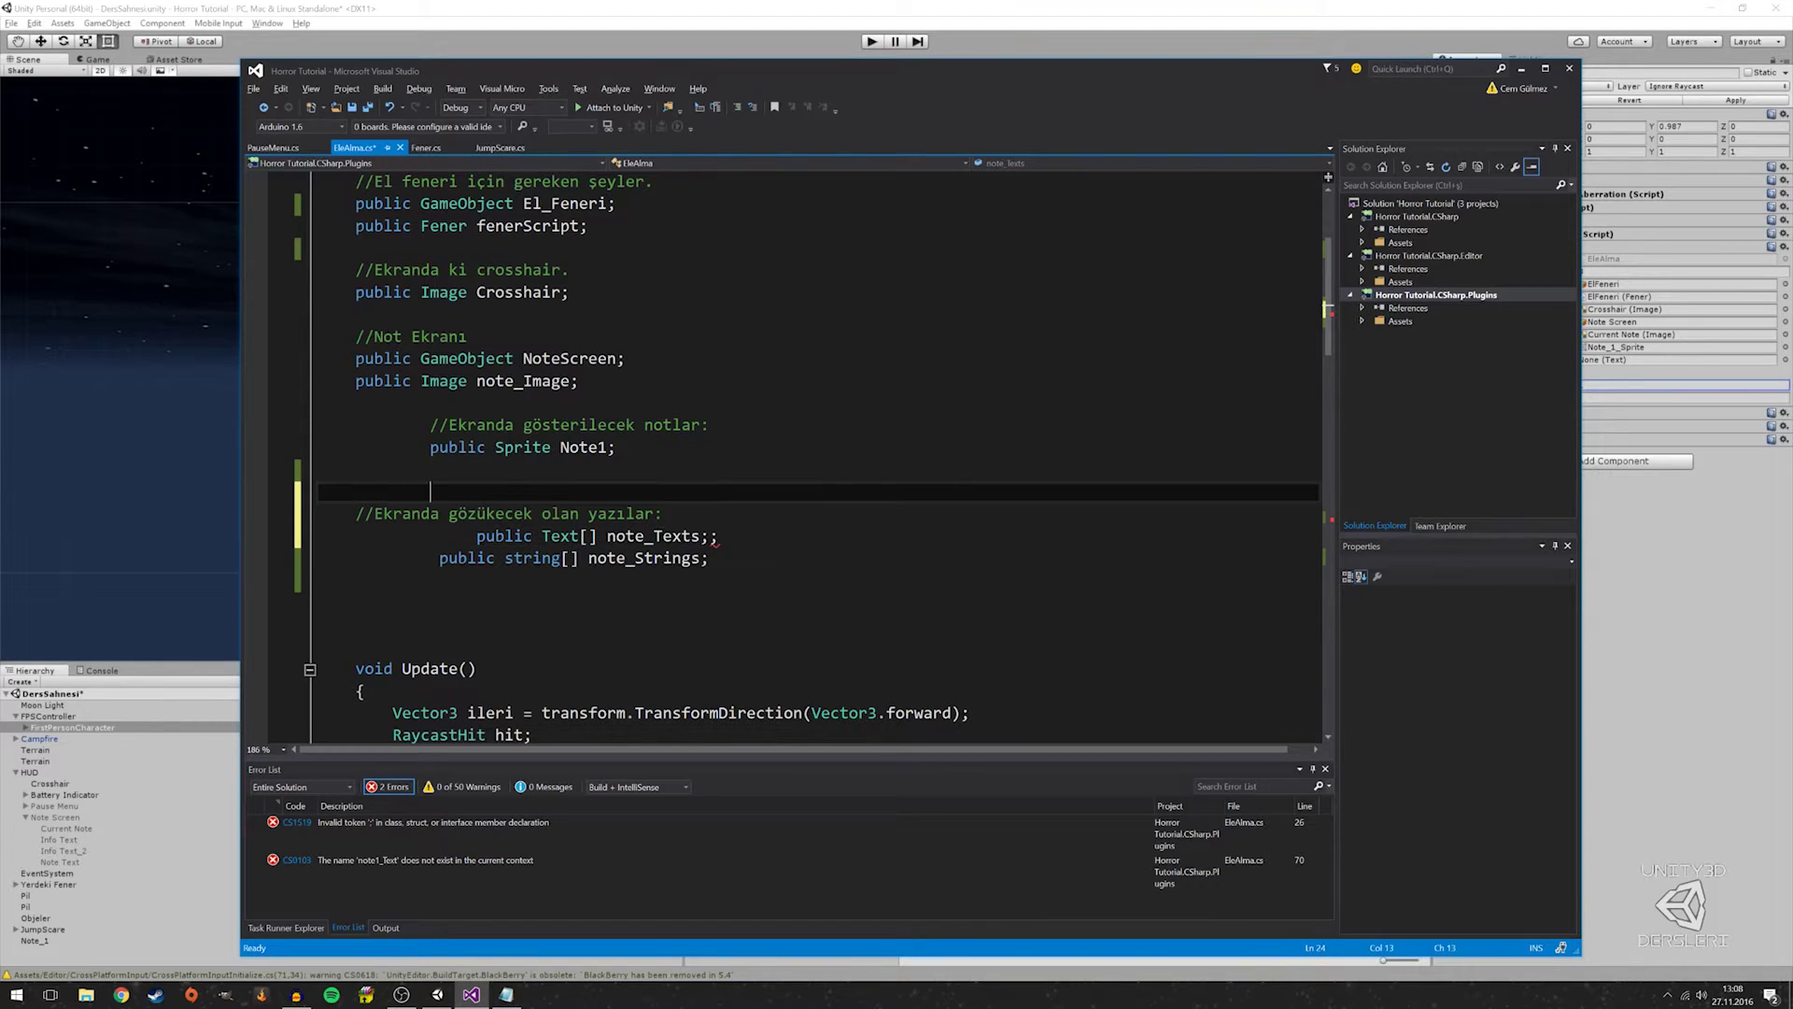
pyautogui.press('Down')
pyautogui.press('Tab')
pyautogui.press('Tab')
pyautogui.press('Tab')
pyautogui.press('Down')
pyautogui.press('Down')
pyautogui.press('Down')
pyautogui.press('Up')
pyautogui.press('Tab')
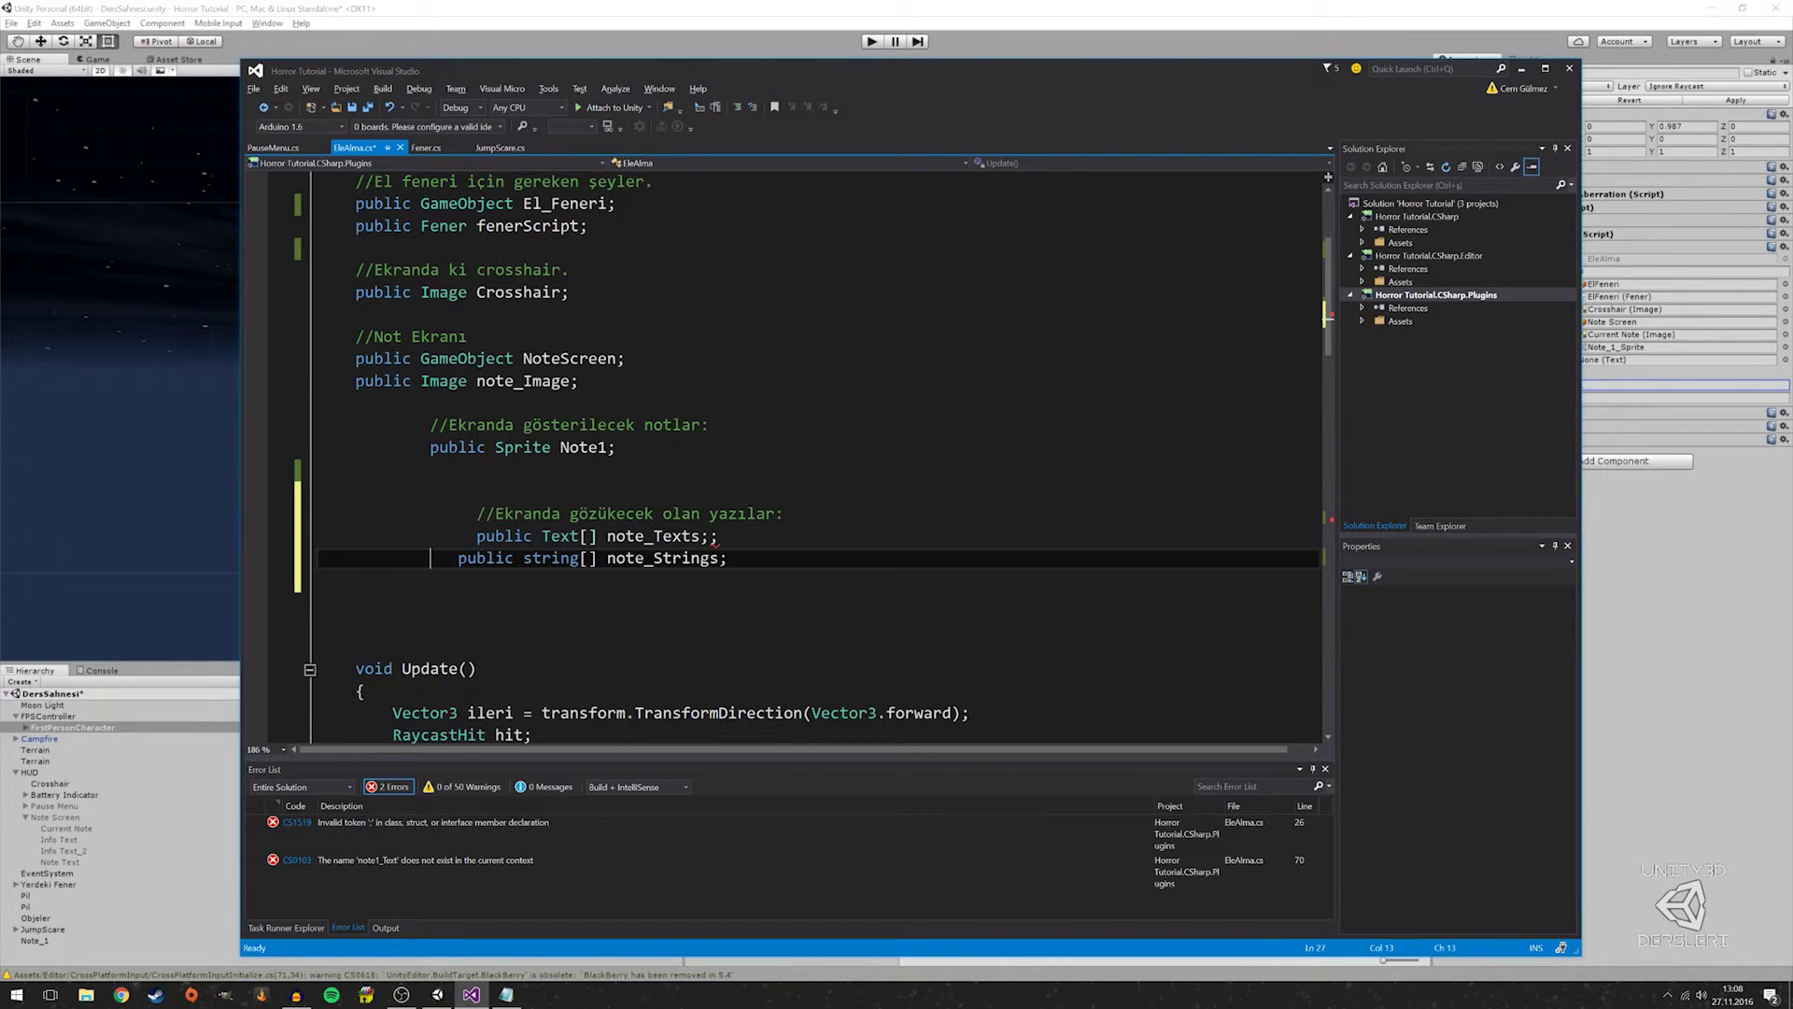
pyautogui.press('Tab')
pyautogui.scroll(-2, 467, 558)
pyautogui.hotkey('ctrl', 's')
pyautogui.scroll(-10, 467, 558)
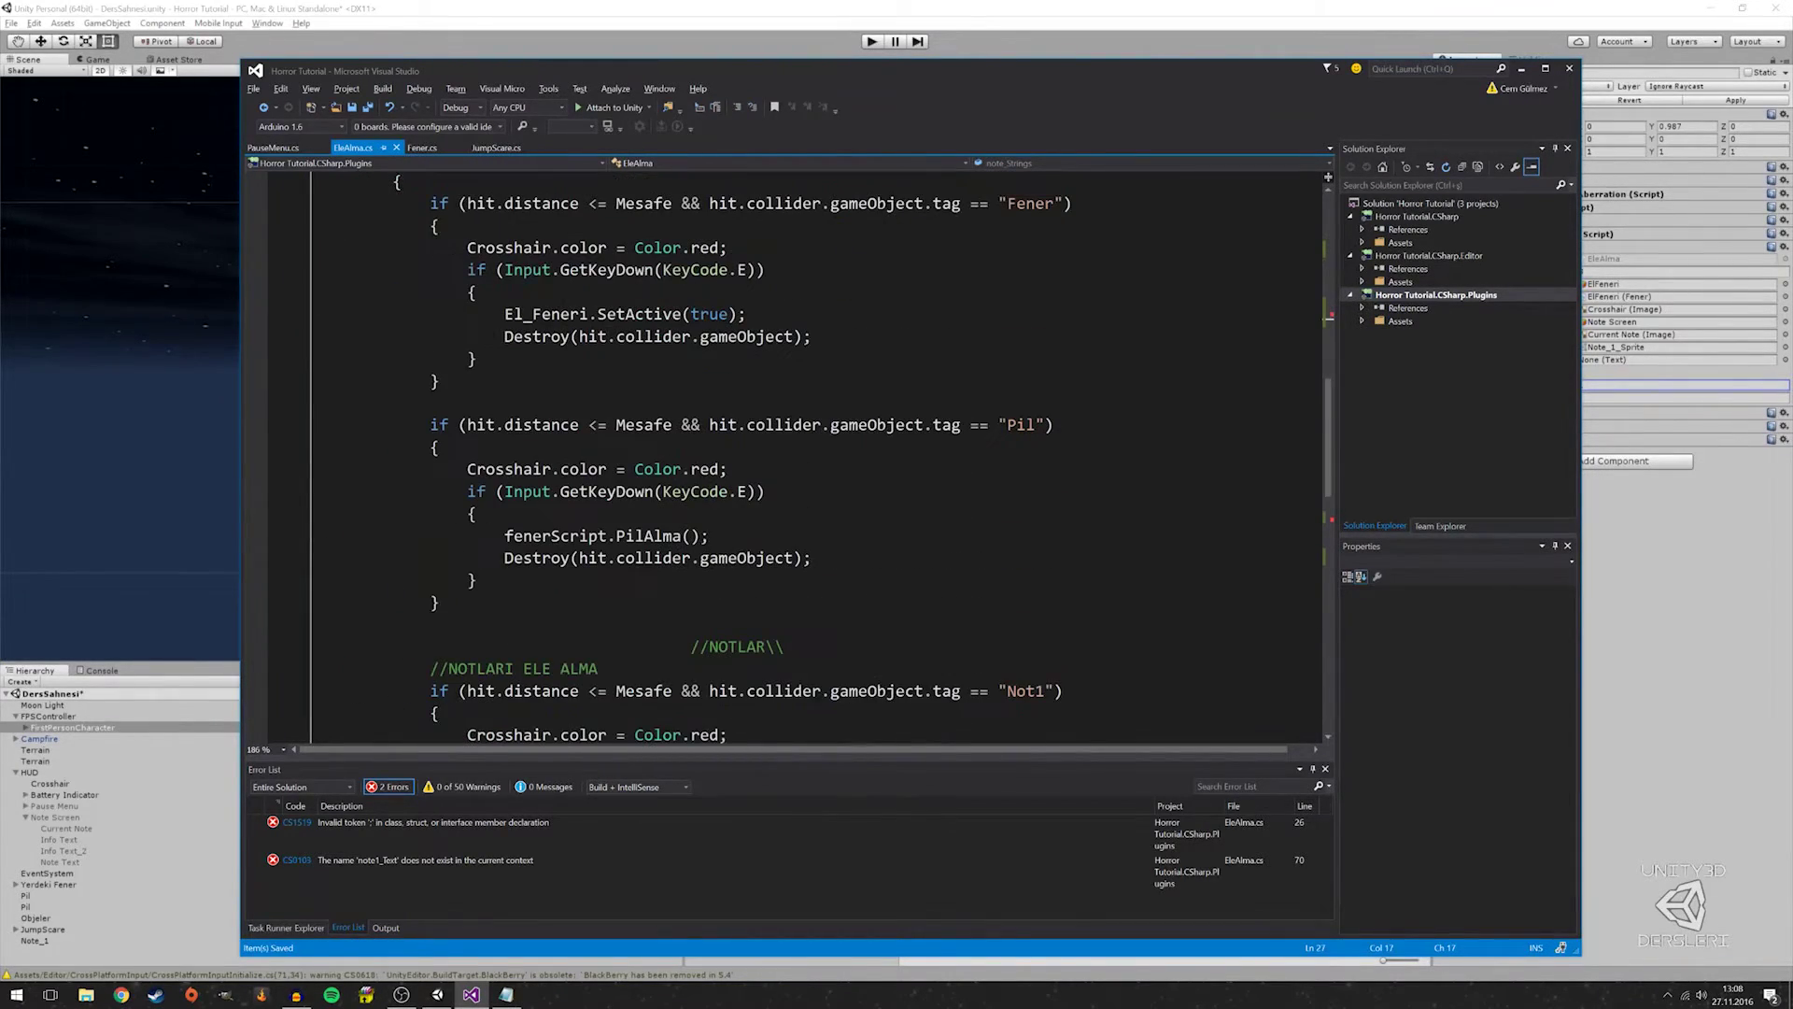
pyautogui.doubleClick(460, 821)
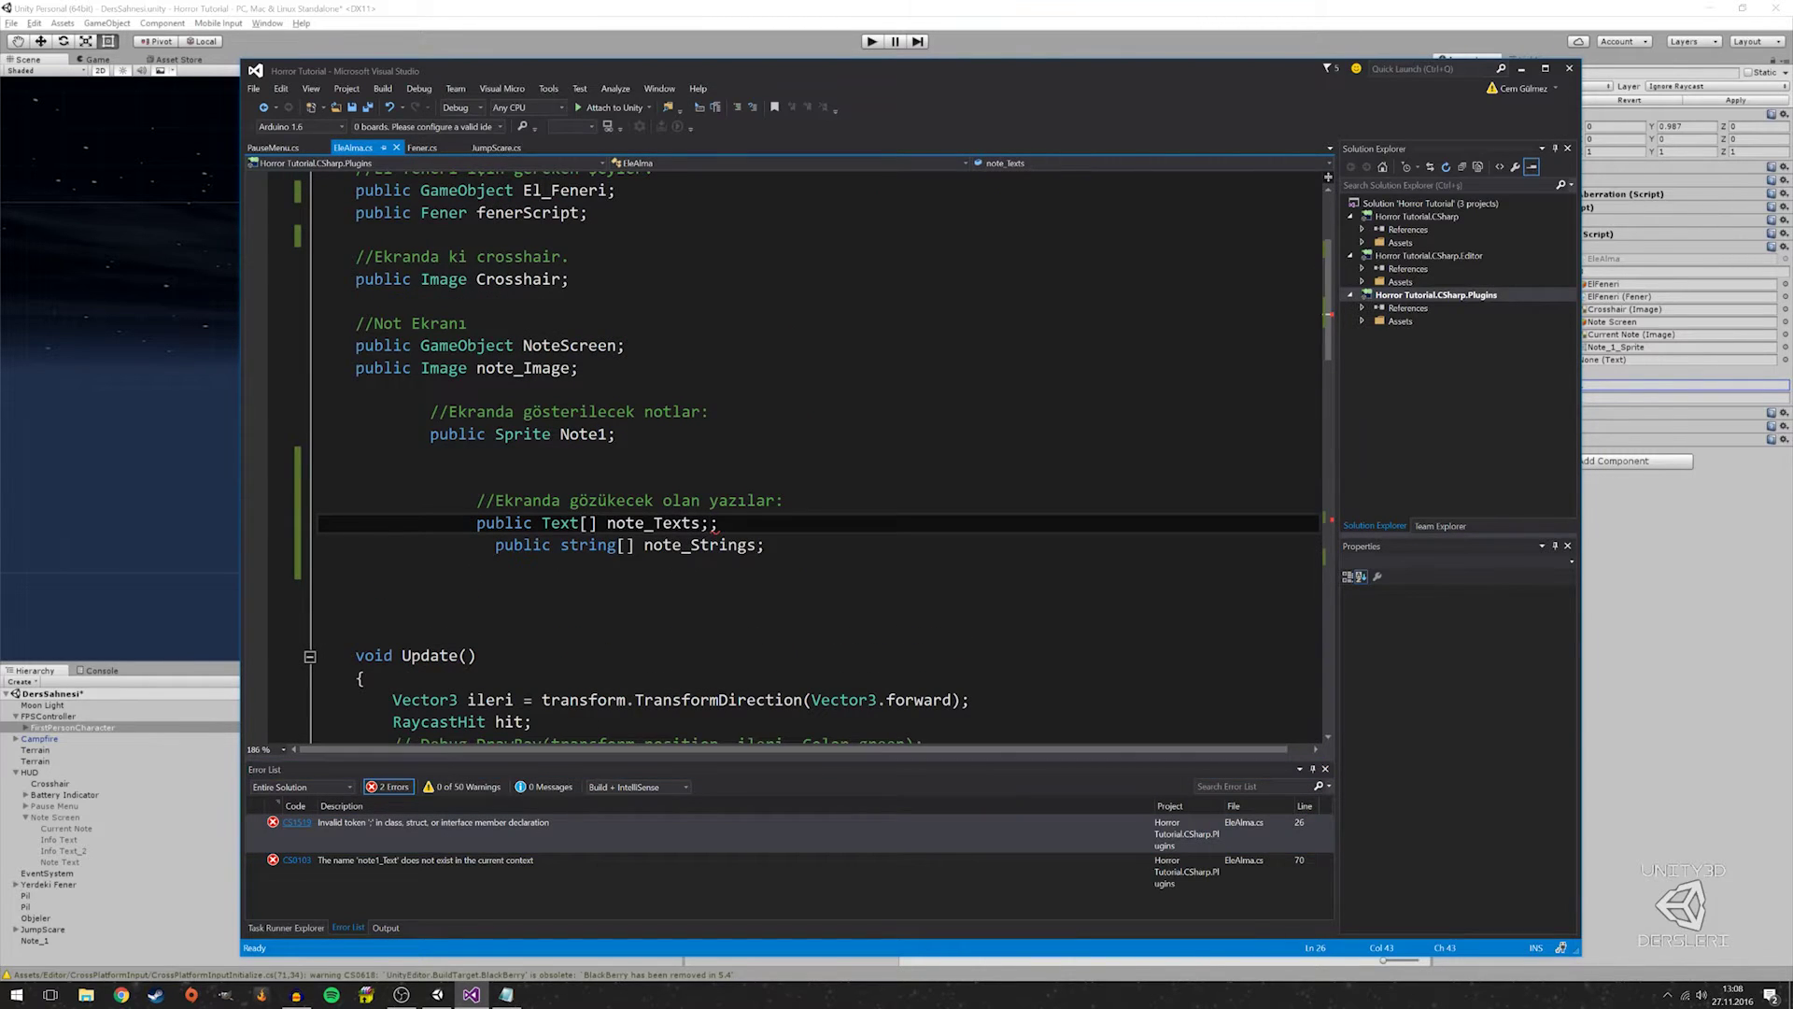
# Remove the stray semicolon and rewrite line 70 as note_Texts[0].text = note_Strings[0];, then save
pyautogui.press('BackSpace')
pyautogui.doubleClick(430, 822)
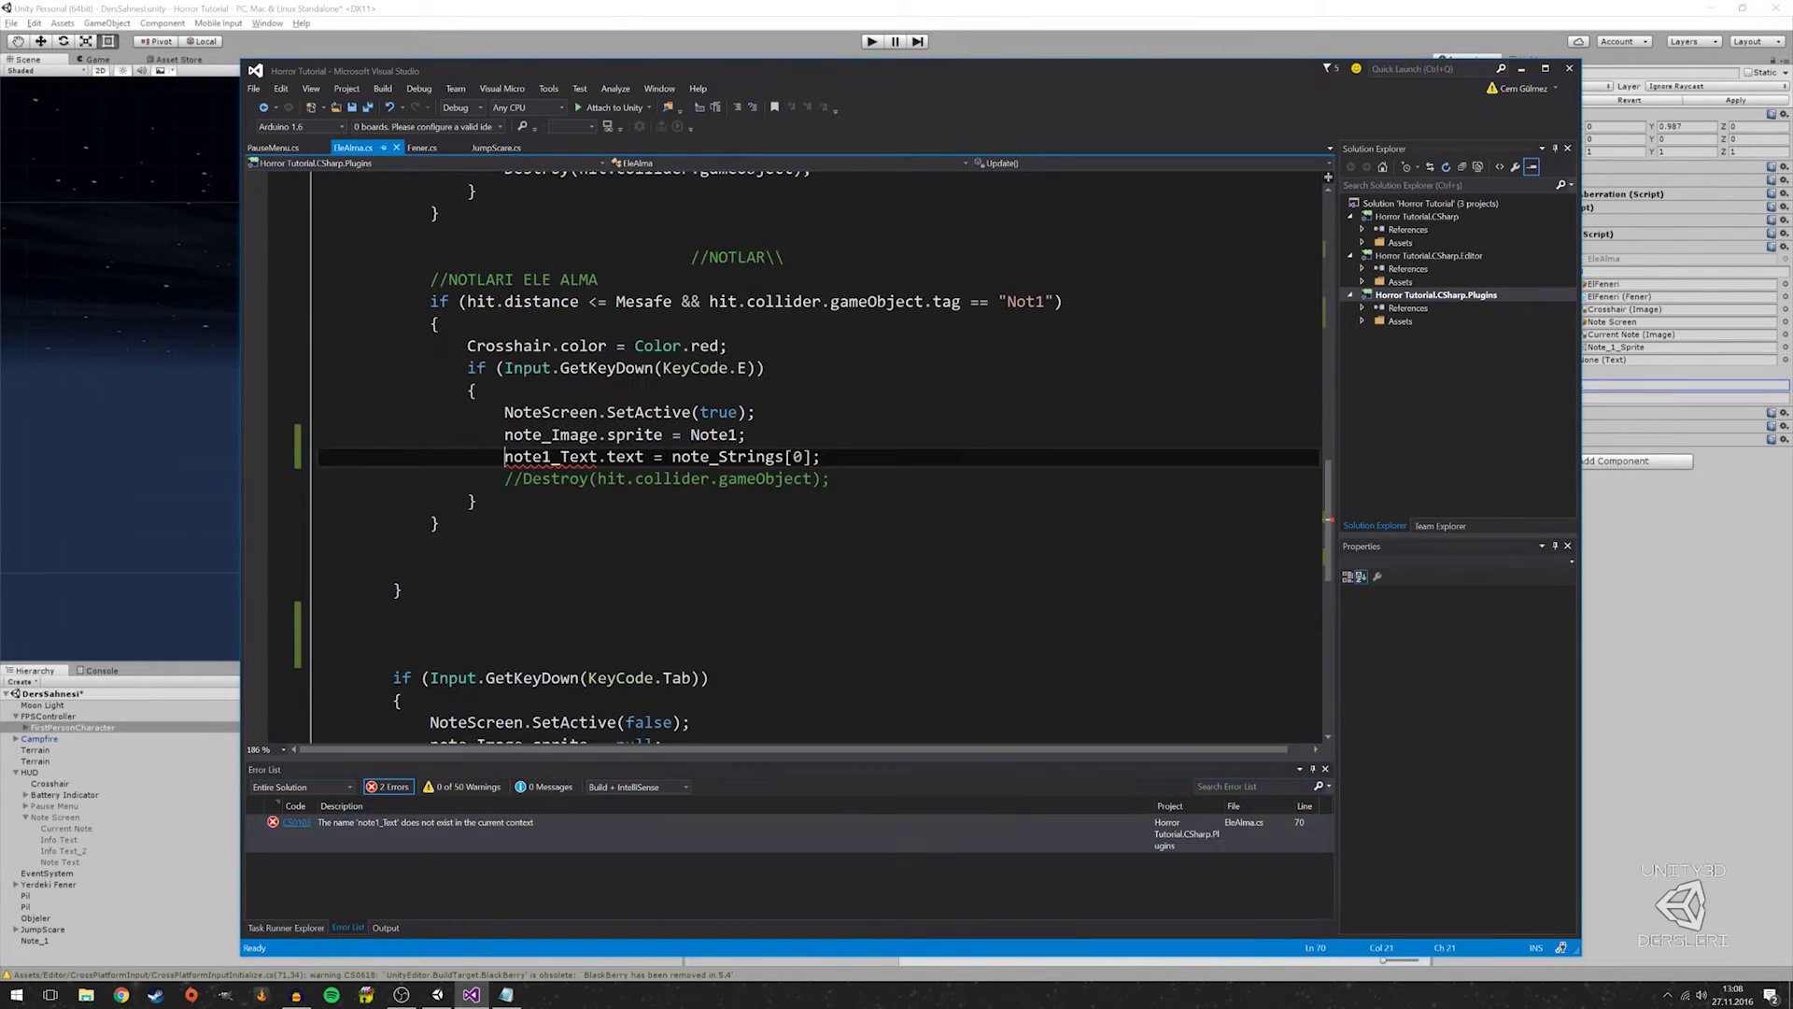
pyautogui.hotkey('shift', 'End')
pyautogui.press('BackSpace')
pyautogui.press('BackSpace')
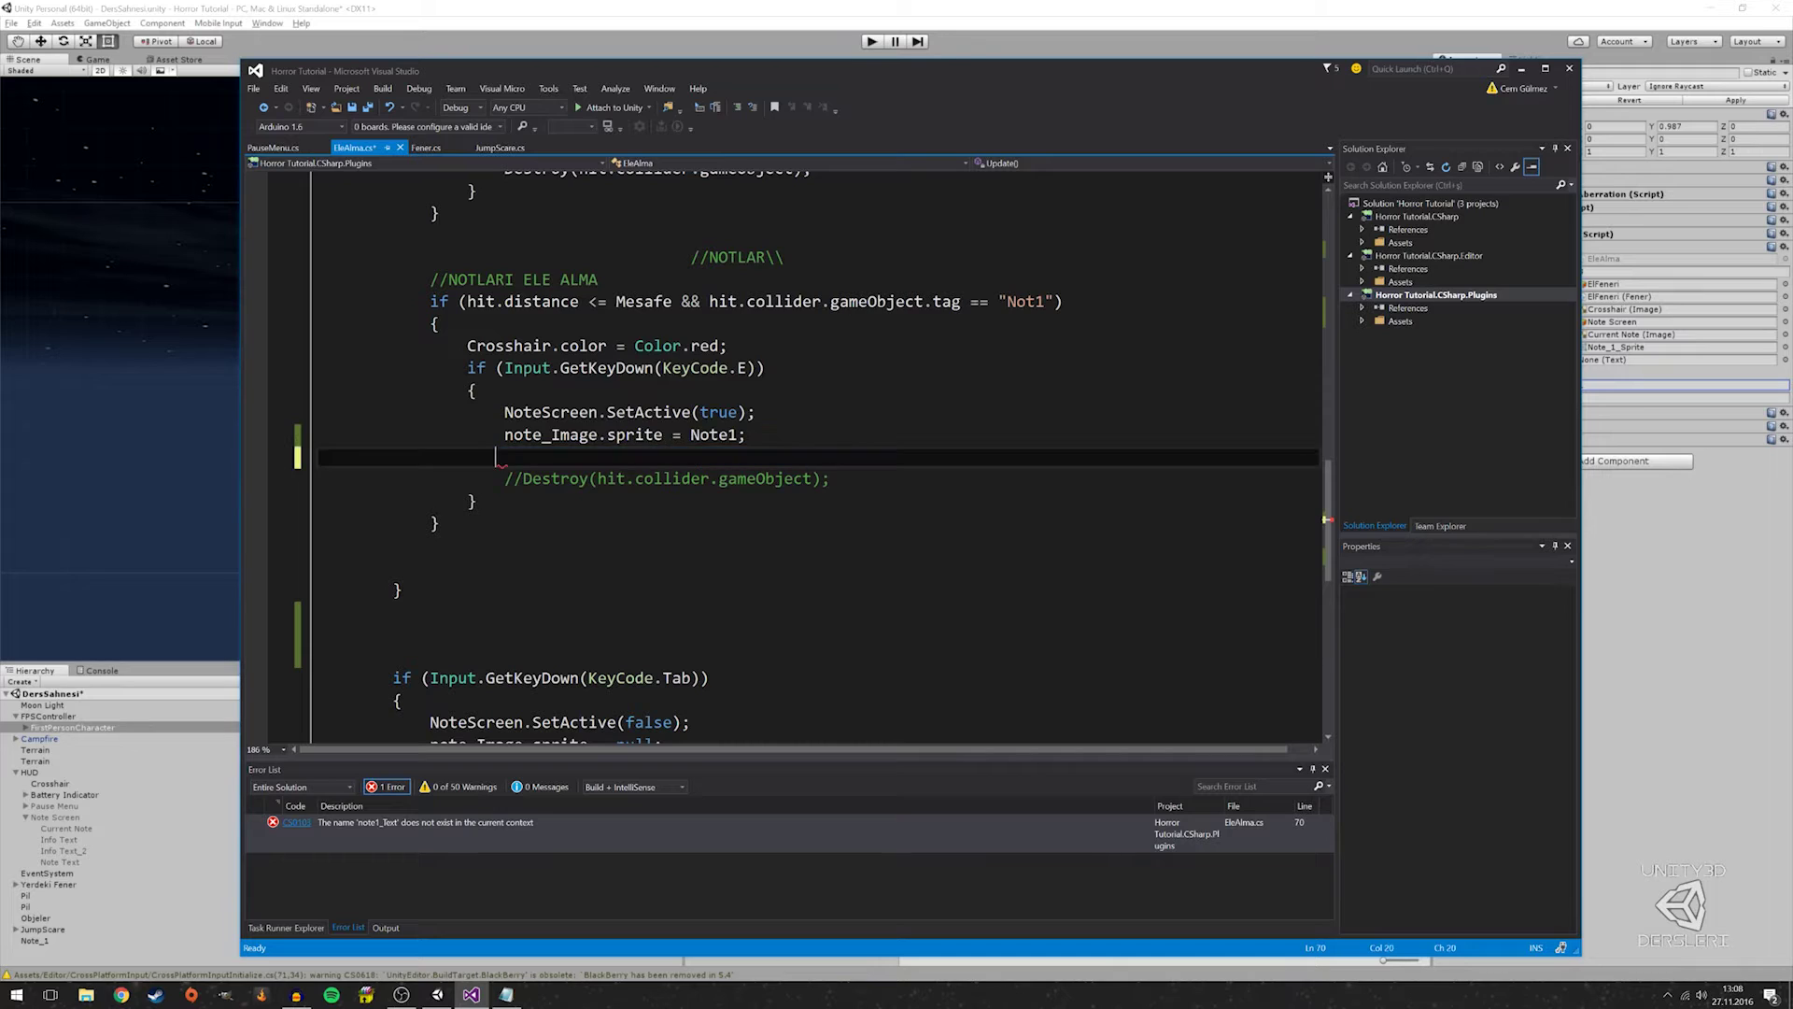
pyautogui.write('note_Texts')
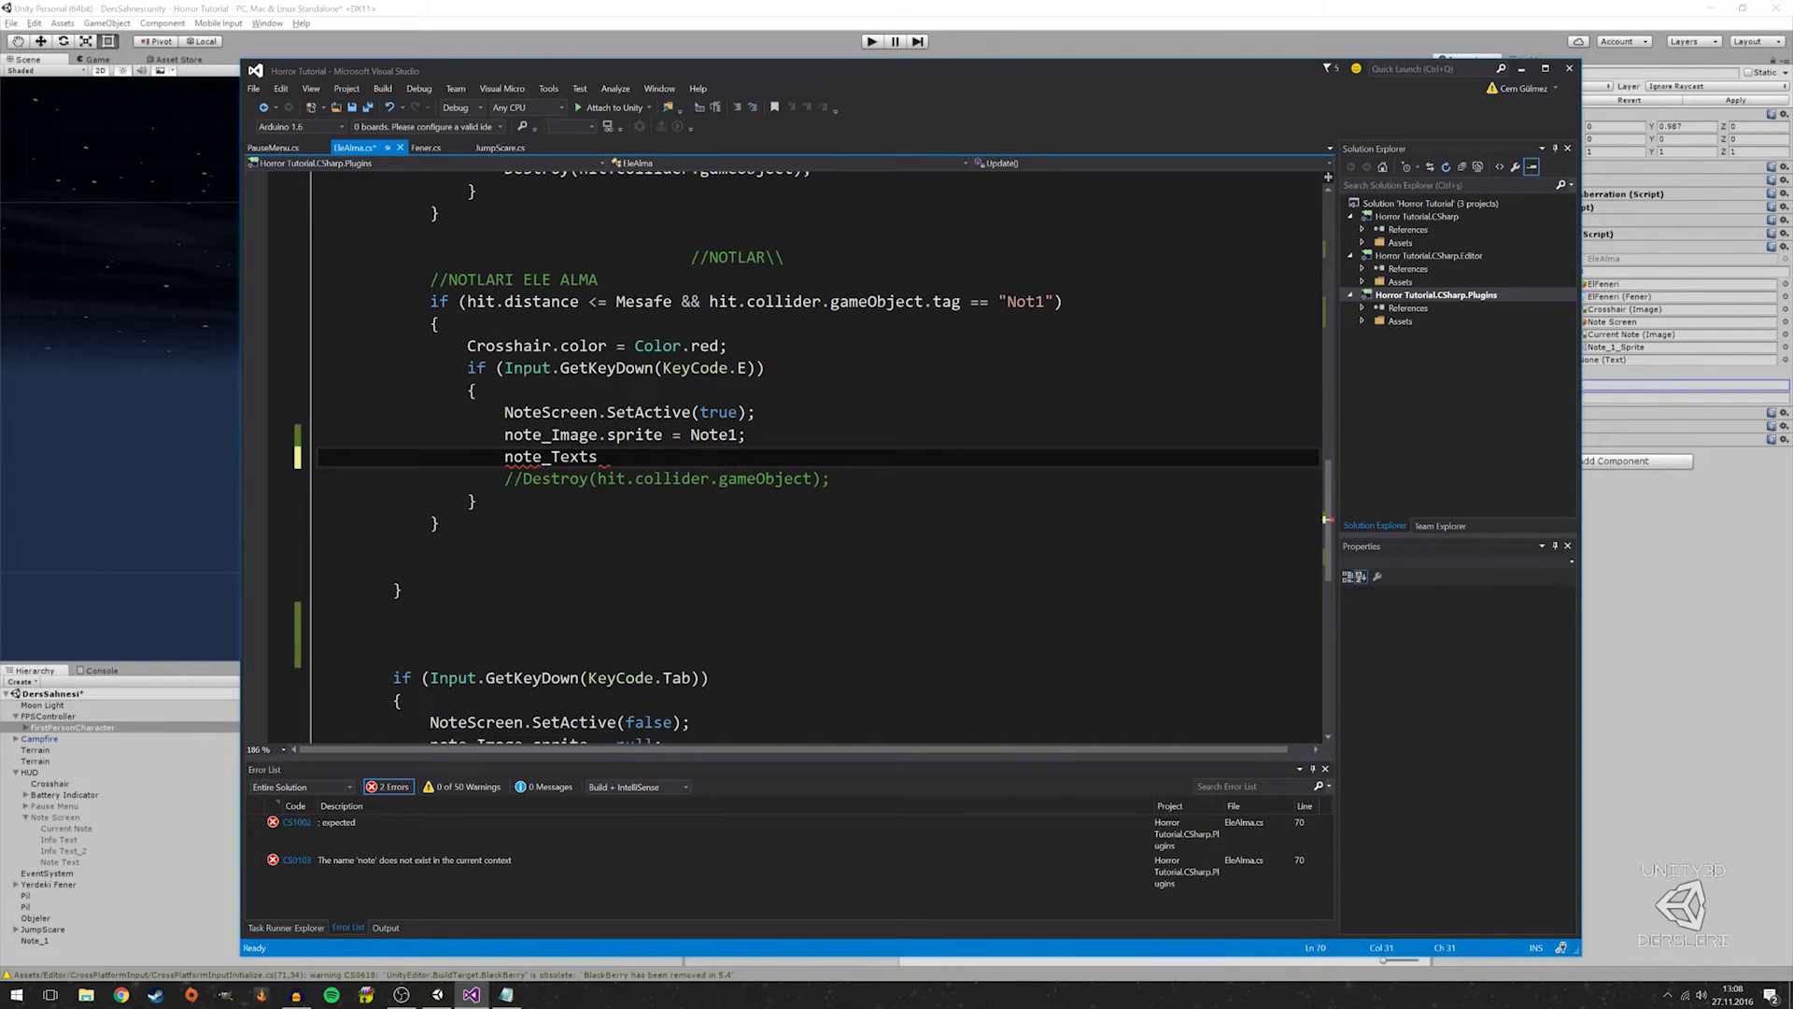
pyautogui.write('[0]')
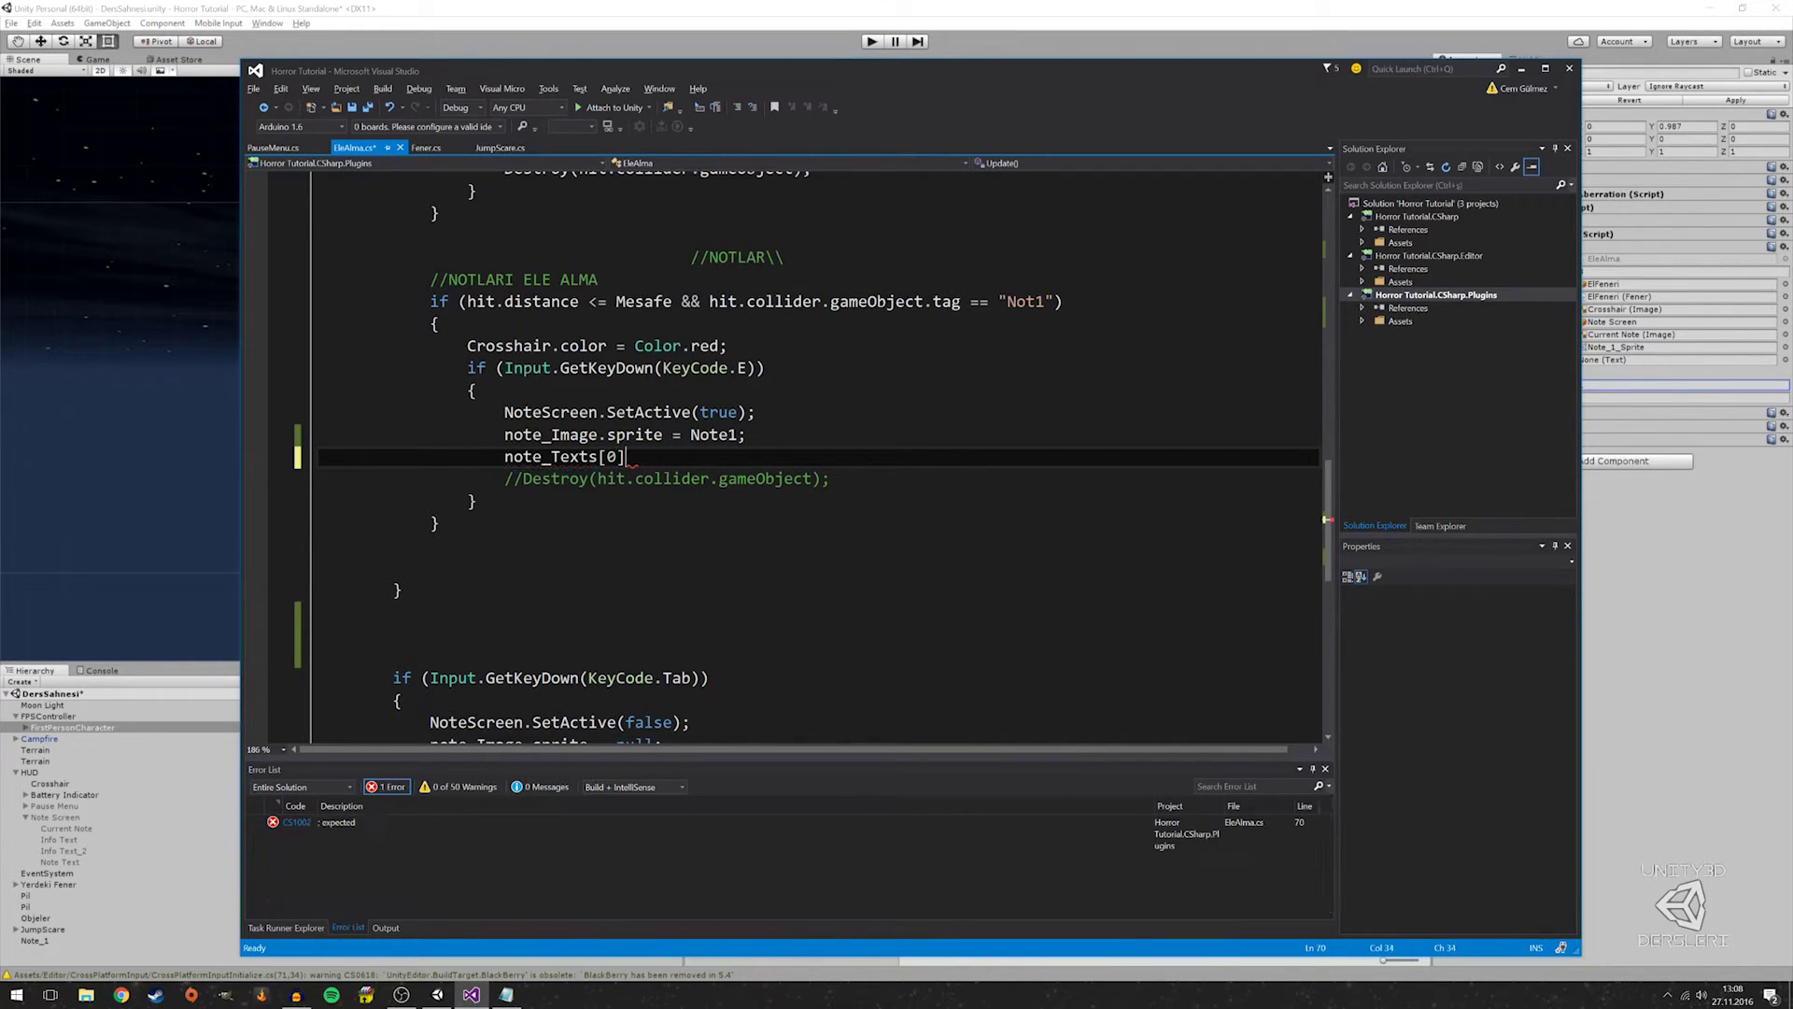
pyautogui.write('.text')
pyautogui.write(' = ')
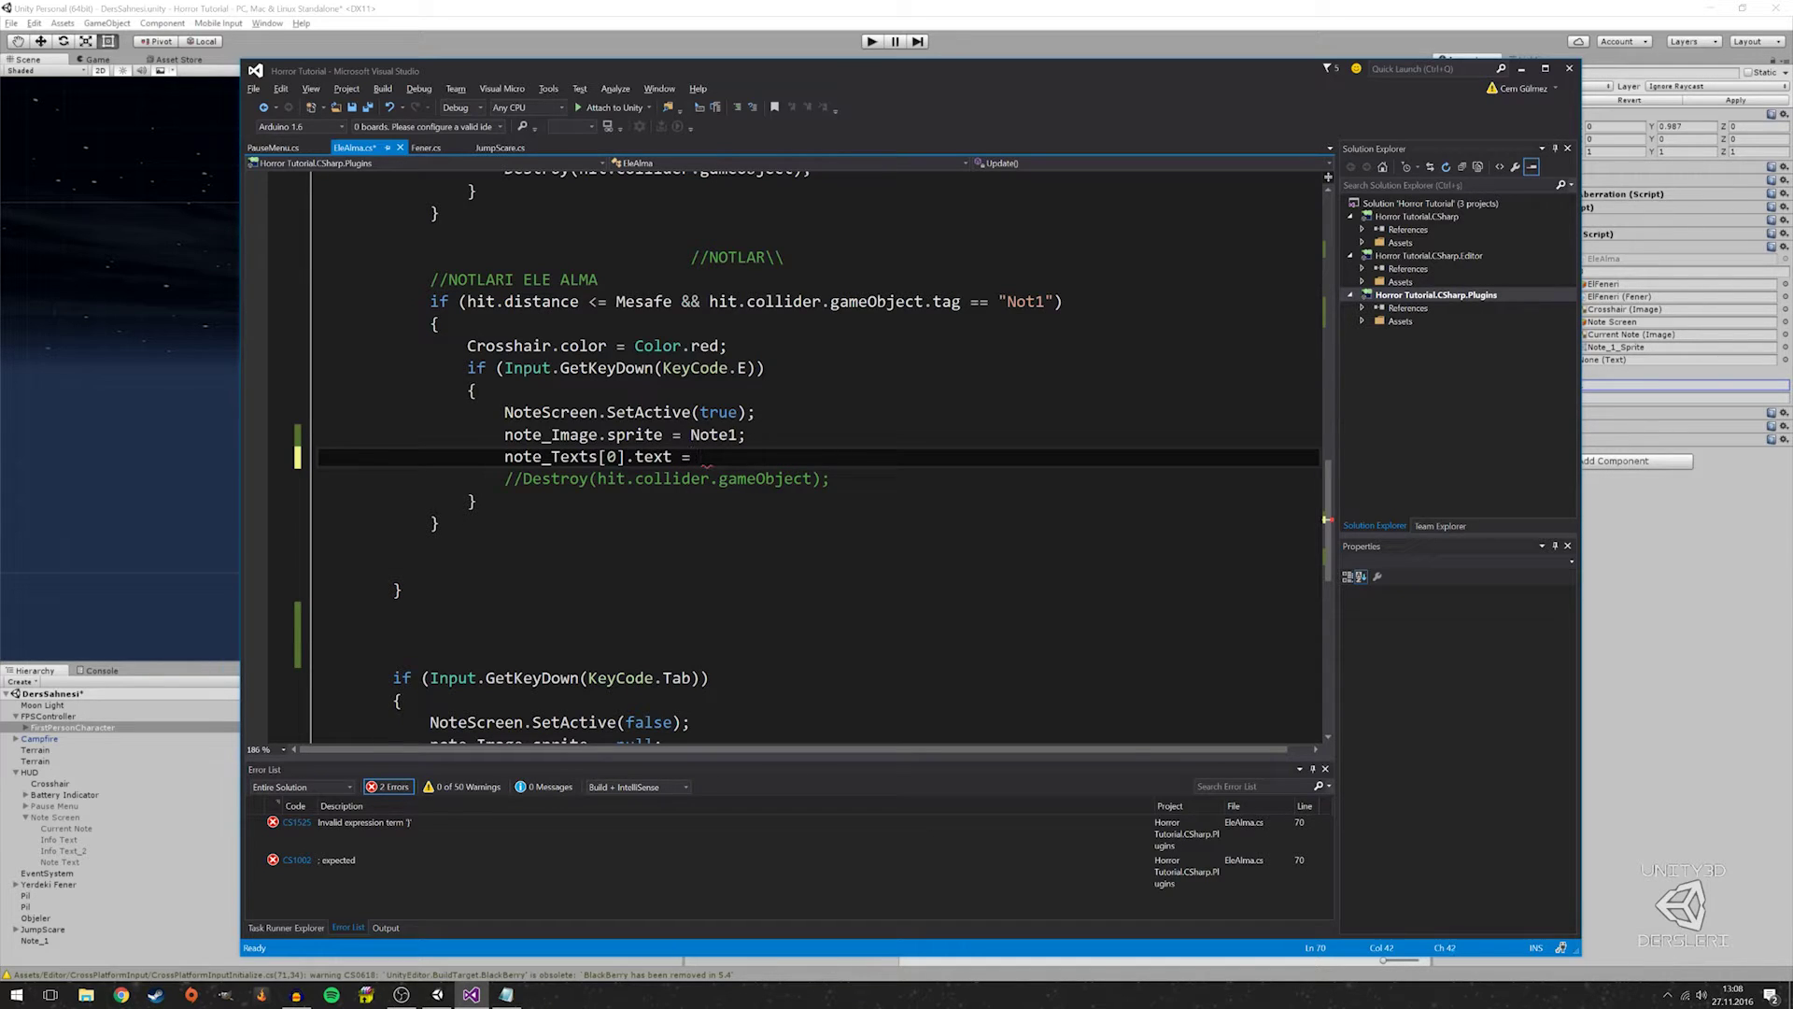
pyautogui.write('note_Strings')
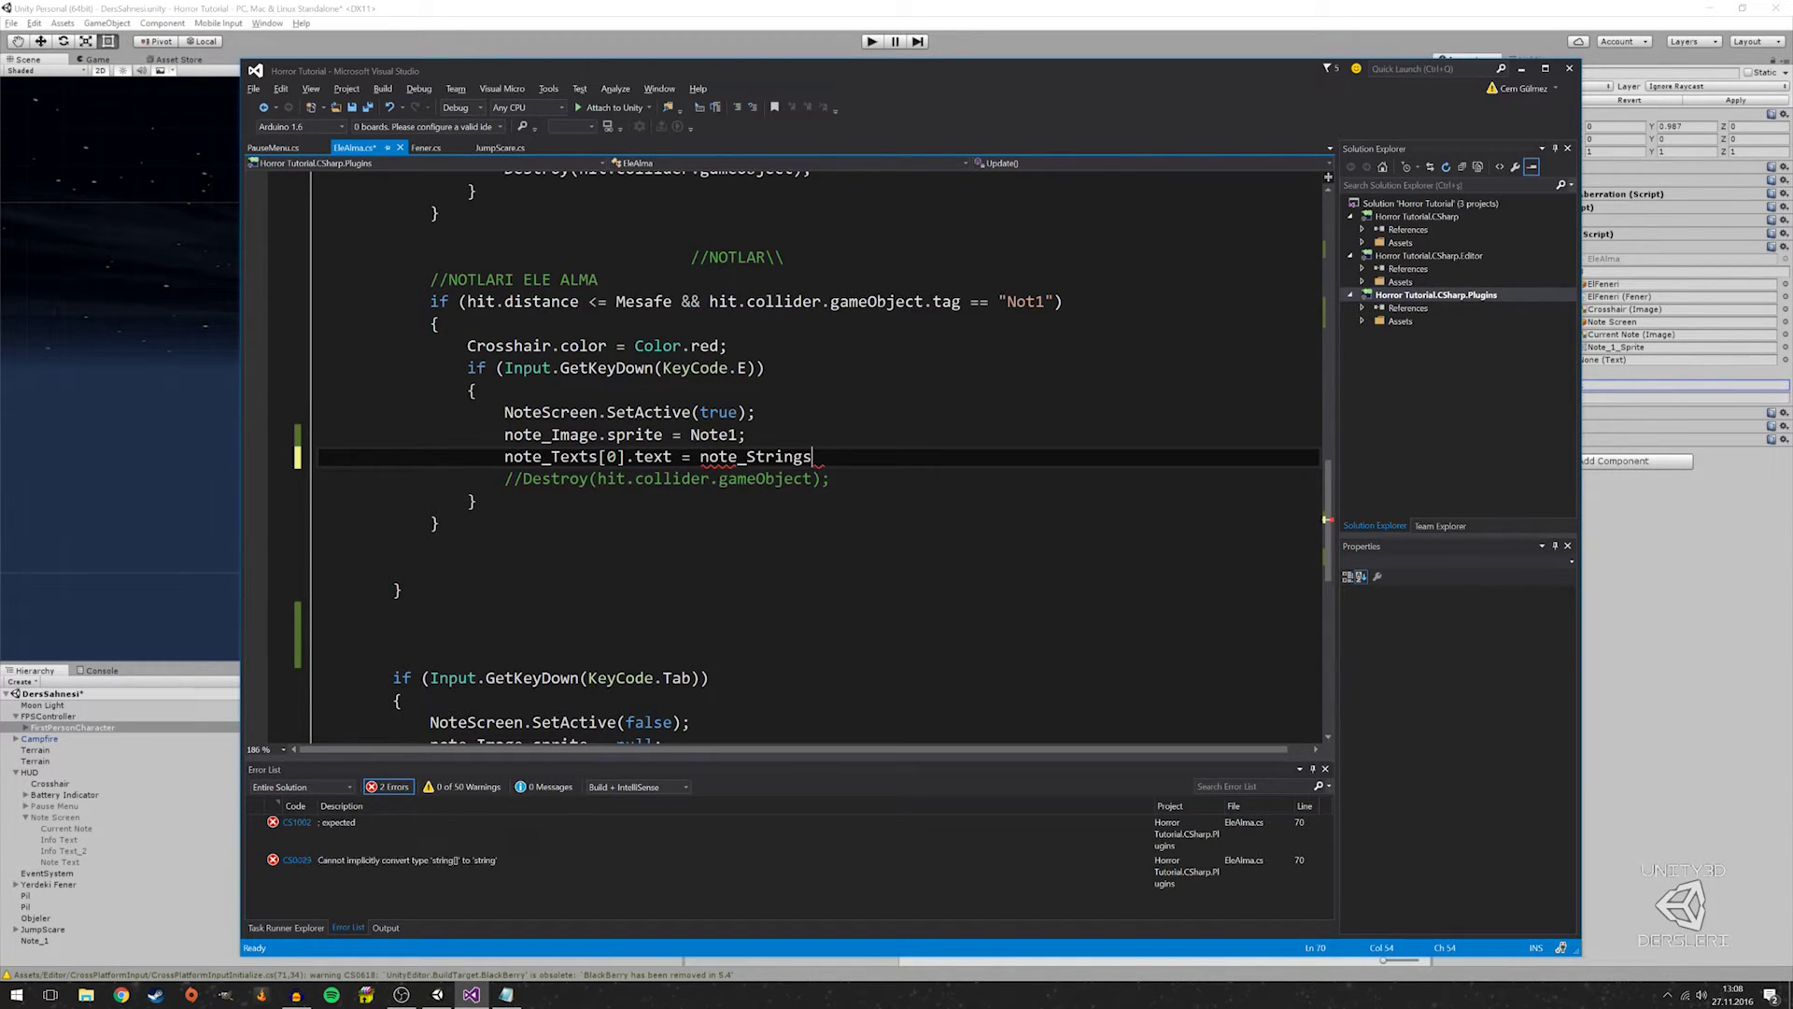
pyautogui.write('[0];')
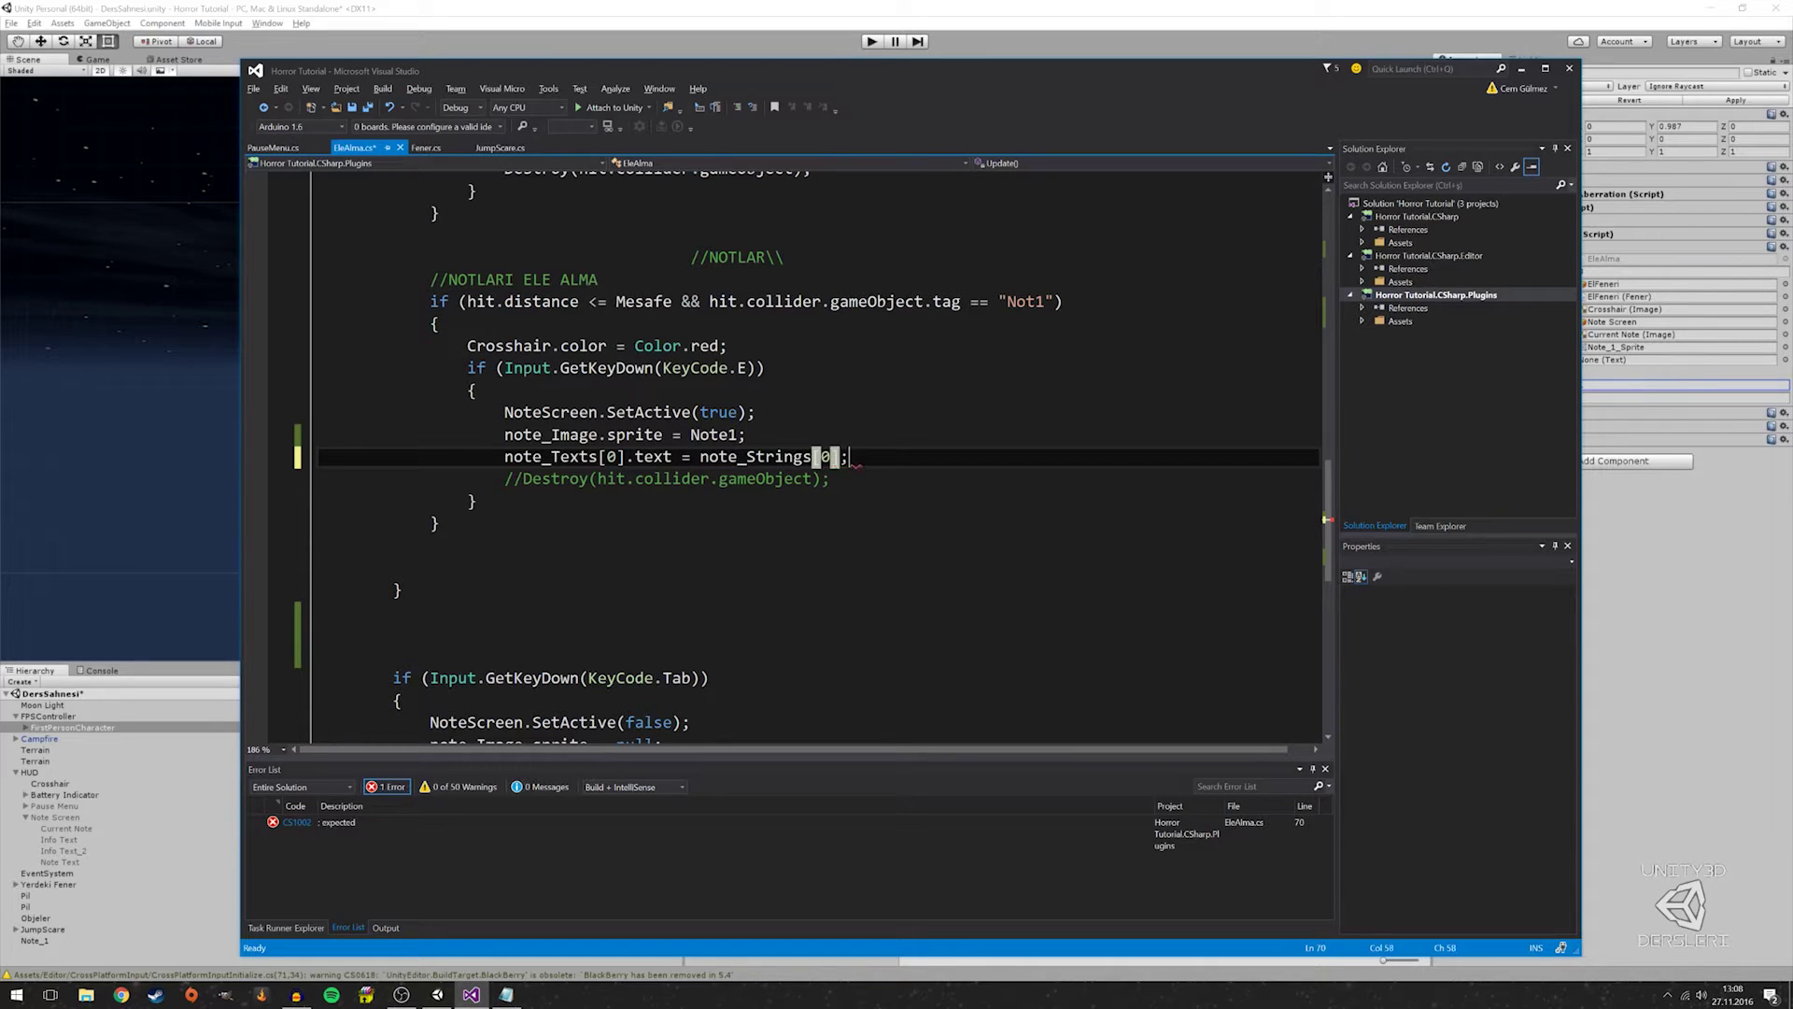
pyautogui.hotkey('ctrl', 's')
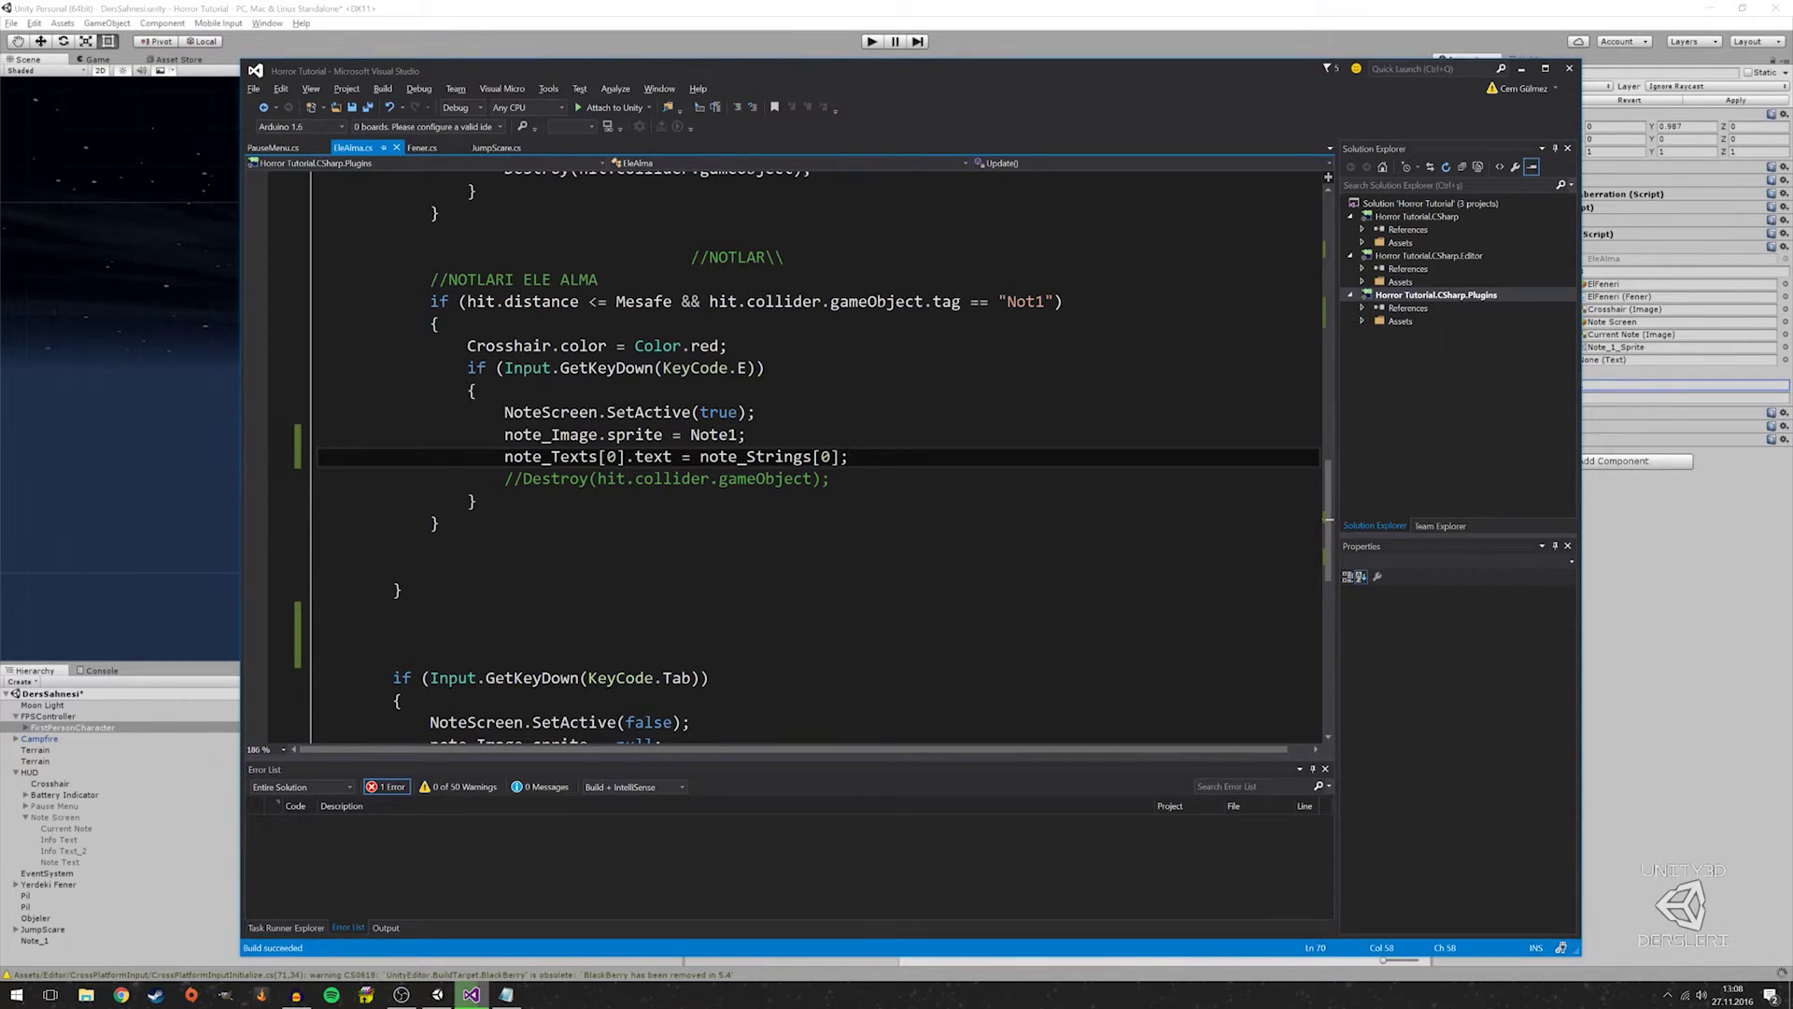
# Insert blank lines after the pickup block for a new key check
pyautogui.scroll(1, 785, 458)
pyautogui.click(504, 612)
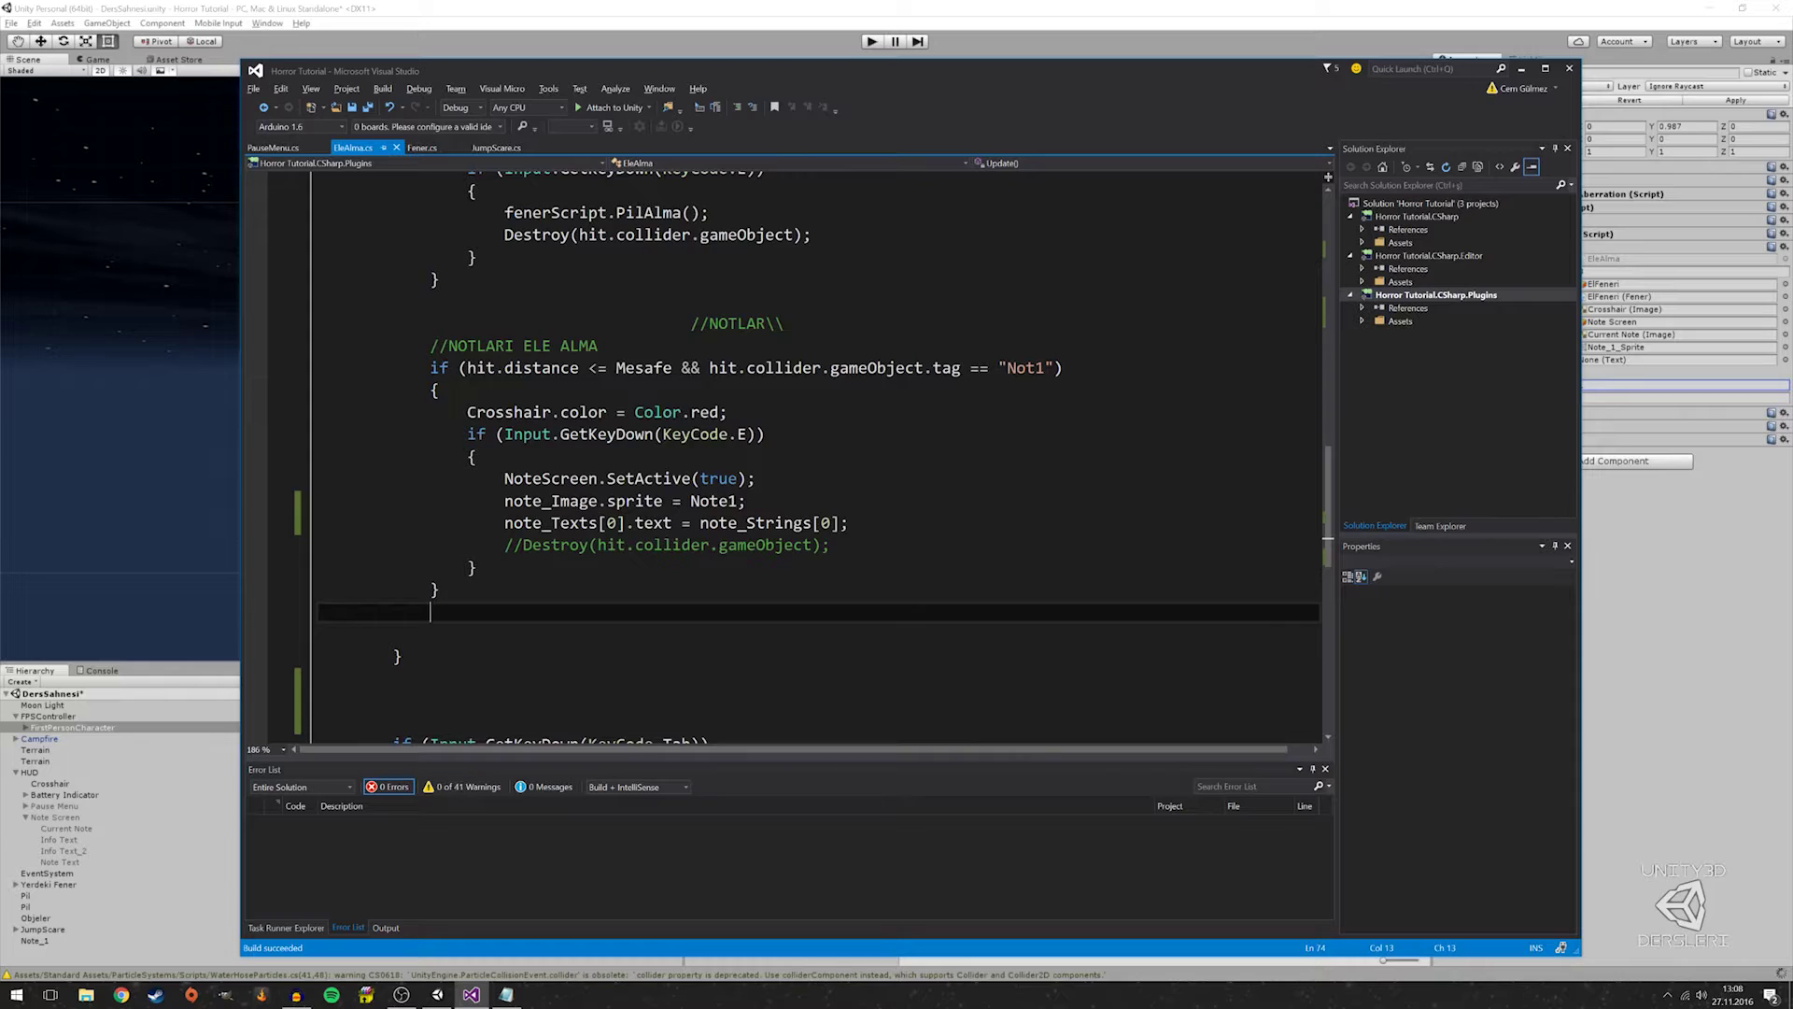
pyautogui.scroll(-2, 784, 458)
pyautogui.click(394, 591)
pyautogui.press('Up')
pyautogui.press('Return')
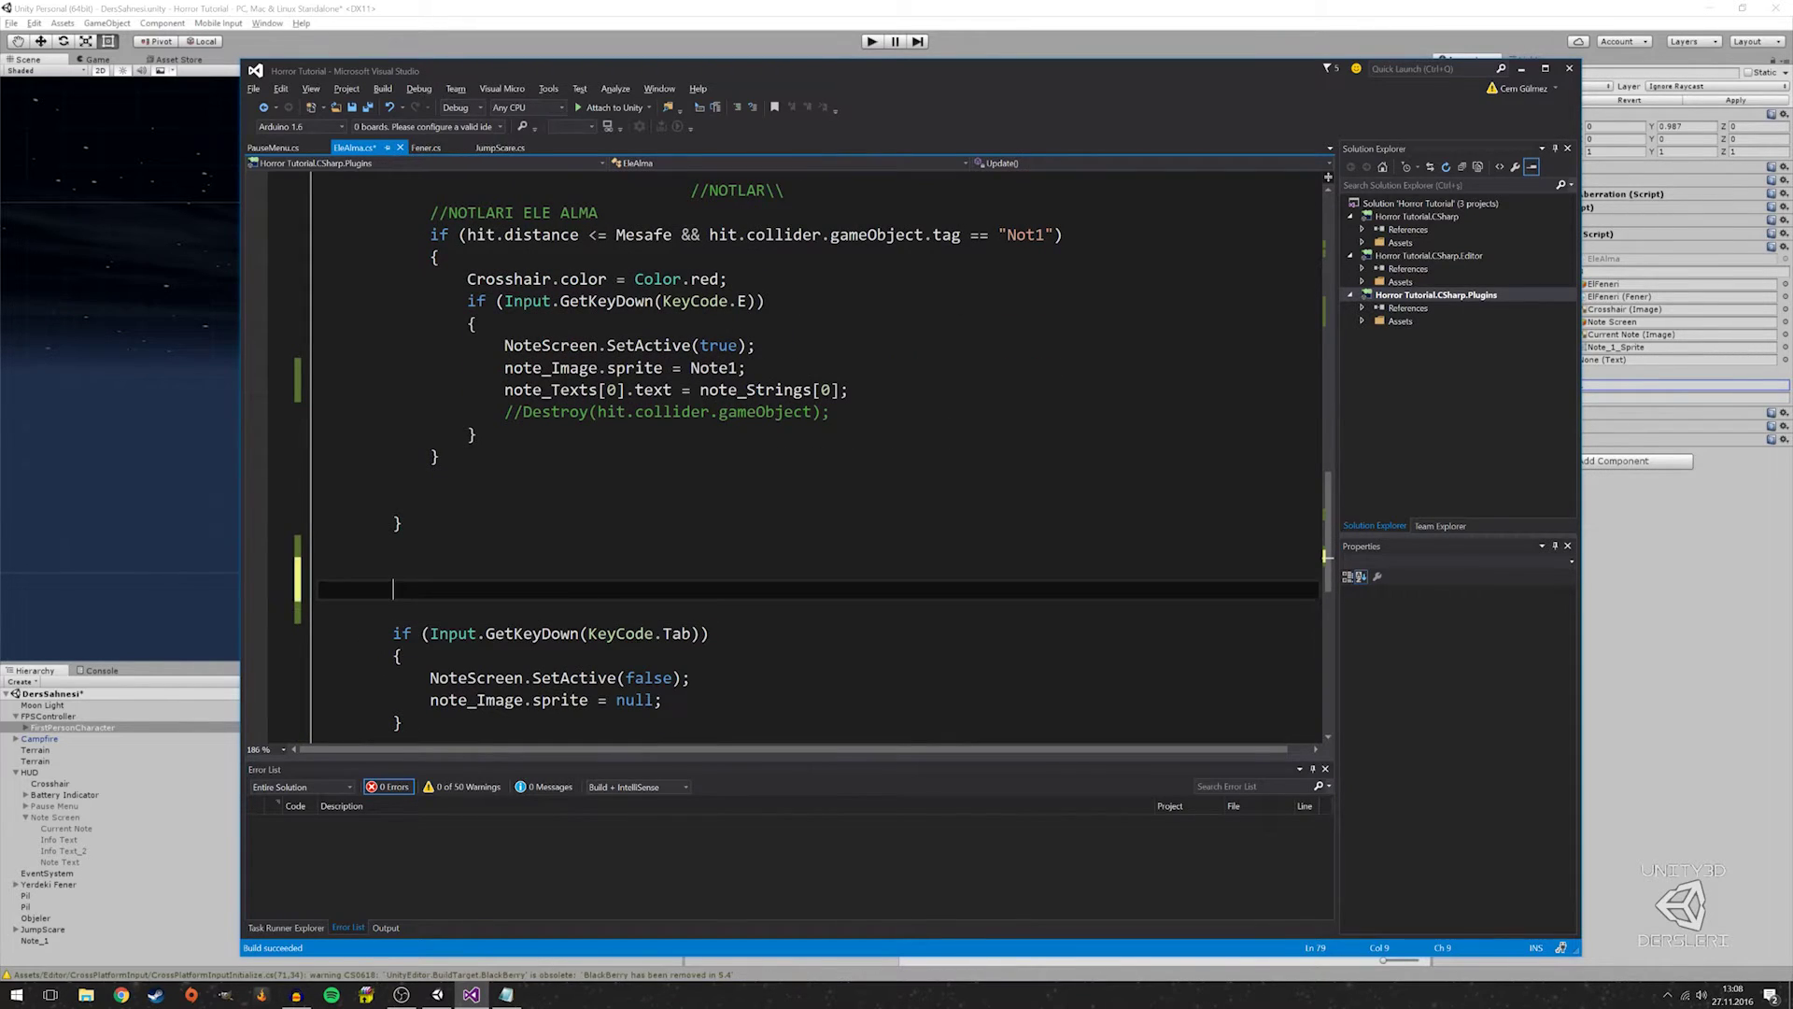
pyautogui.scroll(1, 784, 458)
pyautogui.scroll(-1, 785, 458)
# Add an empty if (Input.GetKeyDown(KeyCode.C)) { } block and save the script
pyautogui.write('if(Input.Get')
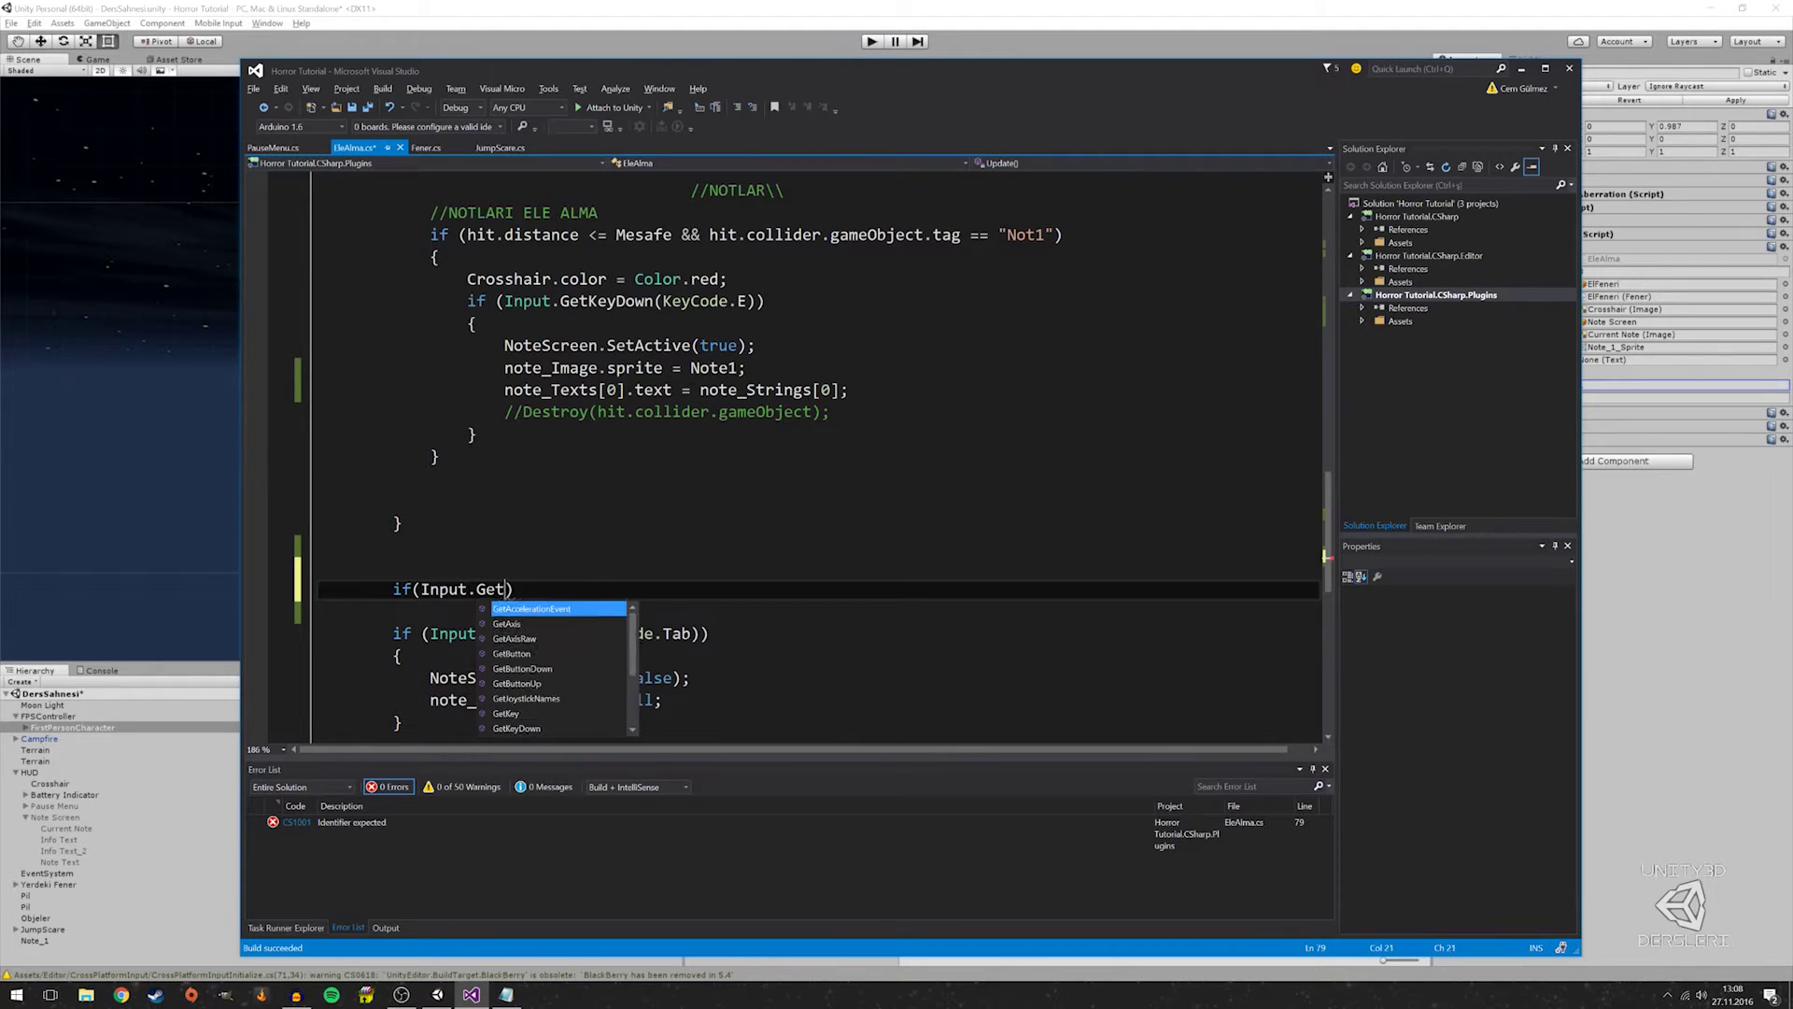
pyautogui.write('Key')
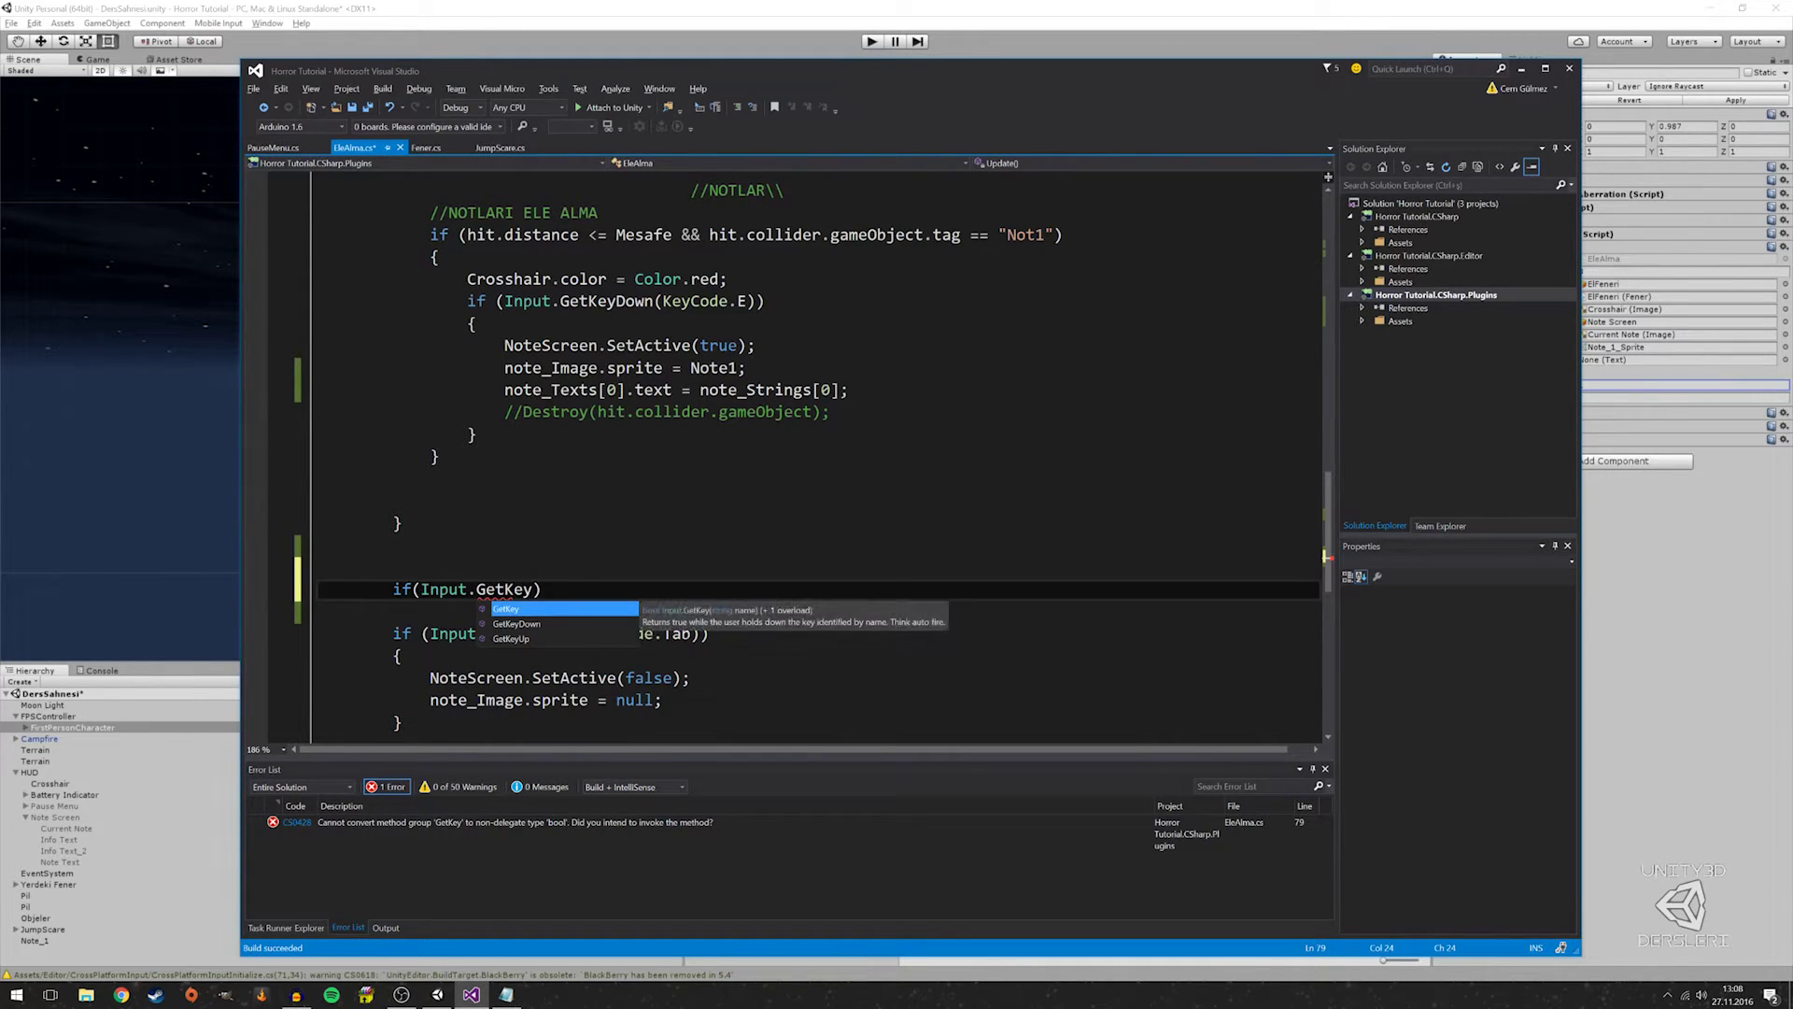
pyautogui.write('Down')
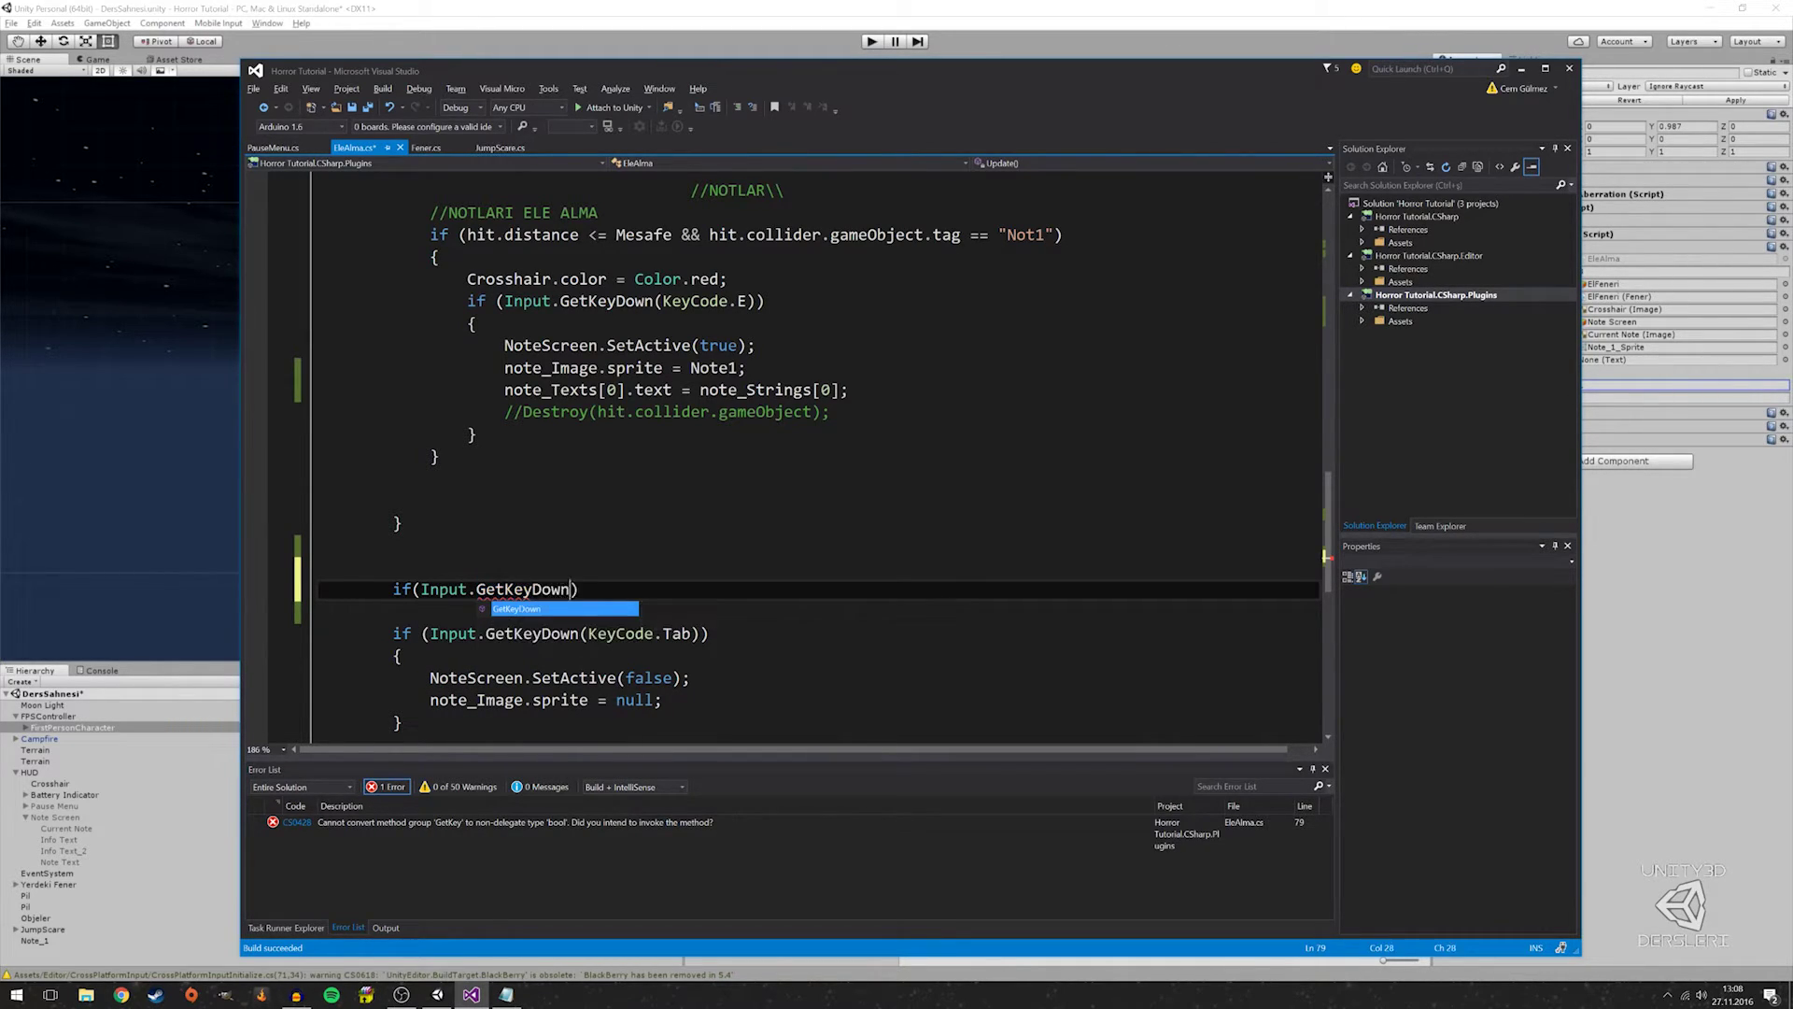
pyautogui.press('Escape')
pyautogui.press('Left')
pyautogui.write('(')
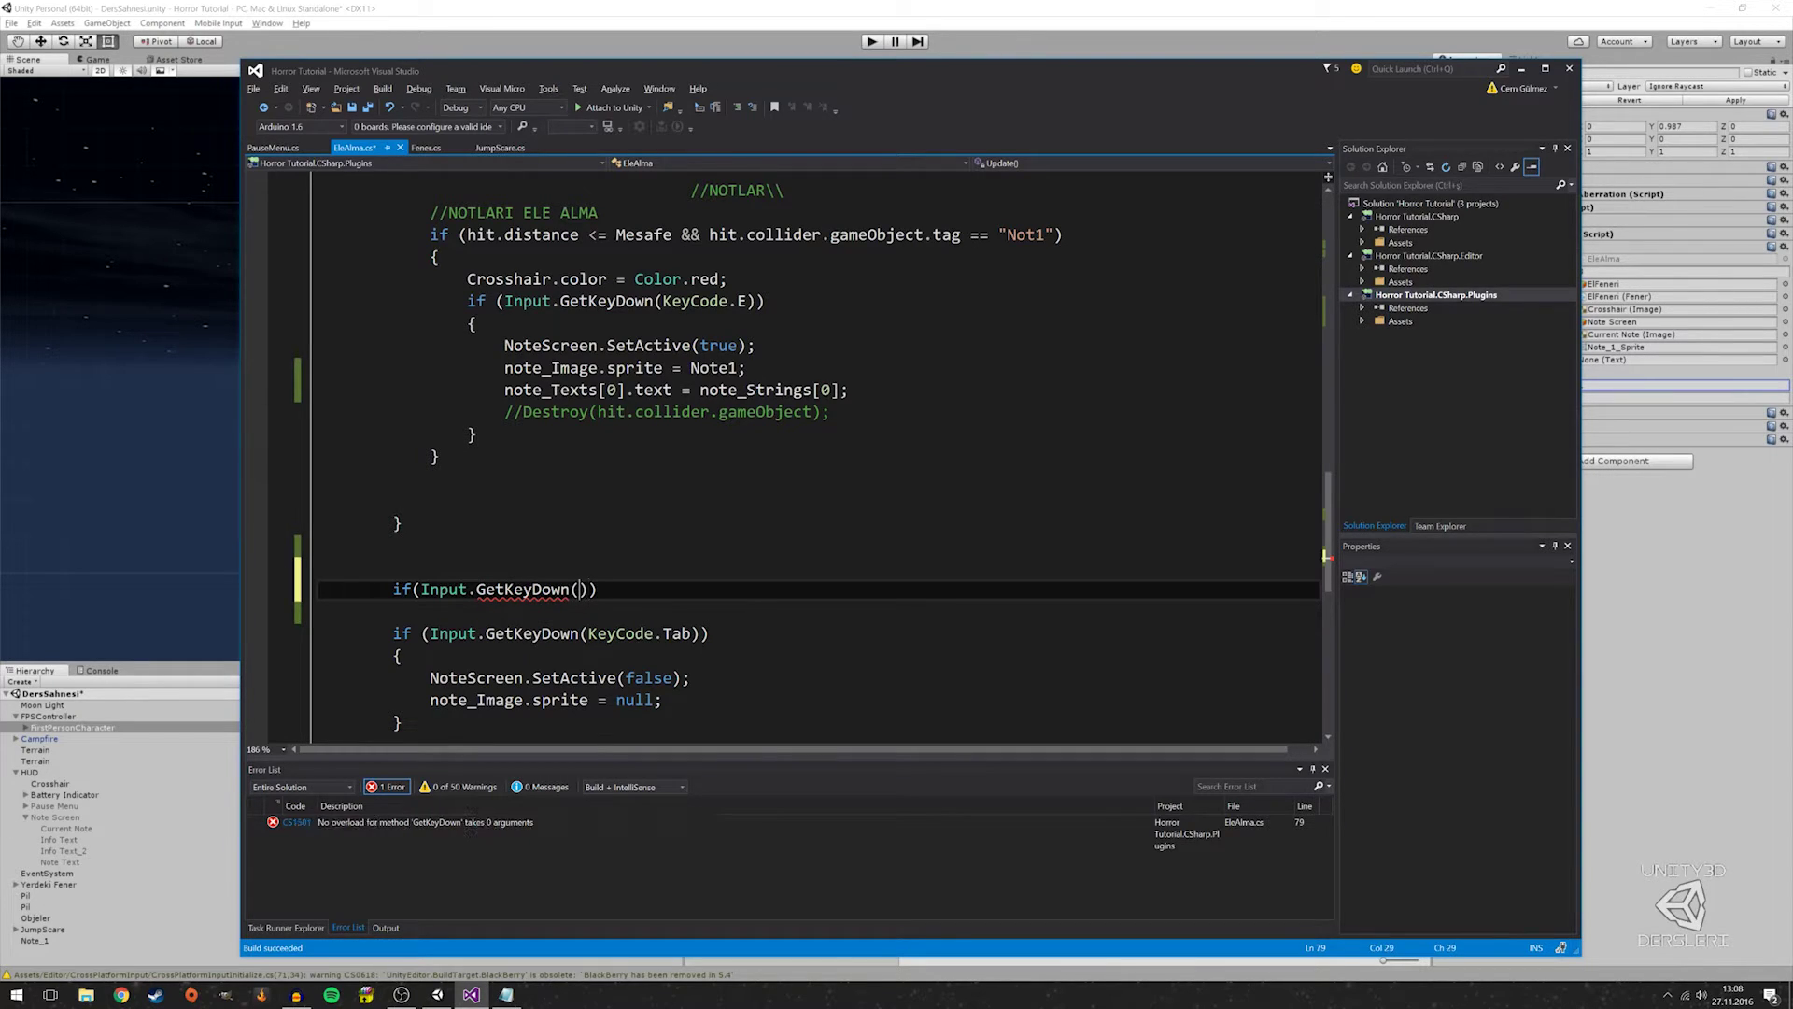
pyautogui.write('KeyCode.C))')
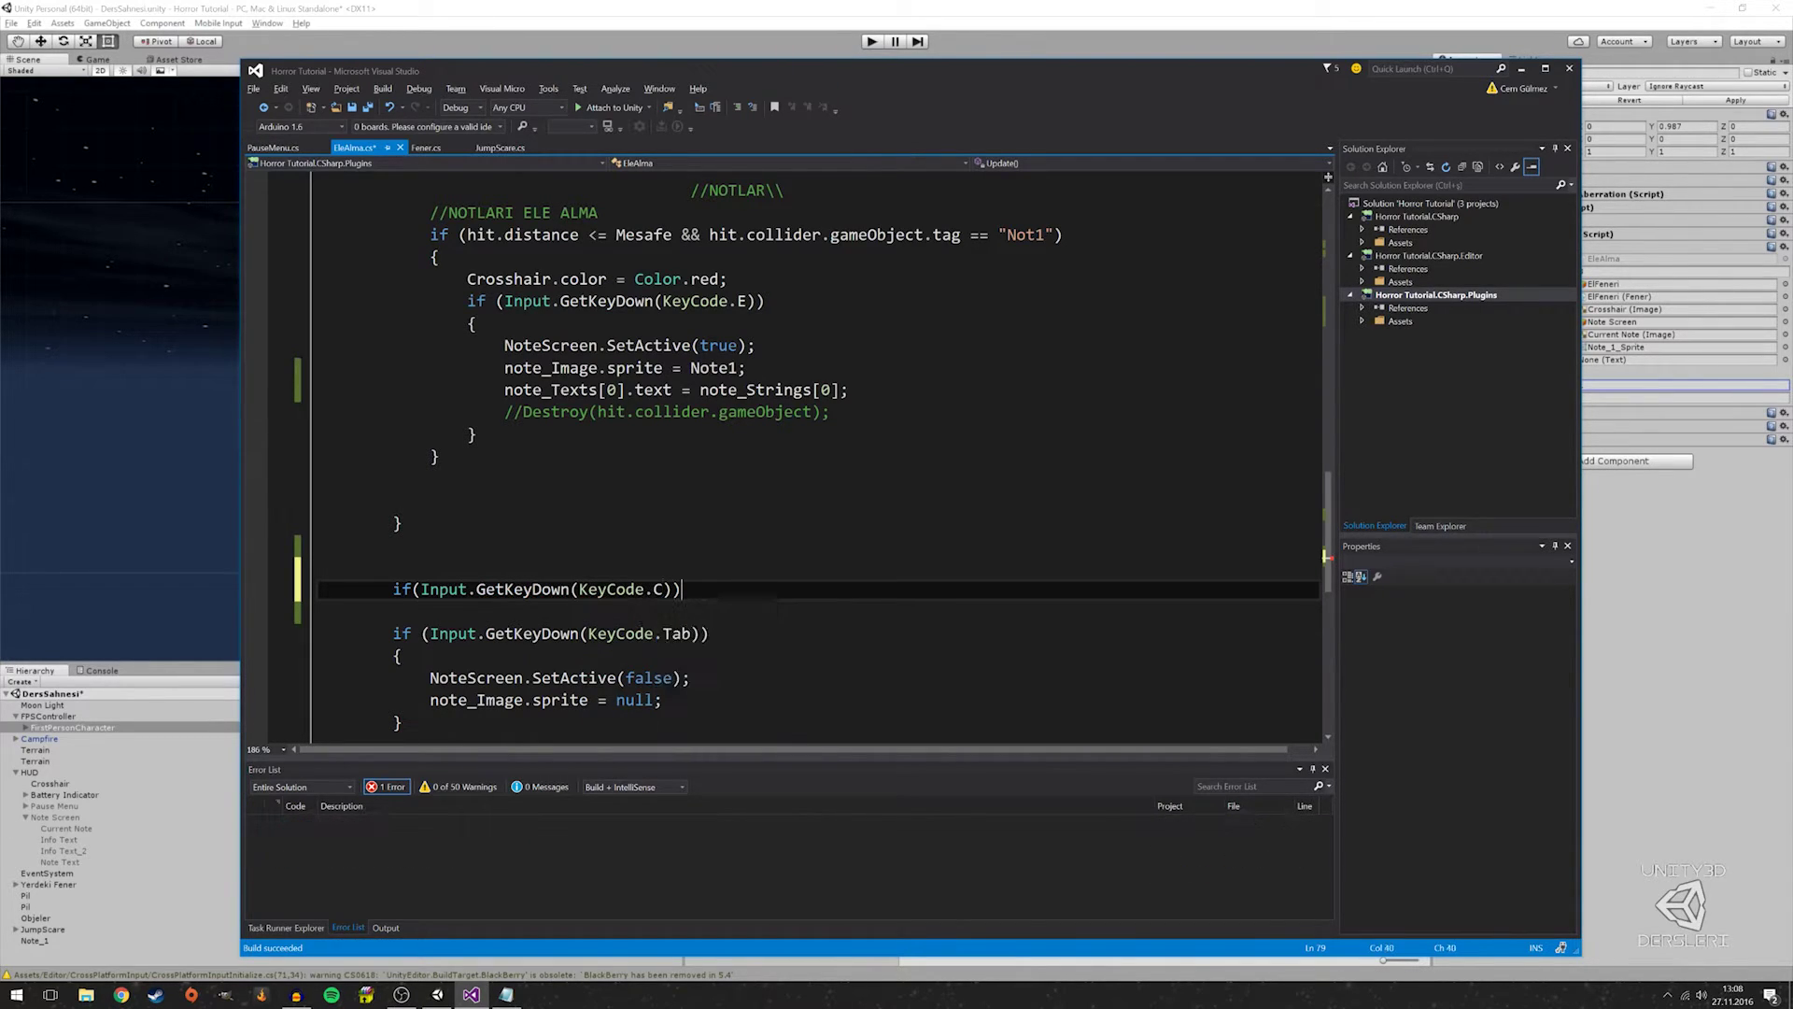
pyautogui.write('{')
pyautogui.press('Return')
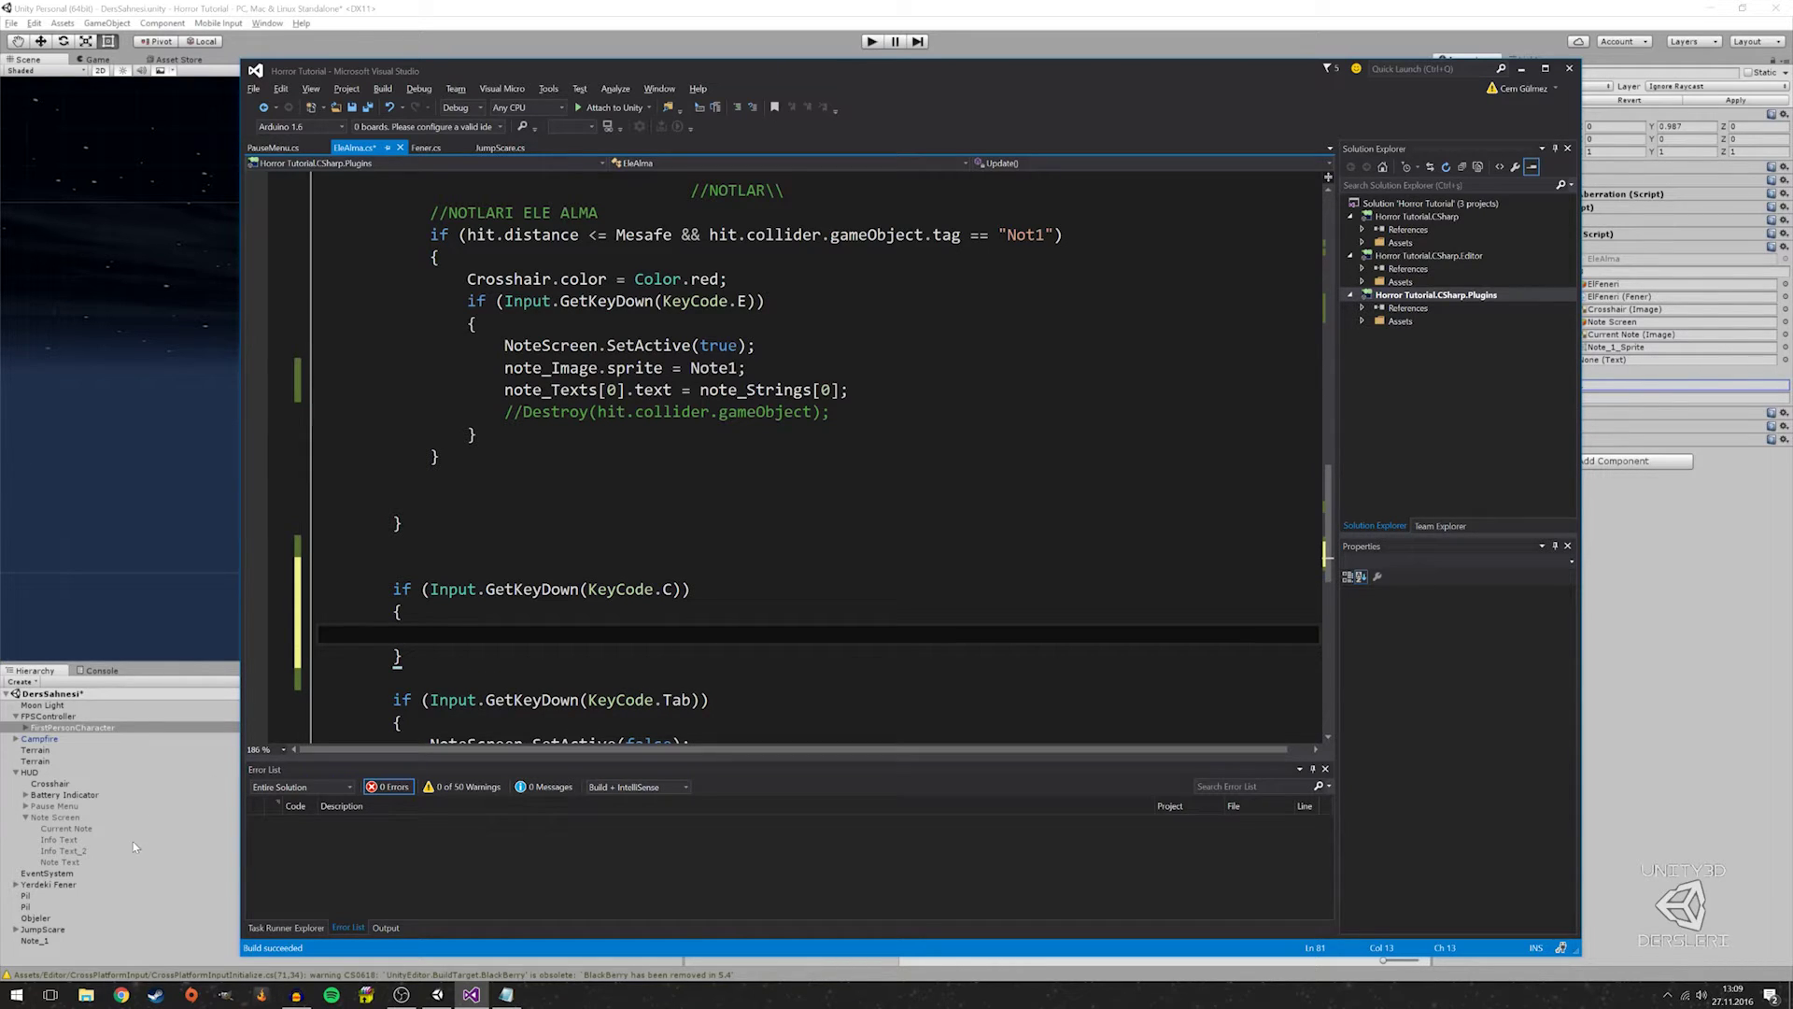
pyautogui.write('Note')
pyautogui.press('BackSpace')
pyautogui.press('BackSpace')
pyautogui.press('BackSpace')
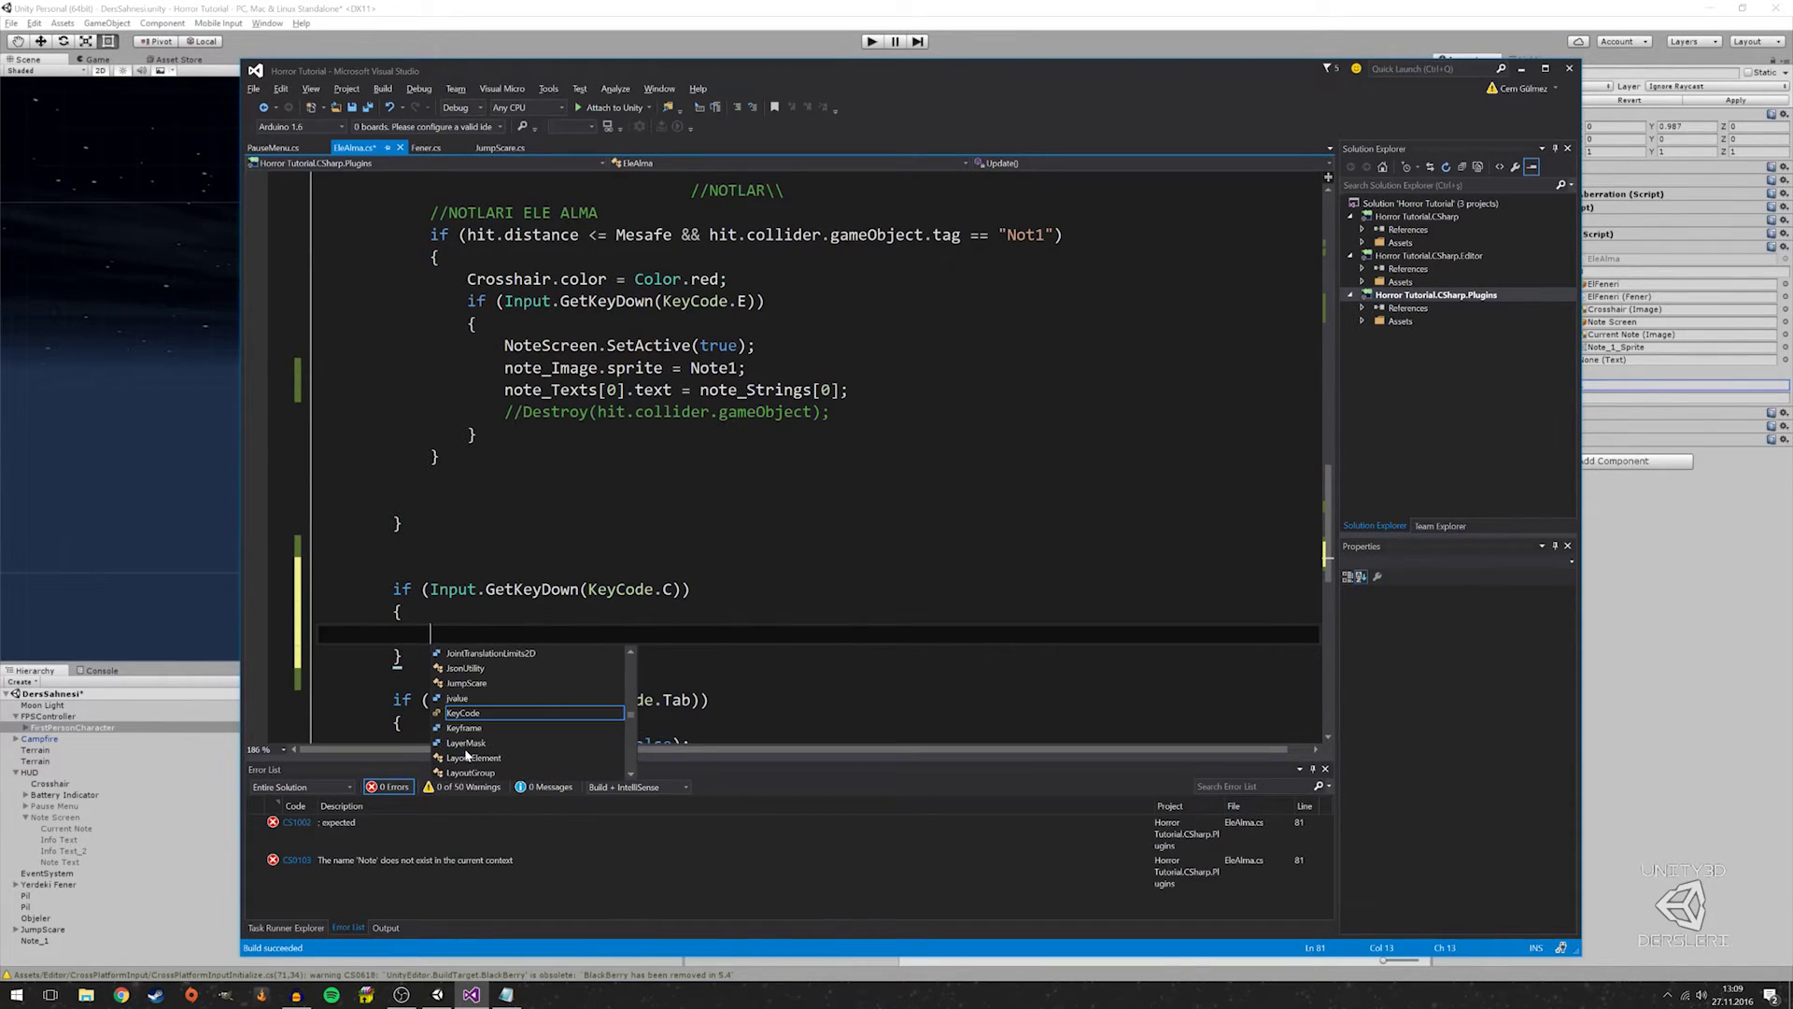
pyautogui.click(397, 523)
pyautogui.scroll(1, 397, 560)
pyautogui.hotkey('ctrl', 's')
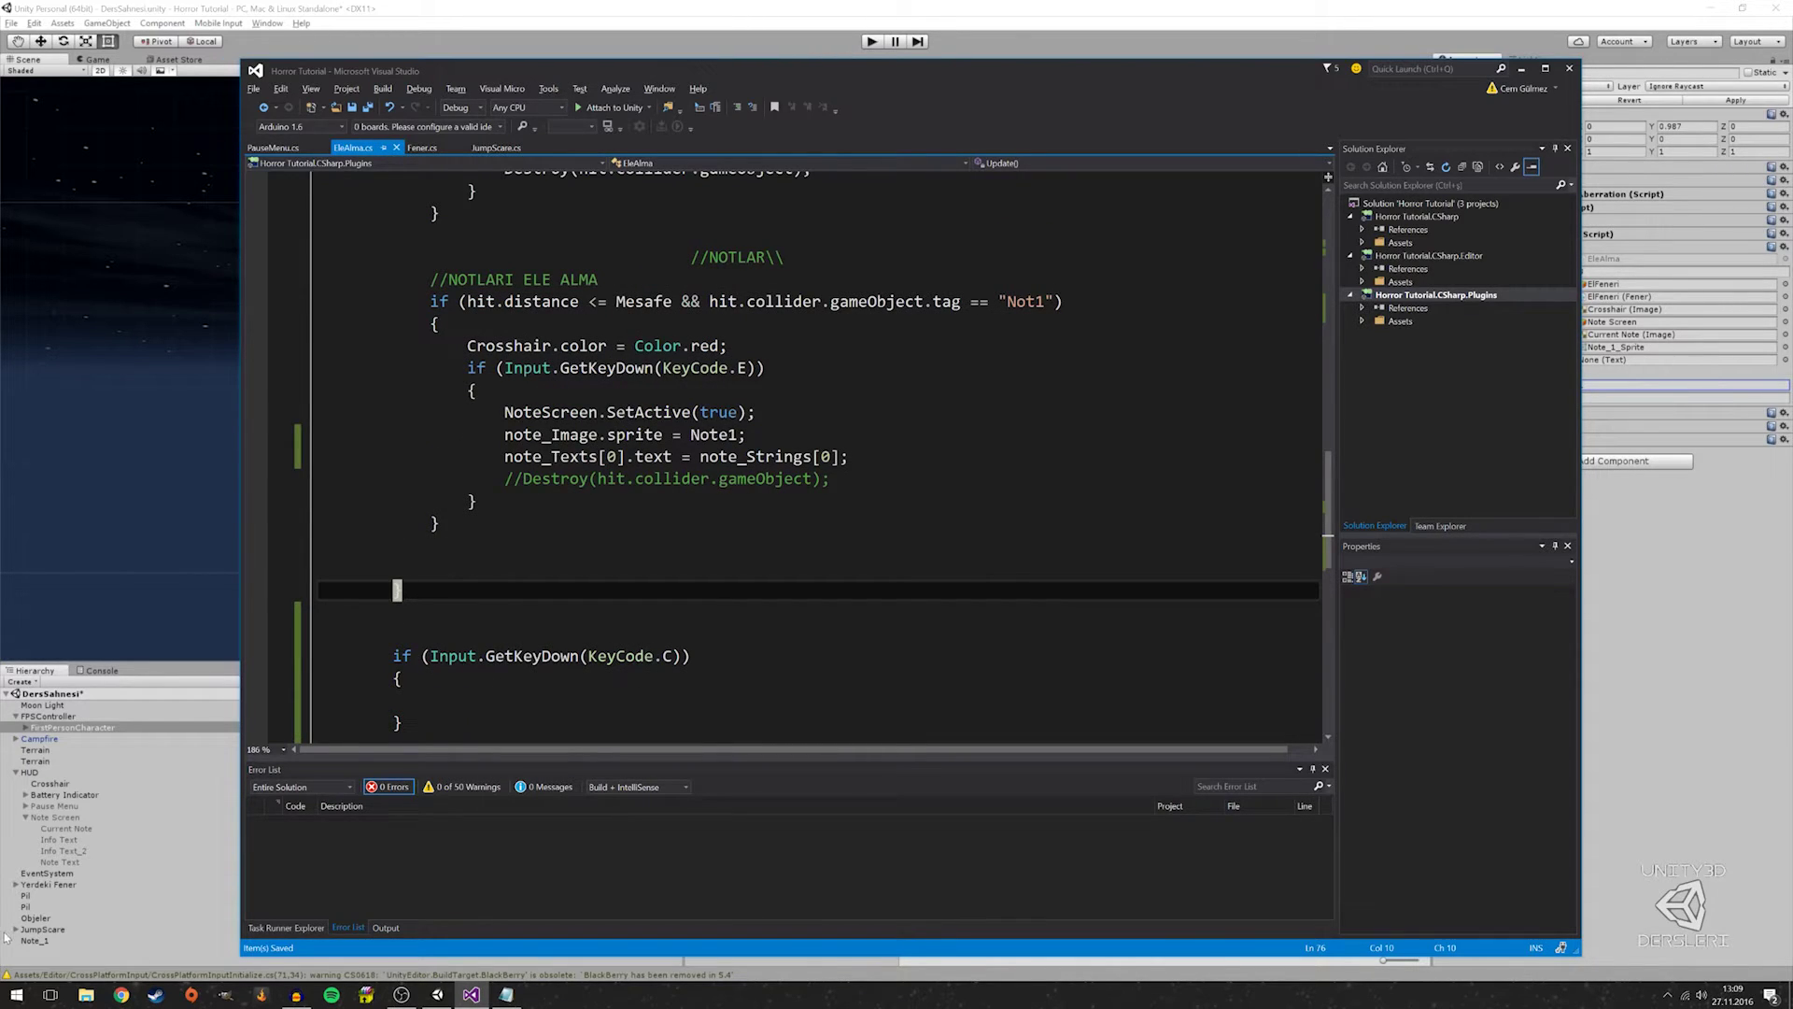
# Activate the Note Screen object in Unity, then return to EleAlma.cs
pyautogui.click(68, 819)
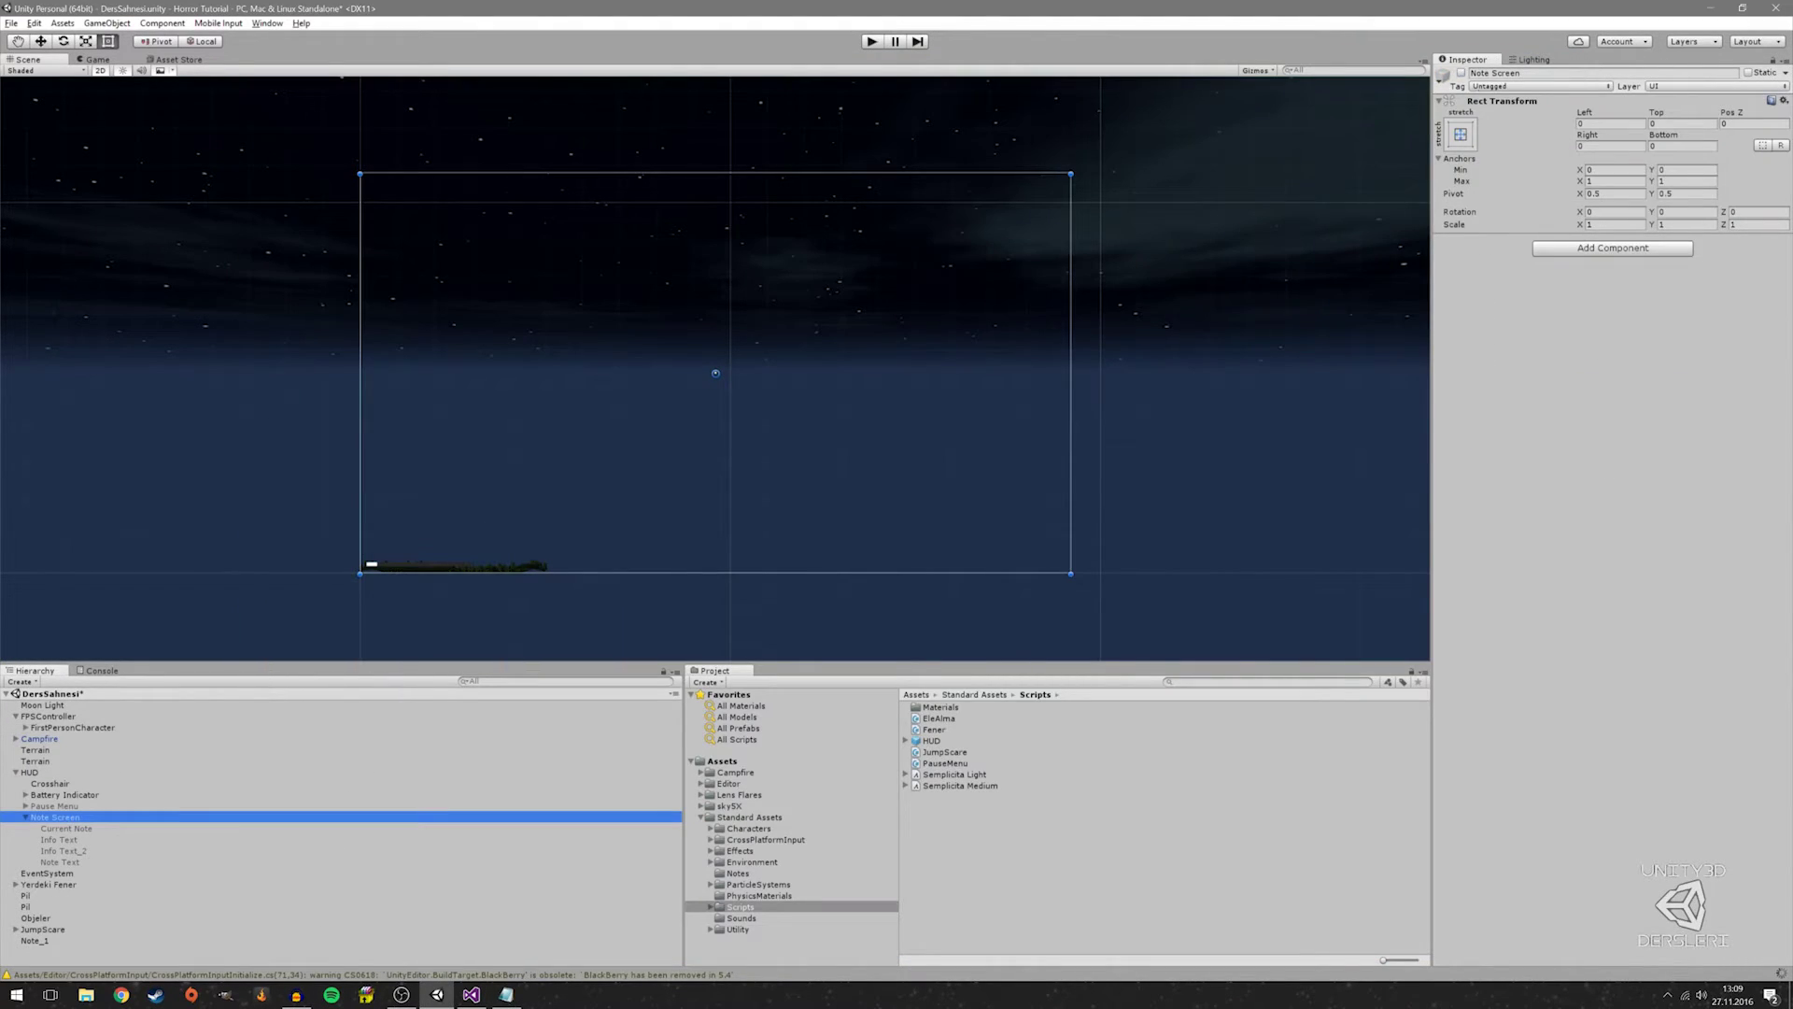
pyautogui.click(1462, 74)
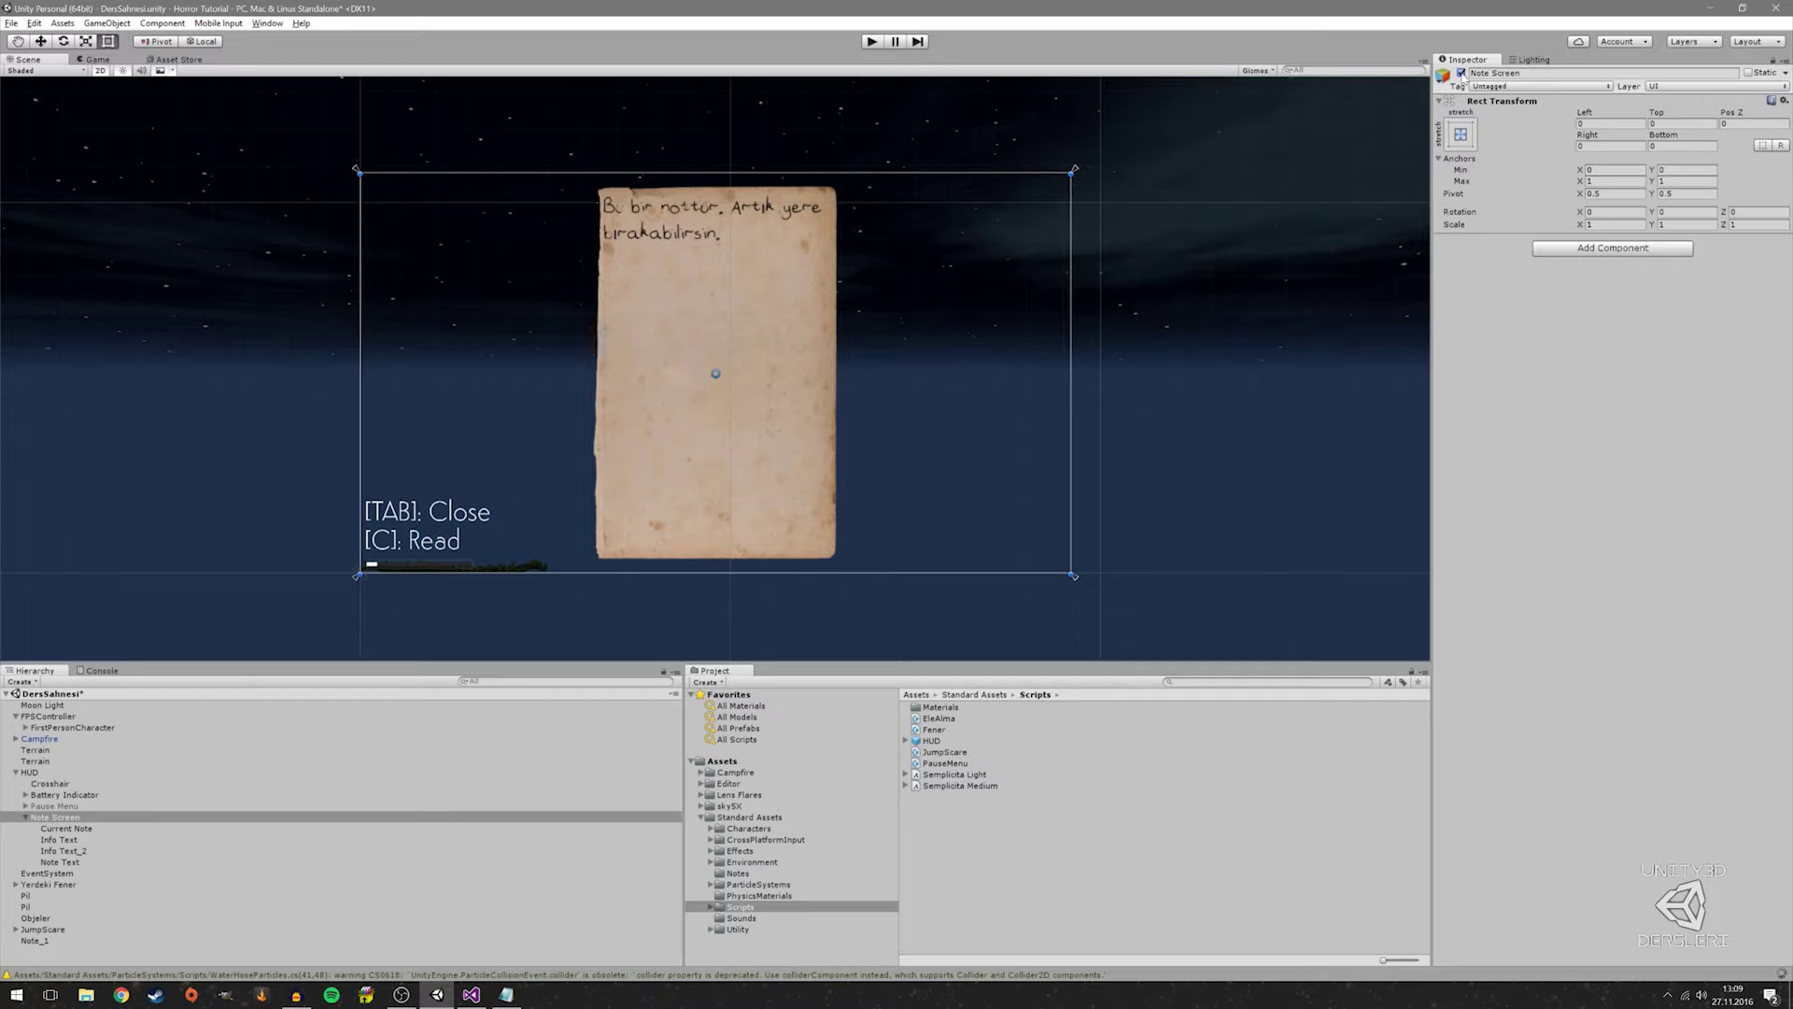
pyautogui.click(505, 995)
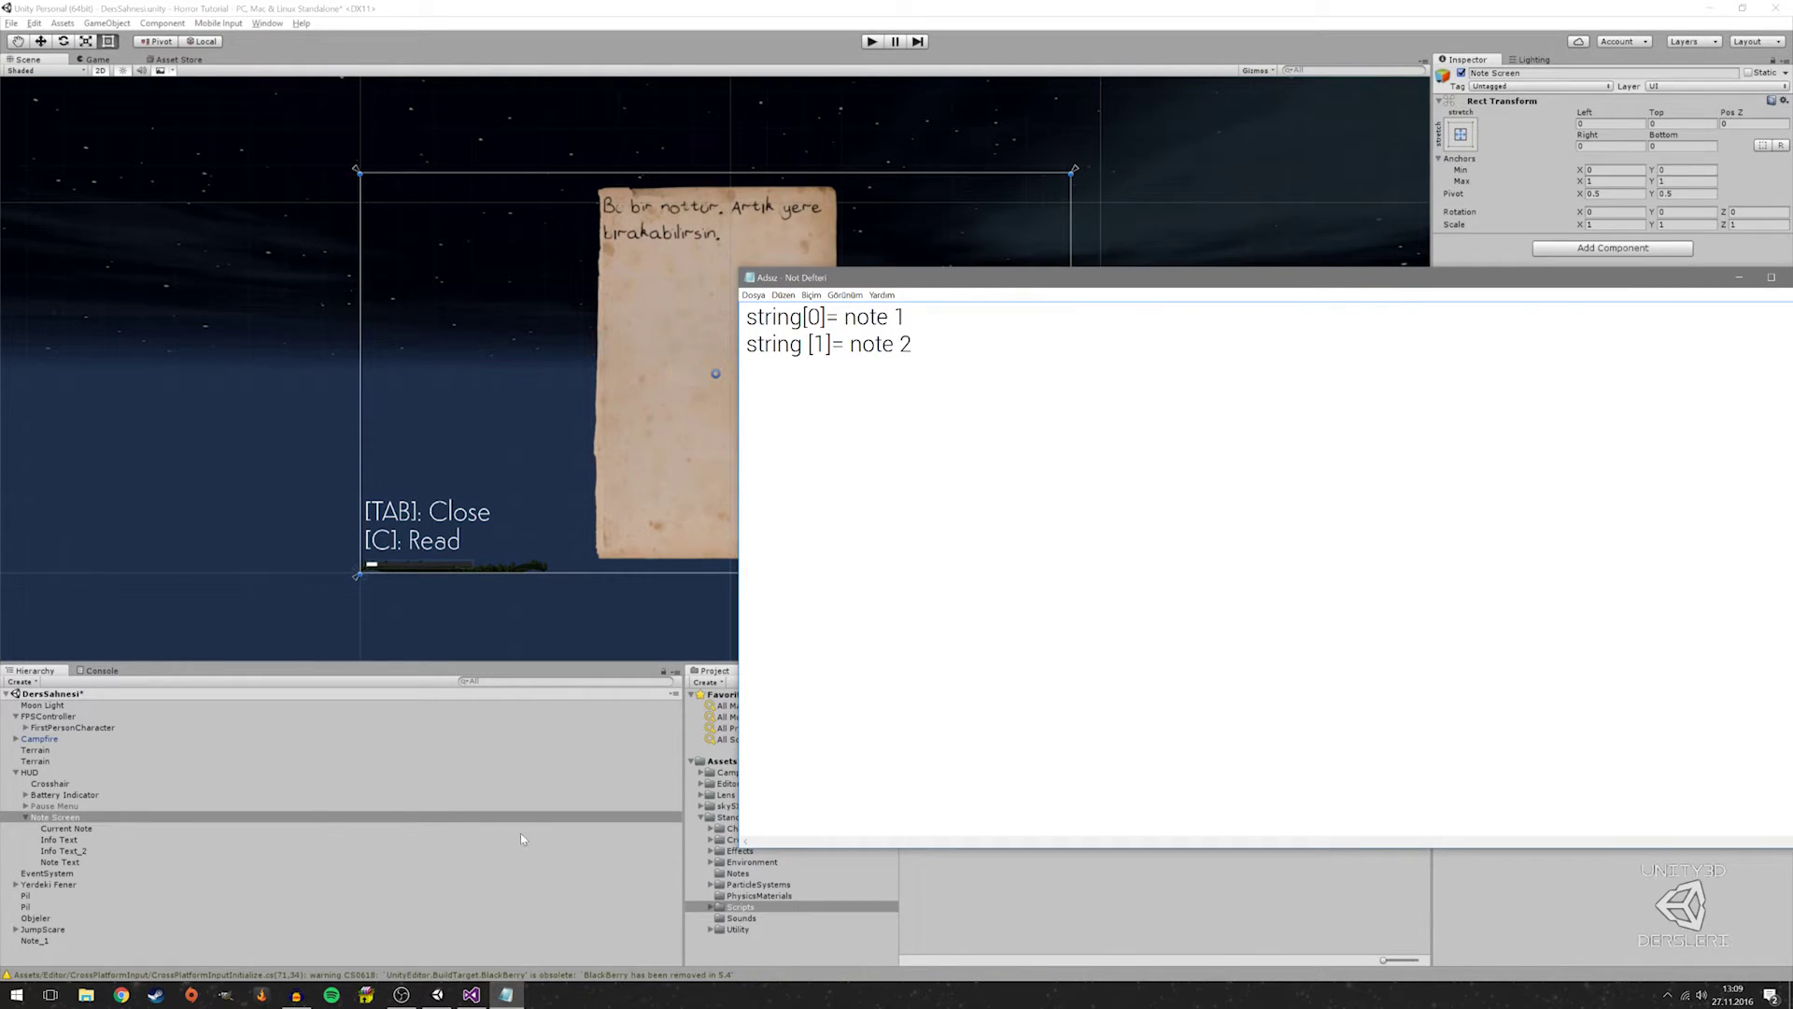
pyautogui.click(488, 998)
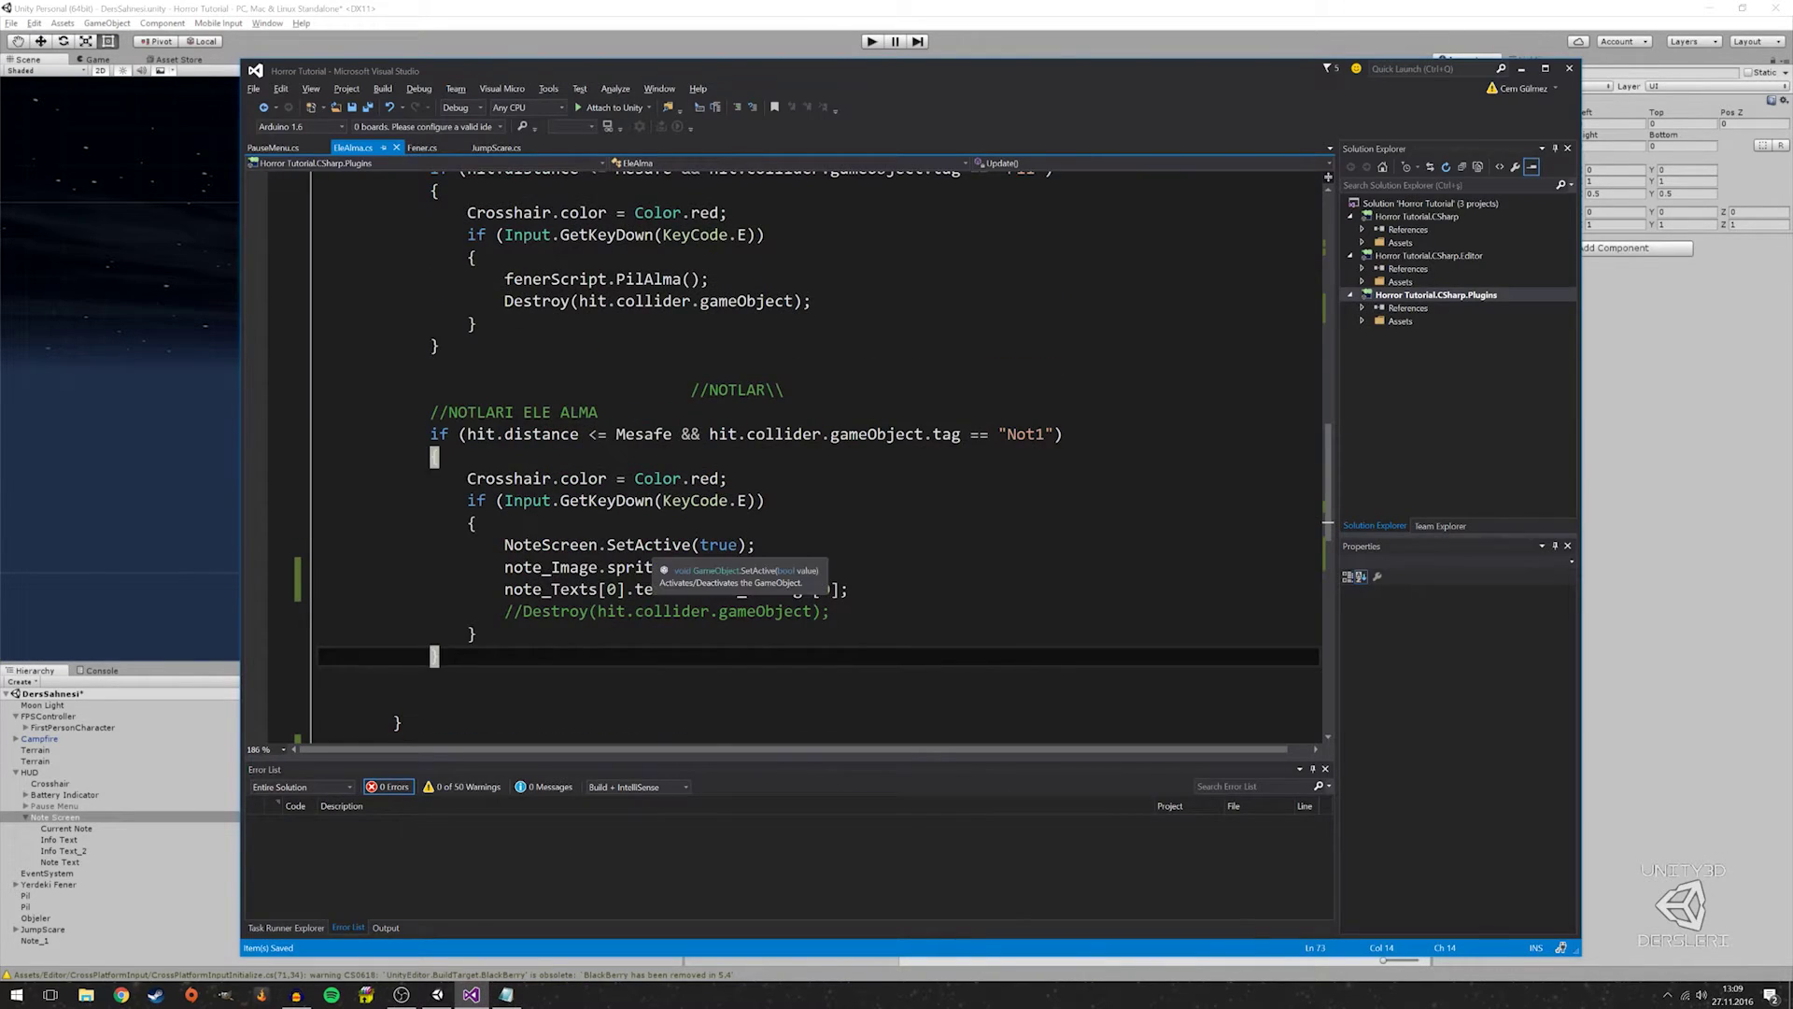
# Check the Note Text object in Unity and reposition the Visual Studio window beside it
pyautogui.click(59, 861)
pyautogui.click(471, 993)
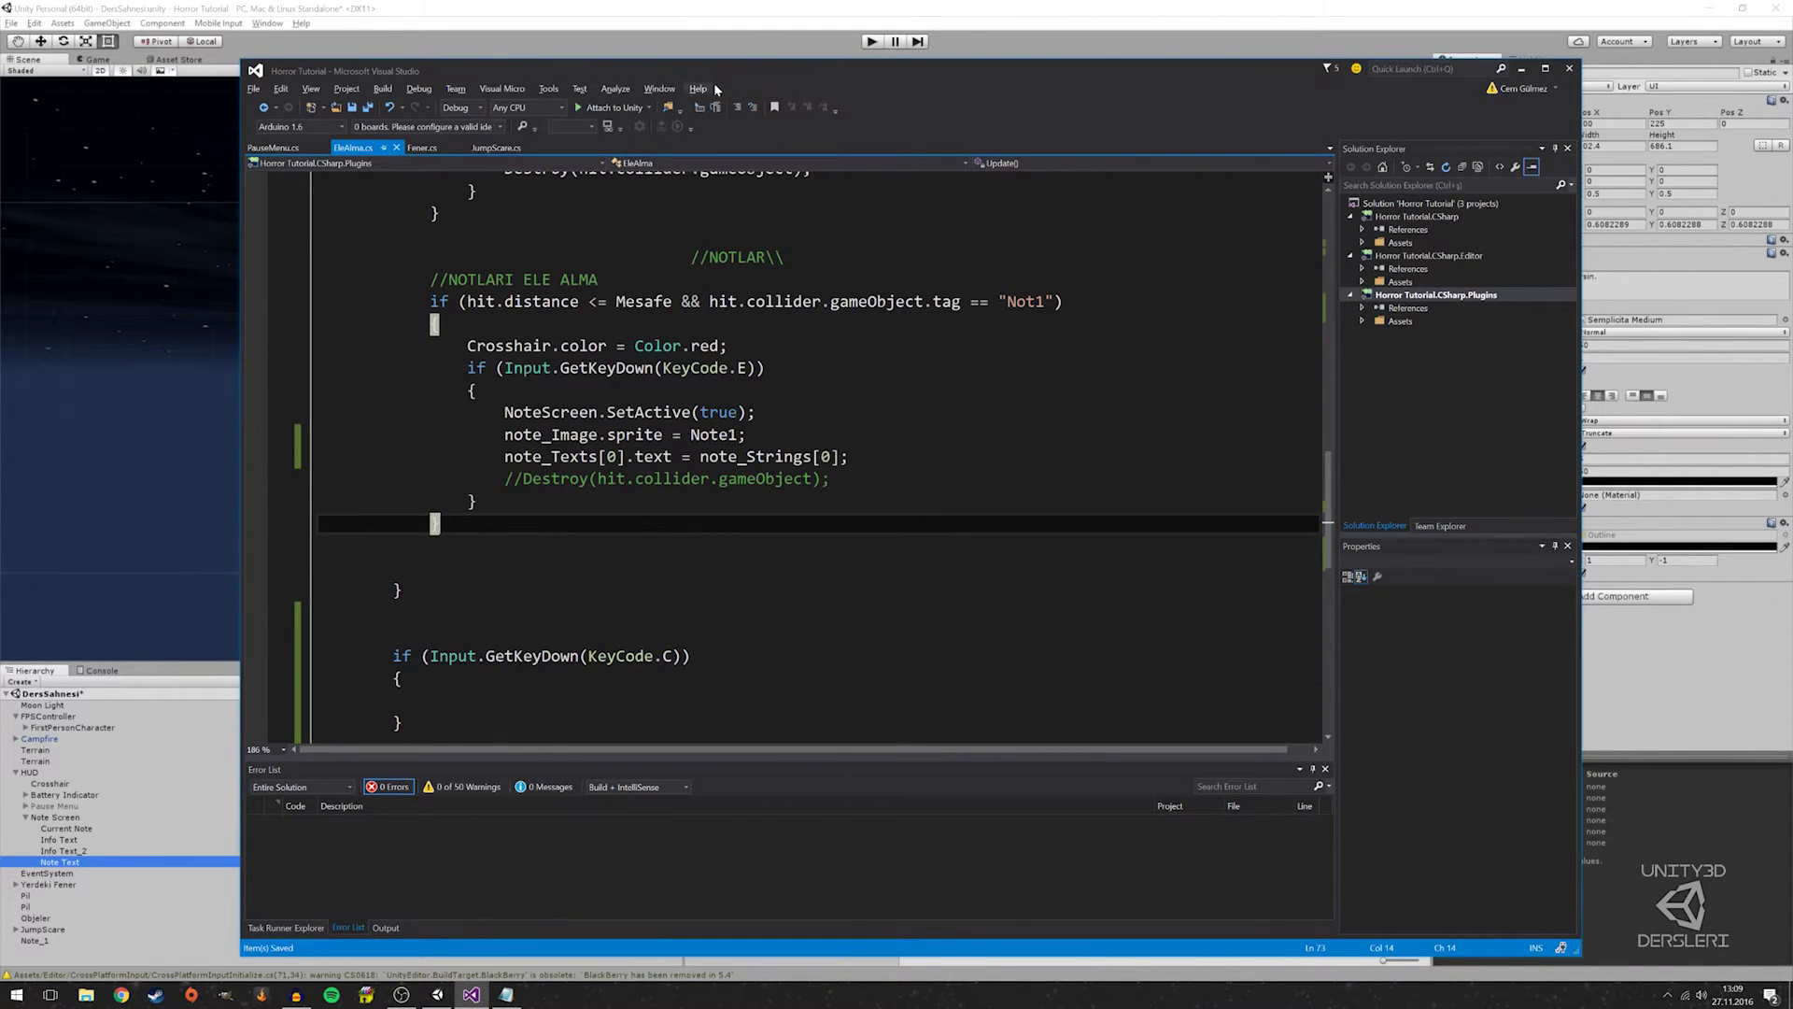
pyautogui.click(660, 89)
pyautogui.click(820, 105)
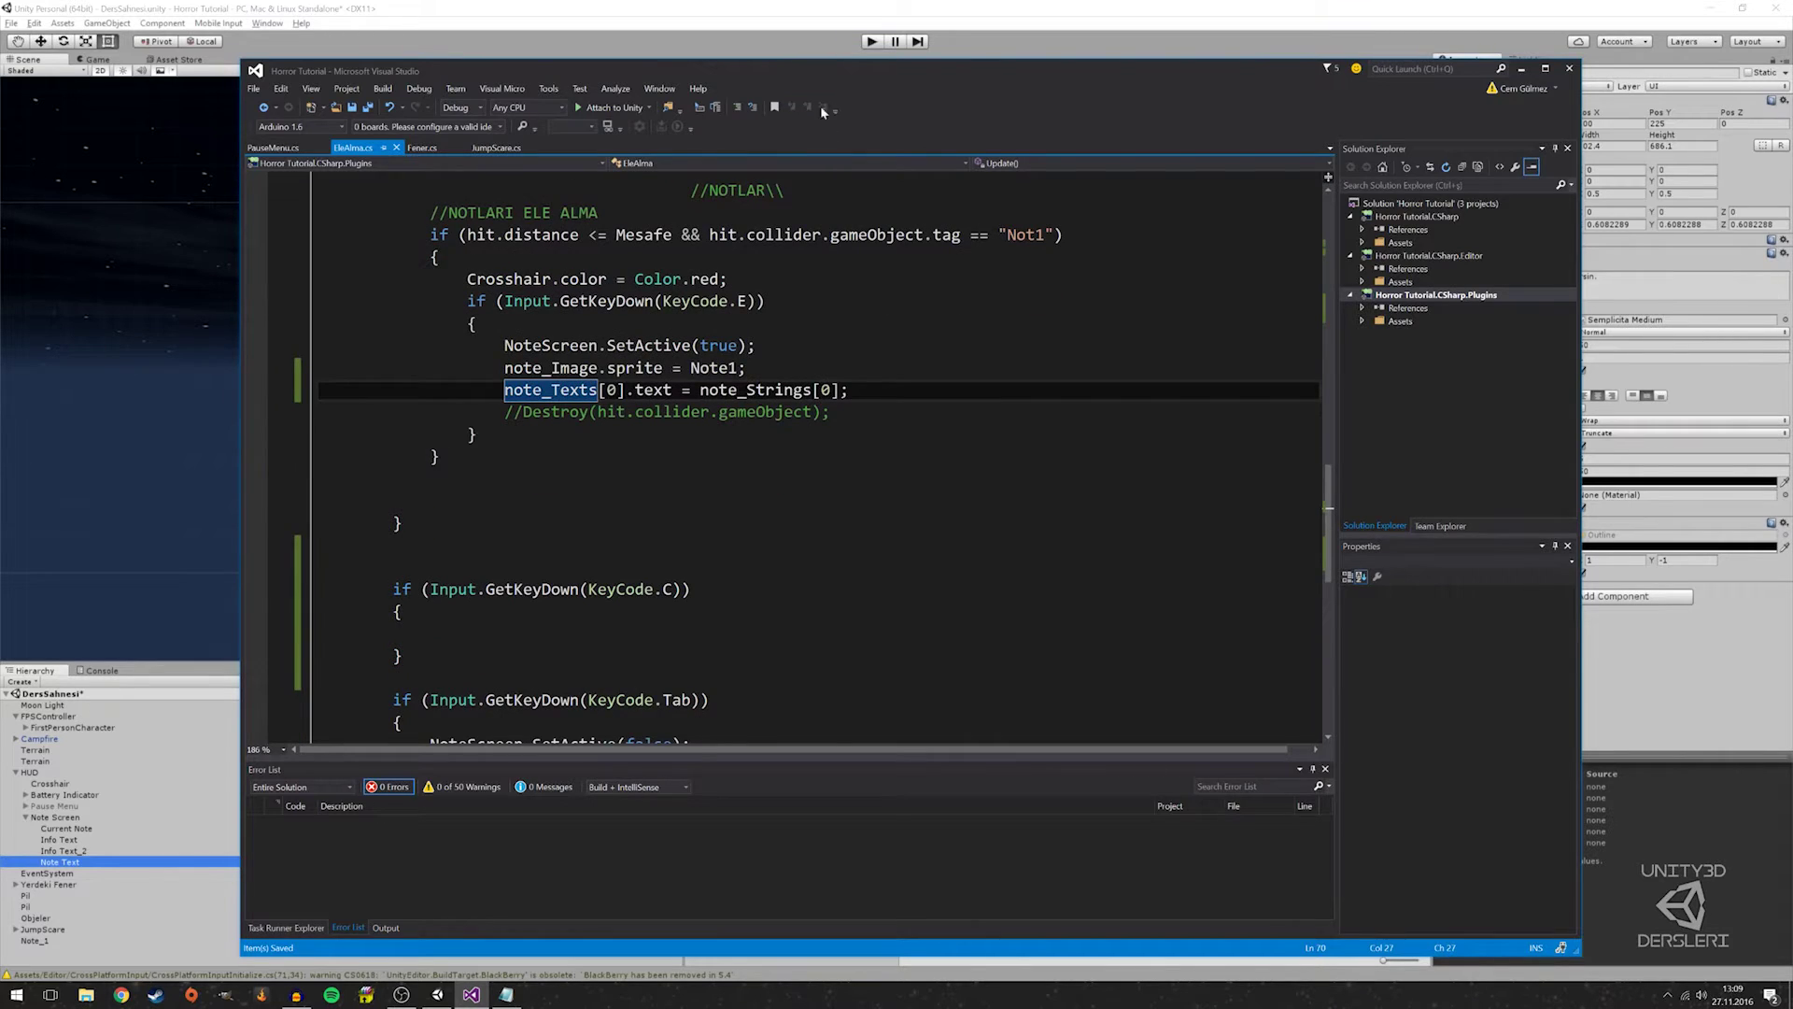
pyautogui.moveTo(820, 72); pyautogui.dragTo(612, 73)
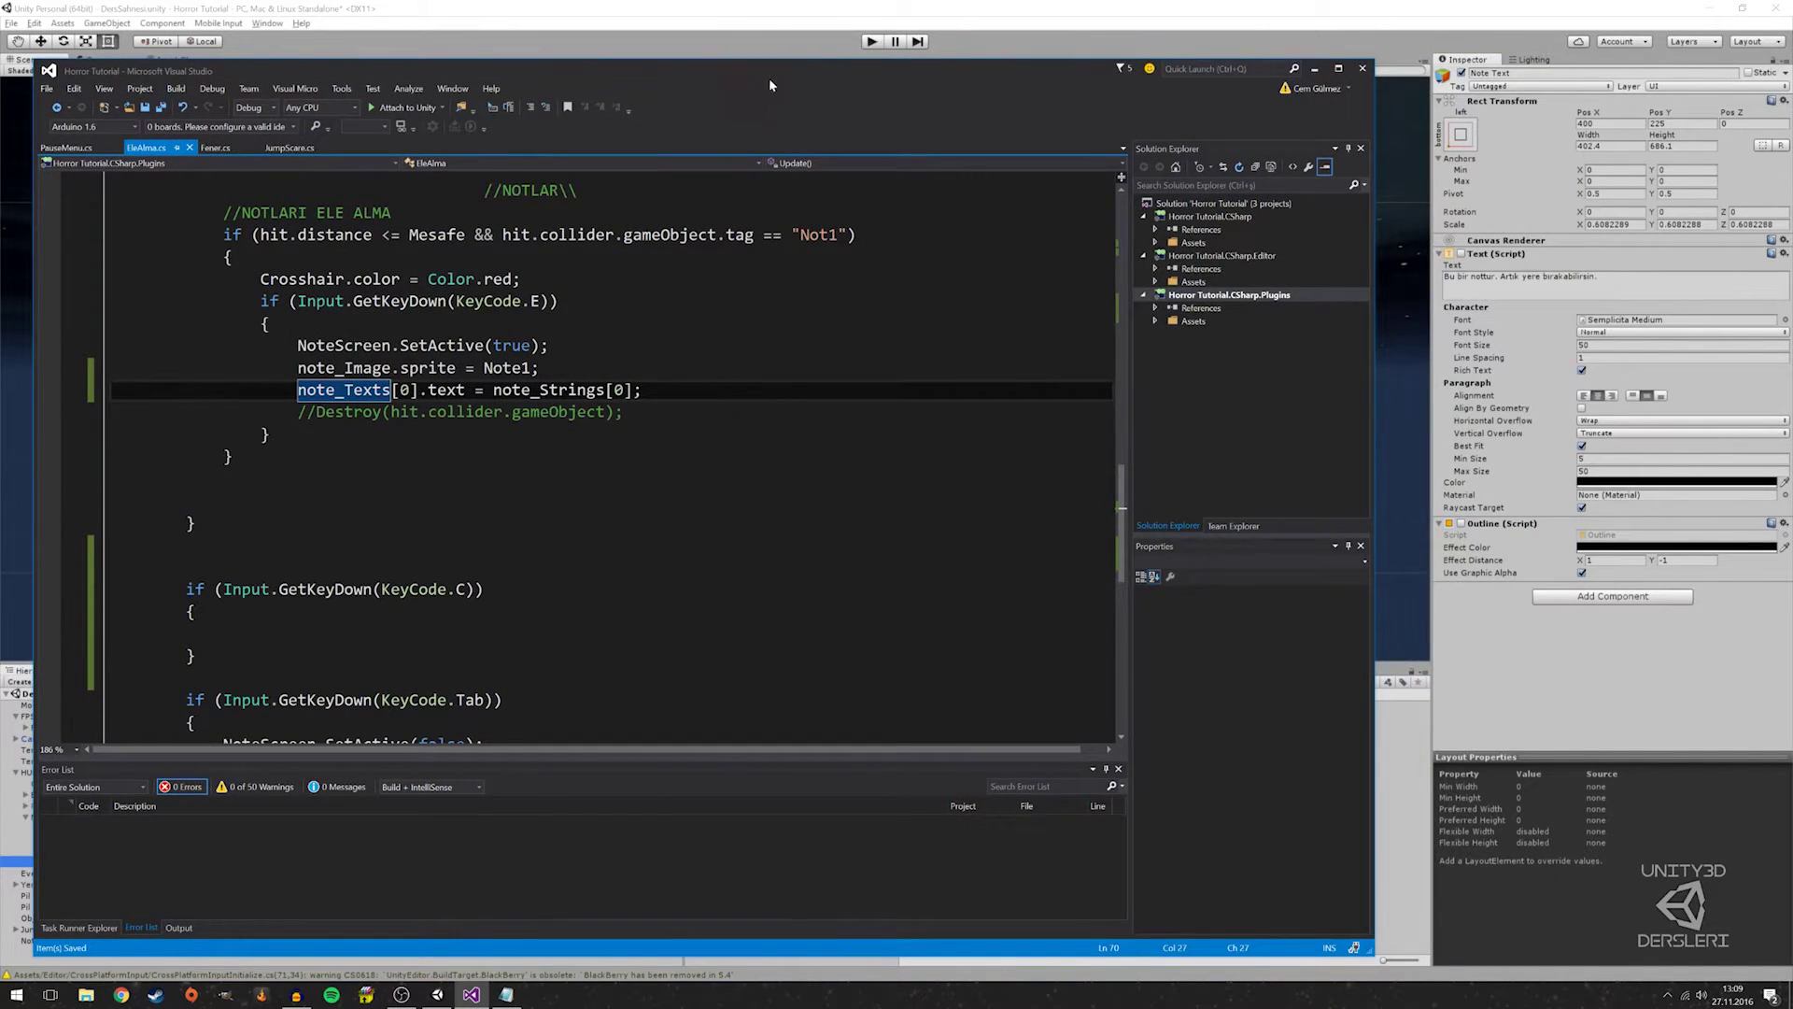
pyautogui.moveTo(770, 85); pyautogui.dragTo(918, 77)
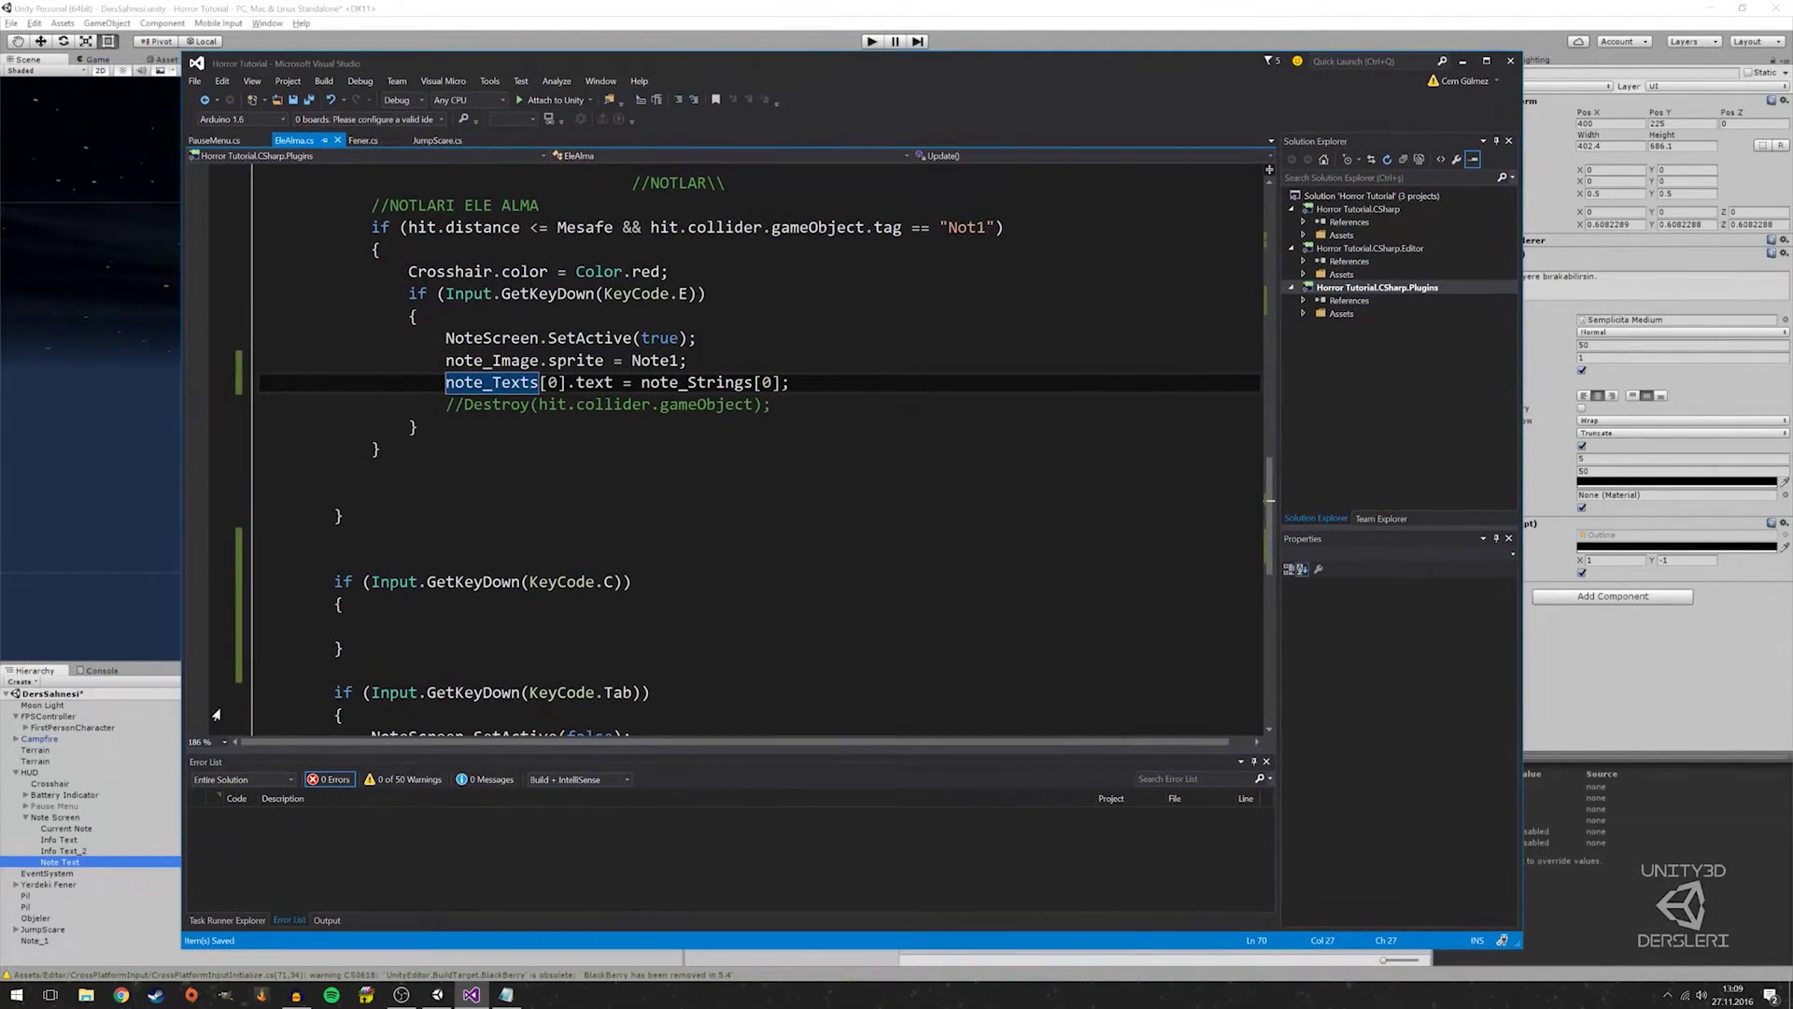
pyautogui.moveTo(608, 73)
pyautogui.mouseDown()
pyautogui.moveTo(463, 96)
pyautogui.moveTo(612, 81)
pyautogui.mouseUp()
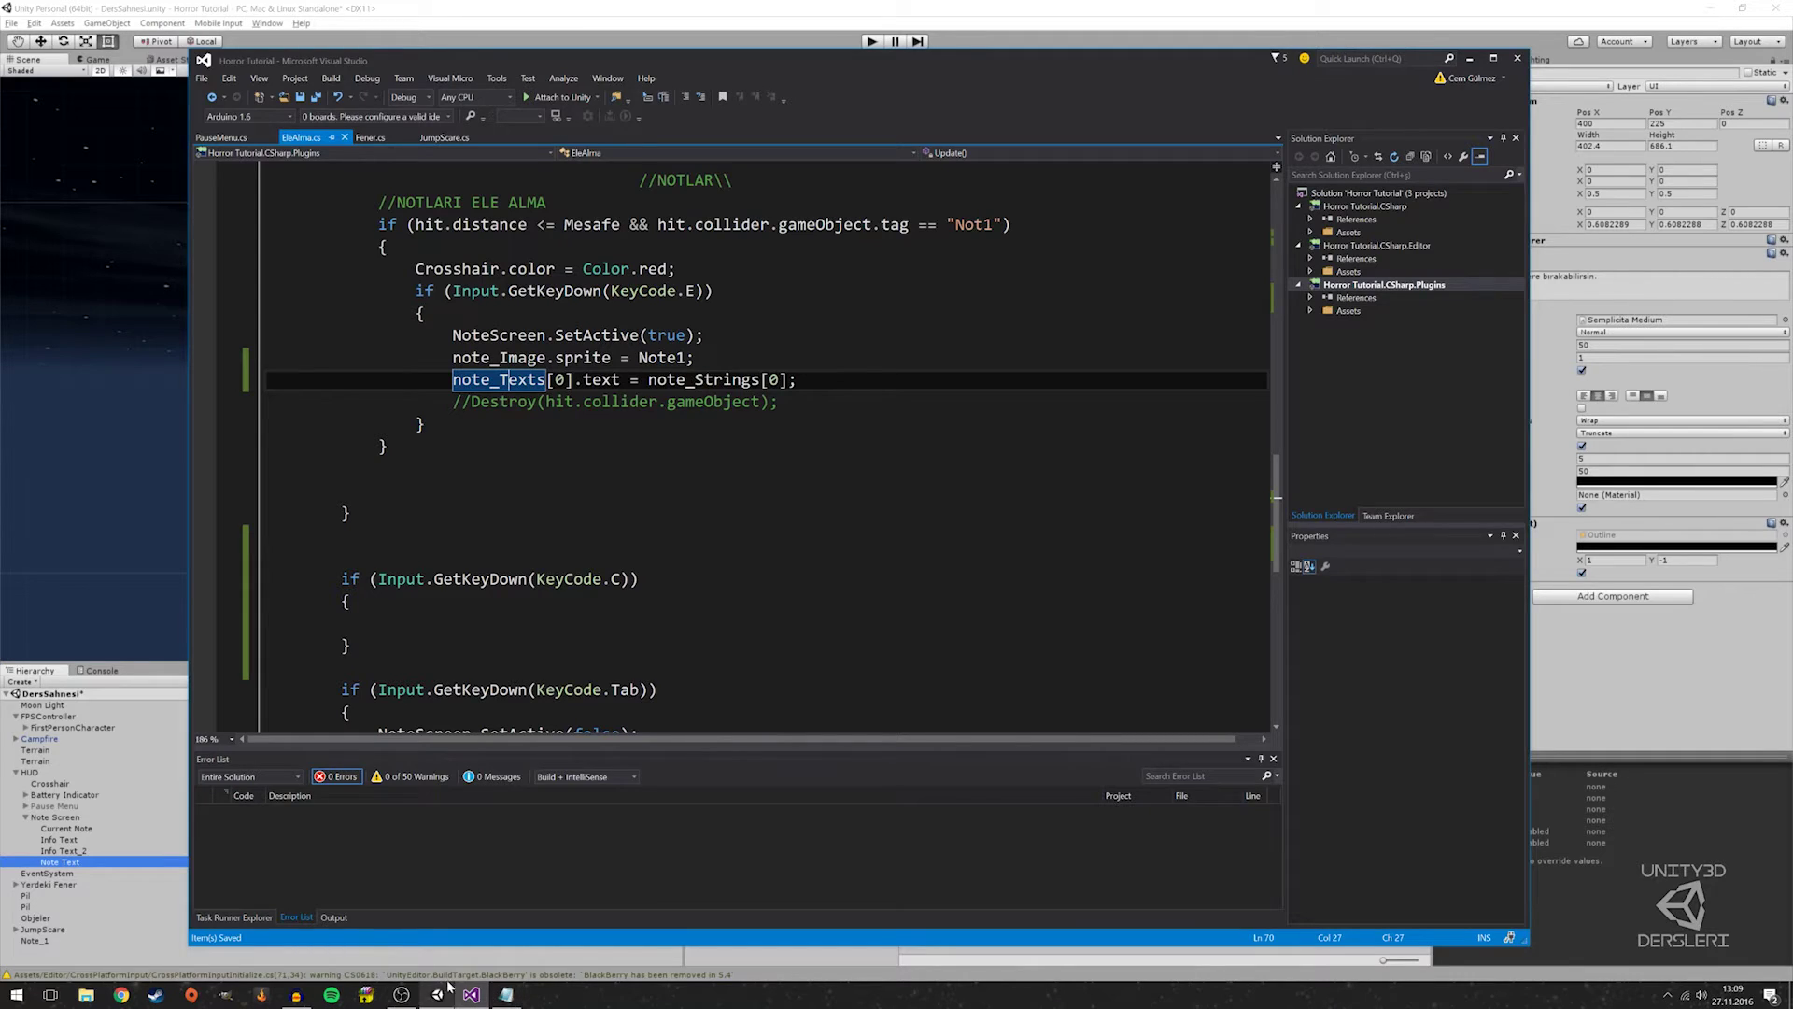
pyautogui.click(424, 423)
pyautogui.moveTo(840, 60); pyautogui.dragTo(582, 56)
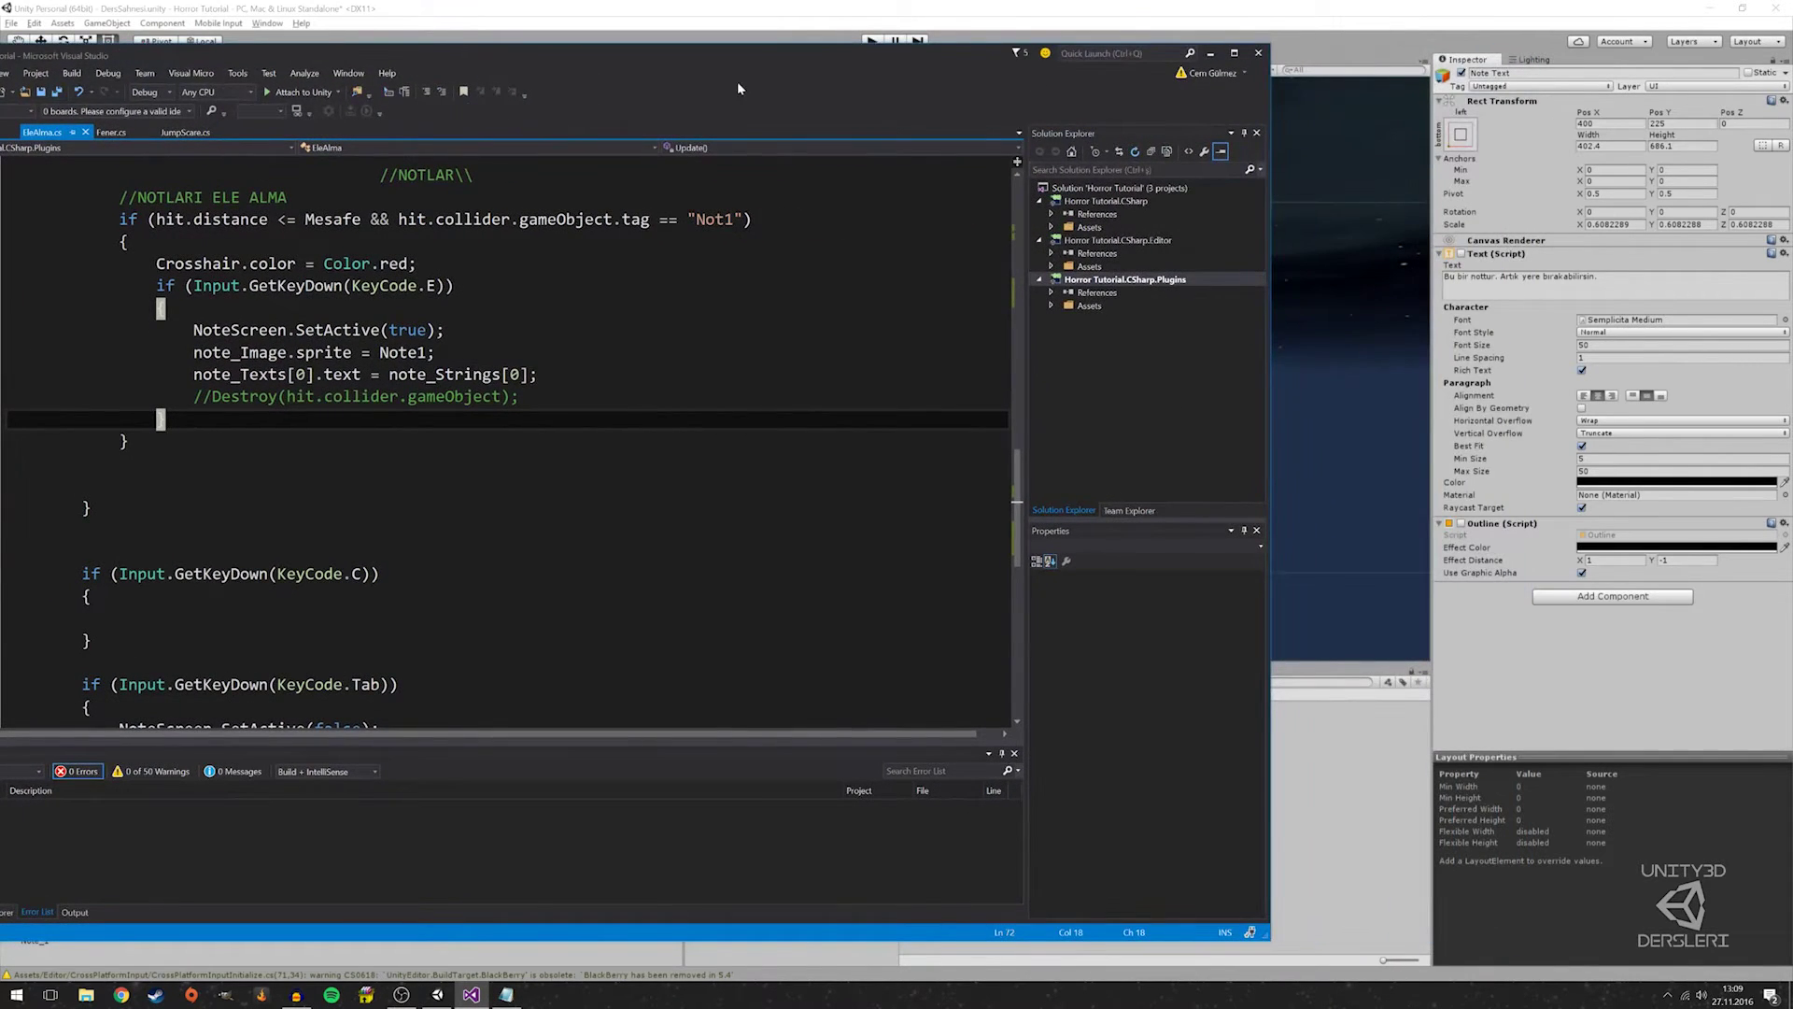
pyautogui.moveTo(738, 60); pyautogui.dragTo(1013, 54)
pyautogui.moveTo(663, 48); pyautogui.dragTo(799, 46)
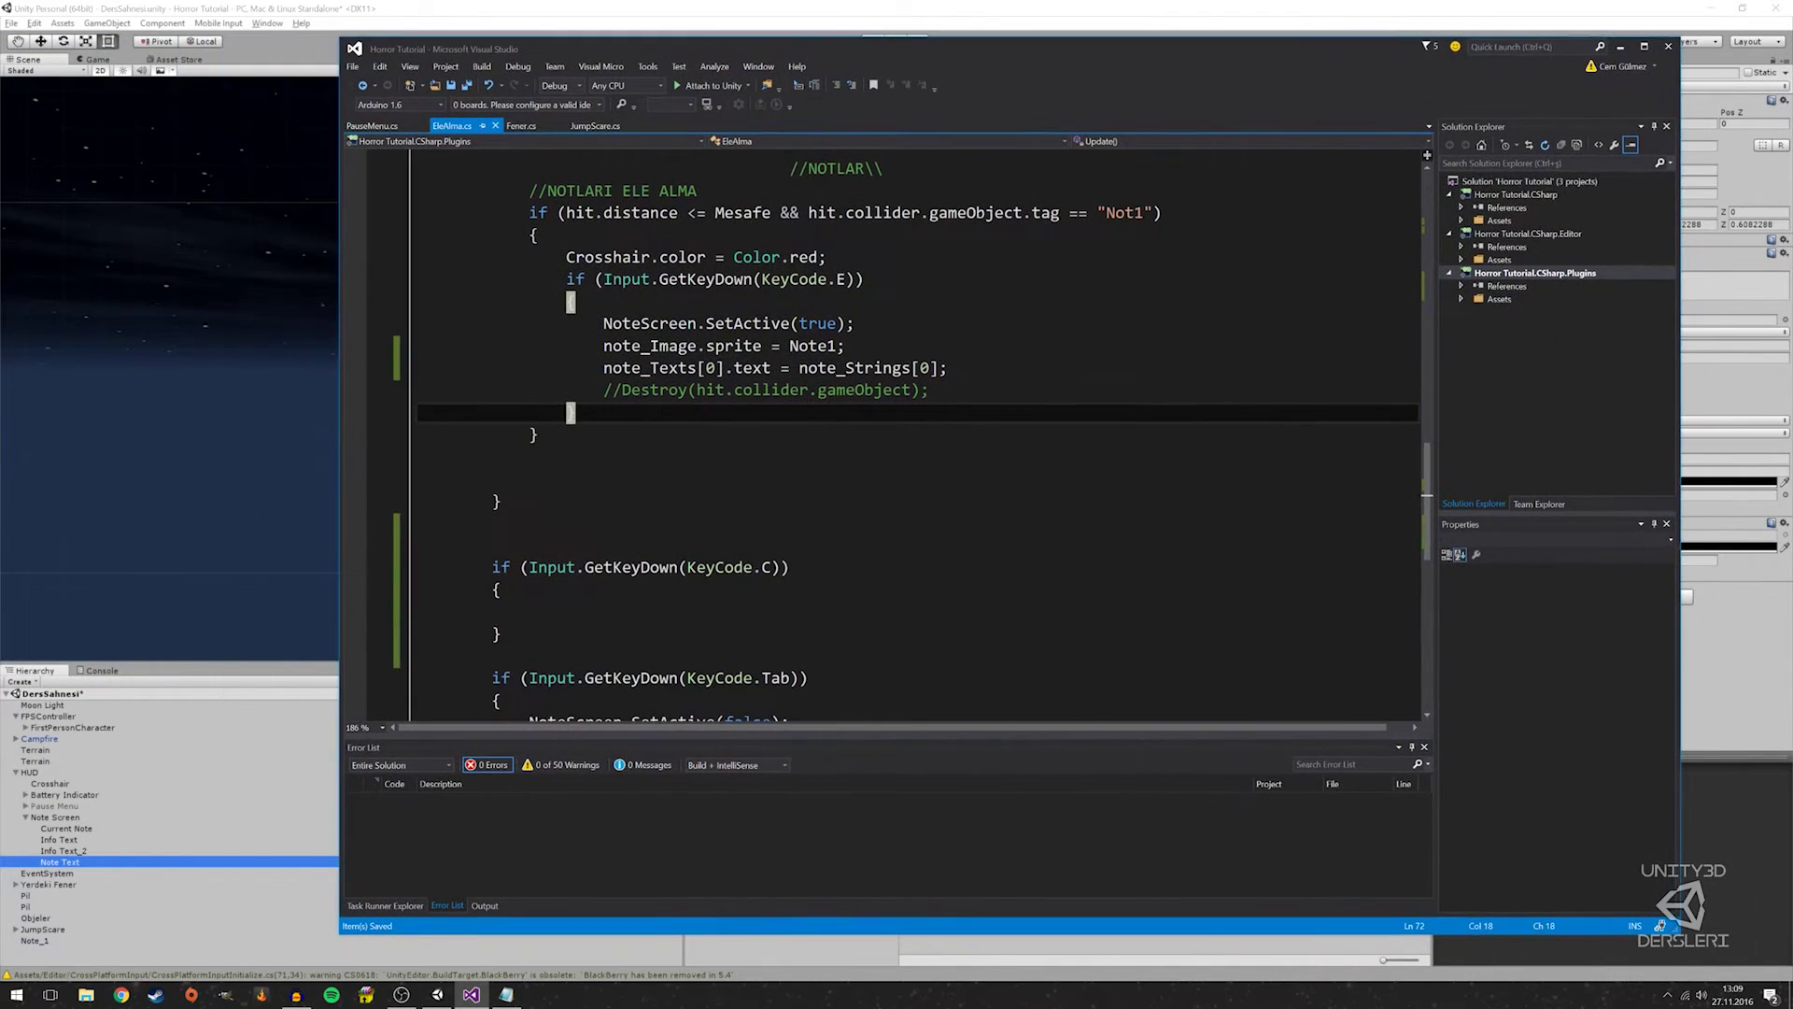
# Outdent public string[] note_Strings to match note_Texts, save, and select FirstPersonCharacter in Unity
pyautogui.scroll(1, 912, 436)
pyautogui.scroll(4, 912, 436)
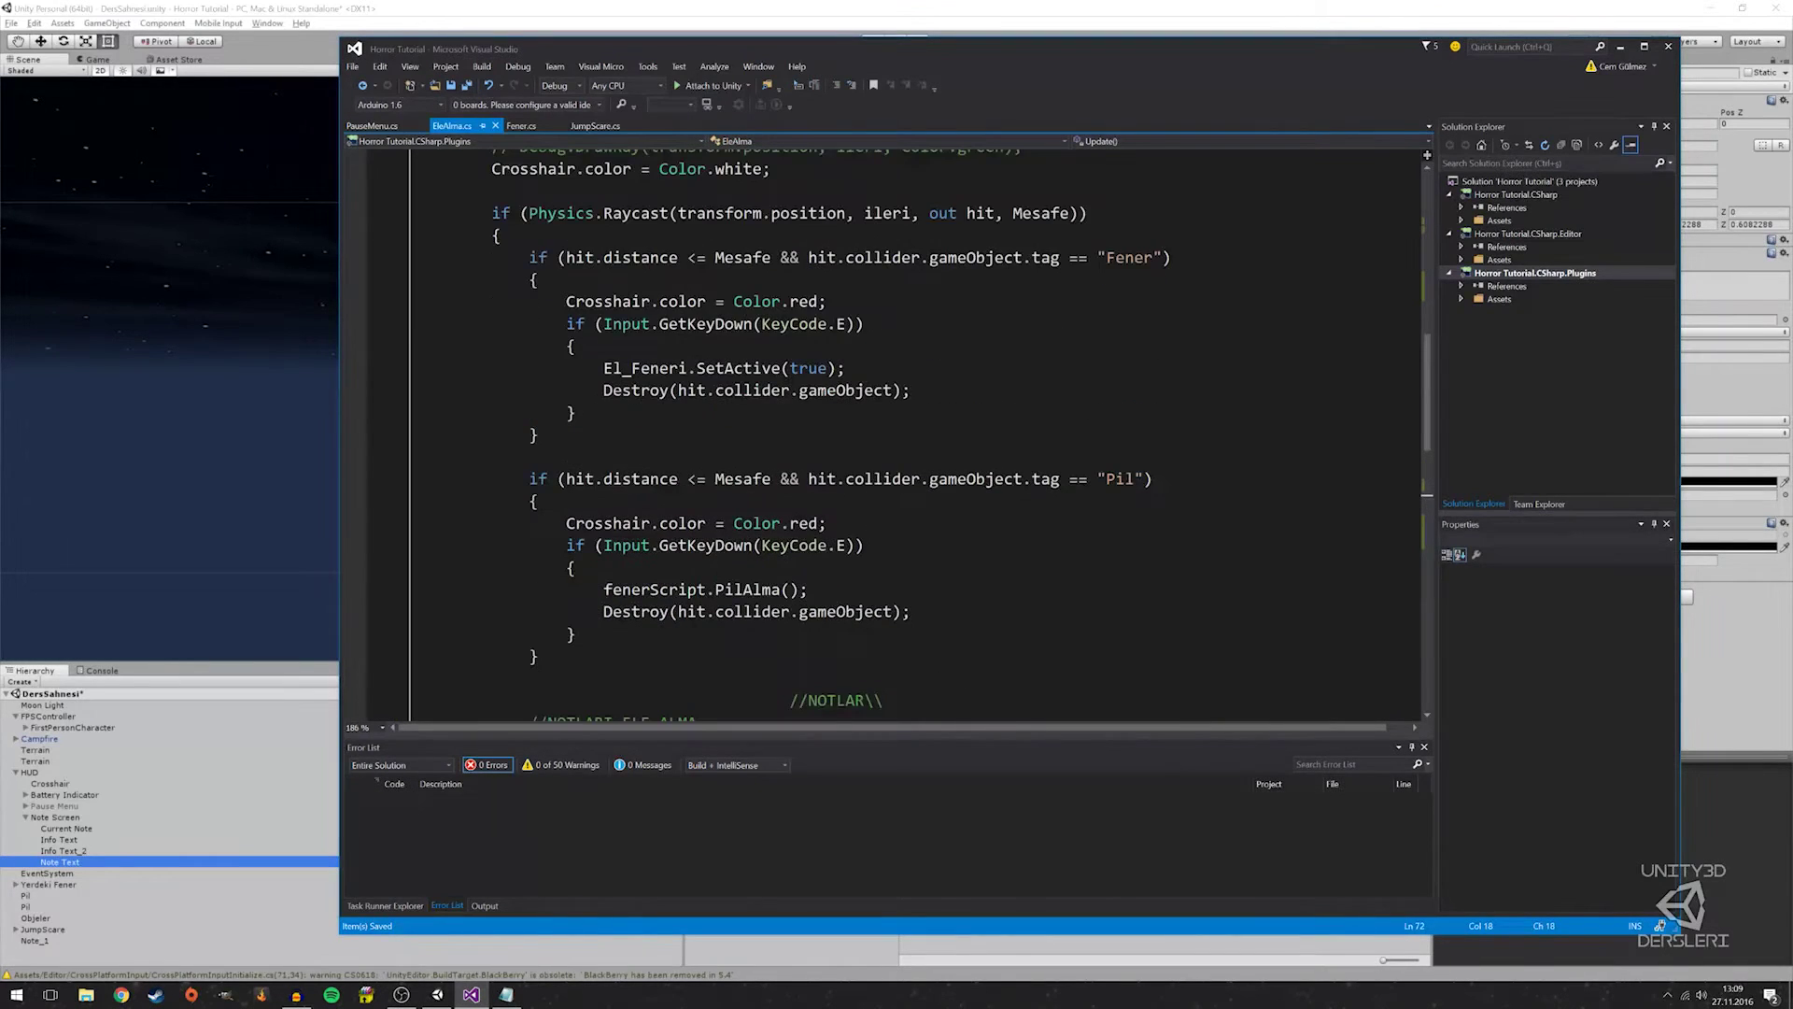
pyautogui.scroll(5, 911, 435)
pyautogui.scroll(1, 911, 435)
pyautogui.scroll(1, 911, 436)
pyautogui.click(594, 412)
pyautogui.press('BackSpace')
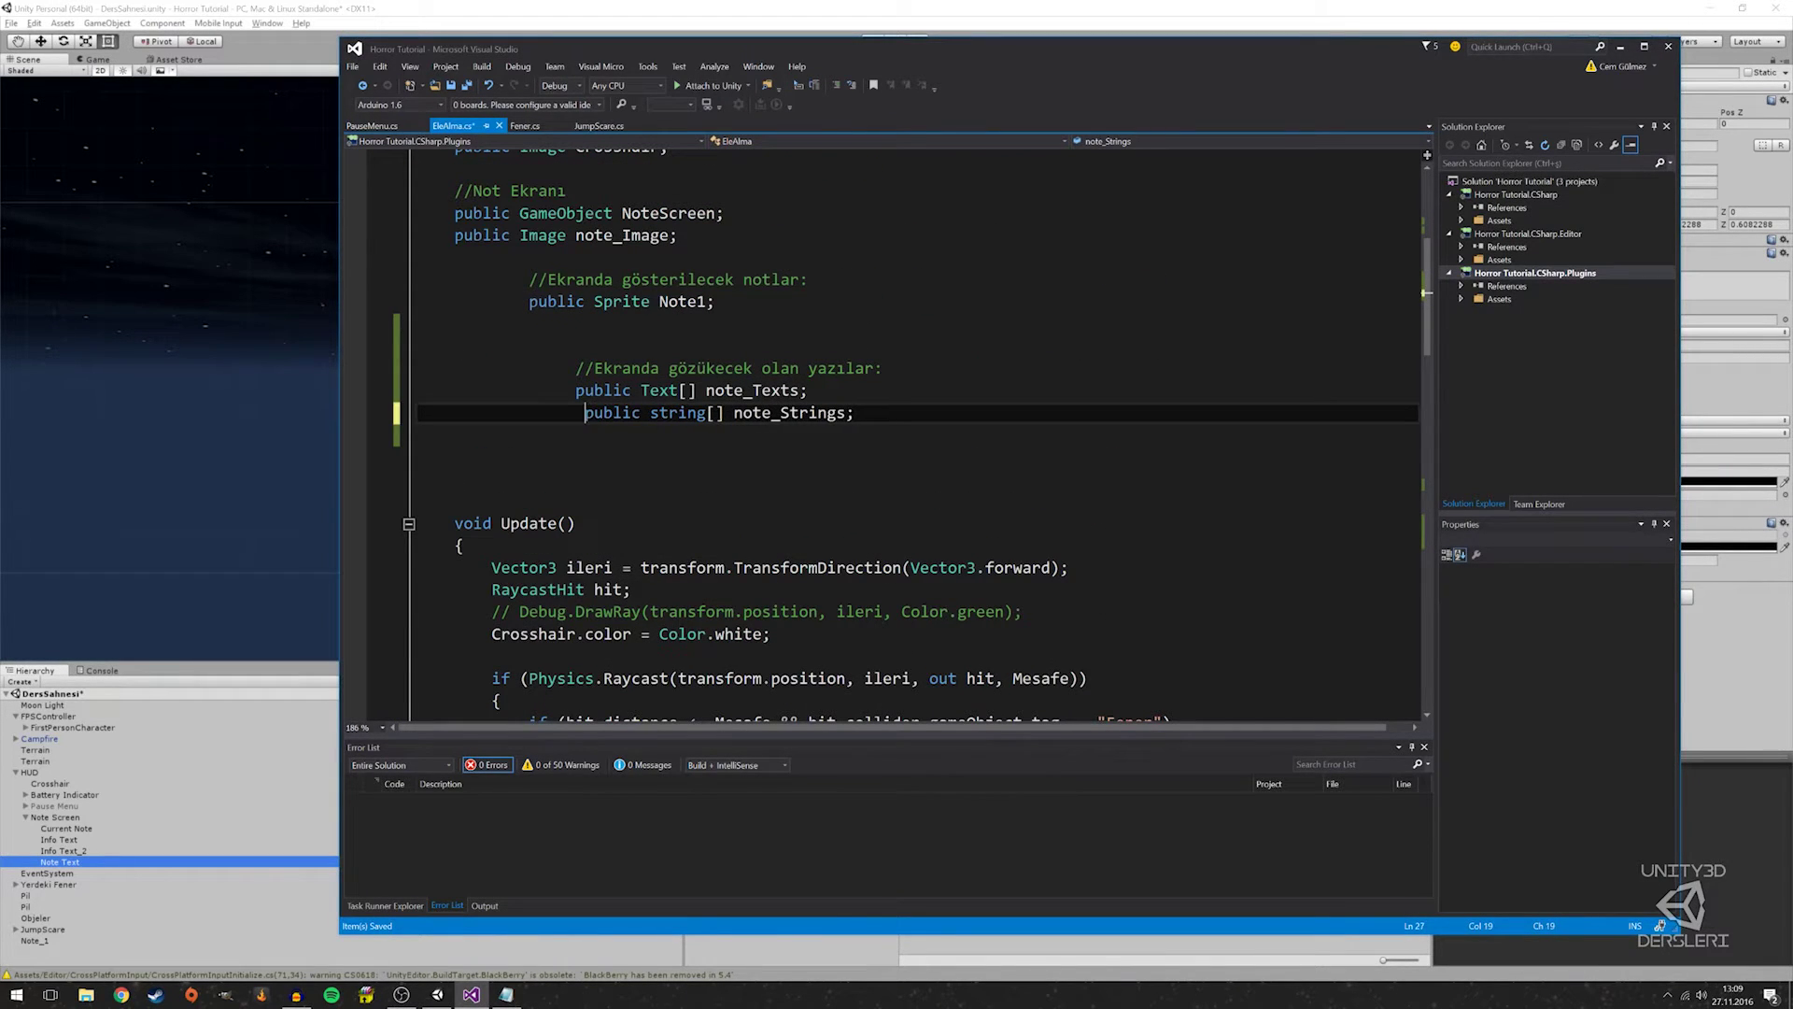
pyautogui.press('BackSpace')
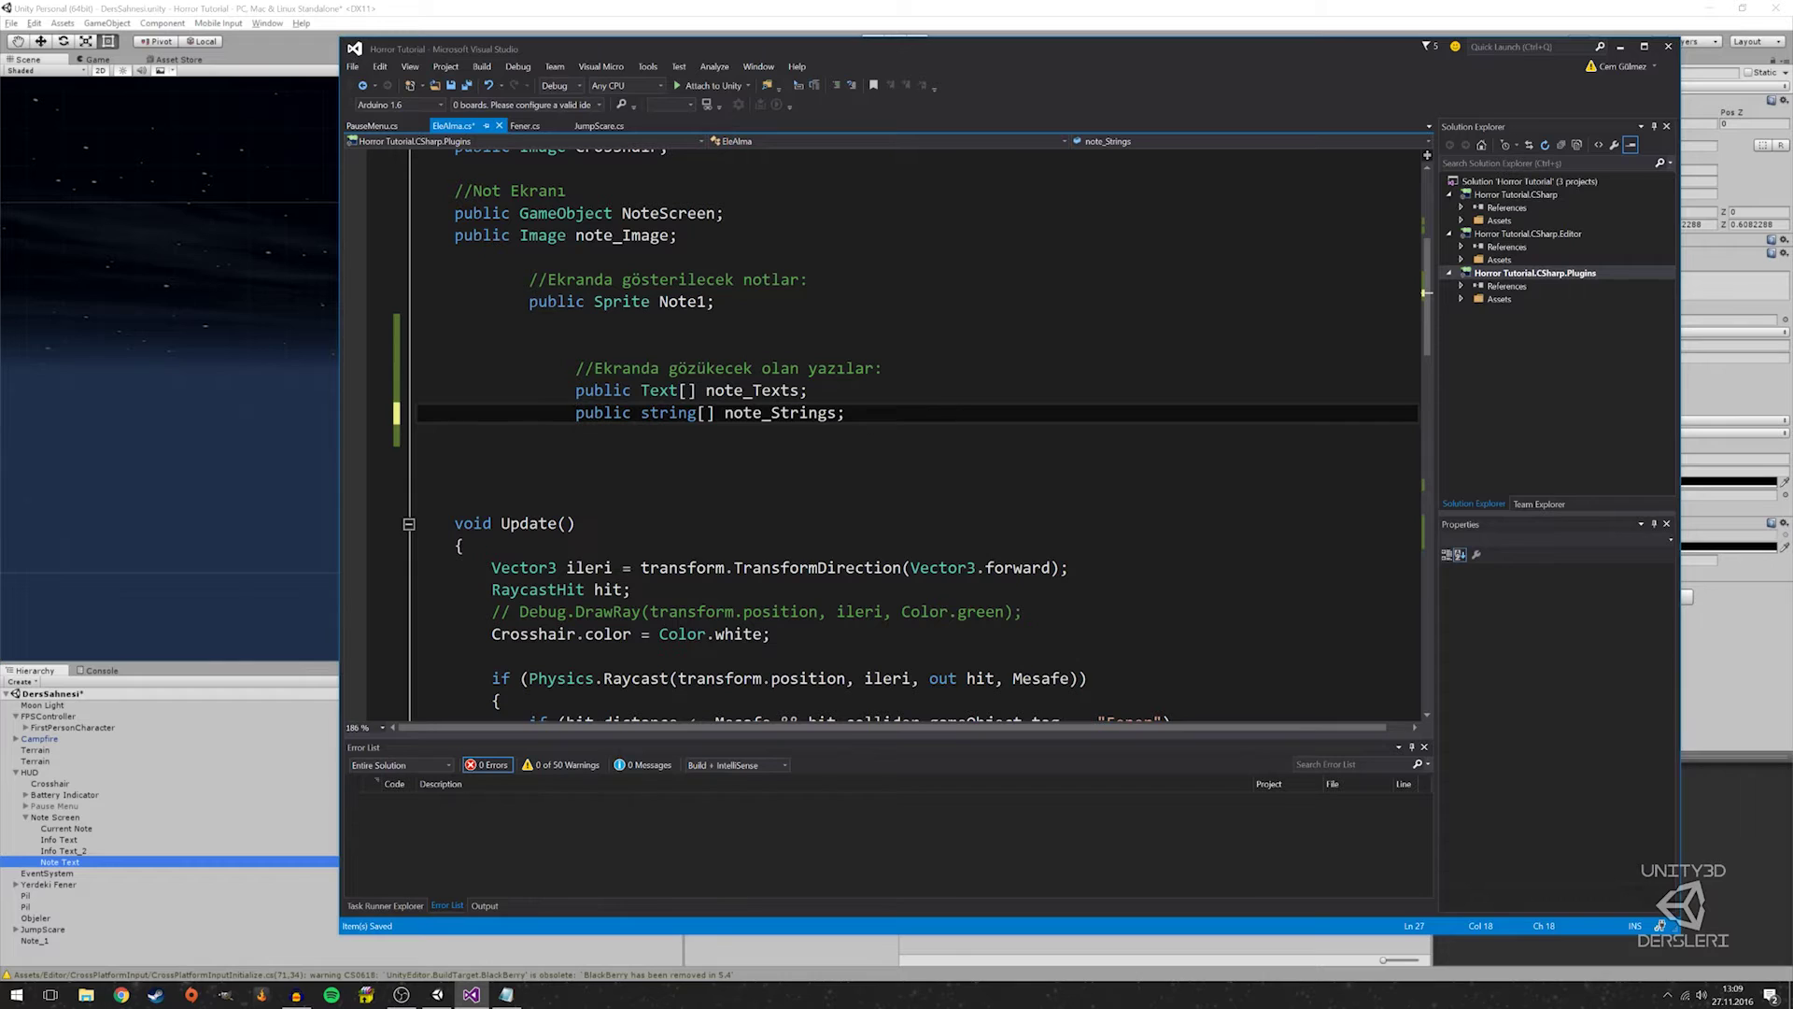
pyautogui.click(575, 391)
pyautogui.hotkey('ctrl', 's')
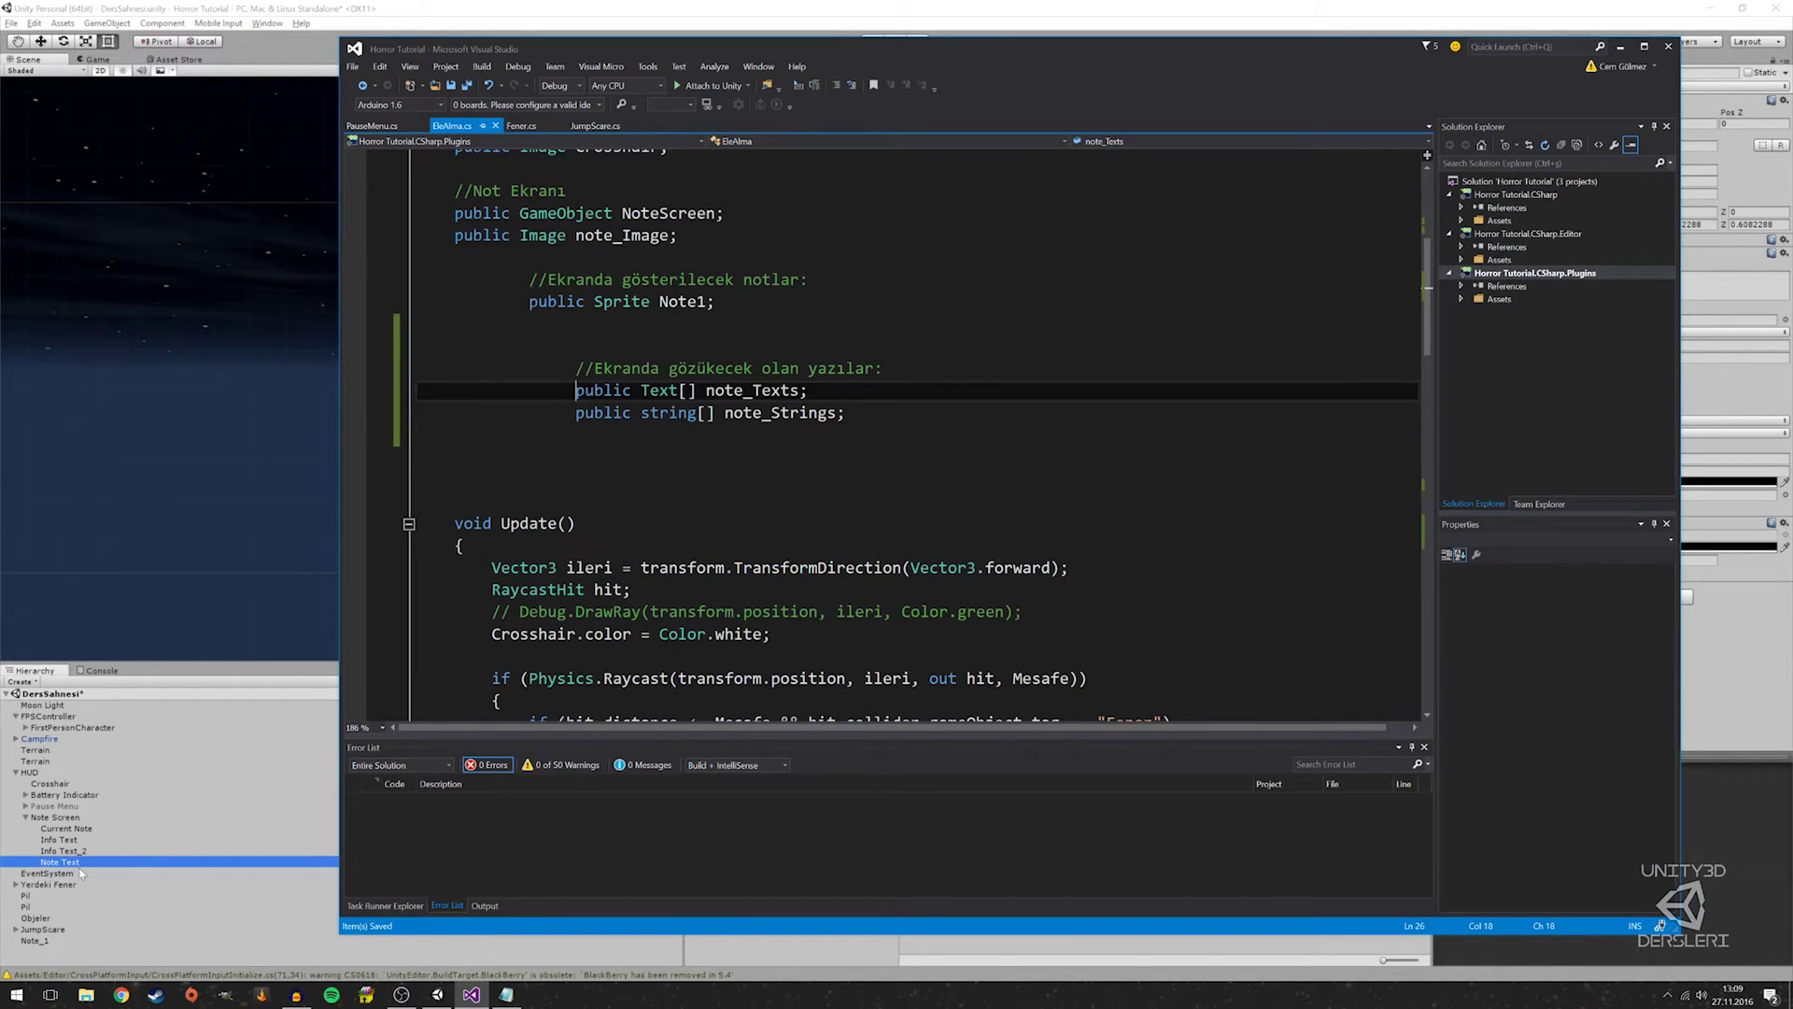
pyautogui.click(72, 726)
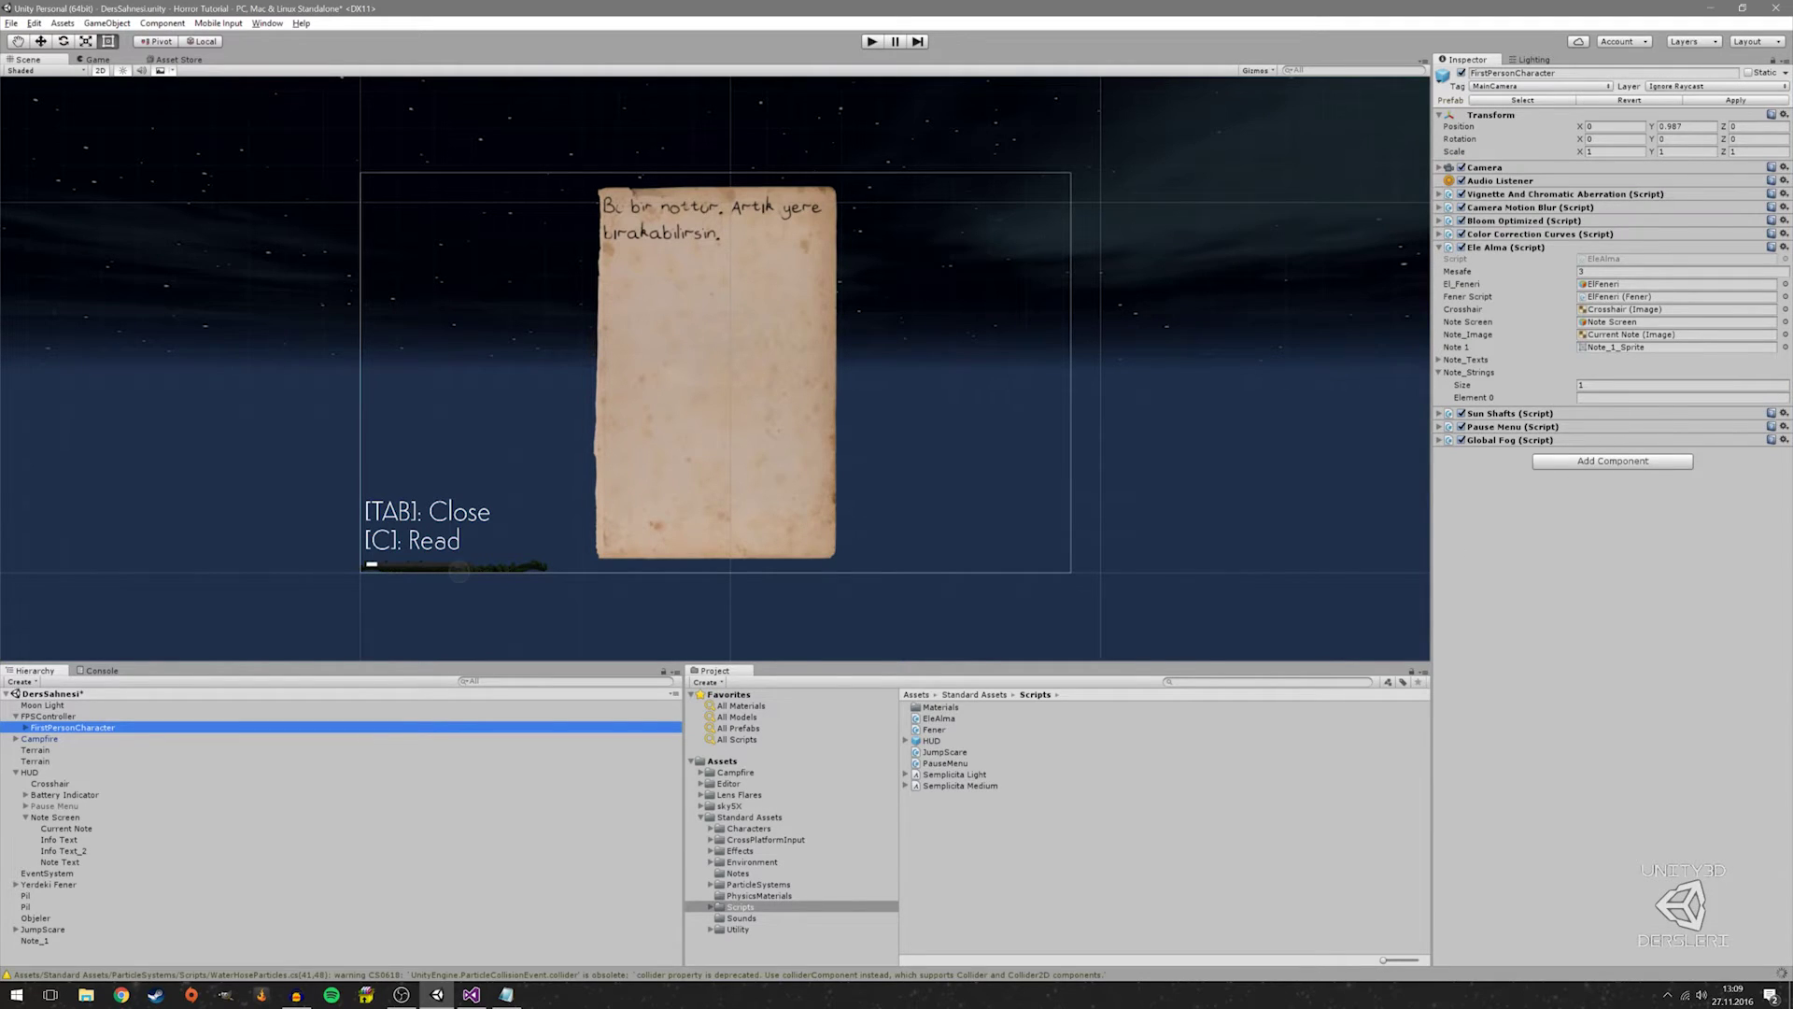
# Set Note_Texts size to 1, drag Note Text into Element 0, and return to EleAlma.cs
pyautogui.click(1467, 359)
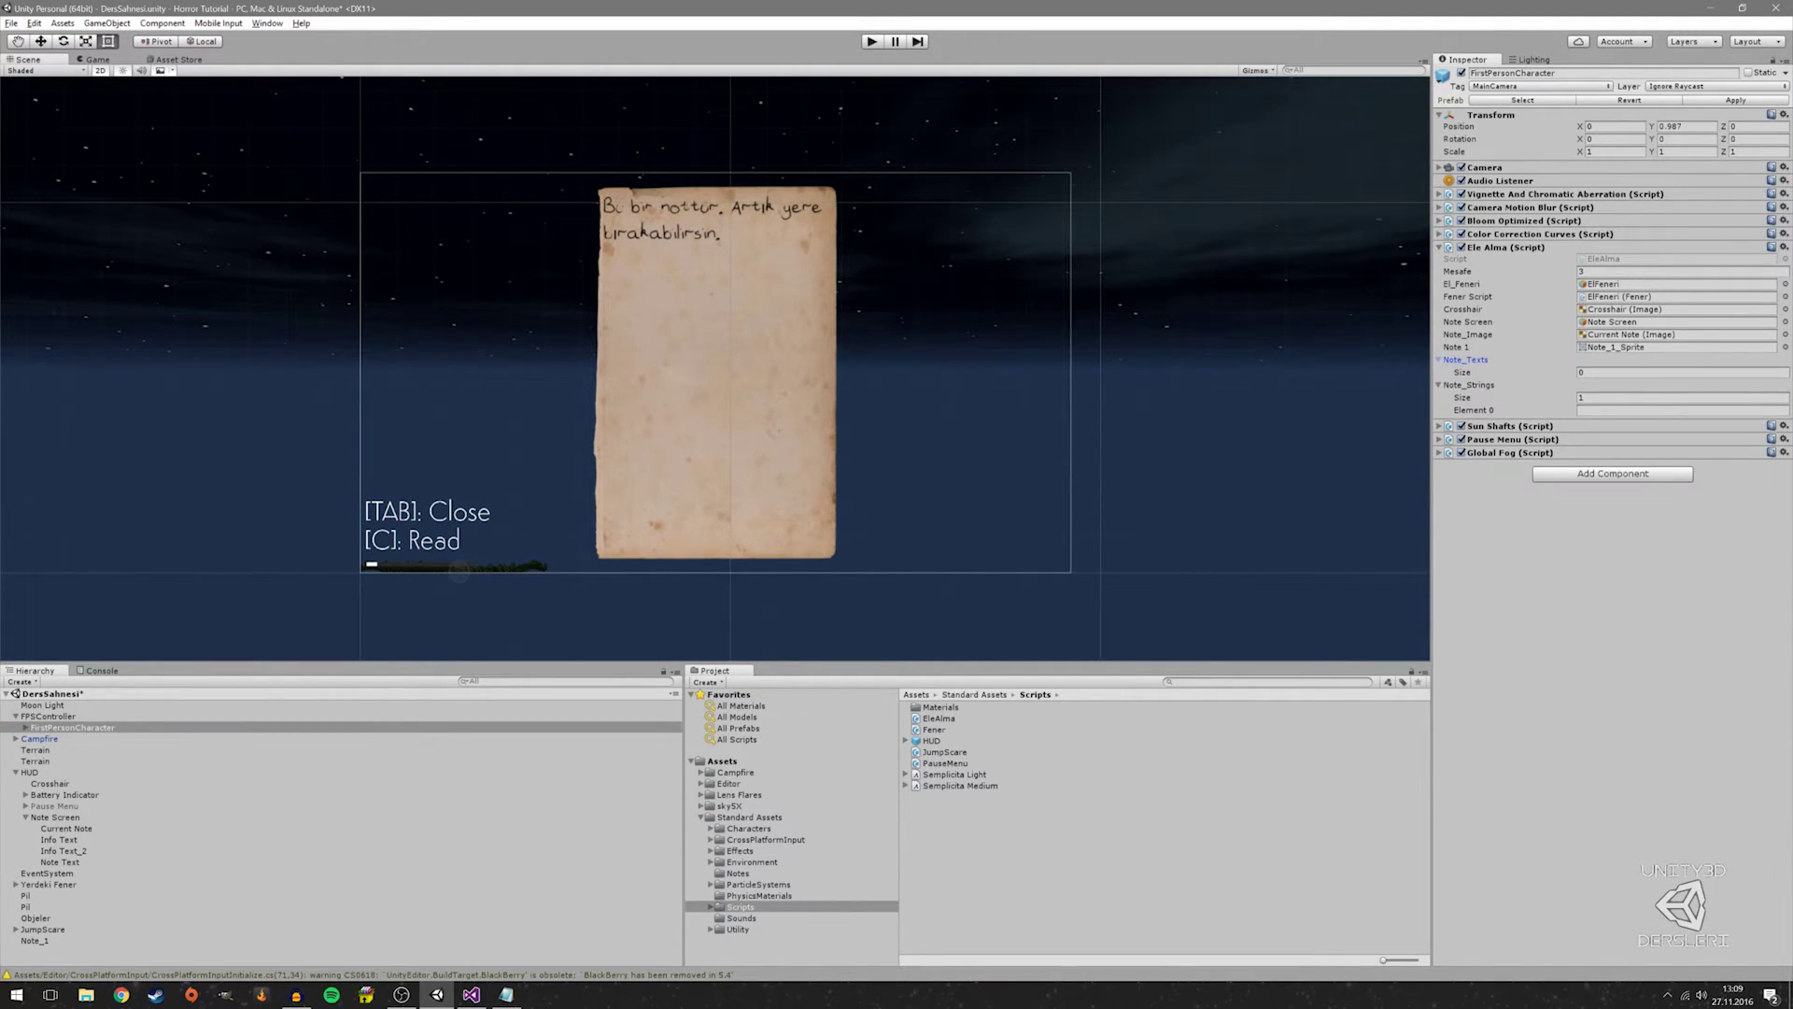
pyautogui.click(1681, 372)
pyautogui.write('1')
pyautogui.press('Return')
pyautogui.click(1596, 386)
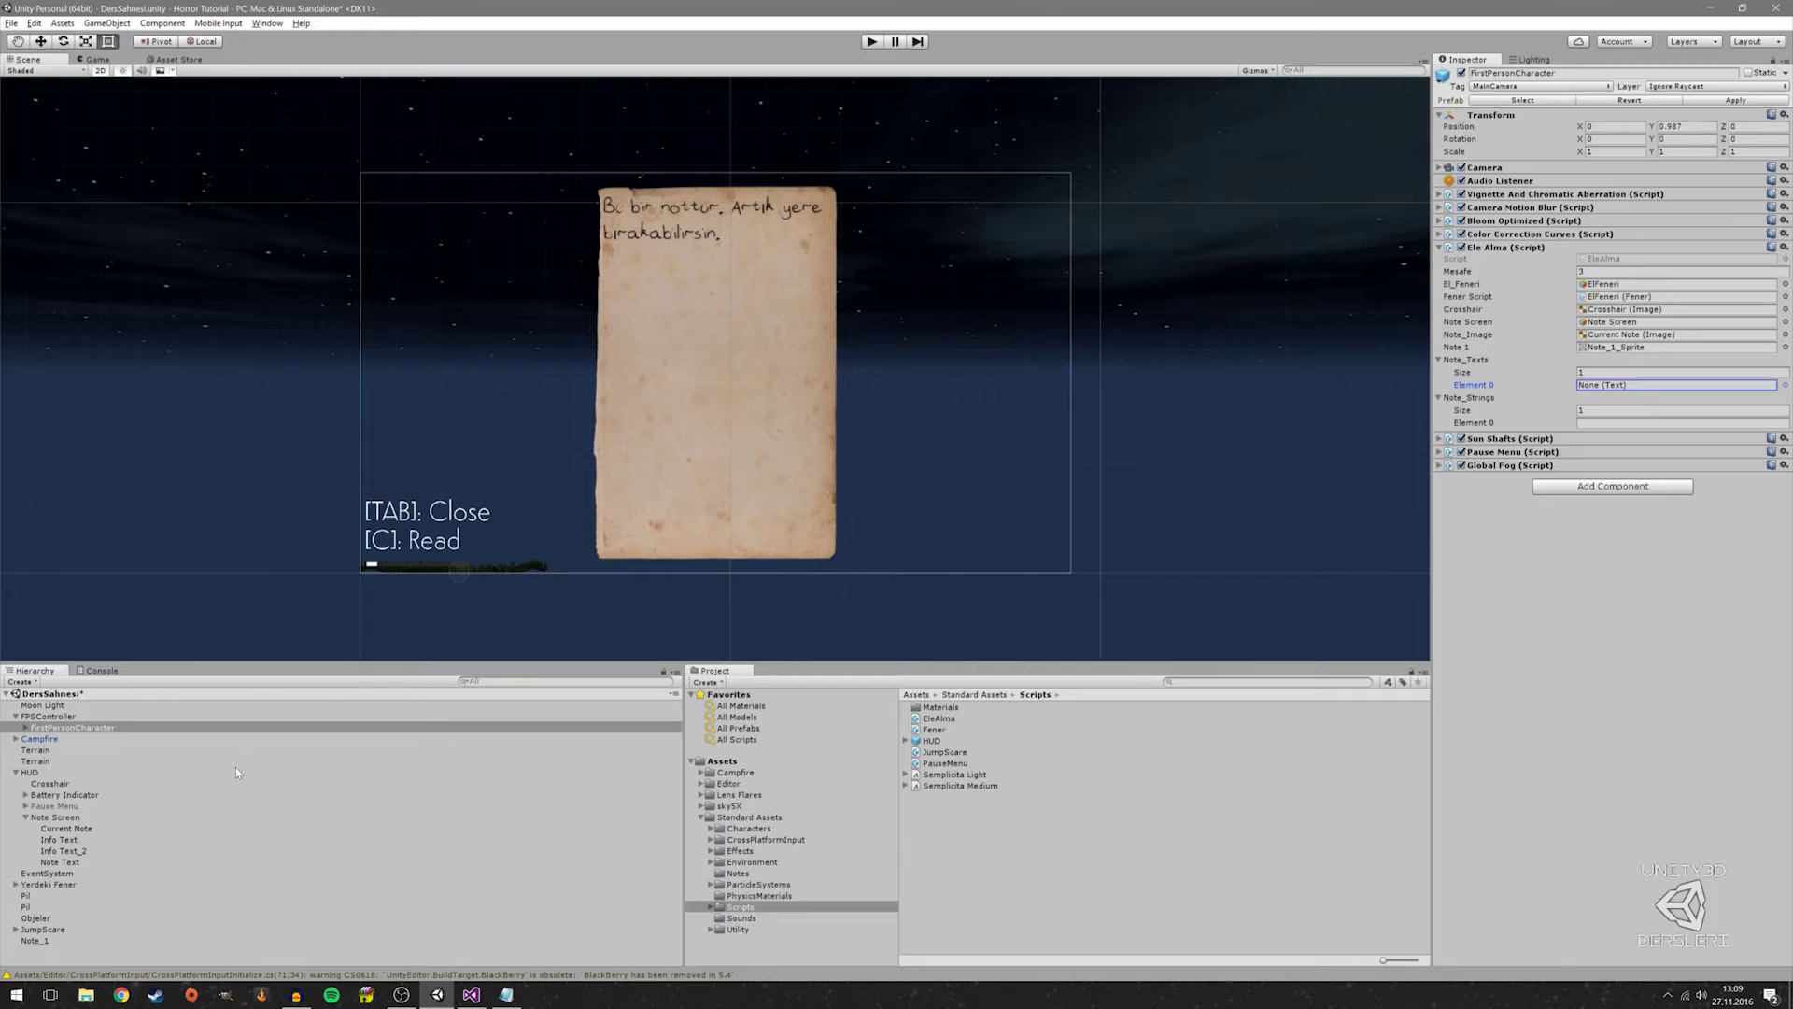
pyautogui.moveTo(82, 852); pyautogui.dragTo(1597, 390)
pyautogui.click(471, 994)
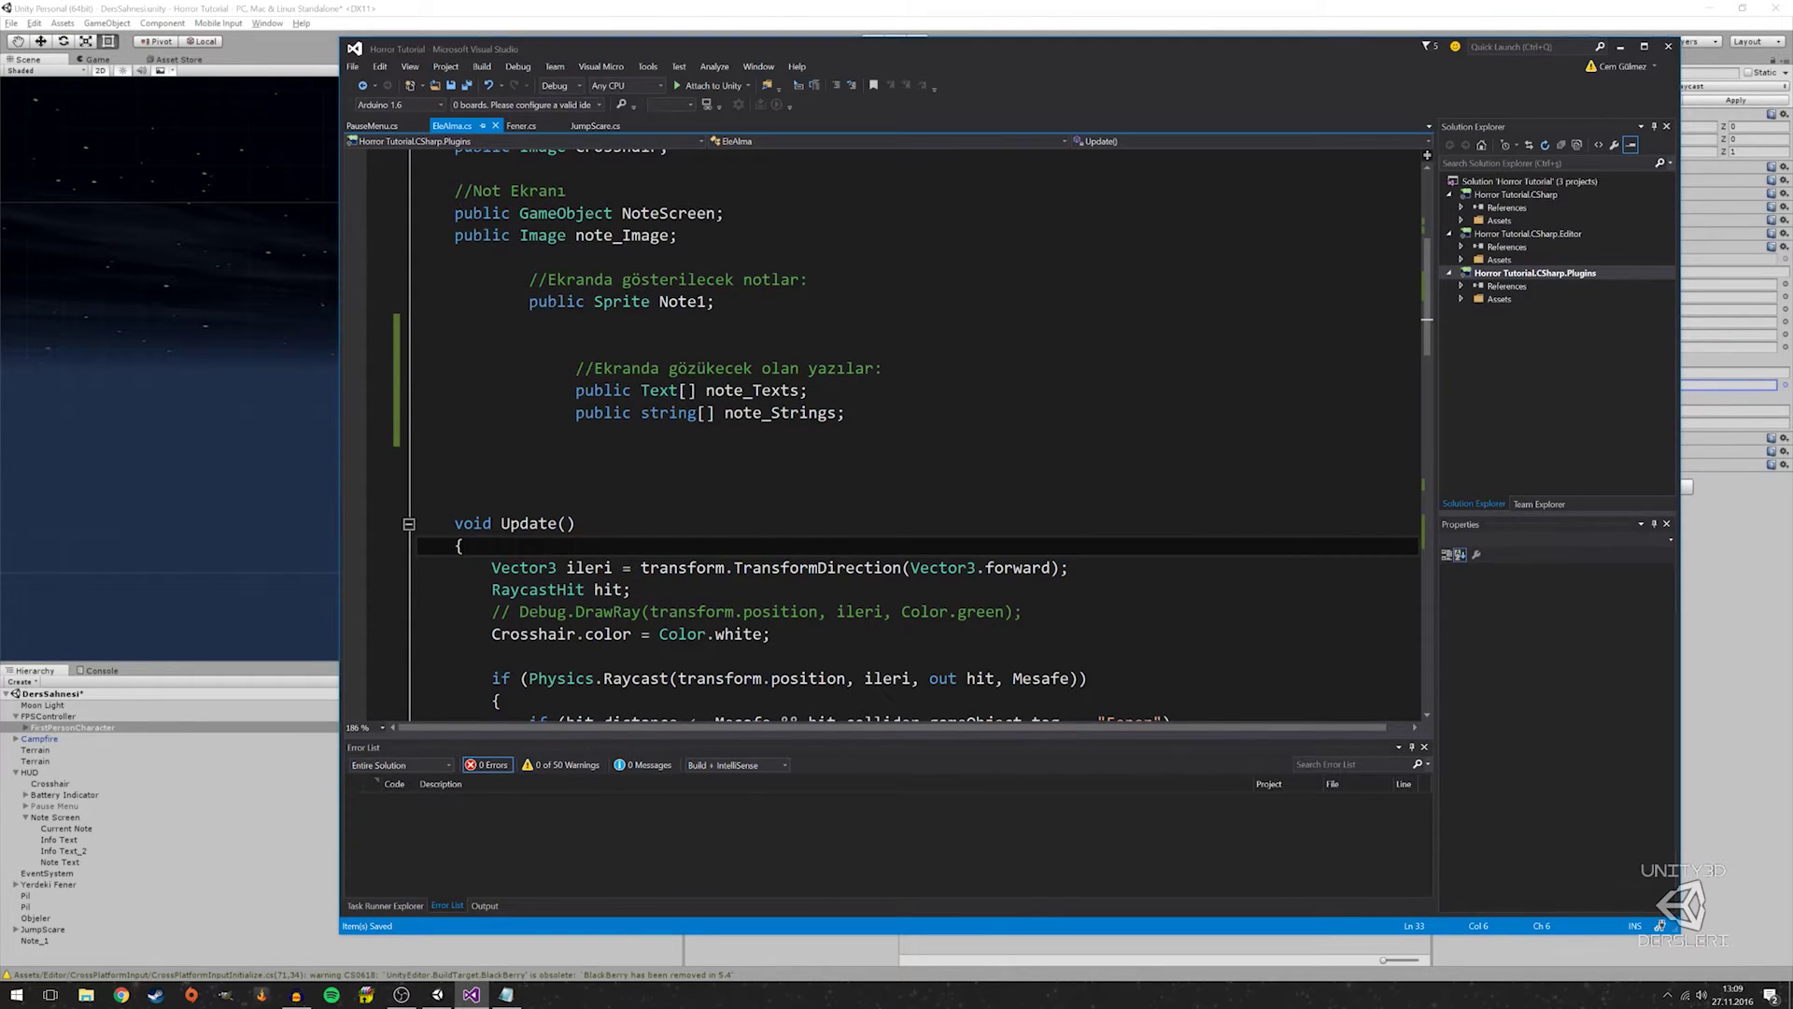
# Change the declaration from public Text[] note_Texts to public Text note_Text
pyautogui.scroll(1, 910, 435)
pyautogui.click(752, 457)
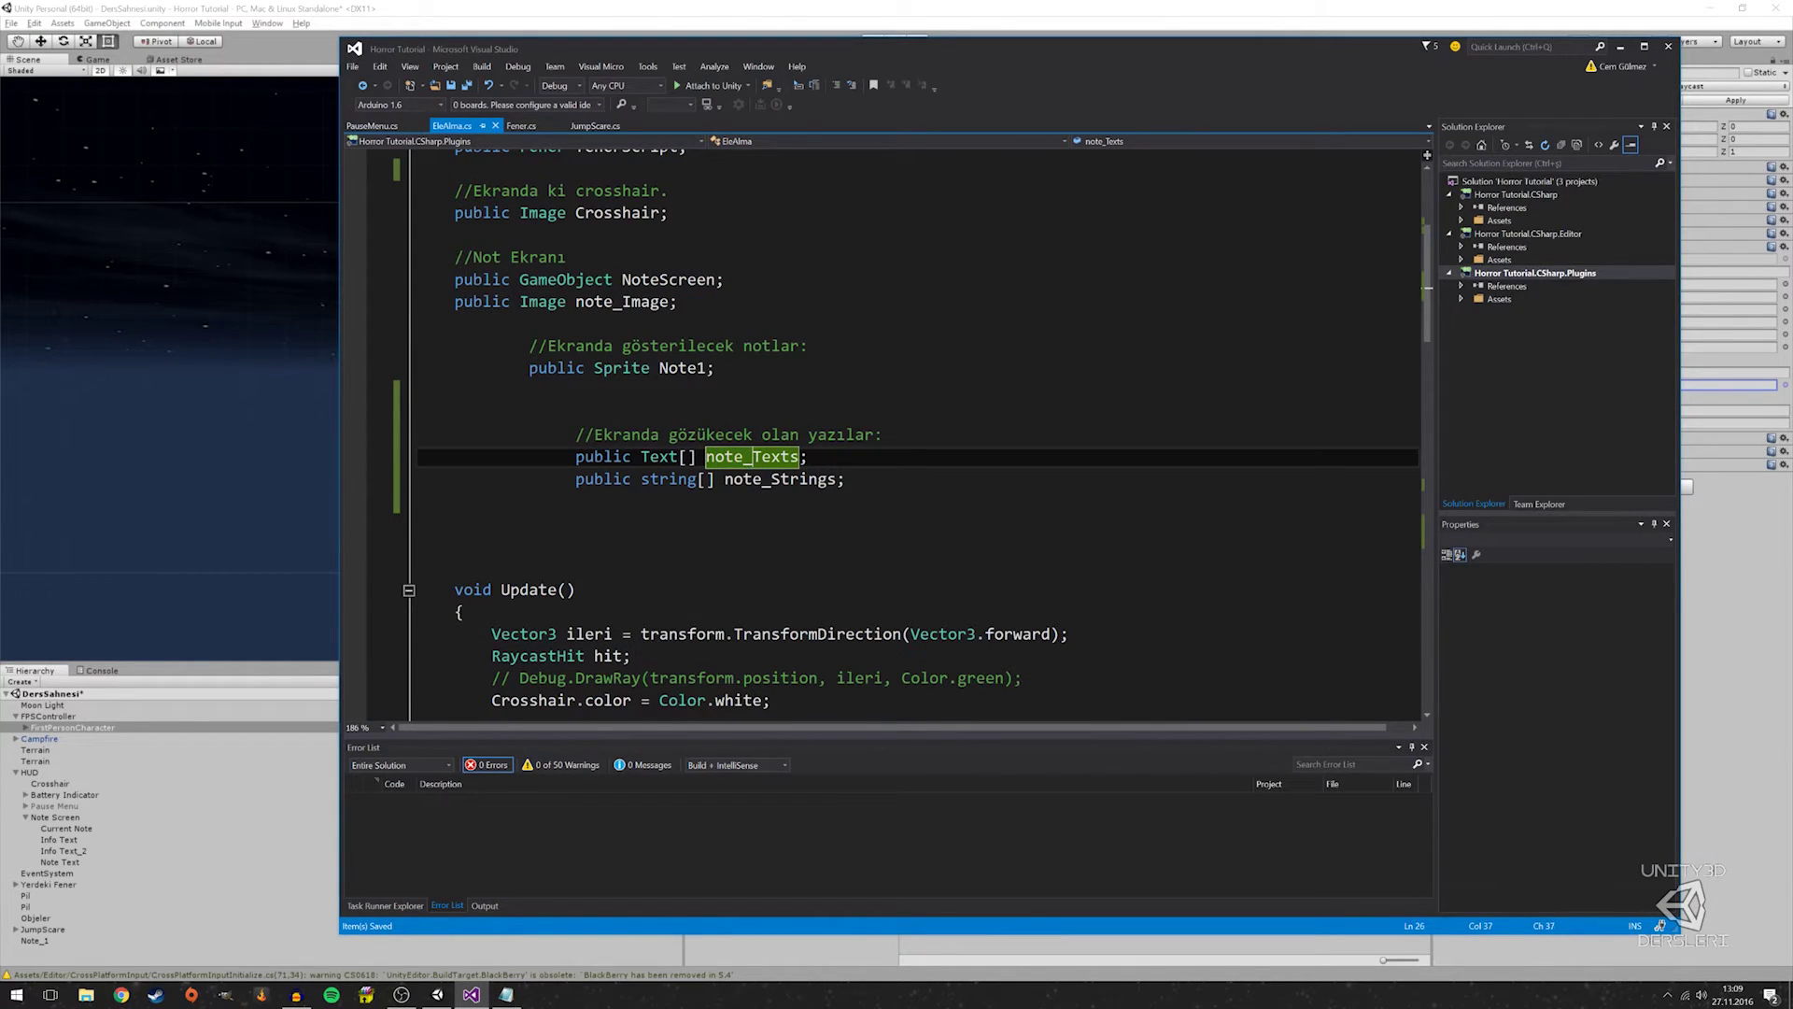
pyautogui.click(742, 456)
pyautogui.click(733, 457)
pyautogui.click(59, 861)
pyautogui.click(647, 456)
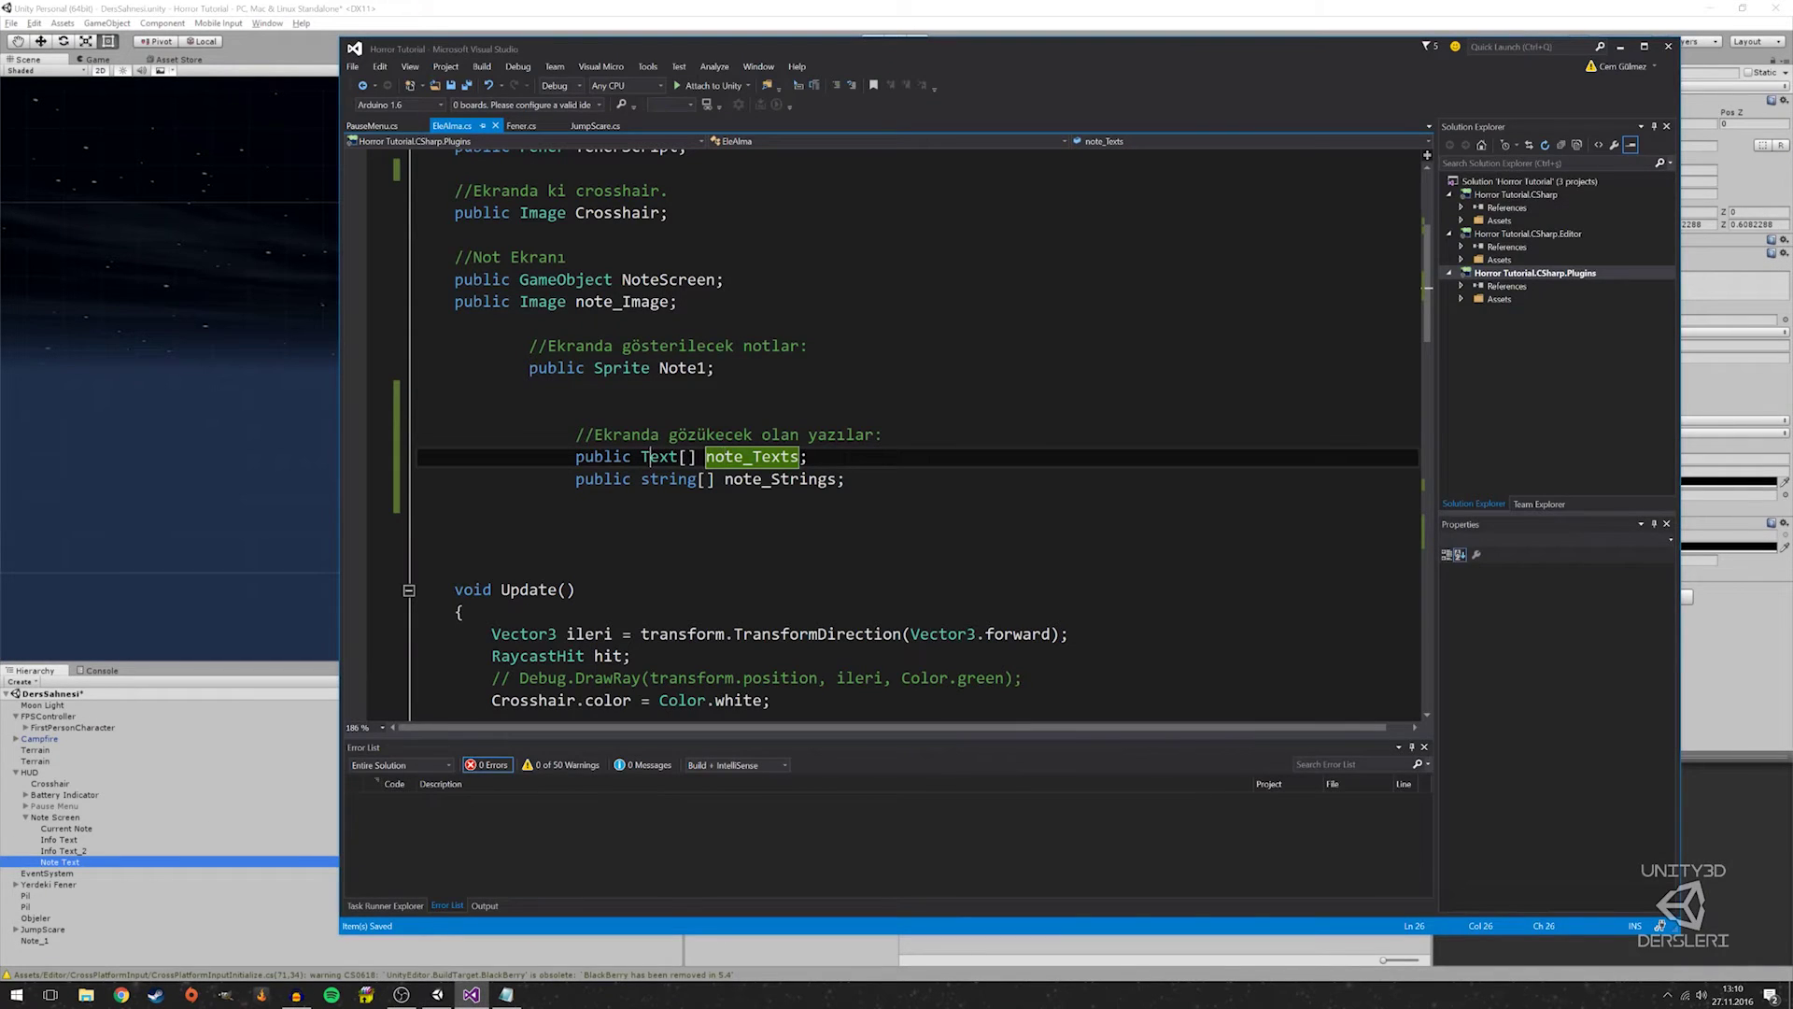
pyautogui.doubleClick(658, 457)
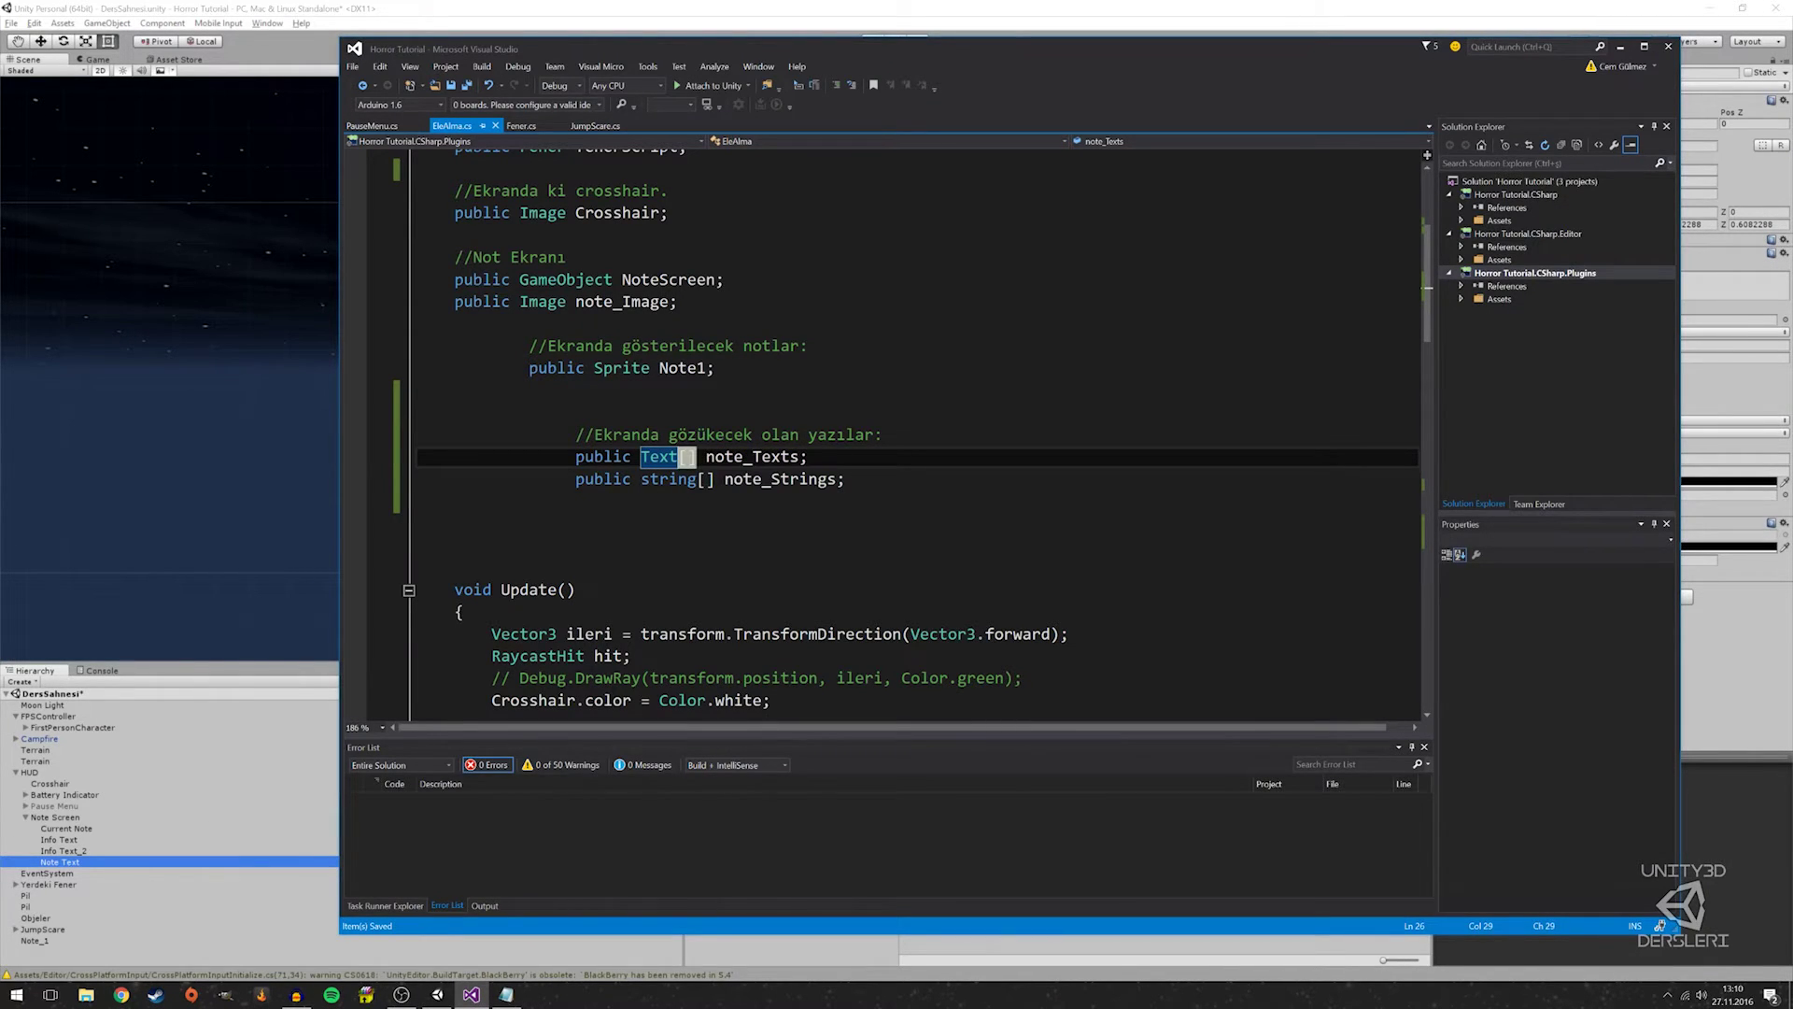
pyautogui.moveTo(669, 479)
pyautogui.press('Right')
pyautogui.press('Delete')
pyautogui.press('Delete')
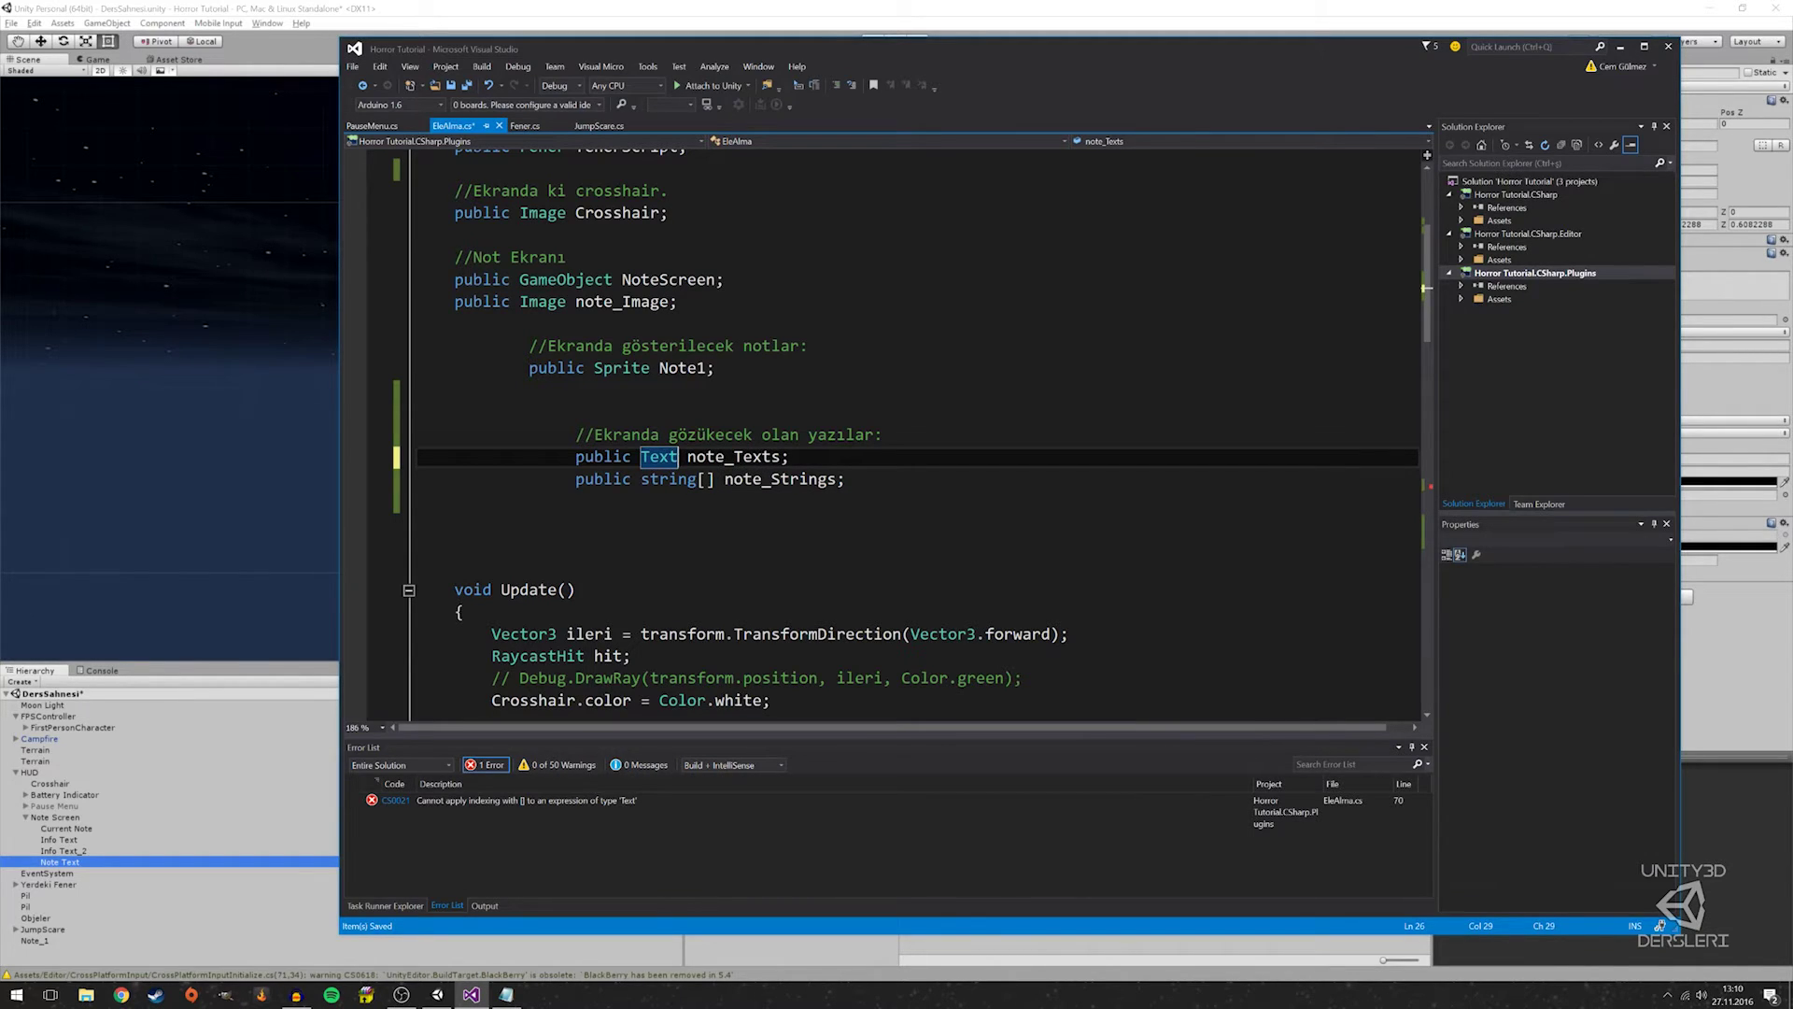
pyautogui.click(781, 457)
pyautogui.press('BackSpace')
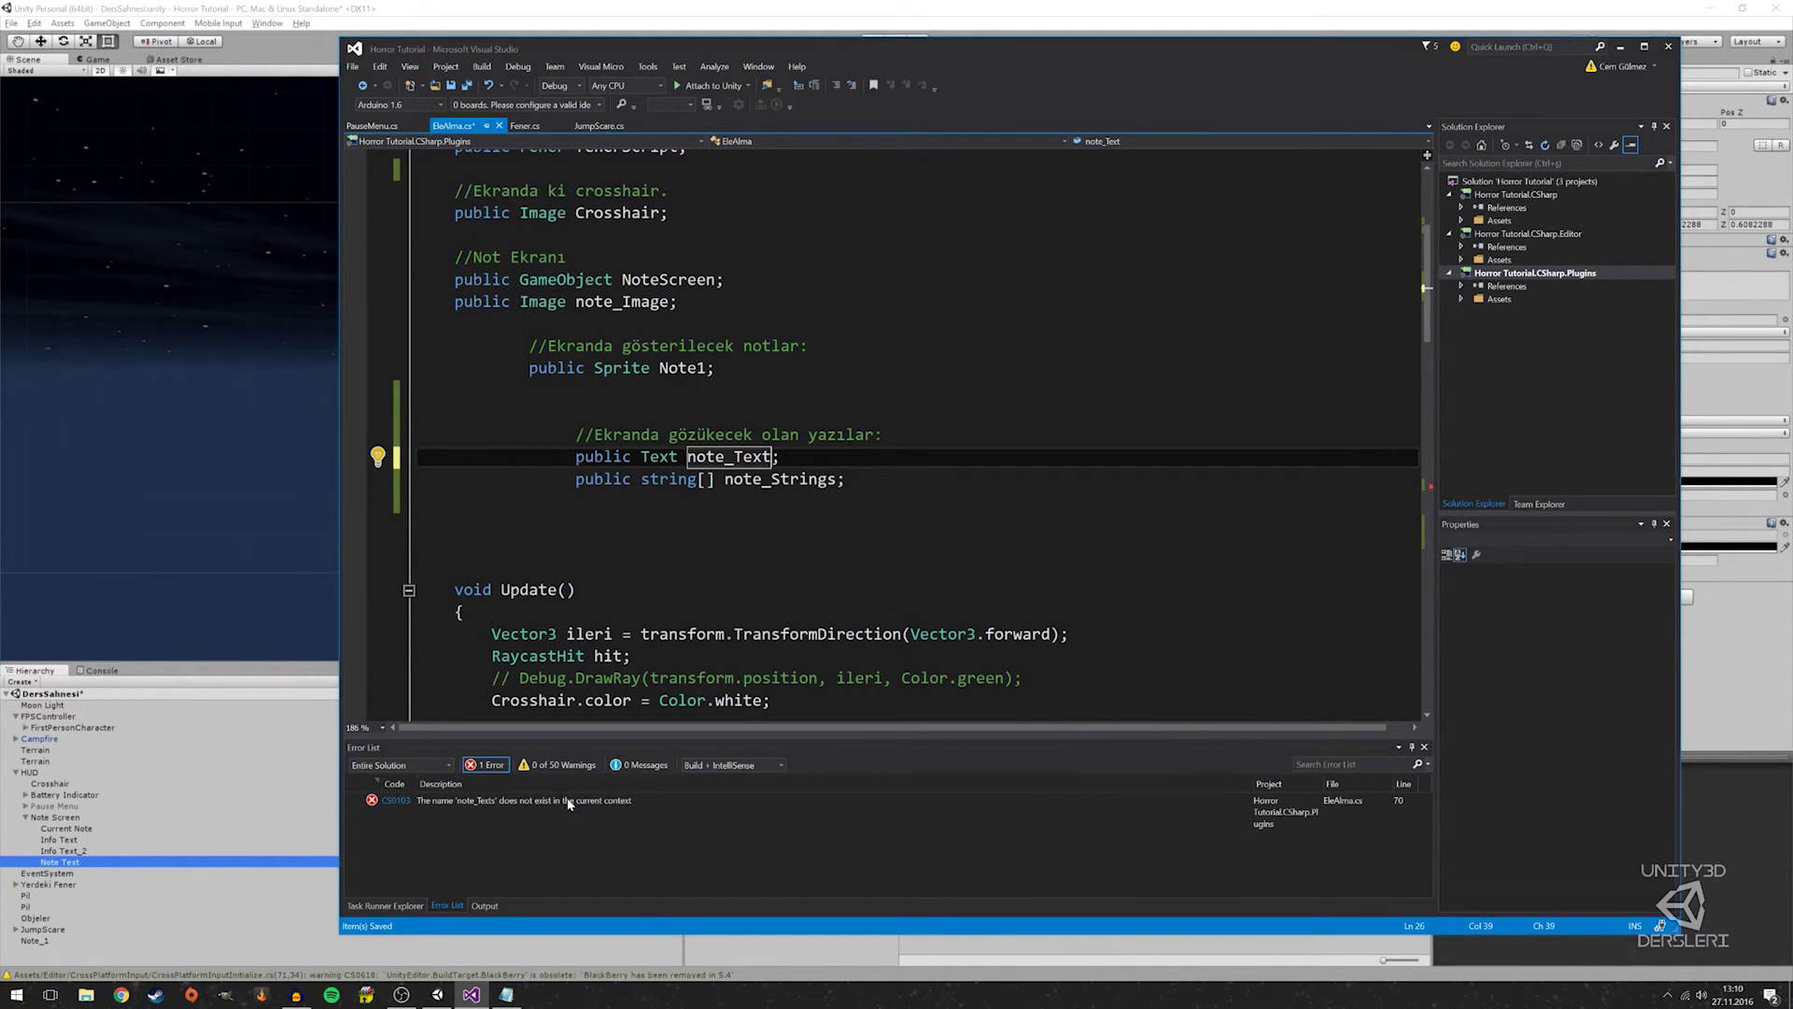
# Fix line 70 to note_Text.text = note_Strings[0]; and save
pyautogui.doubleClick(569, 801)
pyautogui.click(735, 434)
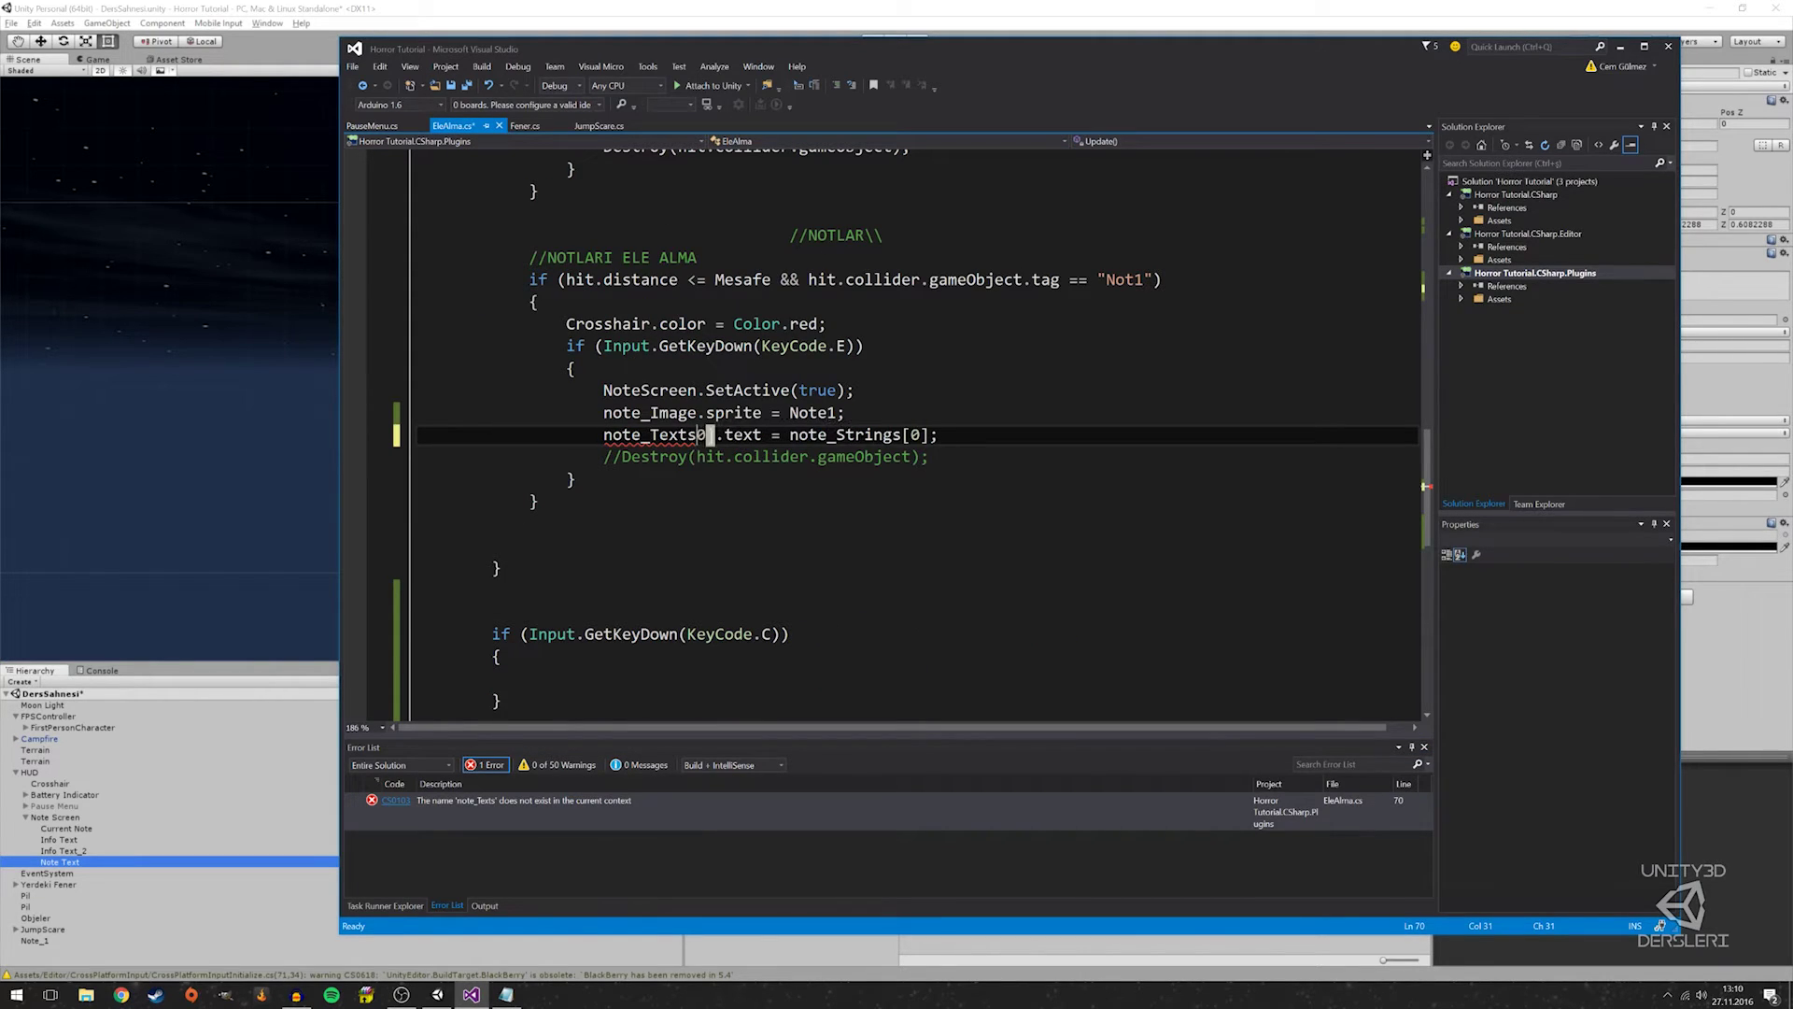
pyautogui.press('BackSpace')
pyautogui.press('BackSpace')
pyautogui.press('BackSpace')
pyautogui.click(846, 413)
pyautogui.hotkey('ctrl', 's')
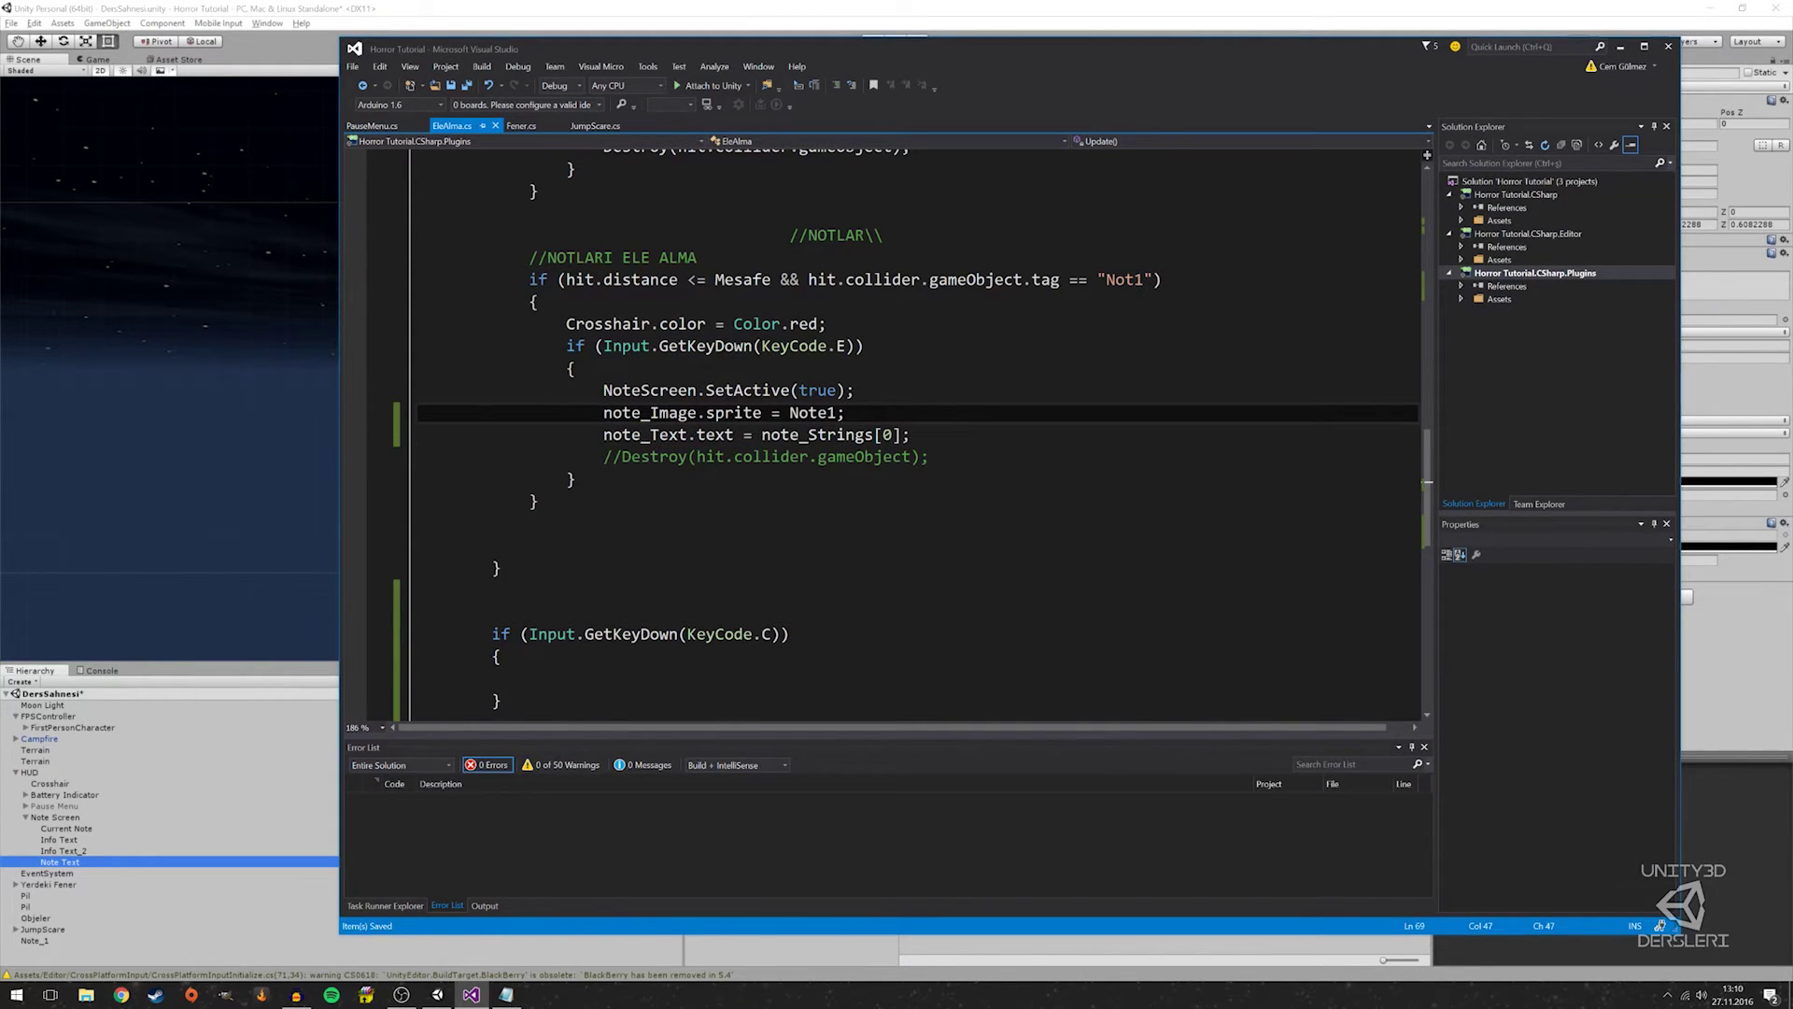
# Build, then set note_Text.enabled = true; inside the KeyCode.C block
pyautogui.hotkey('ctrl', 'shift', 'b')
pyautogui.click(528, 678)
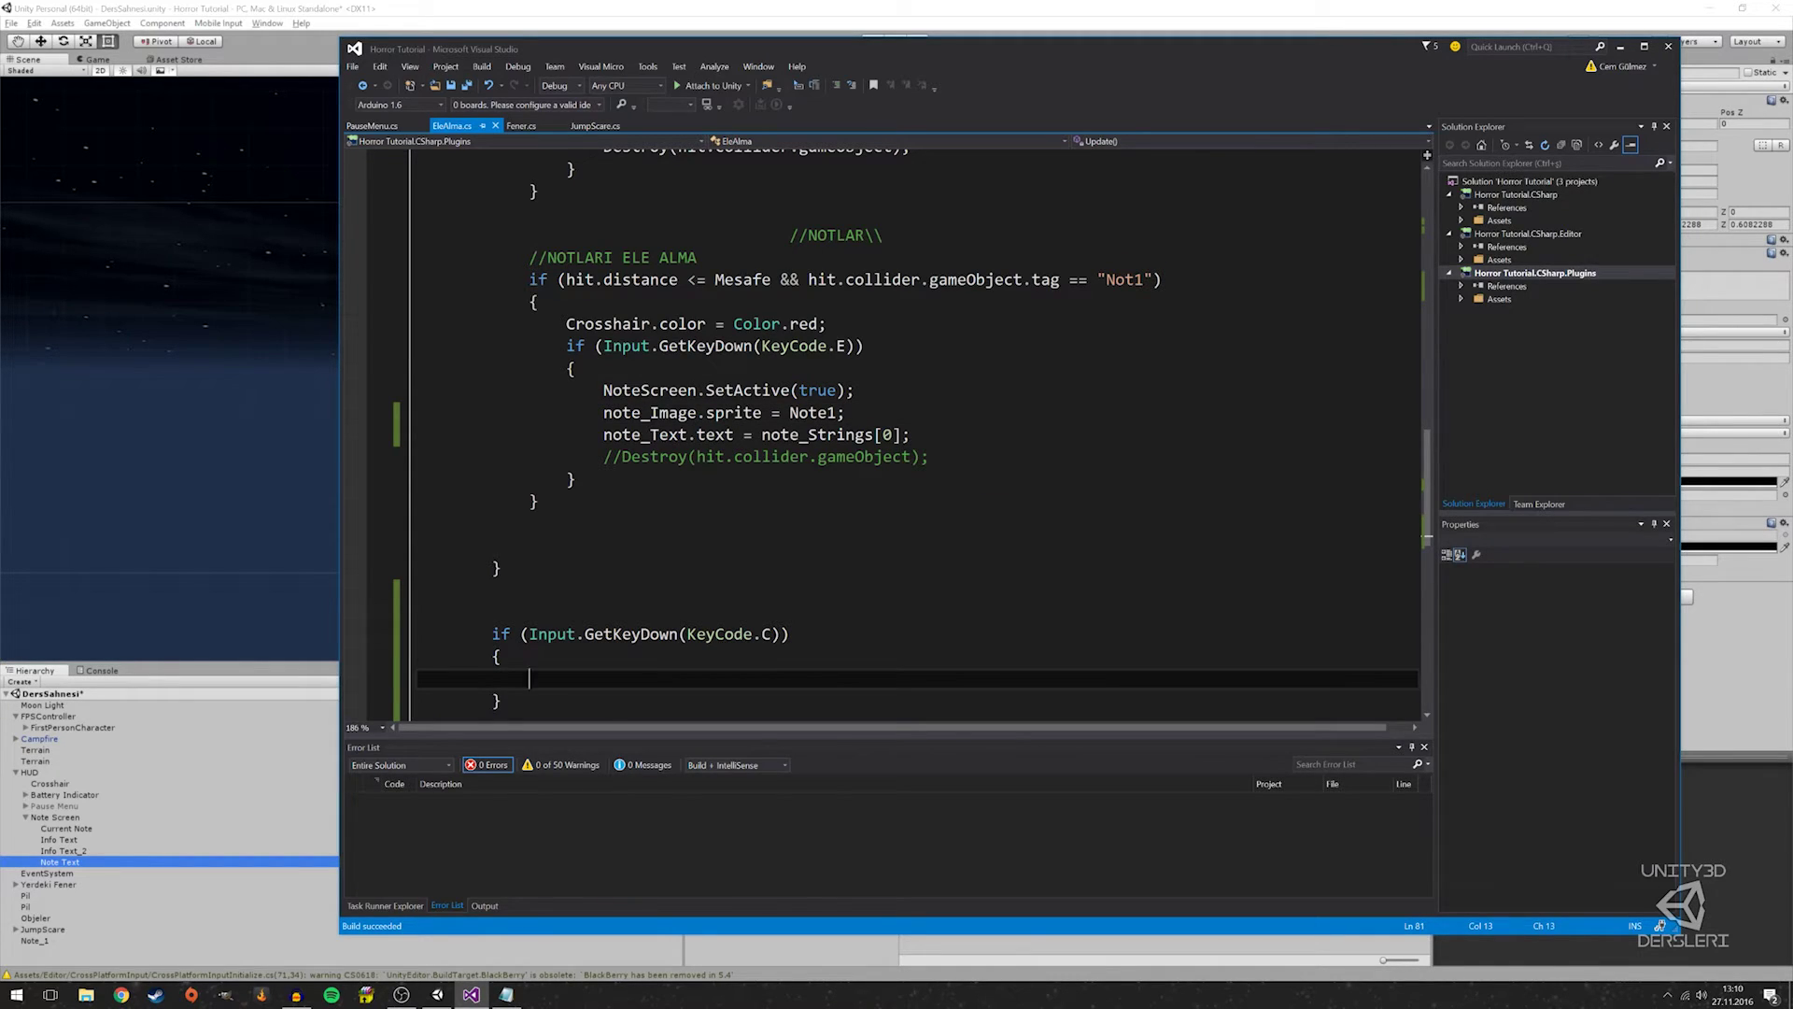
pyautogui.write('note')
pyautogui.press('Tab')
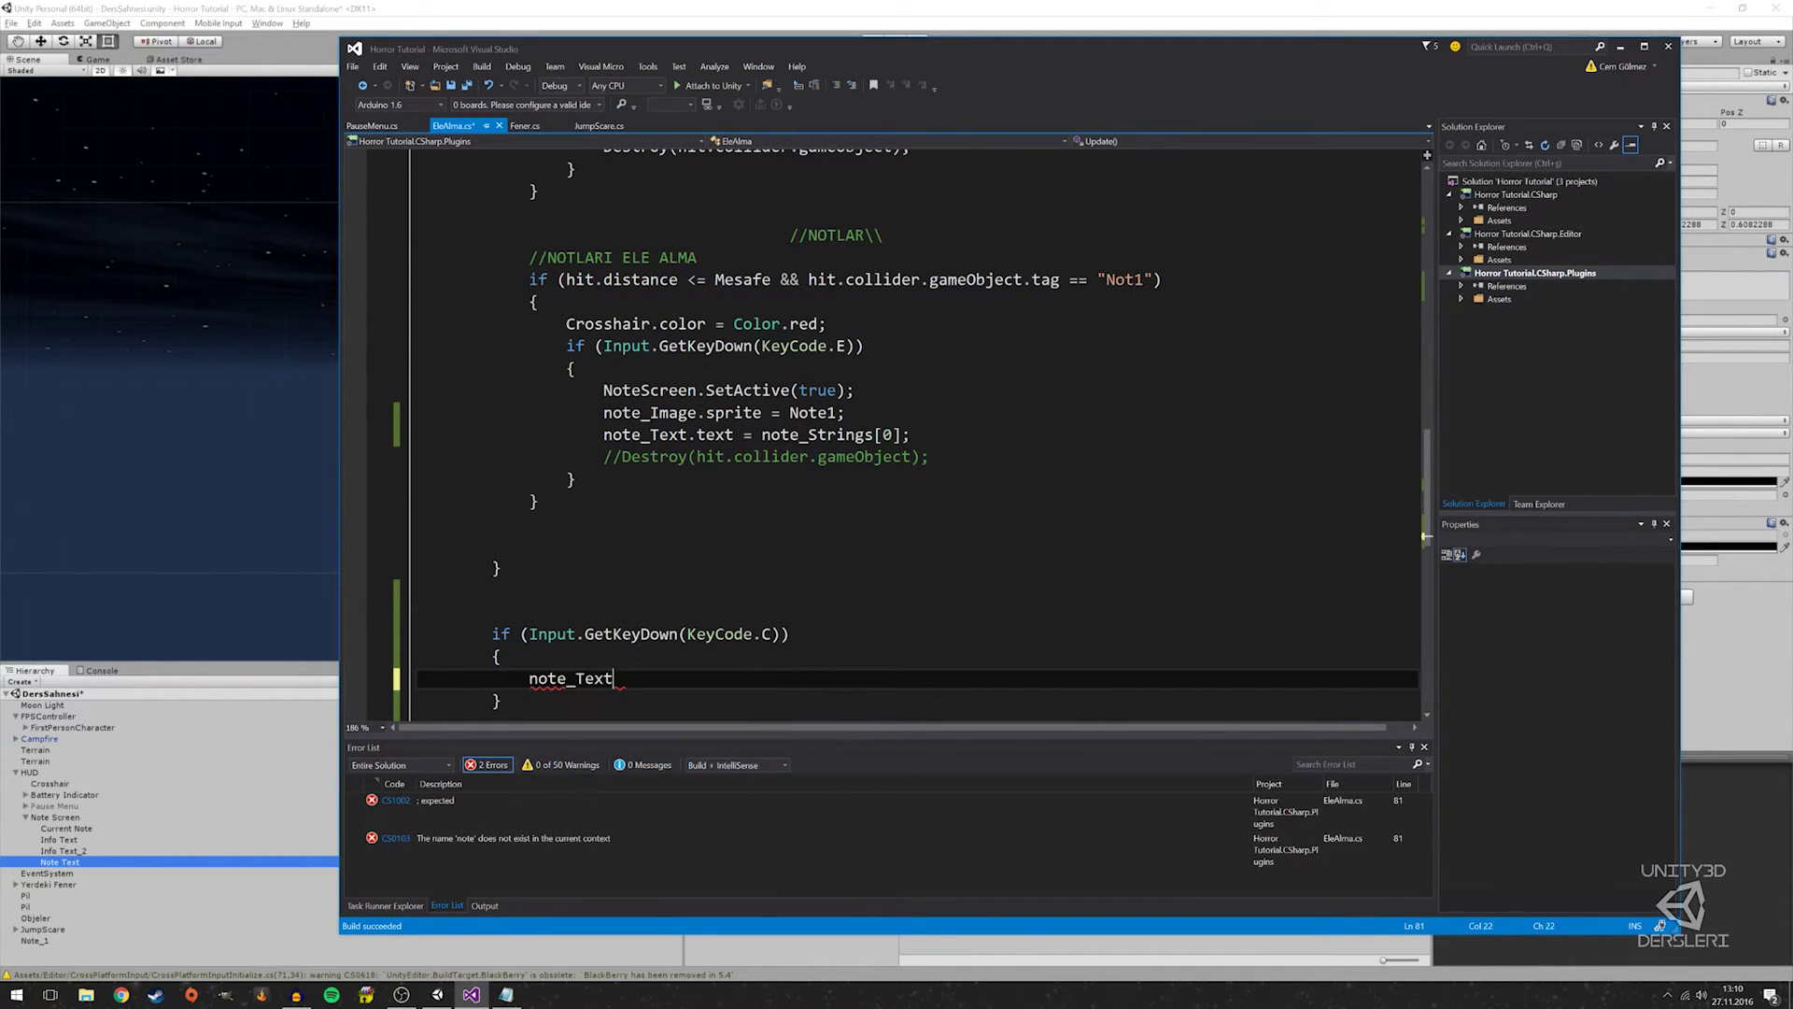
pyautogui.write('.enabled = true')
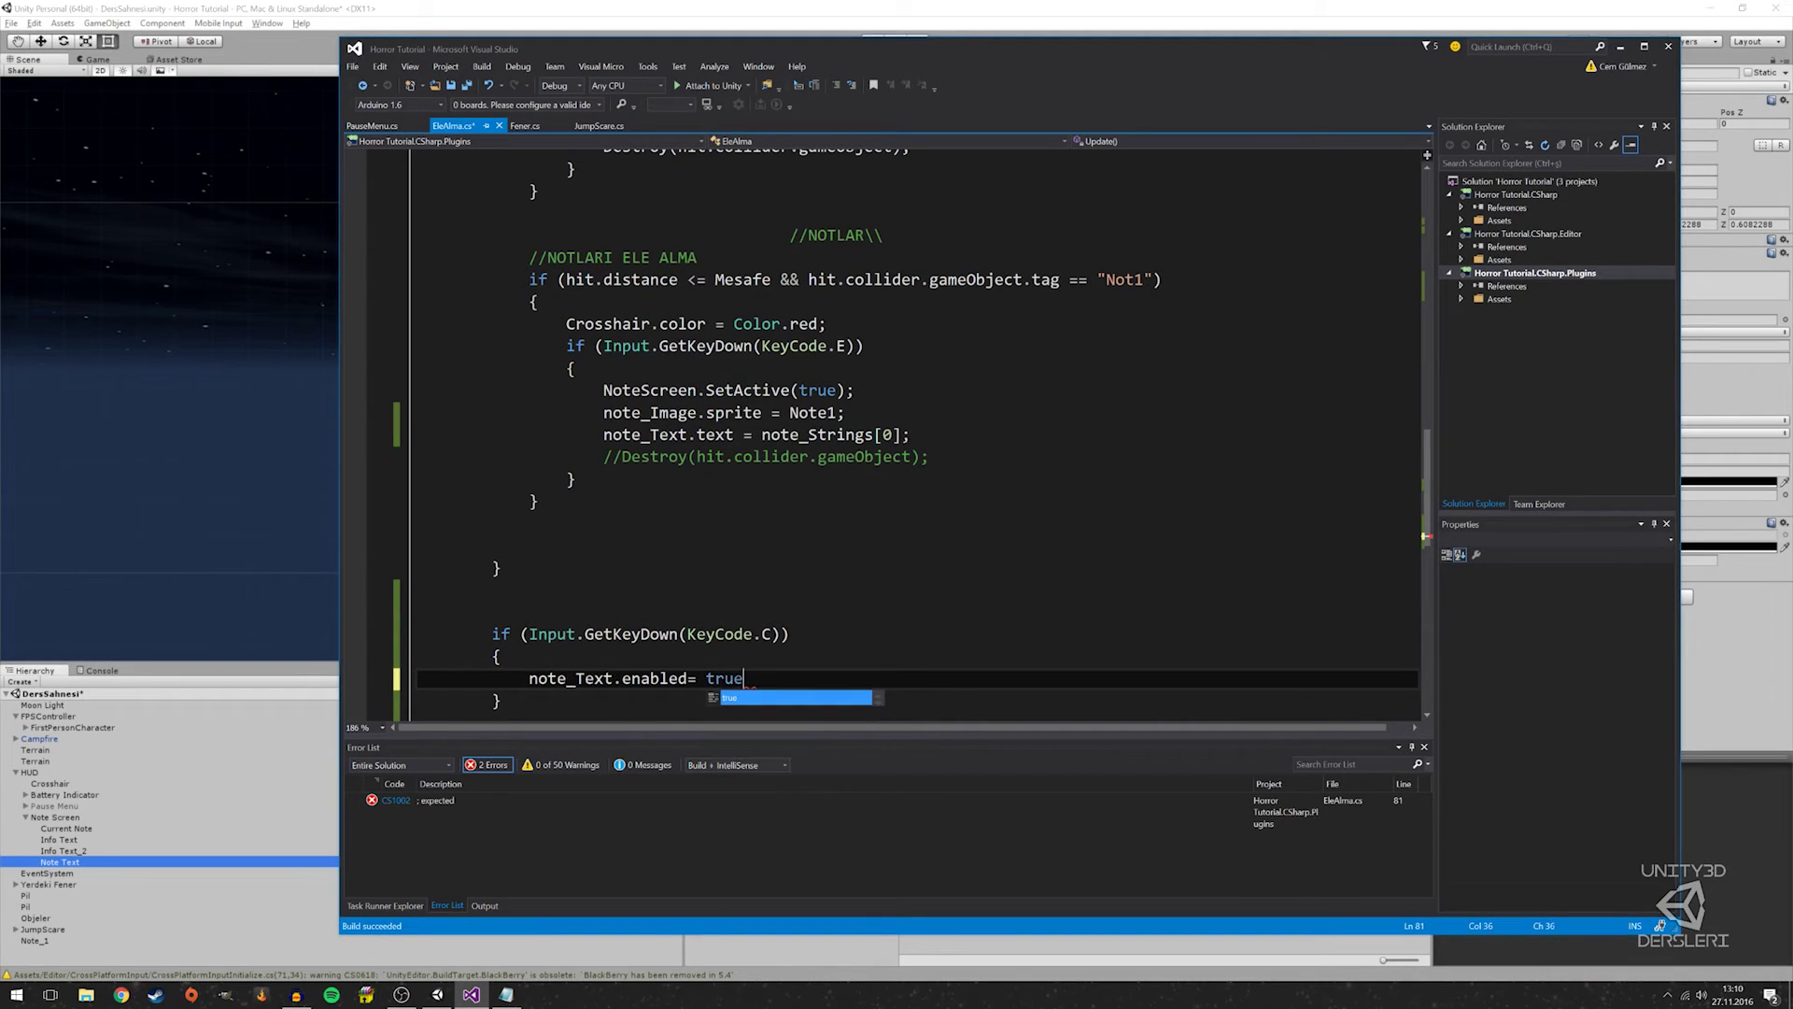
pyautogui.write(';')
# Add an else block after the C check that sets note_Text.enabled = false;
pyautogui.scroll(-1, 1427, 535)
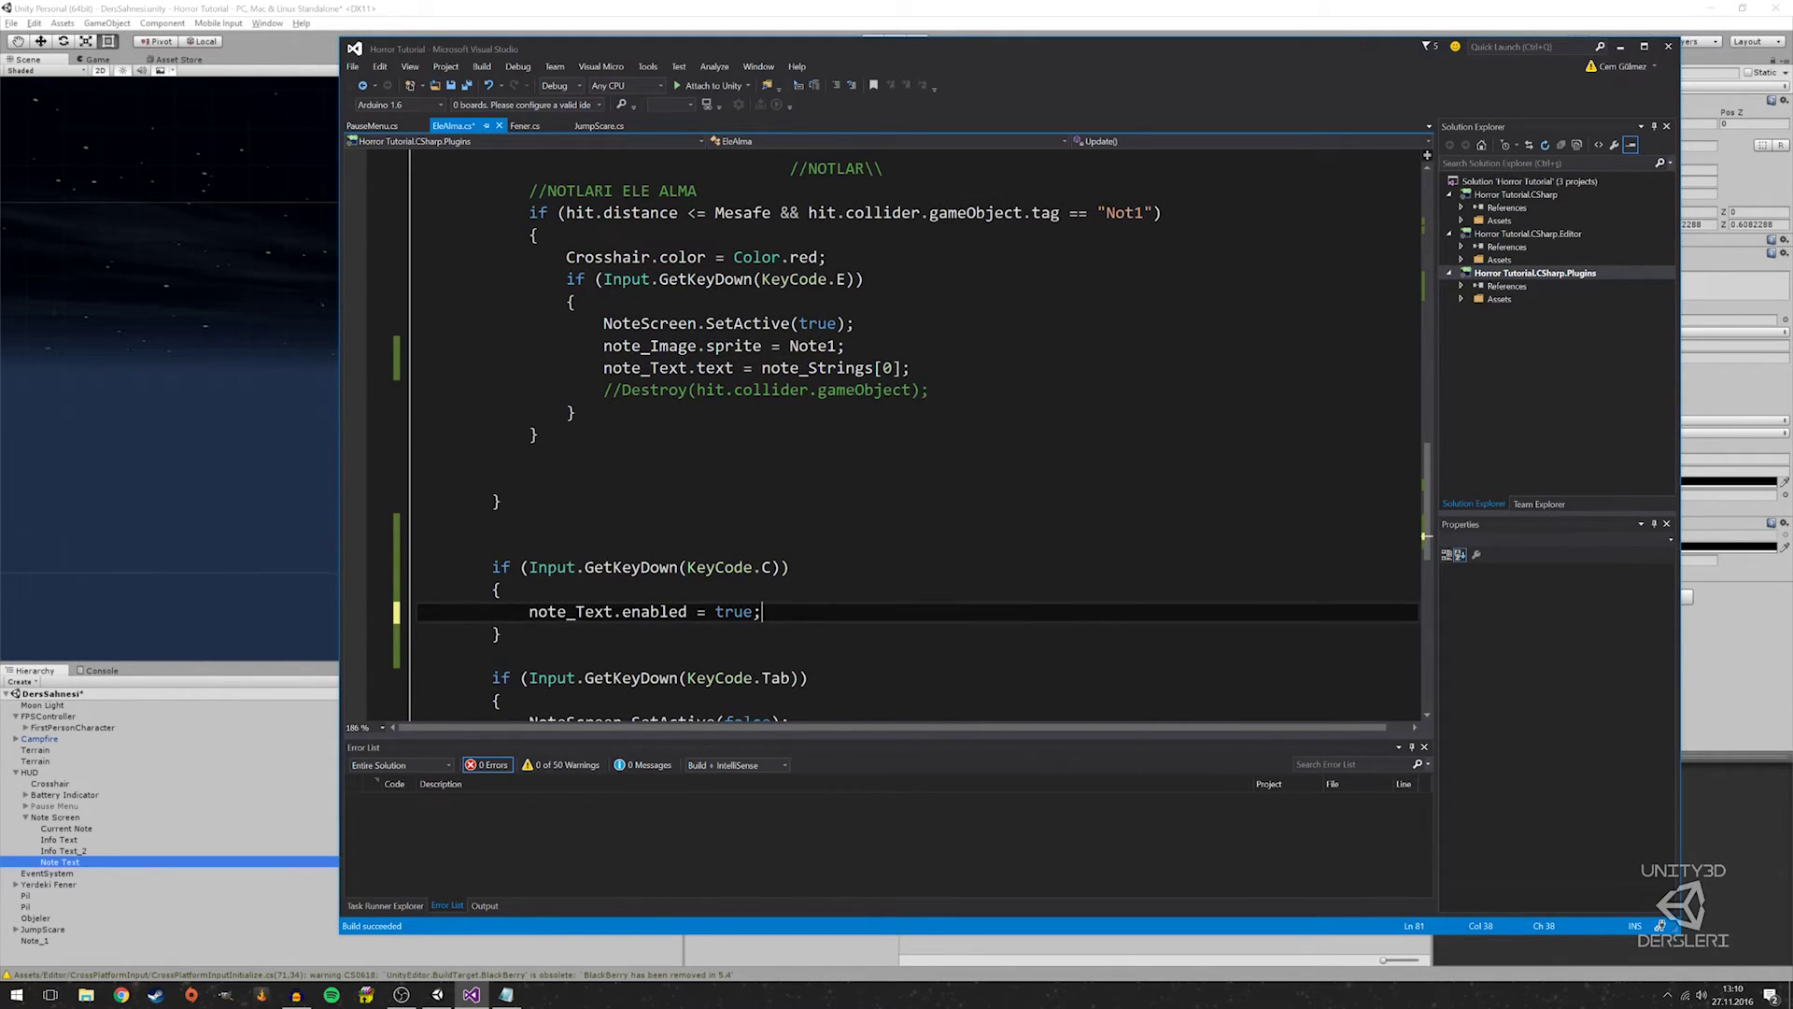
pyautogui.press('Down')
pyautogui.press('Return')
pyautogui.press('Return')
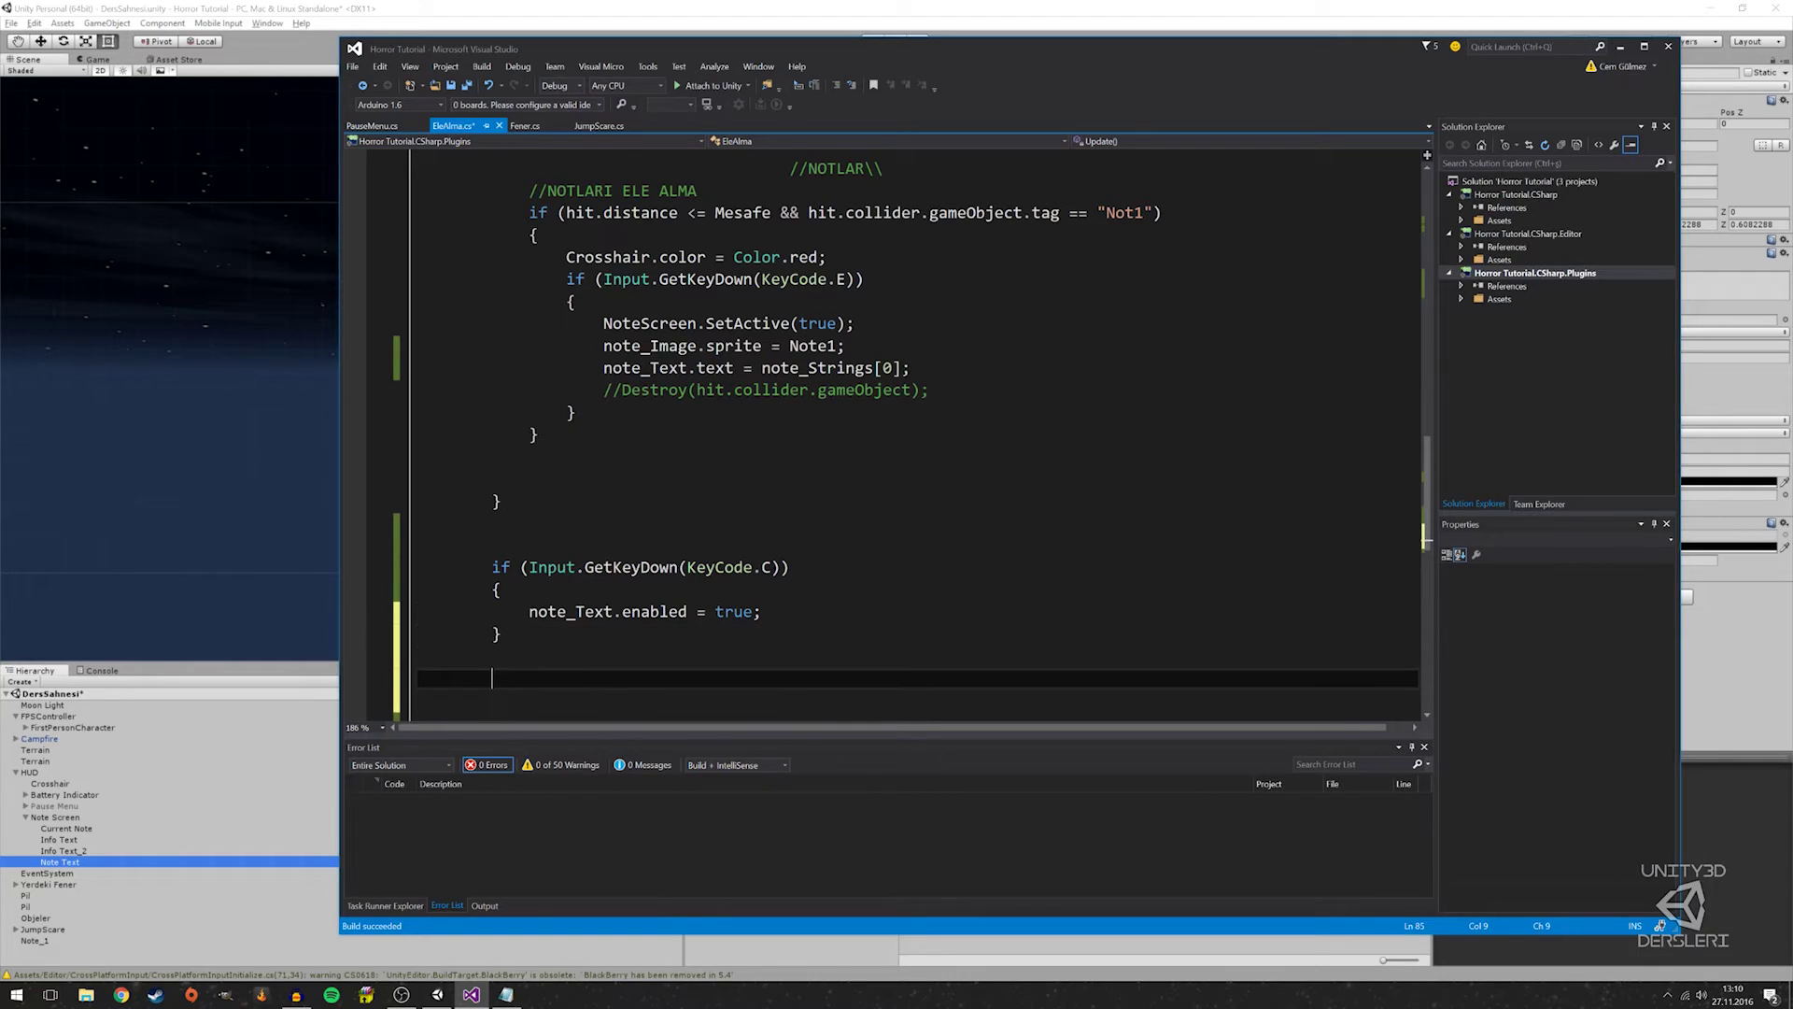
pyautogui.press('Up')
pyautogui.press('Down')
pyautogui.write('else')
pyautogui.press('Return')
pyautogui.write('{')
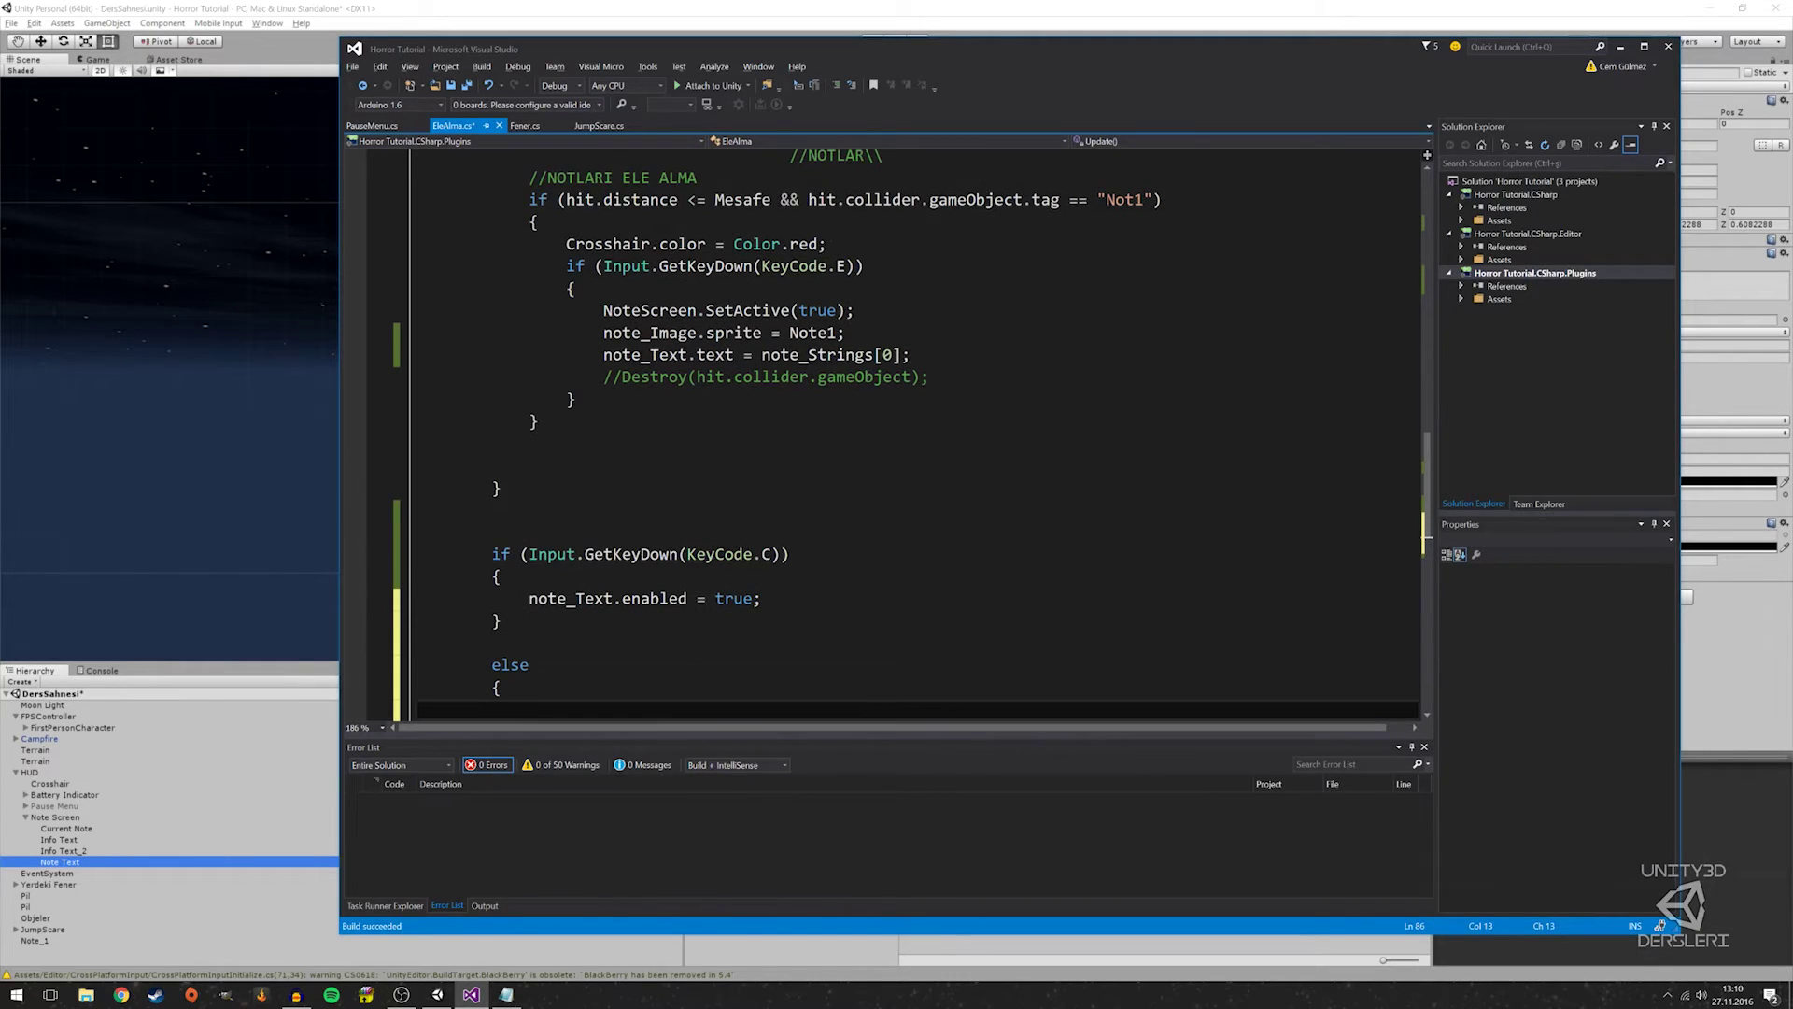
pyautogui.press('Return')
pyautogui.write('note')
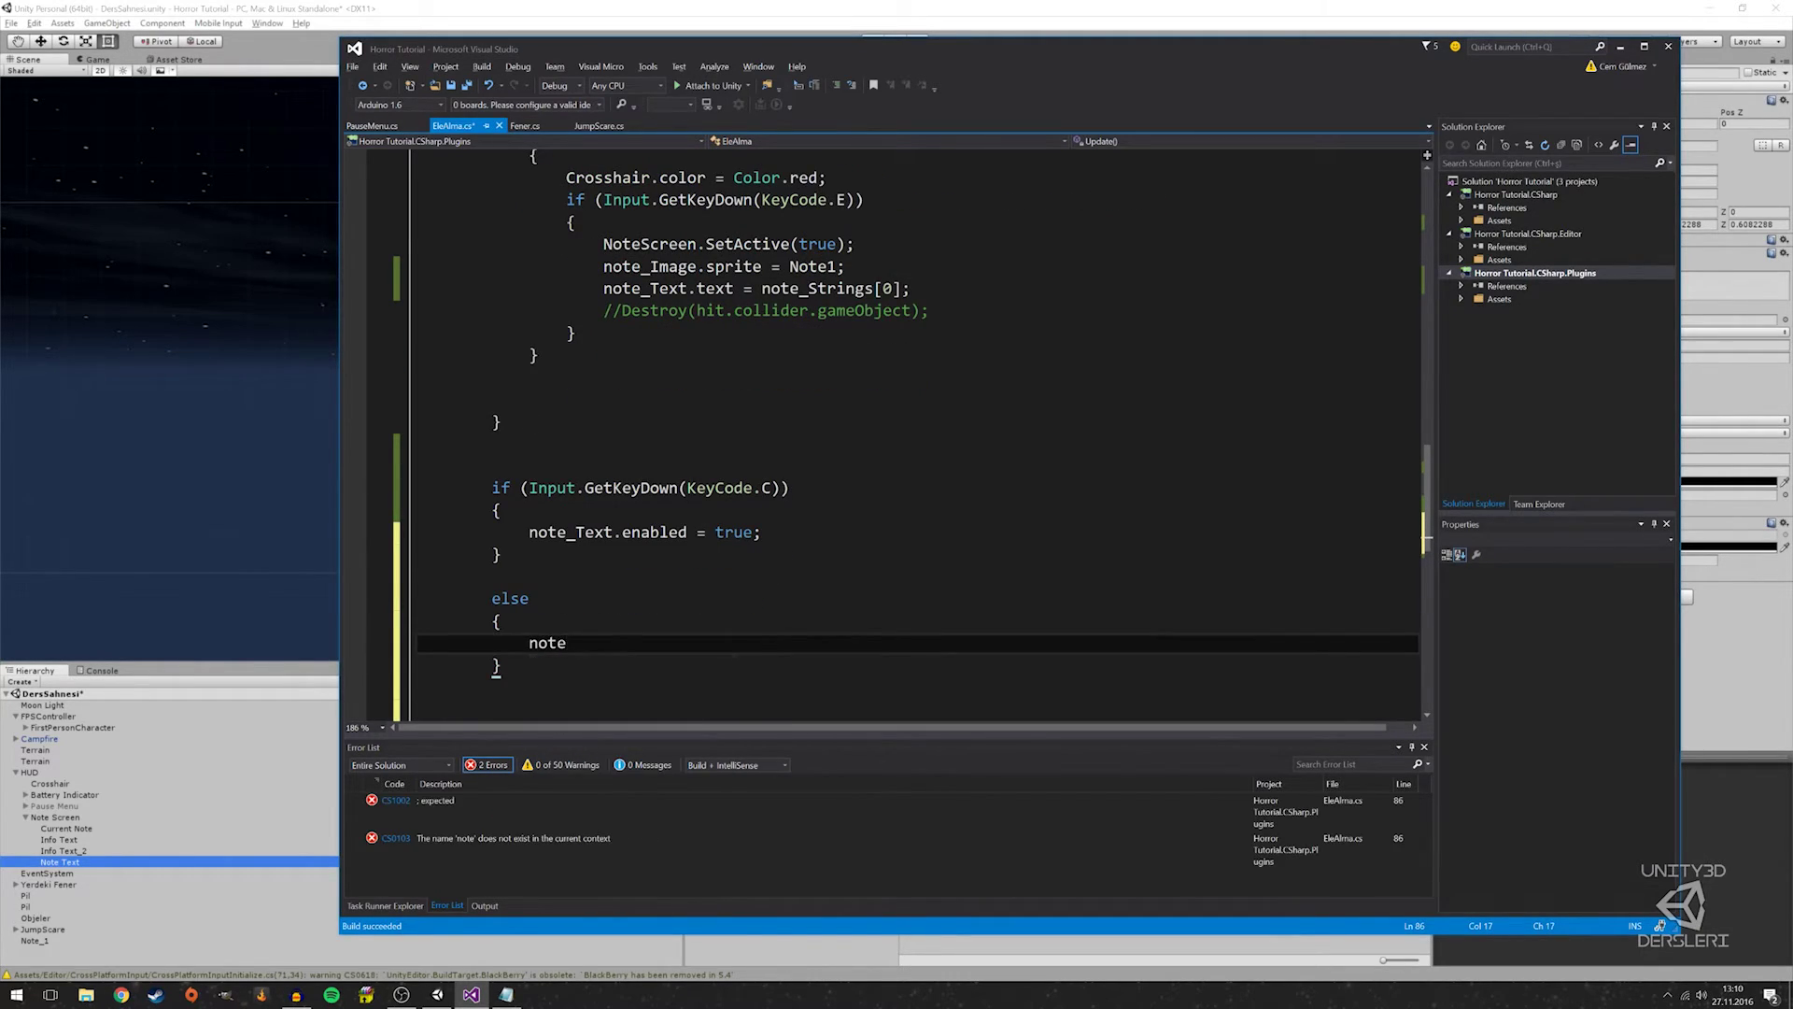
pyautogui.write('_Text.enabled = false')
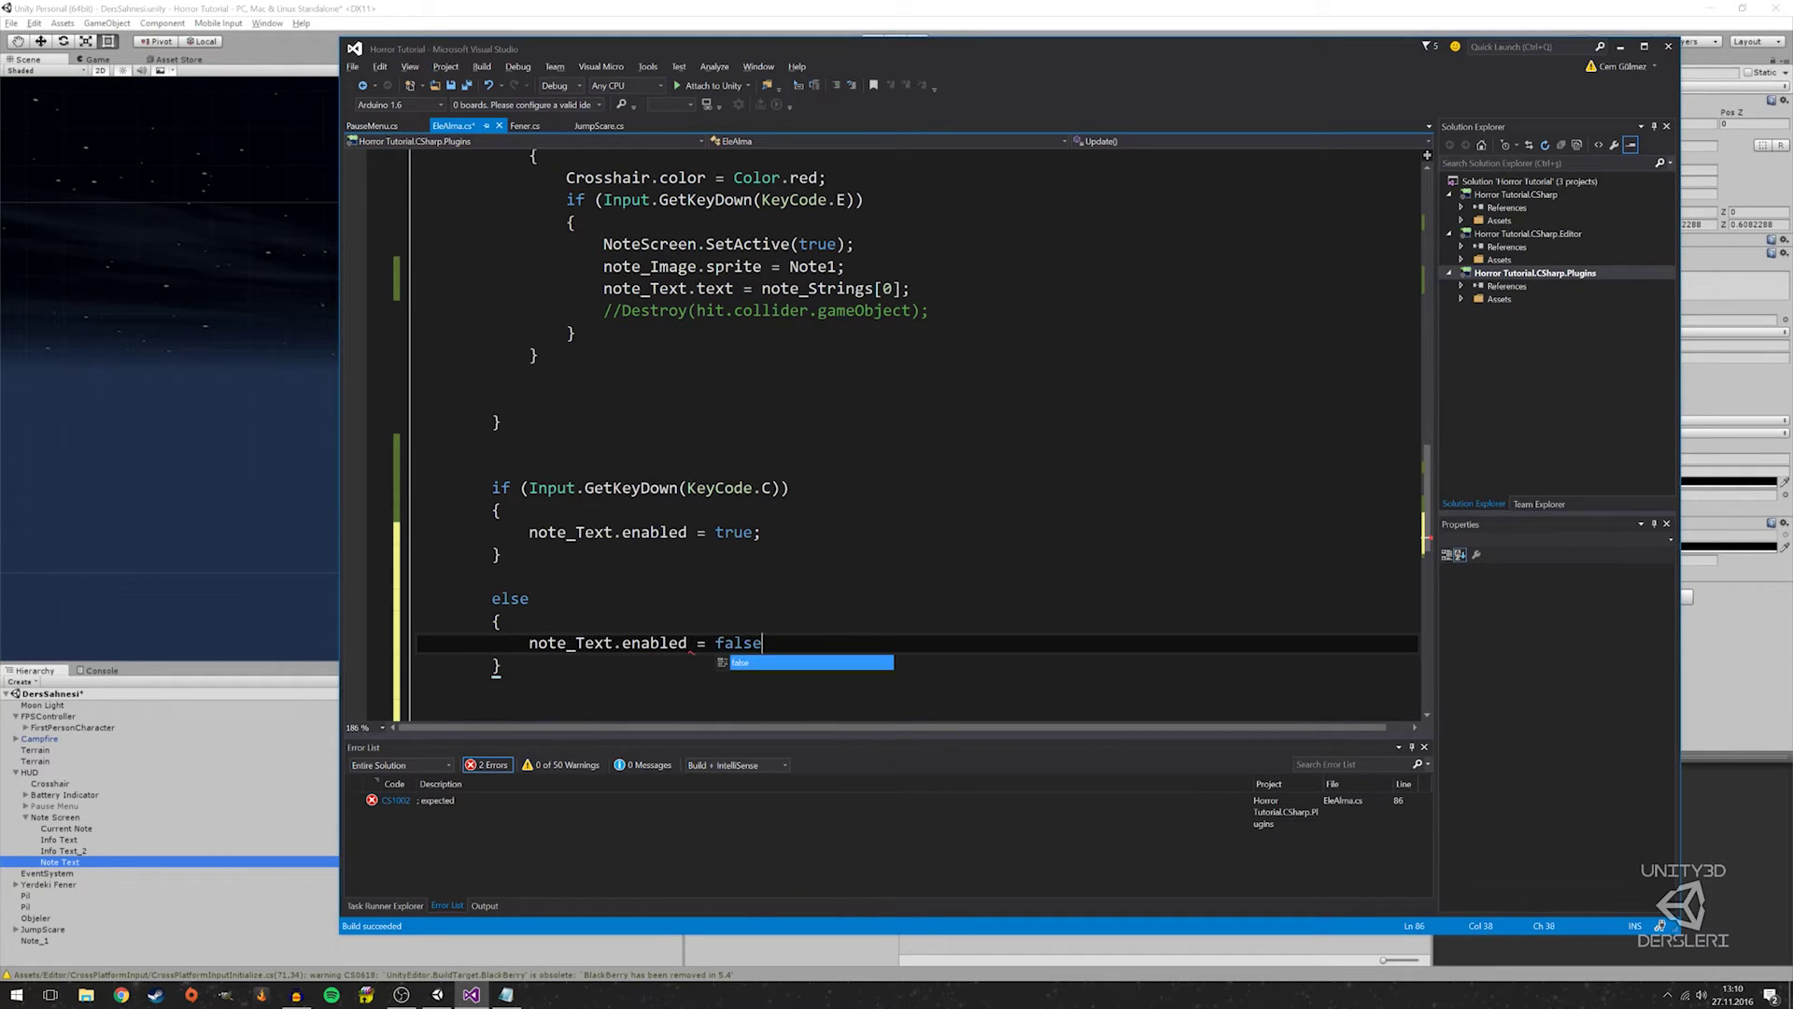
pyautogui.write(';')
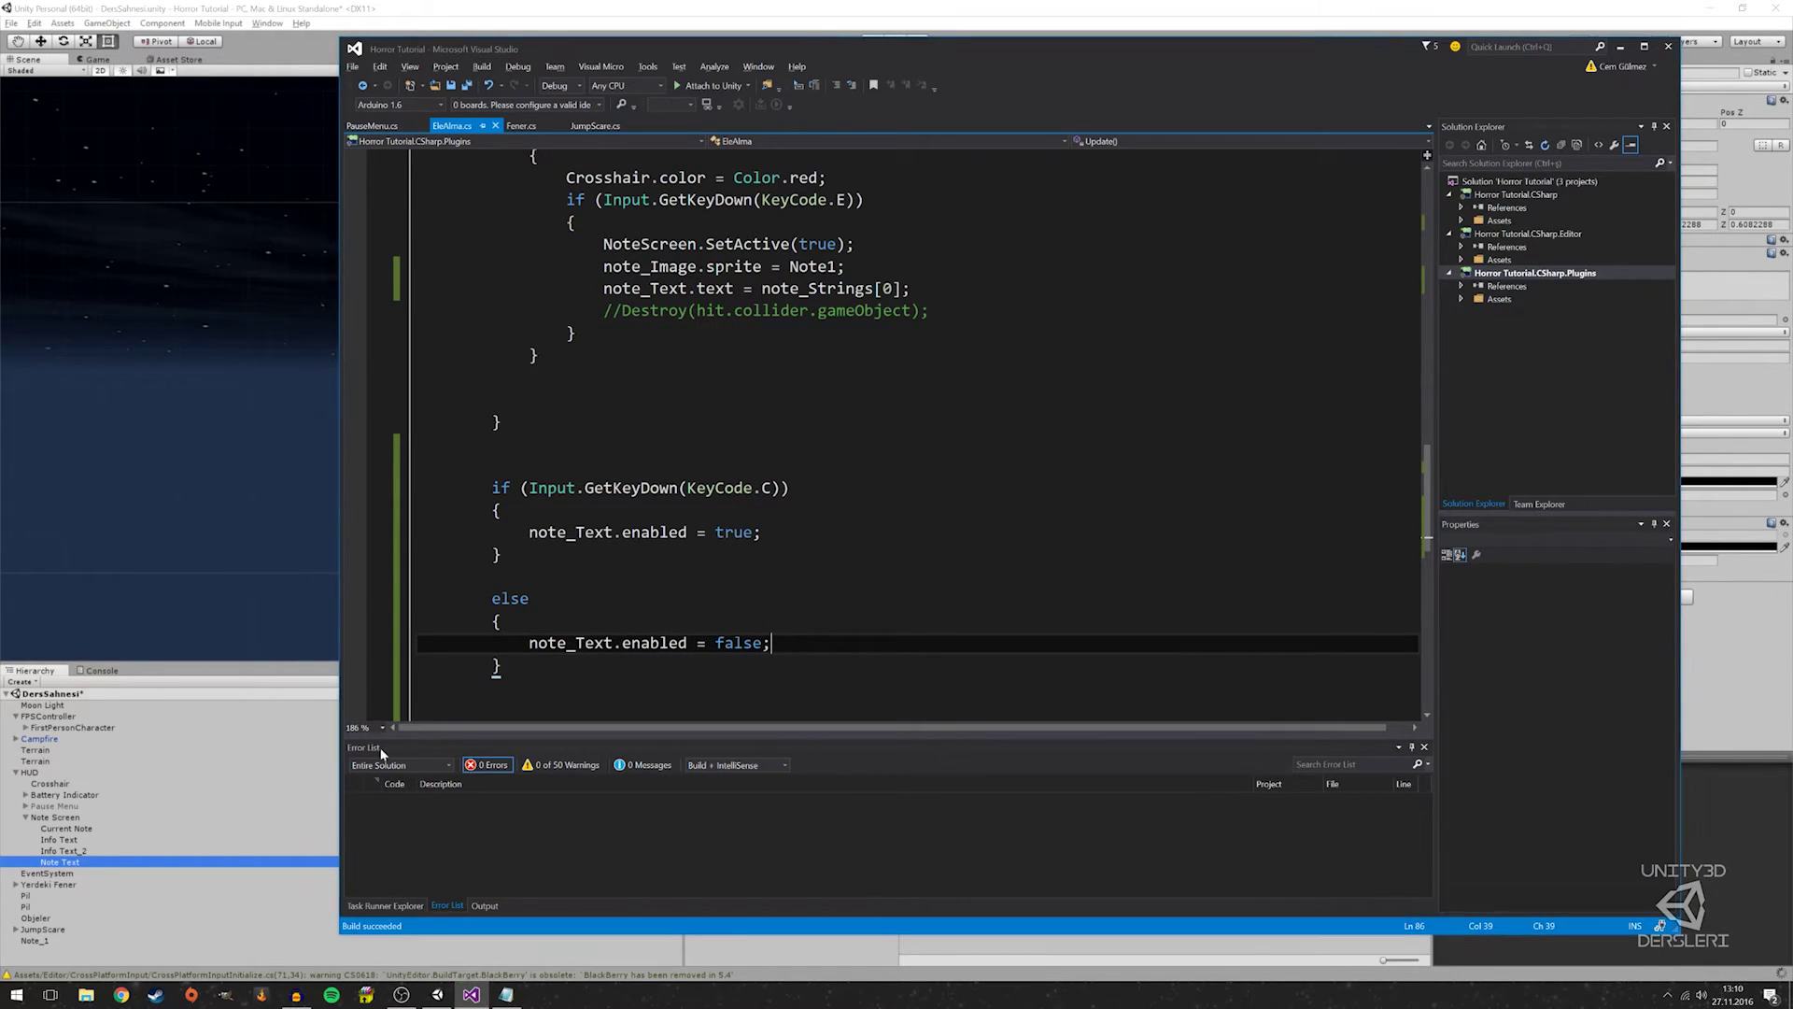
pyautogui.scroll(5, 369, 674)
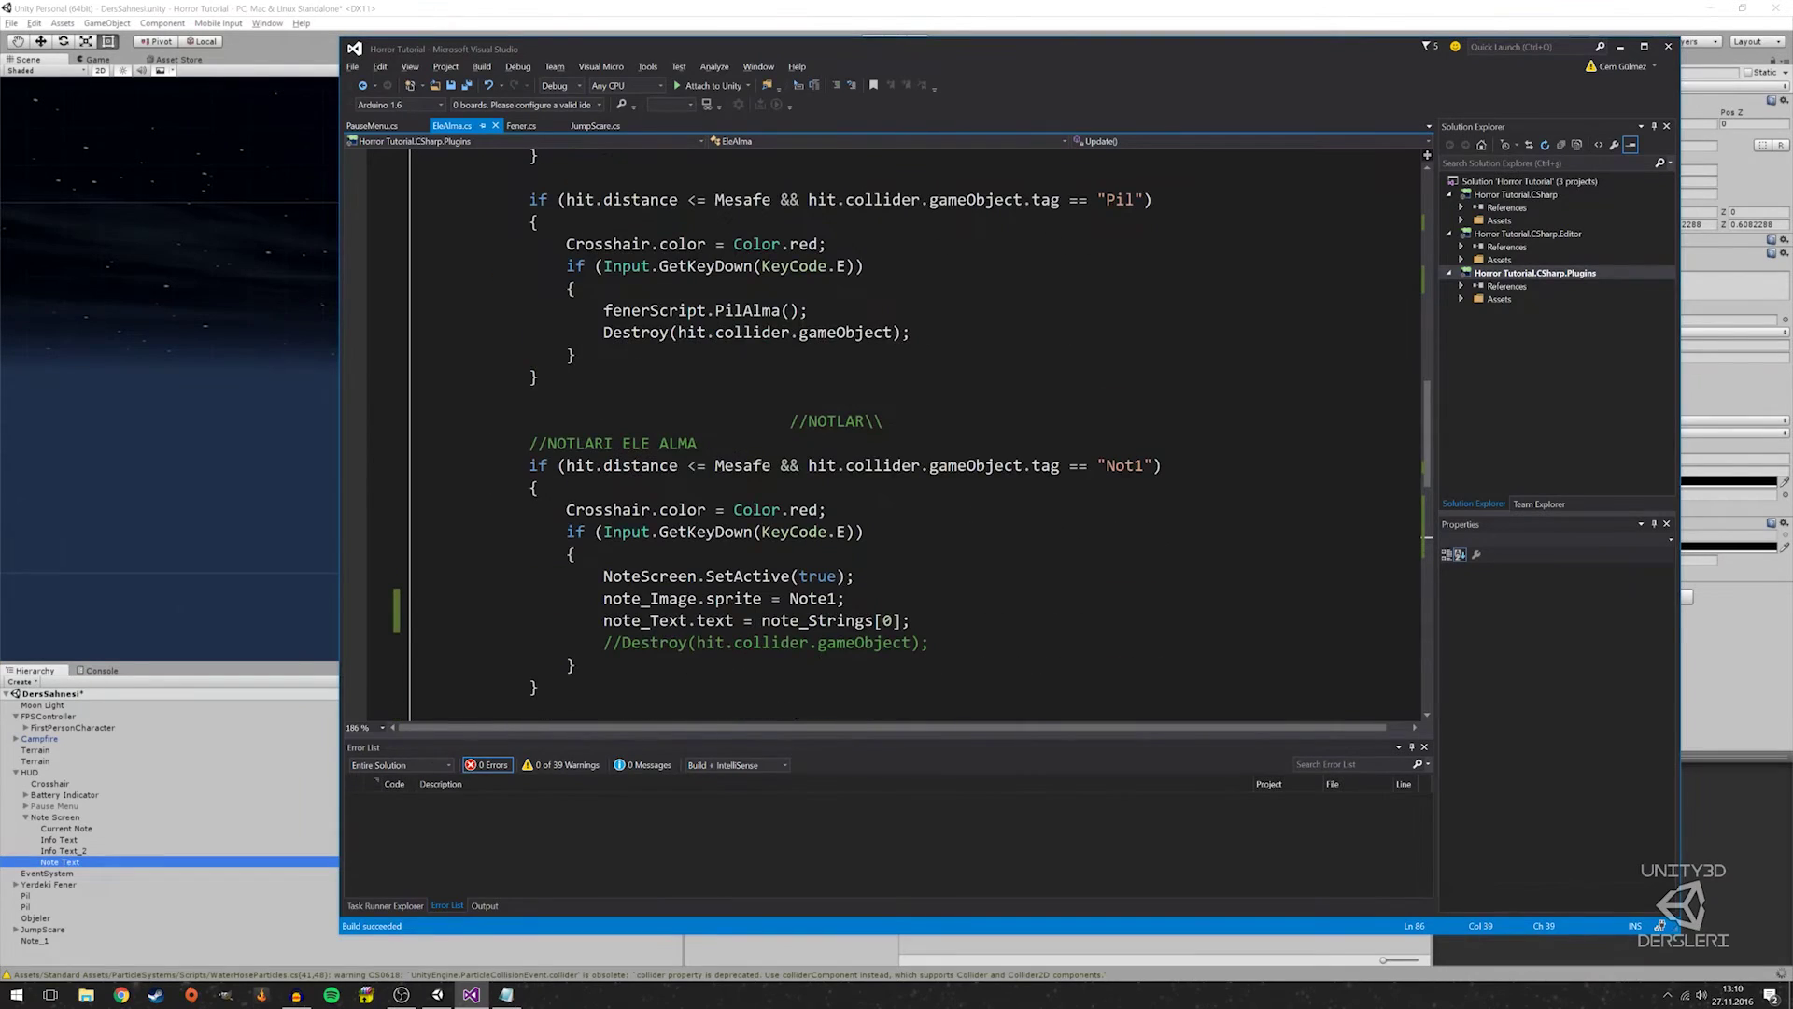
# On FirstPersonCharacter's Ele Alma, fill Note_Strings Element 0, link Note Text to Note_Text, and deactivate Note Screen
pyautogui.hotkey('alt', 'Tab')
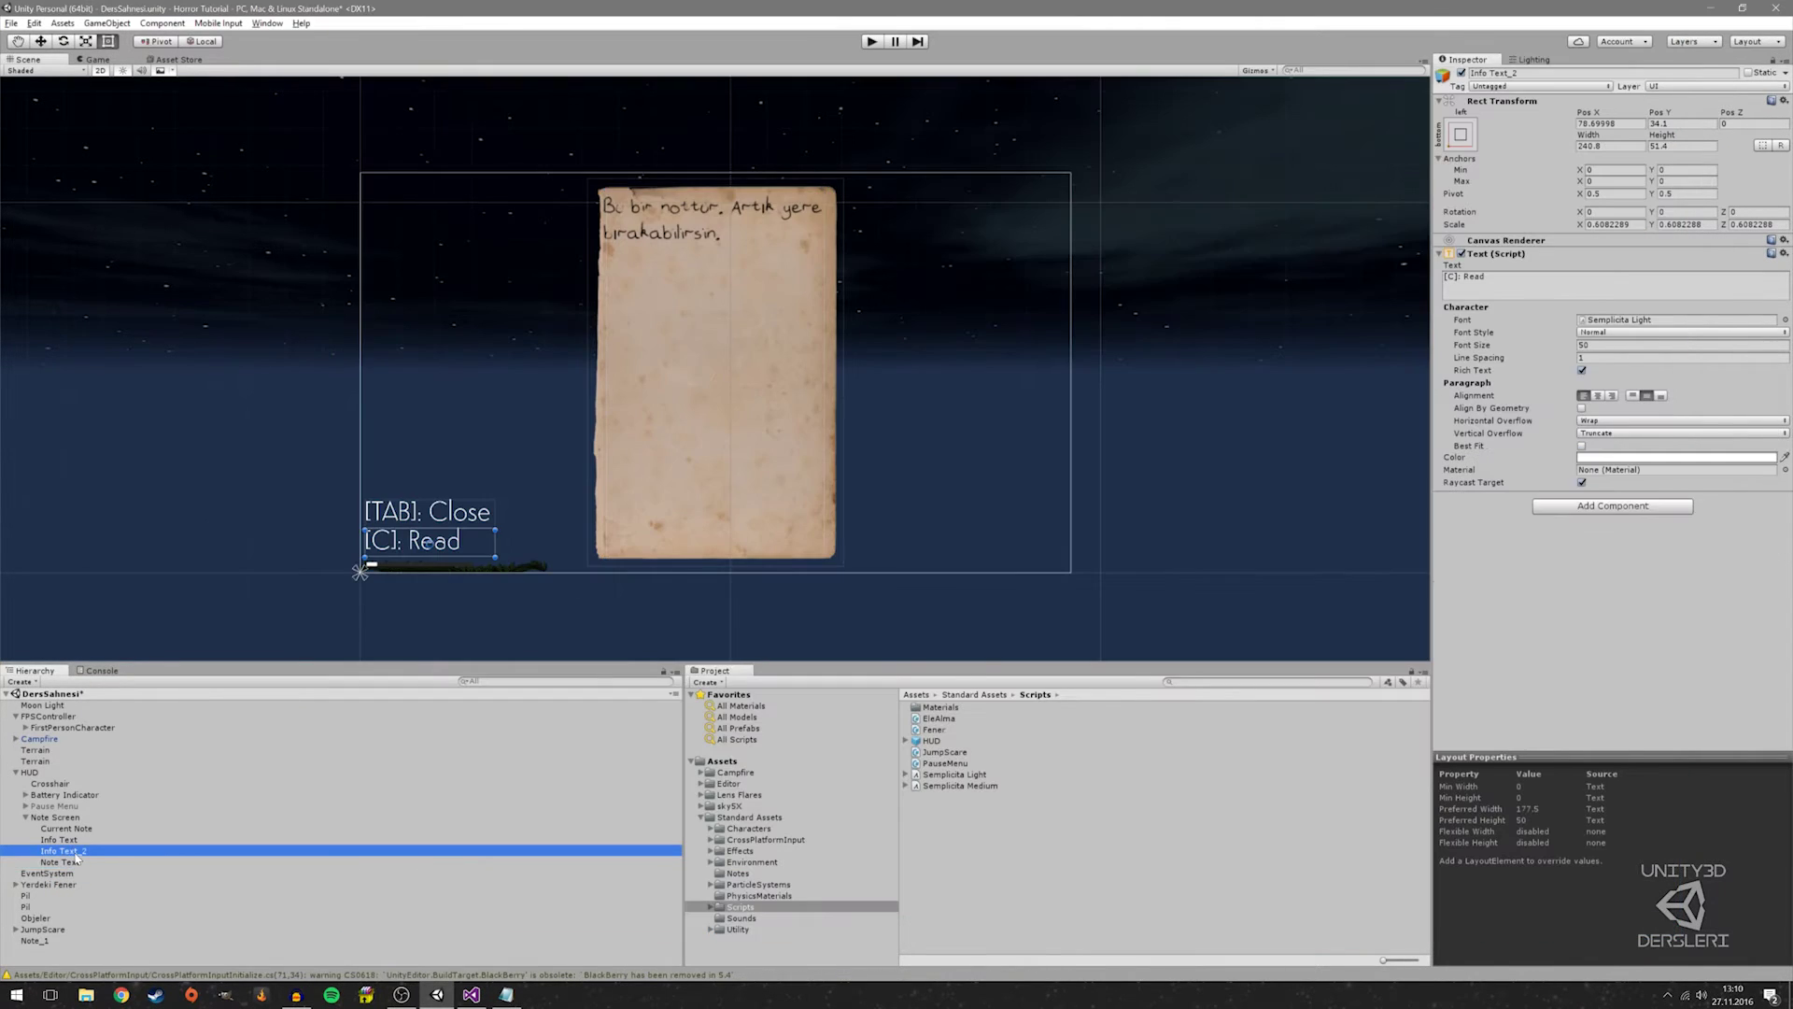
pyautogui.click(58, 728)
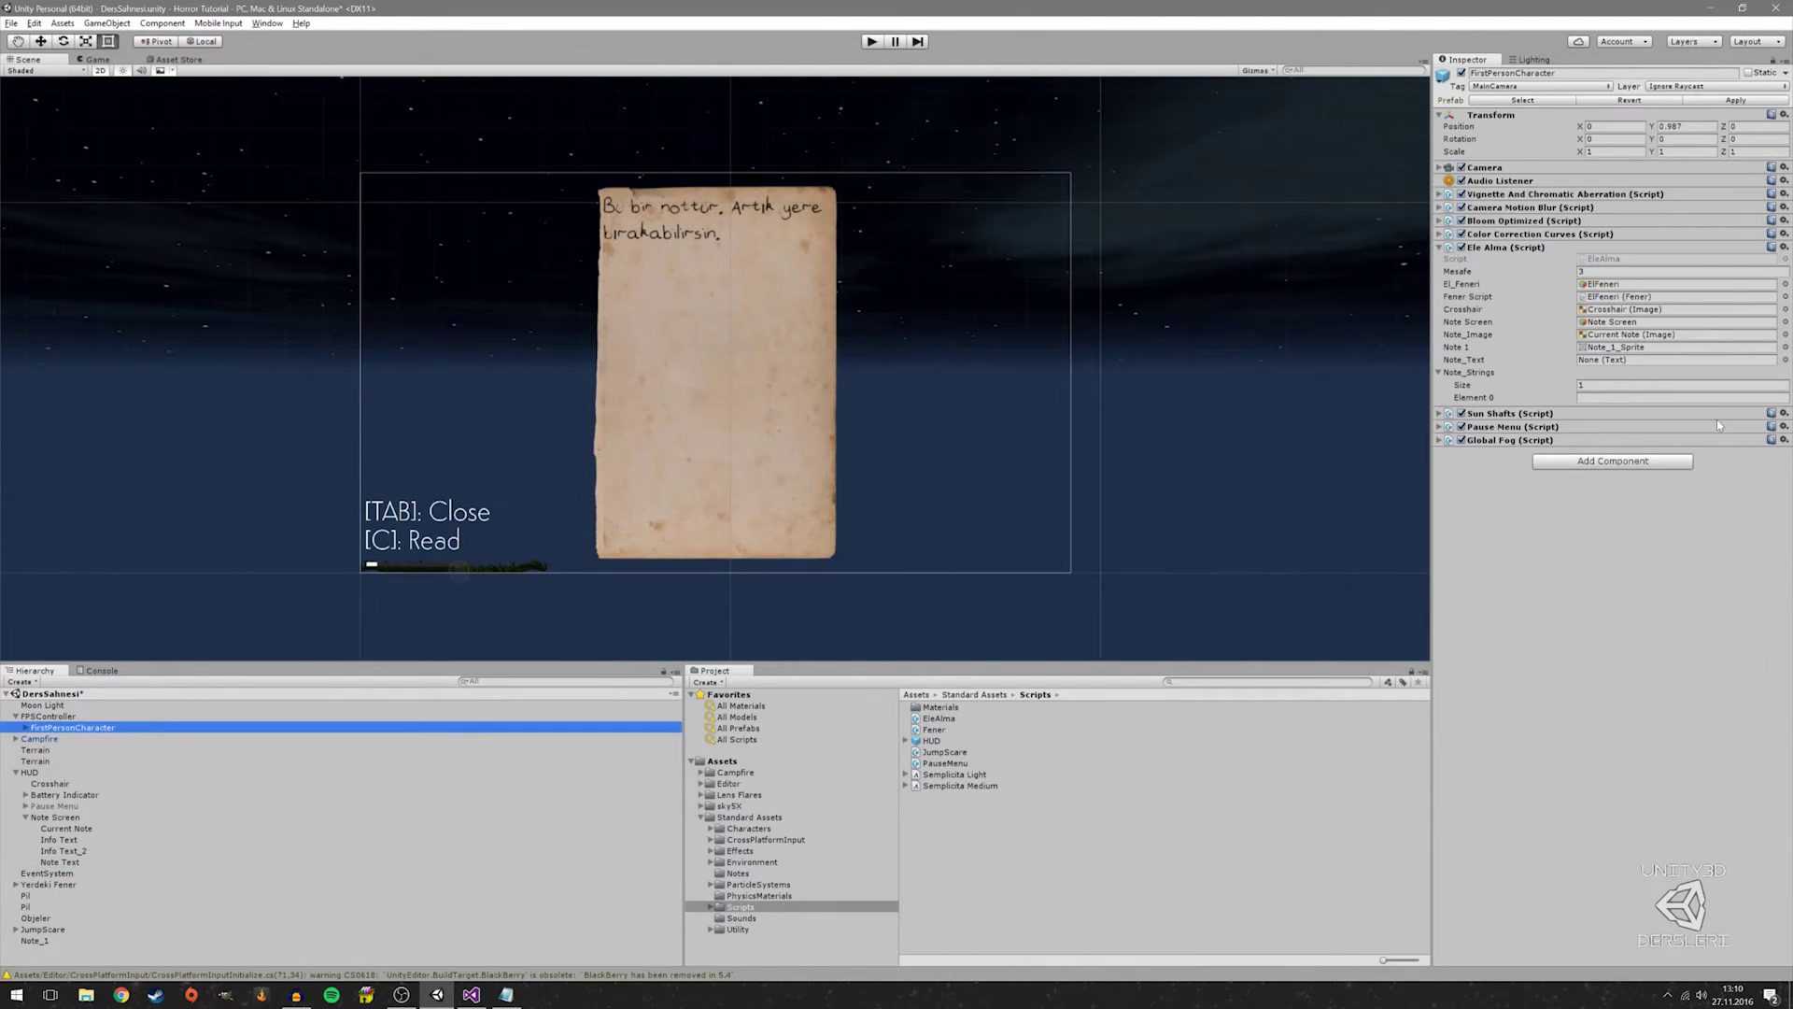
pyautogui.click(1644, 397)
pyautogui.write('Bu bir nottur. Artık yere bırakabilirsin.')
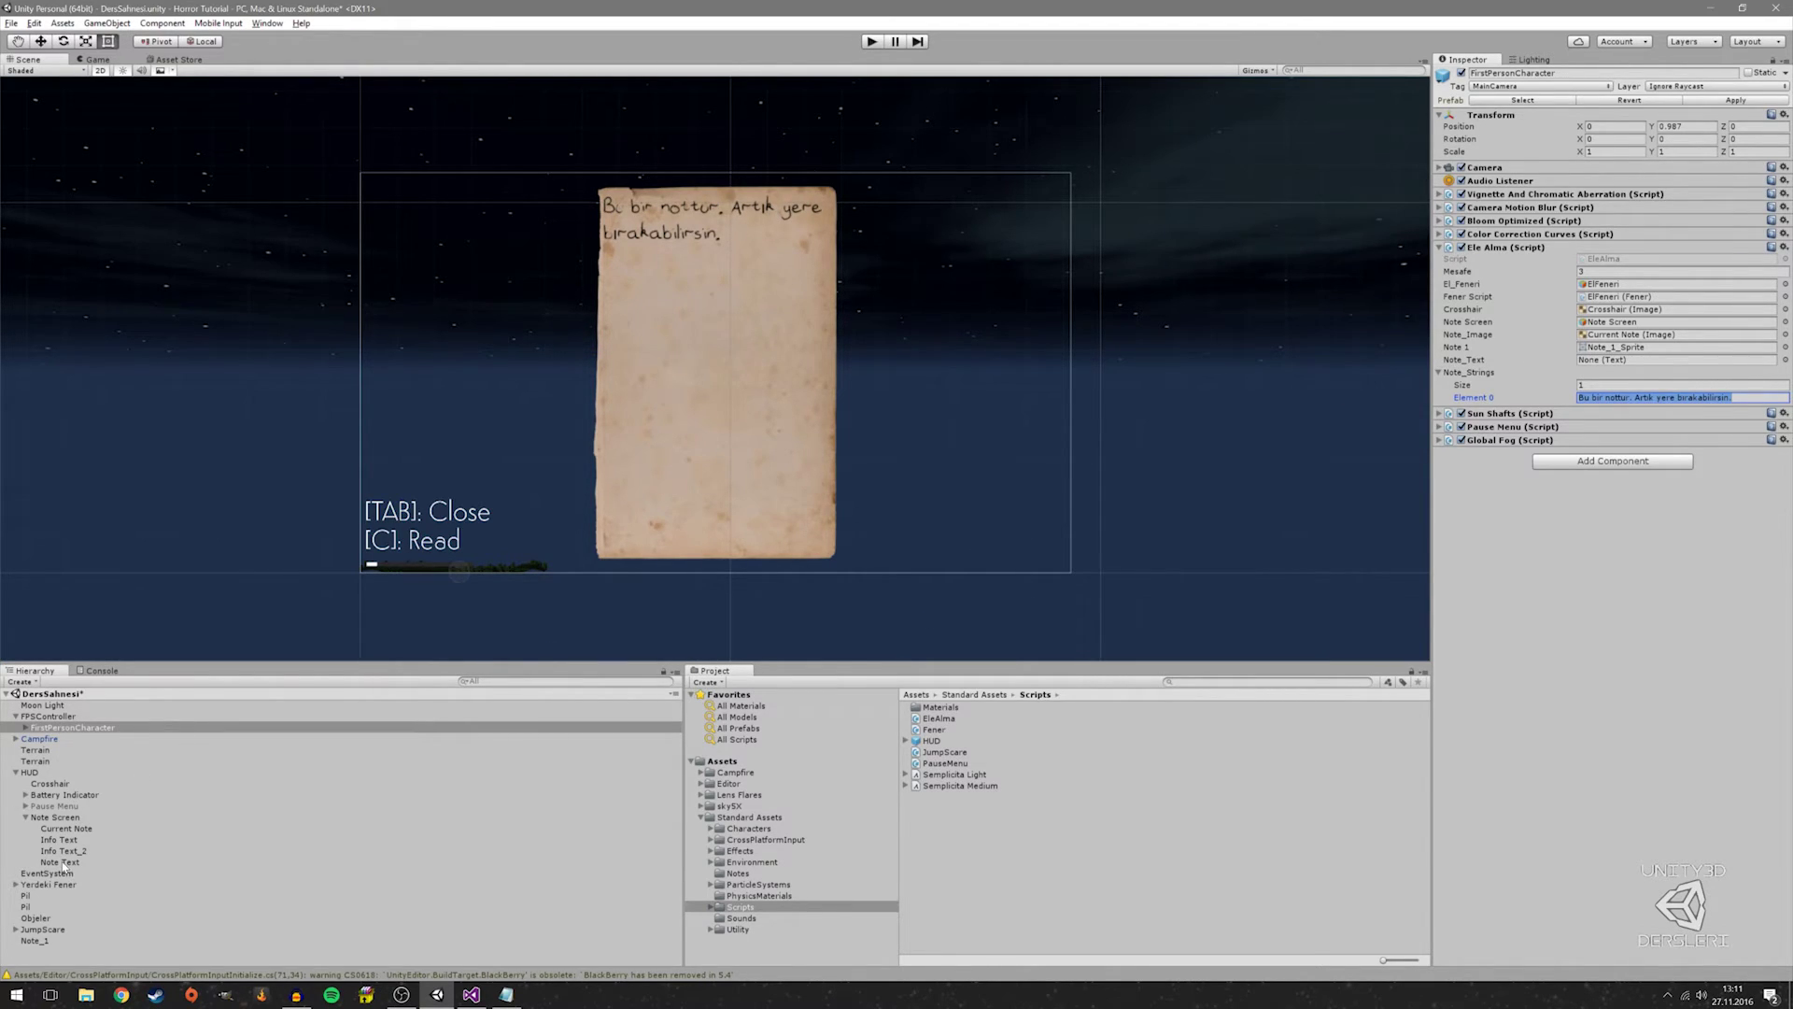
pyautogui.moveTo(64, 869); pyautogui.dragTo(312, 617)
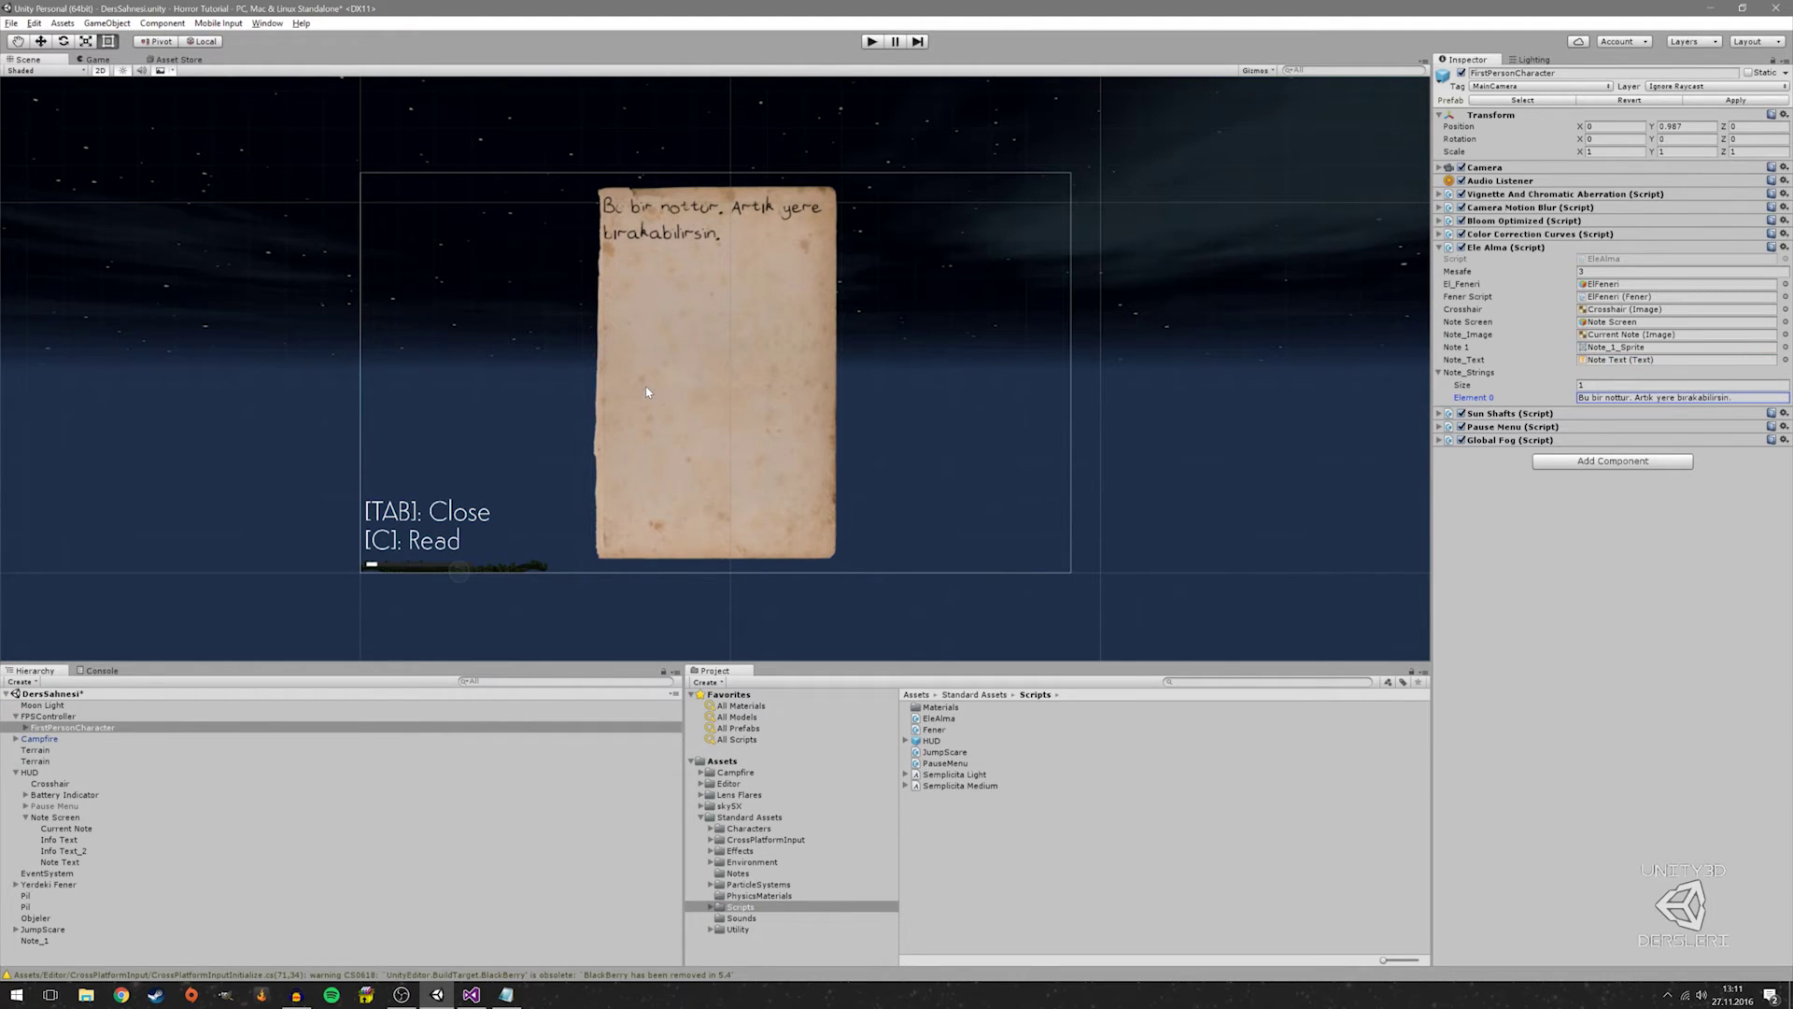
pyautogui.click(55, 817)
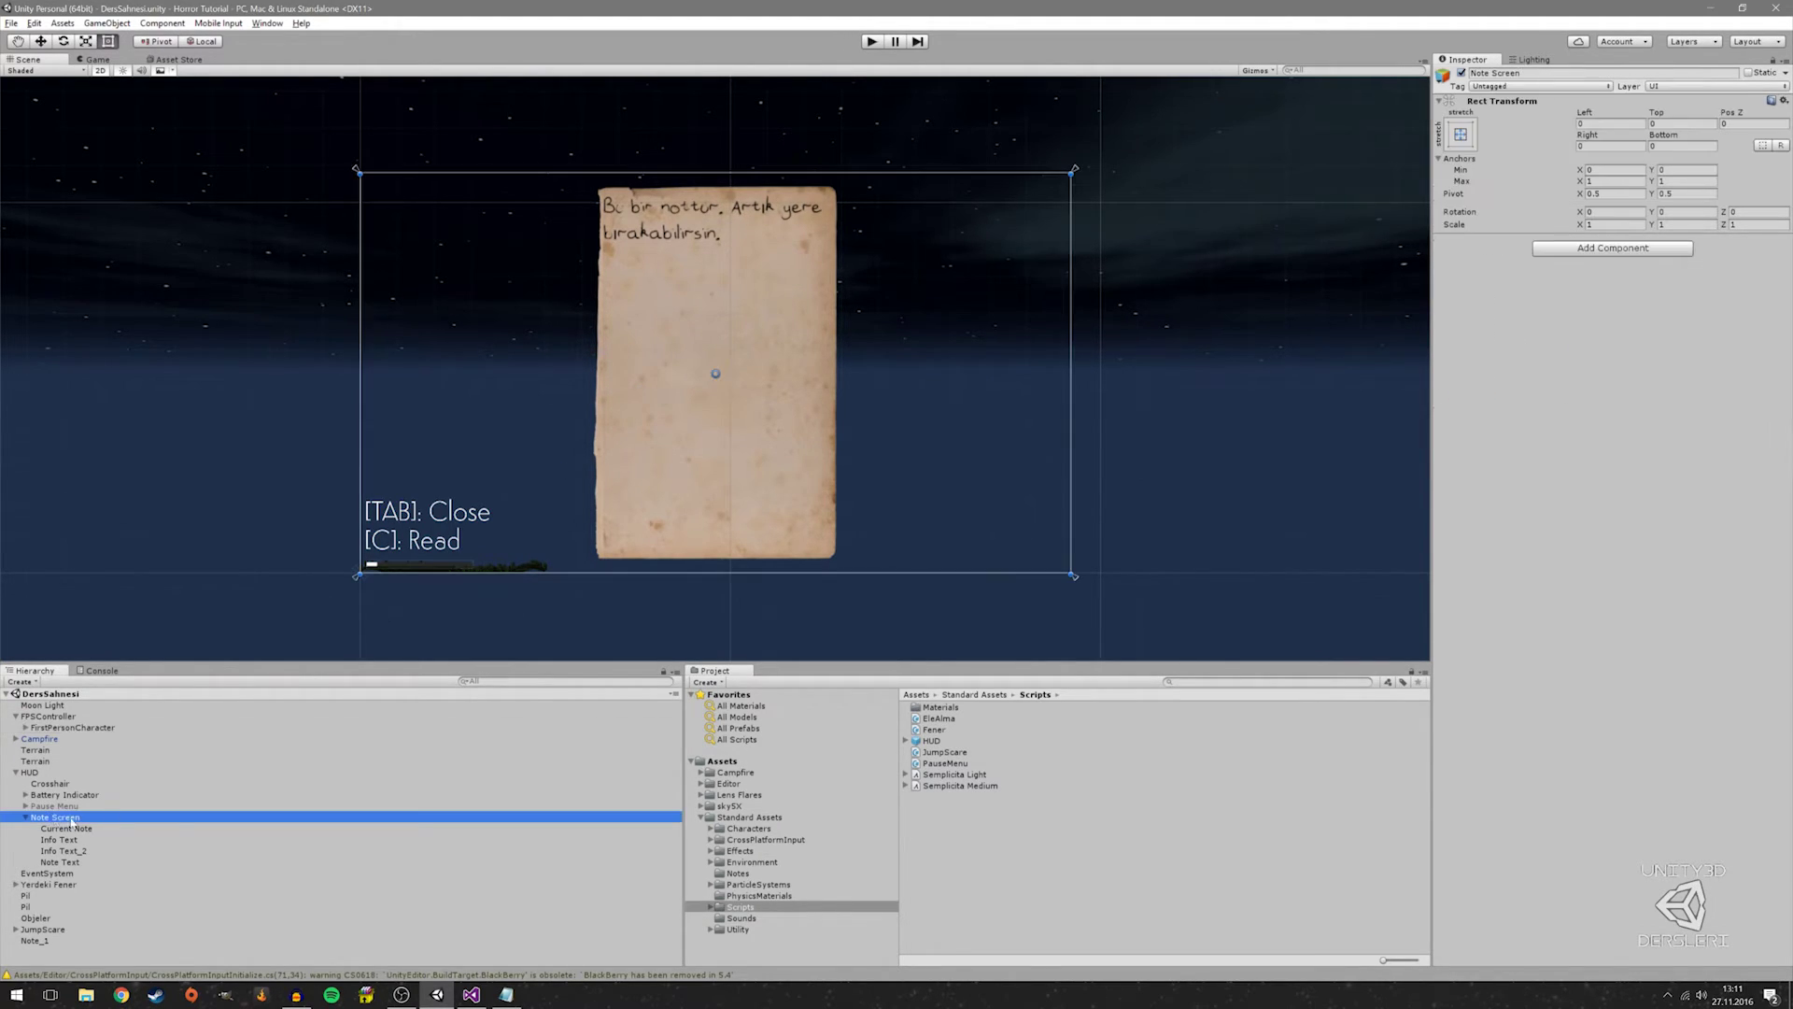
pyautogui.click(1462, 73)
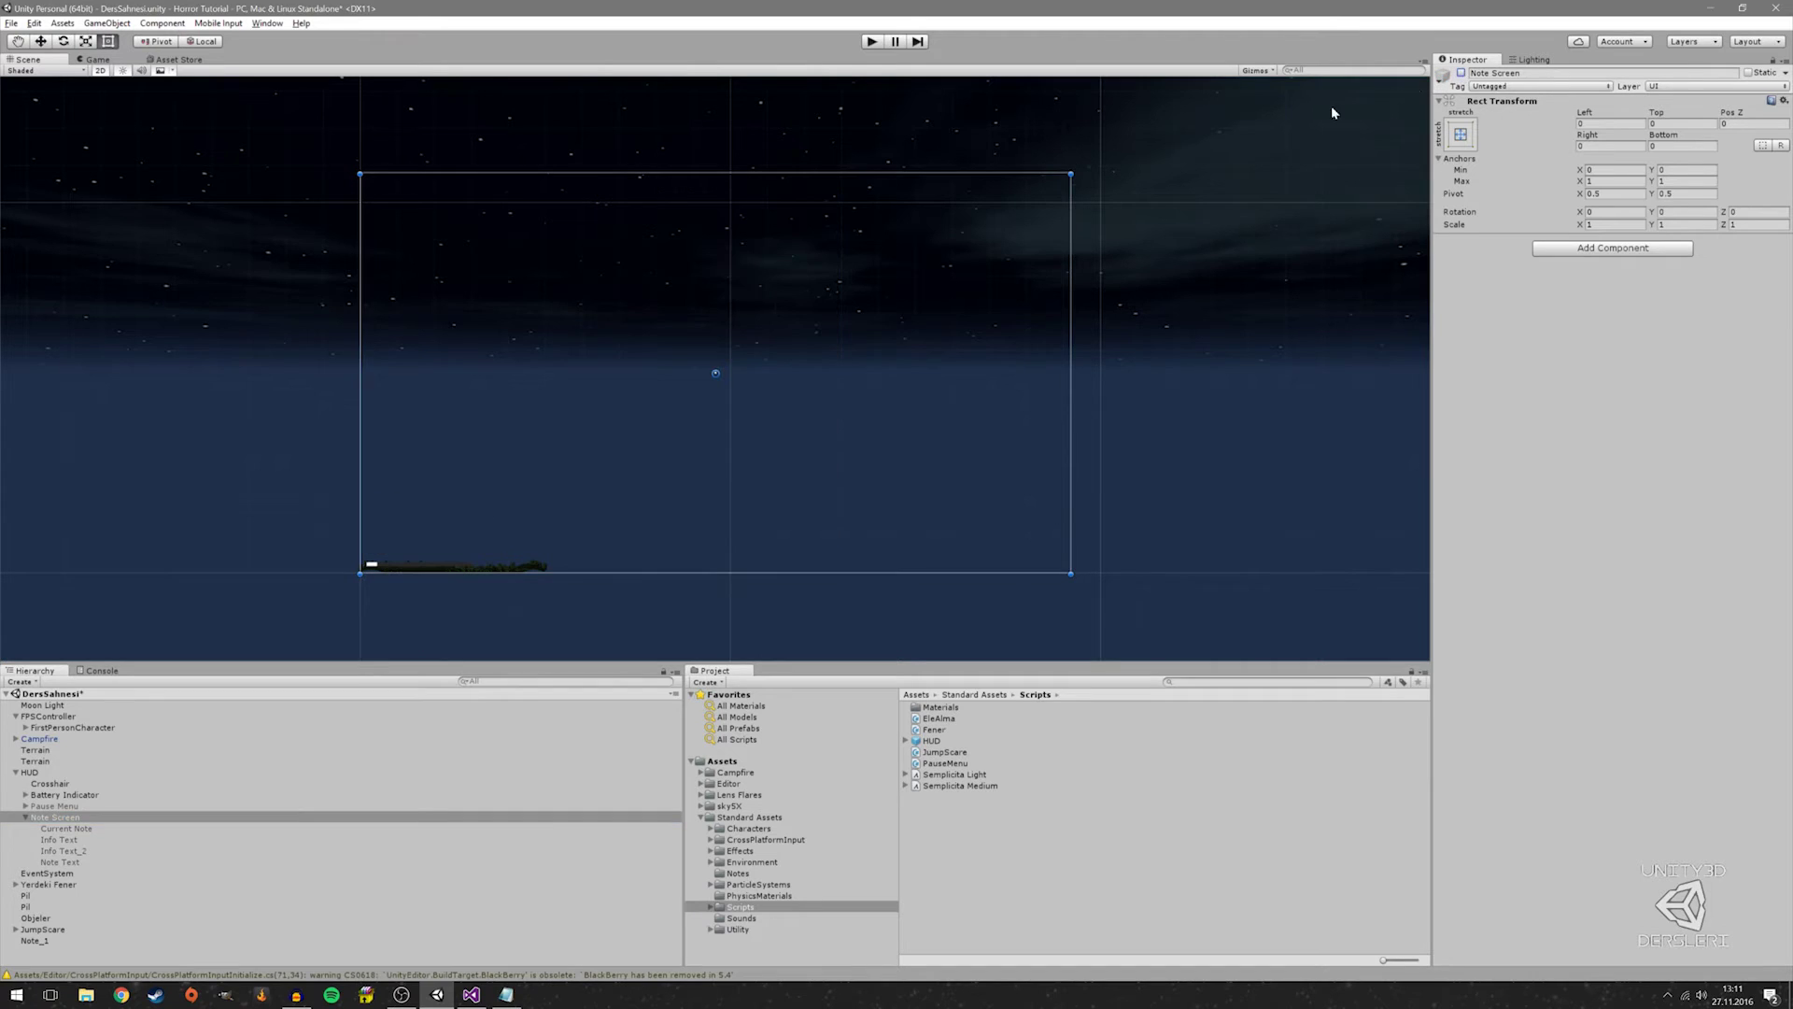
# Play-test the scene with a cleared Console, picking up the note, closing it and reopening it
pyautogui.click(880, 43)
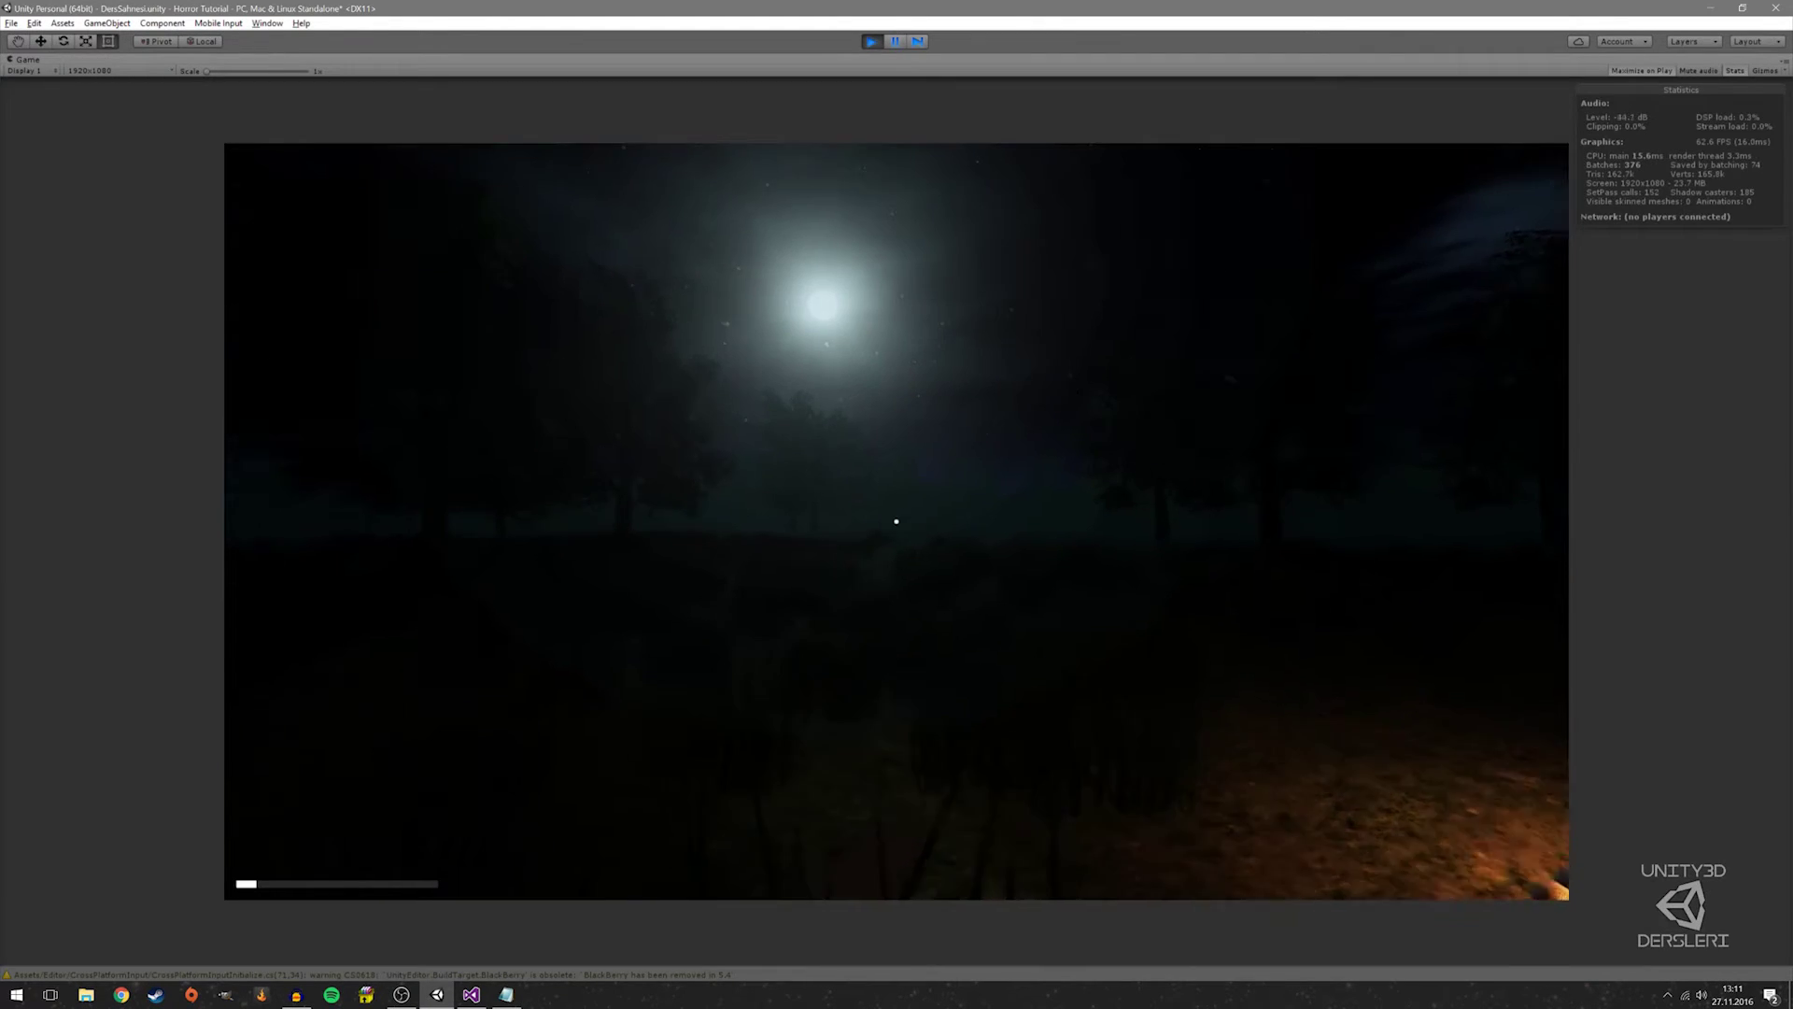
pyautogui.press('Escape')
pyautogui.hotkey('ctrl', 'shift', 'c')
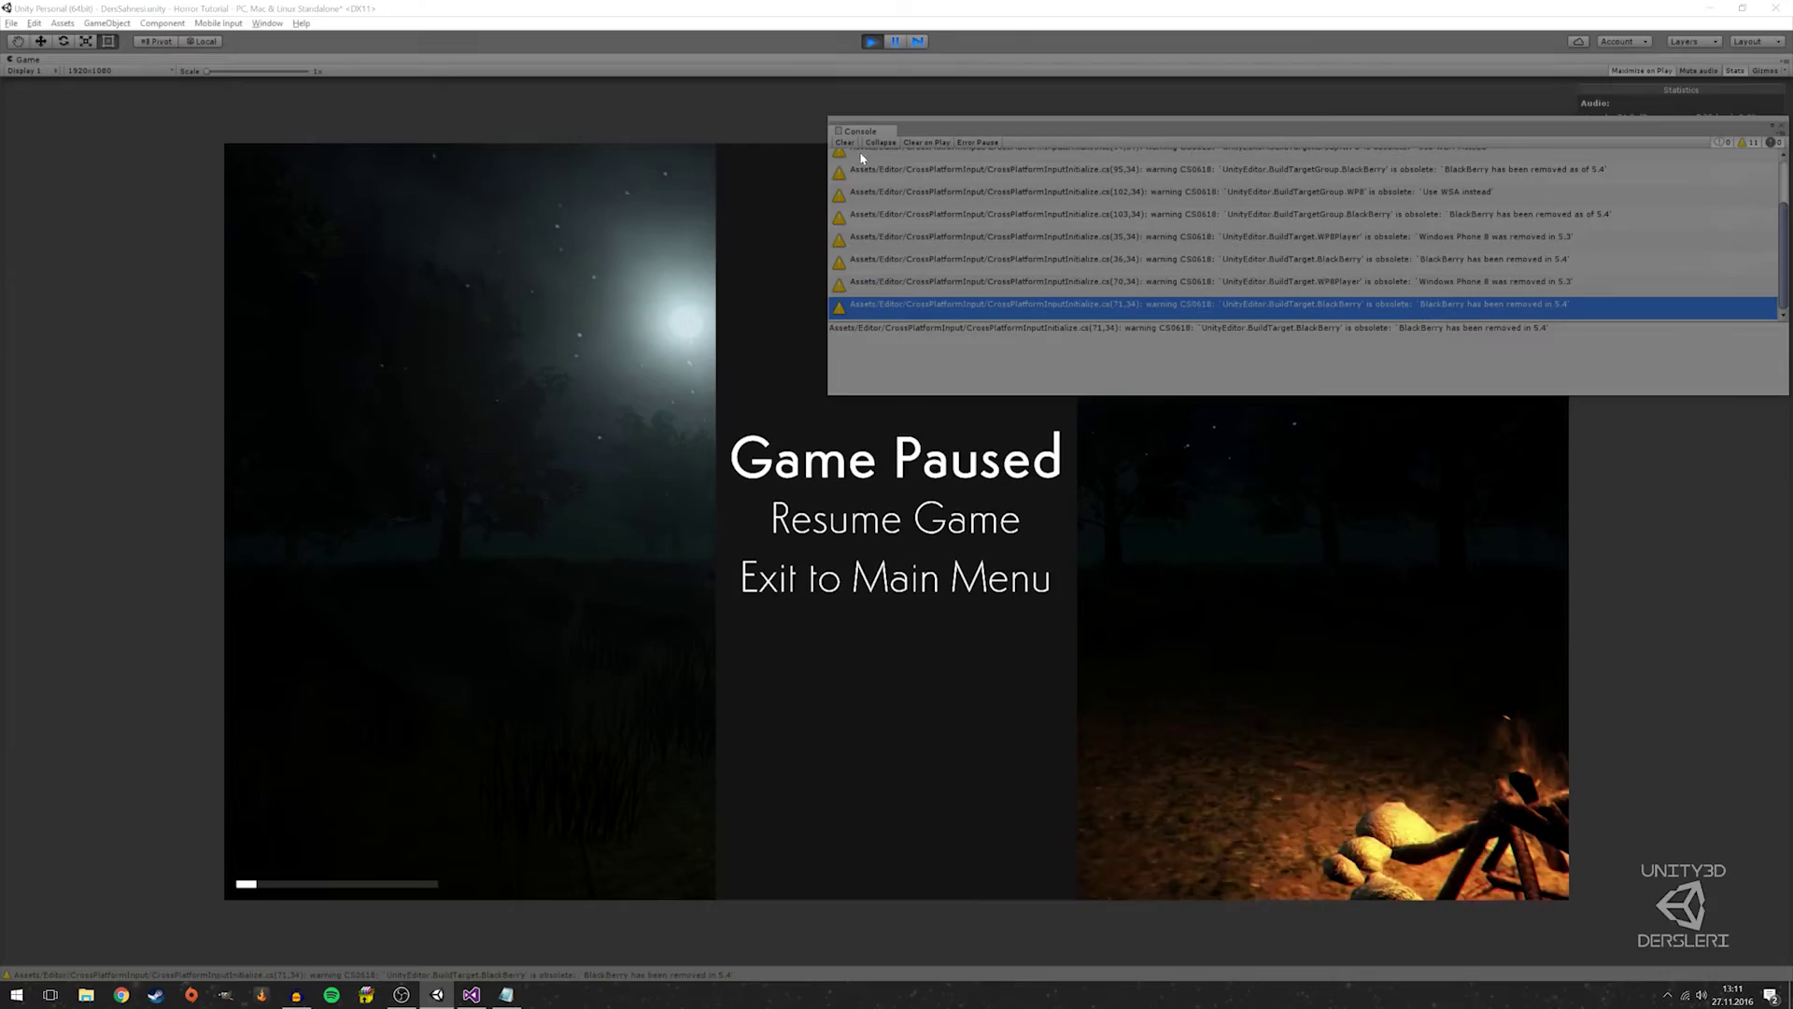
pyautogui.click(856, 140)
pyautogui.click(895, 519)
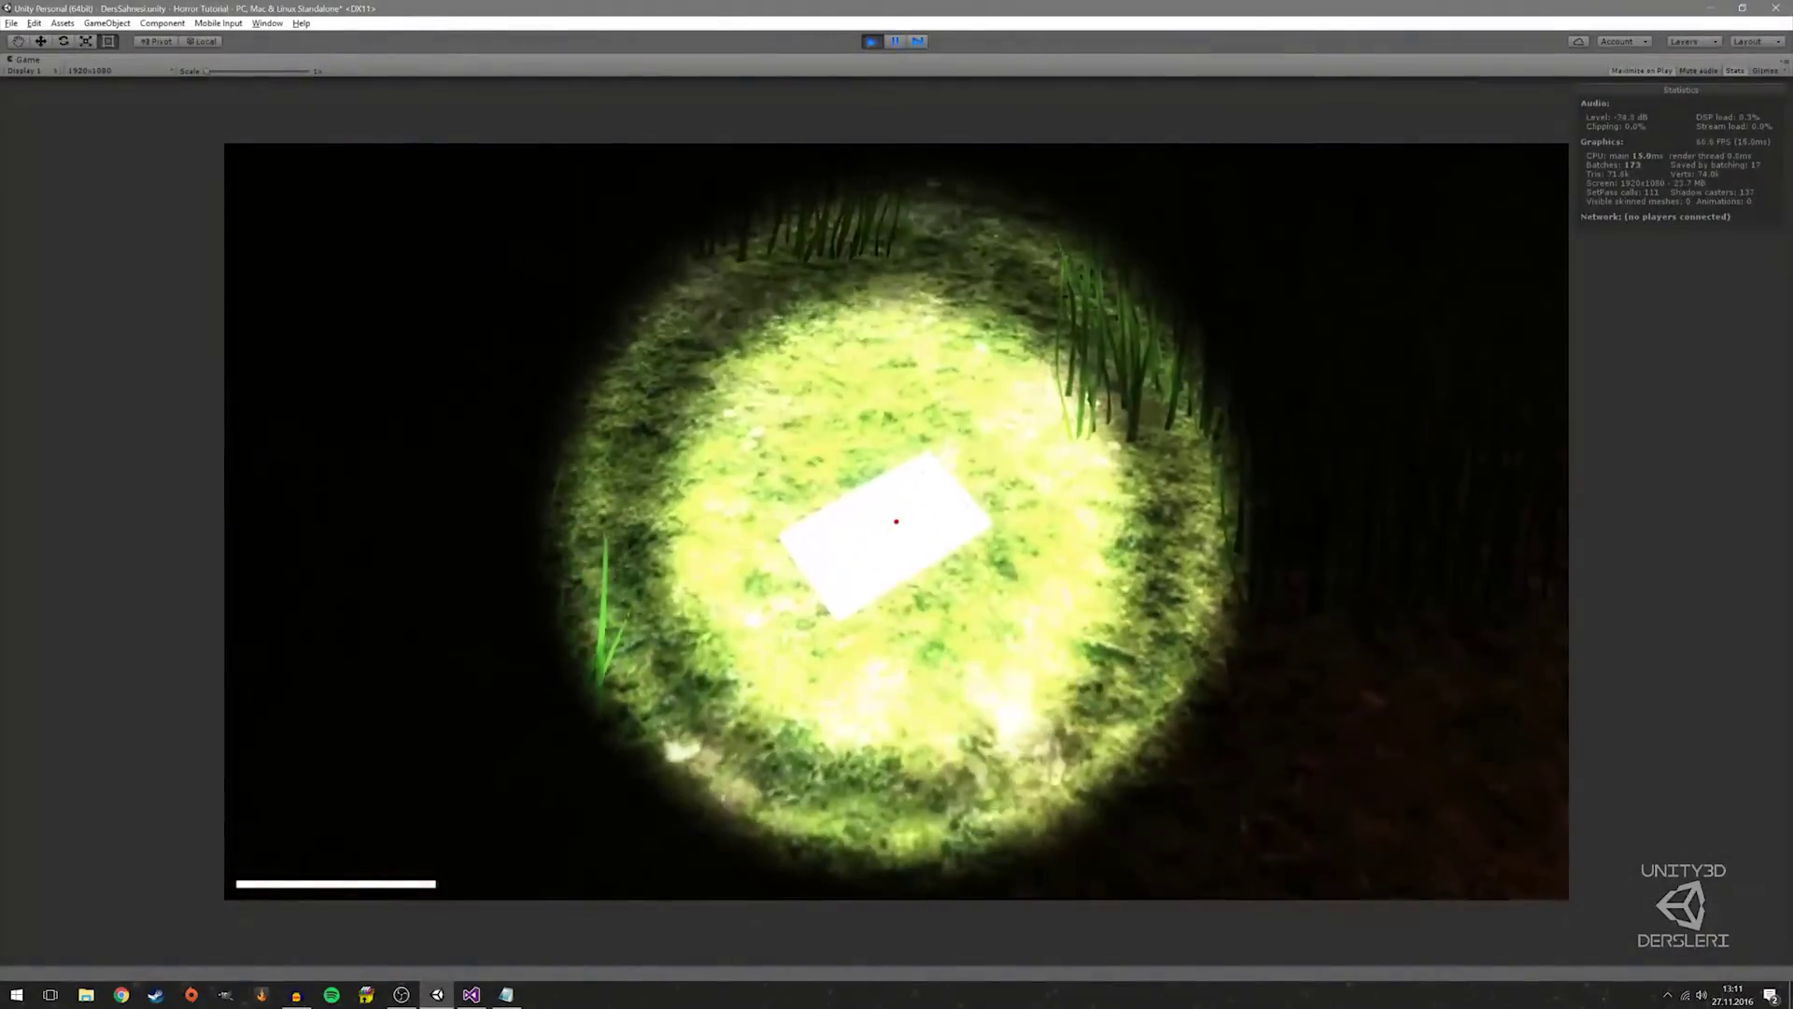
pyautogui.press('e')
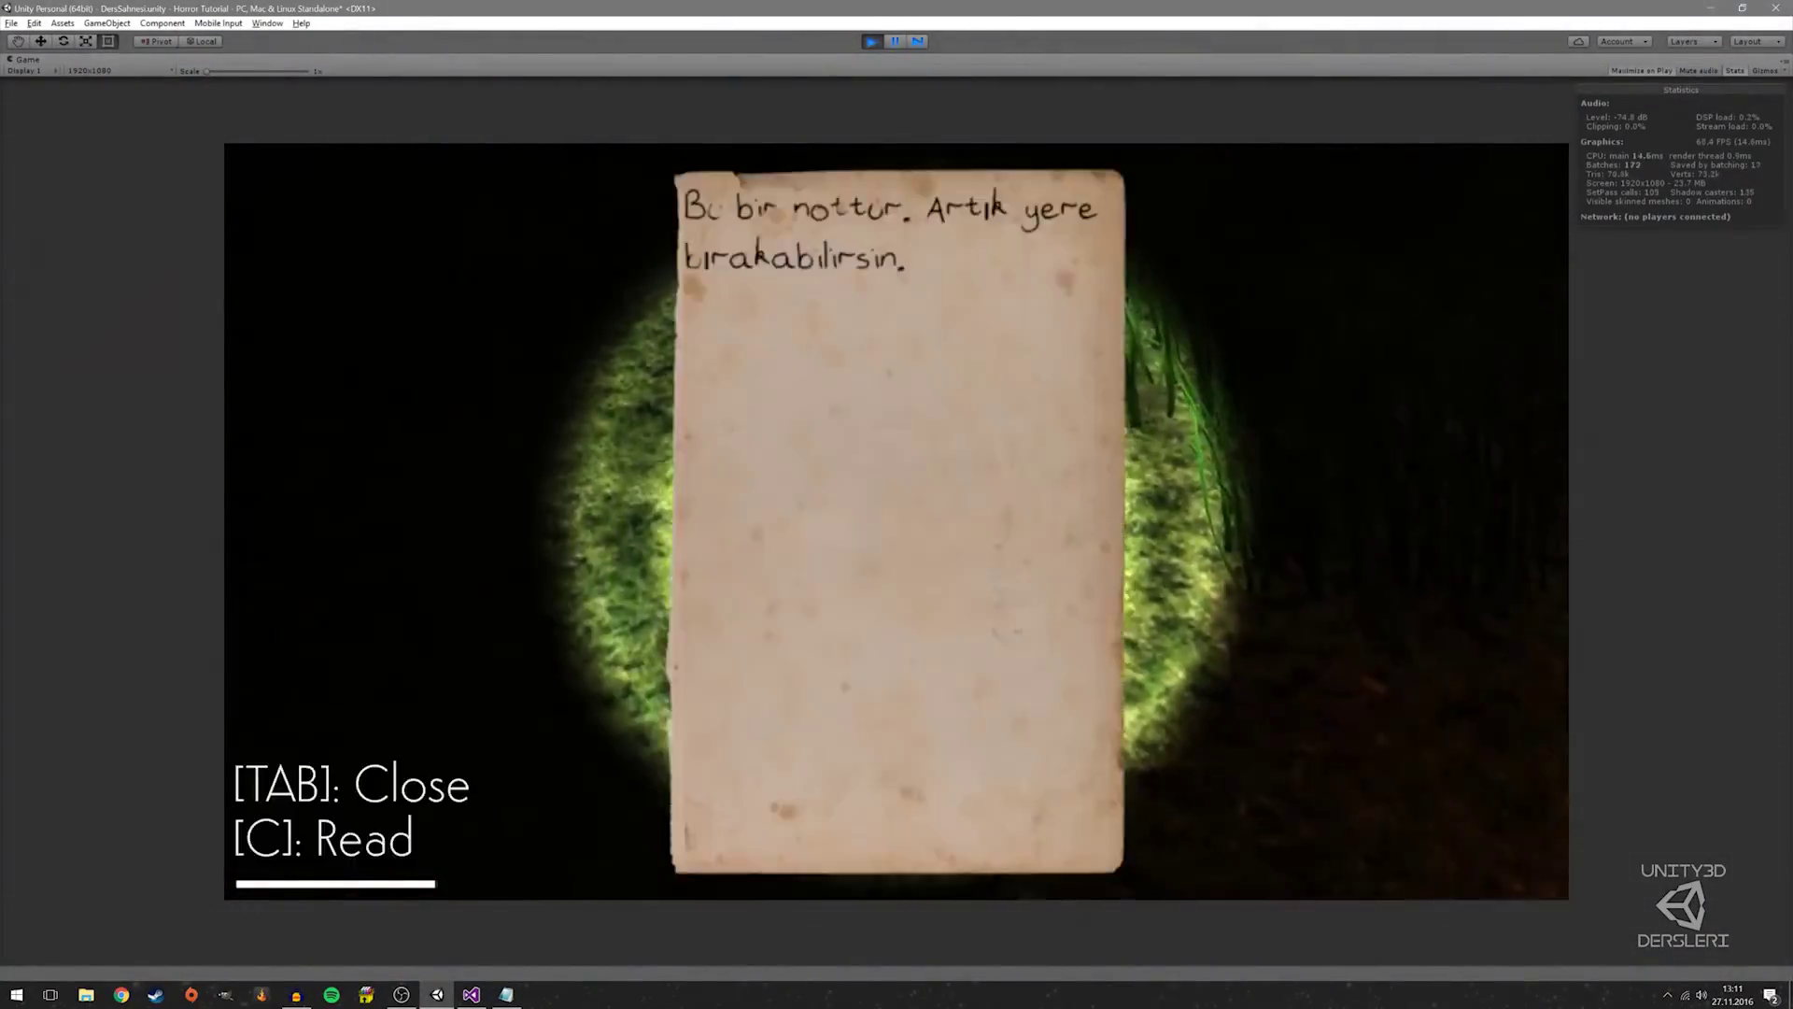
pyautogui.press('Tab')
pyautogui.press('e')
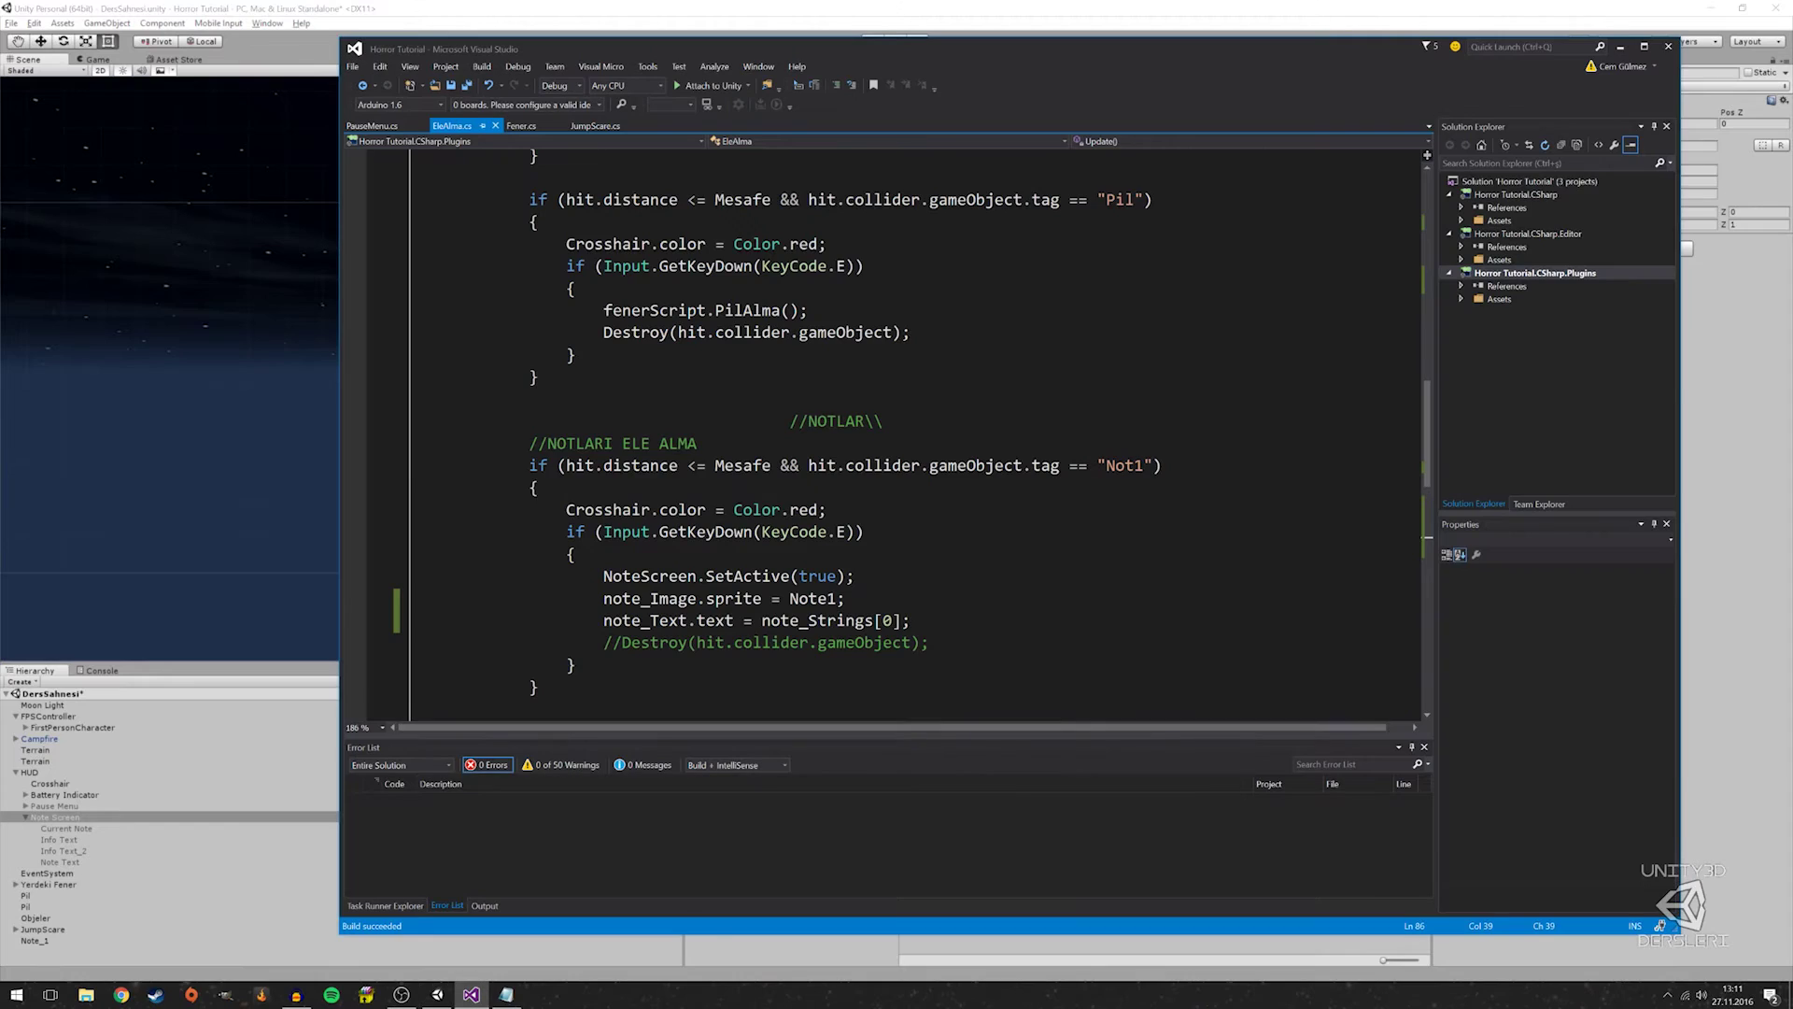
# Change EleAlma.cs's C check from GetKeyDown to GetKey, save, and relaunch play mode in Unity
pyautogui.scroll(-7, 883, 430)
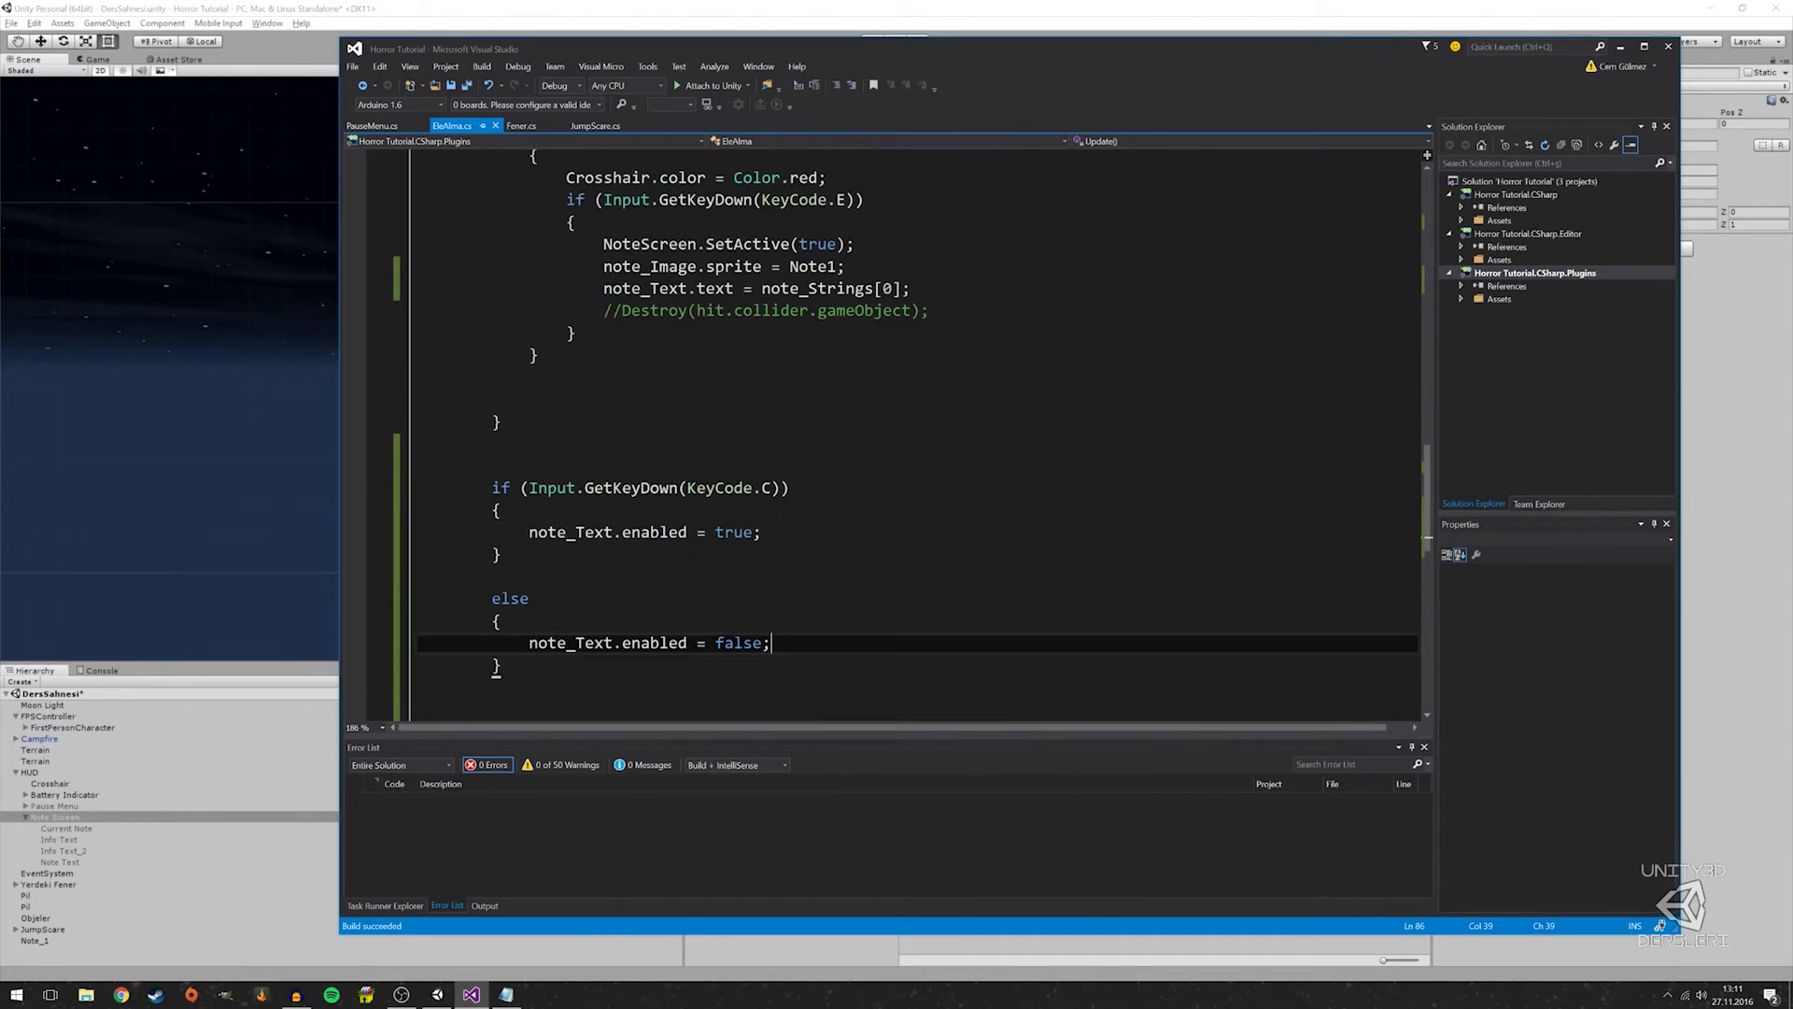
pyautogui.click(649, 355)
pyautogui.press('BackSpace')
pyautogui.press('Delete')
pyautogui.press('Delete')
pyautogui.hotkey('ctrl', 's')
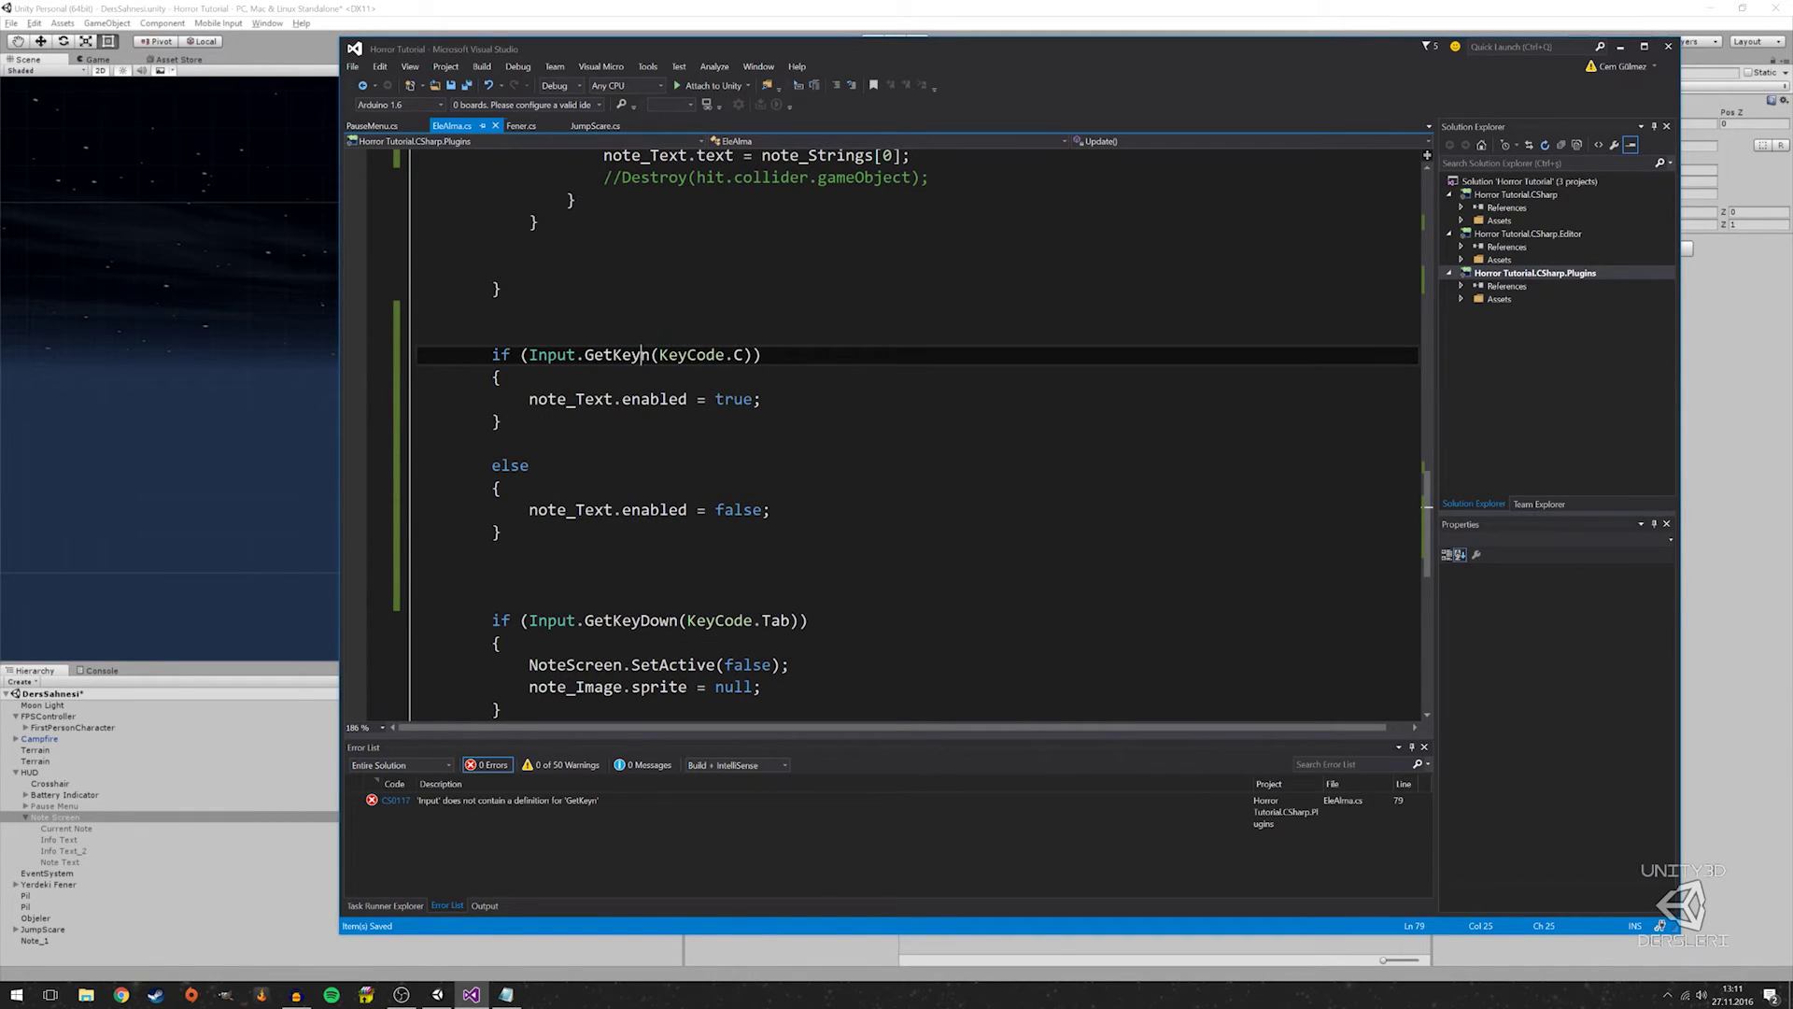
pyautogui.press('Delete')
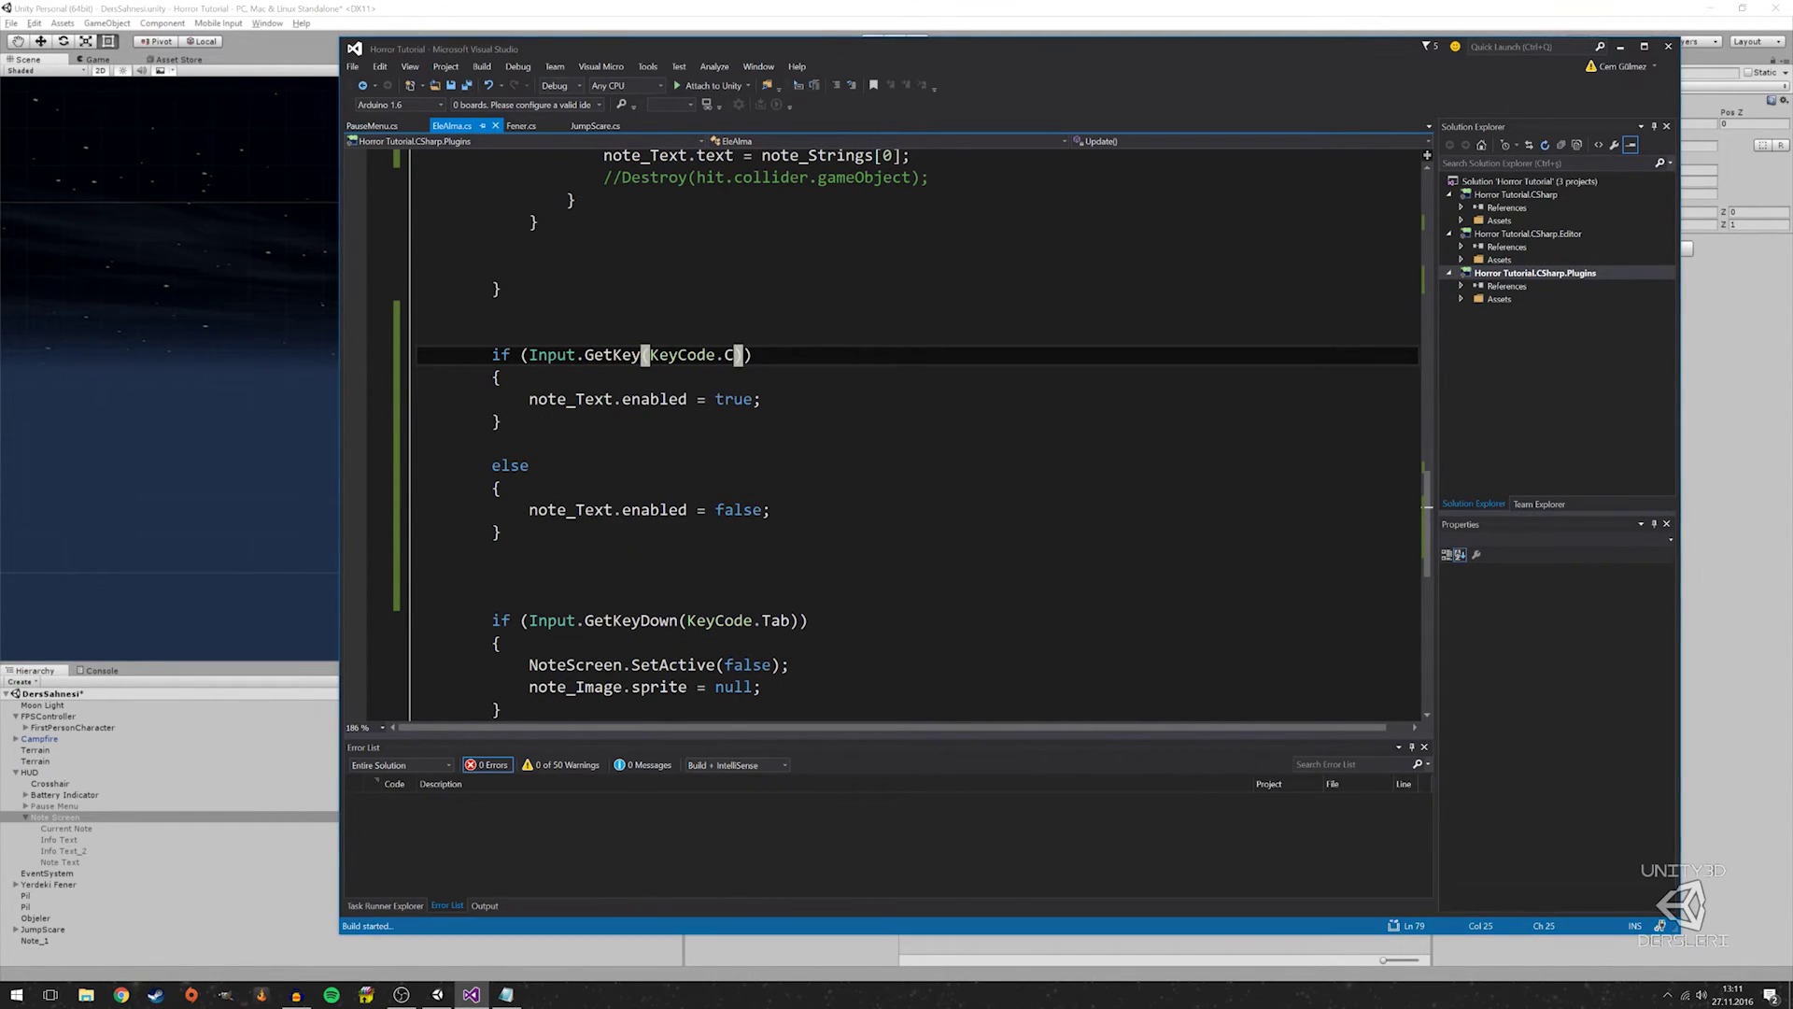
pyautogui.click(840, 14)
pyautogui.click(874, 42)
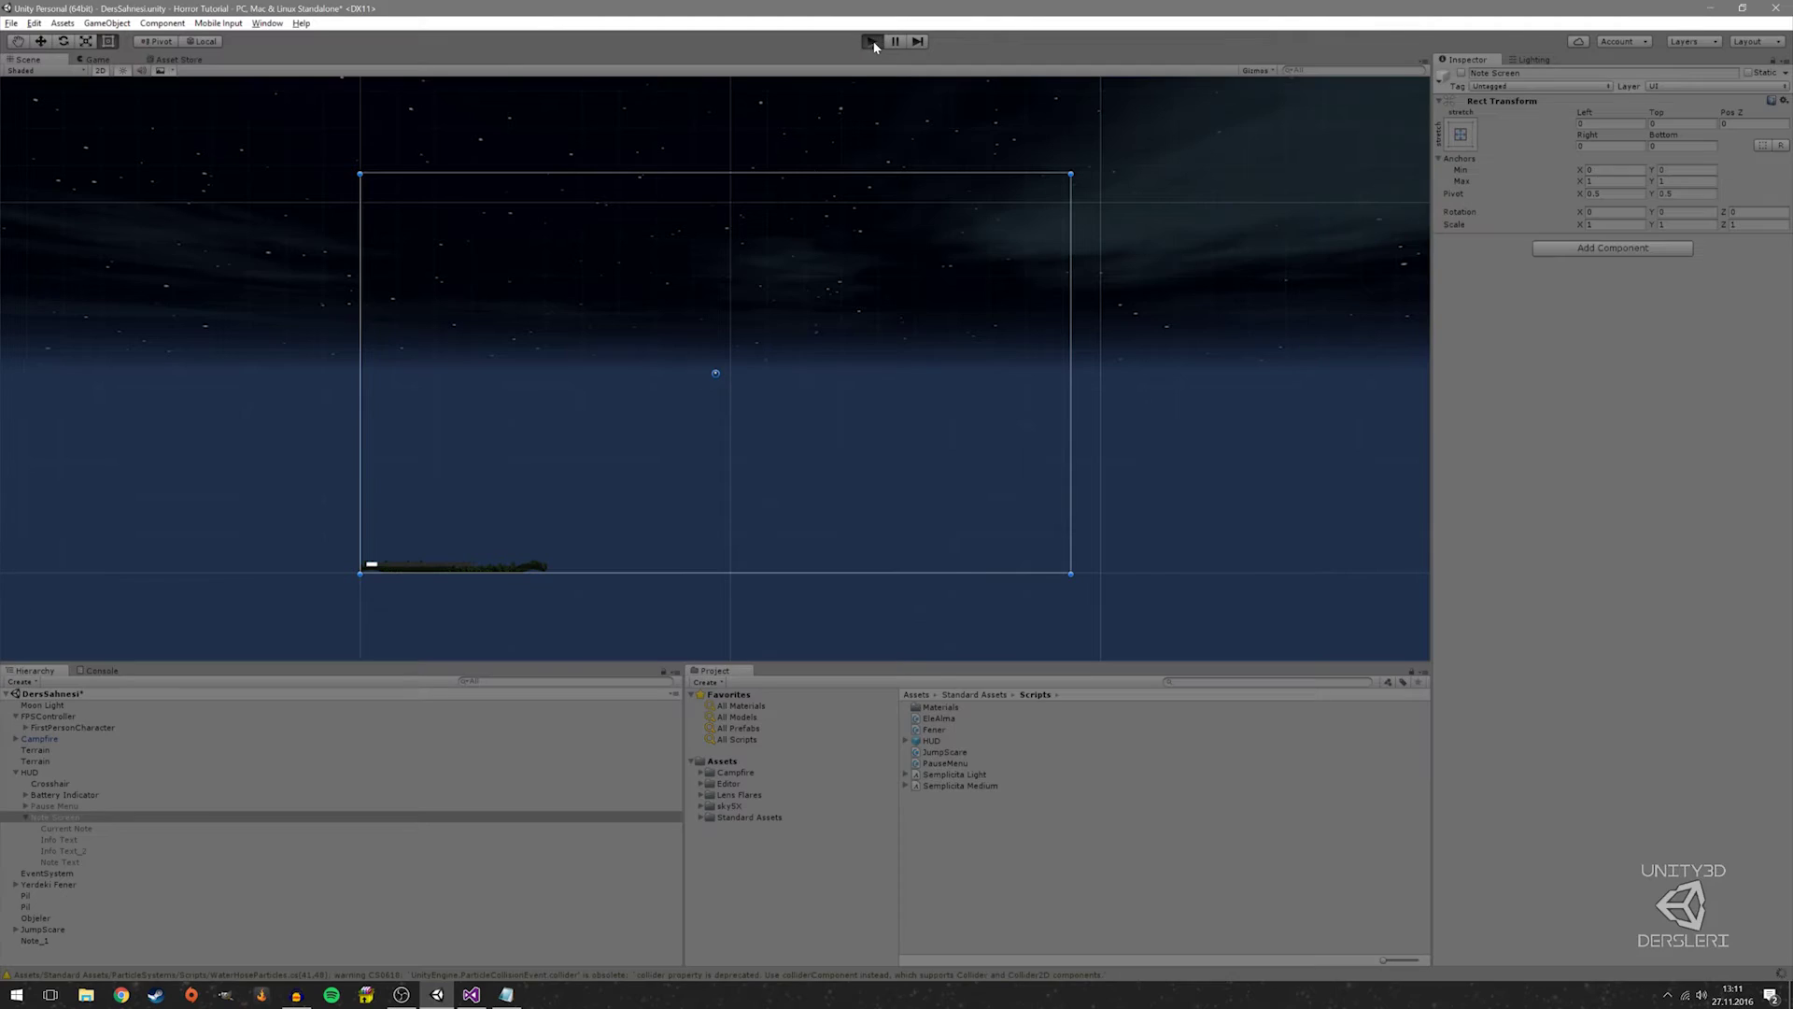
# Pick up the note, press C to show and hide its printed text, then close it
pyautogui.click(837, 390)
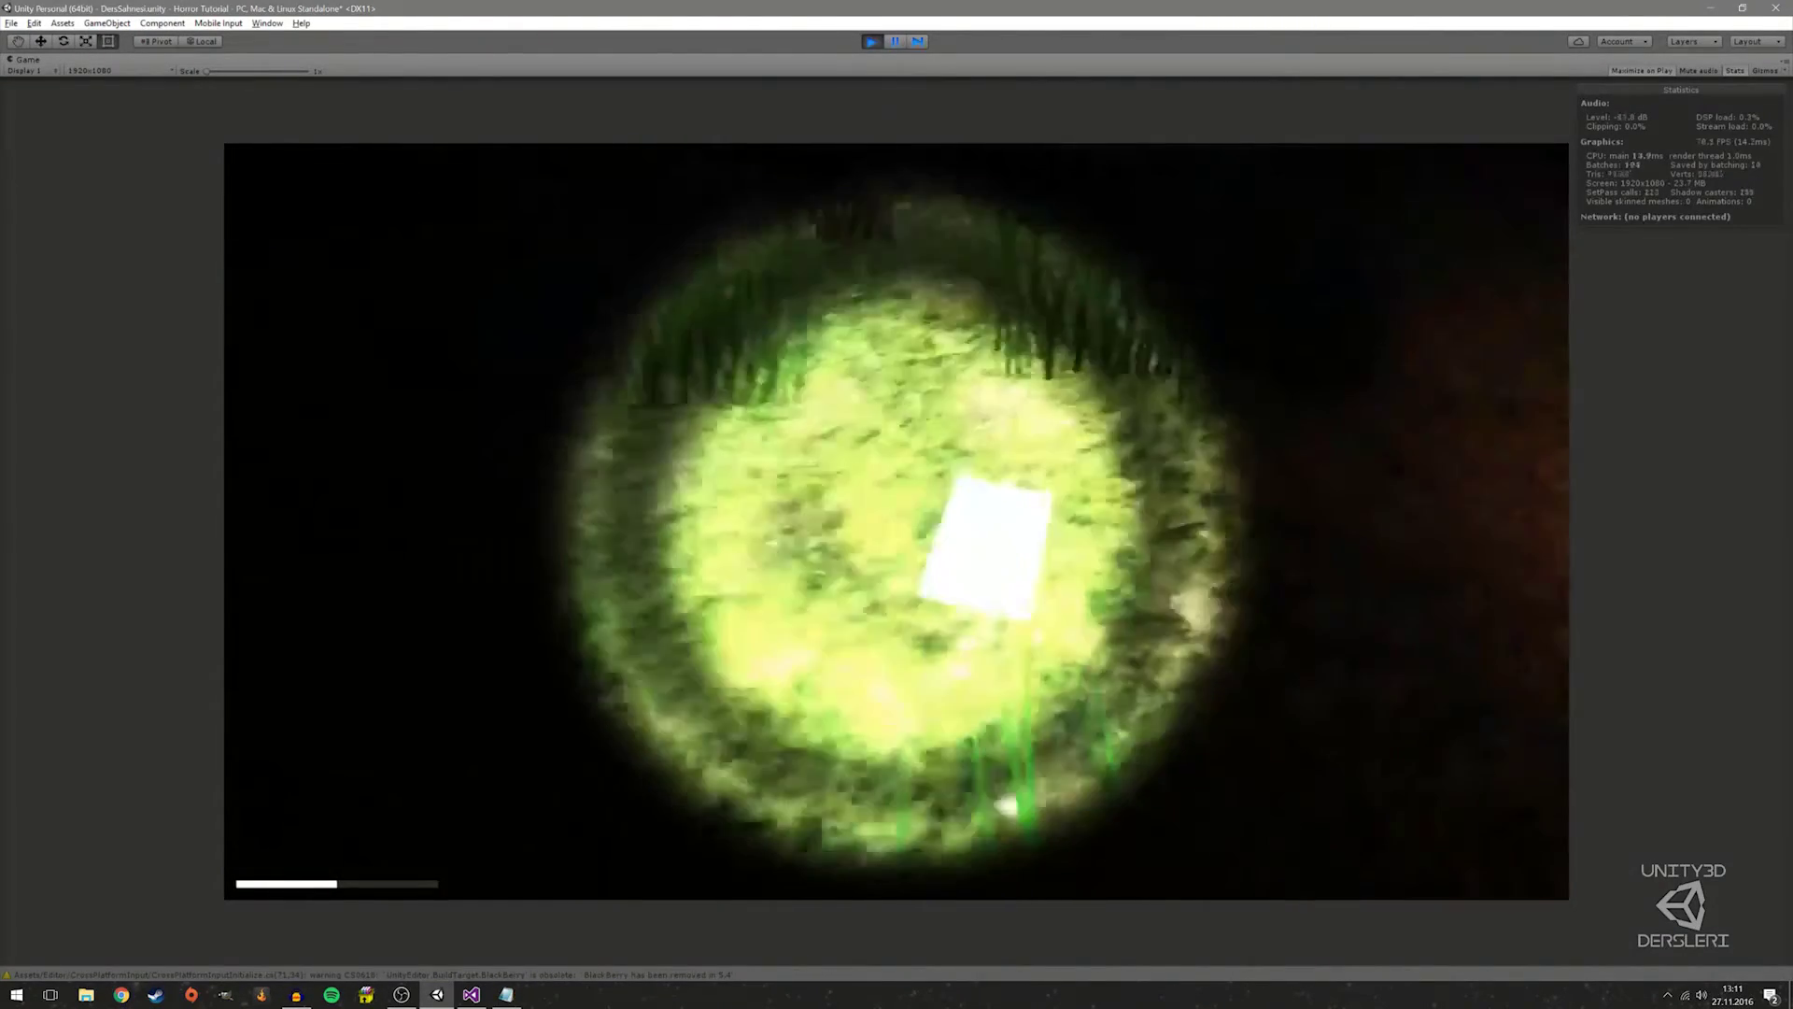
pyautogui.press('e')
pyautogui.press('c')
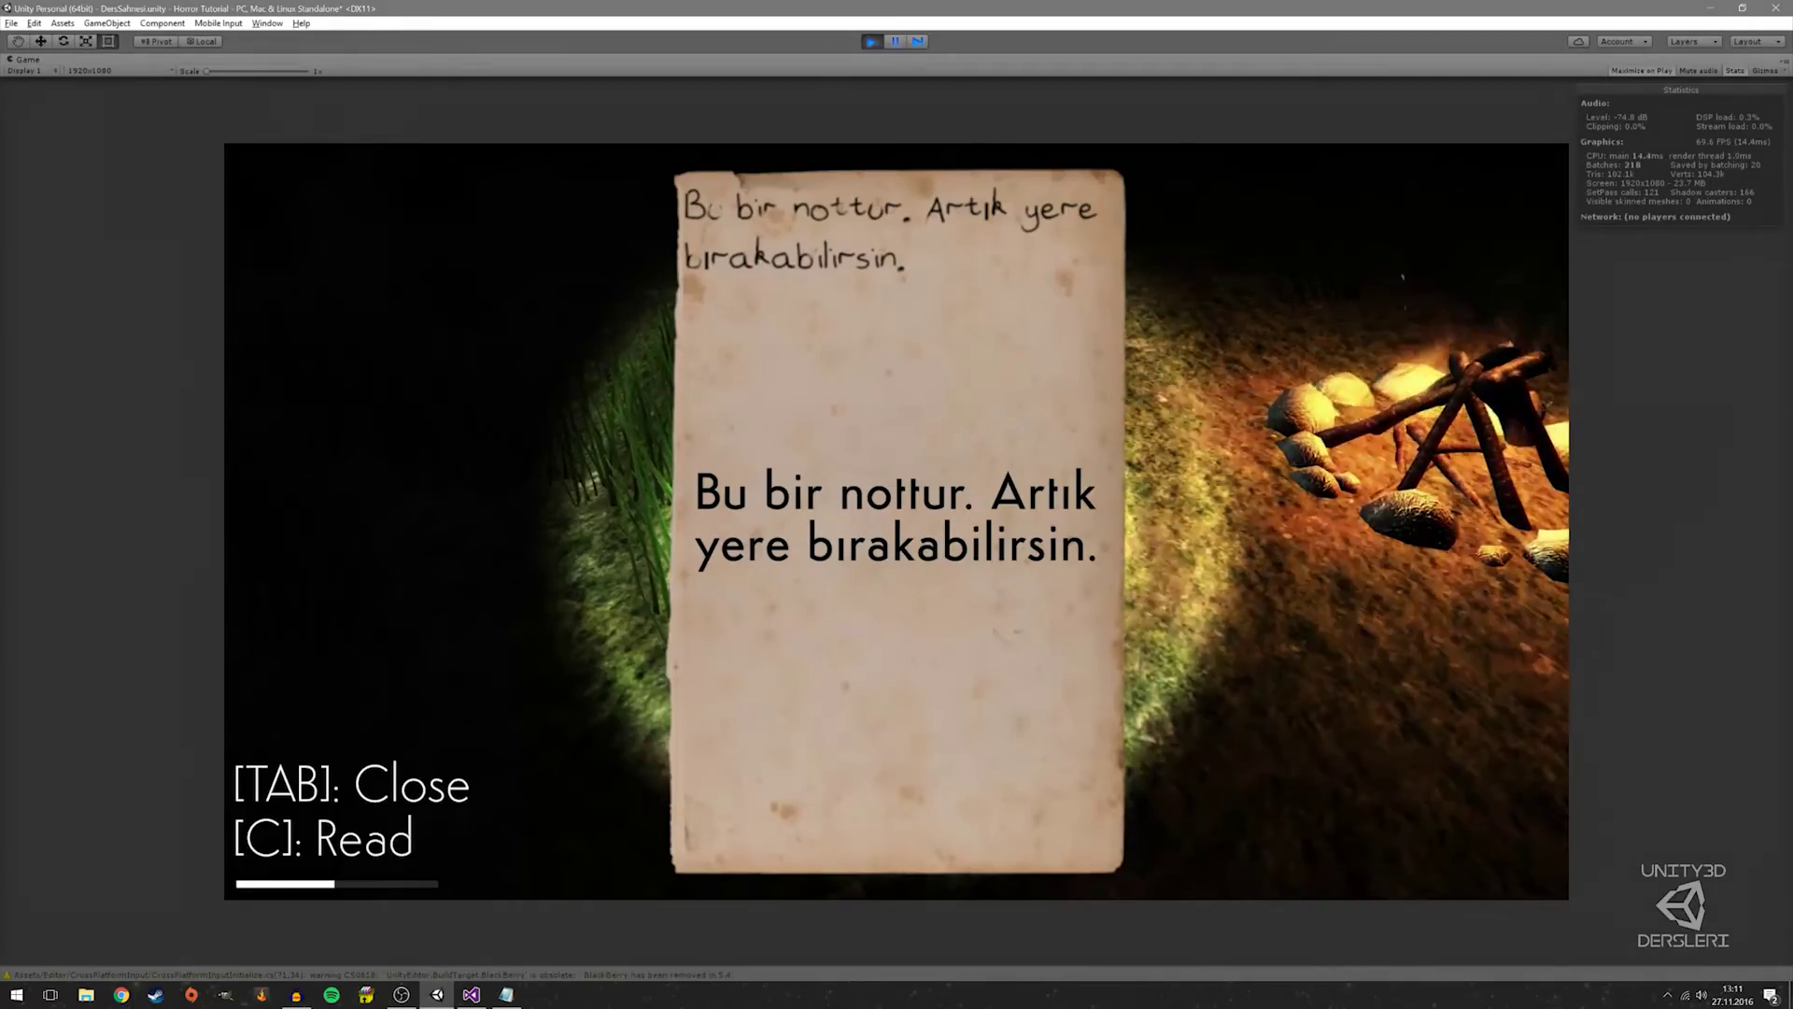
pyautogui.press('c')
pyautogui.press('c')
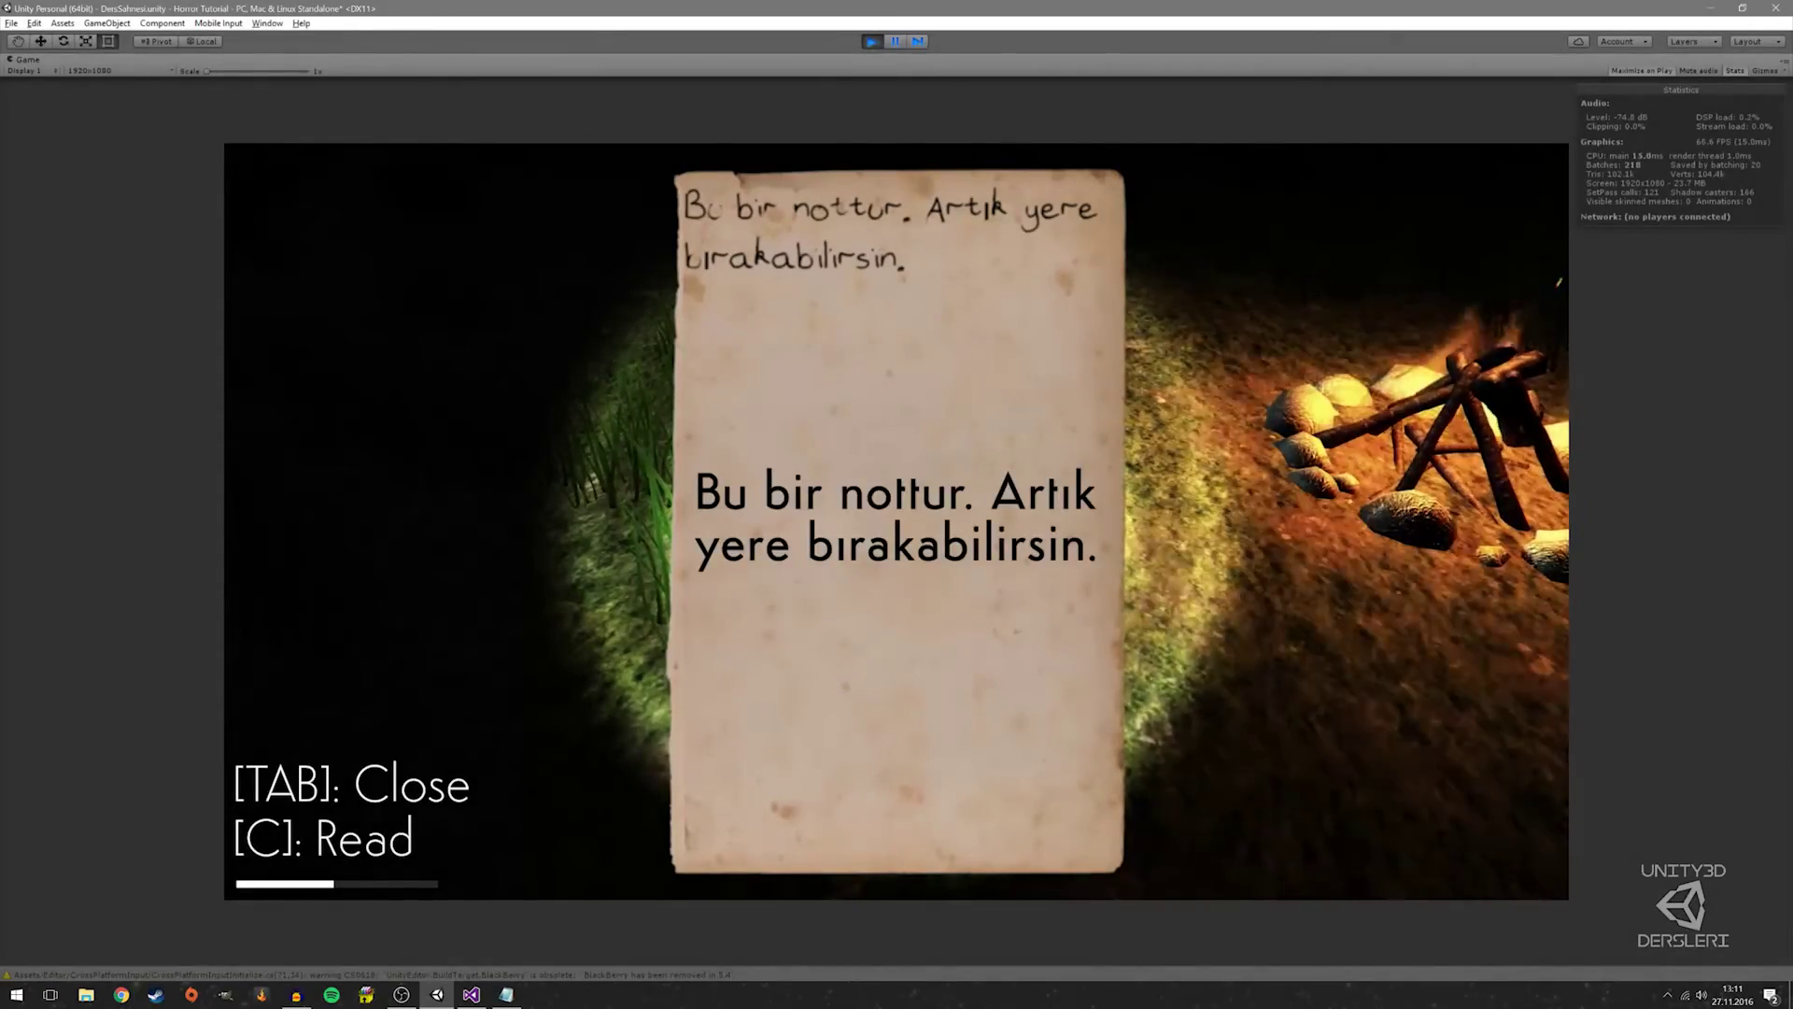
pyautogui.press('Tab')
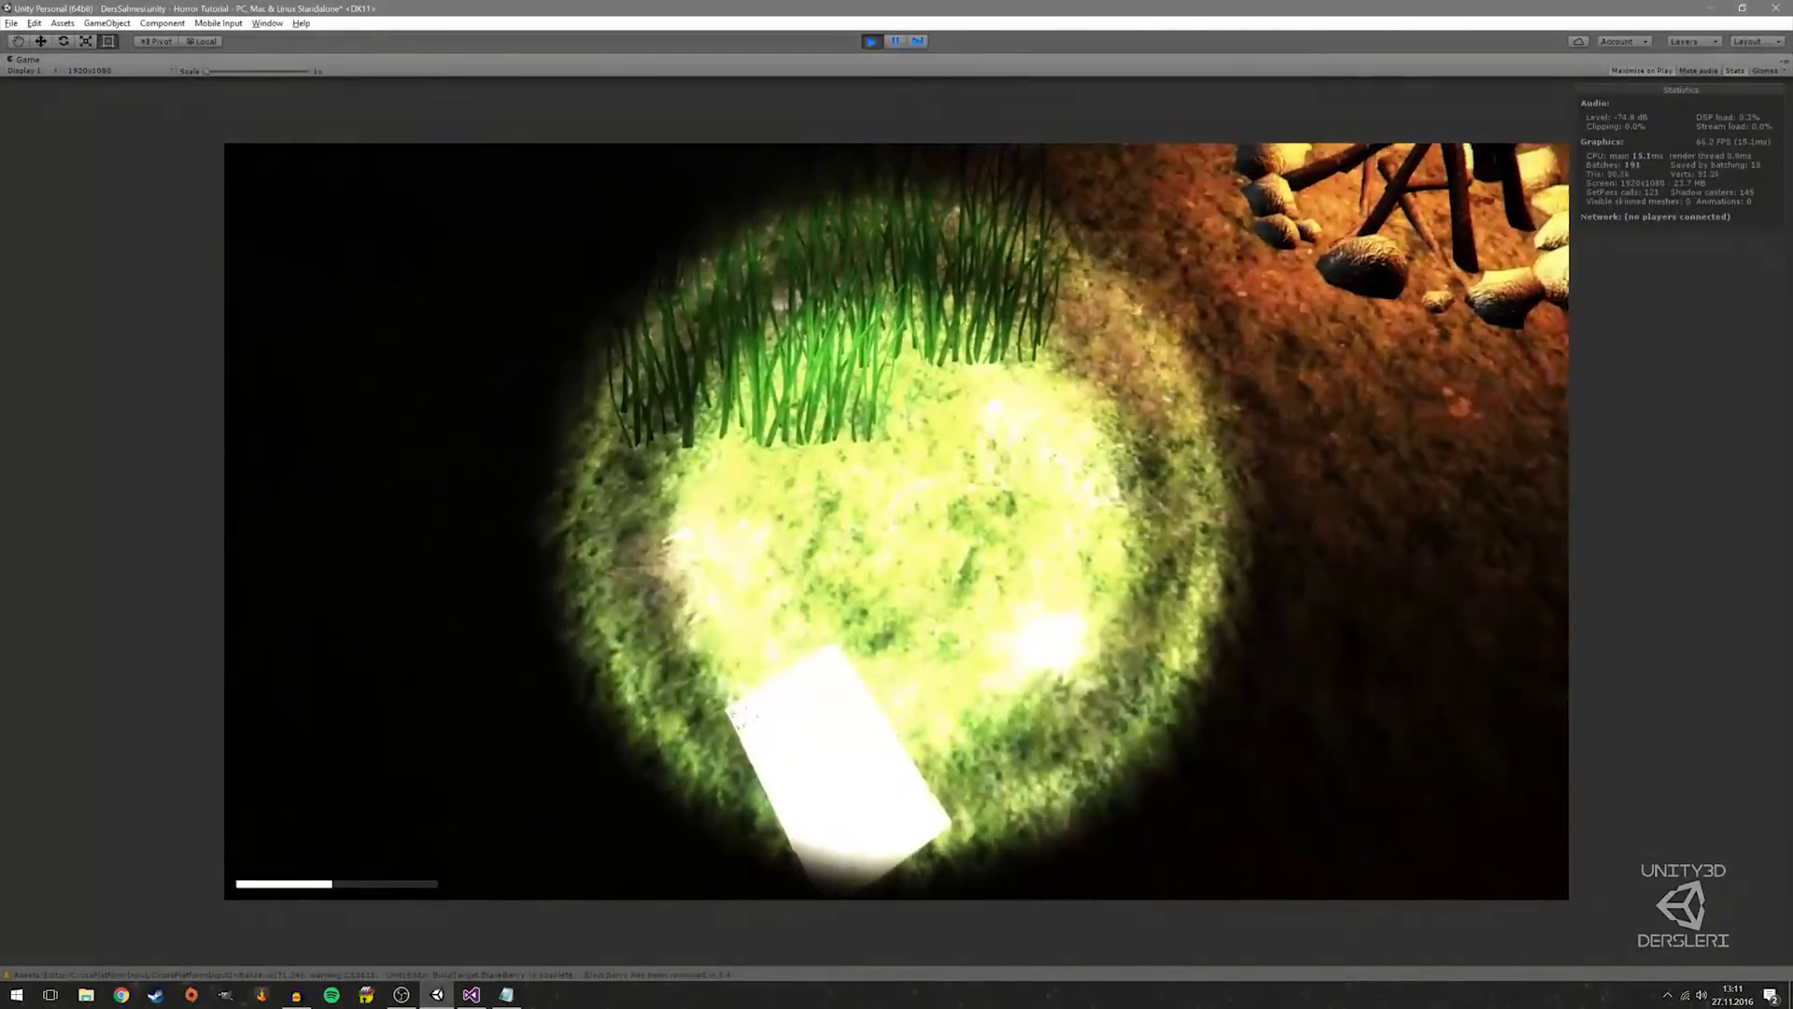
# Pick up the note again, toggle its text with C, then stop play and save the scene
pyautogui.press('e')
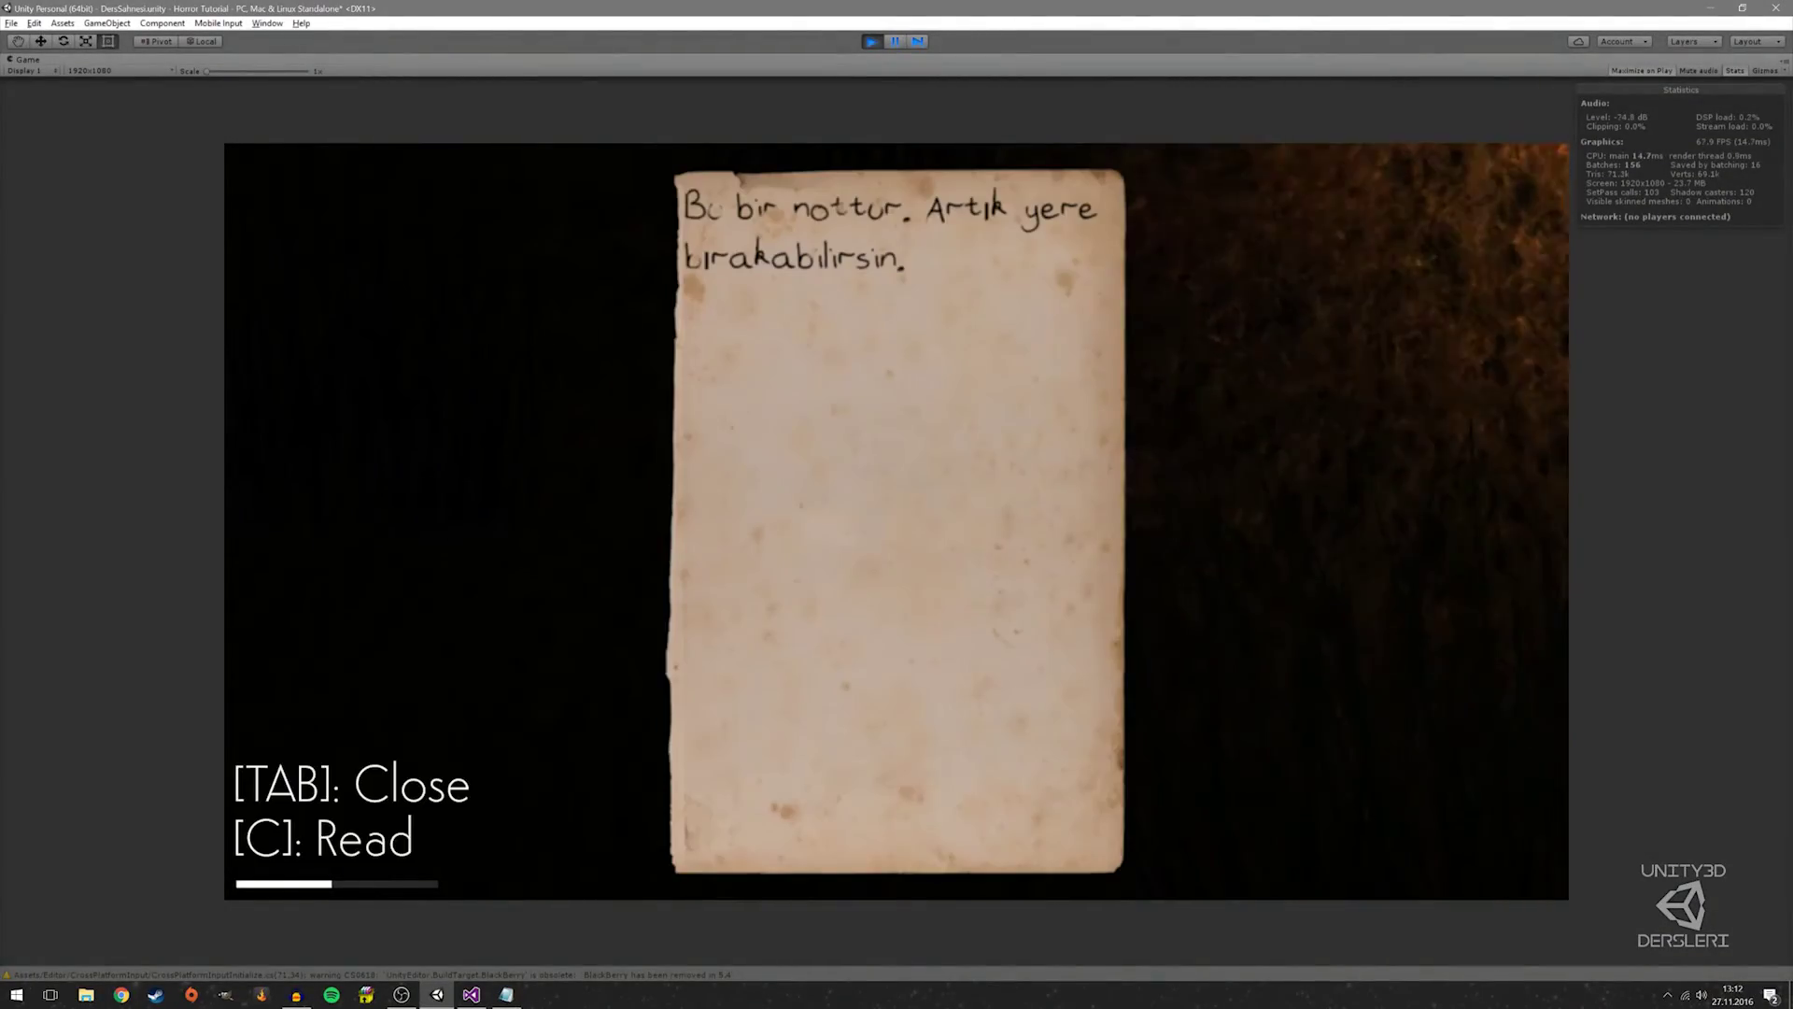
pyautogui.press('c')
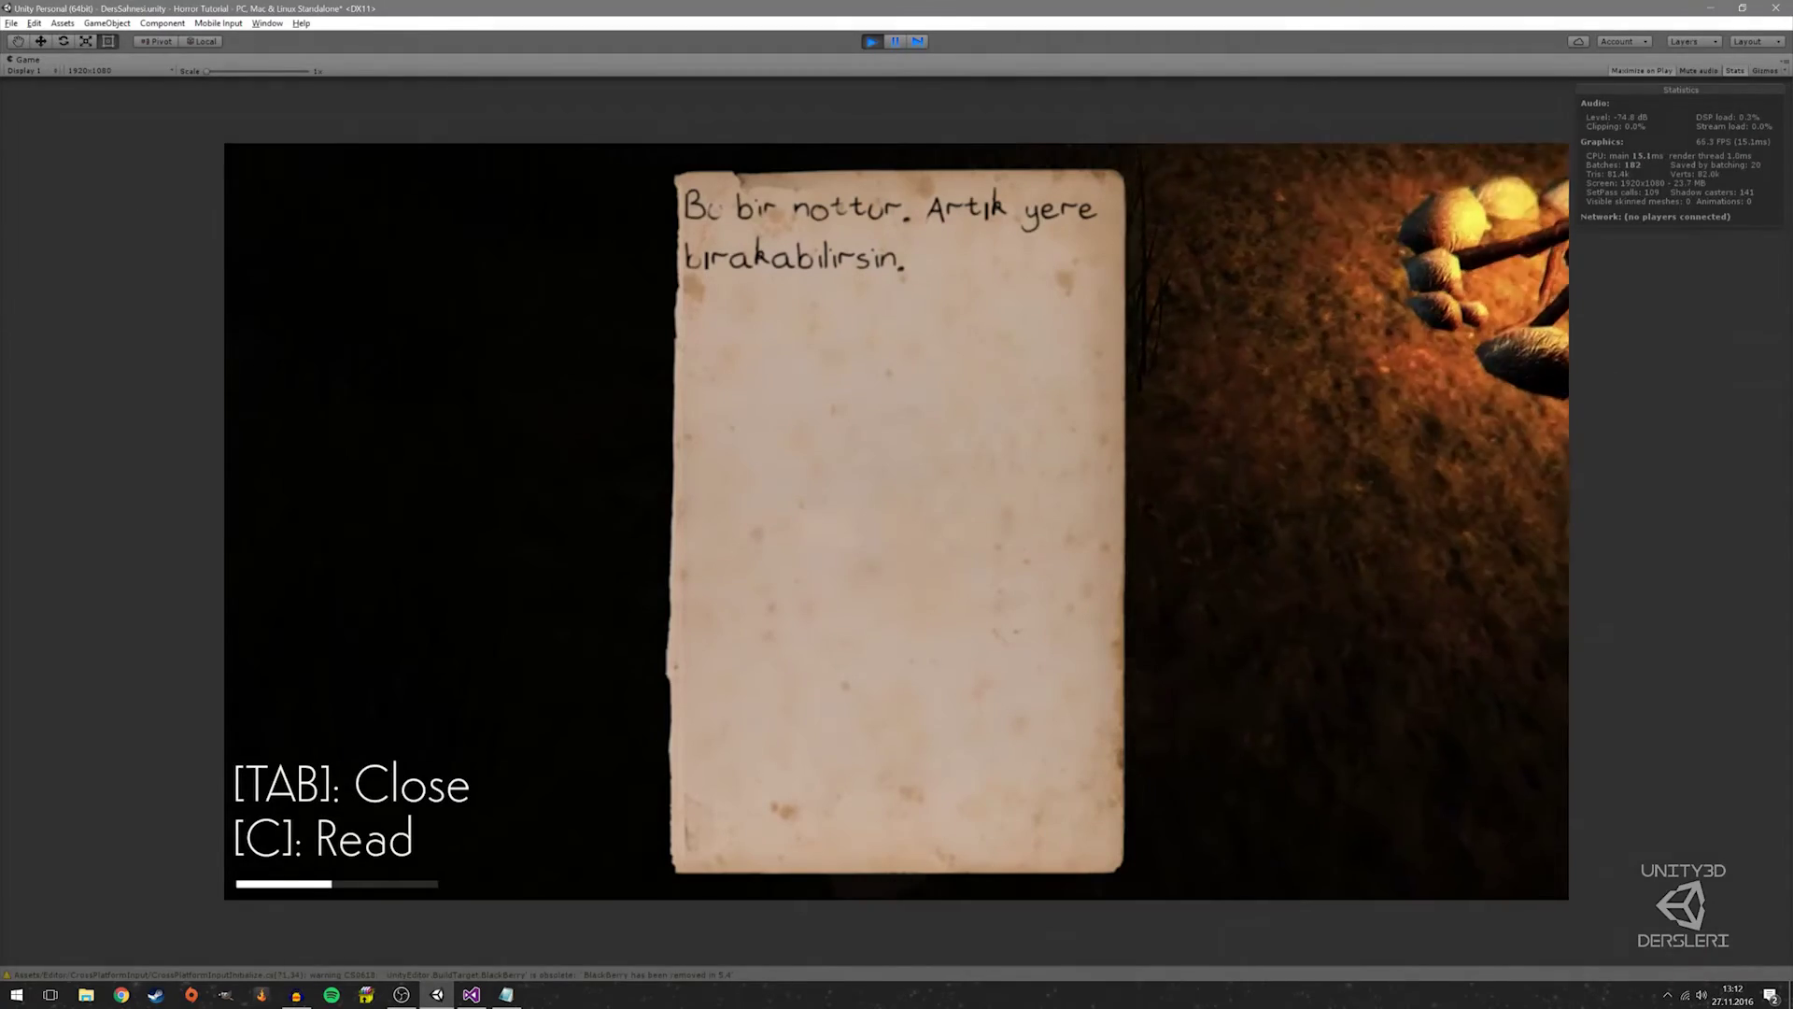
pyautogui.press('c')
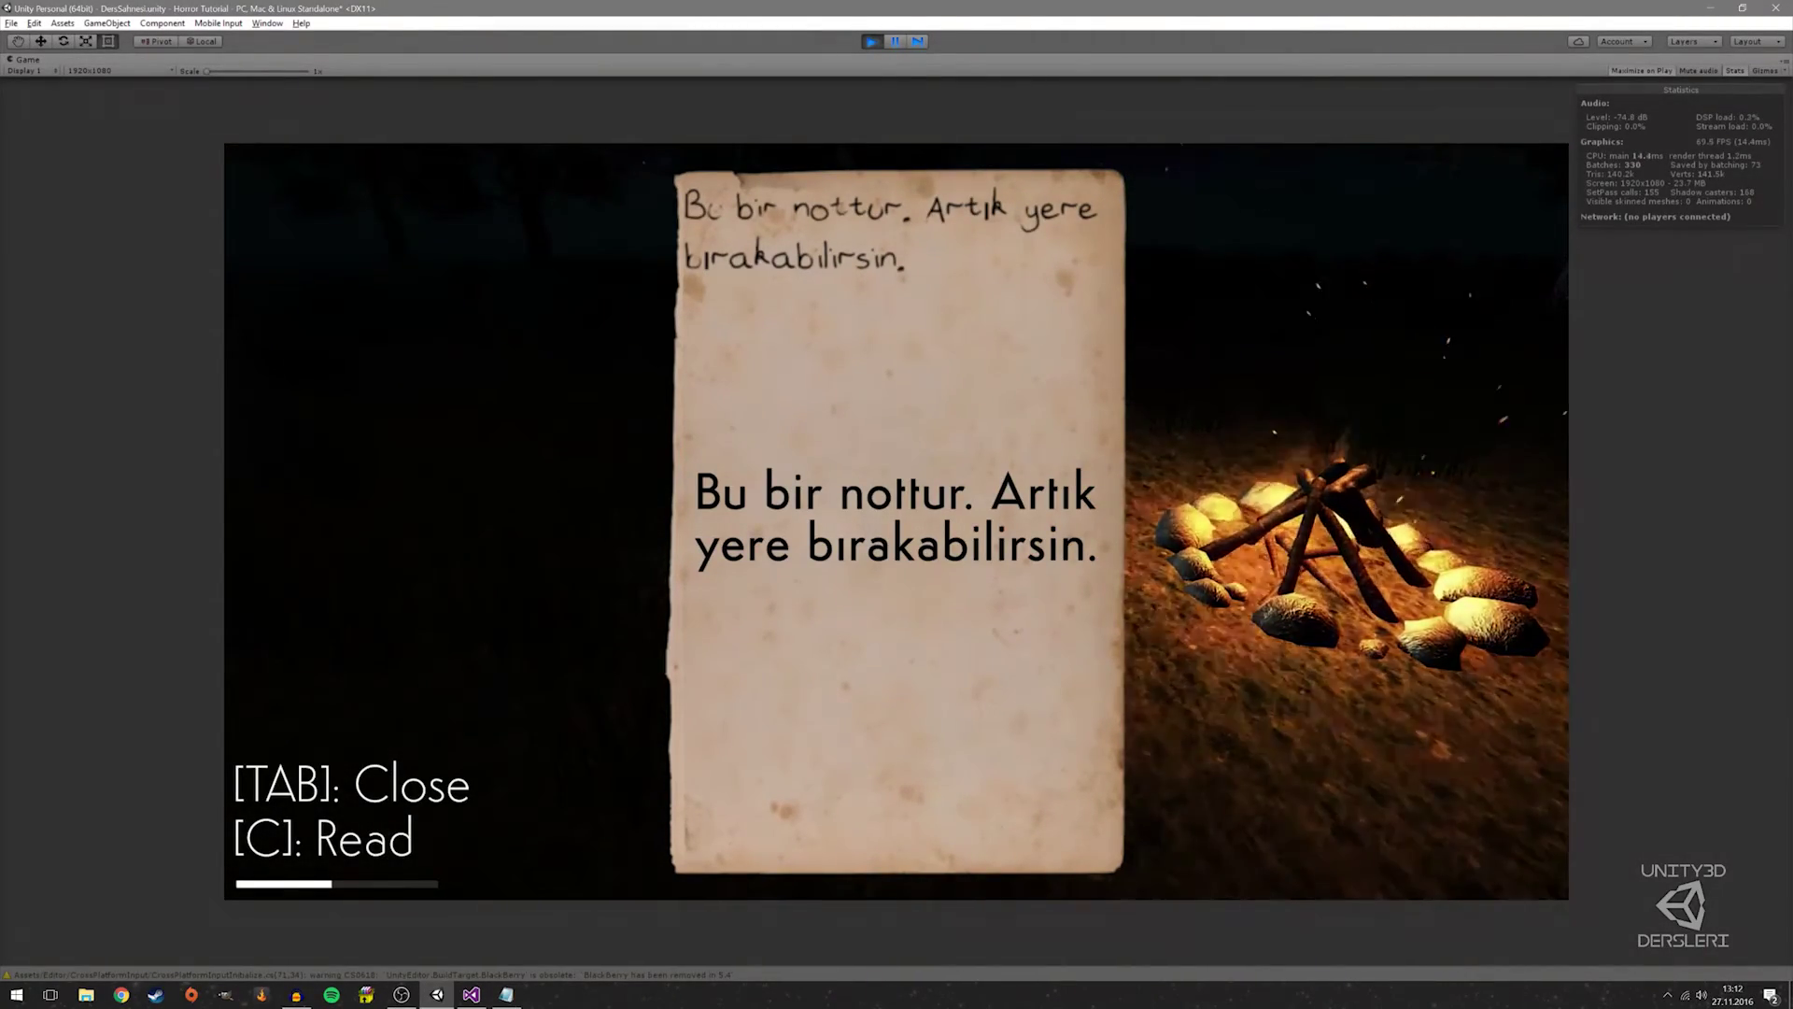
pyautogui.press('c')
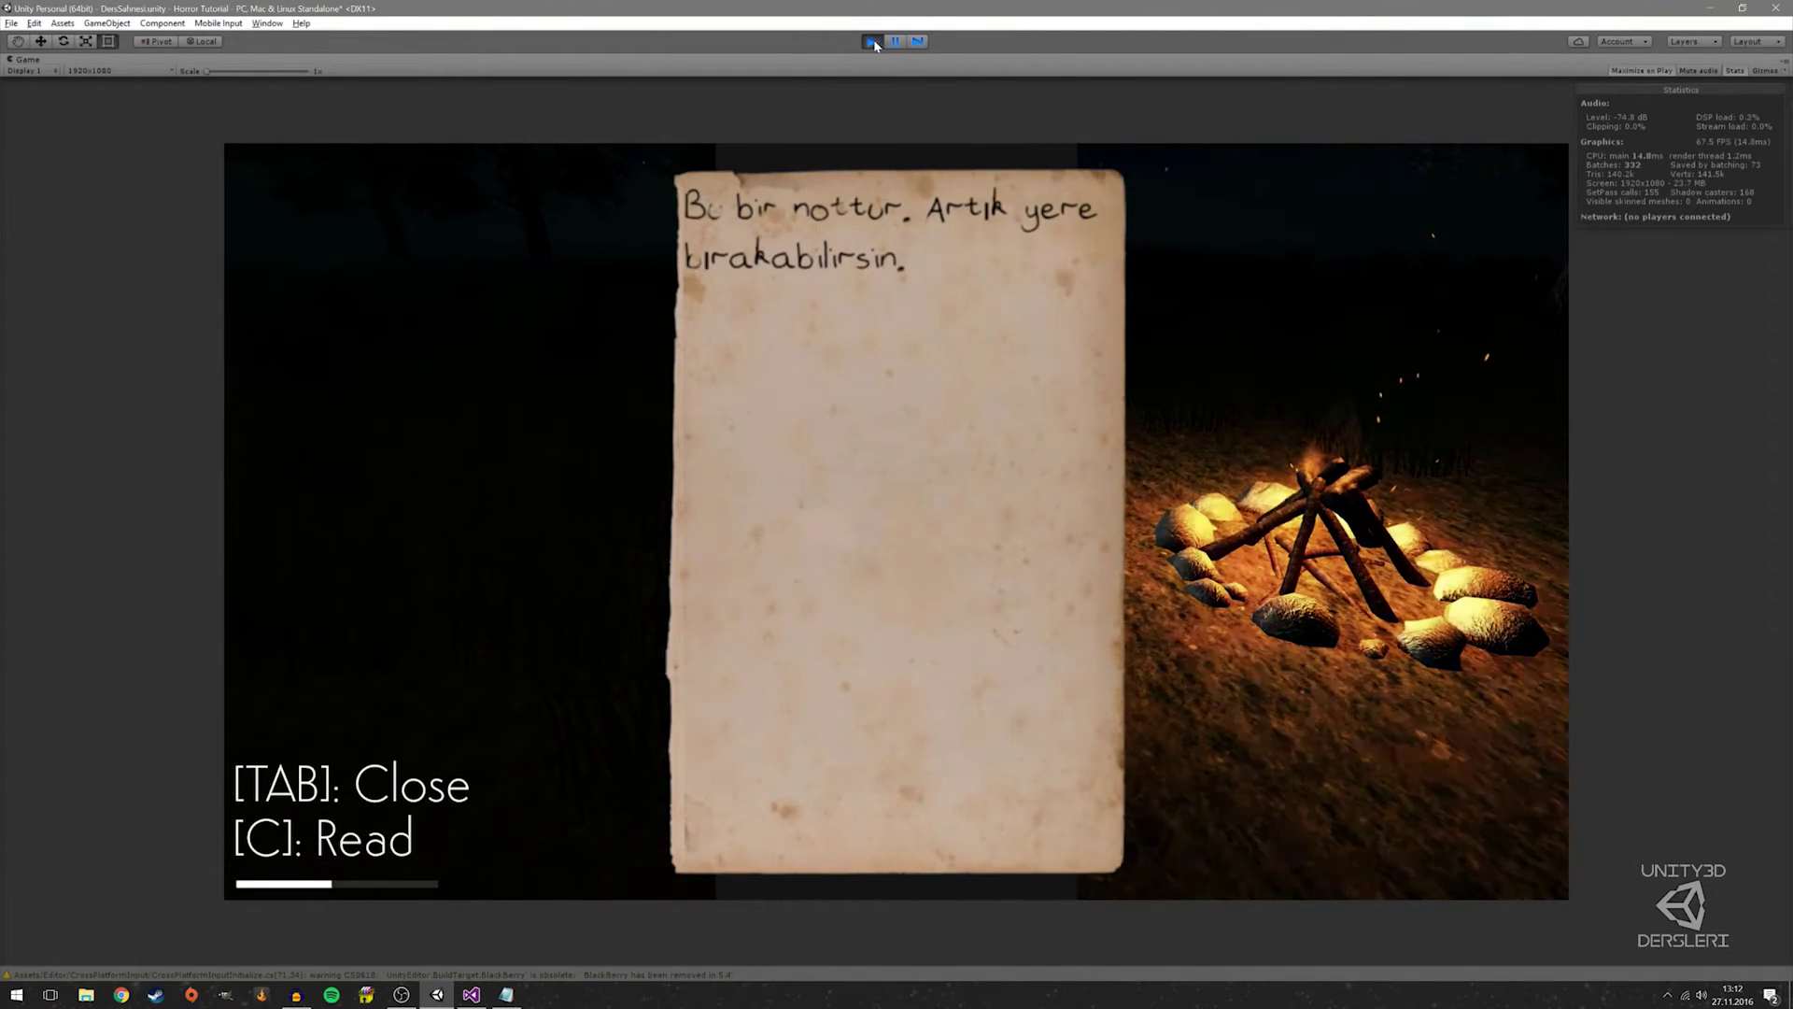
pyautogui.hotkey('ctrl', 'p')
pyautogui.hotkey('ctrl', 's')
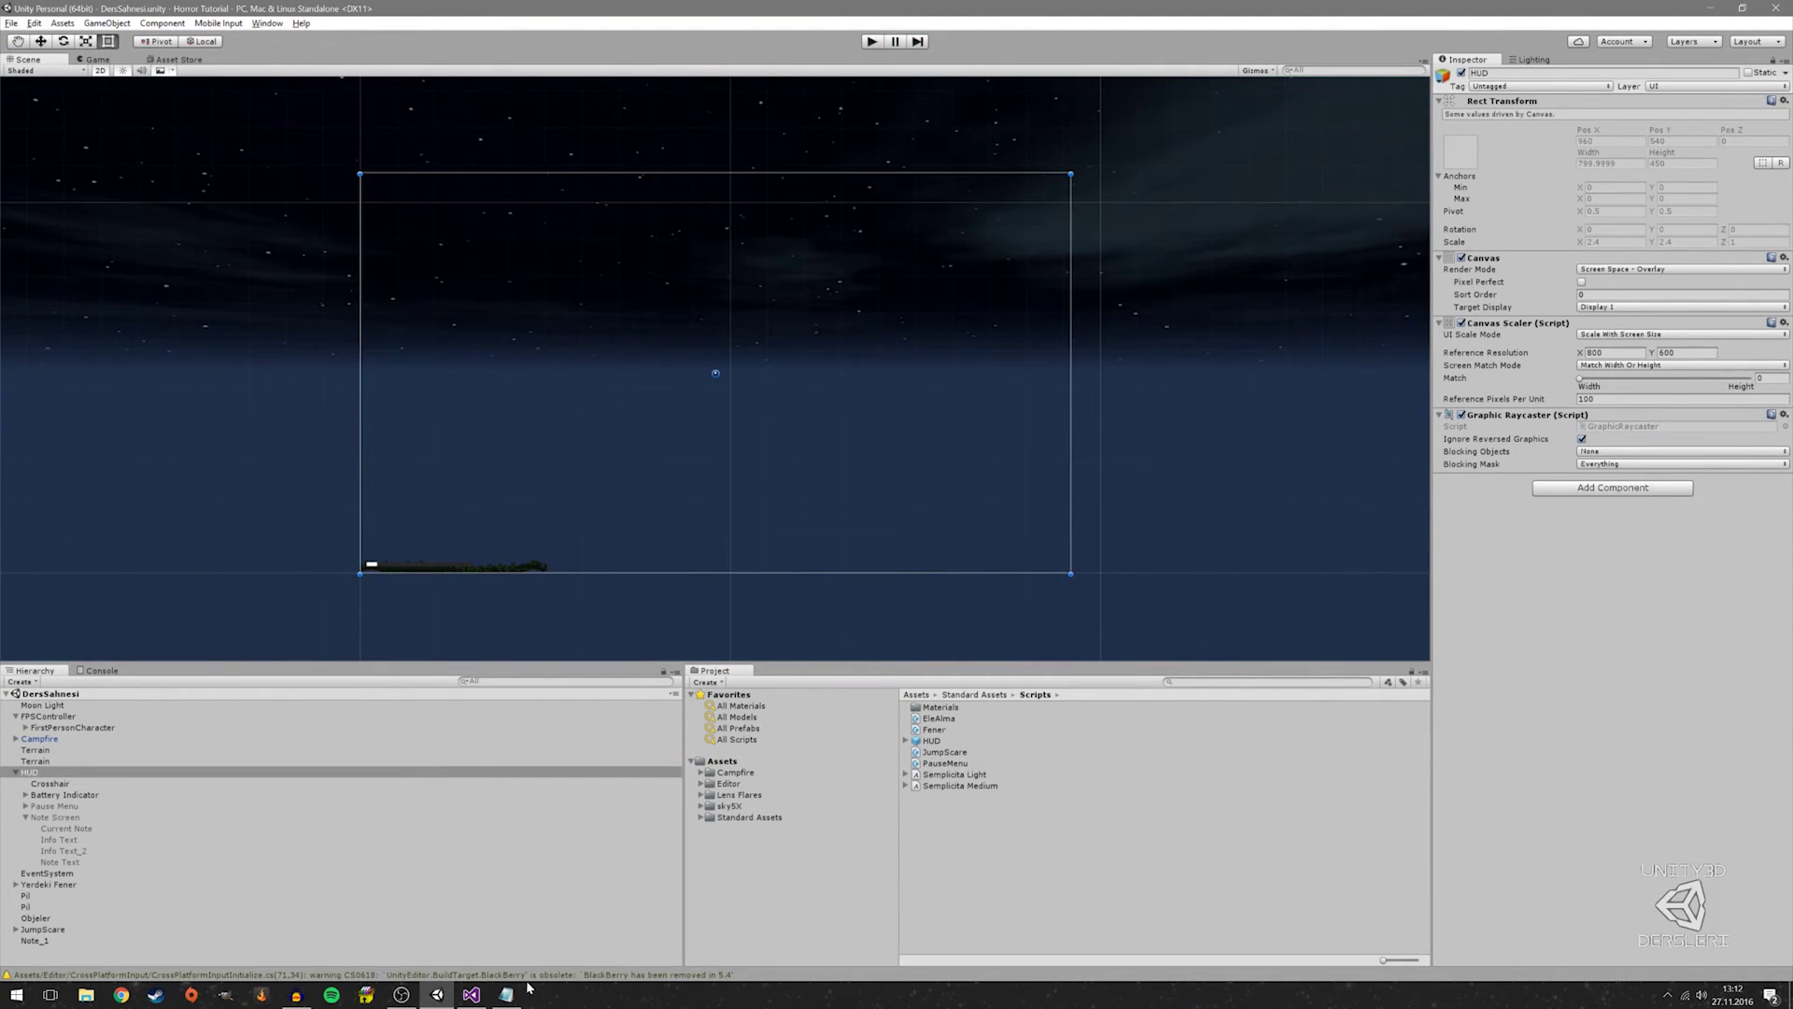
# In EleAlma.cs, delete the stray blank lines after the closing brace and the else block
pyautogui.click(471, 993)
pyautogui.scroll(2, 710, 495)
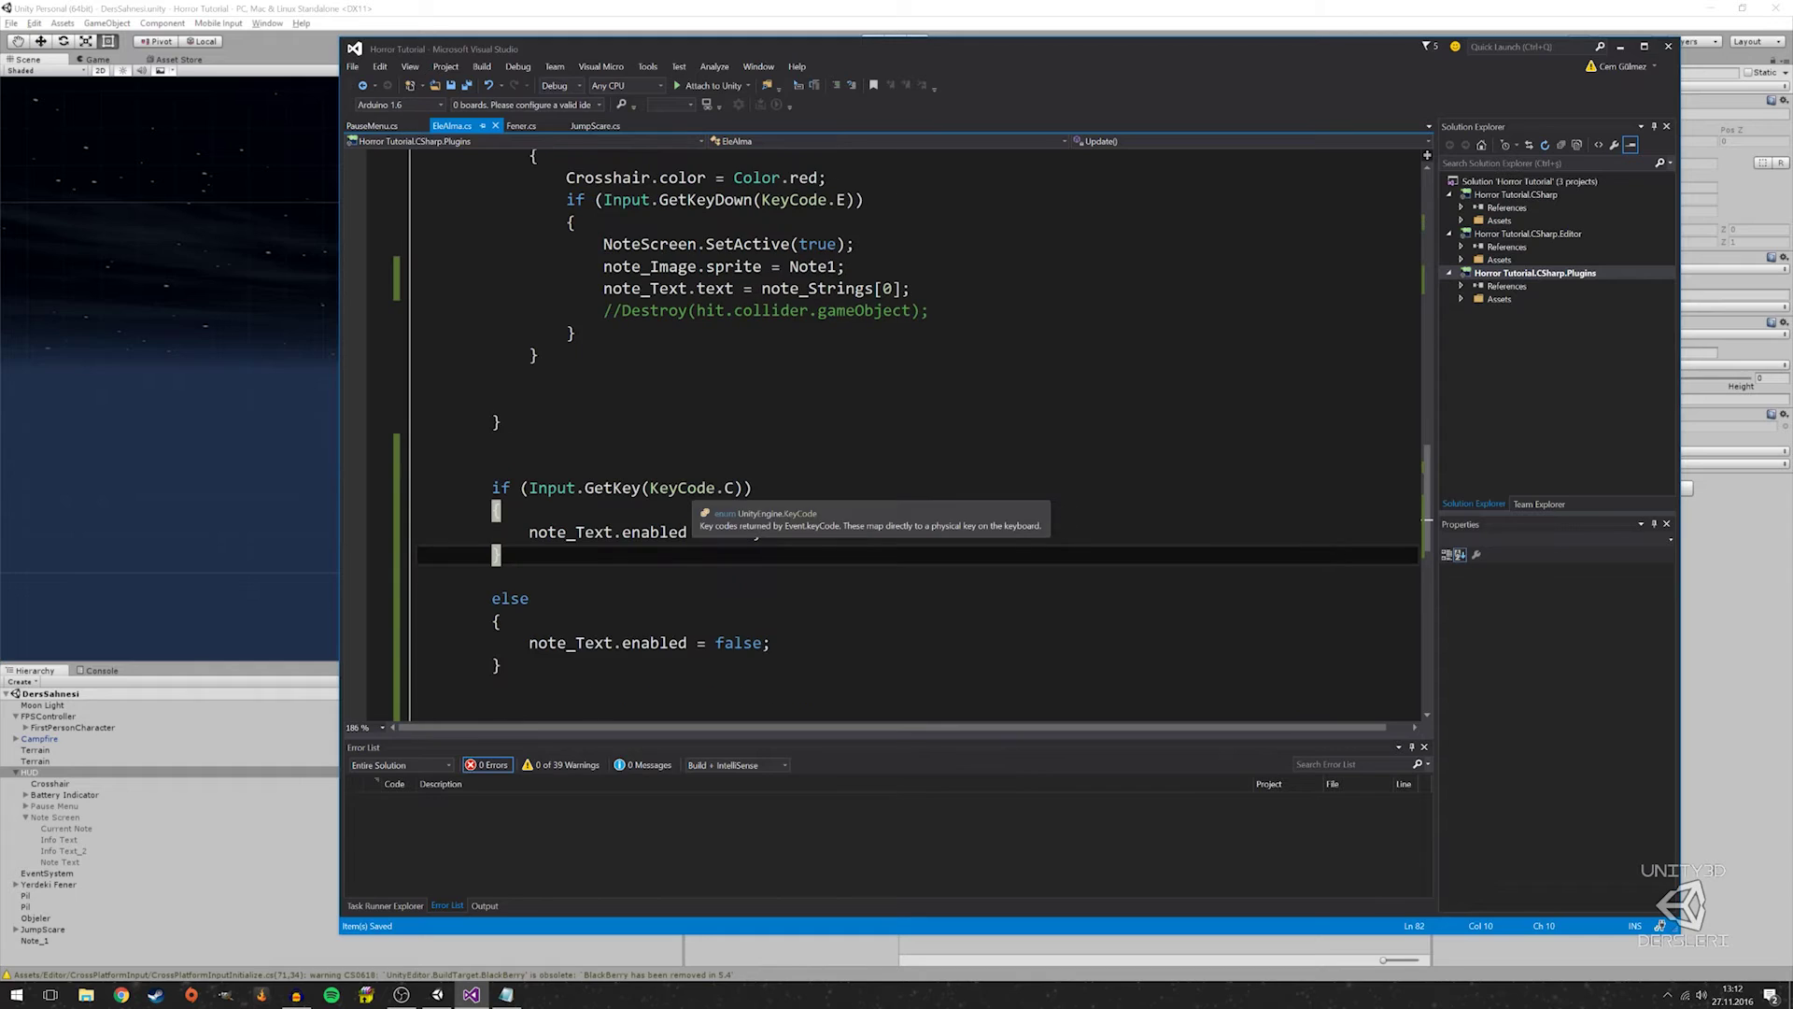
pyautogui.scroll(2, 496, 511)
pyautogui.press('Up')
pyautogui.press('Up')
pyautogui.press('Up')
pyautogui.press('Up')
pyautogui.press('Up')
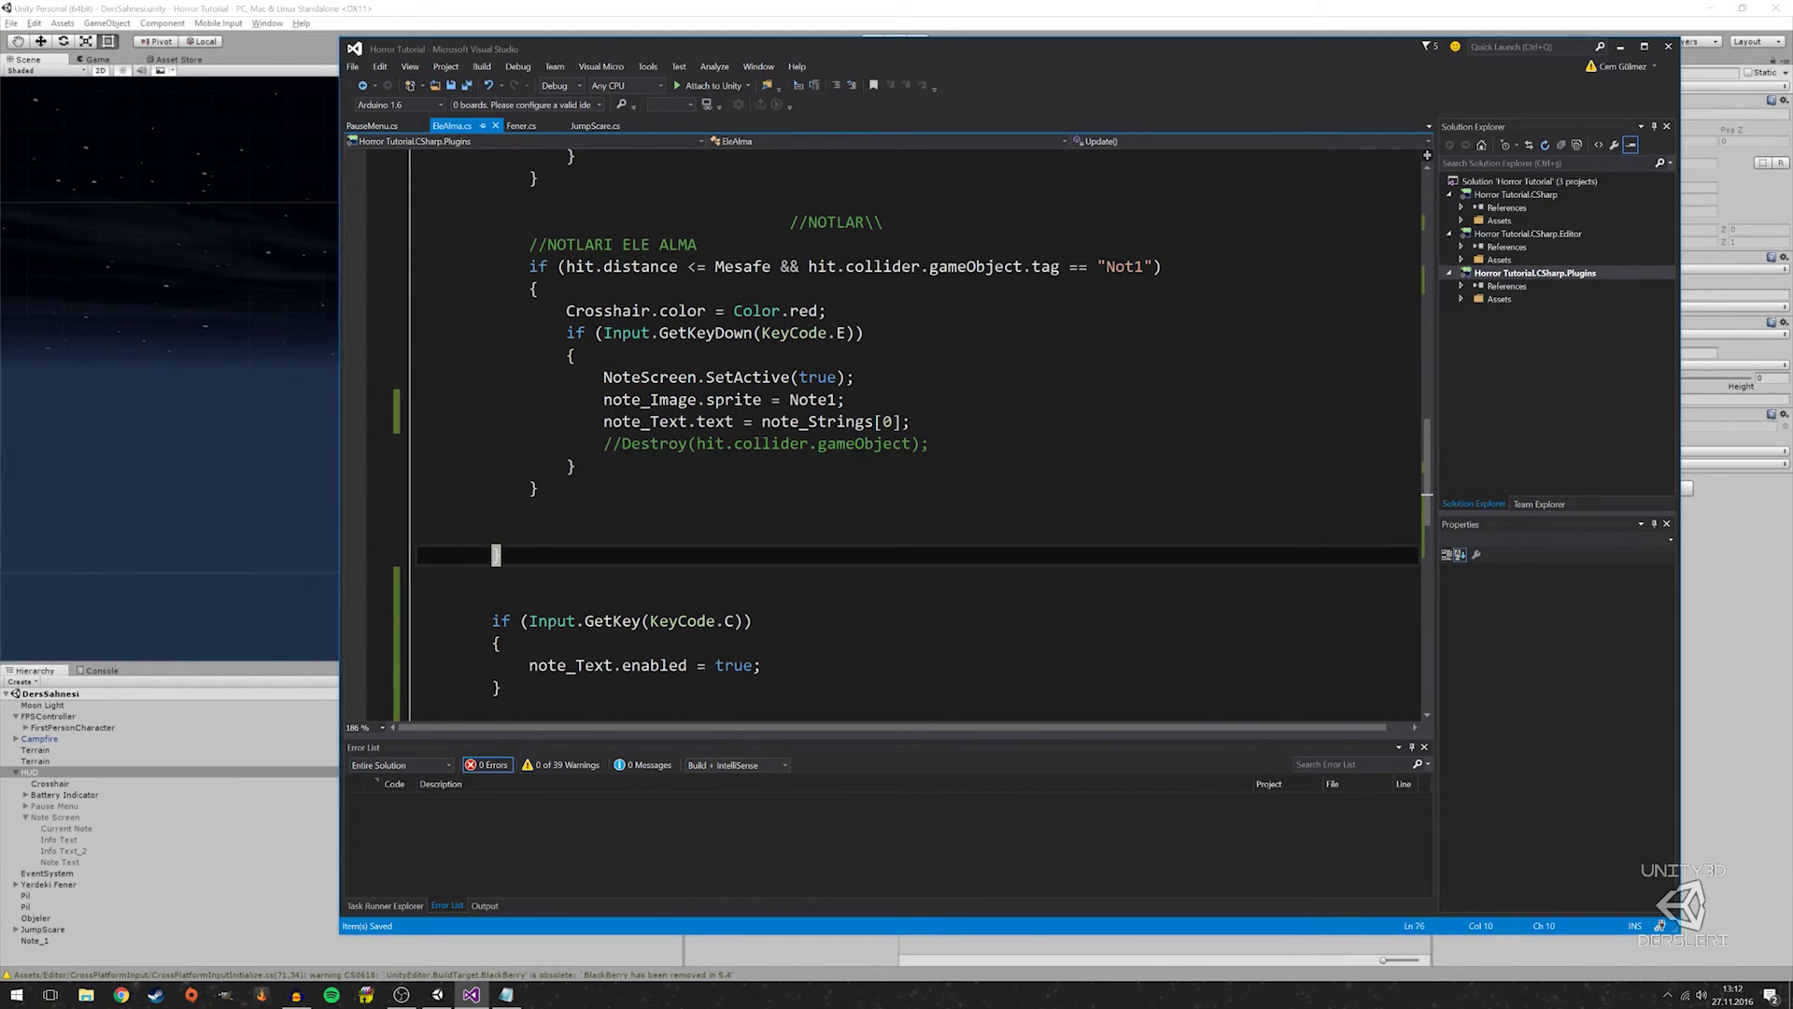
pyautogui.press('BackSpace')
pyautogui.press('BackSpace')
pyautogui.press('BackSpace')
pyautogui.scroll(-3, 883, 429)
pyautogui.scroll(-3, 883, 429)
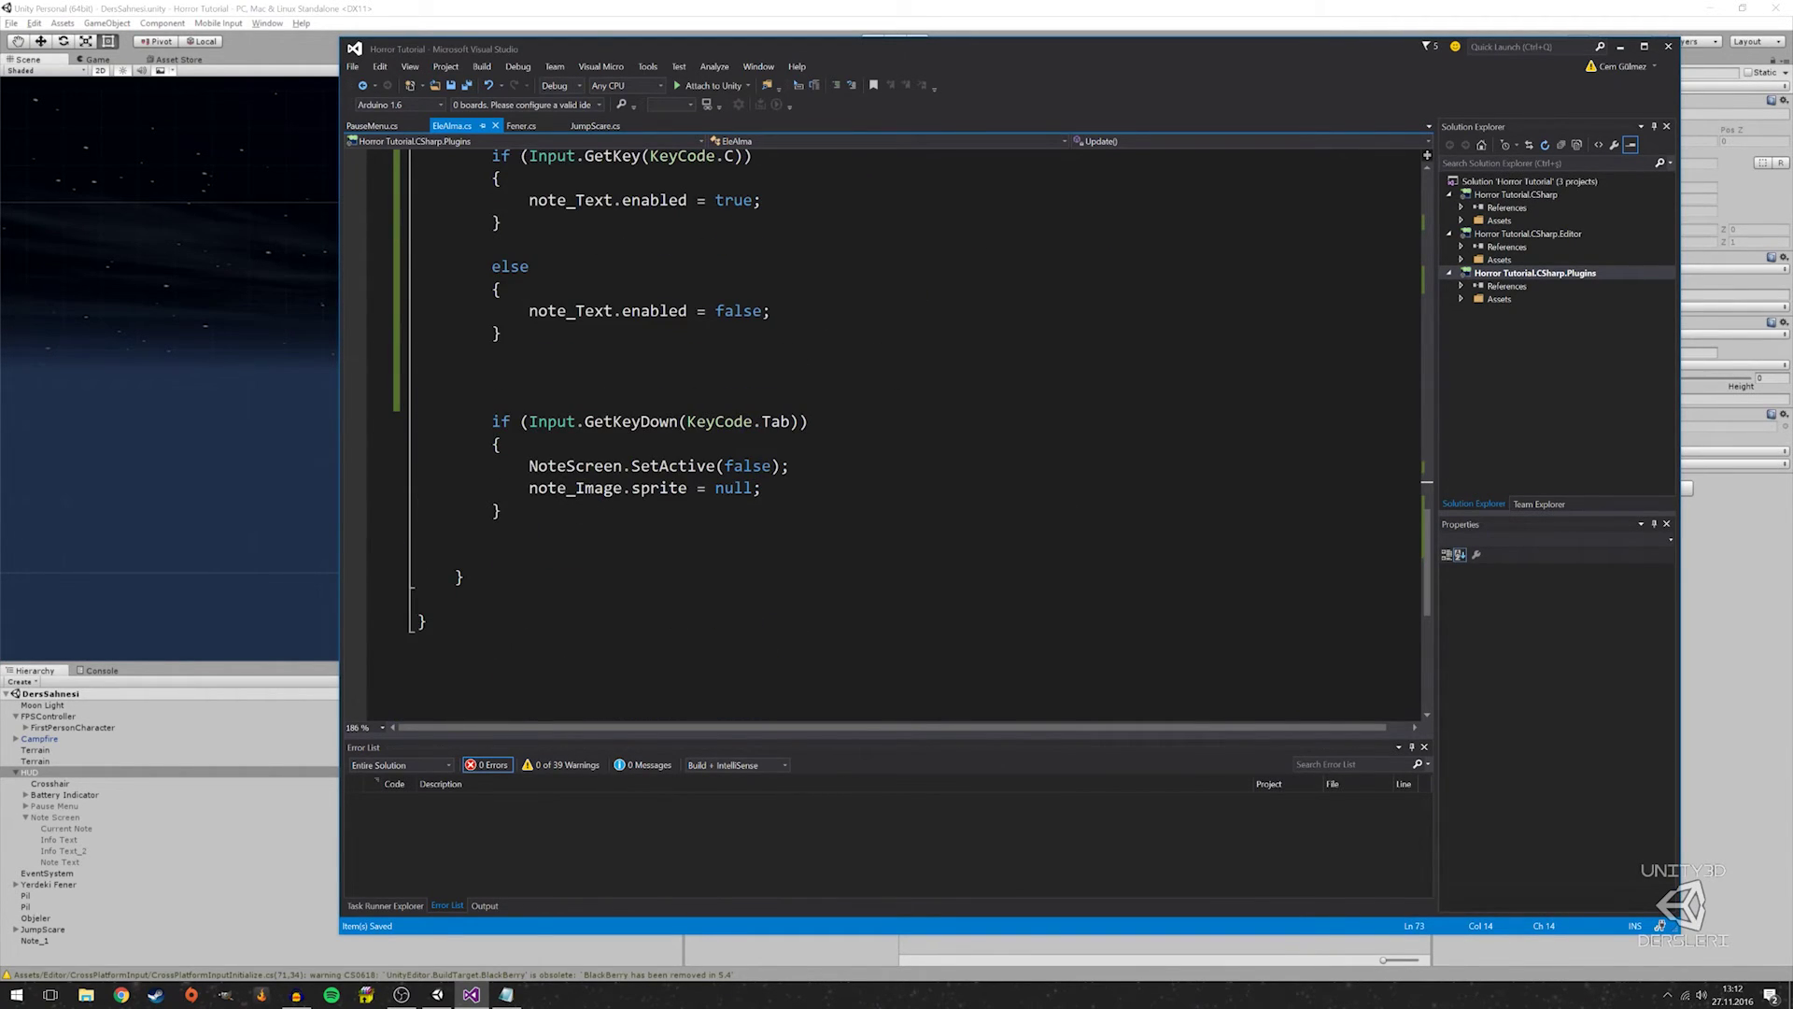
pyautogui.scroll(3, 882, 429)
pyautogui.moveTo(420, 457); pyautogui.dragTo(502, 412)
pyautogui.press('BackSpace')
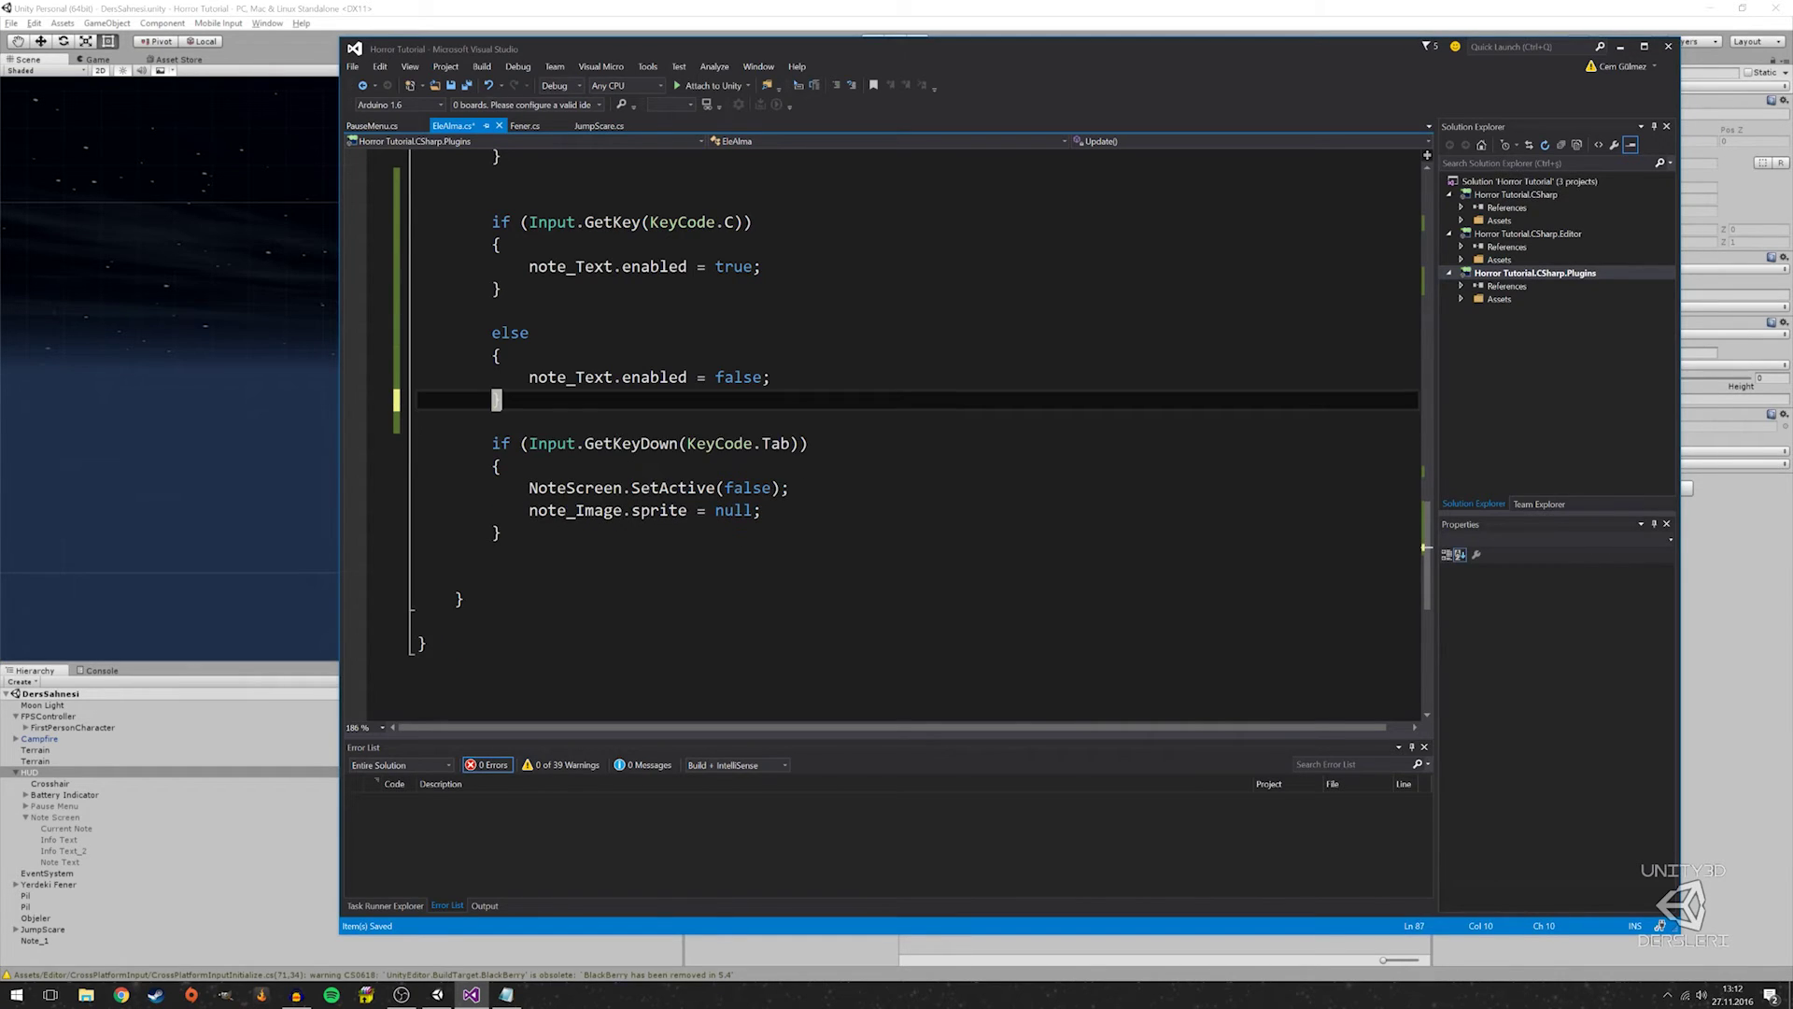
# Remove the extra blank lines after the Tab, Not1 and Pil blocks
pyautogui.scroll(3, 883, 430)
pyautogui.scroll(-2, 883, 430)
pyautogui.press('Down')
pyautogui.press('Down')
pyautogui.press('Down')
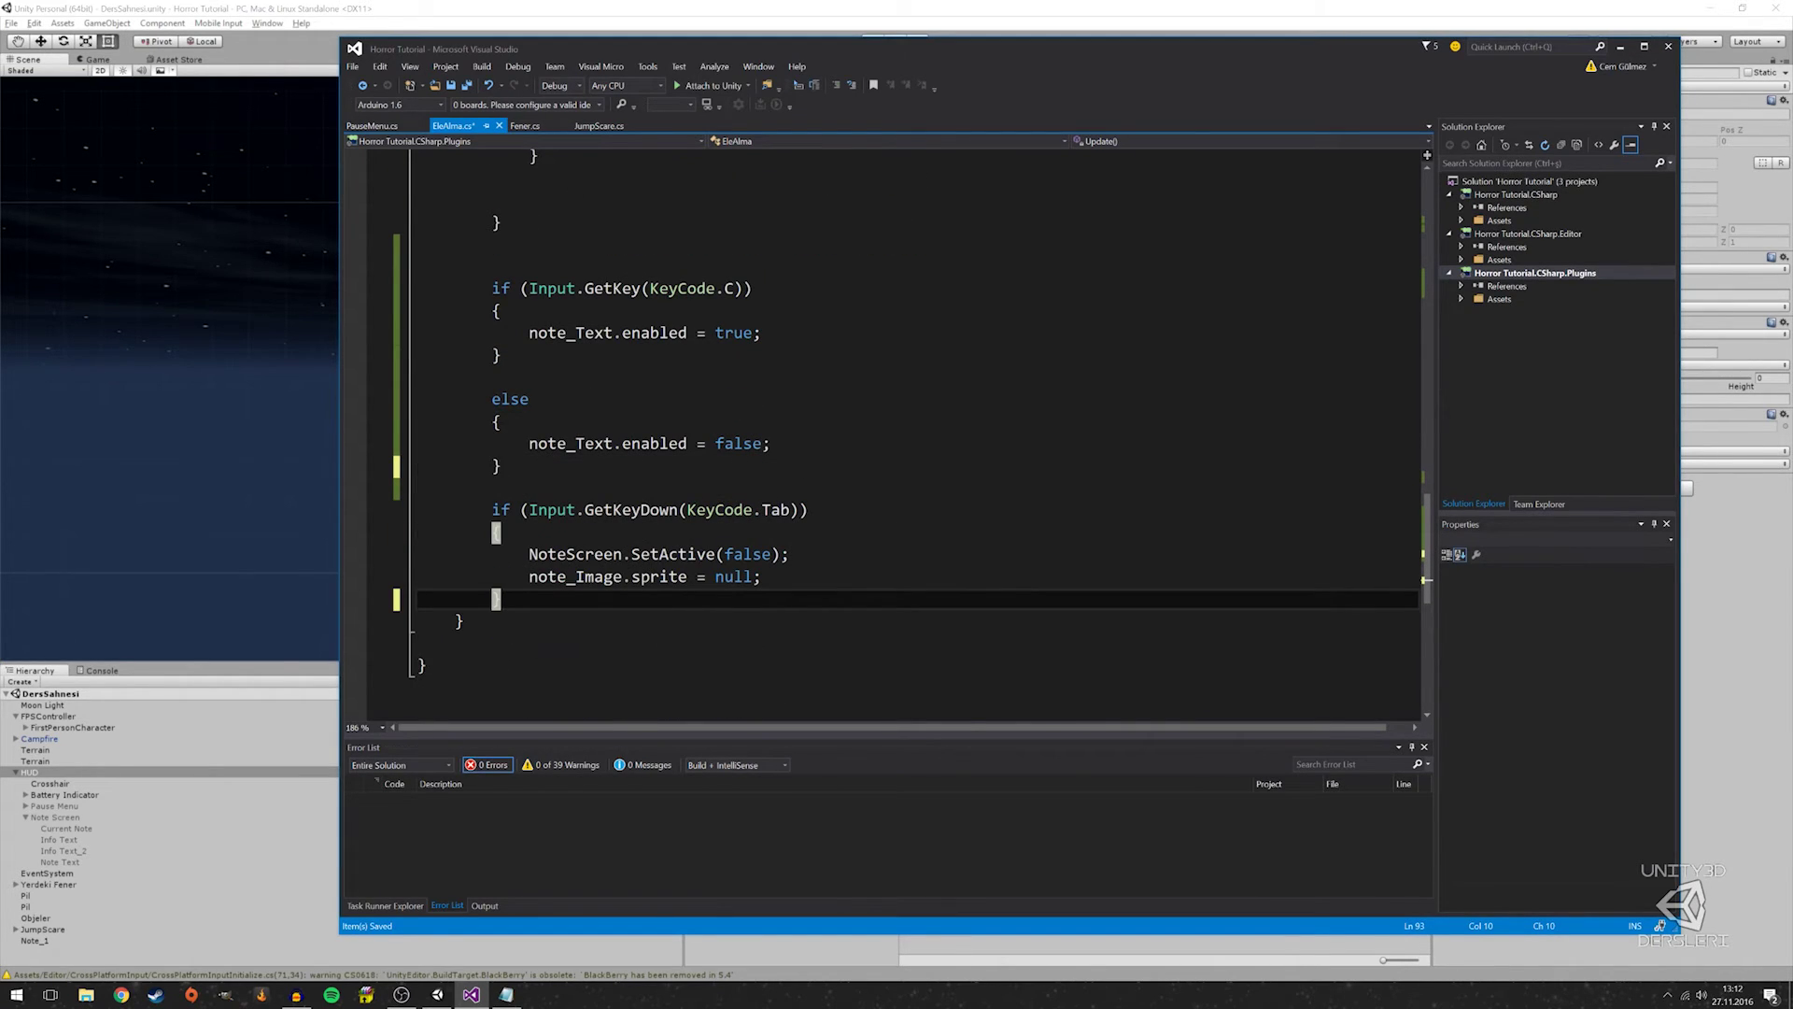
pyautogui.press('Down')
pyautogui.scroll(1, 882, 430)
pyautogui.scroll(1, 882, 430)
pyautogui.scroll(1, 882, 429)
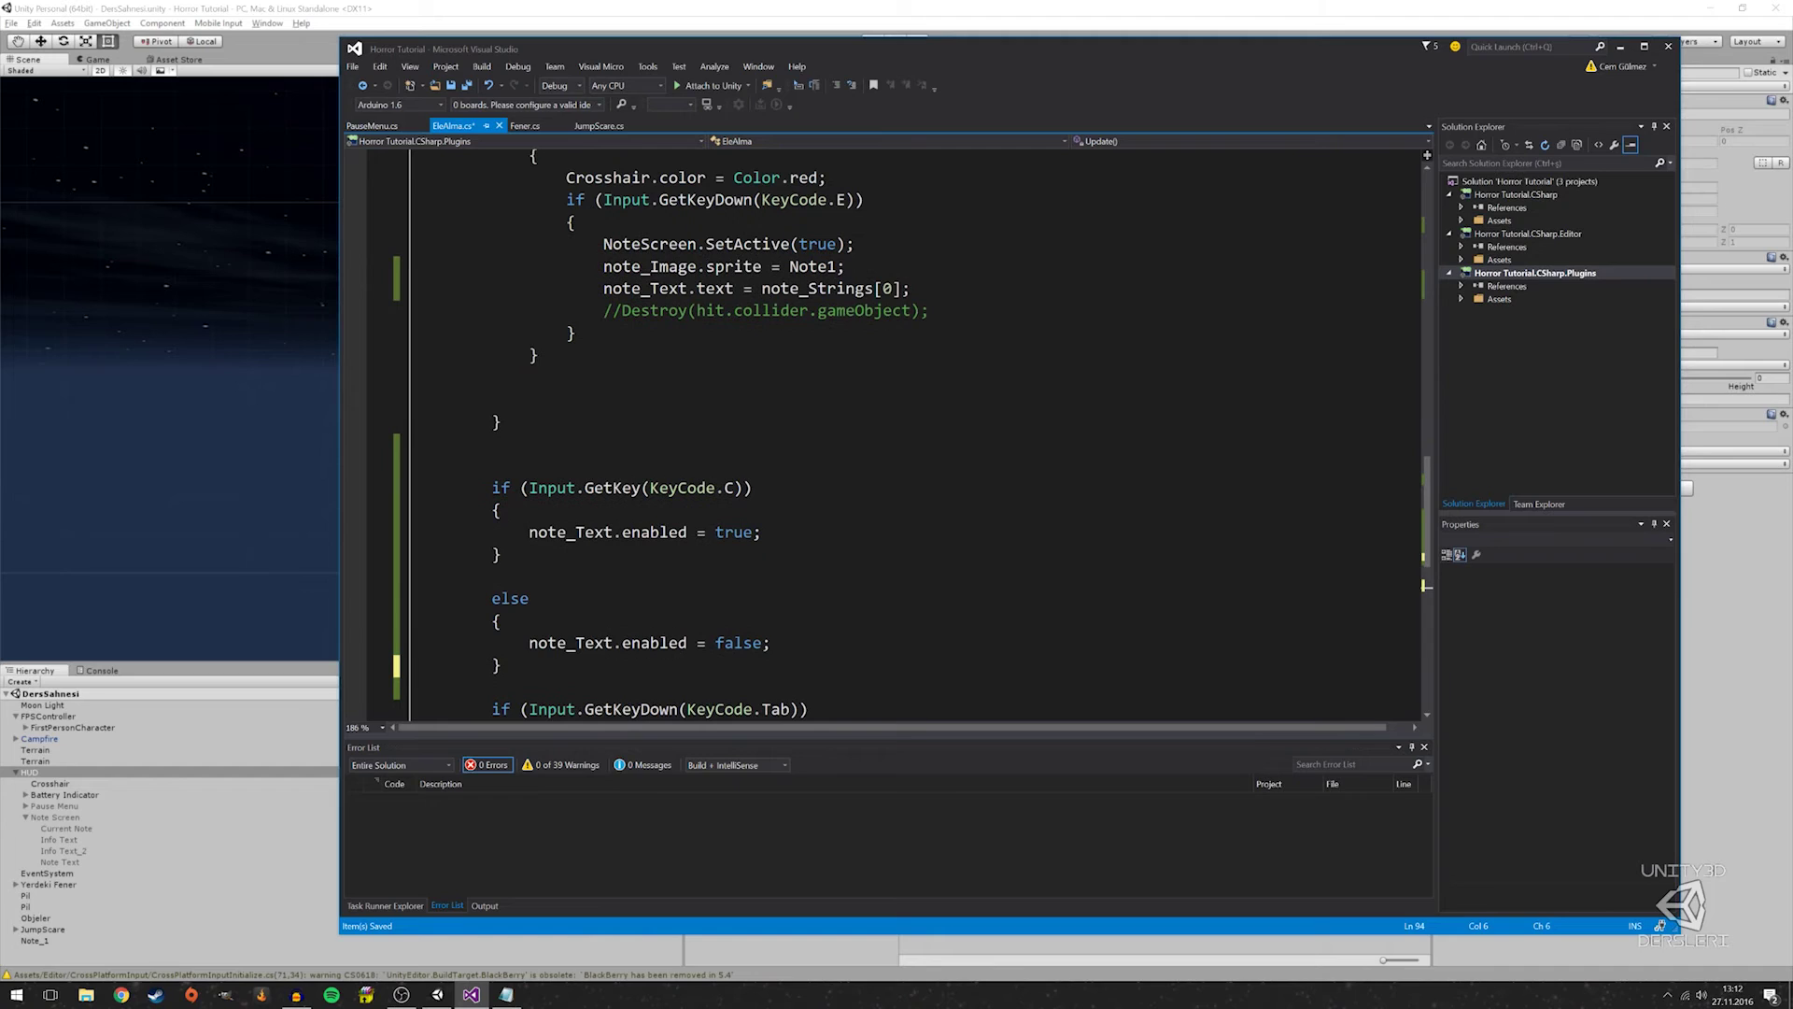
pyautogui.press('BackSpace')
pyautogui.press('BackSpace')
pyautogui.press('BackSpace')
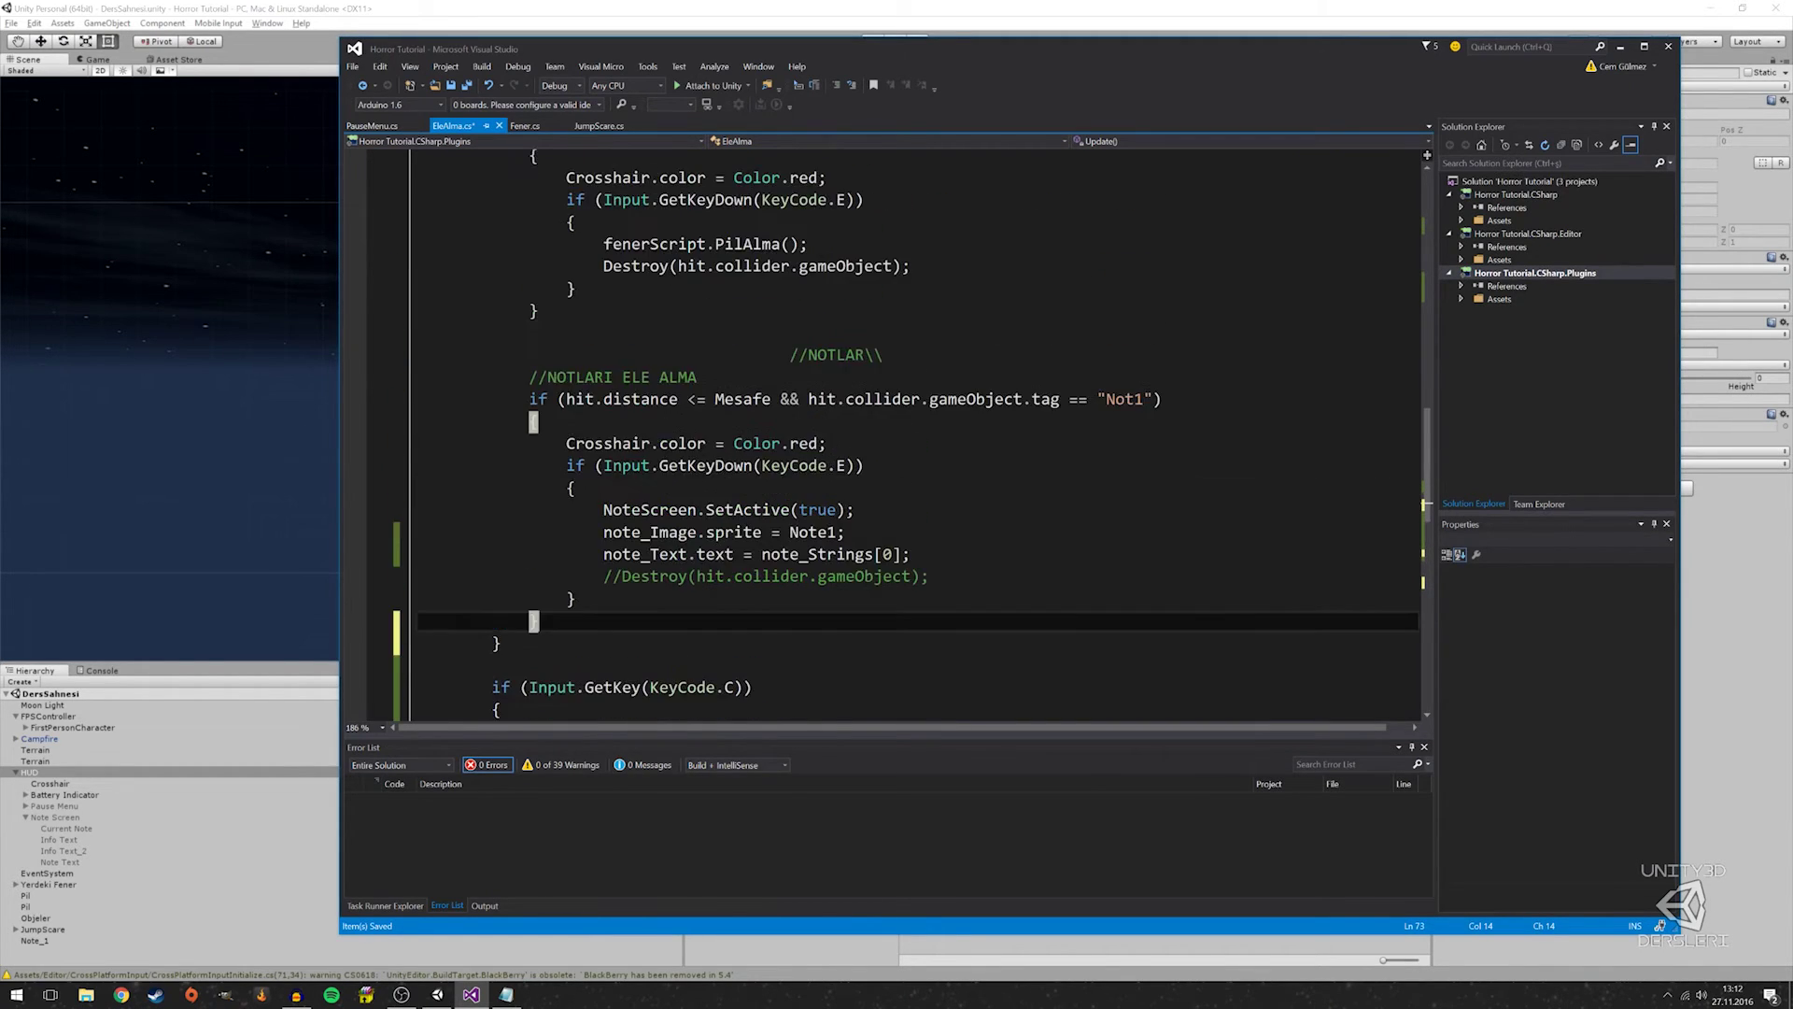
pyautogui.scroll(2, 882, 430)
pyautogui.click(532, 445)
pyautogui.scroll(3, 883, 430)
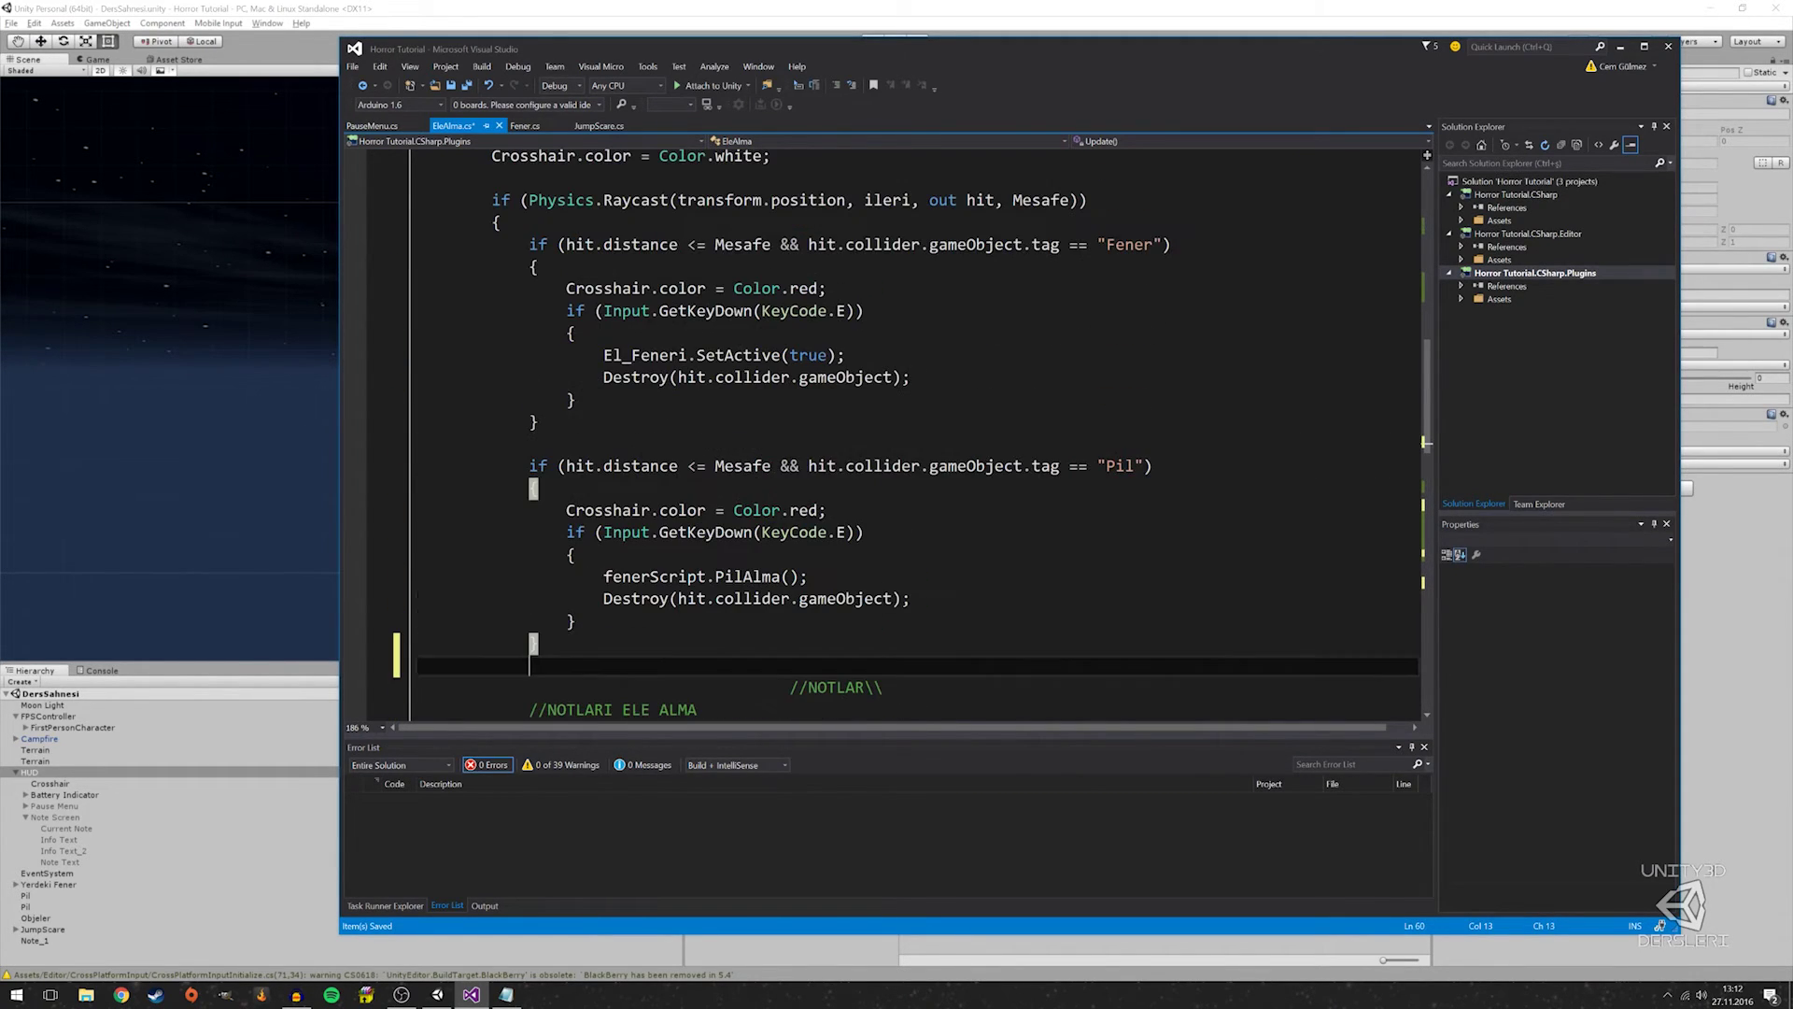
pyautogui.scroll(3, 882, 430)
pyautogui.scroll(3, 883, 430)
pyautogui.scroll(3, 883, 430)
pyautogui.click(529, 523)
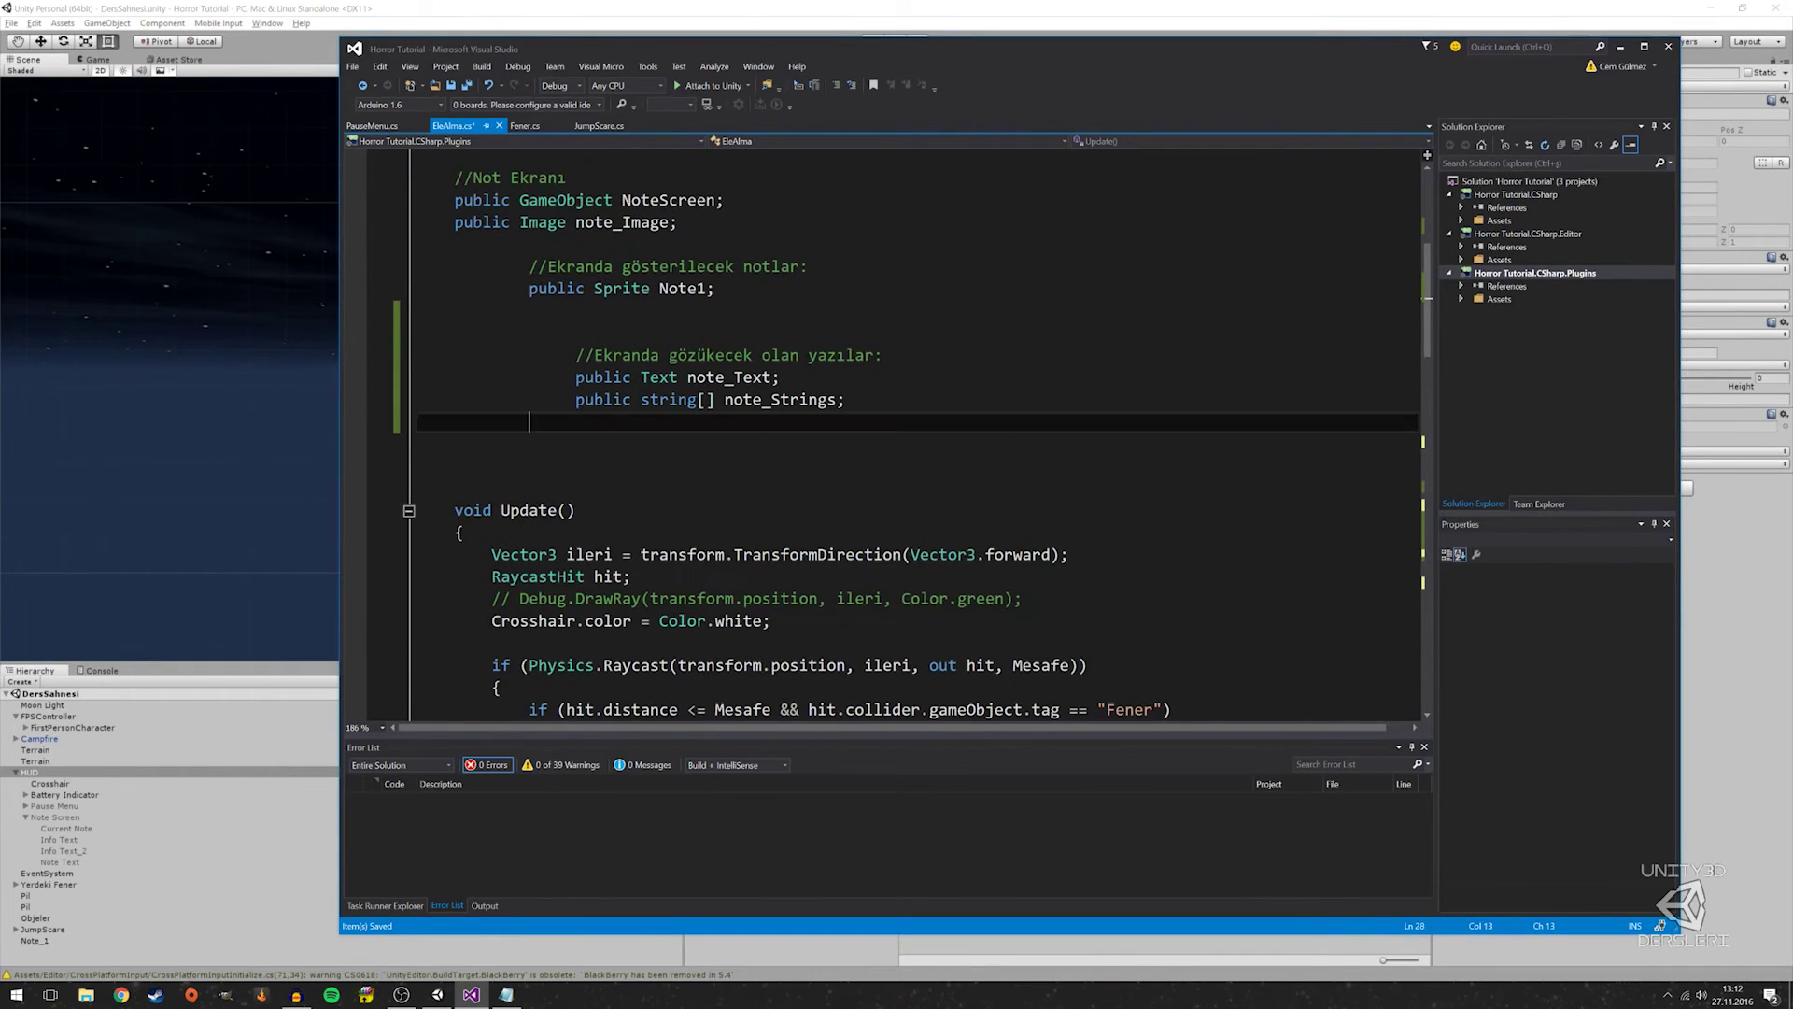
pyautogui.scroll(-3, 882, 430)
# Strip leading indentation from the note comments and Note1, note_Strings, note_Text declarations, then save
pyautogui.click(576, 355)
pyautogui.press('BackSpace')
pyautogui.press('BackSpace')
pyautogui.press('BackSpace')
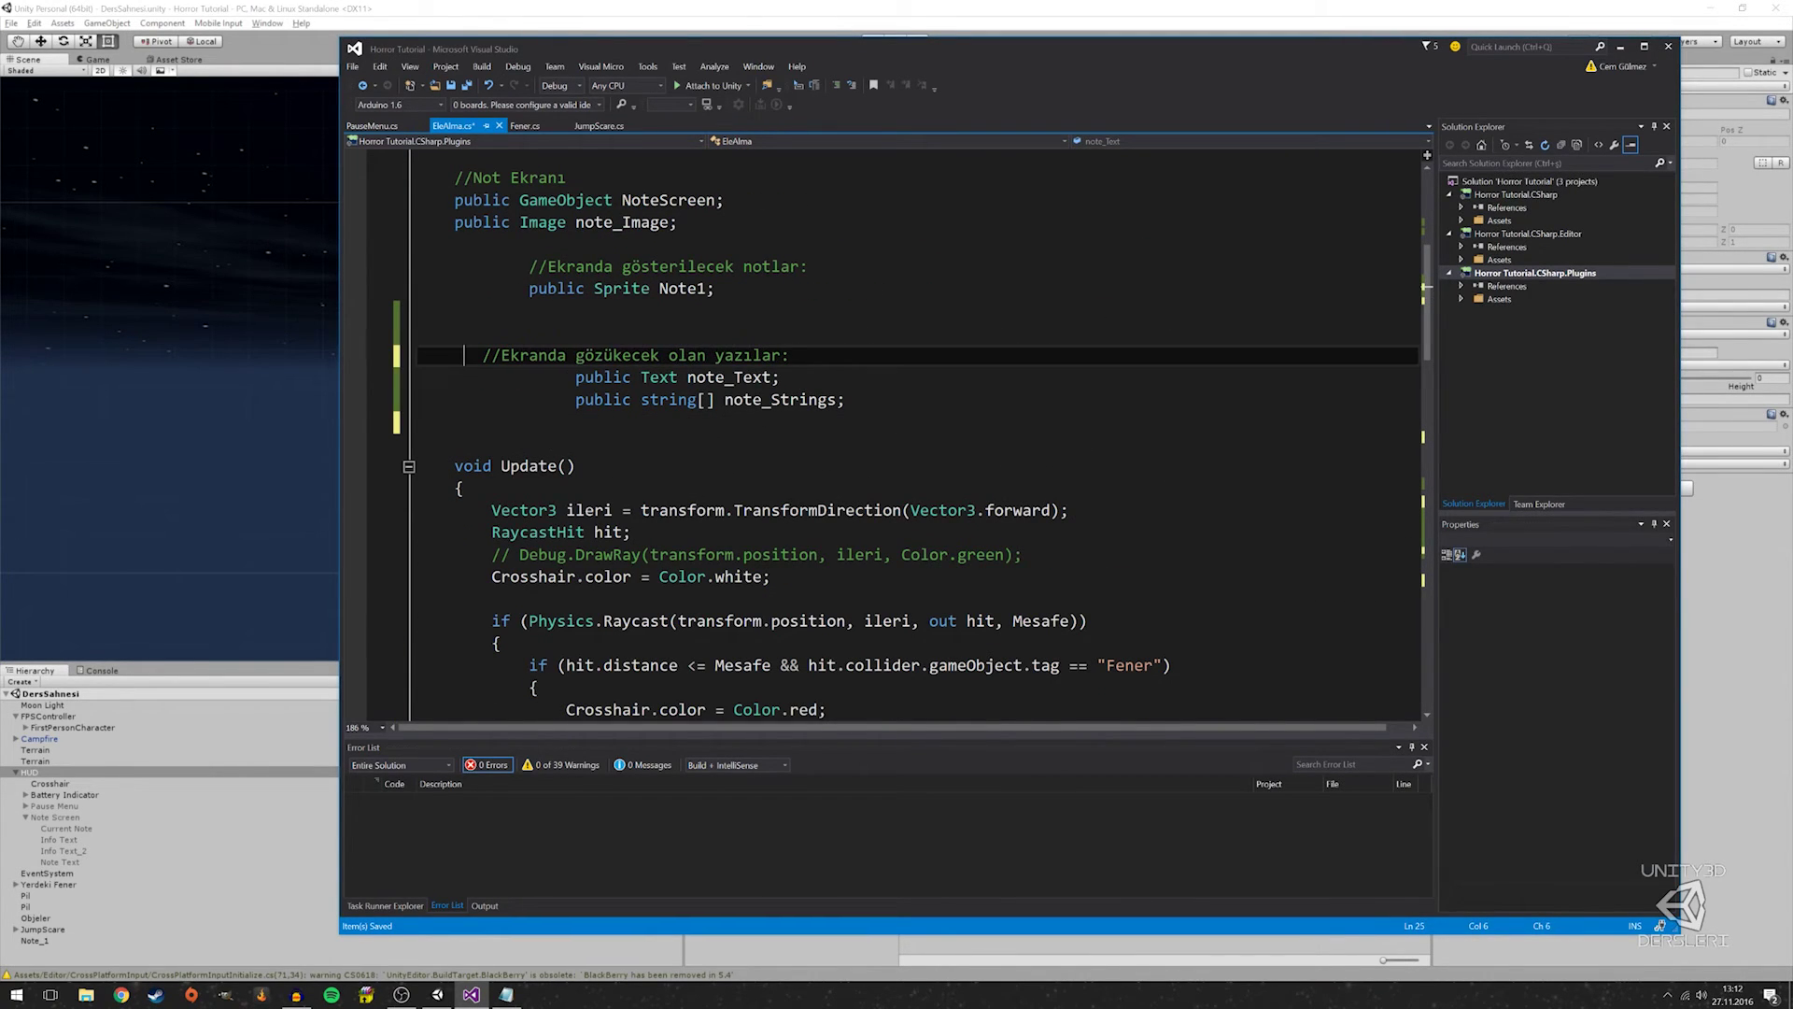
pyautogui.press('BackSpace')
pyautogui.press('BackSpace')
pyautogui.press('BackSpace')
pyautogui.moveTo(455, 376); pyautogui.dragTo(573, 399)
pyautogui.press('BackSpace')
pyautogui.press('BackSpace')
pyautogui.moveTo(455, 287)
pyautogui.mouseDown()
pyautogui.moveTo(529, 288)
pyautogui.moveTo(529, 266)
pyautogui.mouseUp()
pyautogui.press('BackSpace')
pyautogui.press('BackSpace')
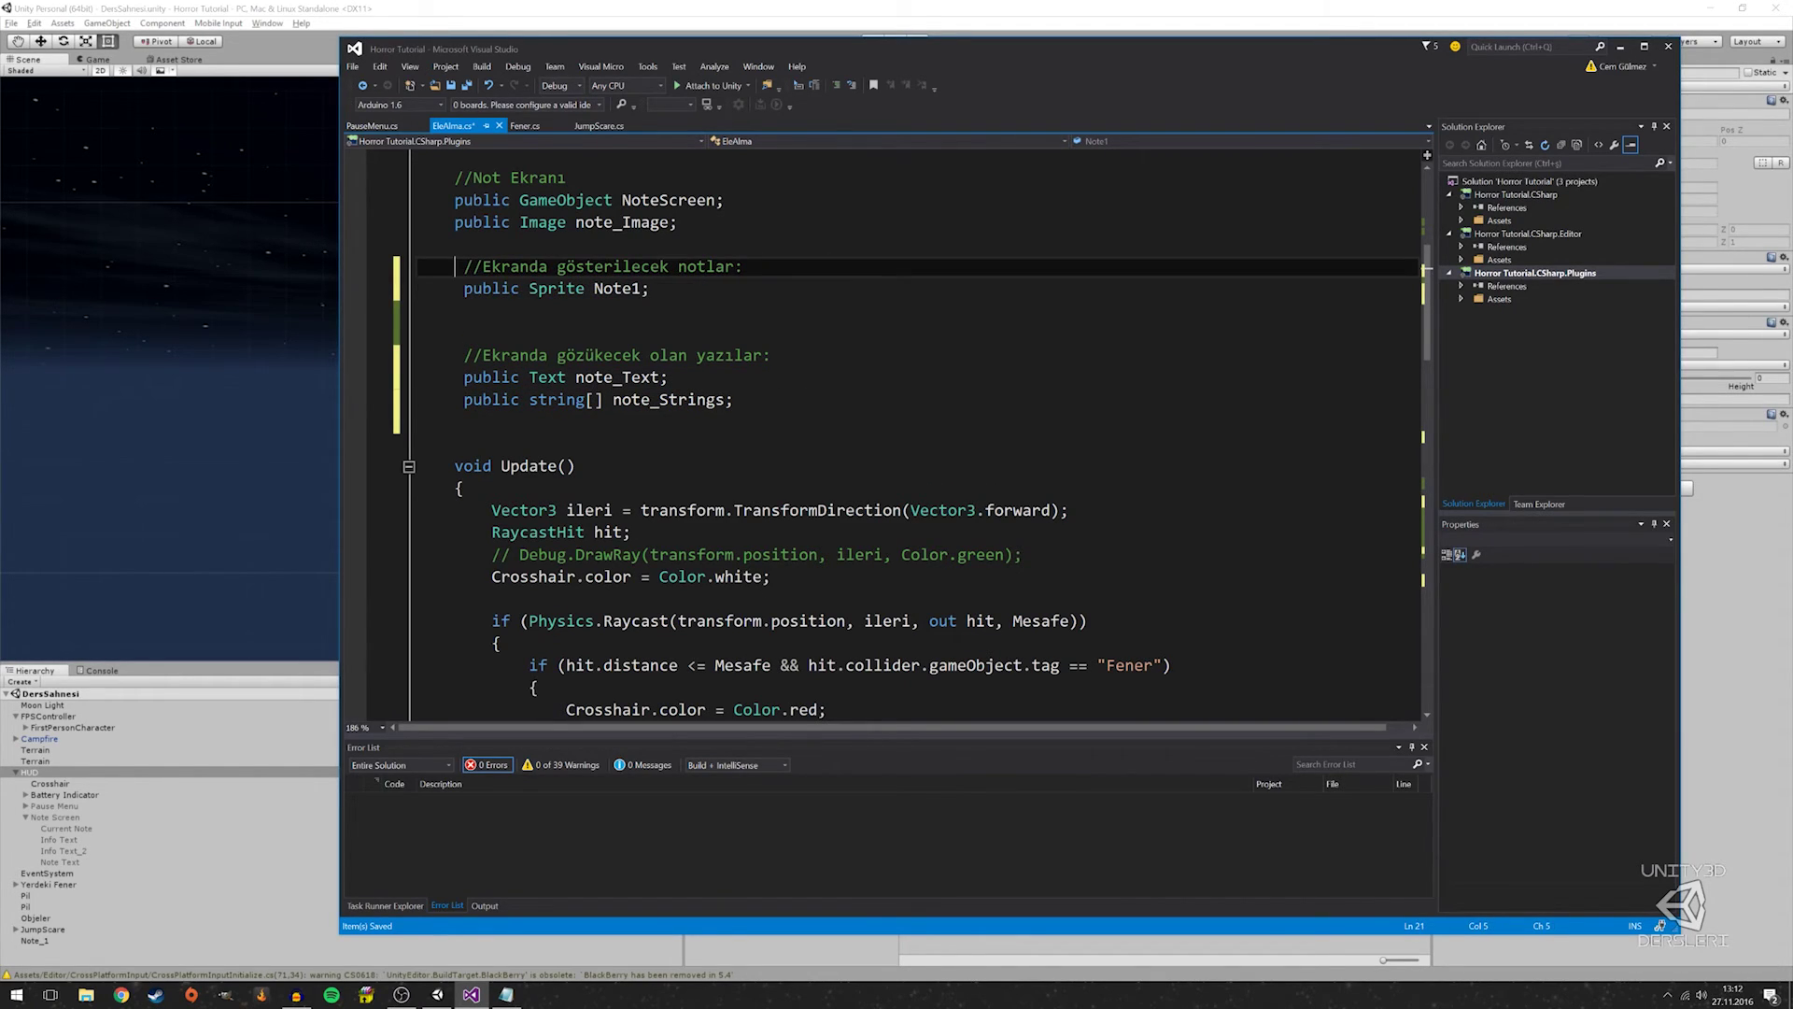
pyautogui.press('Delete')
pyautogui.press('Down')
pyautogui.press('Delete')
pyautogui.press('Down')
pyautogui.press('Down')
pyautogui.press('Down')
pyautogui.press('Delete')
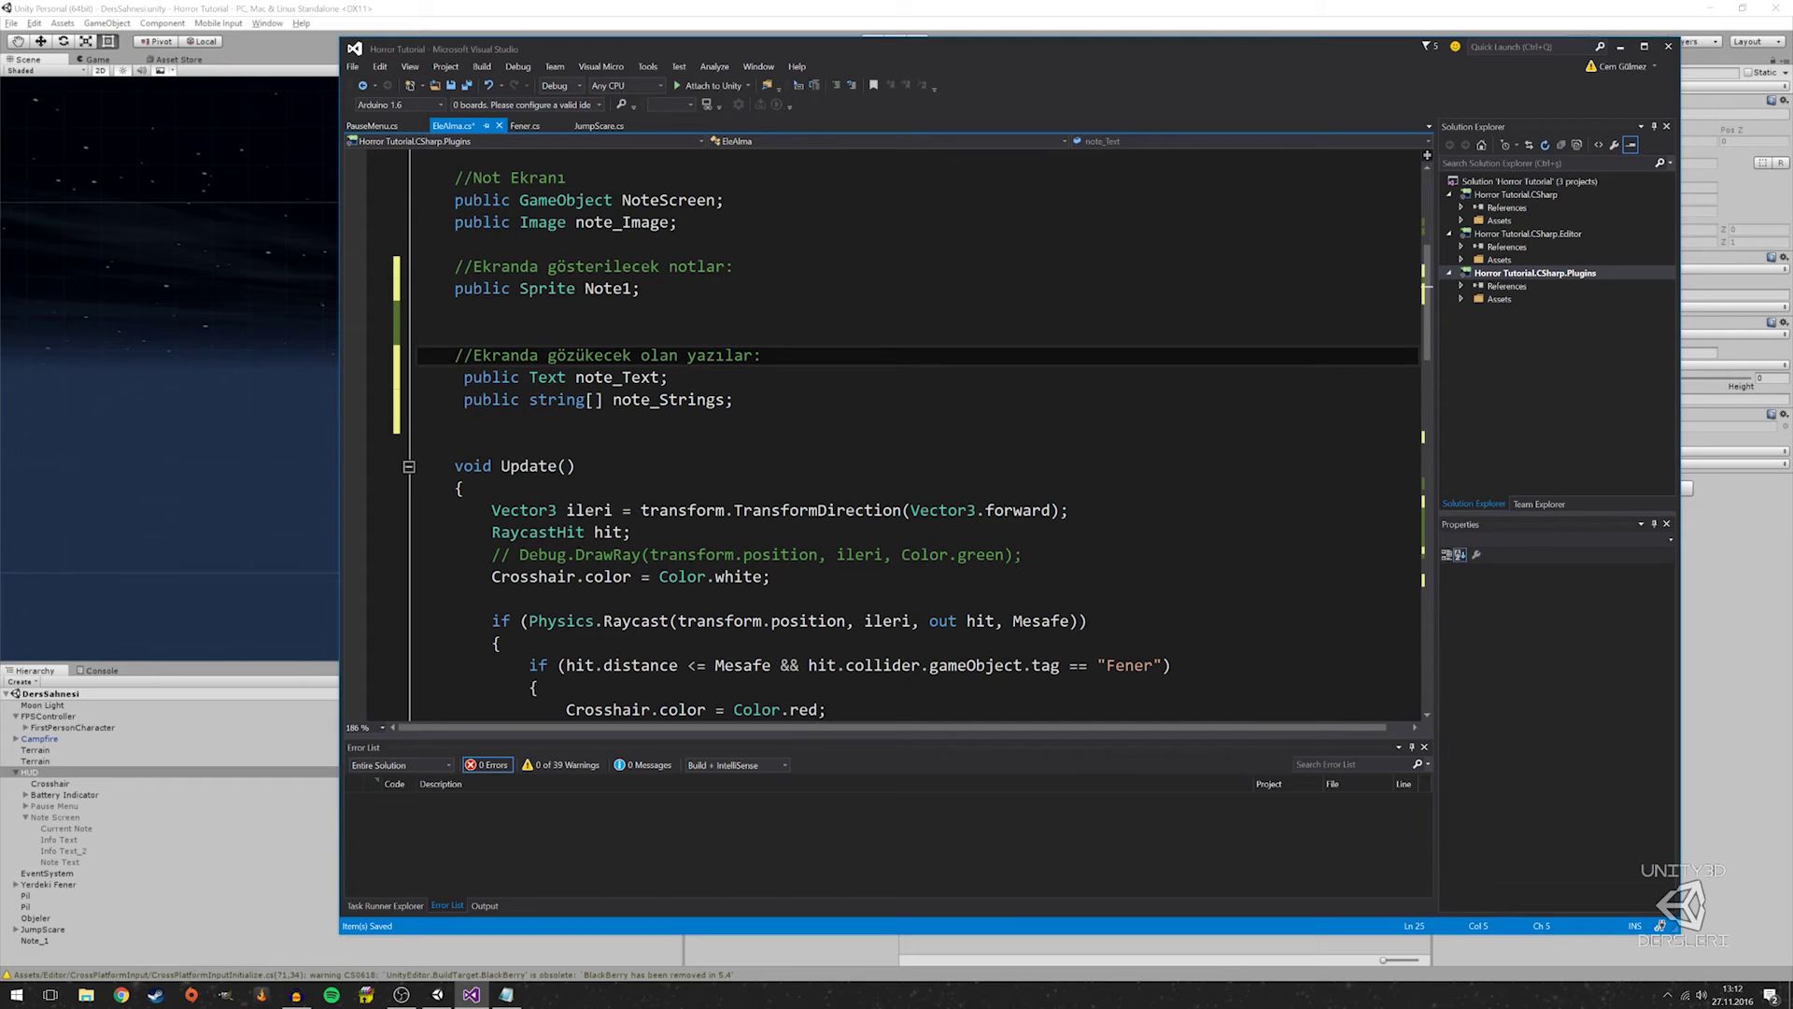
pyautogui.press('Down')
pyautogui.press('Delete')
pyautogui.press('Down')
pyautogui.press('Delete')
pyautogui.hotkey('ctrl', 's')
# Play in the Game view, pick up the flashlight and note, then inspect Note Screen's Note Text object
pyautogui.click(704, 6)
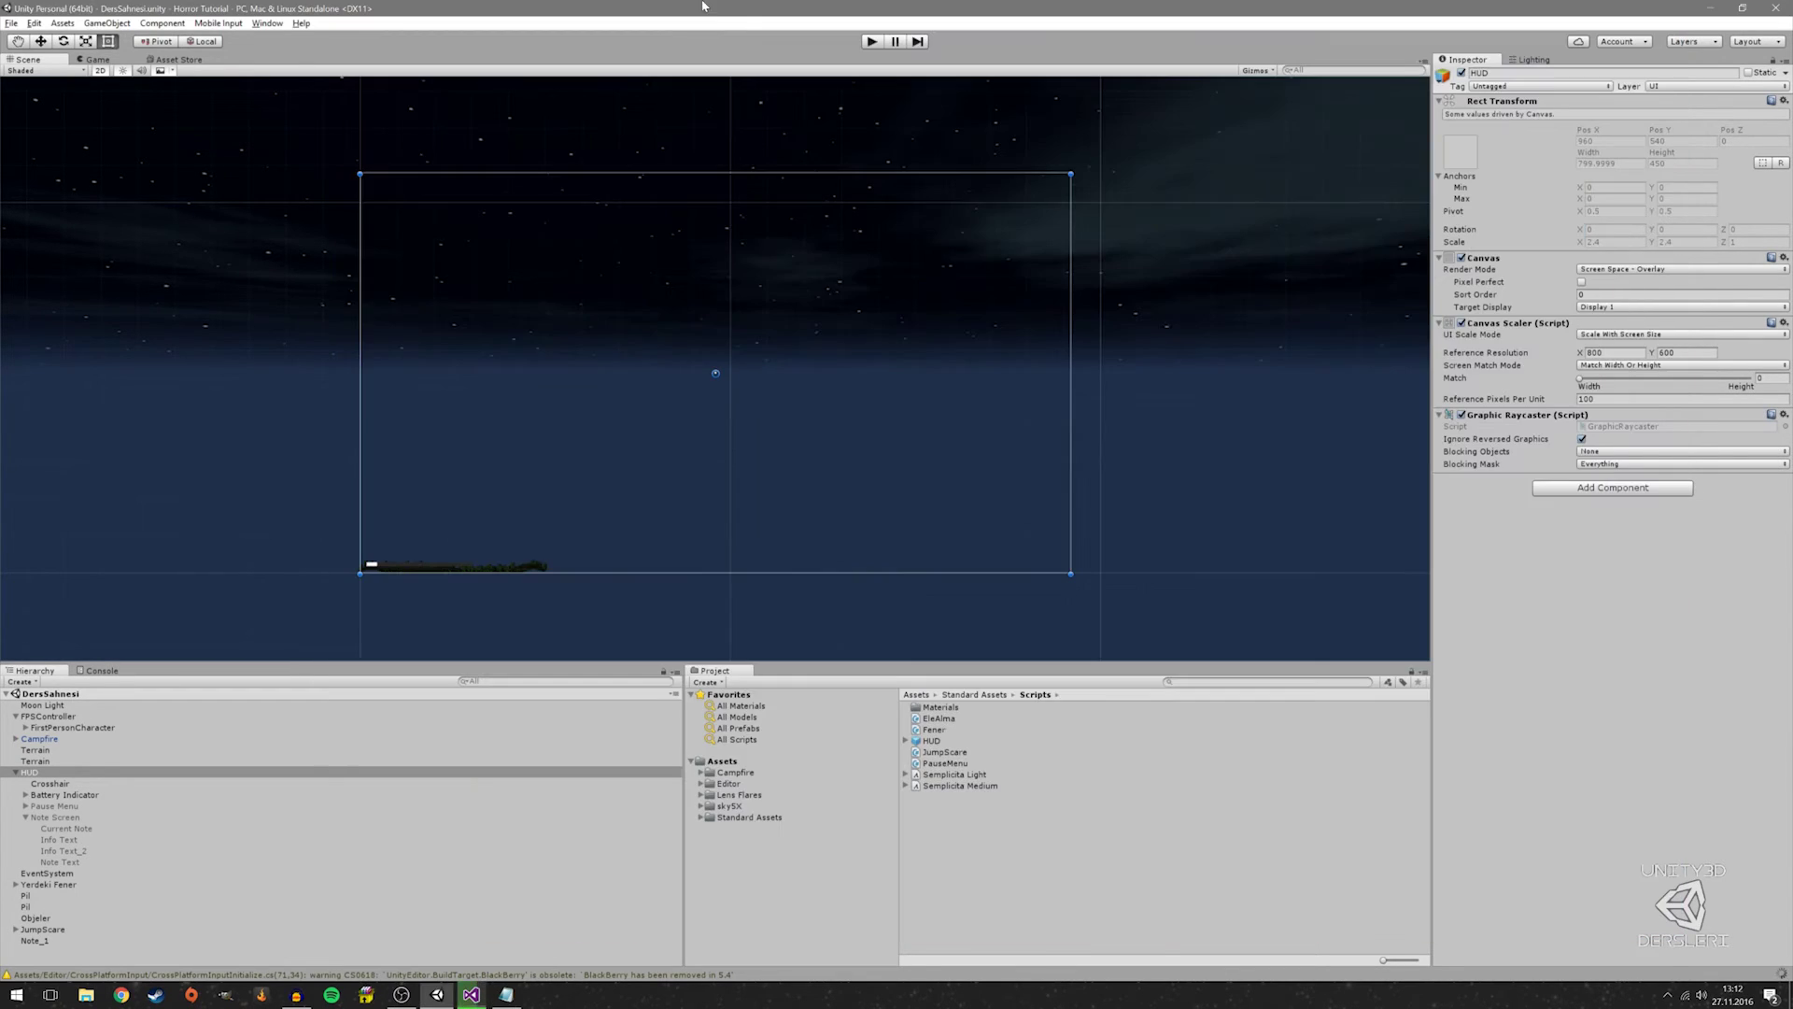
pyautogui.click(94, 59)
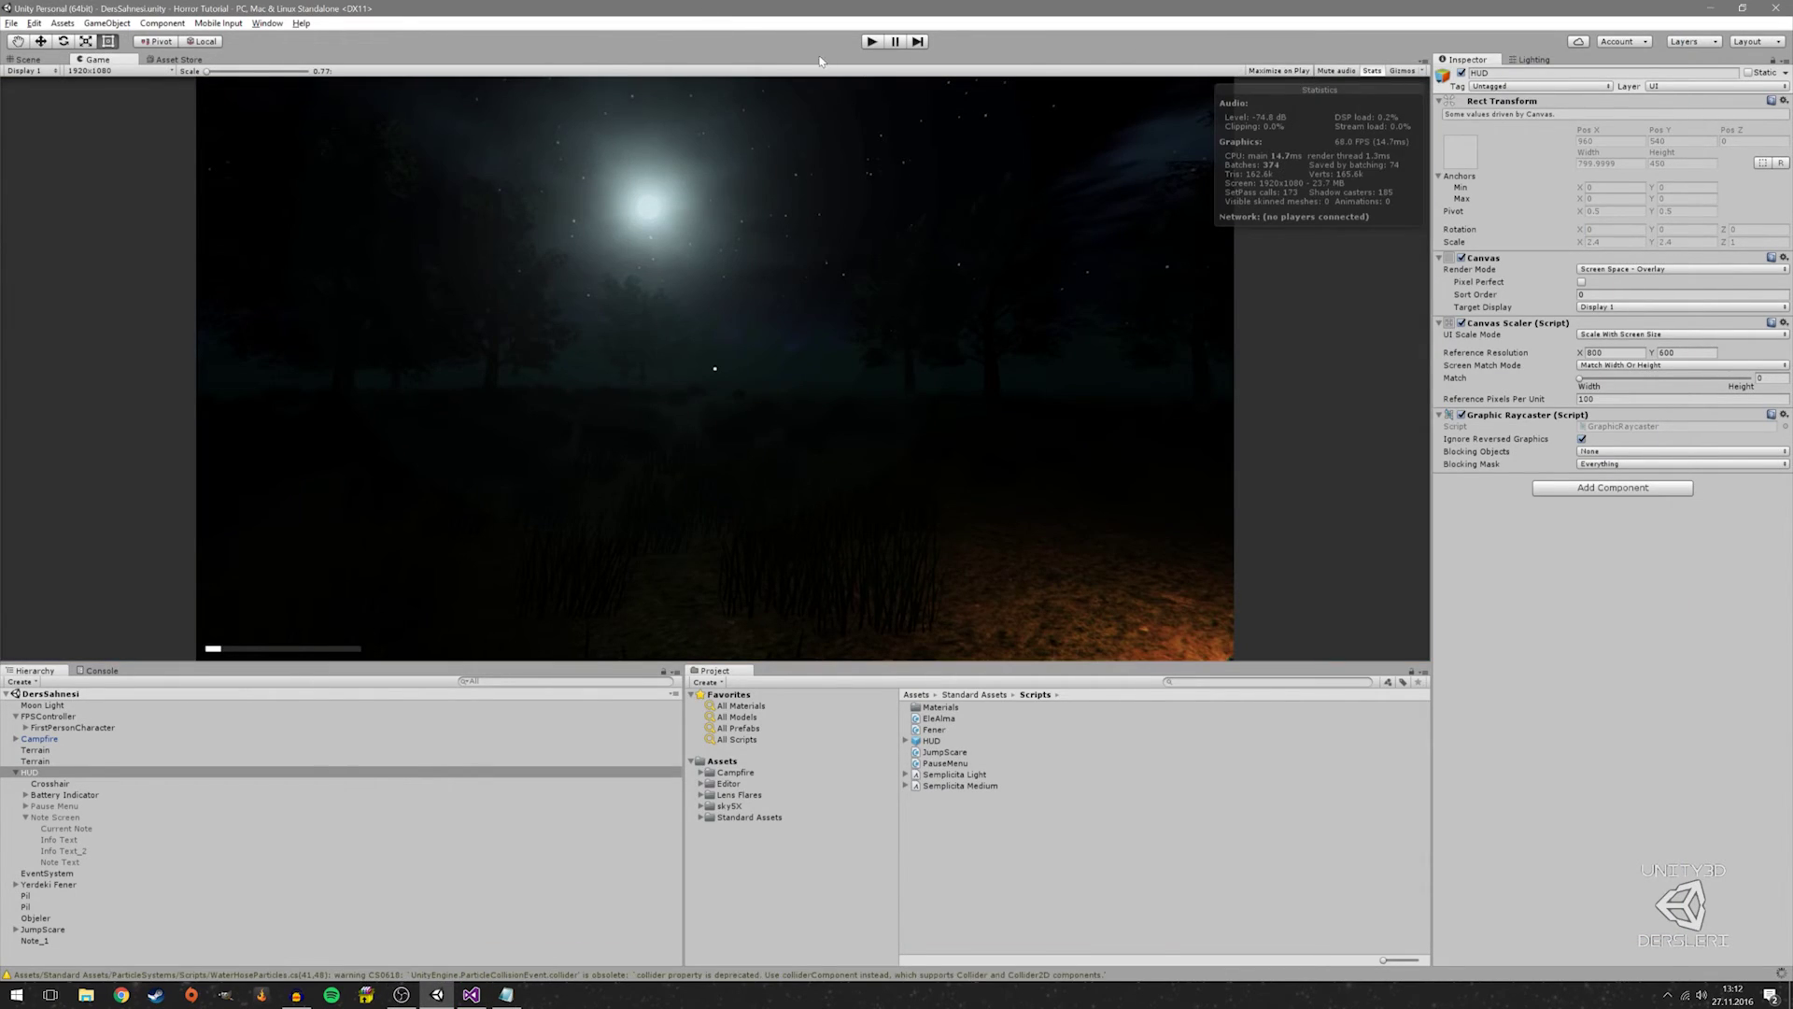
pyautogui.click(872, 42)
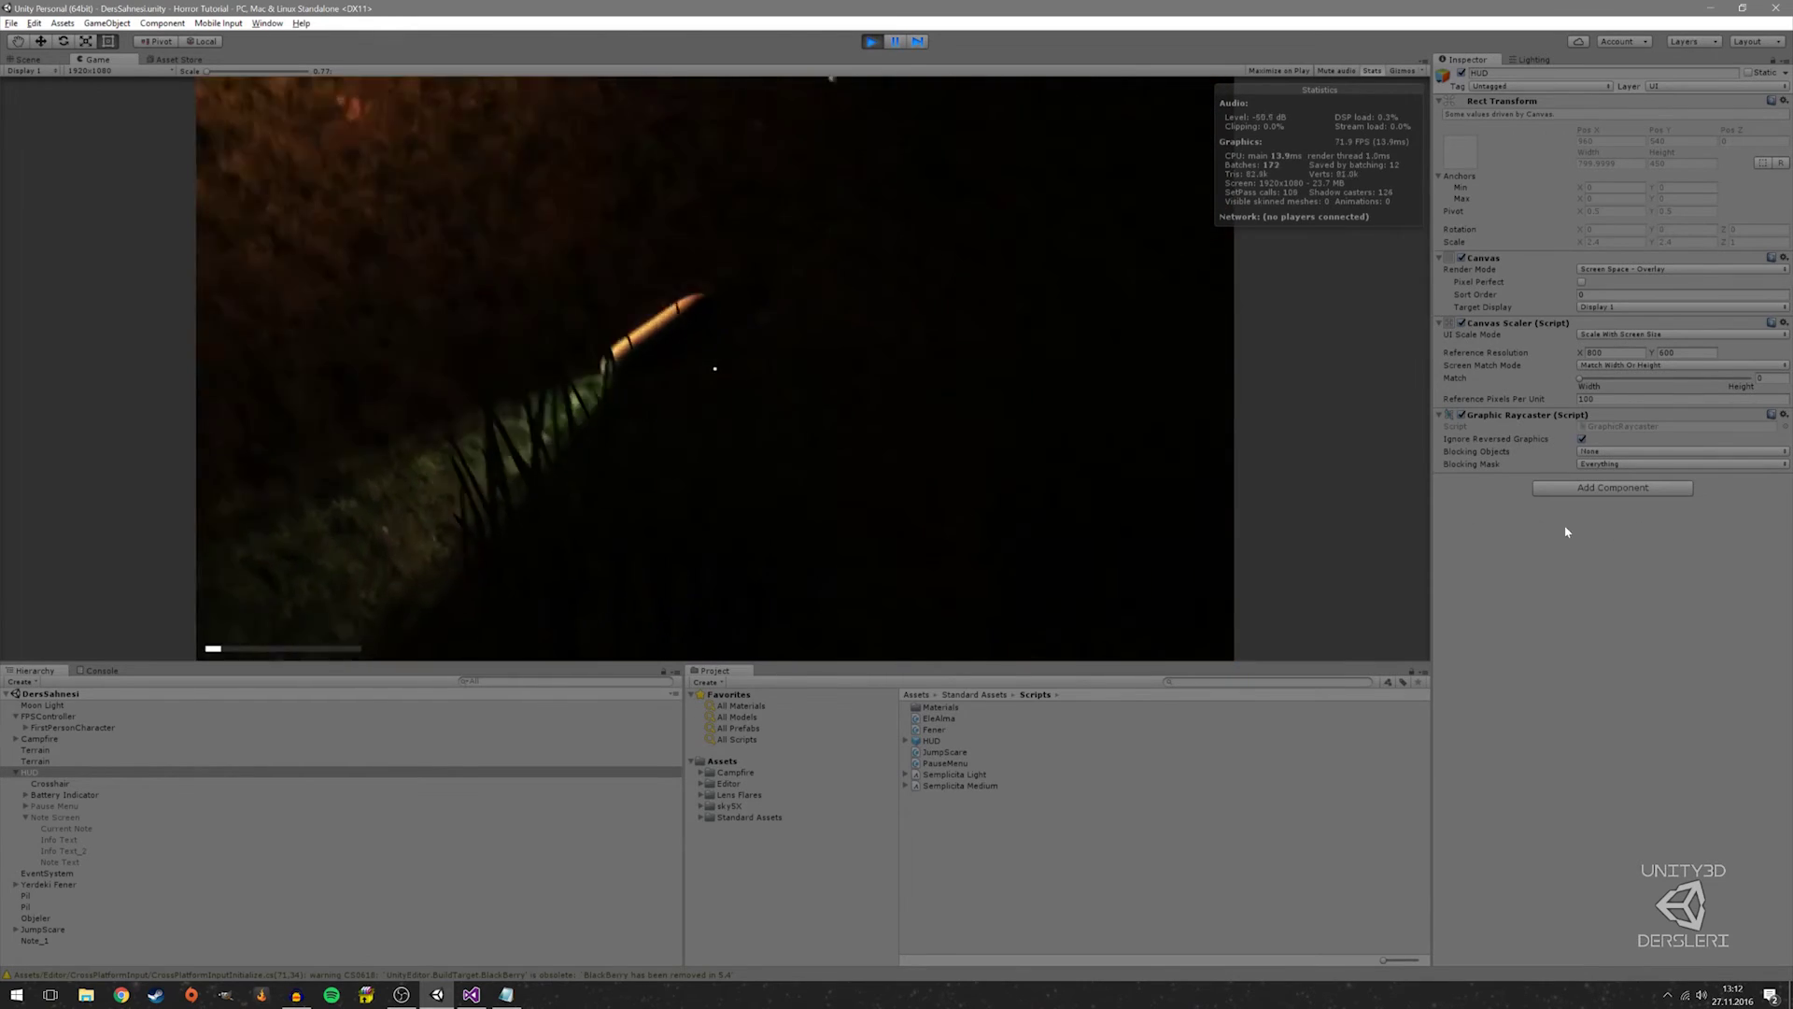
pyautogui.click(66, 818)
pyautogui.press('e')
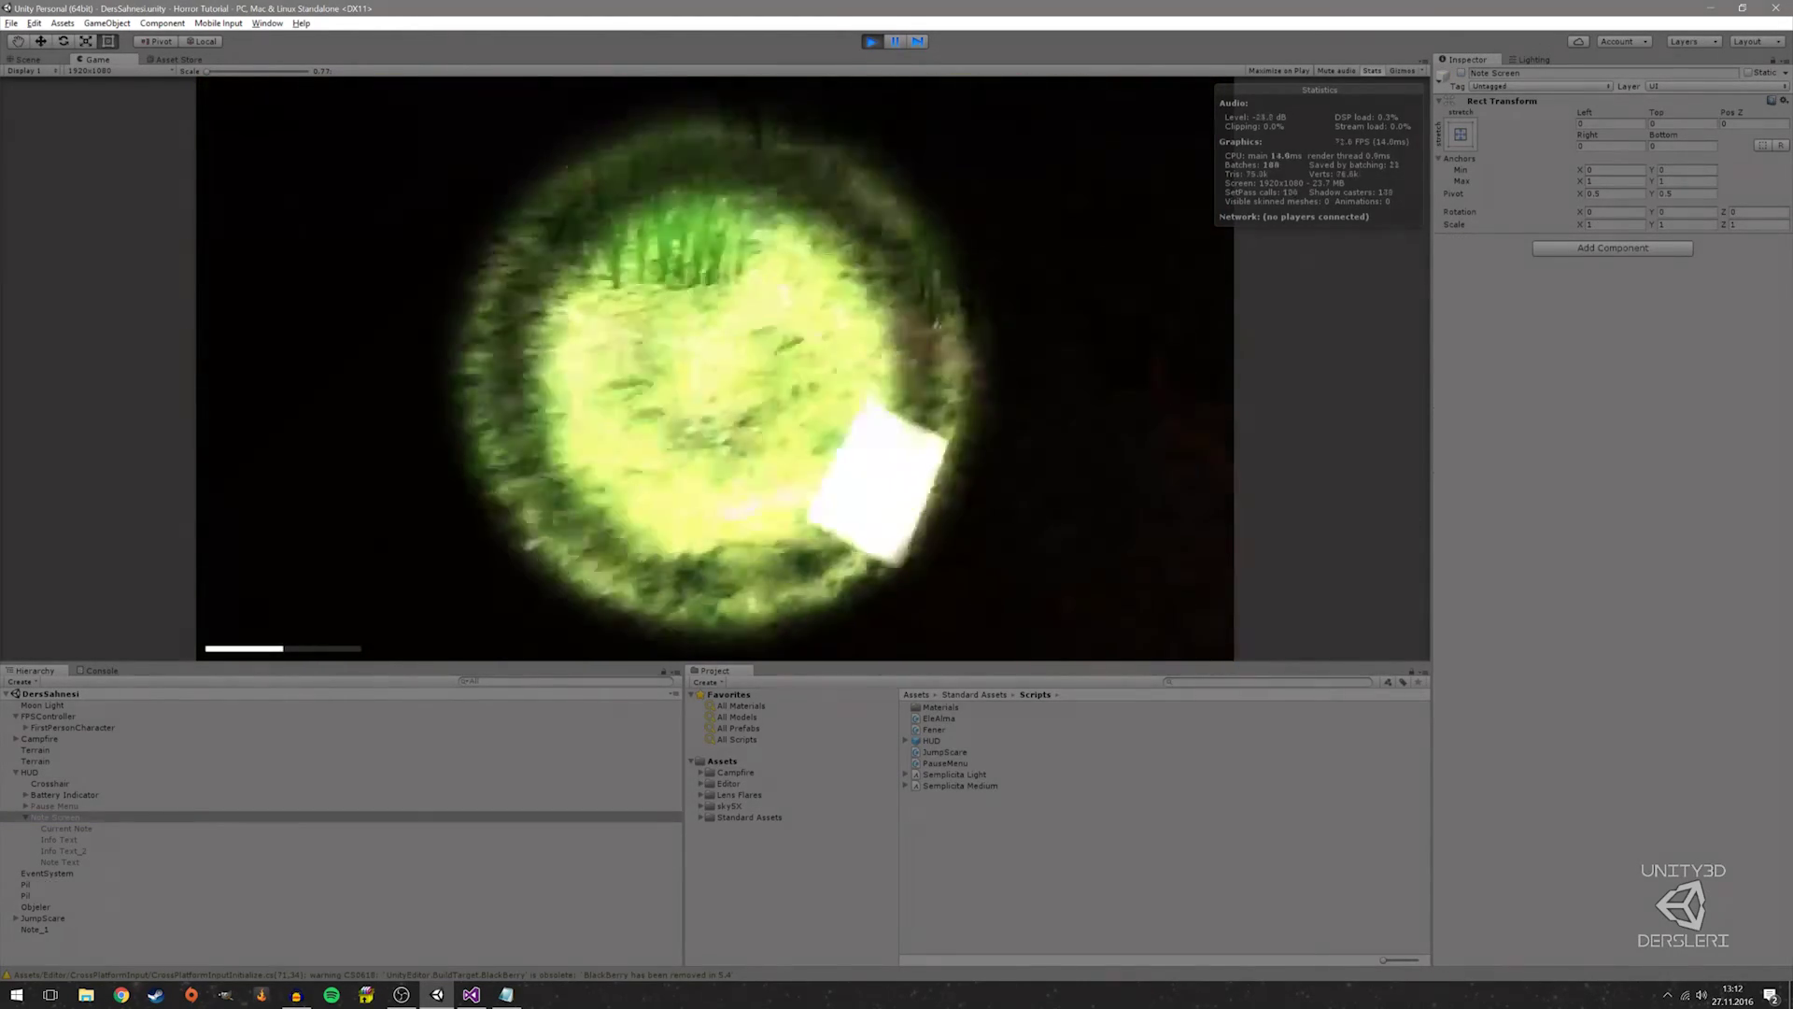
pyautogui.press('e')
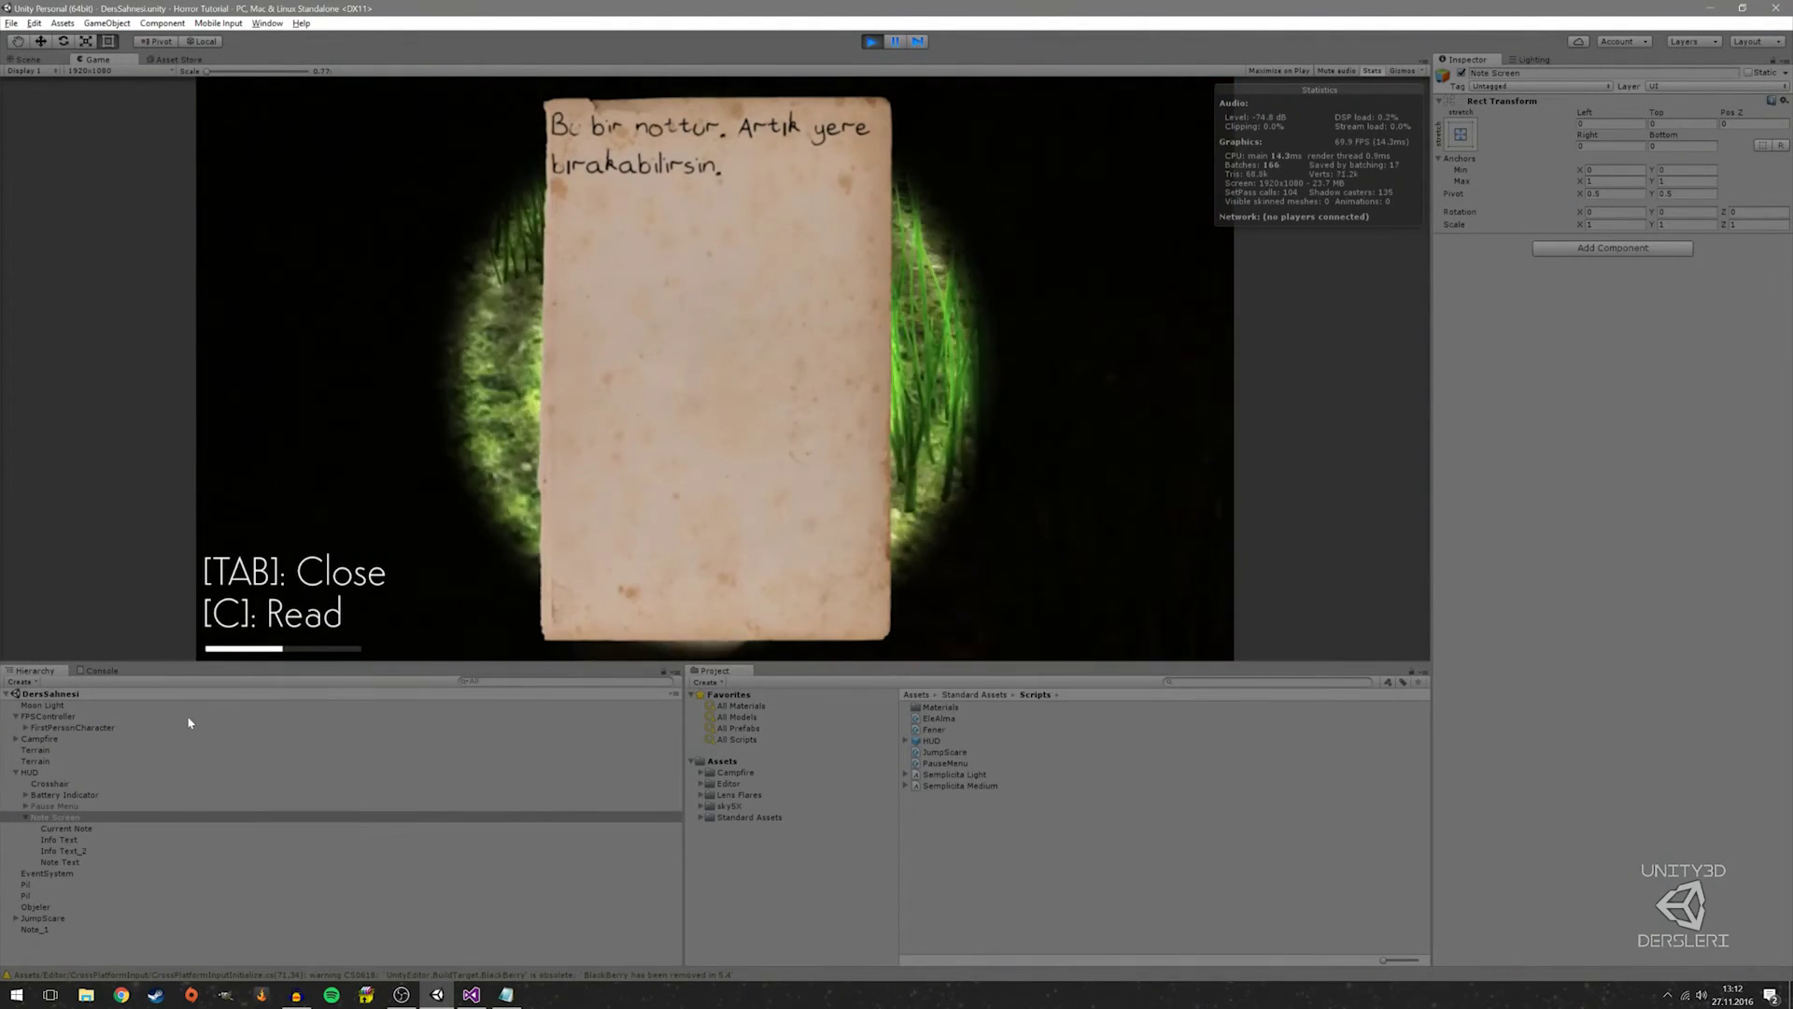
pyautogui.click(61, 850)
pyautogui.click(66, 862)
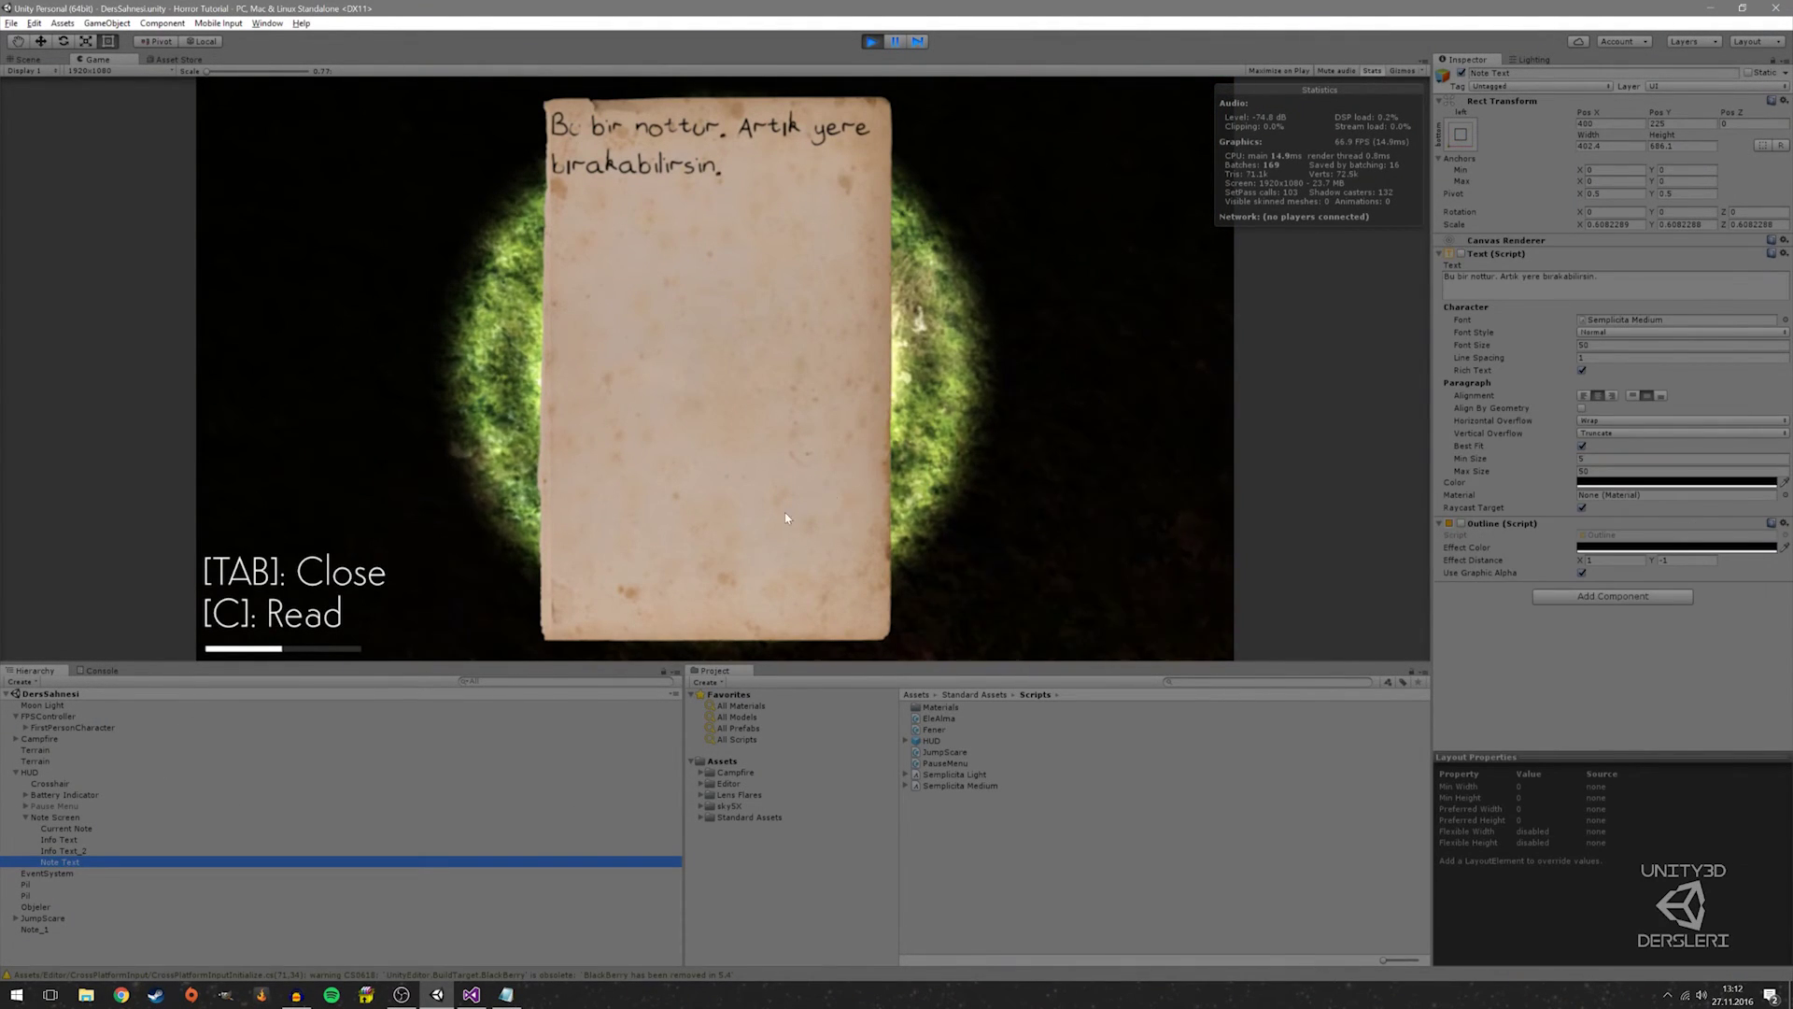
# Stop play, edit Note Text's default text, then restart and pick up the note
pyautogui.click(870, 41)
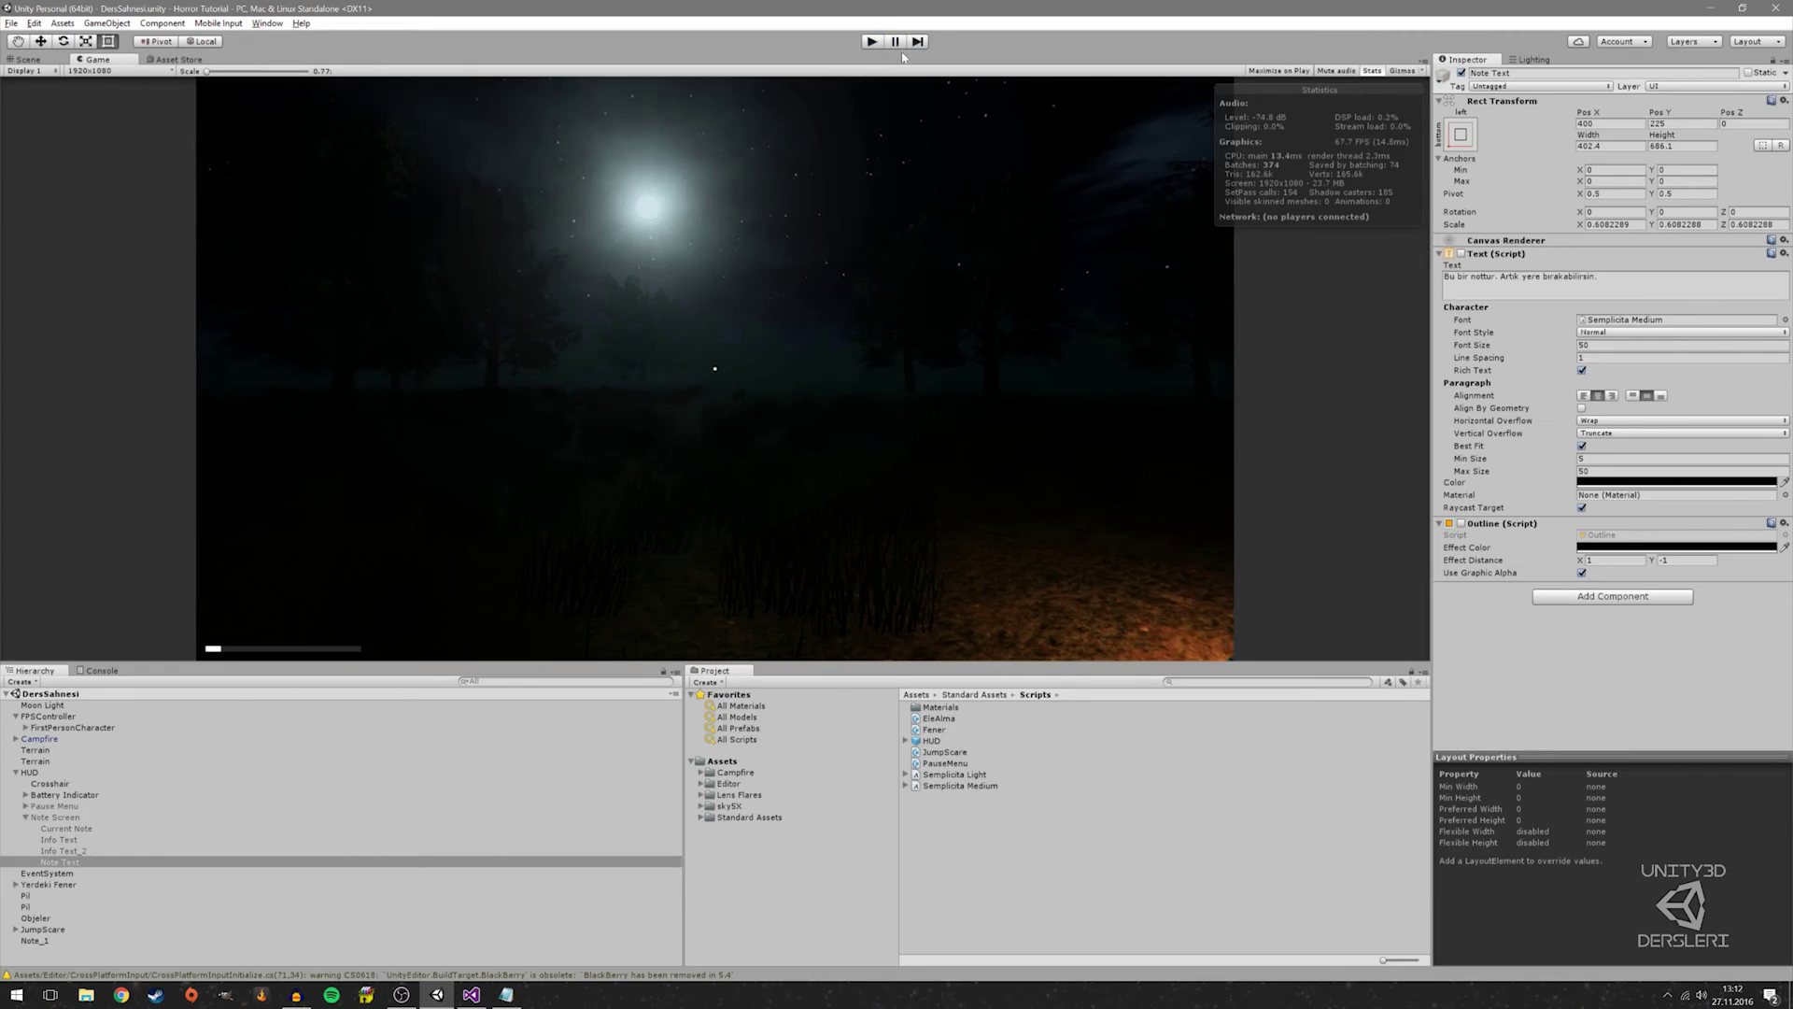
pyautogui.click(1617, 279)
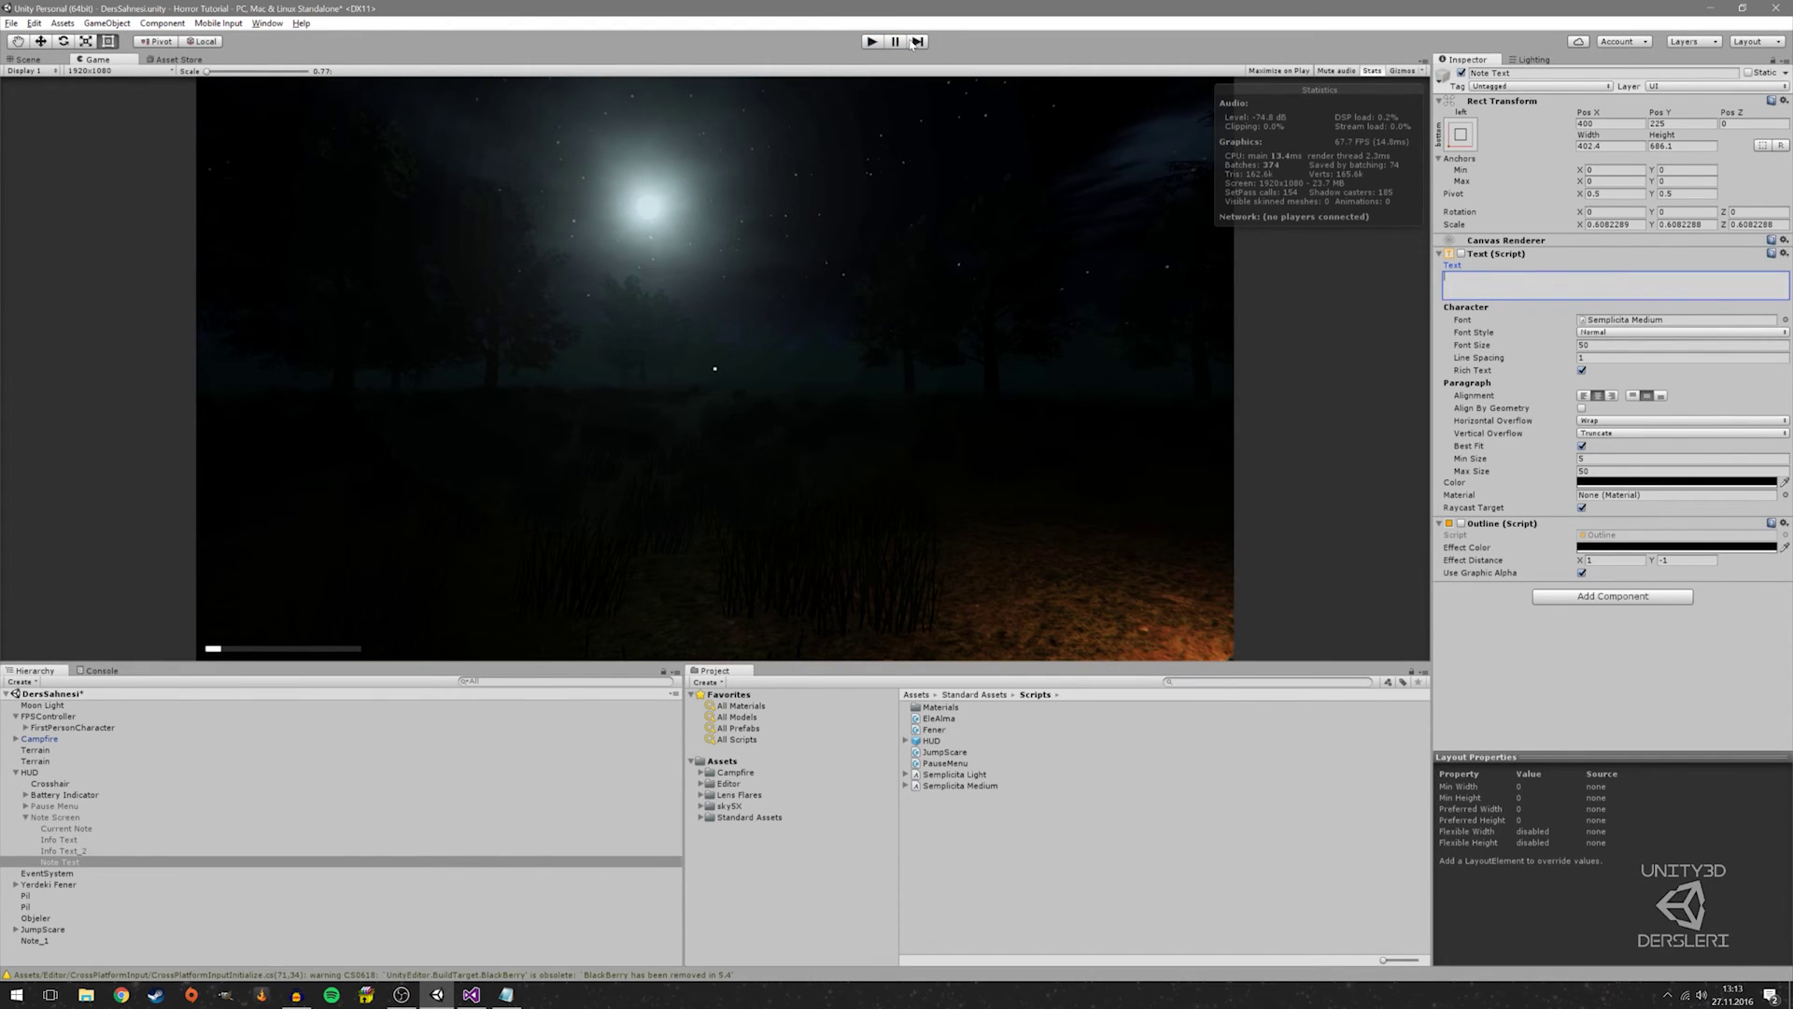
pyautogui.hotkey('ctrl', 'p')
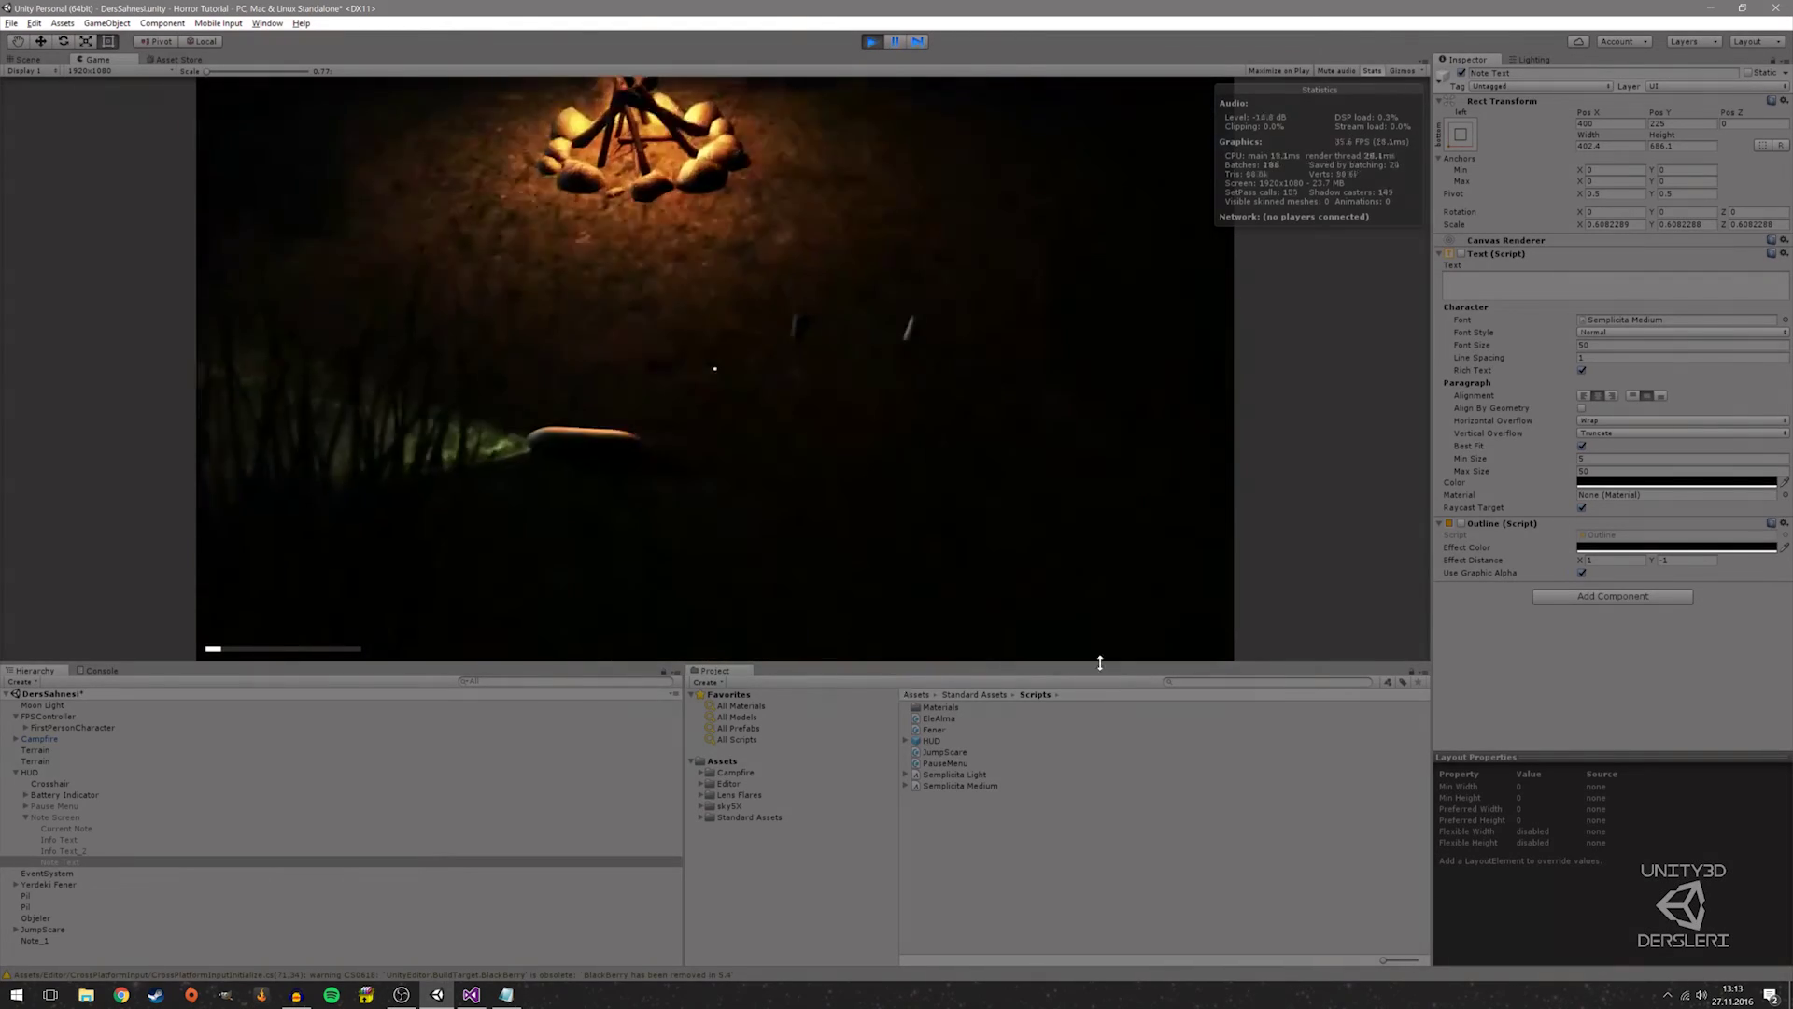
pyautogui.press('e')
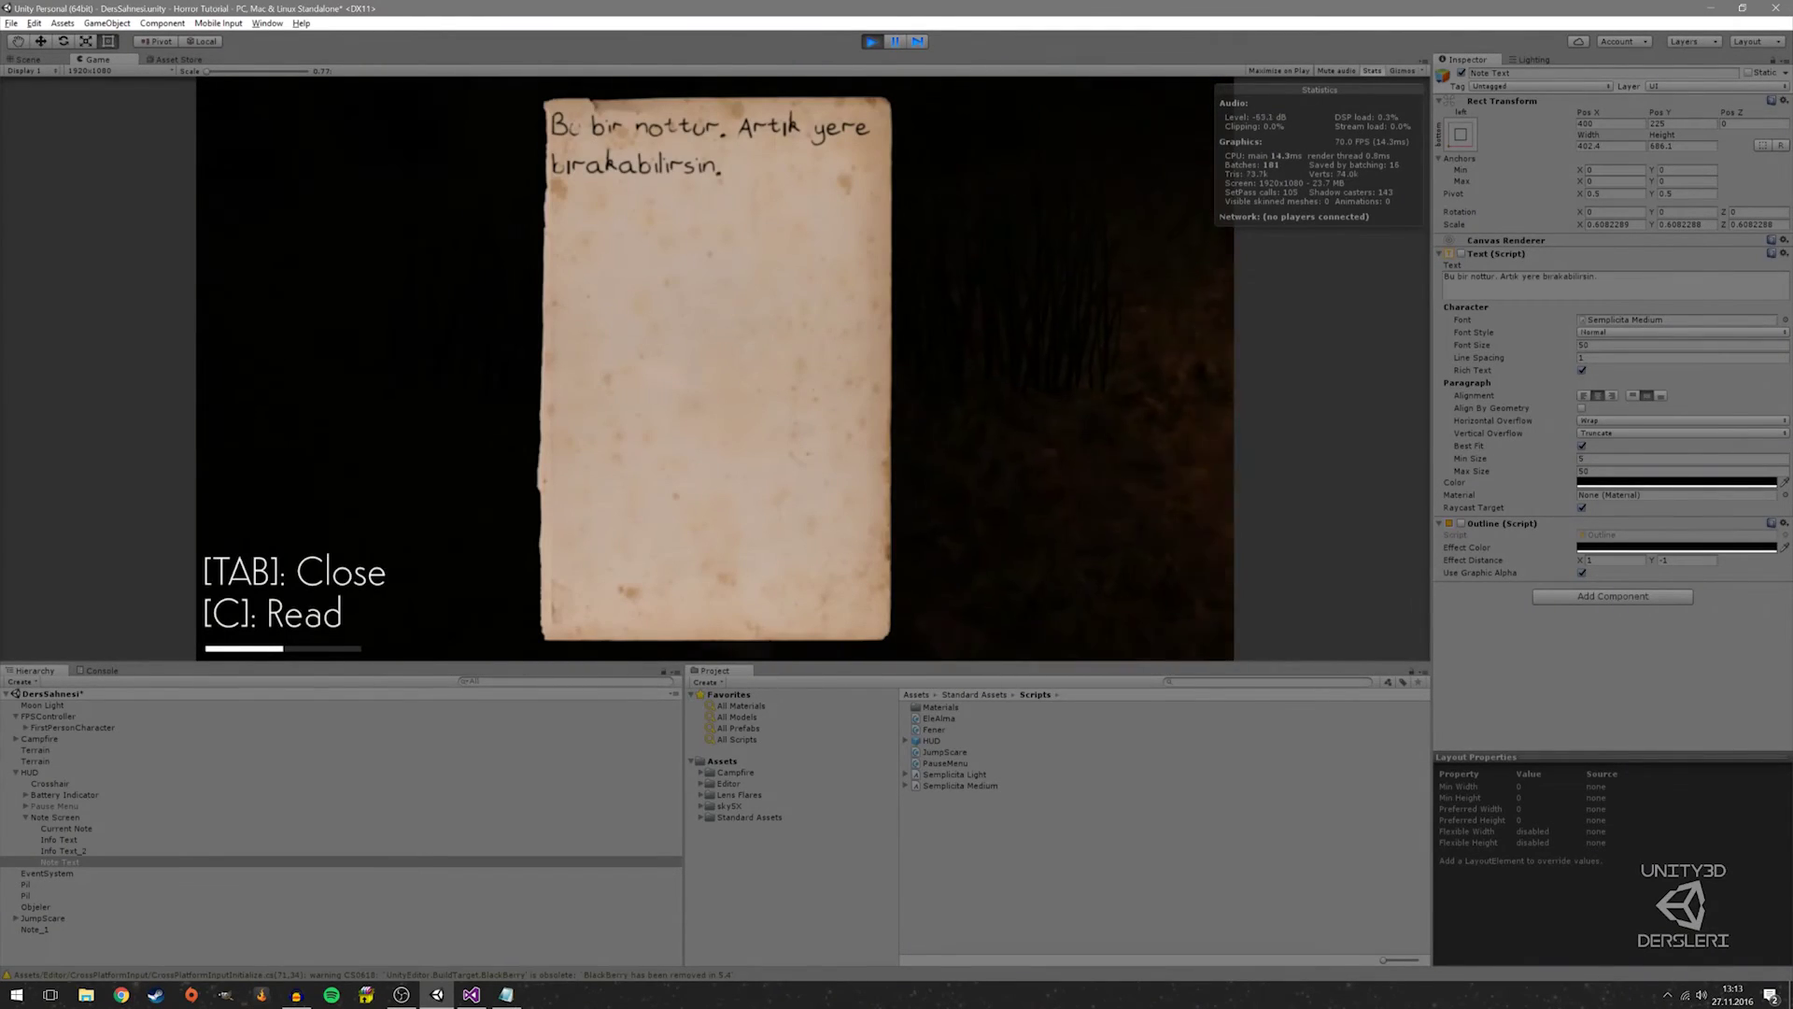
# Inspect the Semplicita Light font and Note Text's Text component, read the note, then select FirstPersonCharacter
pyautogui.click(992, 775)
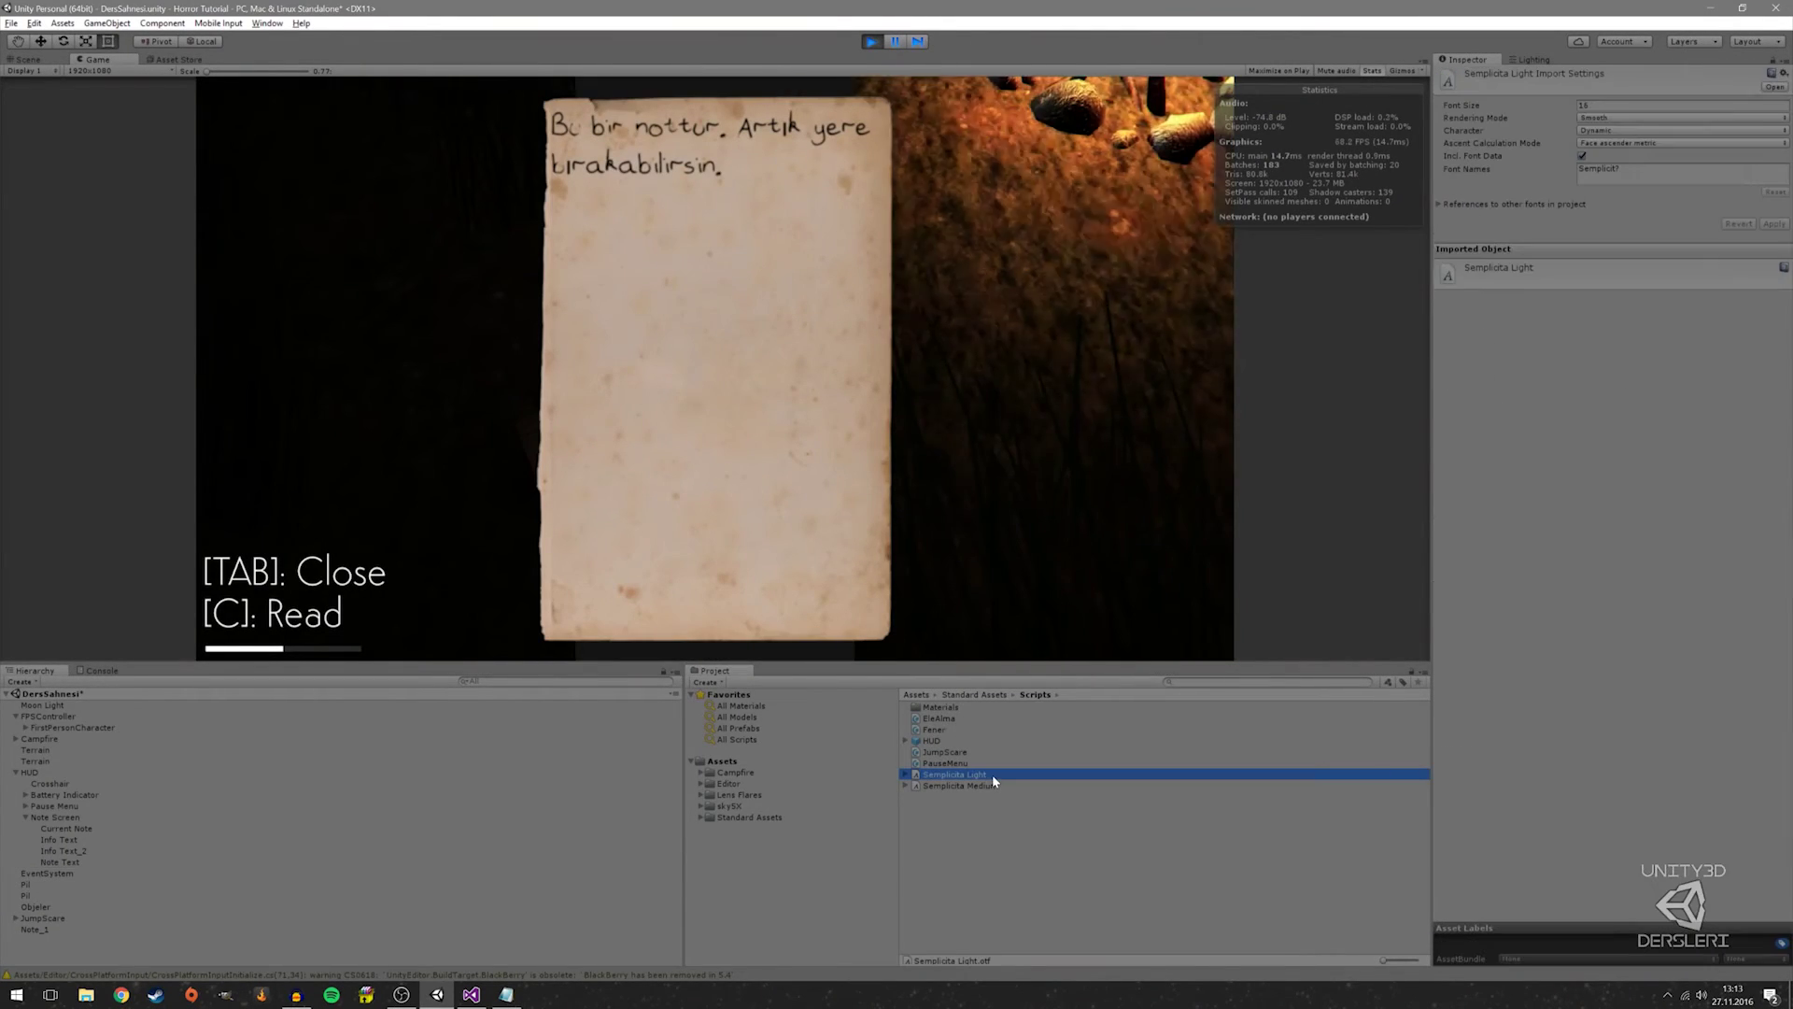
pyautogui.click(84, 858)
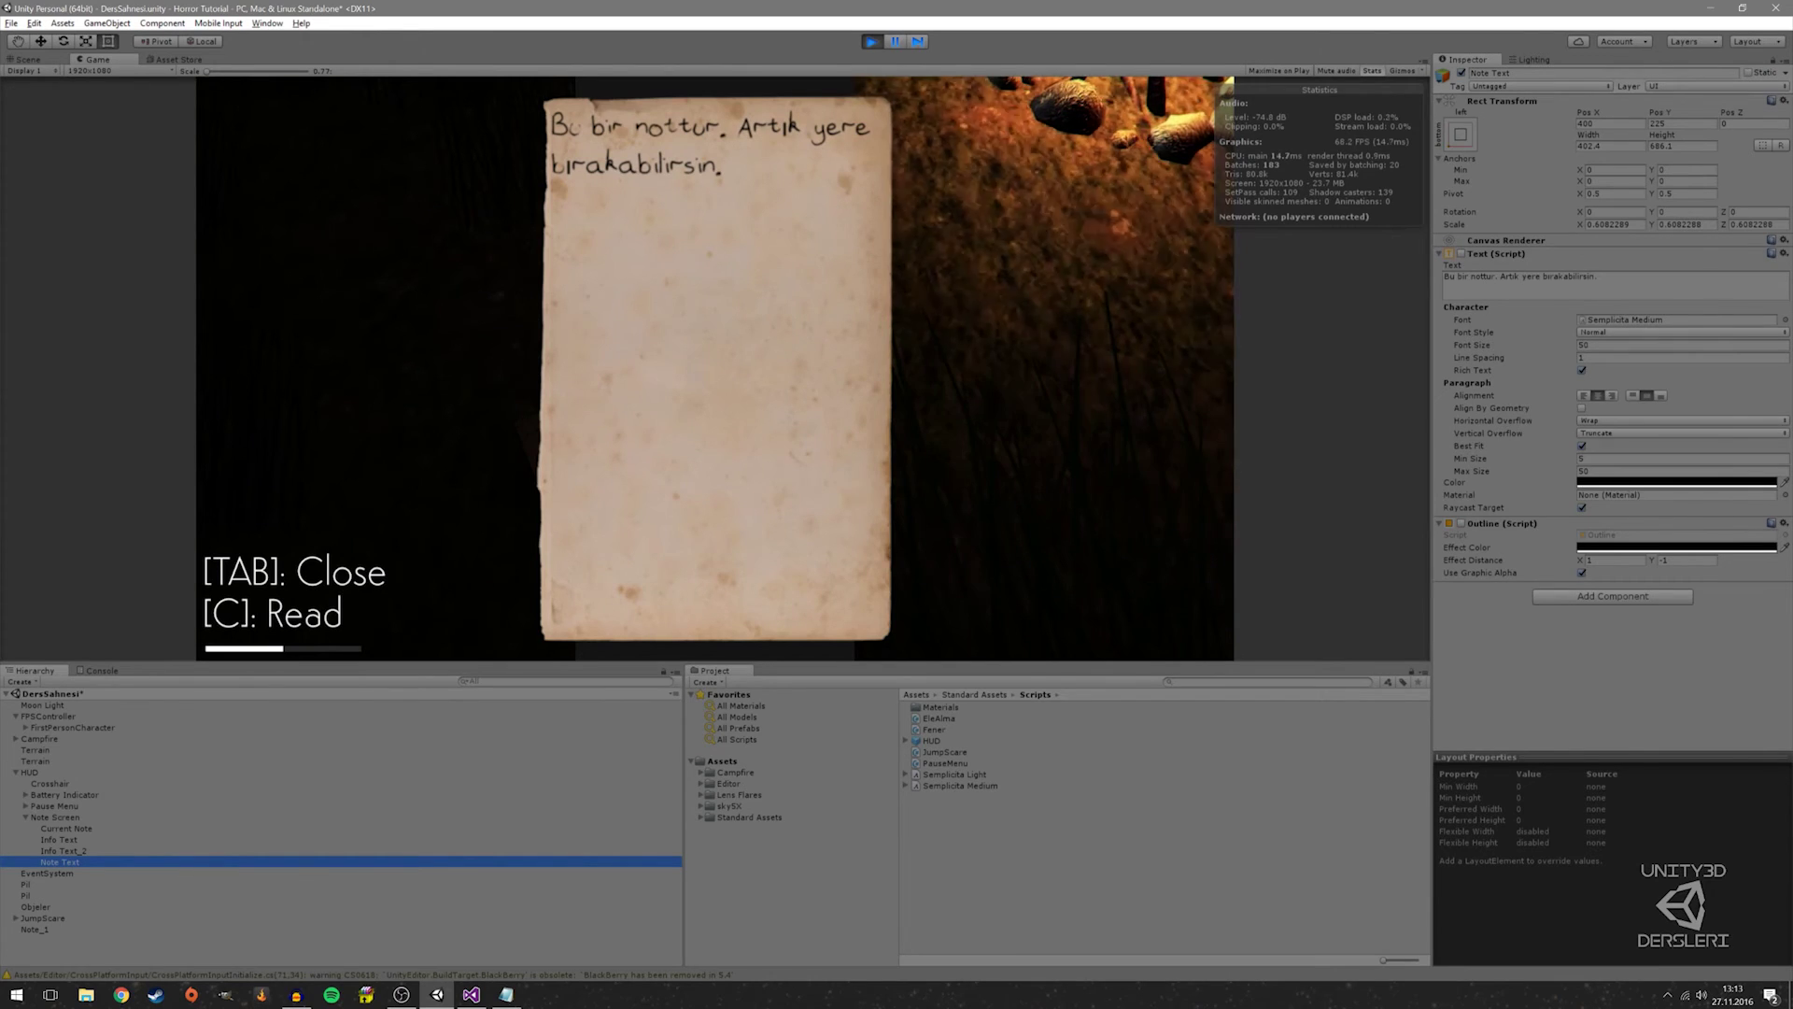
pyautogui.click(1467, 258)
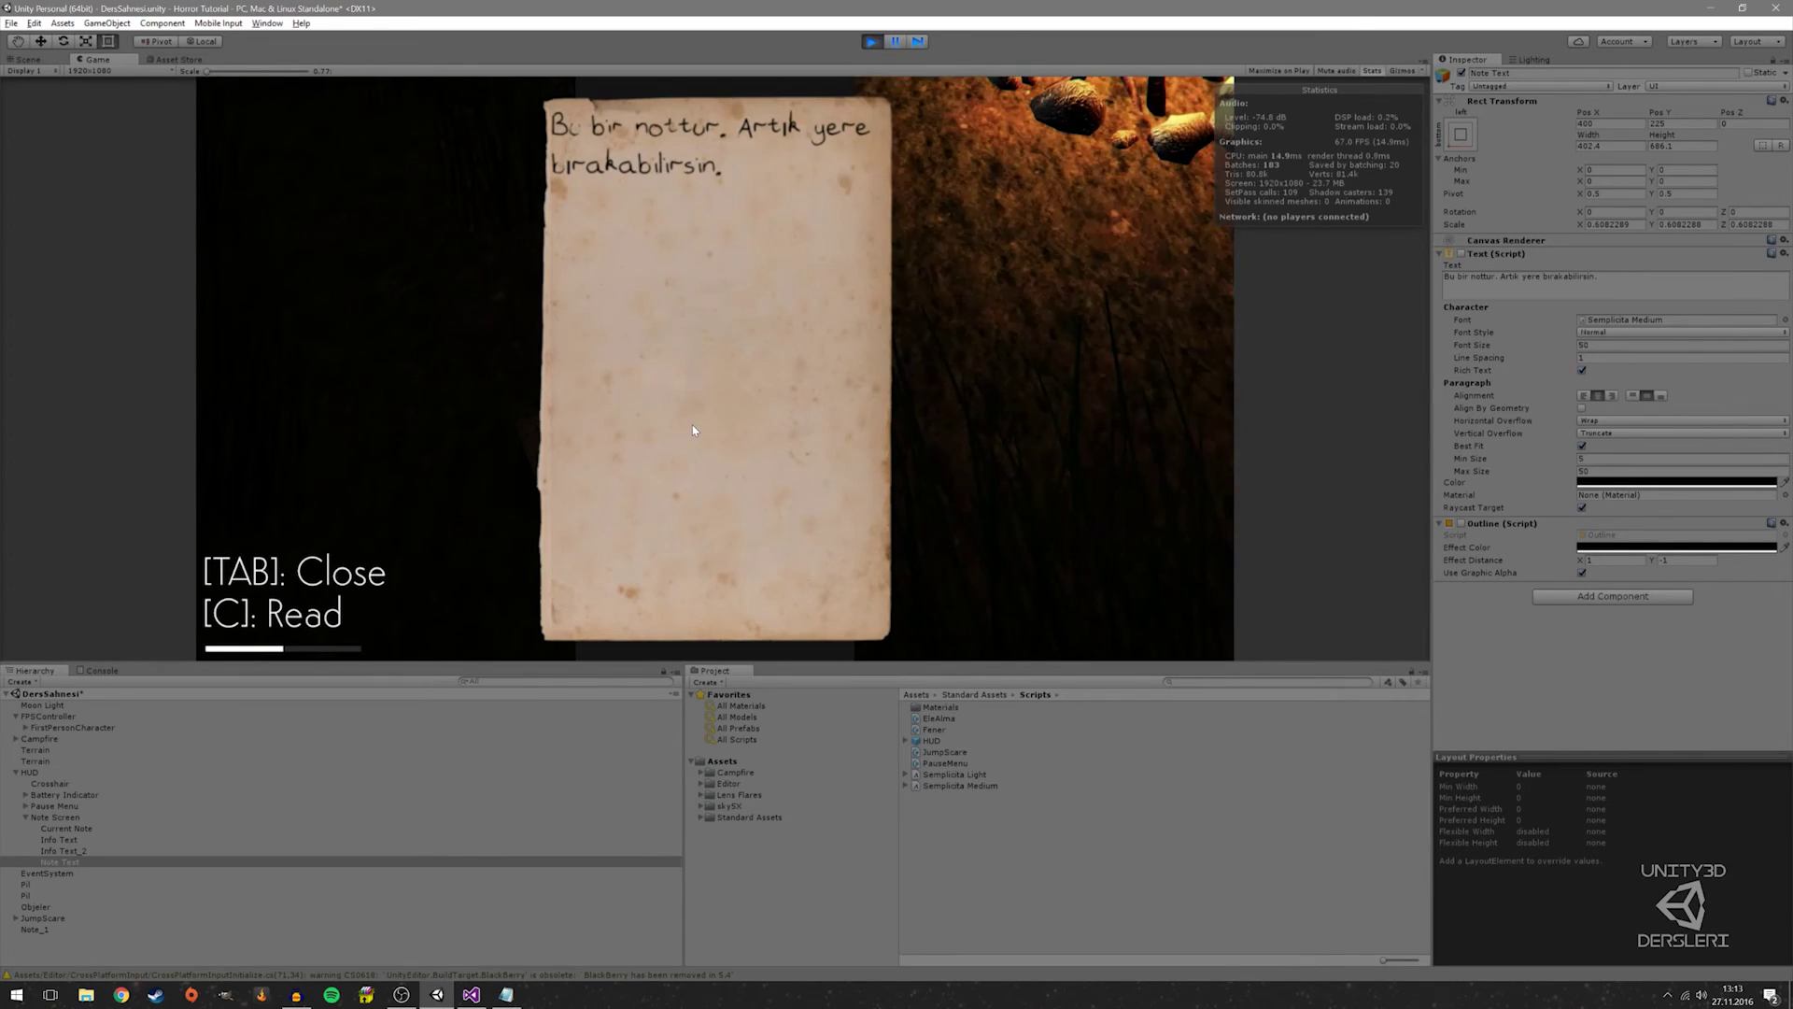
pyautogui.press('c')
pyautogui.press('c')
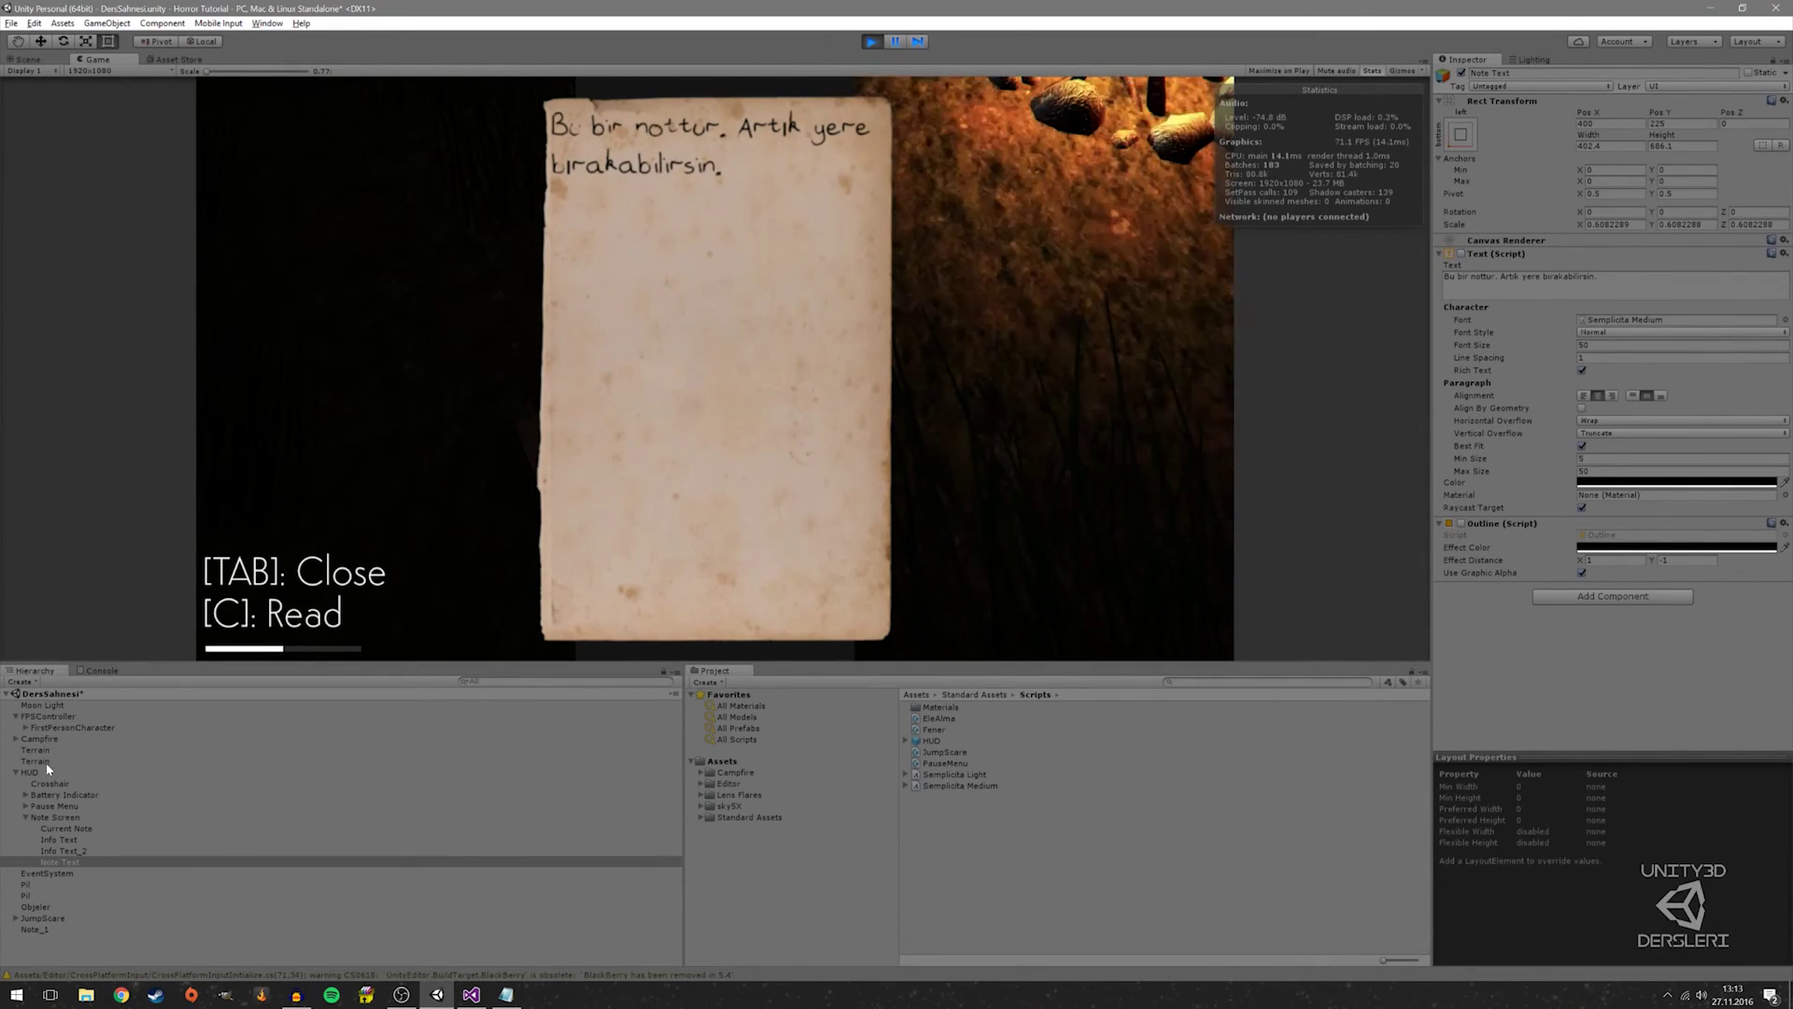
pyautogui.click(75, 727)
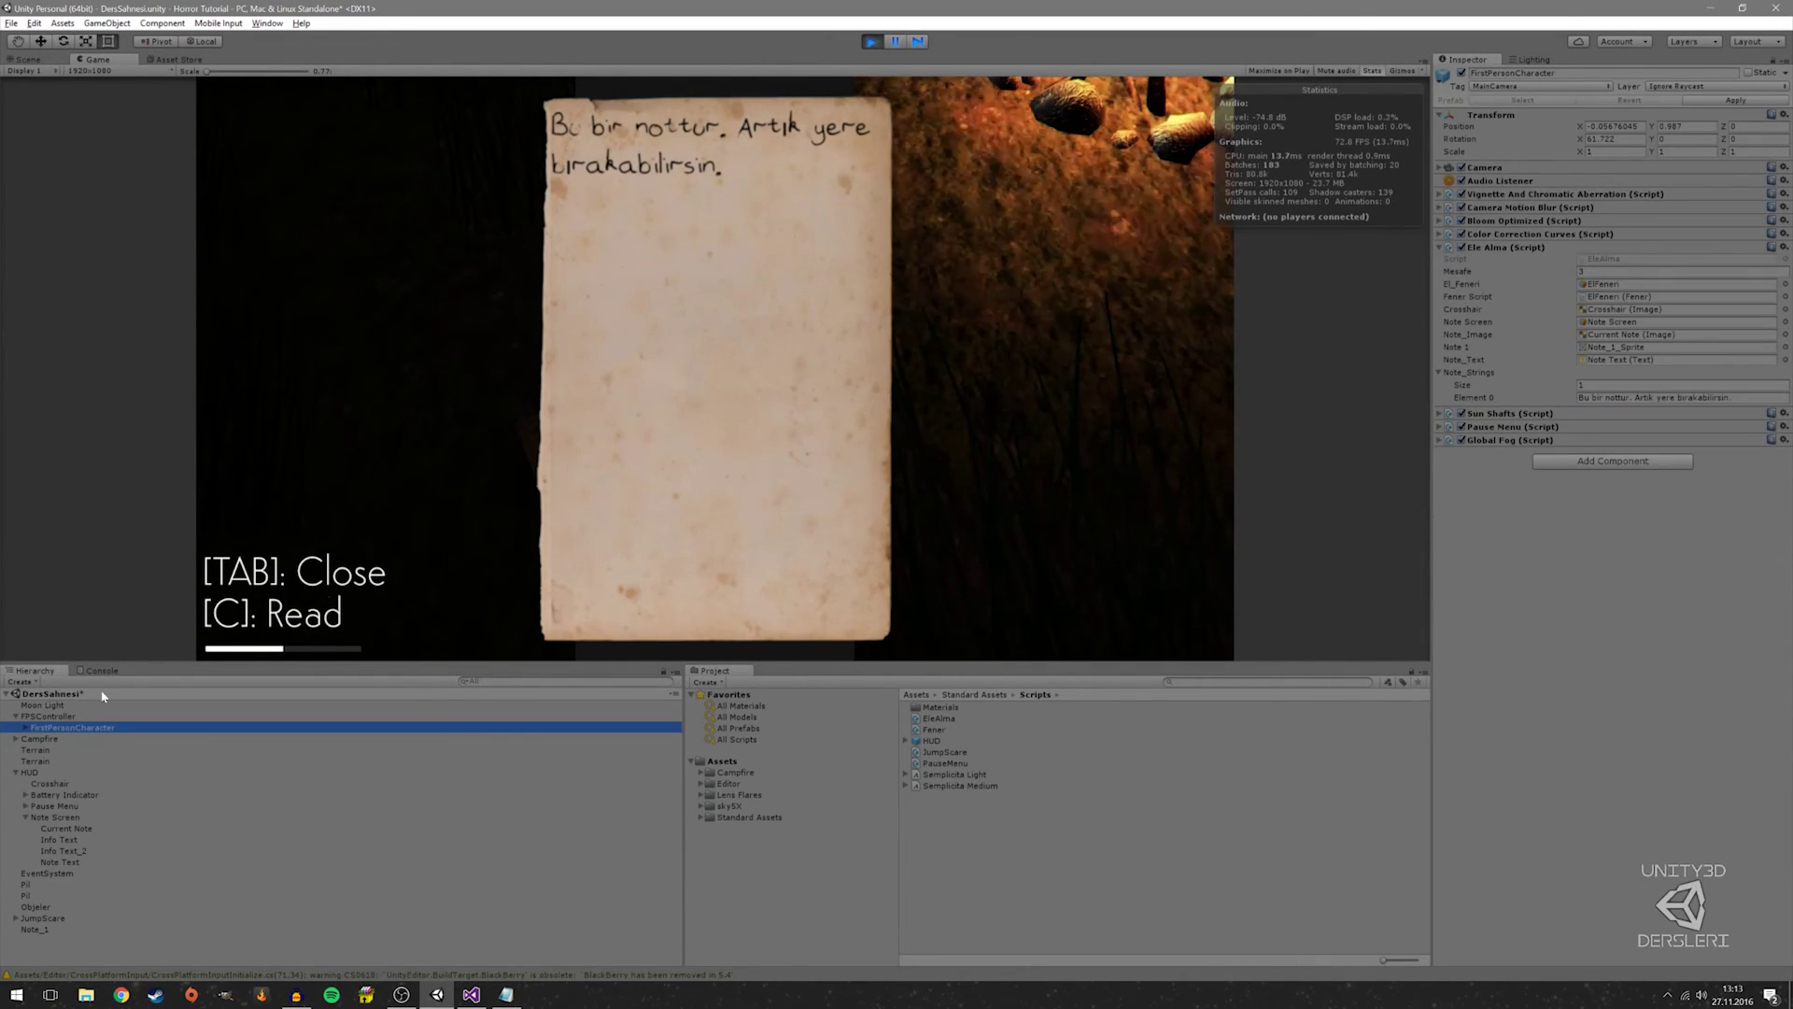
# Replace Note_Strings Element 0 with 'değişti işte' and check the note text with C
pyautogui.click(1607, 399)
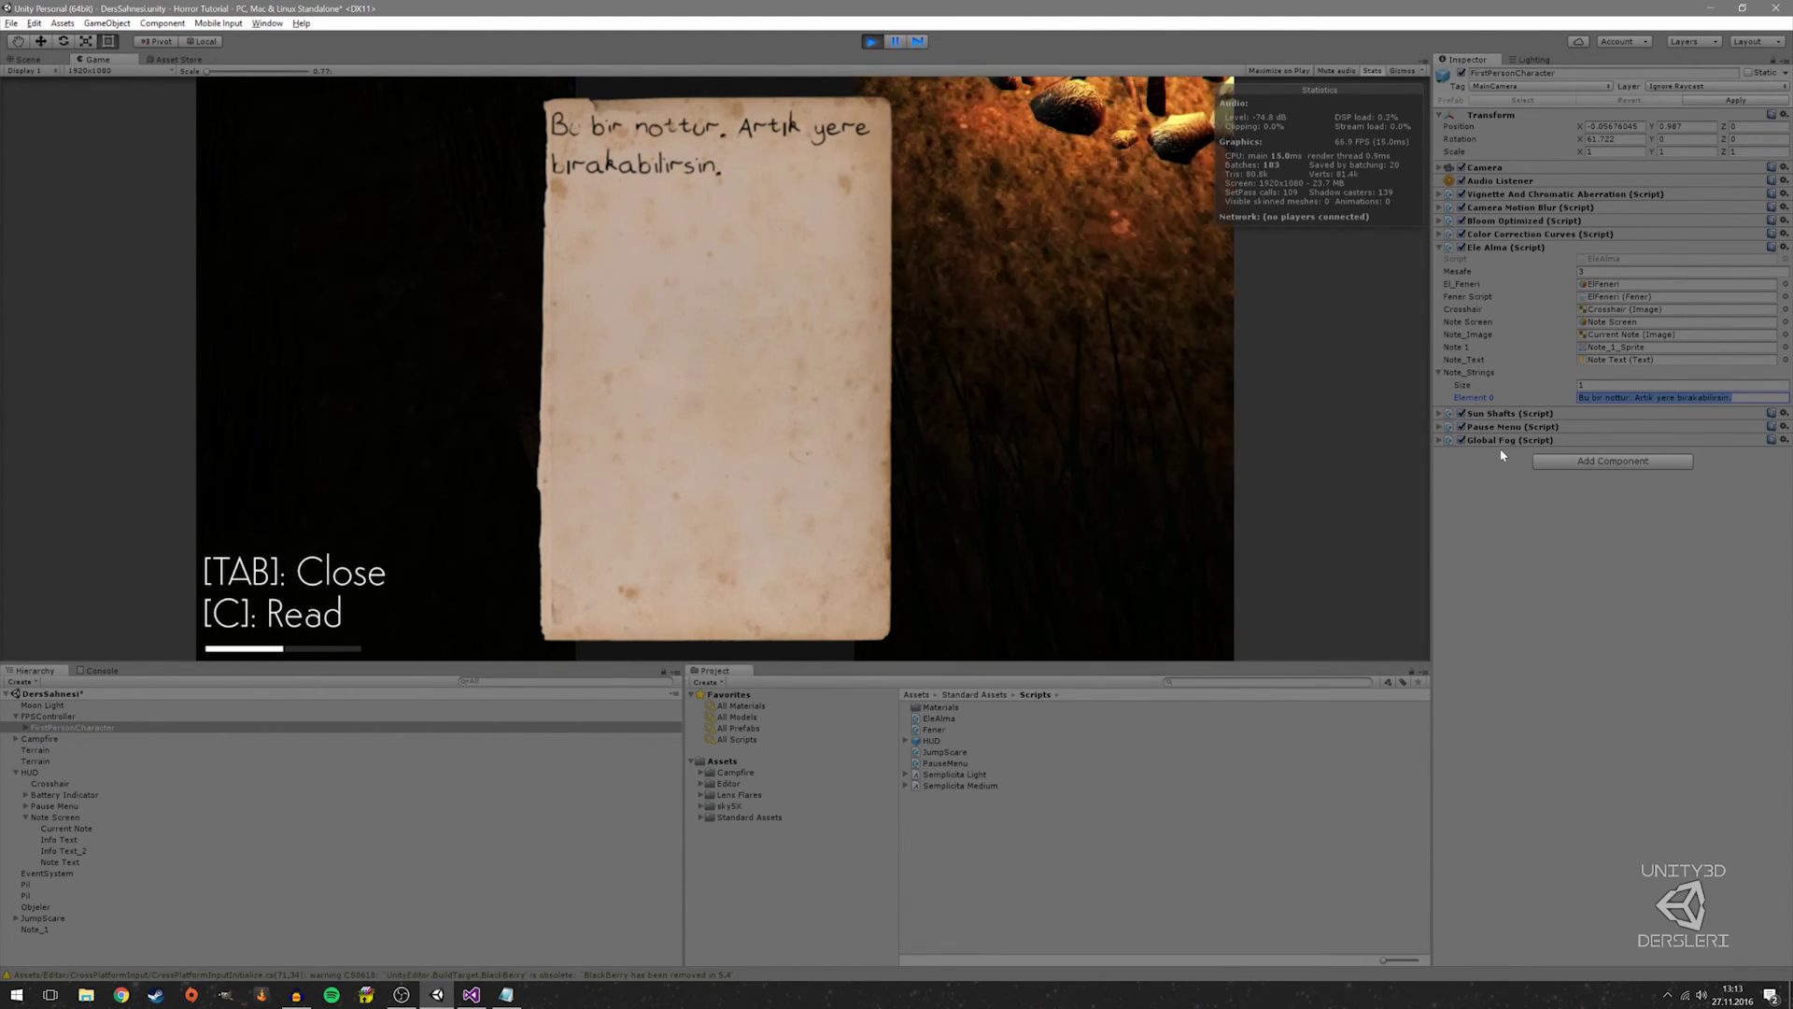
pyautogui.press('BackSpace')
pyautogui.write('Len')
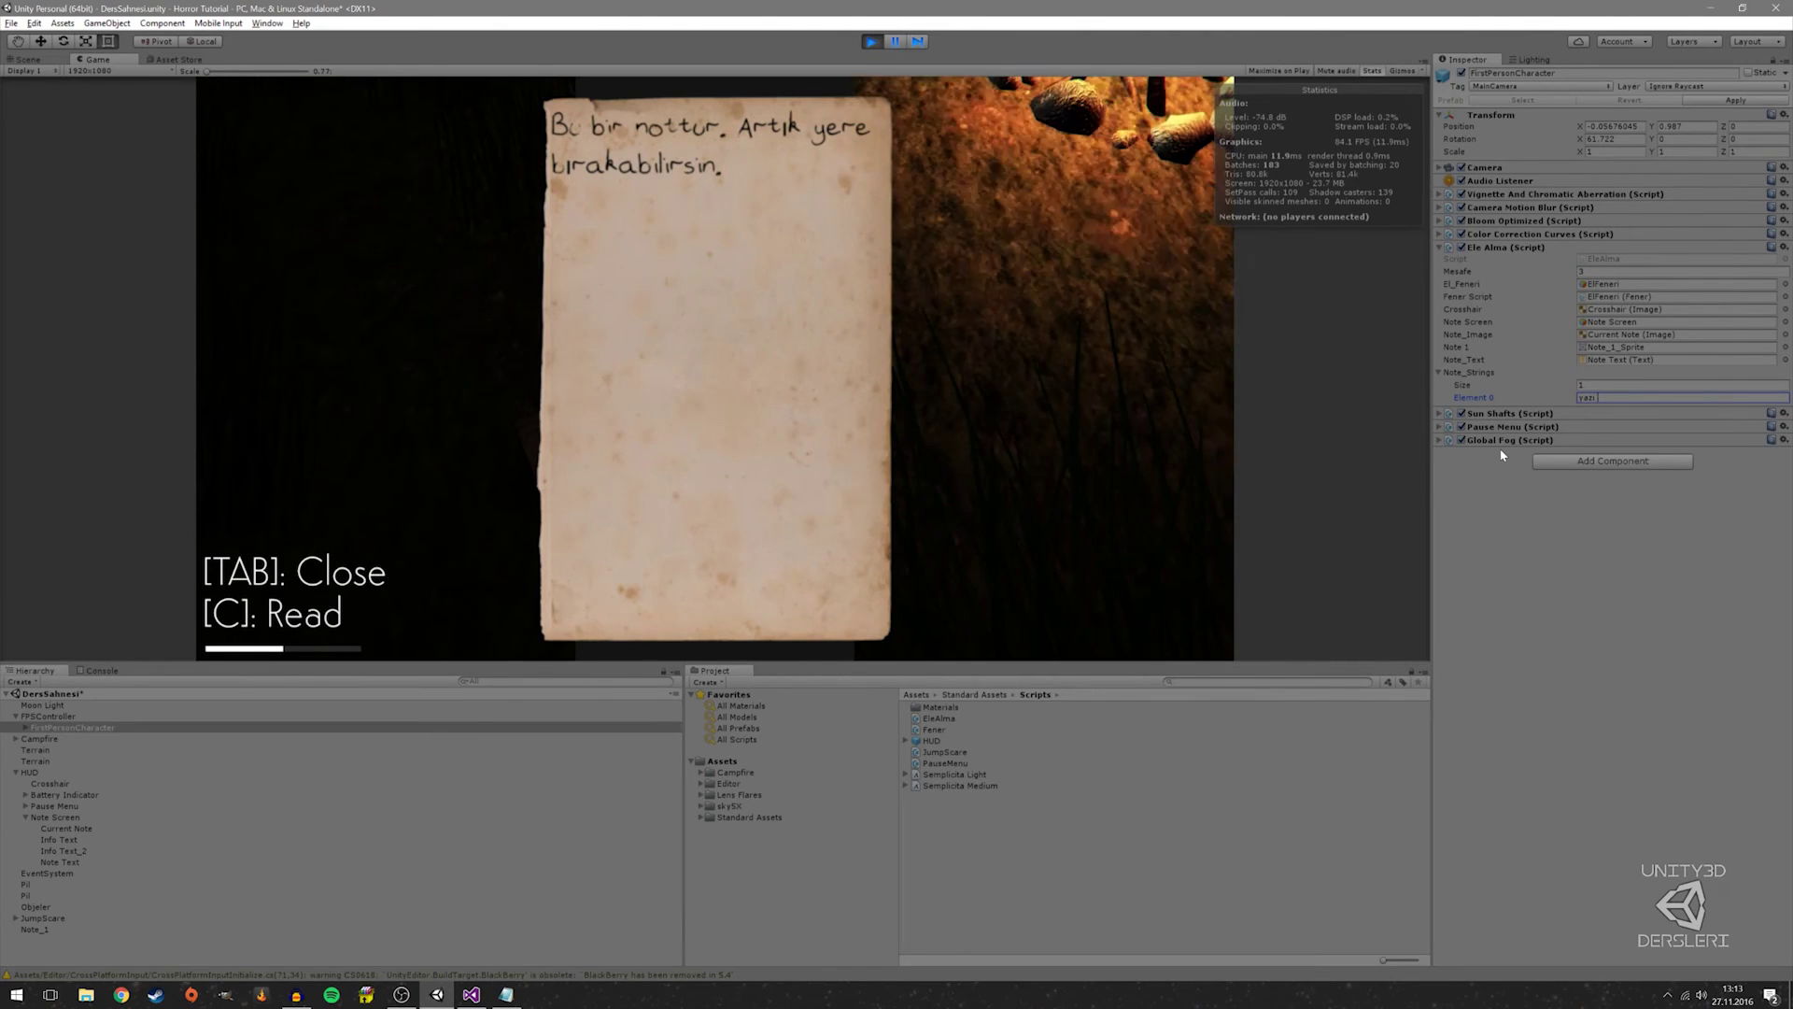
pyautogui.write('değişti işte')
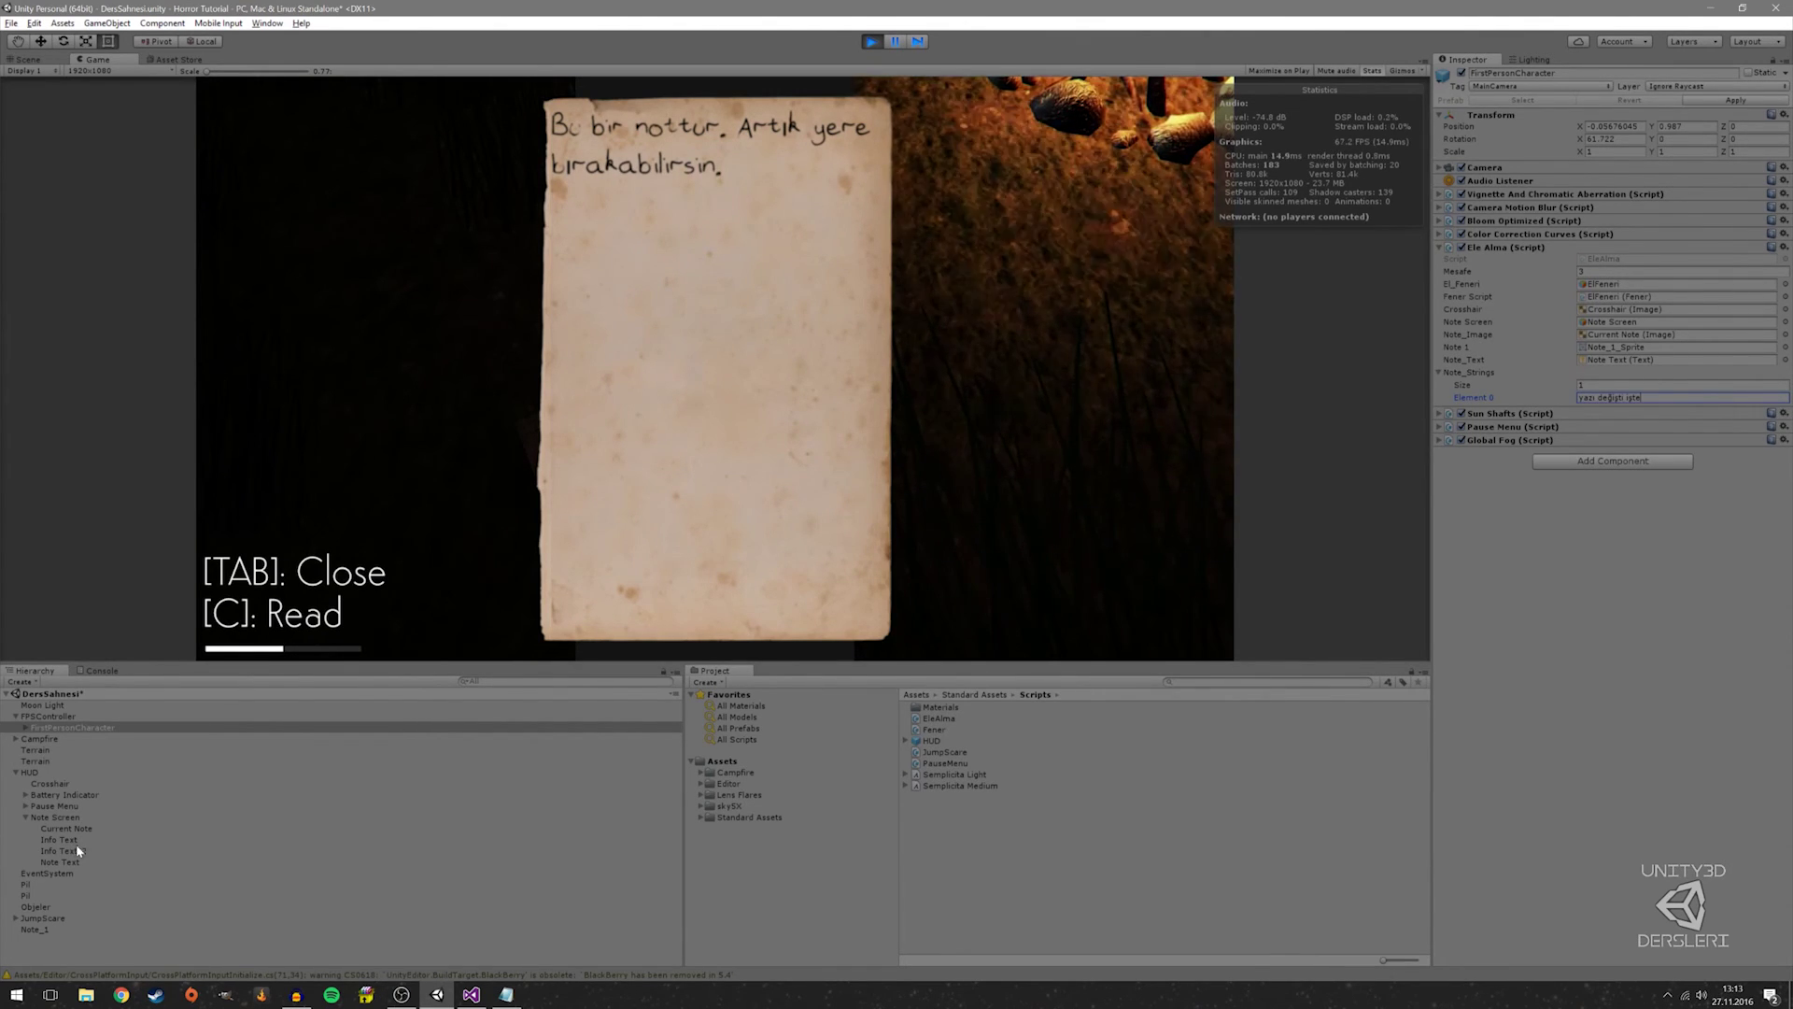
pyautogui.click(59, 861)
pyautogui.click(996, 389)
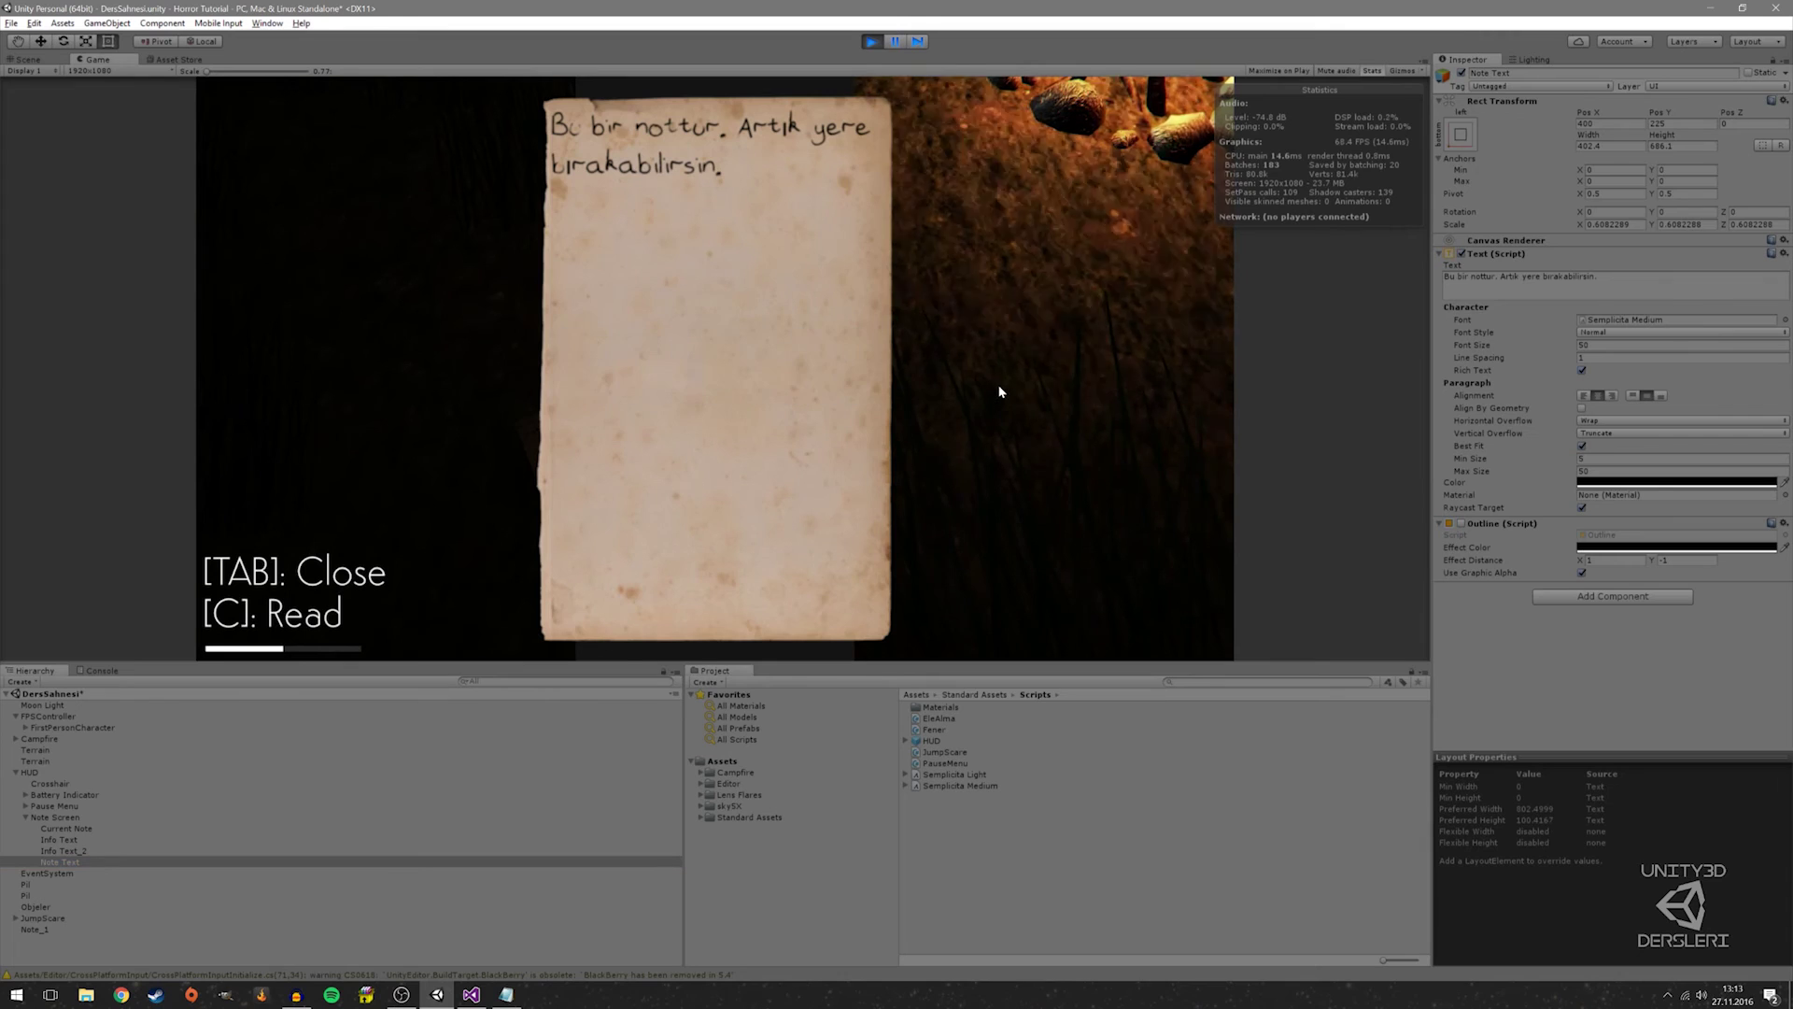
pyautogui.press('c')
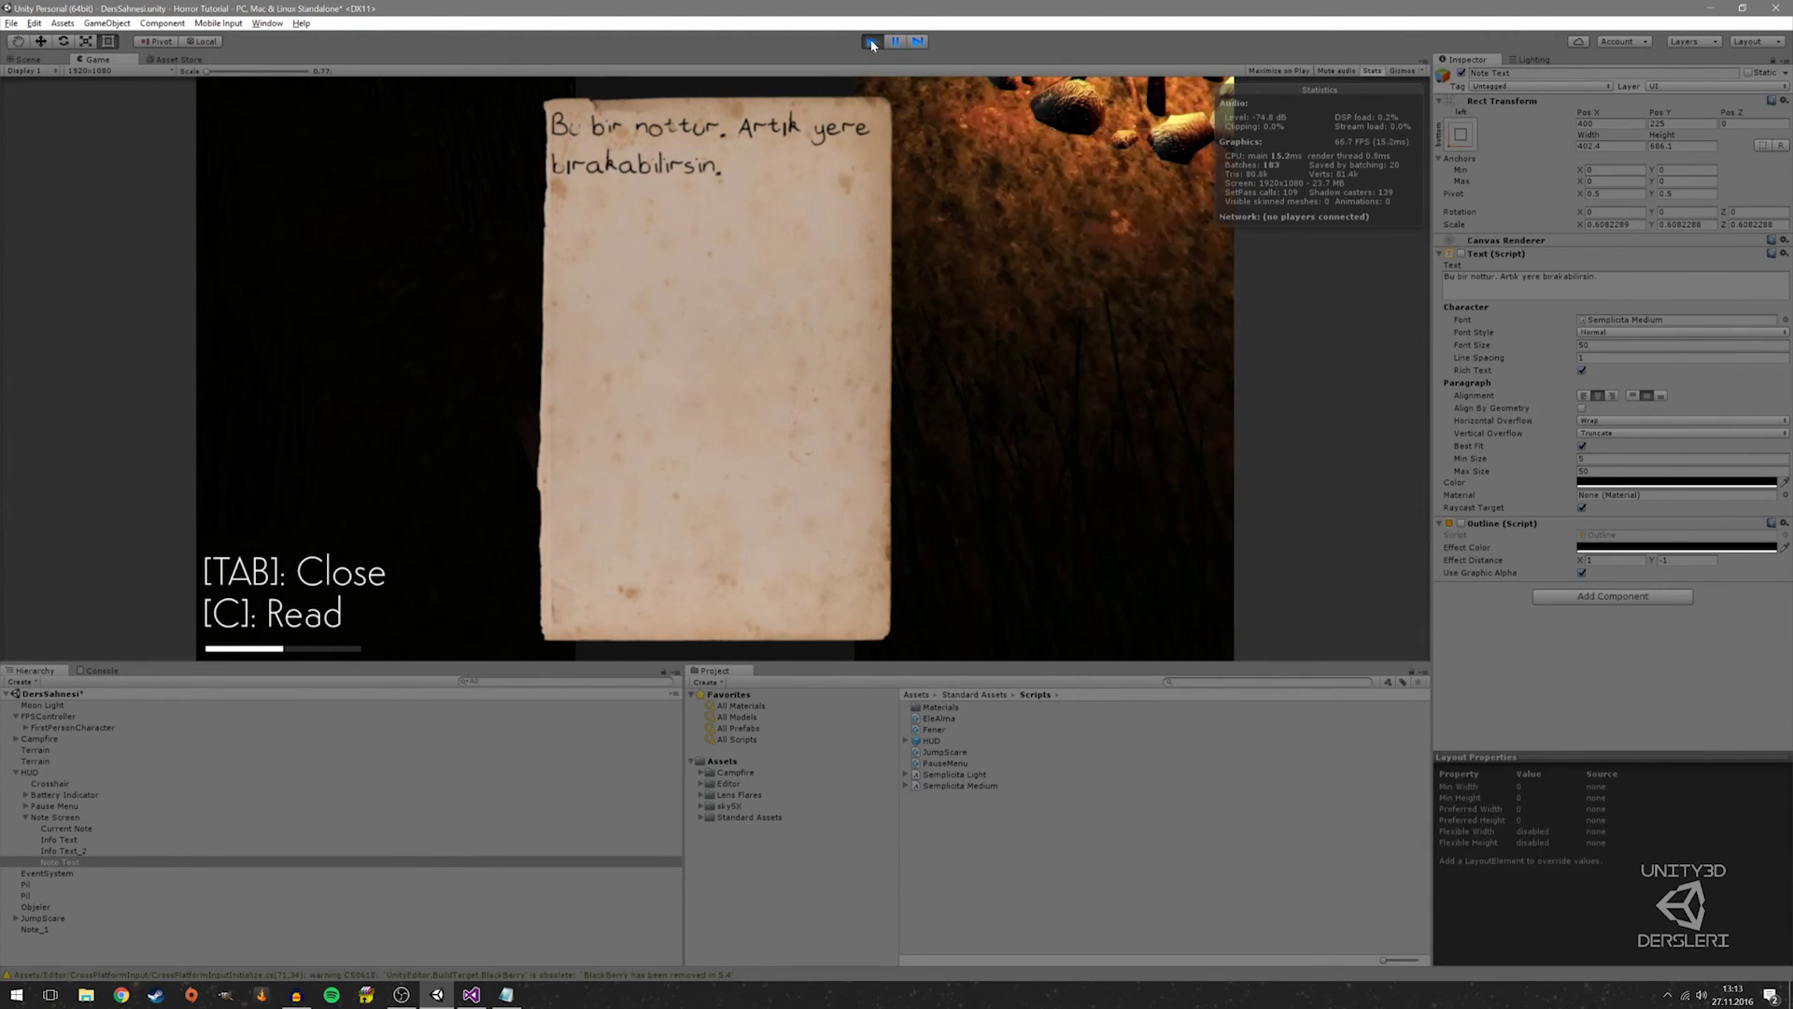
# Reopen the note in-game to read the new text, then close it and pause
pyautogui.press('Escape')
pyautogui.press('Escape')
pyautogui.press('e')
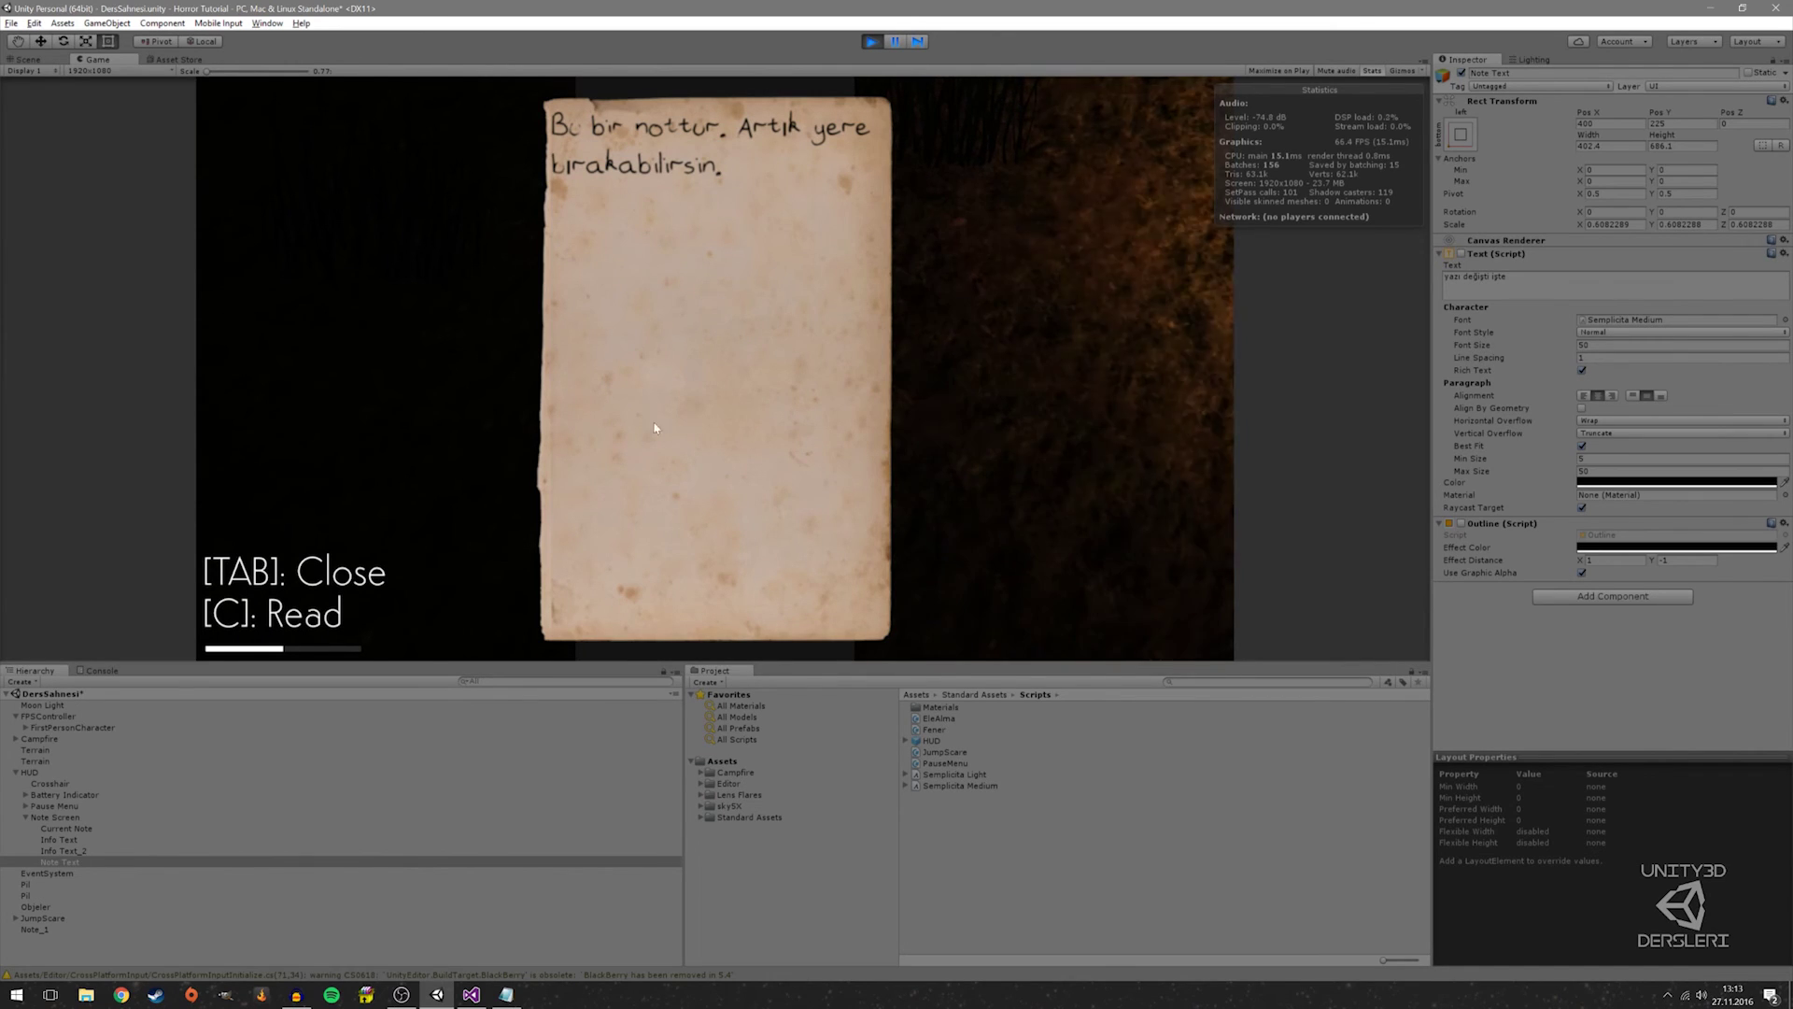
pyautogui.press('Tab')
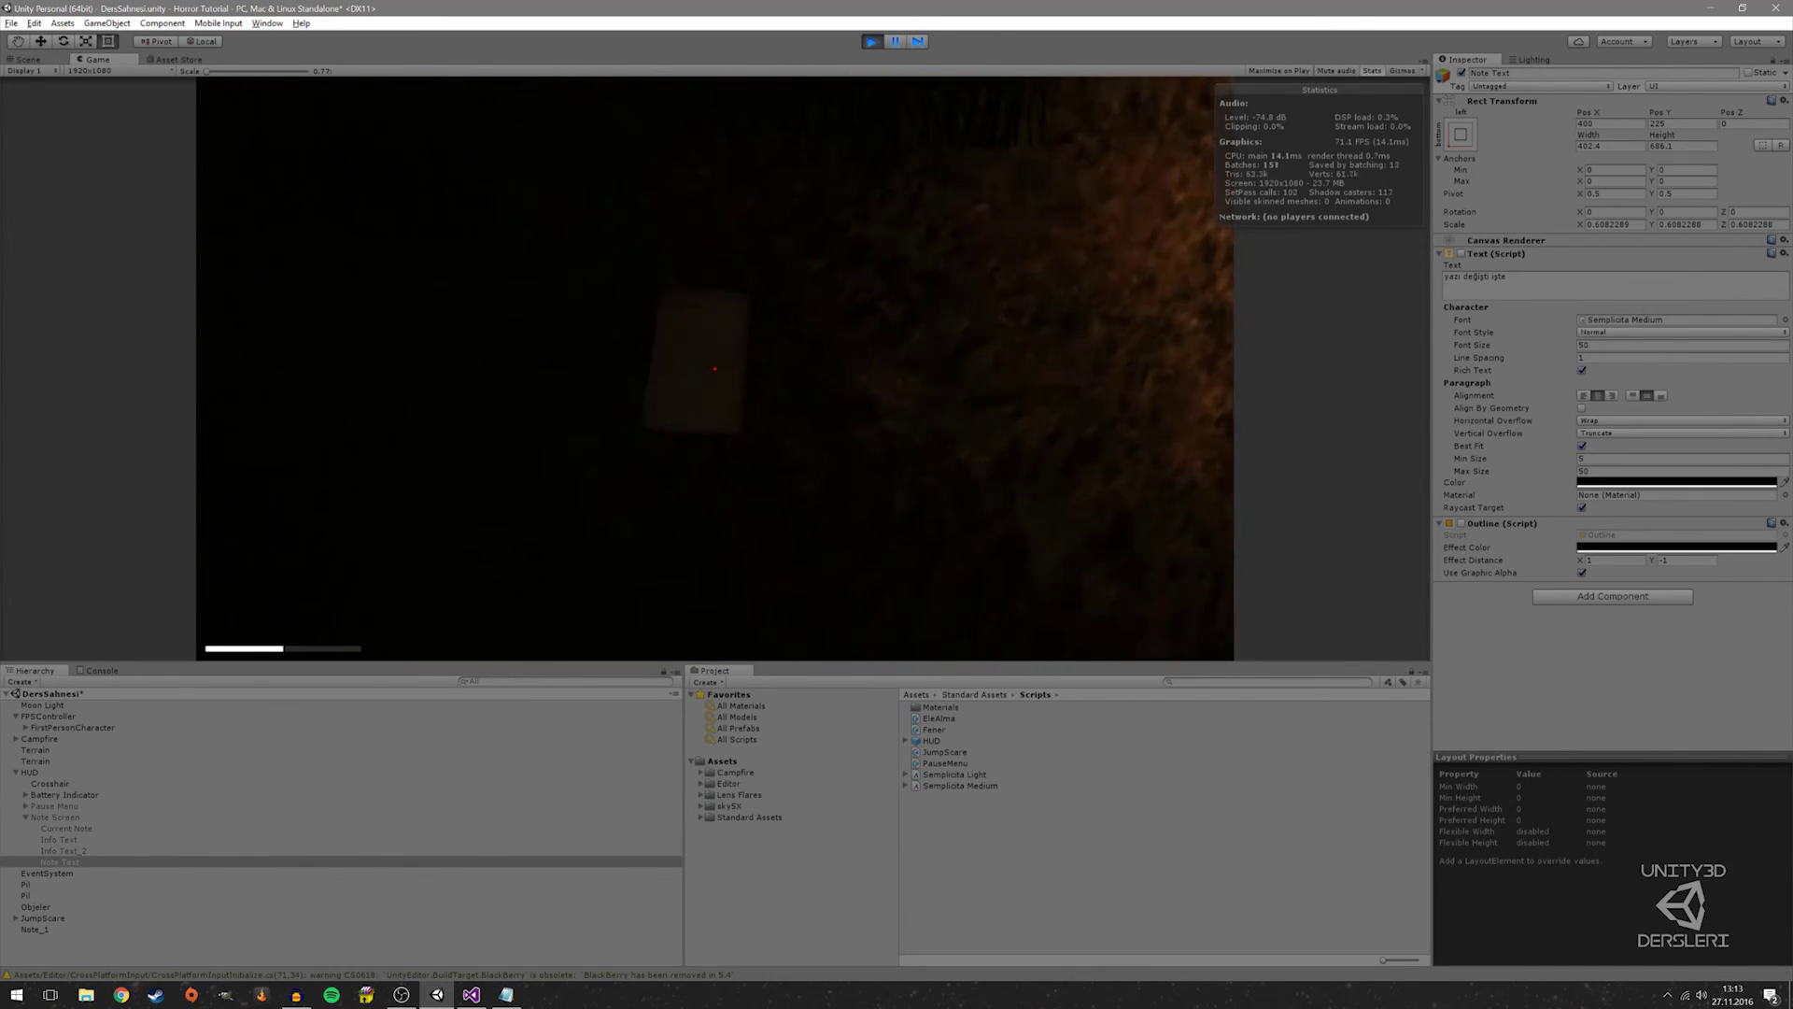
pyautogui.press('e')
pyautogui.press('c')
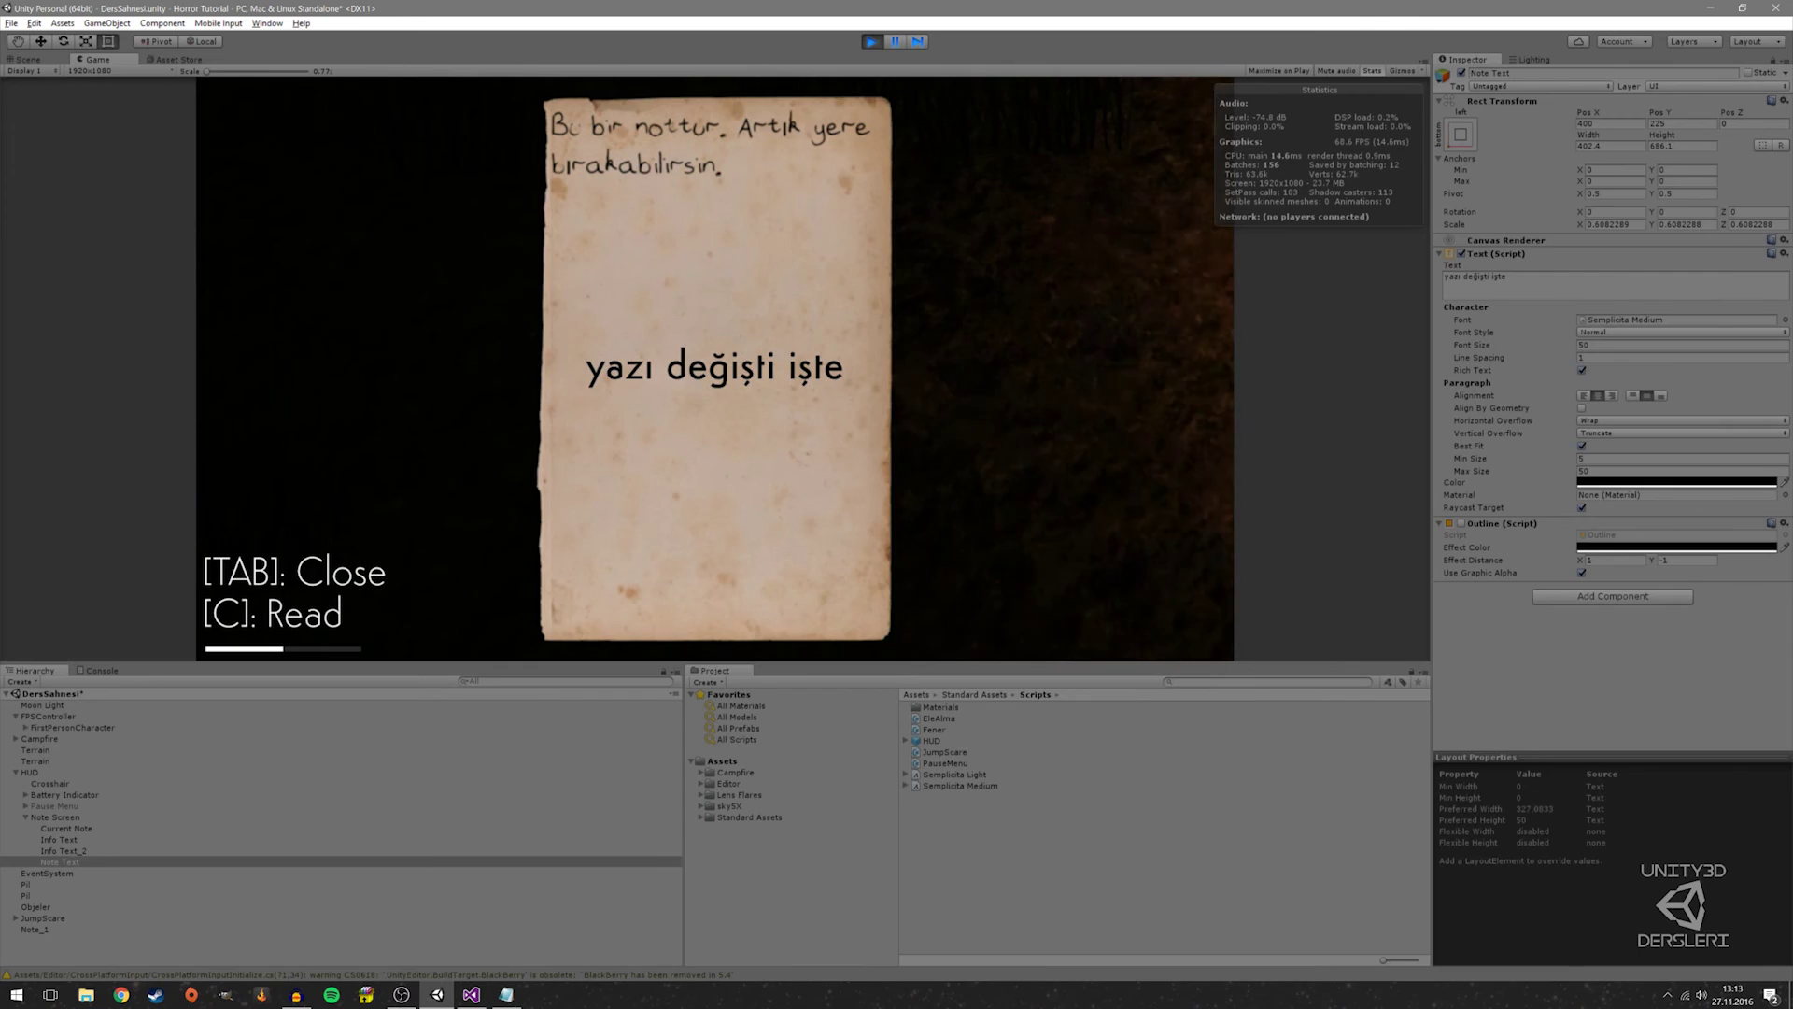
pyautogui.press('c')
pyautogui.press('Tab')
pyautogui.press('Escape')
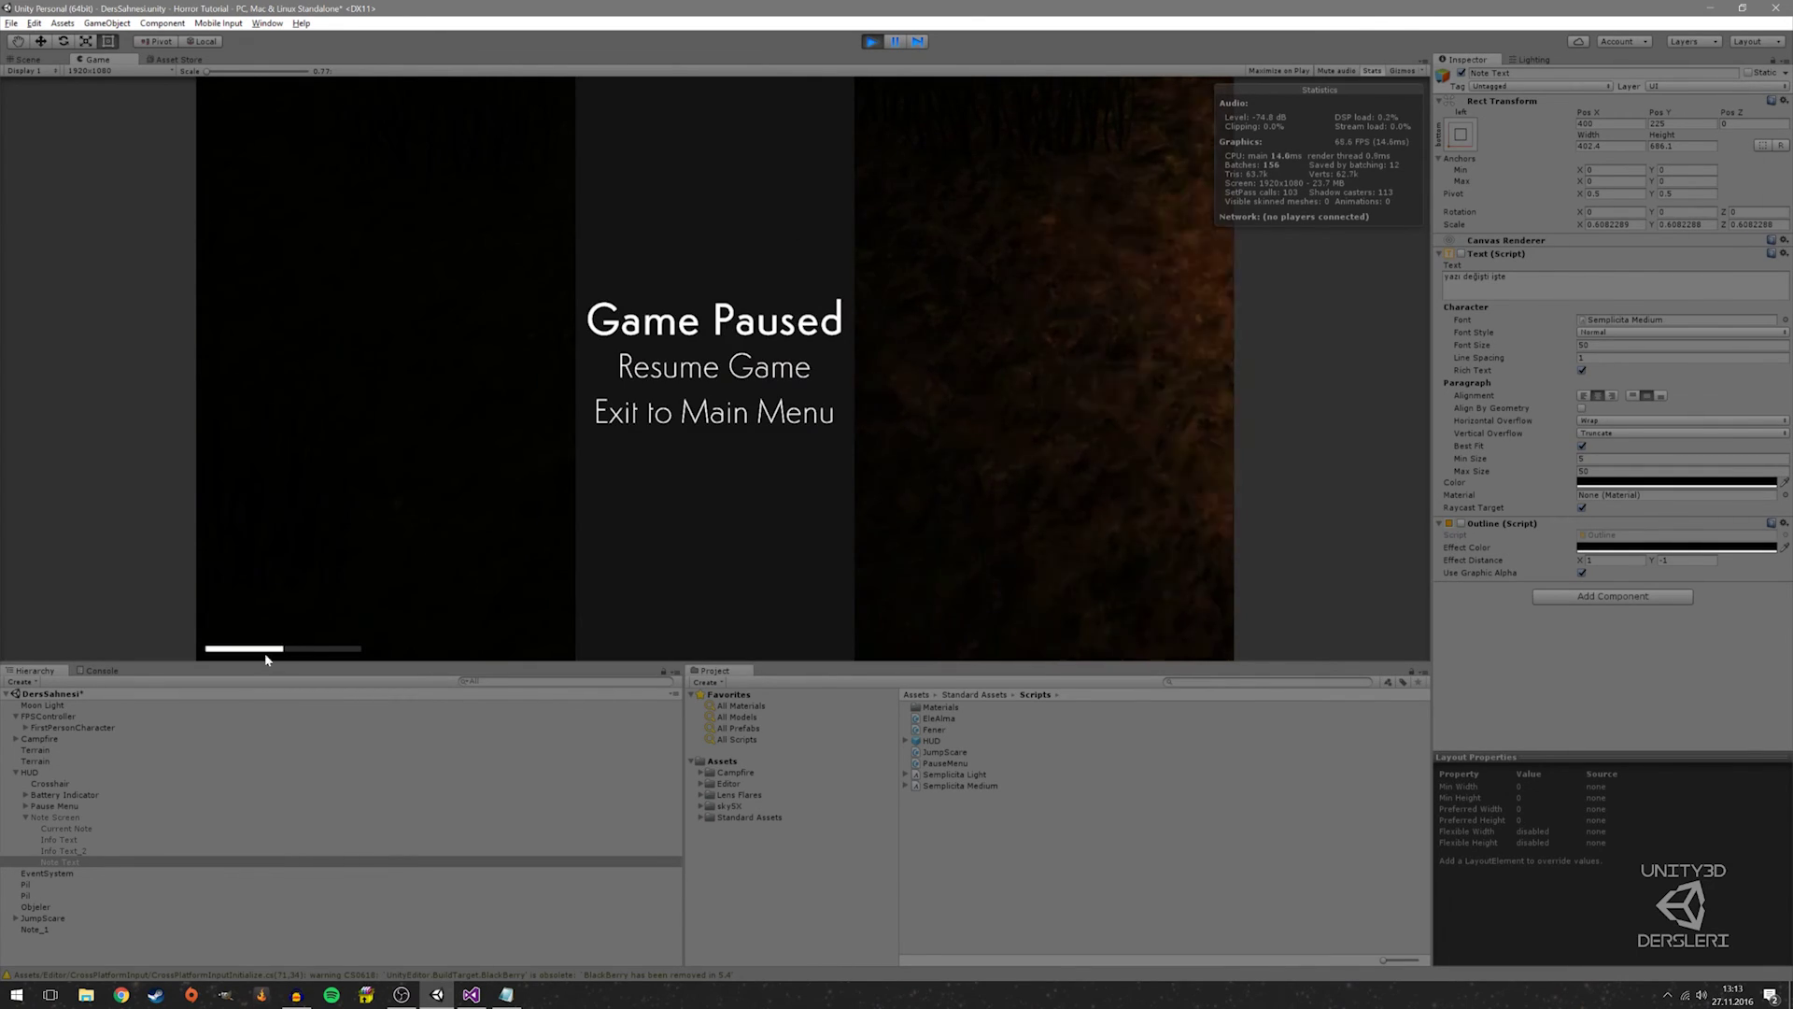
pyautogui.click(163, 716)
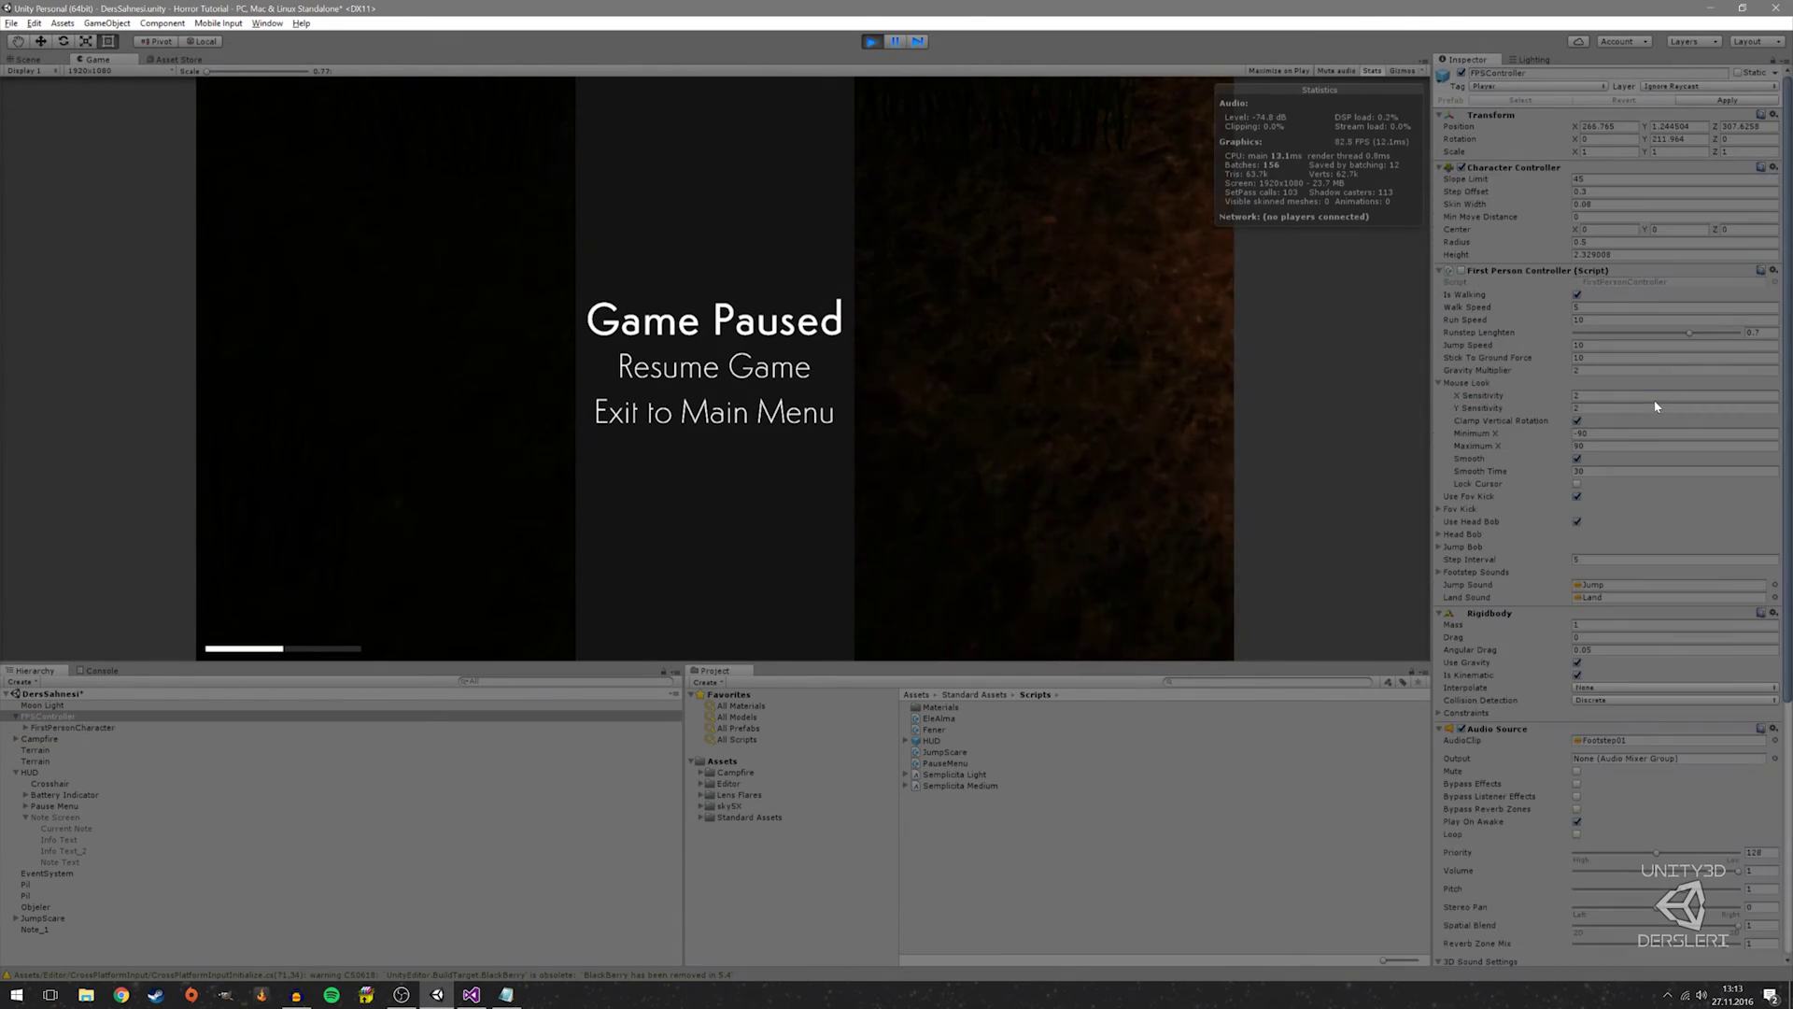
# Undo, change Element 0 to 'Bu bir nottur. Beni bırak artık.', test the note, then stop play
pyautogui.hotkey('ctrl', 'z')
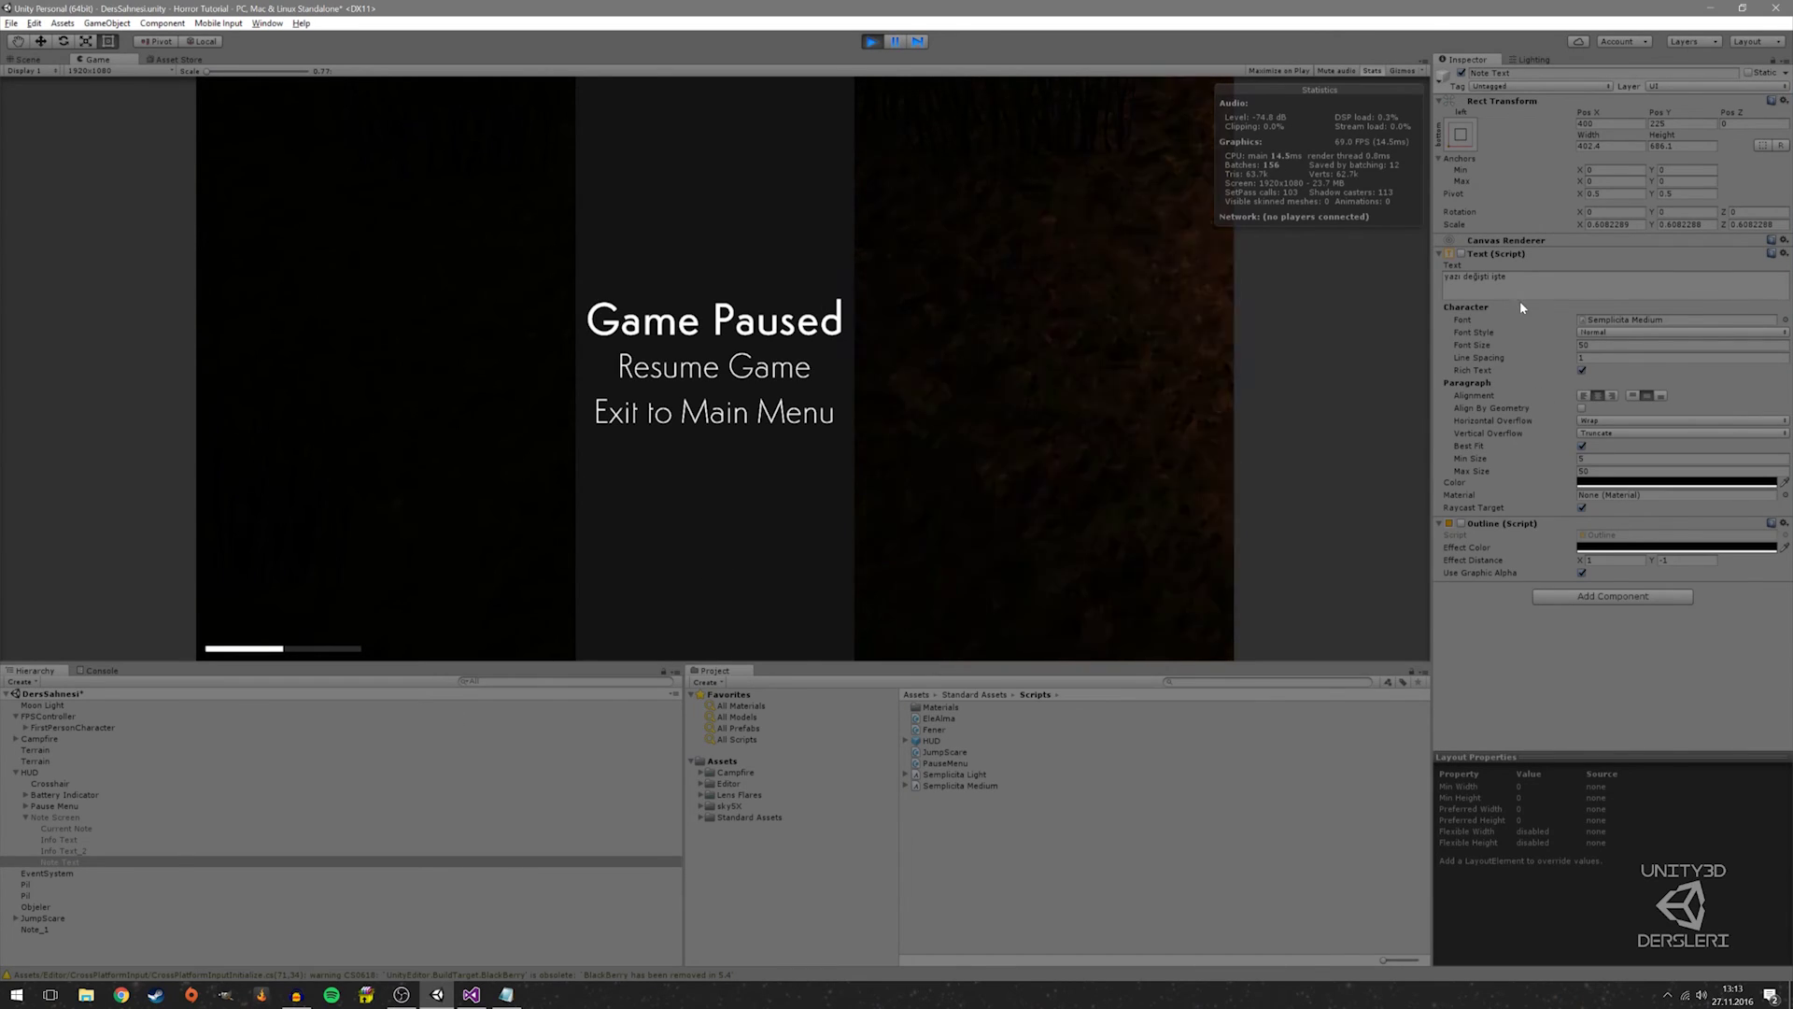
pyautogui.hotkey('ctrl', 'z')
pyautogui.hotkey('ctrl', 'z')
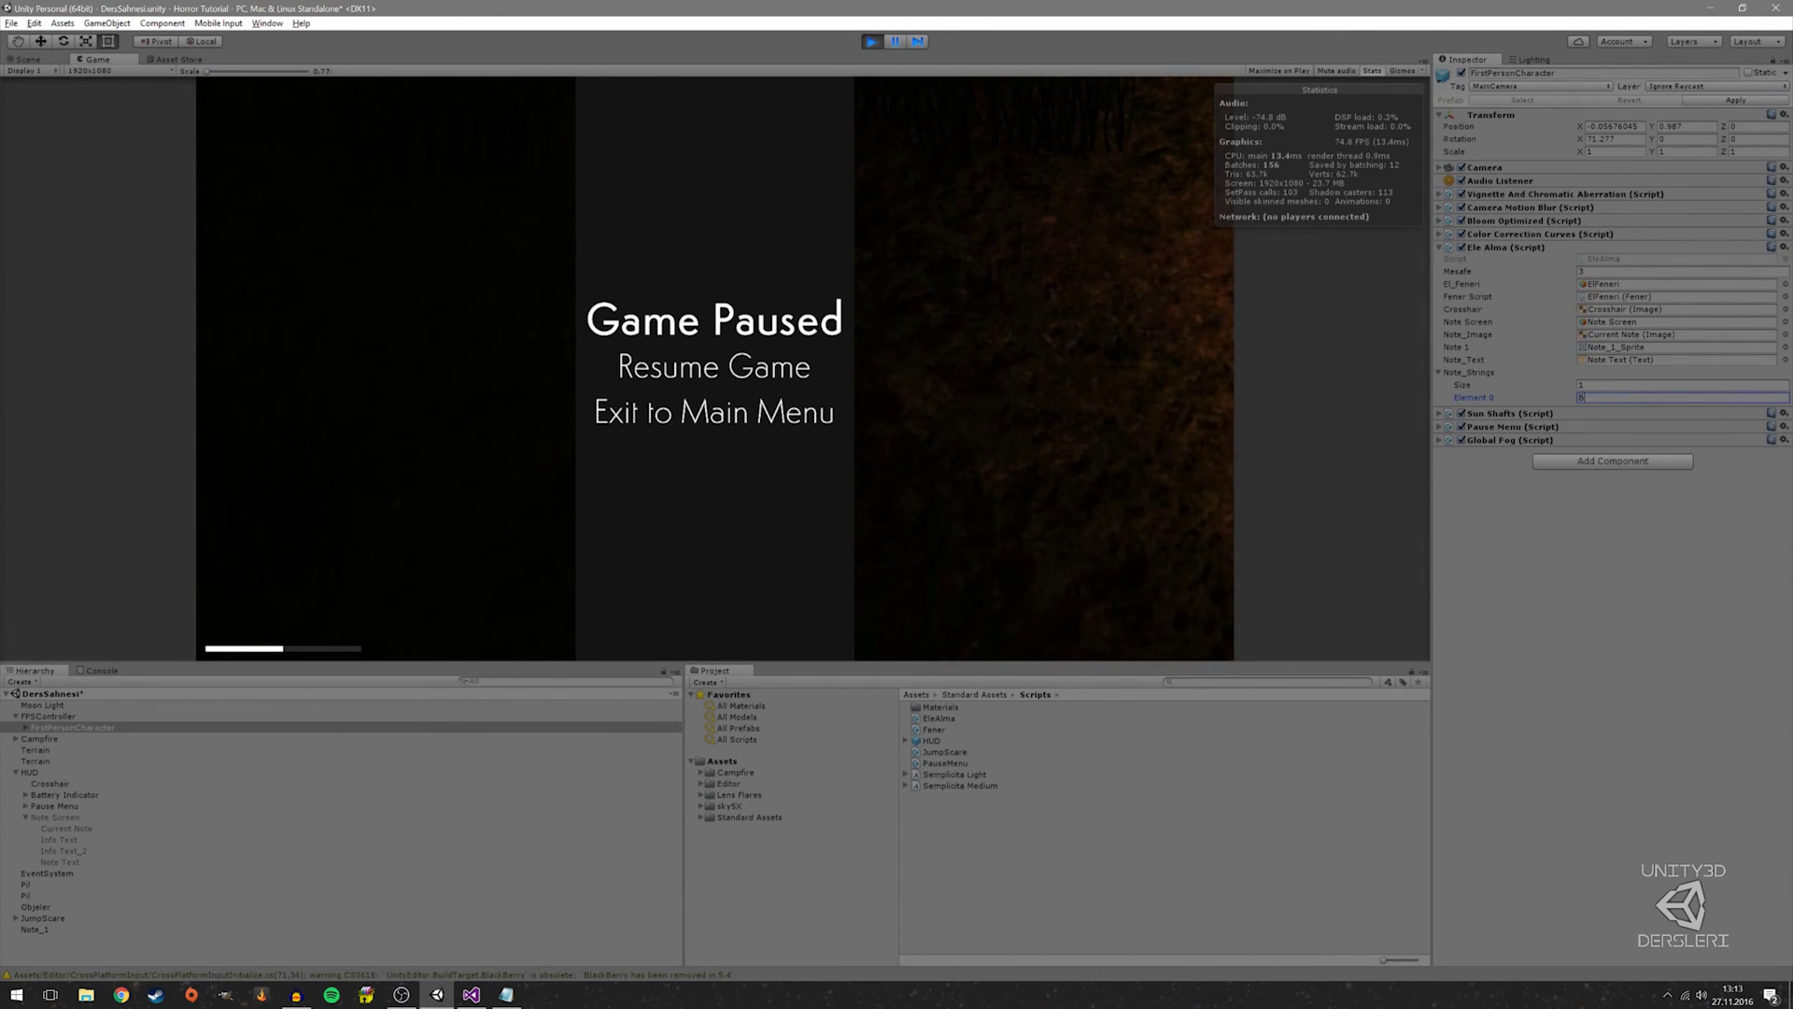
pyautogui.write('Bu birnot')
pyautogui.press('BackSpace')
pyautogui.write('Beni bırak artık')
pyautogui.press('Escape')
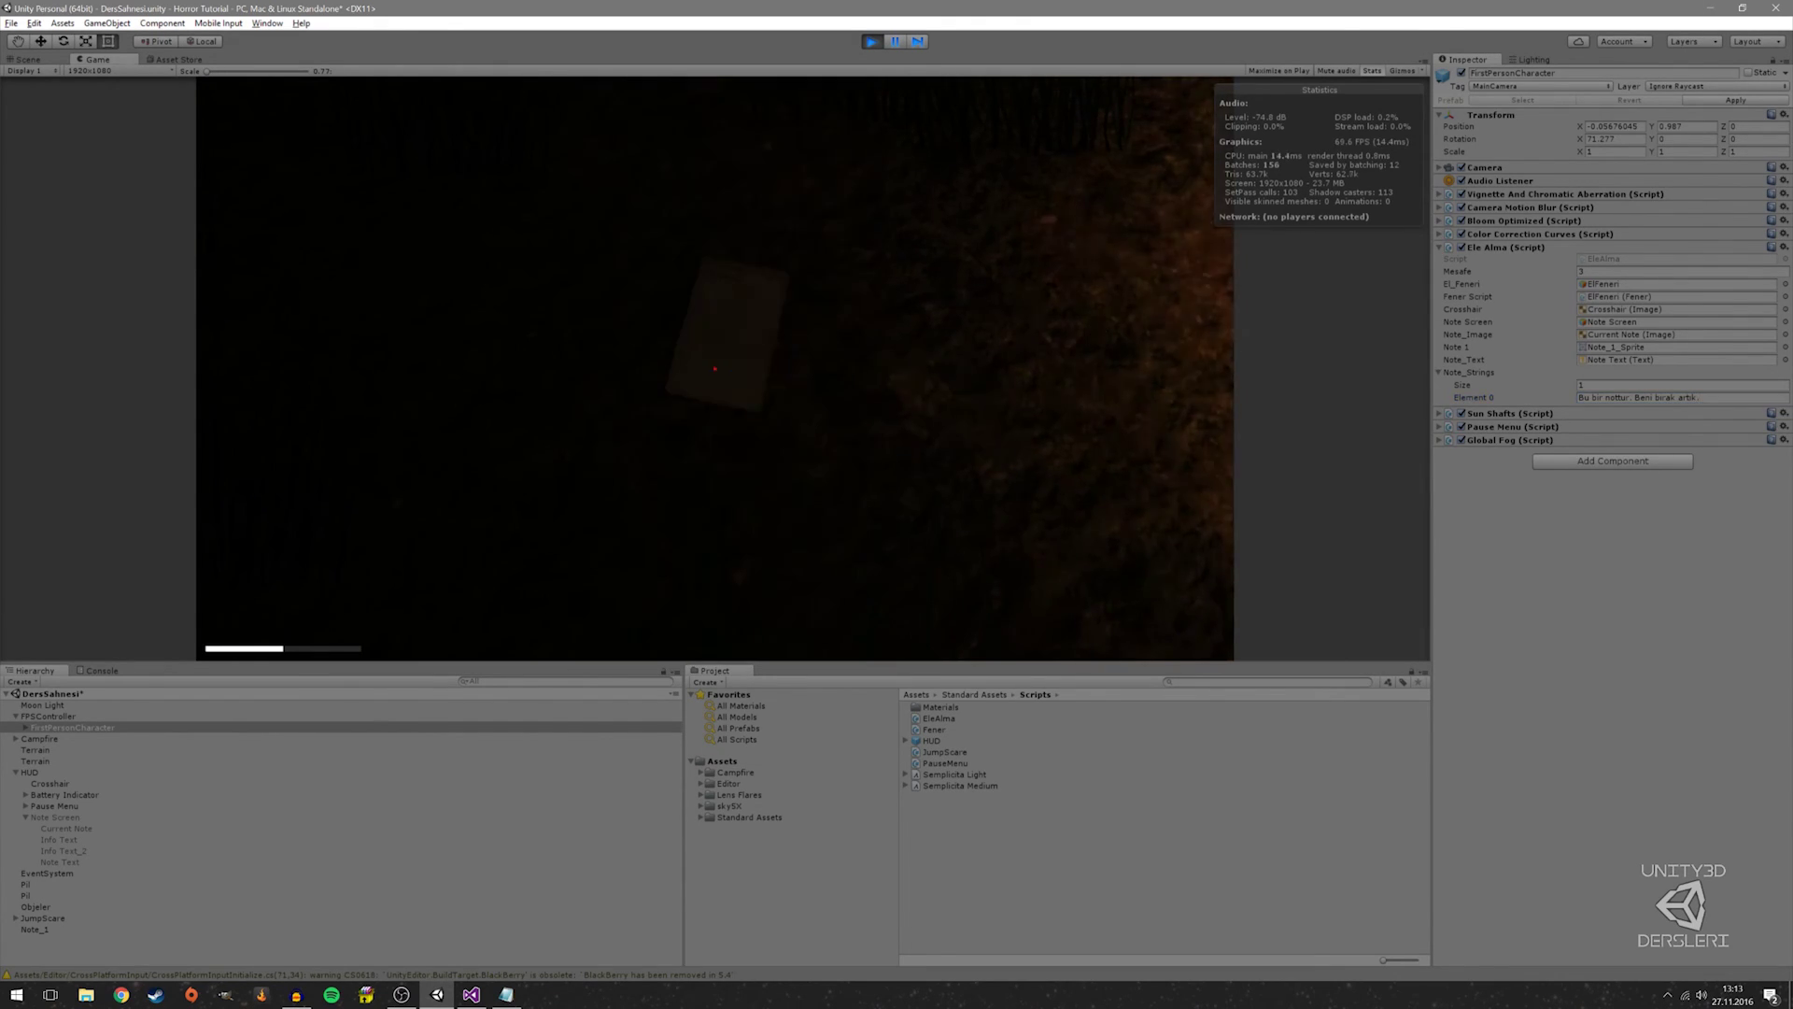
pyautogui.press('e')
pyautogui.press('c')
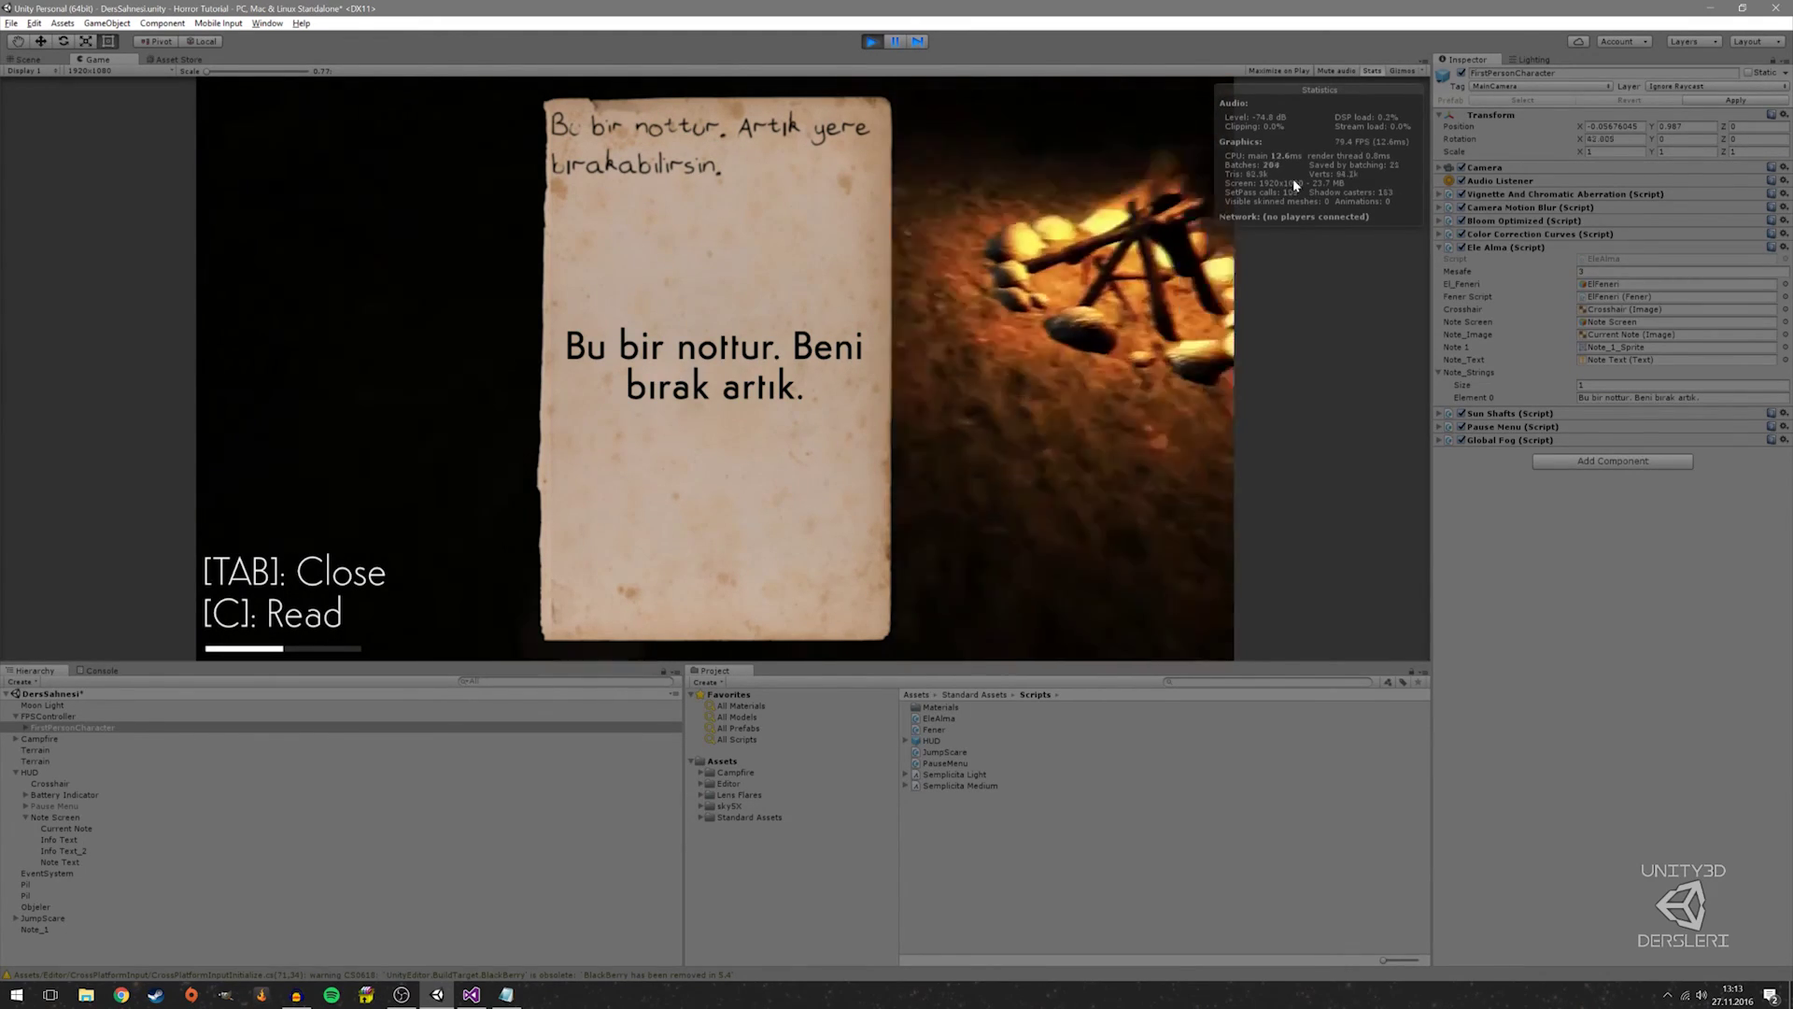
pyautogui.press('Tab')
pyautogui.press('Escape')
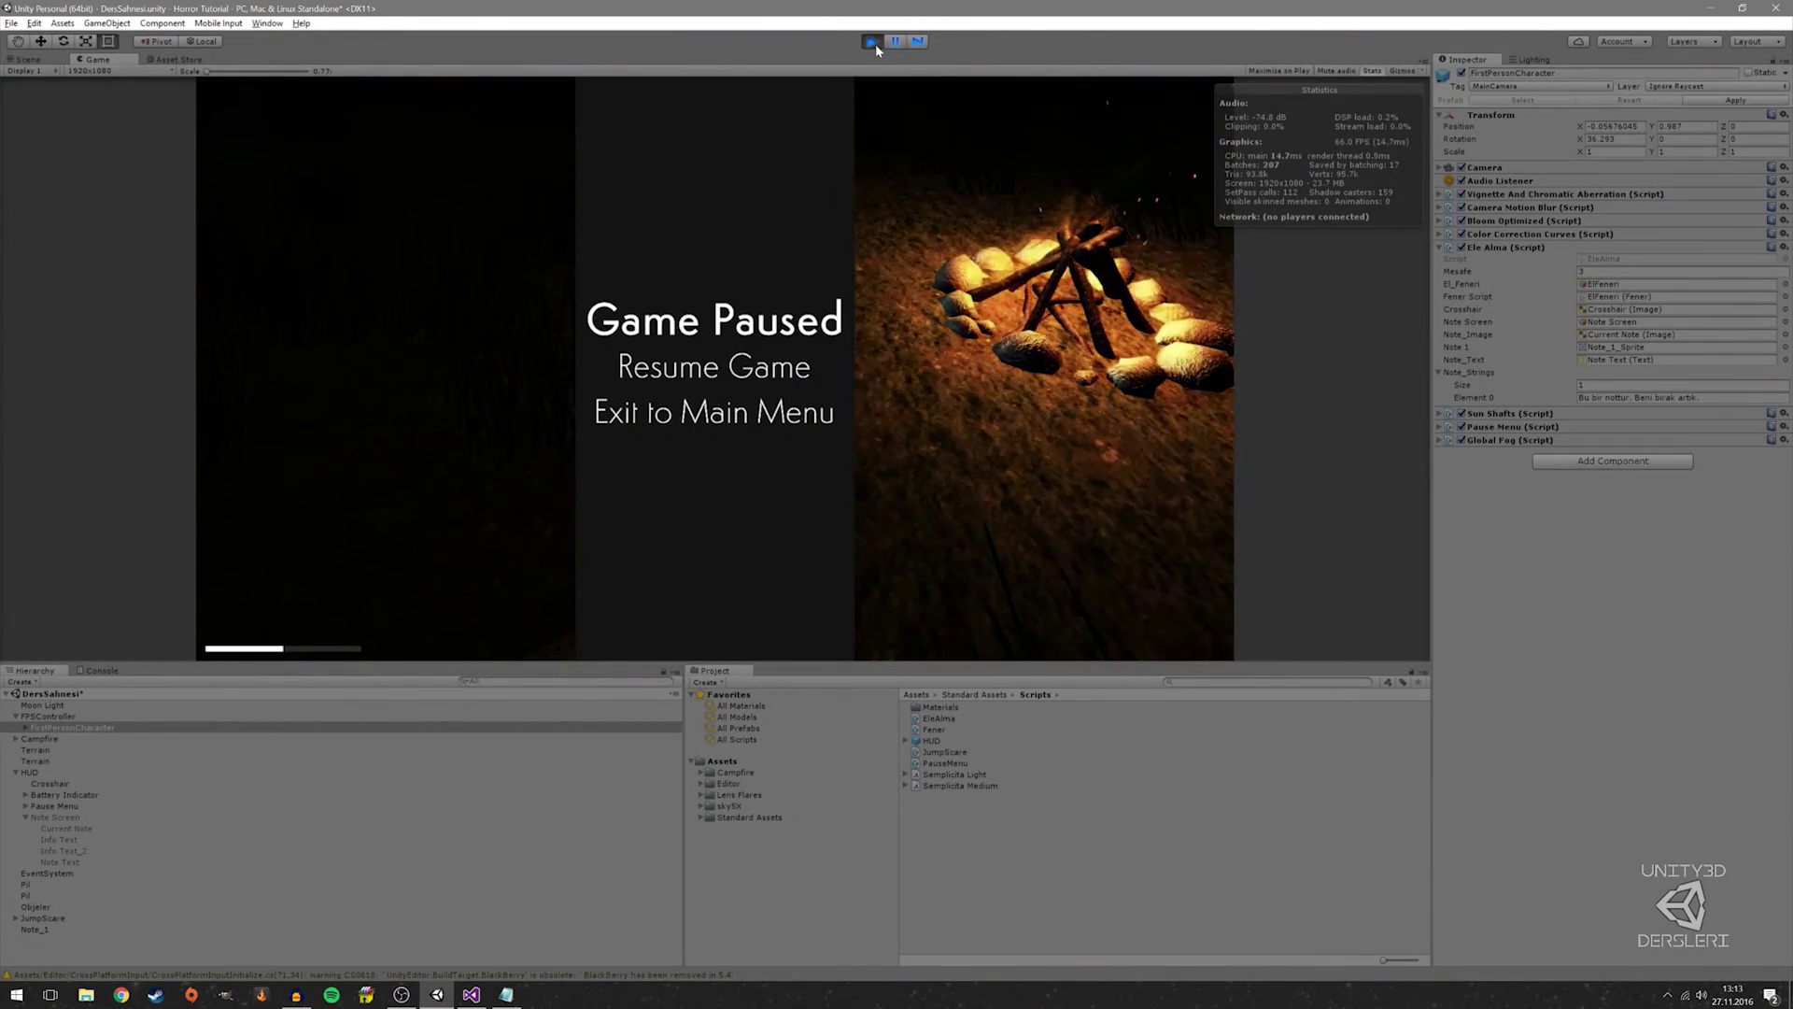
pyautogui.click(876, 43)
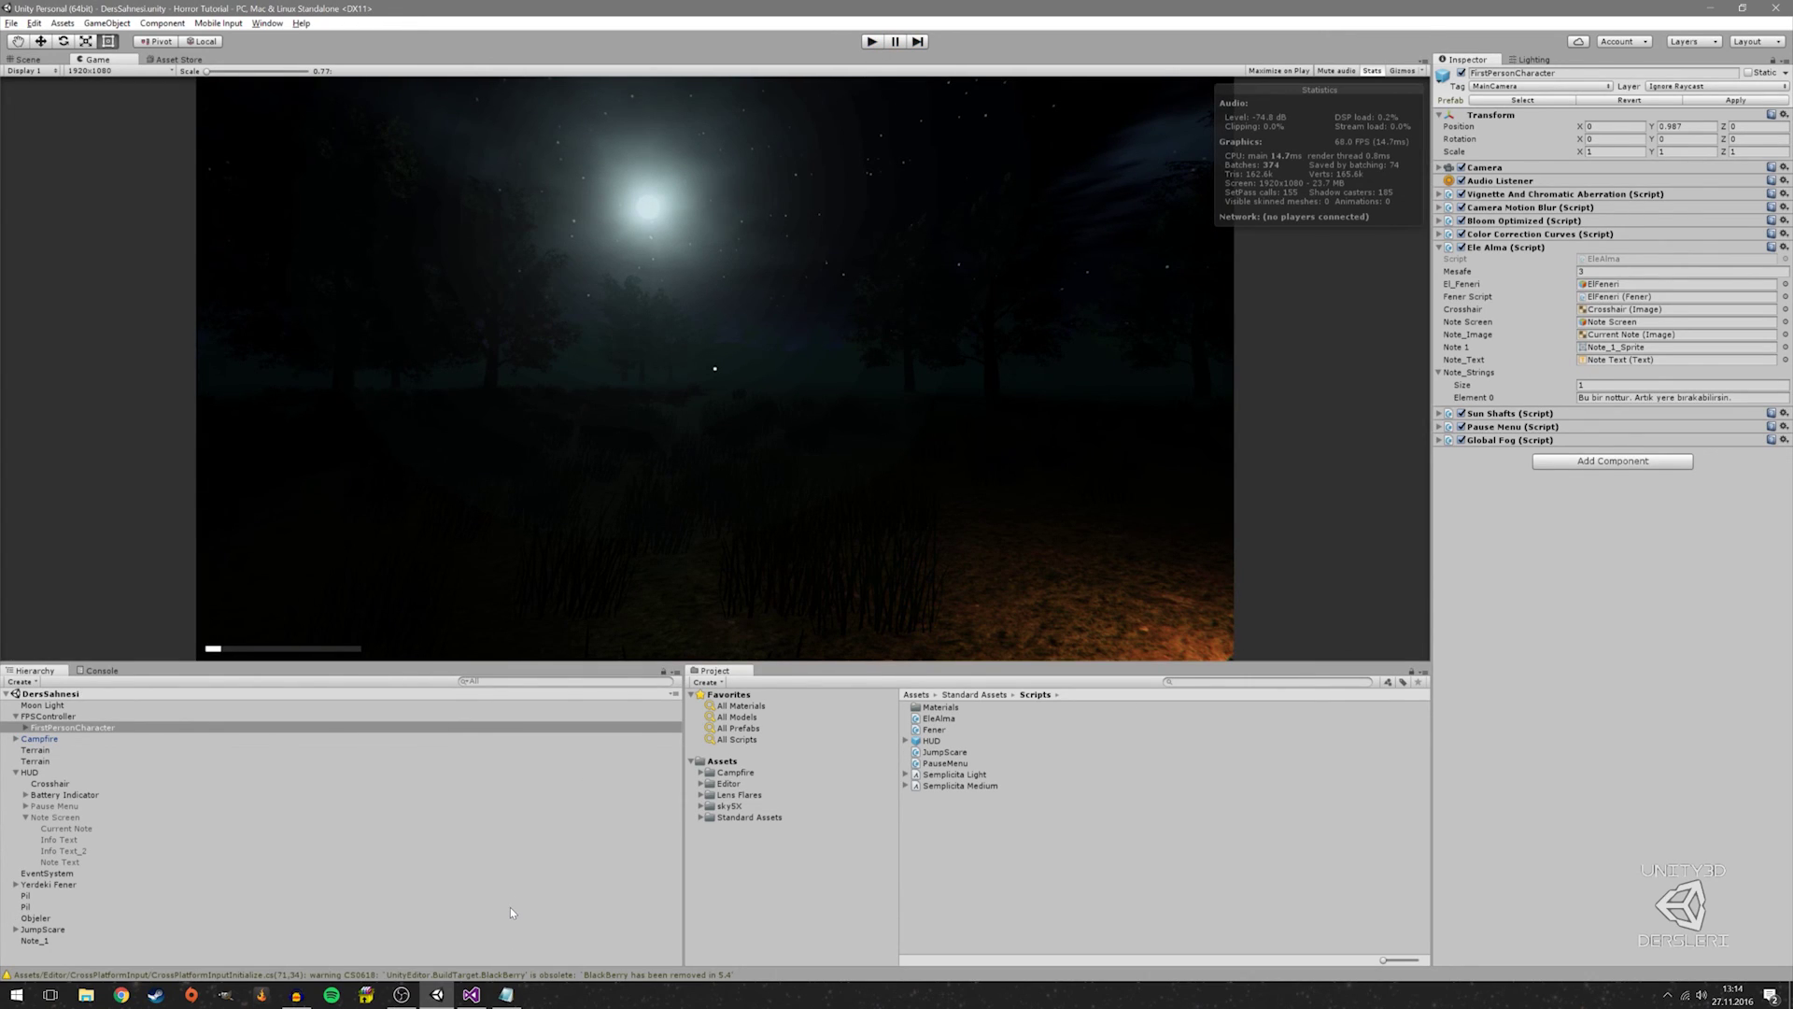
# Bring Visual Studio back to the front with the EleAlma.cs script showing
pyautogui.click(471, 995)
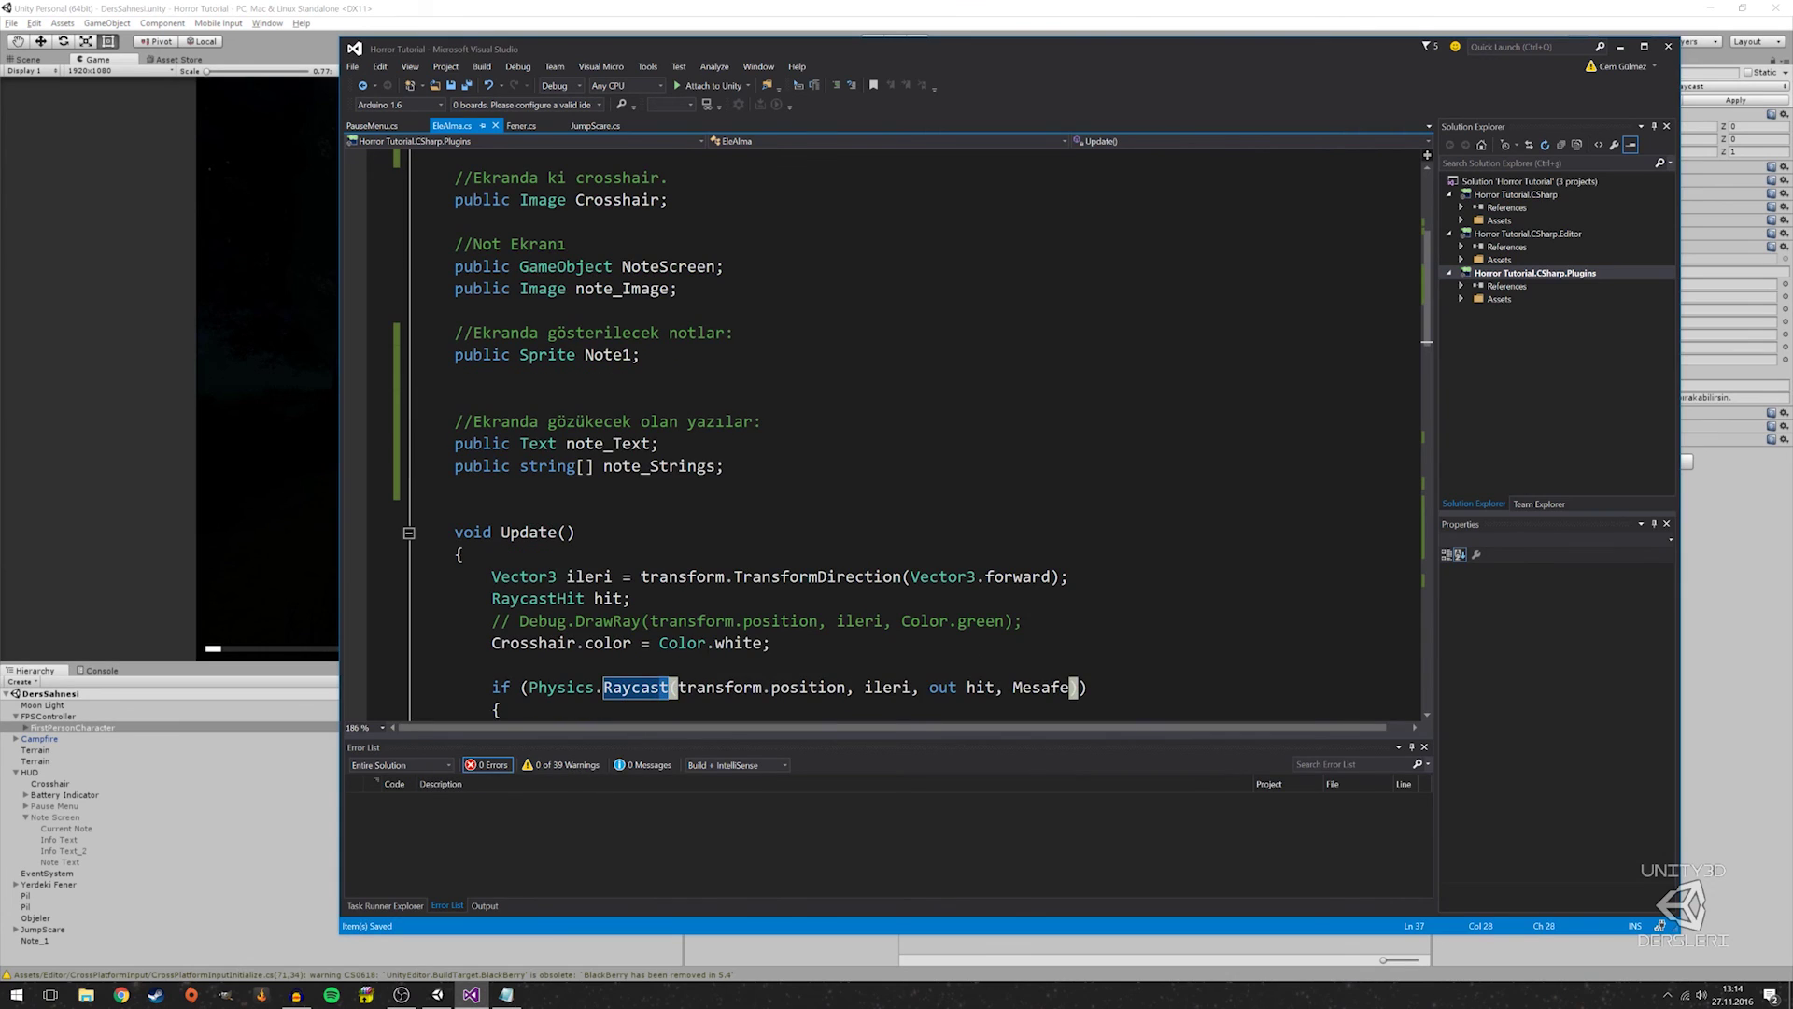
pyautogui.click(402, 996)
pyautogui.click(402, 997)
pyautogui.keyDown('ctrl'); pyautogui.scroll(-2, 654, 560); pyautogui.keyUp('ctrl')
pyautogui.scroll(4, 654, 561)
# Scroll through EleAlma.cs and highlight the note_Text and note_Strings field declarations
pyautogui.click(436, 669)
pyautogui.scroll(-7, 887, 434)
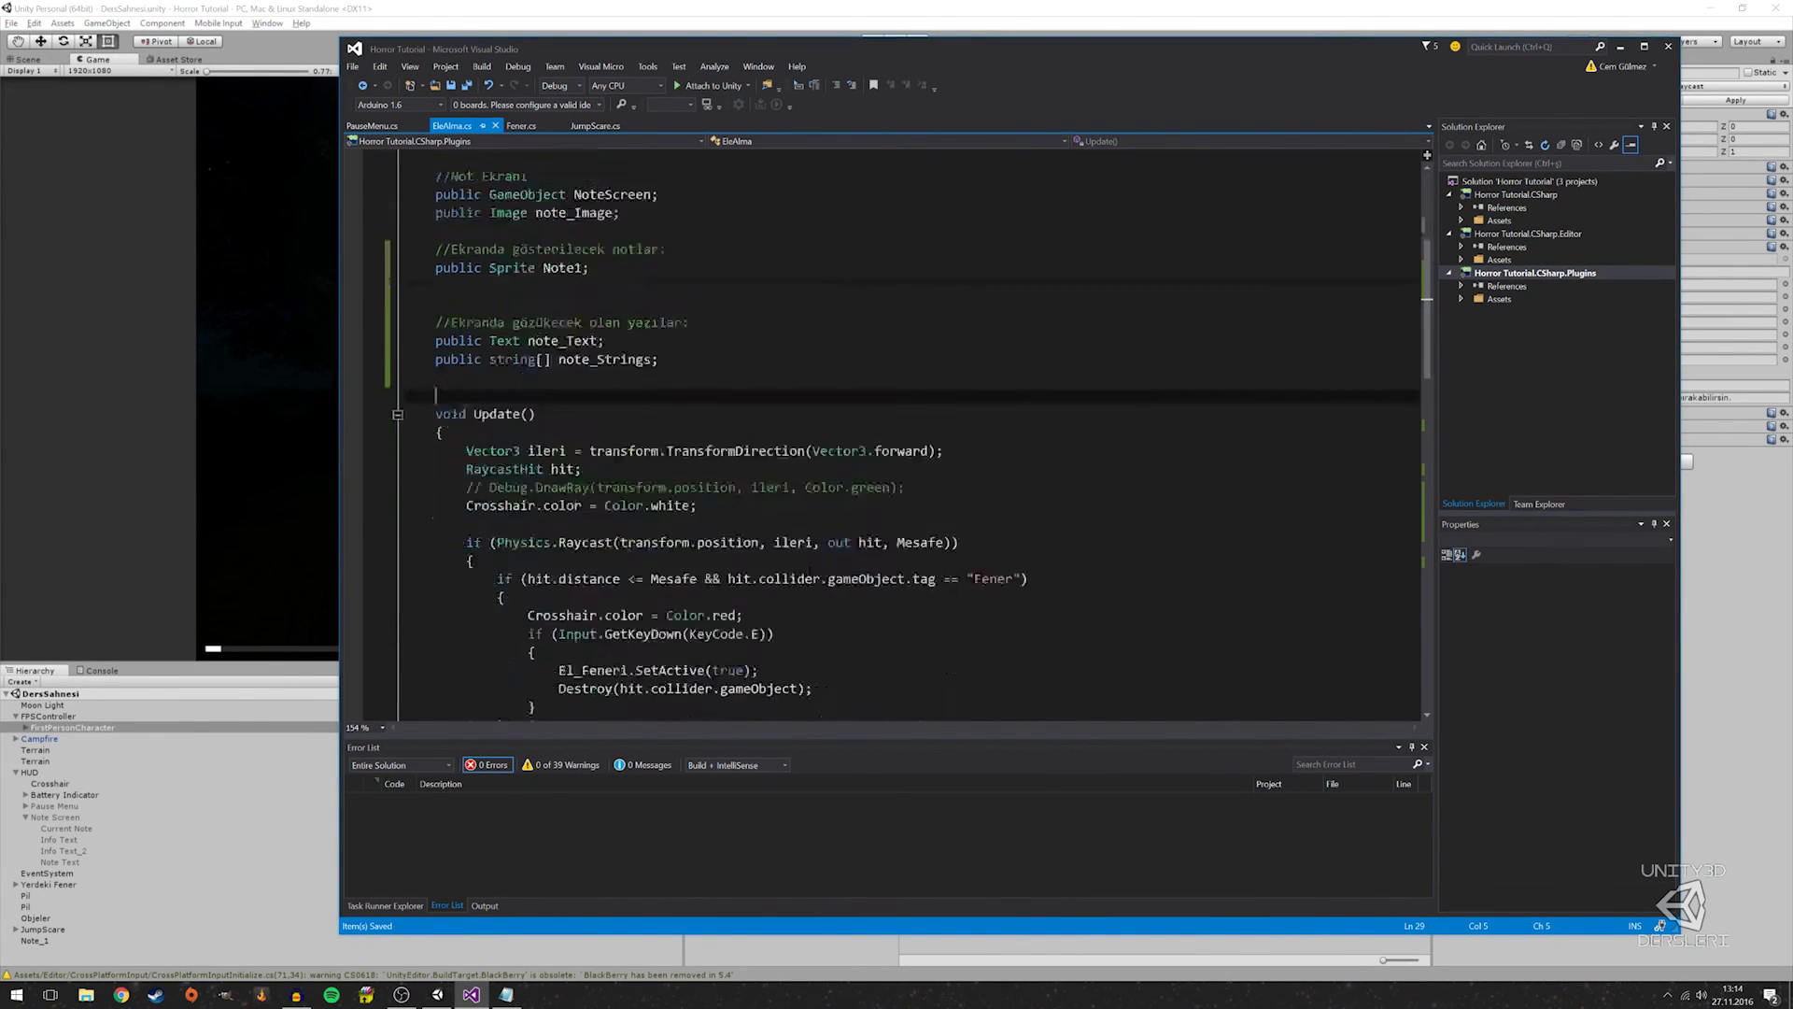
pyautogui.scroll(-10, 887, 435)
pyautogui.scroll(-5, 887, 434)
pyautogui.scroll(6, 887, 434)
pyautogui.scroll(5, 888, 435)
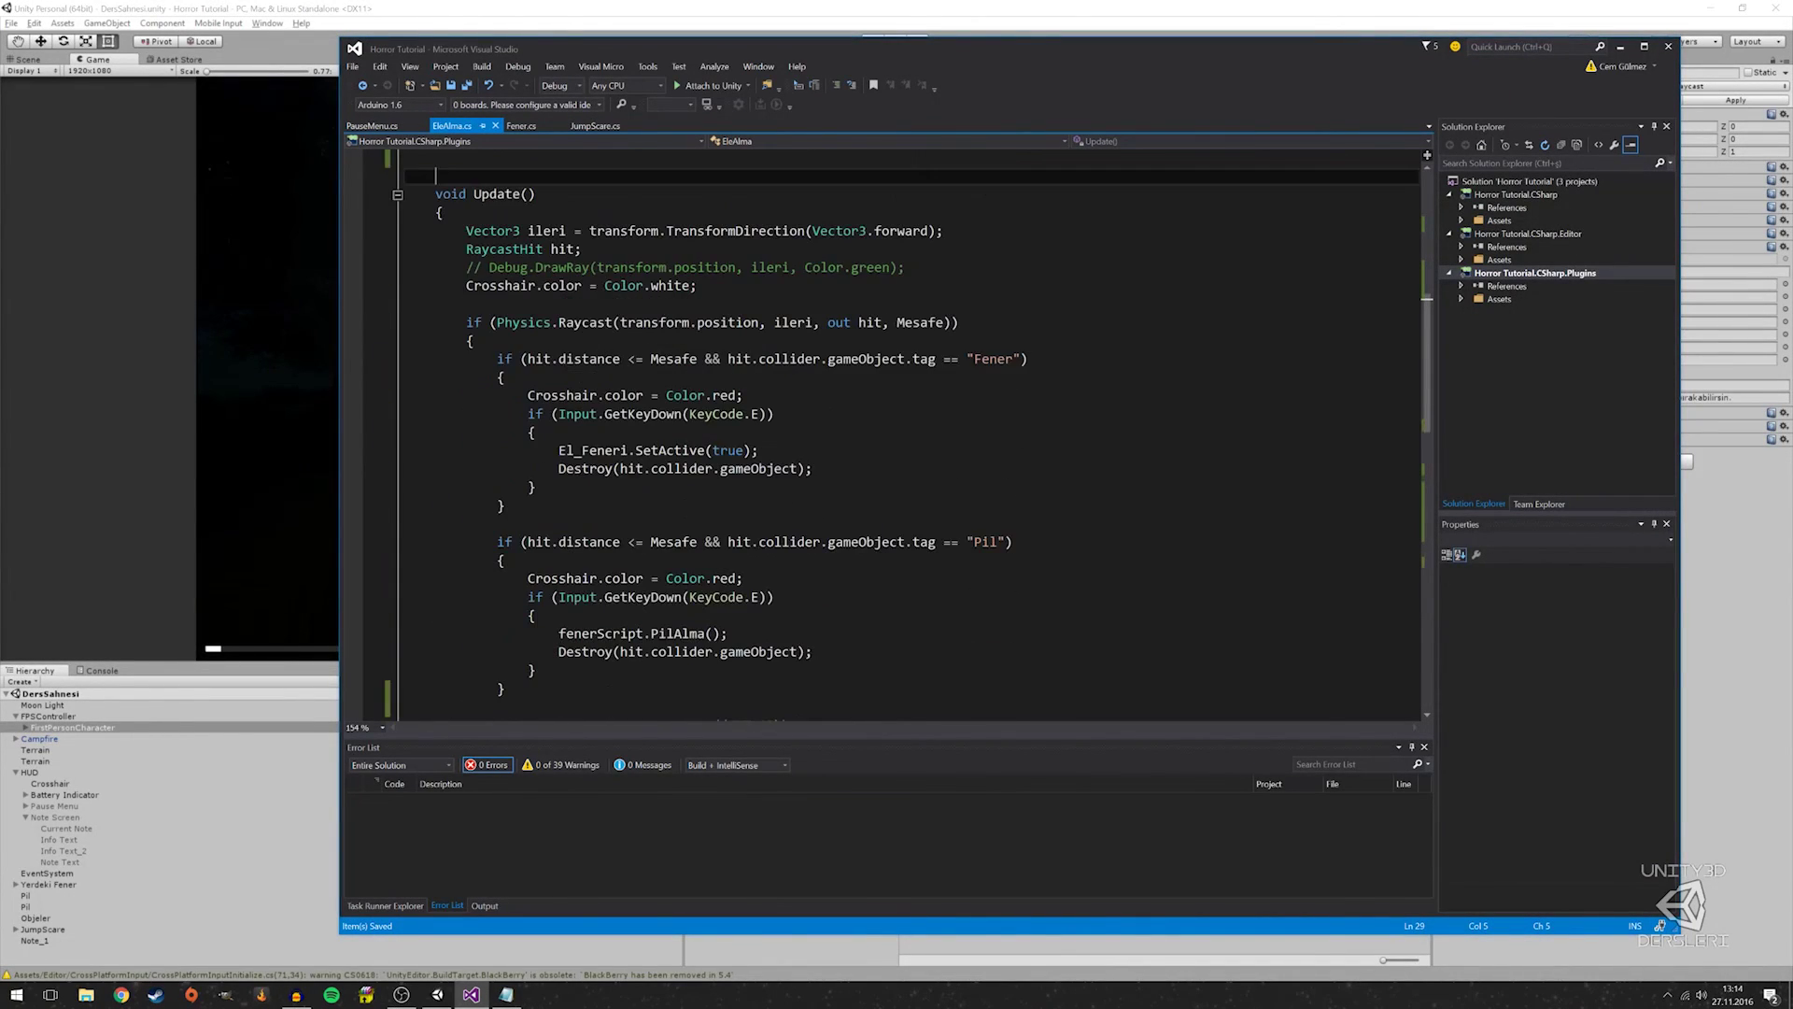
pyautogui.scroll(10, 887, 435)
pyautogui.moveTo(404, 269); pyautogui.dragTo(587, 377)
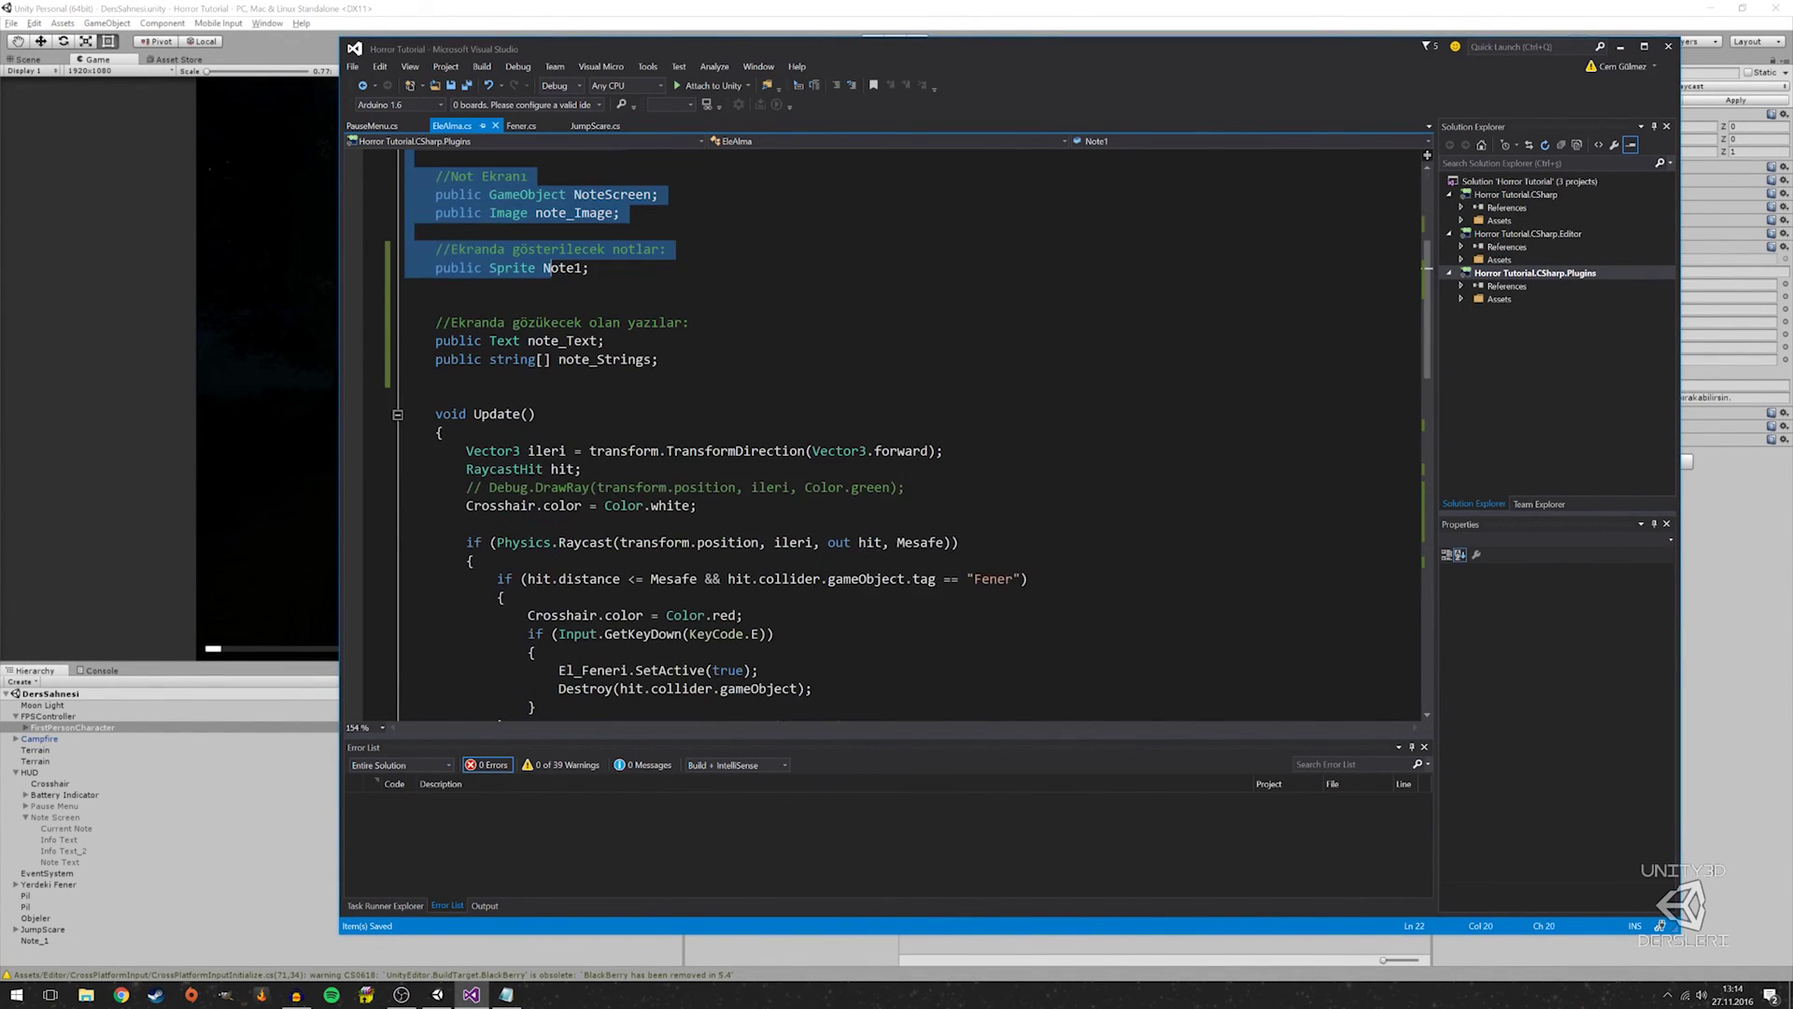
pyautogui.click(587, 377)
# Review the Crosshair and Note1 declarations and the Update() pickup code
pyautogui.scroll(3, 887, 434)
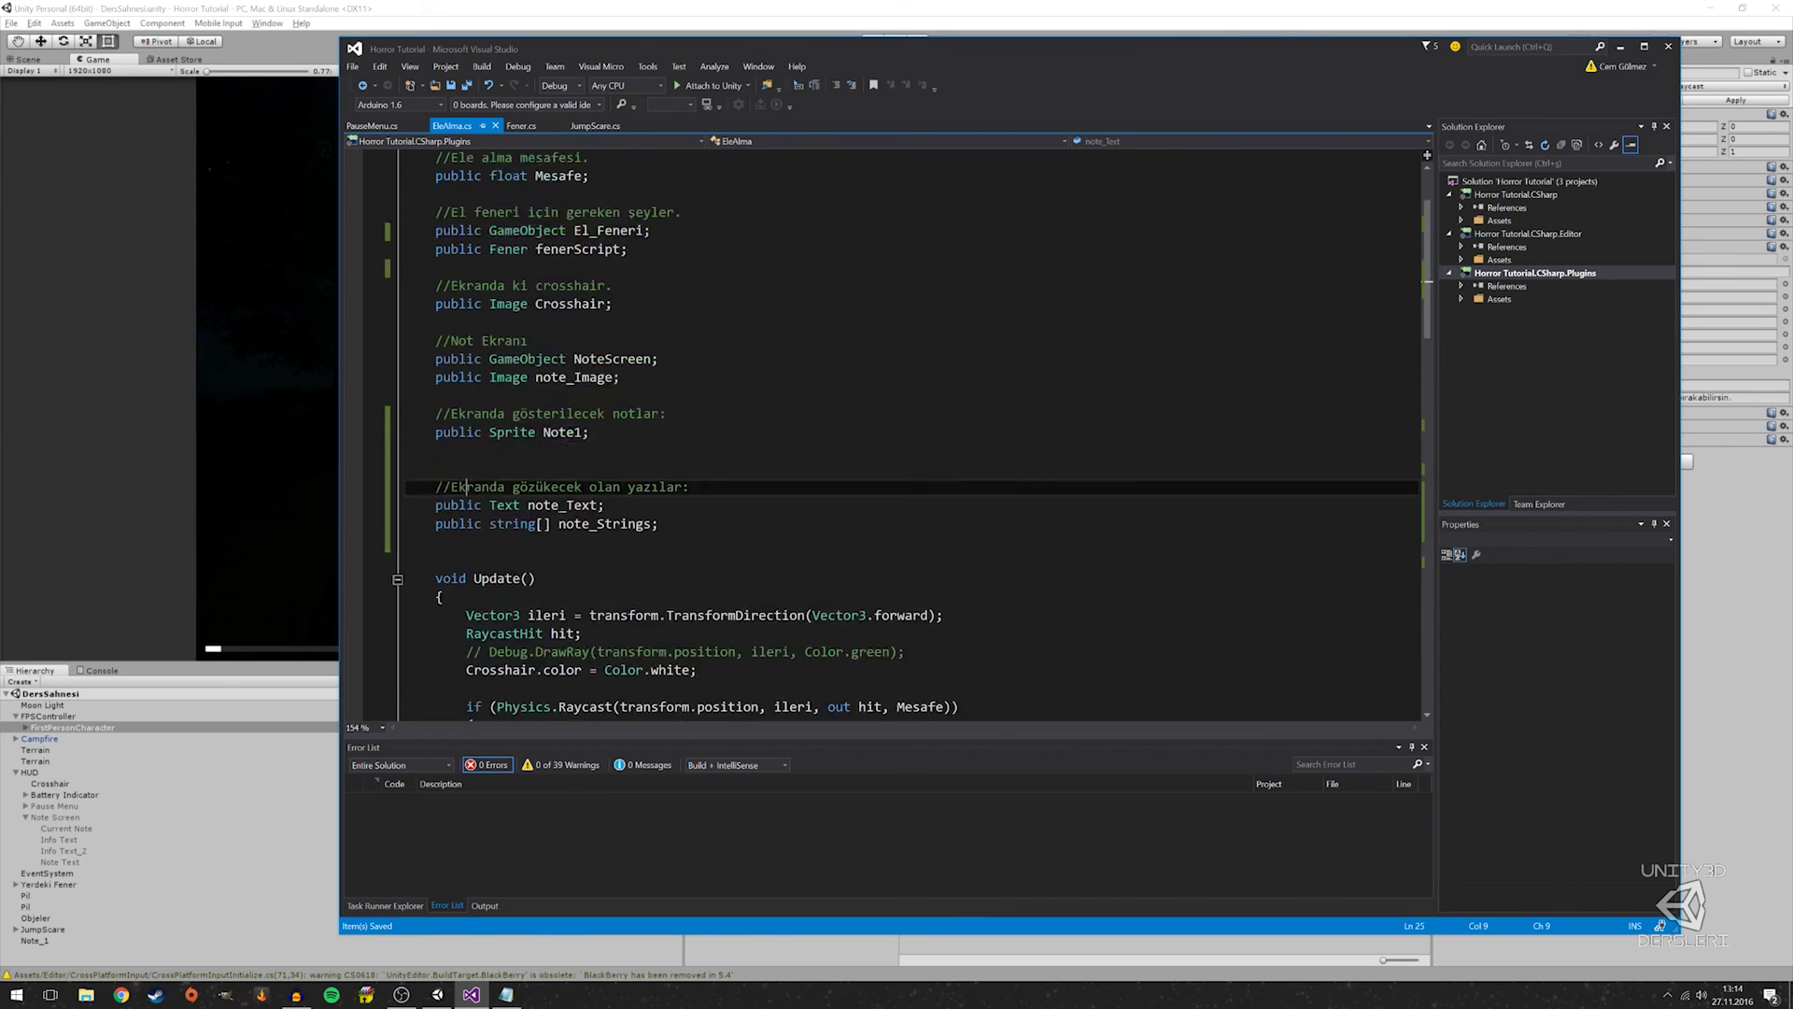
pyautogui.click(483, 487)
pyautogui.click(436, 414)
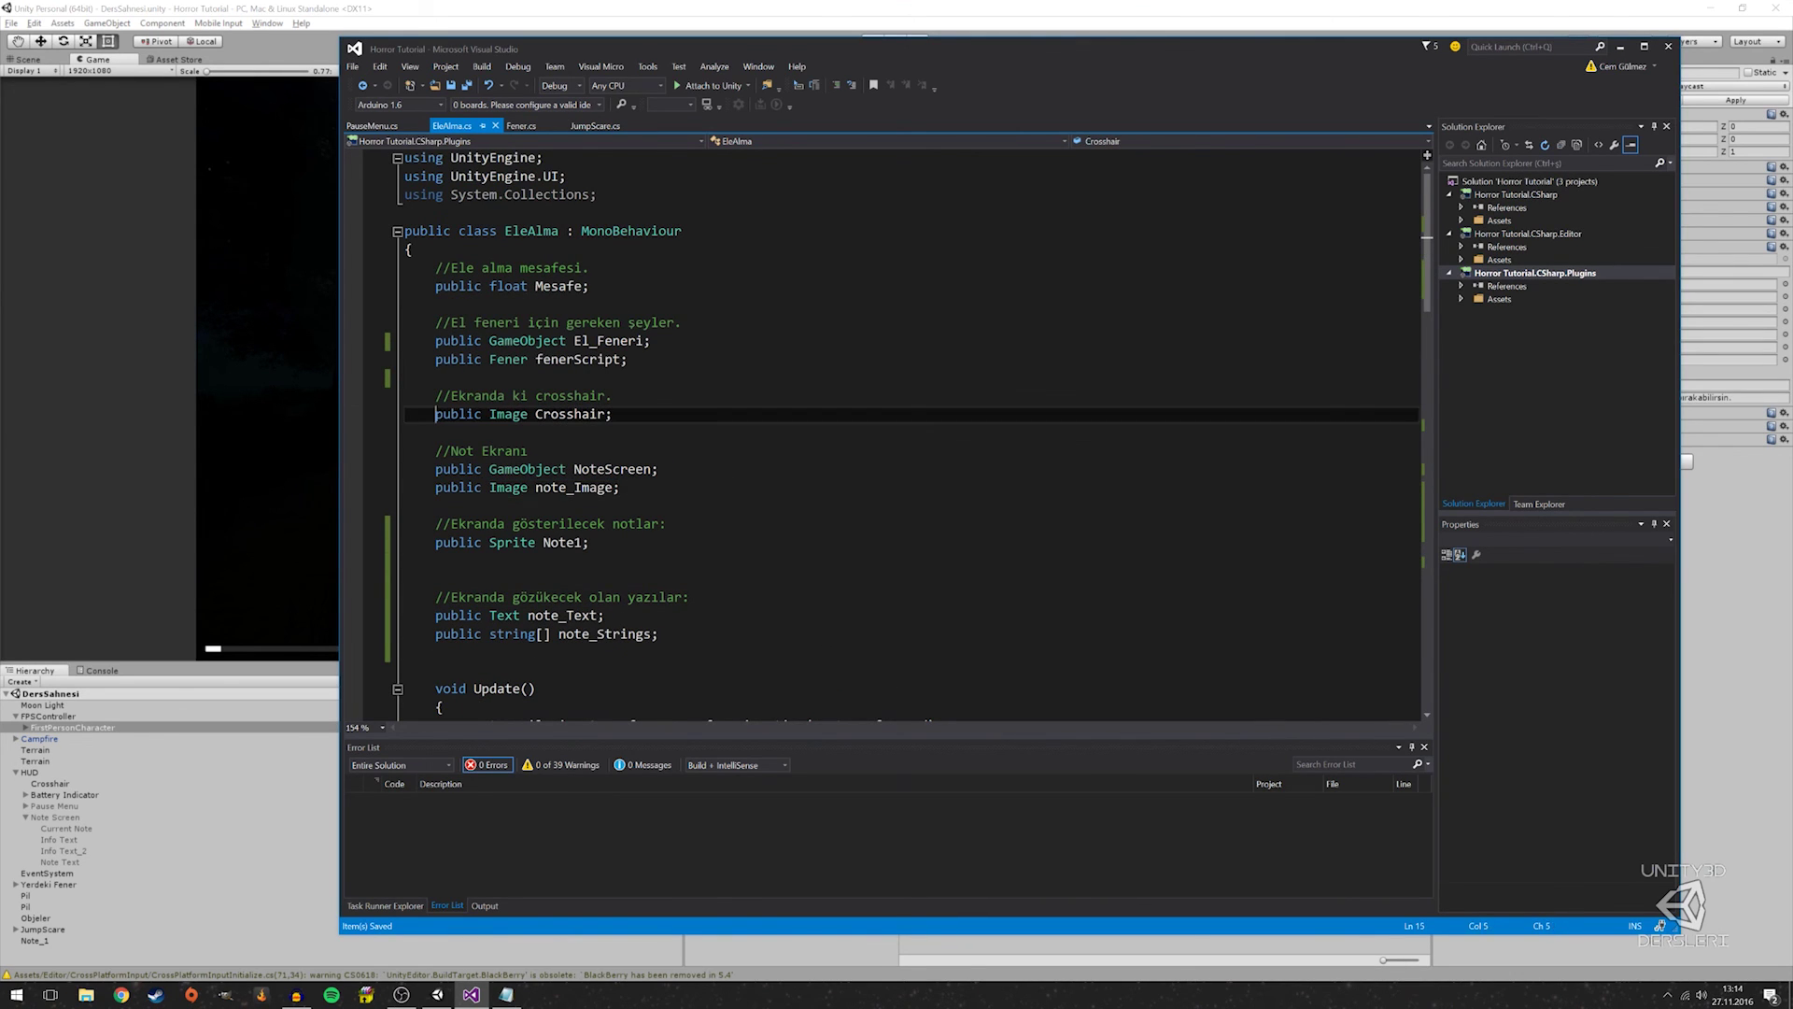
pyautogui.scroll(-1, 887, 434)
pyautogui.scroll(-3, 887, 434)
pyautogui.scroll(-3, 888, 435)
pyautogui.scroll(5, 588, 536)
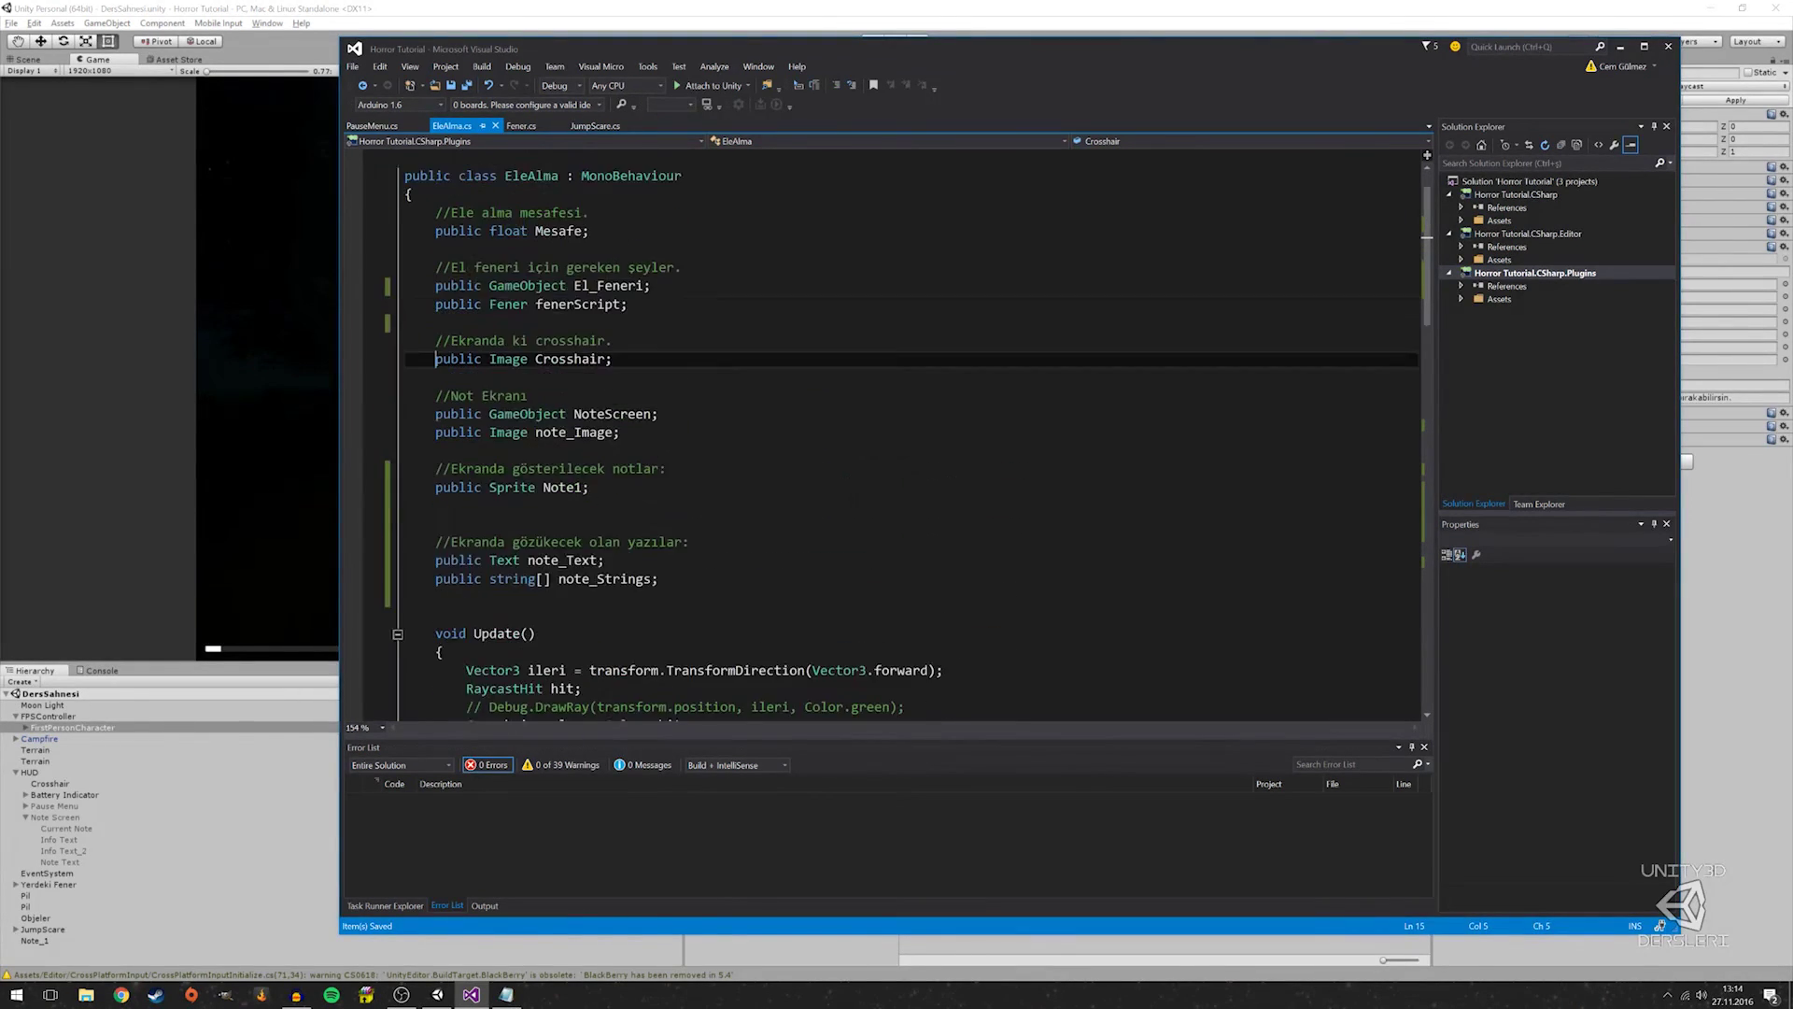
pyautogui.scroll(2, 589, 536)
pyautogui.click(588, 536)
pyautogui.scroll(-7, 589, 536)
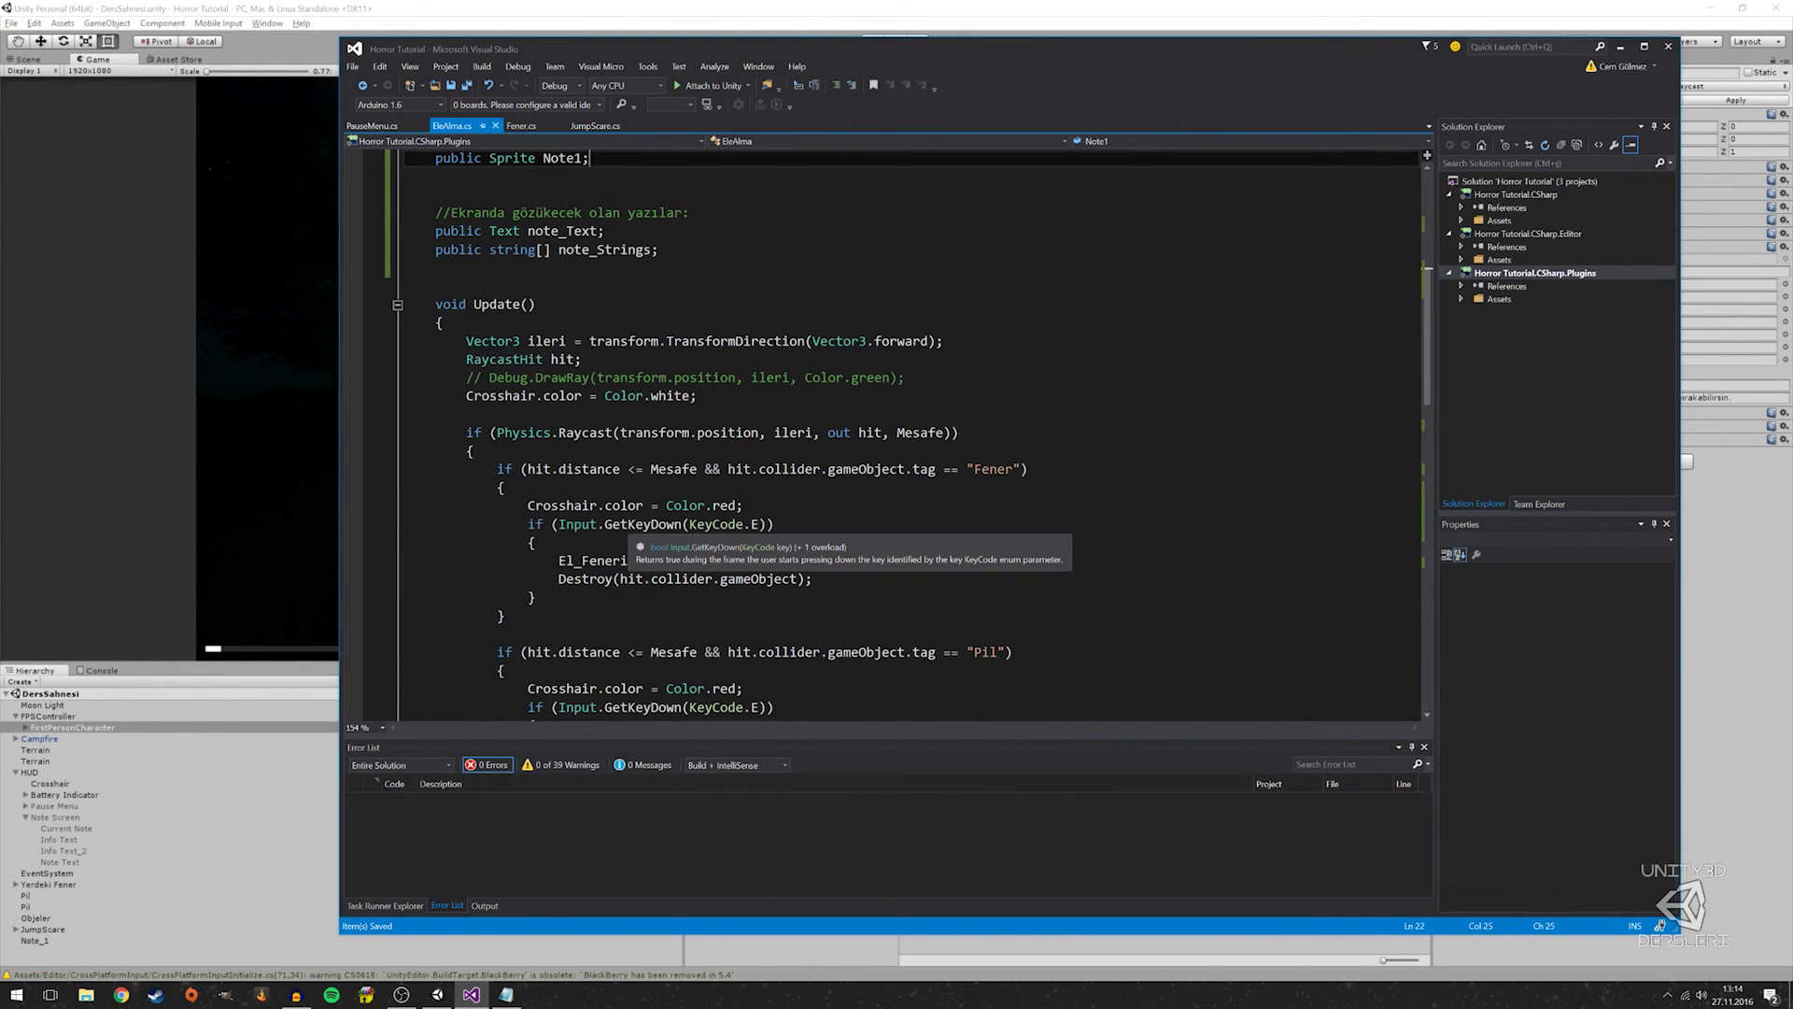